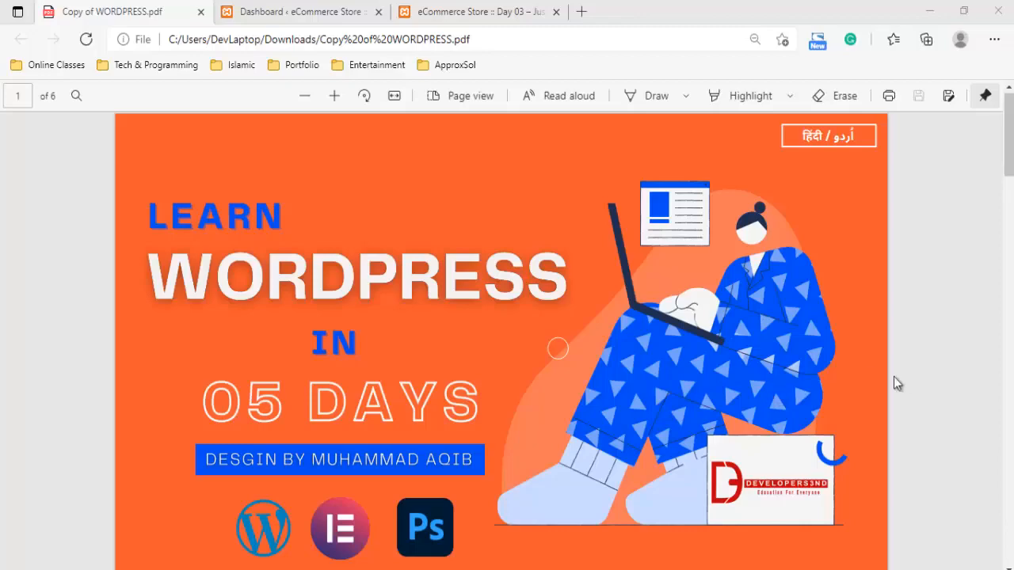
Look through the WordPress course outline PDF, focusing on the day 3 WooCommerce topics
{"action": "scroll", "coordinate": [893, 383], "scroll_direction": "down", "scroll_amount": 5}
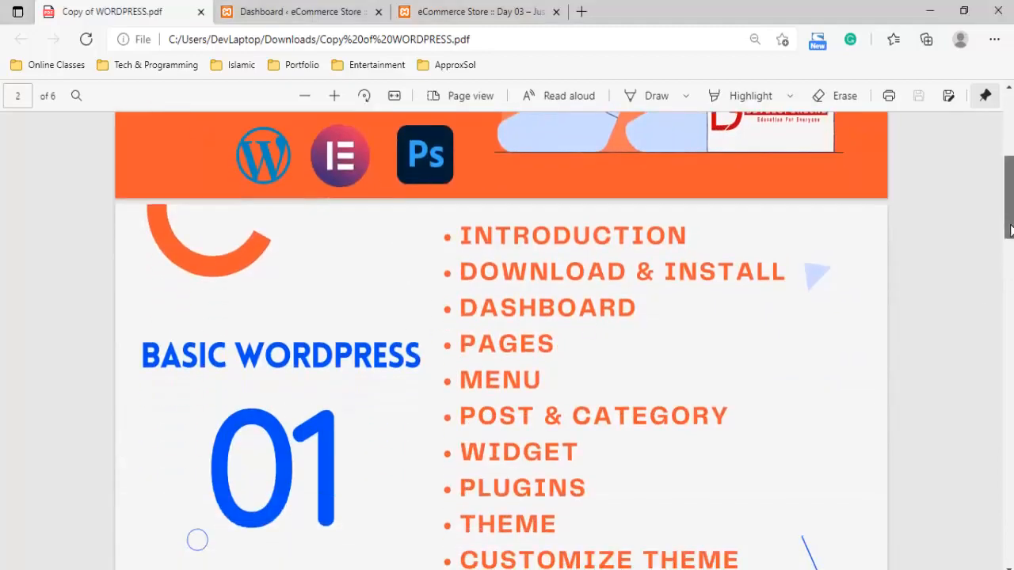
{"action": "left_click_drag", "start_coordinate": [1011, 230], "coordinate": [1011, 379]}
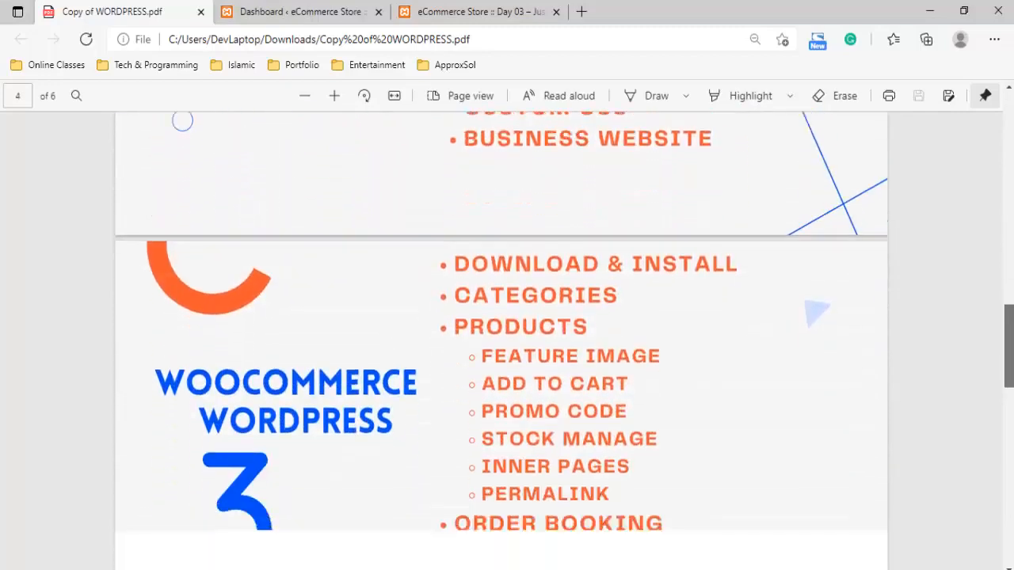
{"action": "scroll", "coordinate": [197, 430], "scroll_direction": "down", "scroll_amount": 2}
{"action": "scroll", "coordinate": [197, 430], "scroll_direction": "up", "scroll_amount": 1}
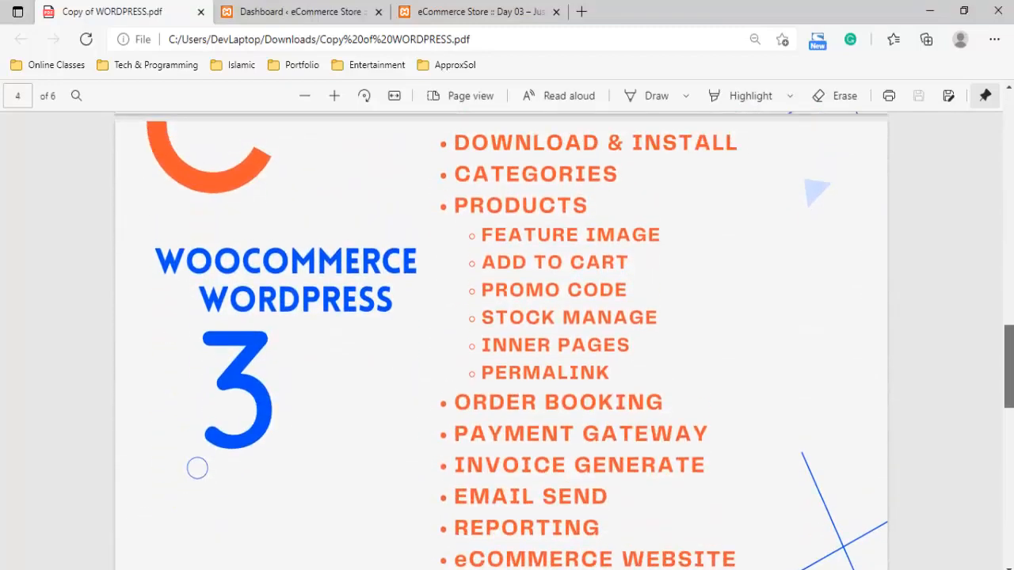
{"action": "scroll", "coordinate": [505, 227], "scroll_direction": "down", "scroll_amount": 6}
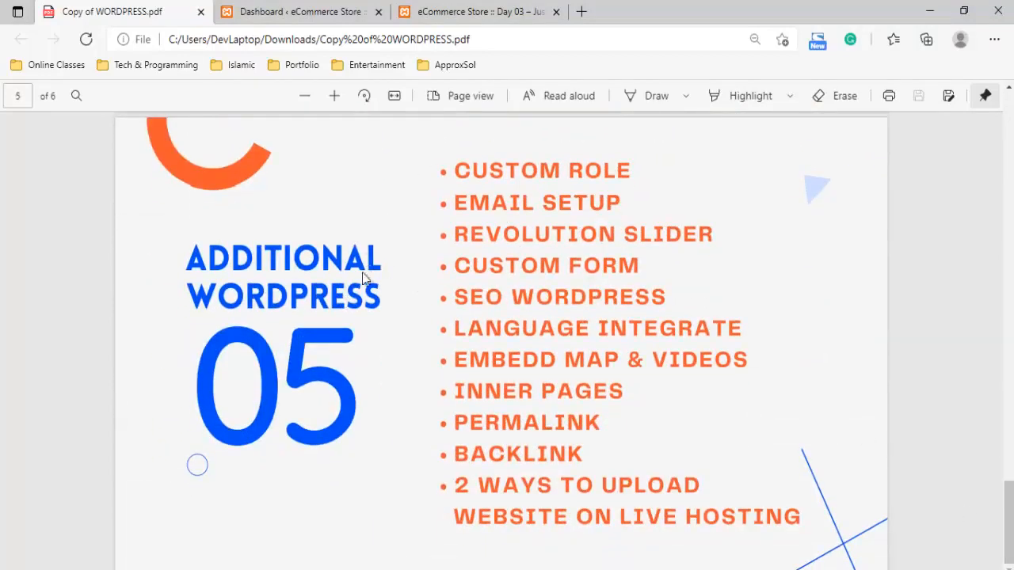
{"action": "left_click_drag", "start_coordinate": [1000, 517], "coordinate": [1007, 362]}
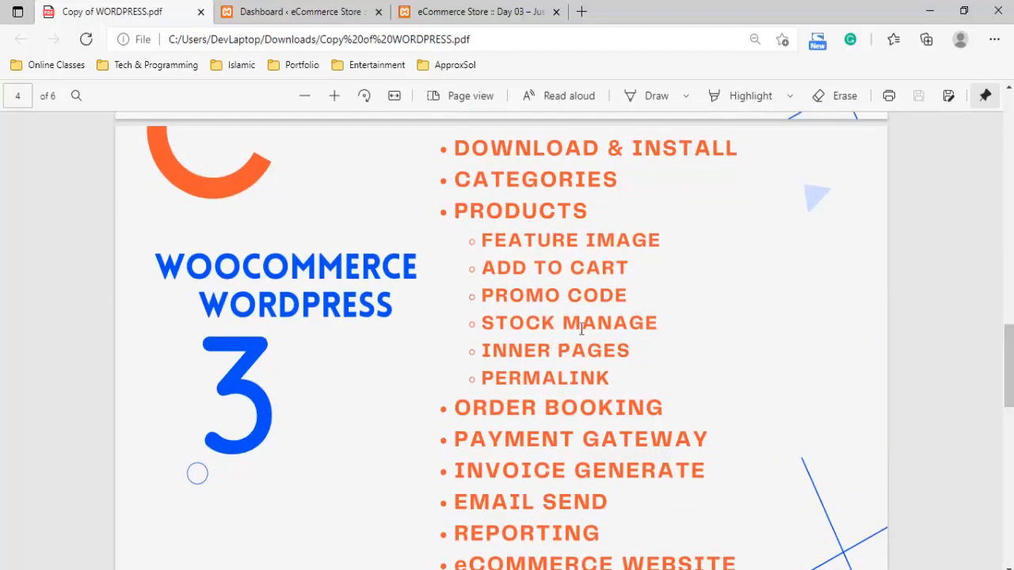
{"action": "left_click_drag", "start_coordinate": [1010, 356], "coordinate": [1010, 356]}
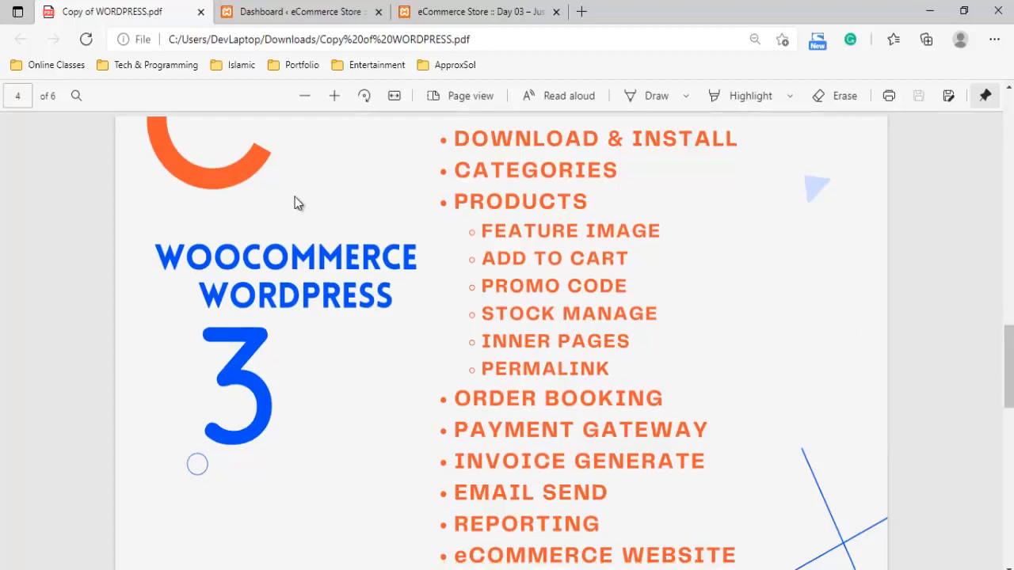
{"action": "left_click_drag", "start_coordinate": [189, 261], "coordinate": [298, 264]}
{"action": "left_click", "coordinate": [329, 307]}
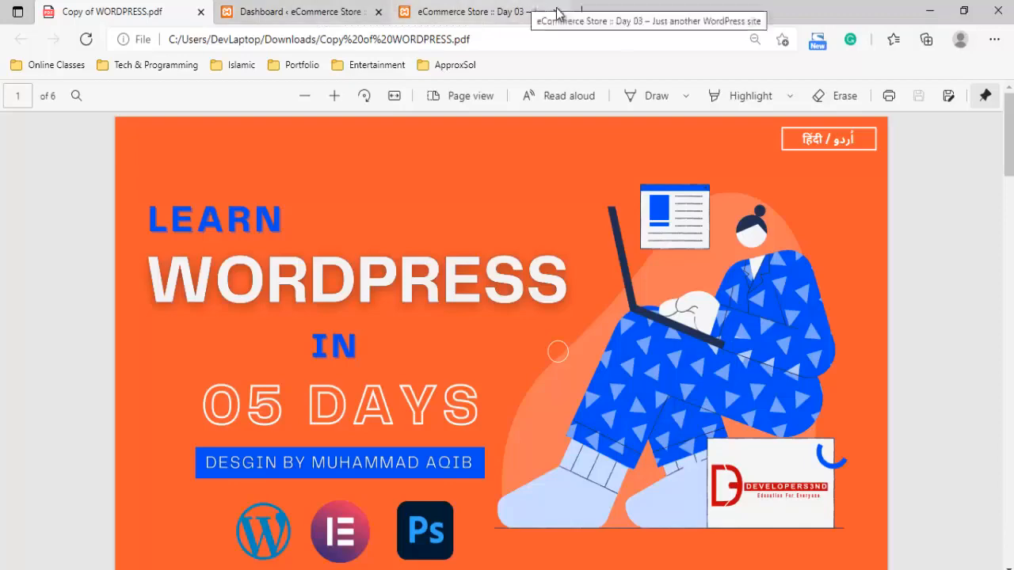
Open the wordpress.org plugin directory in a new browser tab
{"action": "left_click", "coordinate": [580, 10]}
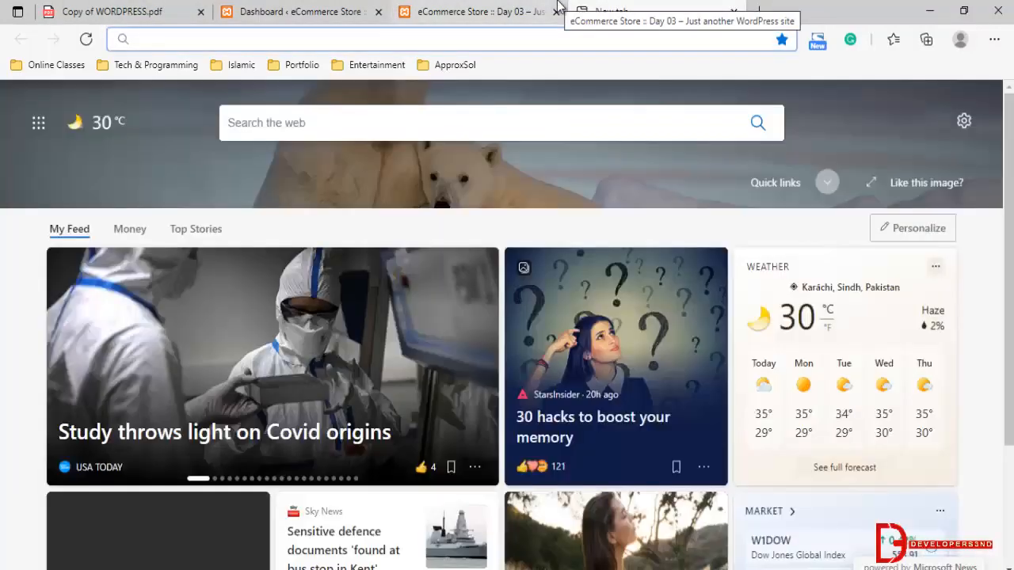
{"action": "type", "text": "wor"}
{"action": "key", "text": "Return"}
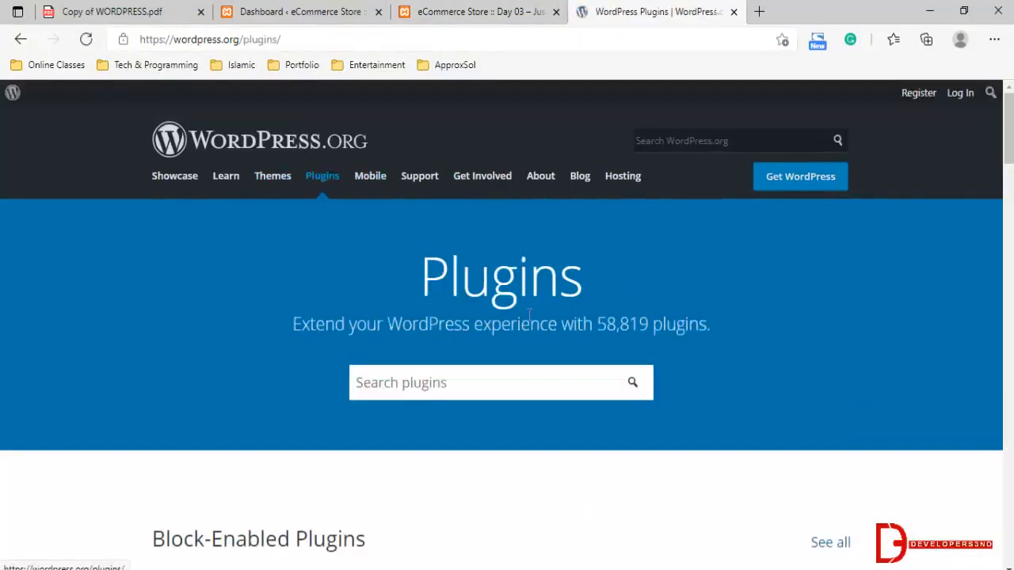
Search the plugin directory for "woocommerce" and look over the WooCommerce and PDF Invoices & Packing Slips entries
{"action": "left_click", "coordinate": [480, 388]}
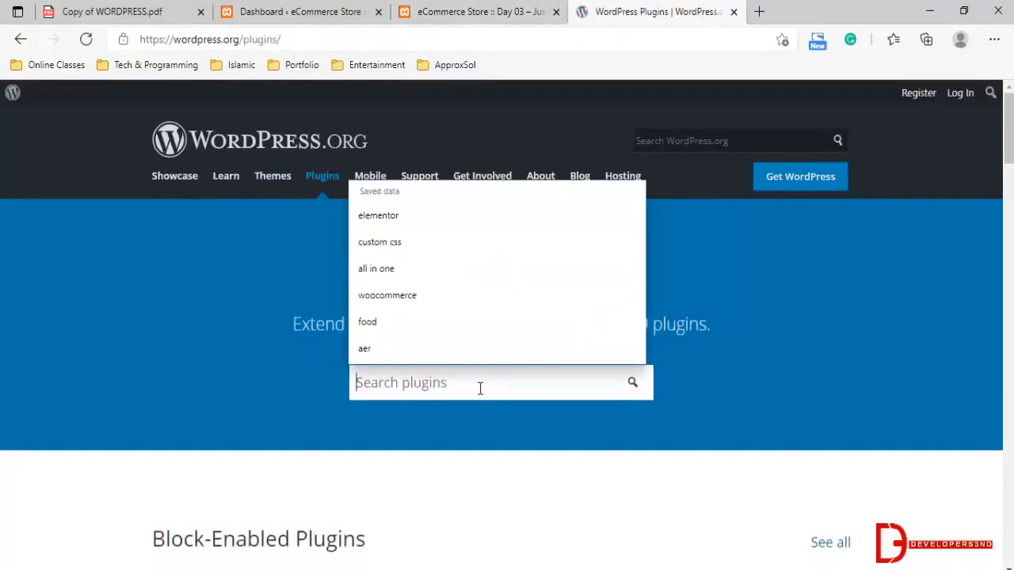
{"action": "type", "text": "woocommerce"}
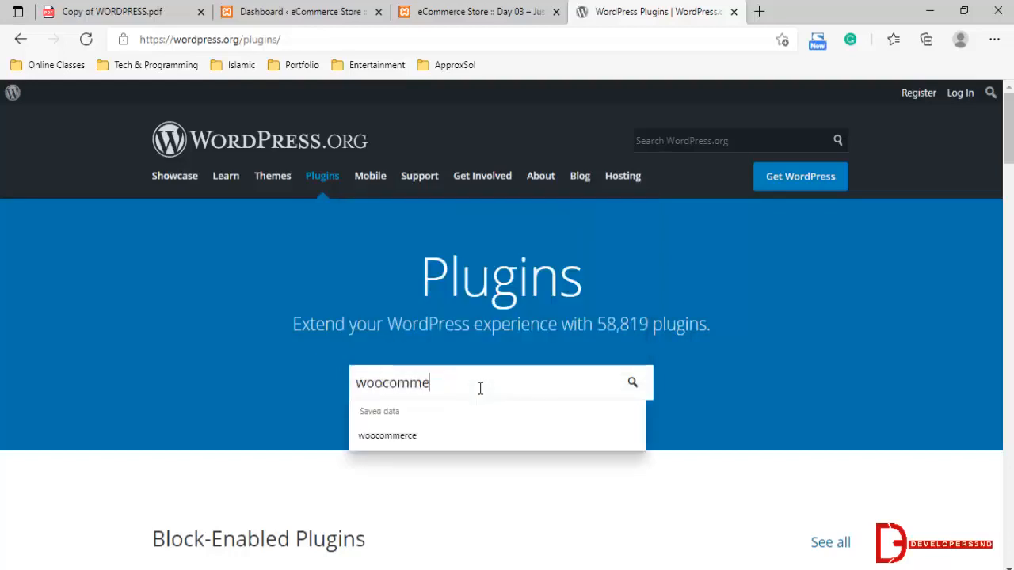
{"action": "key", "text": "Return"}
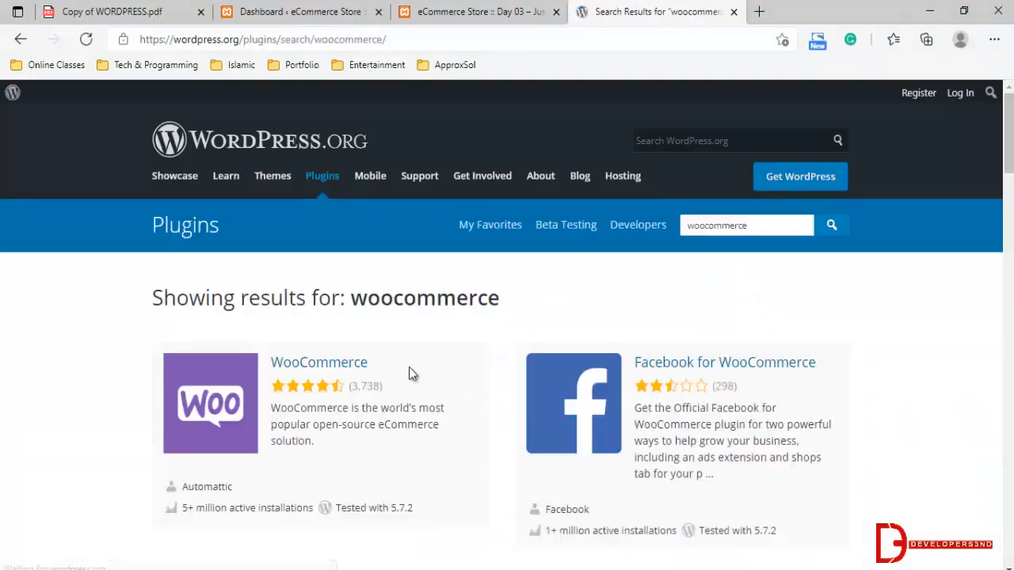
{"action": "scroll", "coordinate": [349, 339], "scroll_direction": "down", "scroll_amount": 1}
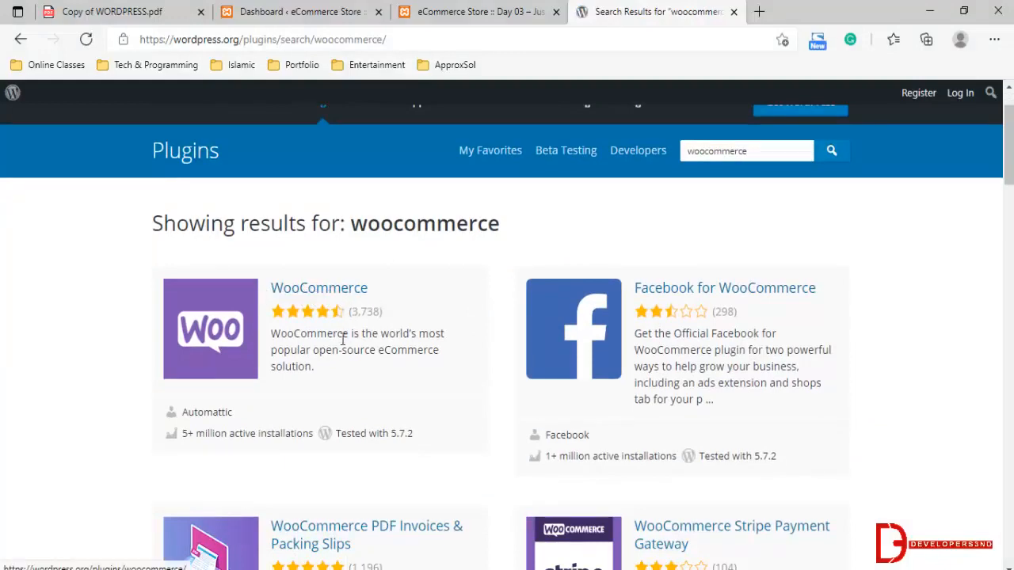
{"action": "scroll", "coordinate": [340, 335], "scroll_direction": "down", "scroll_amount": 2}
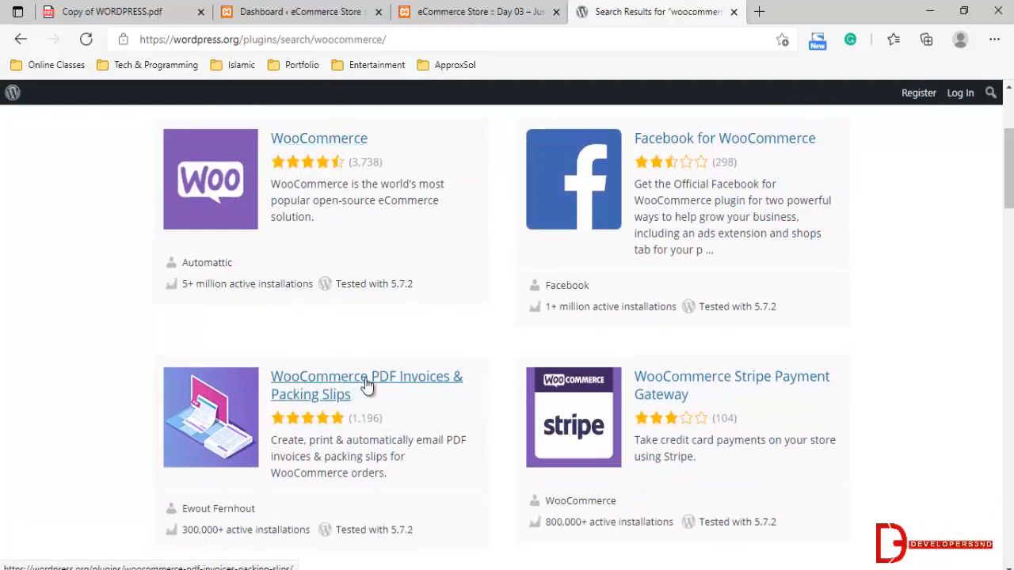
{"action": "scroll", "coordinate": [558, 279], "scroll_direction": "up", "scroll_amount": 3}
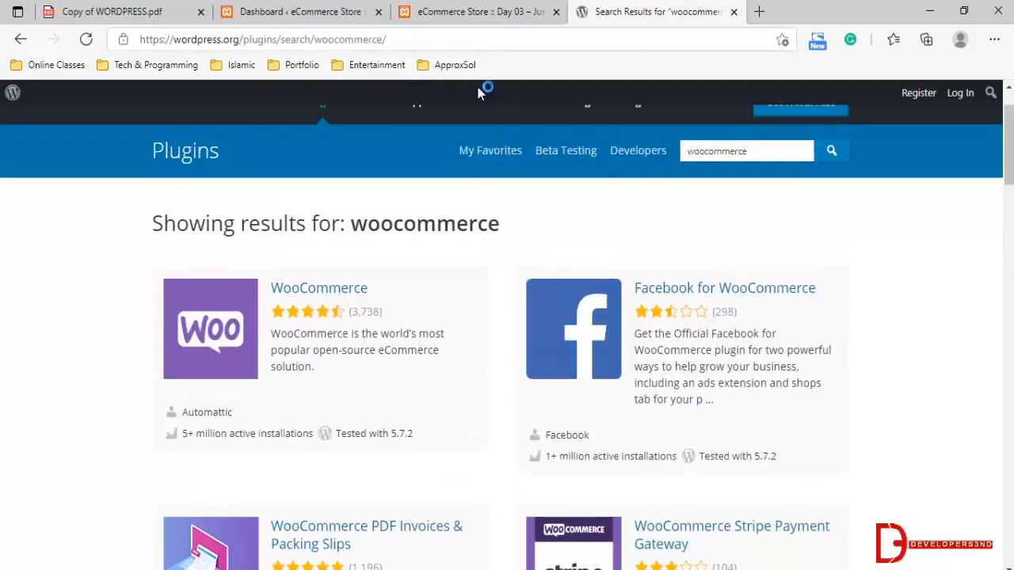
Switch to the eCommerce Store's WordPress dashboard and open the page for adding new plugins
{"action": "left_click", "coordinate": [481, 10]}
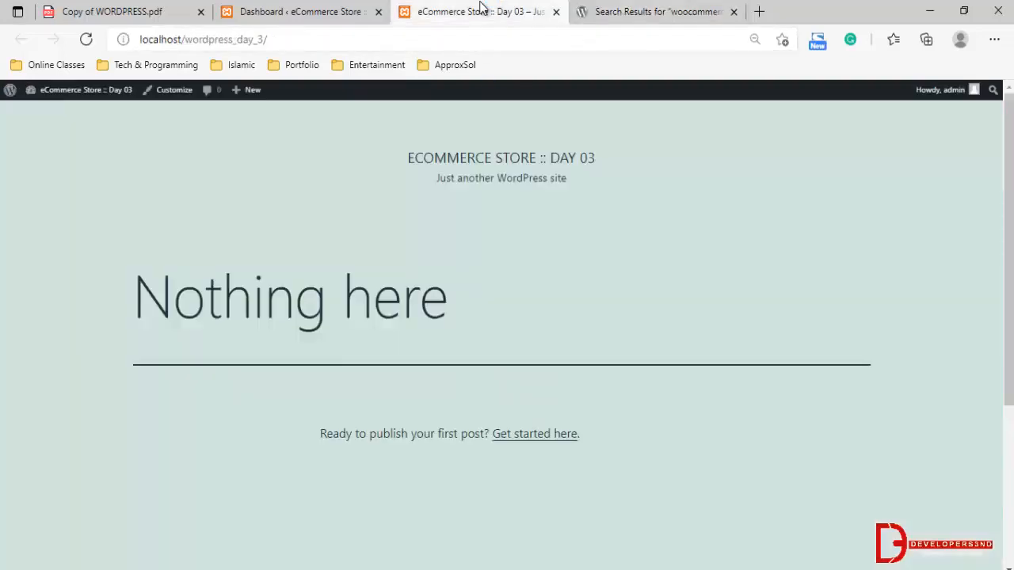
{"action": "left_click", "coordinate": [348, 10]}
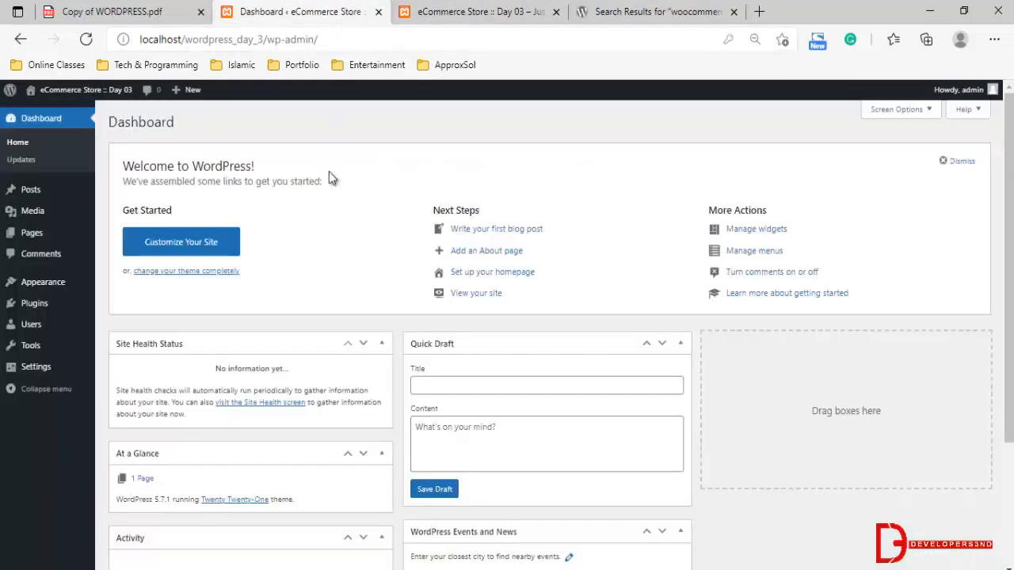
{"action": "mouse_move", "coordinate": [4, 238]}
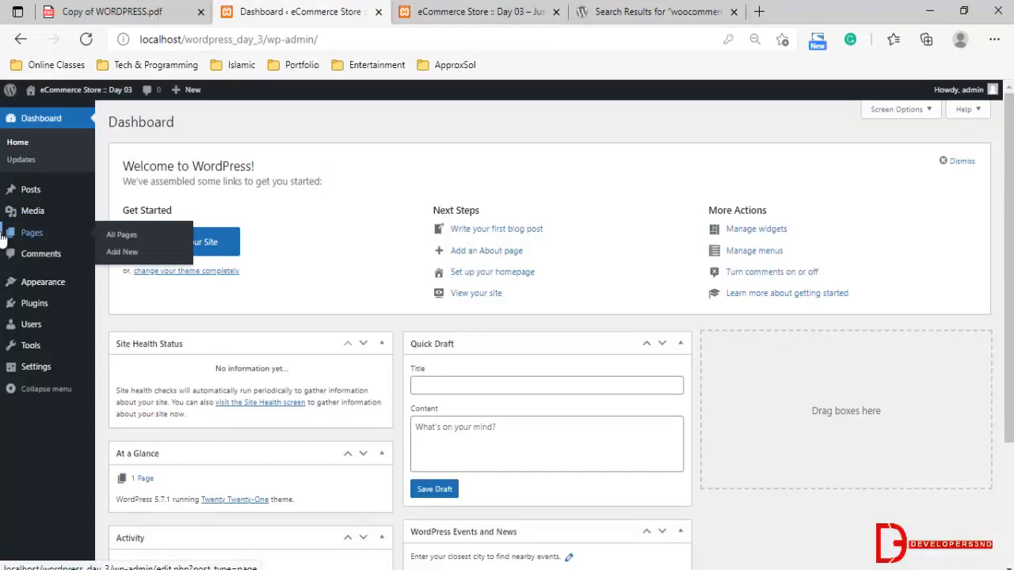
{"action": "mouse_move", "coordinate": [91, 204]}
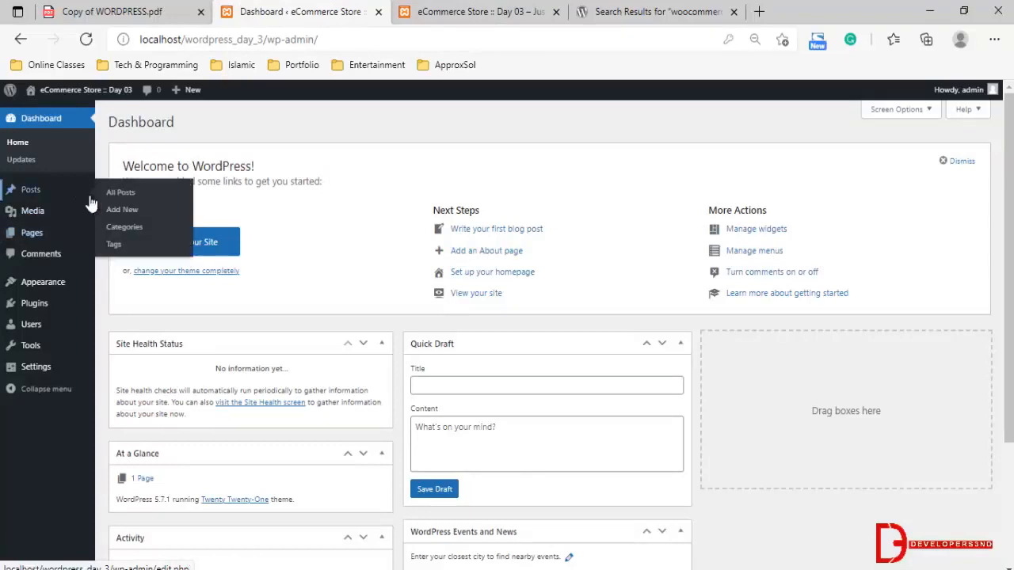
{"action": "mouse_move", "coordinate": [41, 307]}
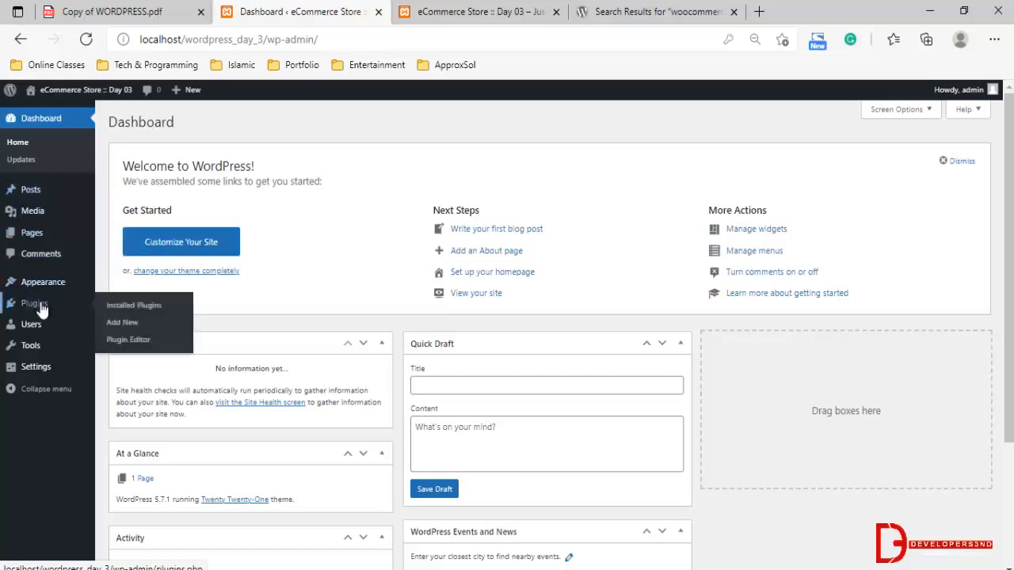
{"action": "left_click", "coordinate": [125, 307]}
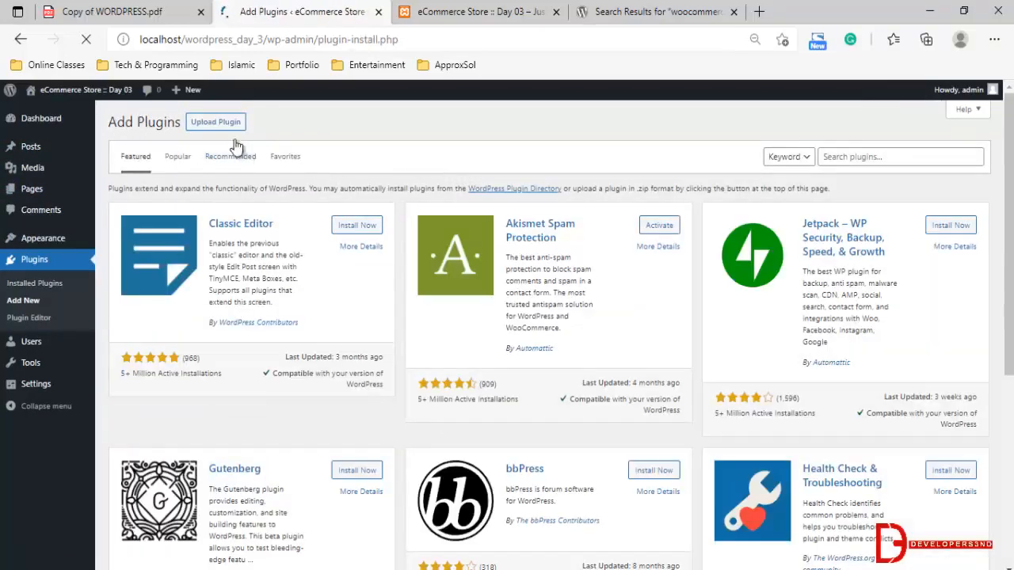
Install the WooCommerce plugin by uploading the woocommerce.5.4.1 archive from Downloads, and activate it
{"action": "left_click", "coordinate": [230, 125]}
{"action": "left_click", "coordinate": [473, 234]}
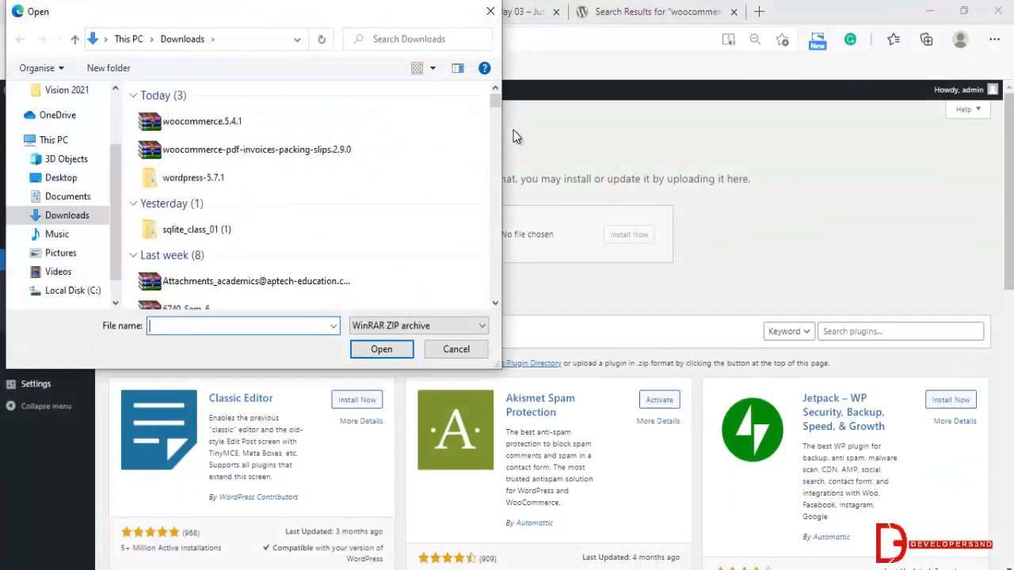
{"action": "left_click", "coordinate": [381, 349]}
{"action": "left_click", "coordinate": [627, 238]}
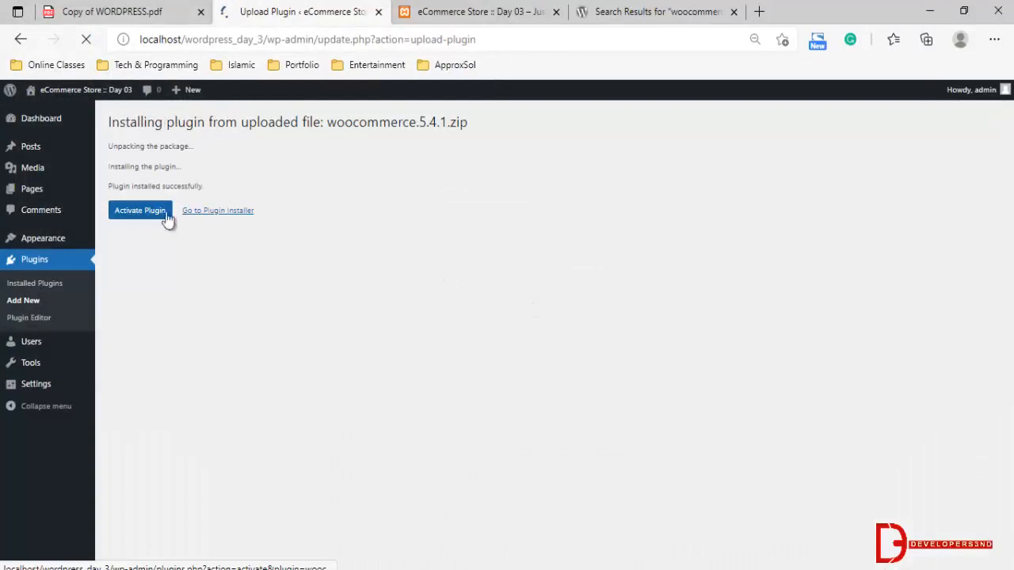
{"action": "left_click_drag", "start_coordinate": [168, 122], "coordinate": [290, 123]}
{"action": "left_click", "coordinate": [293, 194]}
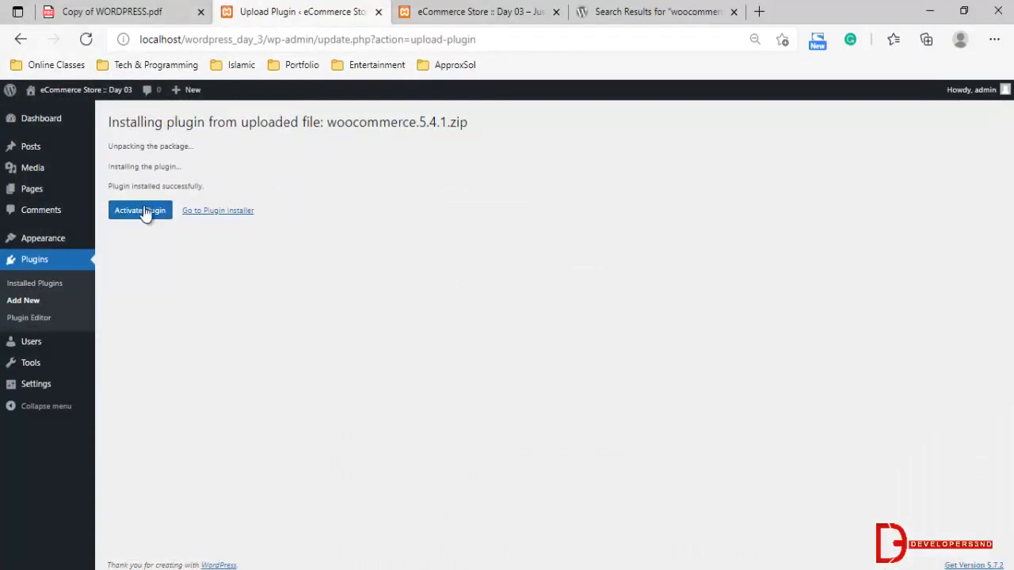
{"action": "left_click", "coordinate": [141, 210]}
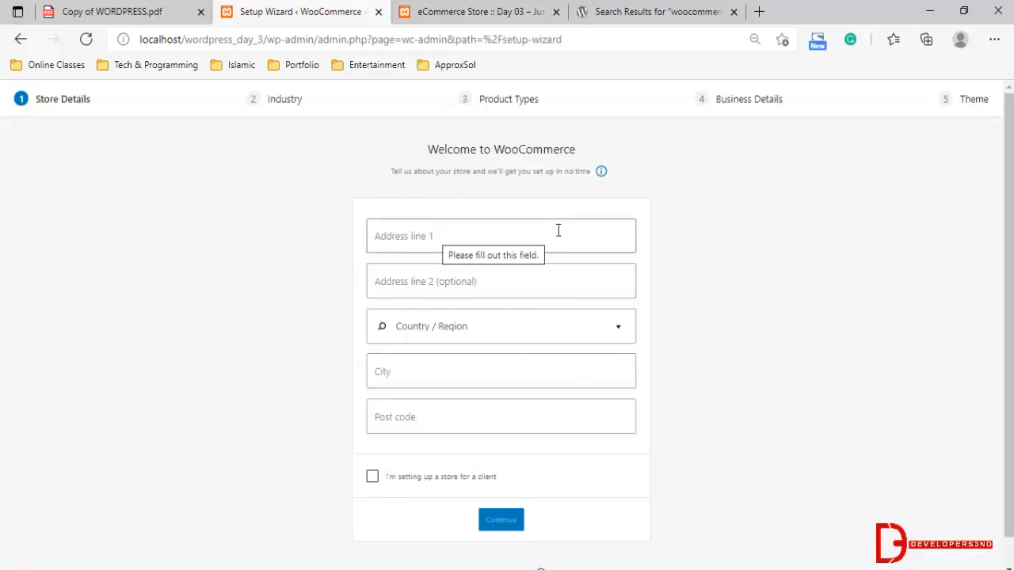
Skip the WooCommerce store details setup without sharing usage data, and dismiss the welcome introduction
{"action": "scroll", "coordinate": [557, 357], "scroll_direction": "down", "scroll_amount": 1}
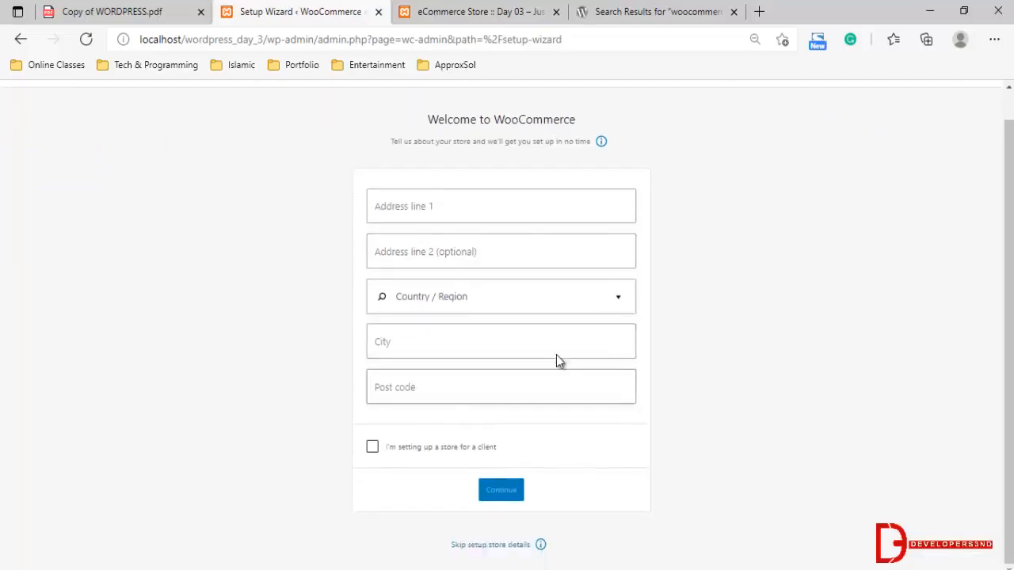
{"action": "left_click", "coordinate": [492, 207]}
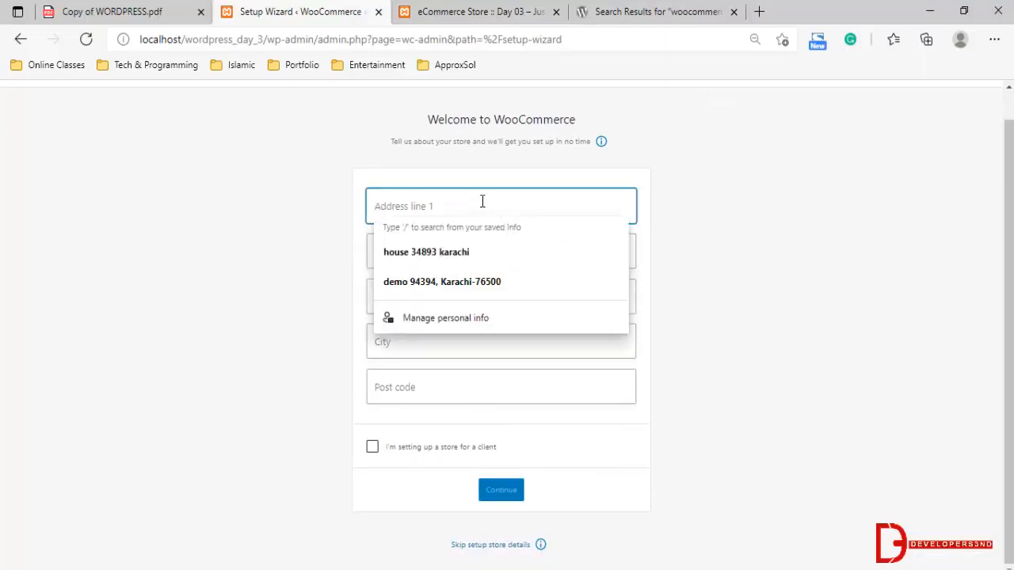
{"action": "left_click", "coordinate": [756, 298]}
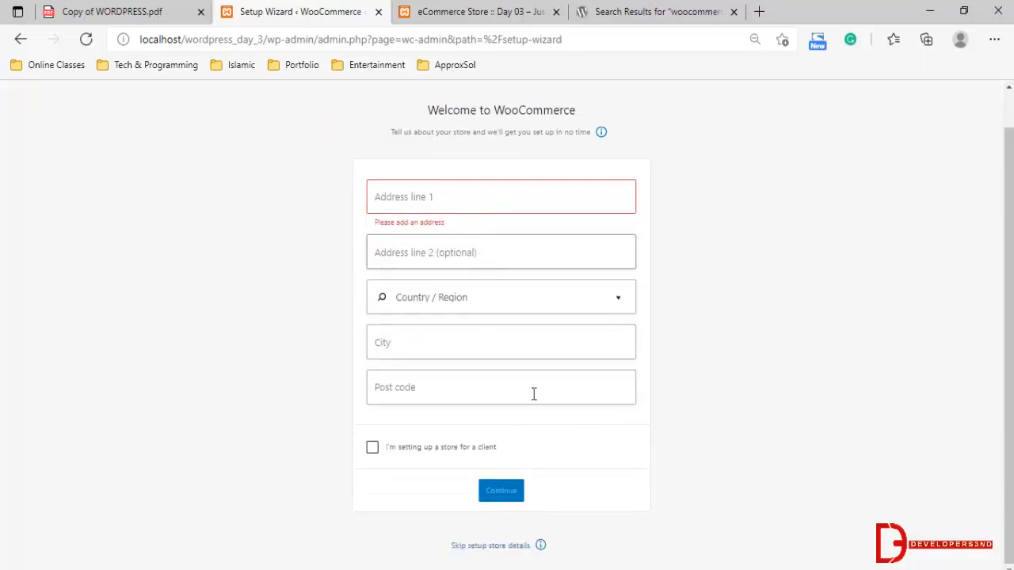
{"action": "left_click", "coordinate": [500, 545]}
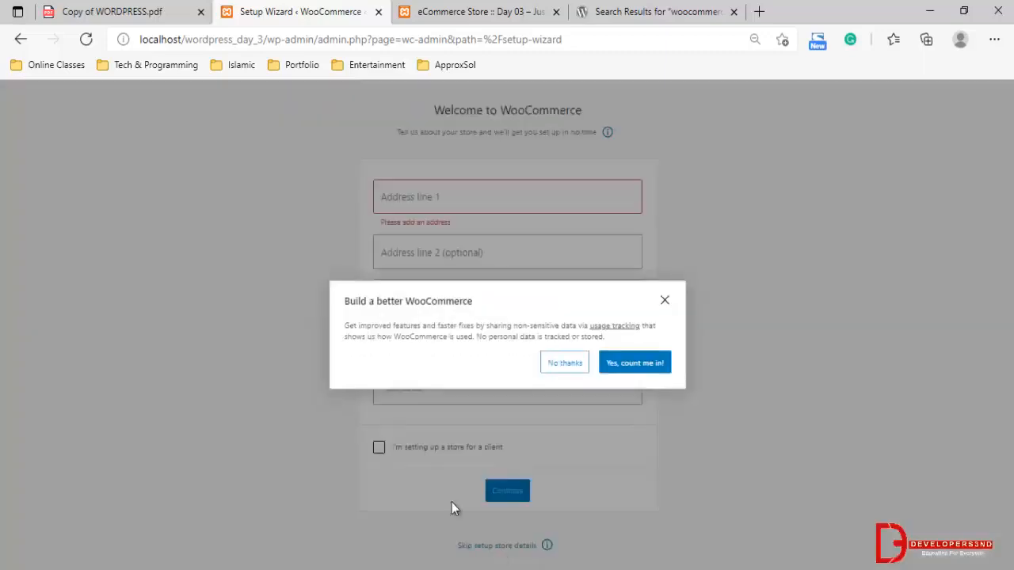
{"action": "left_click", "coordinate": [573, 355]}
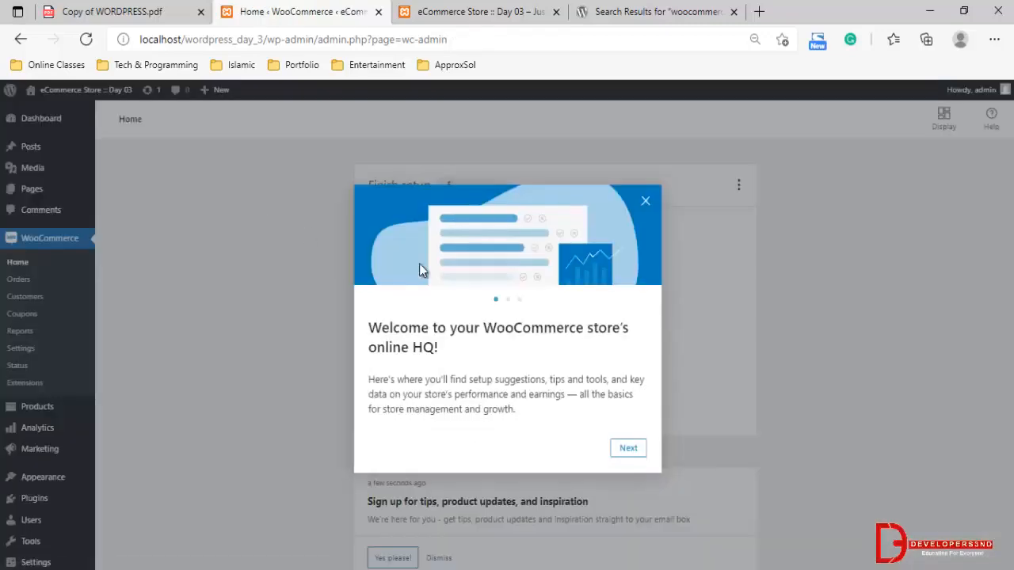
{"action": "left_click", "coordinate": [646, 202]}
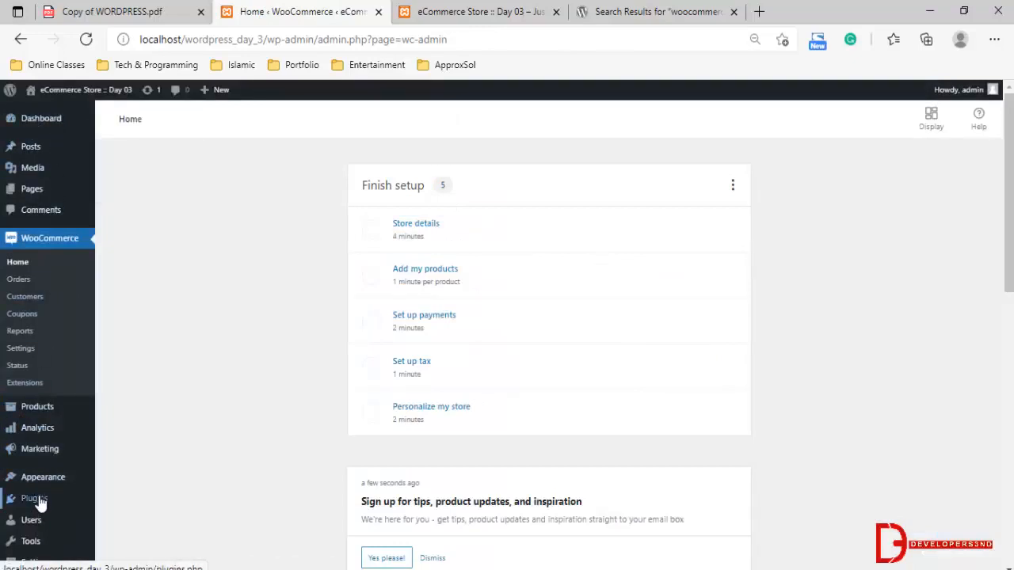
Install the PDF Invoices & Packing Slips plugin by uploading the woocommerce-pdf-invoices-packing-slips.2.9.0 archive from Downloads, and activate it
{"action": "mouse_move", "coordinate": [39, 500]}
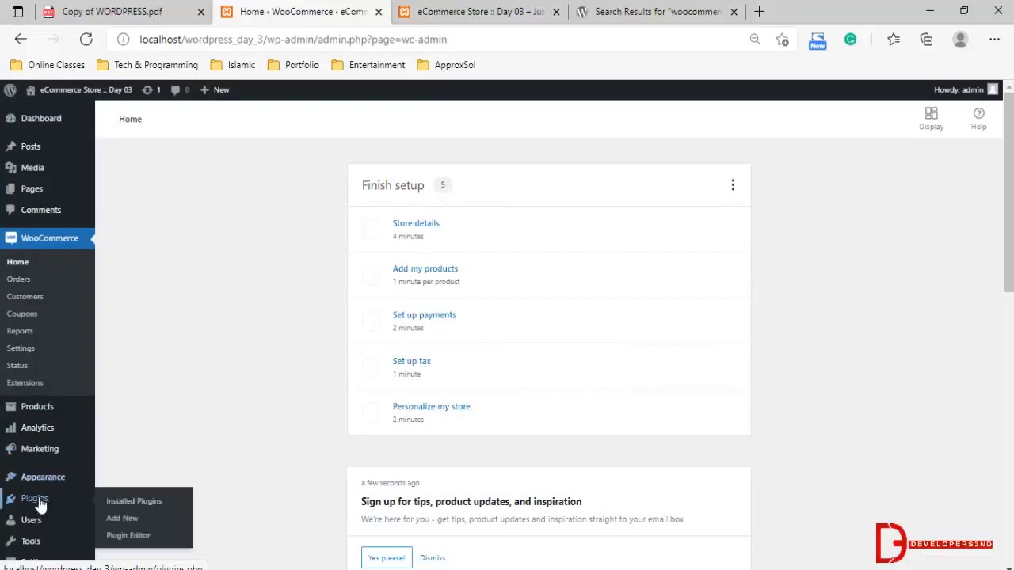
{"action": "left_click", "coordinate": [132, 525]}
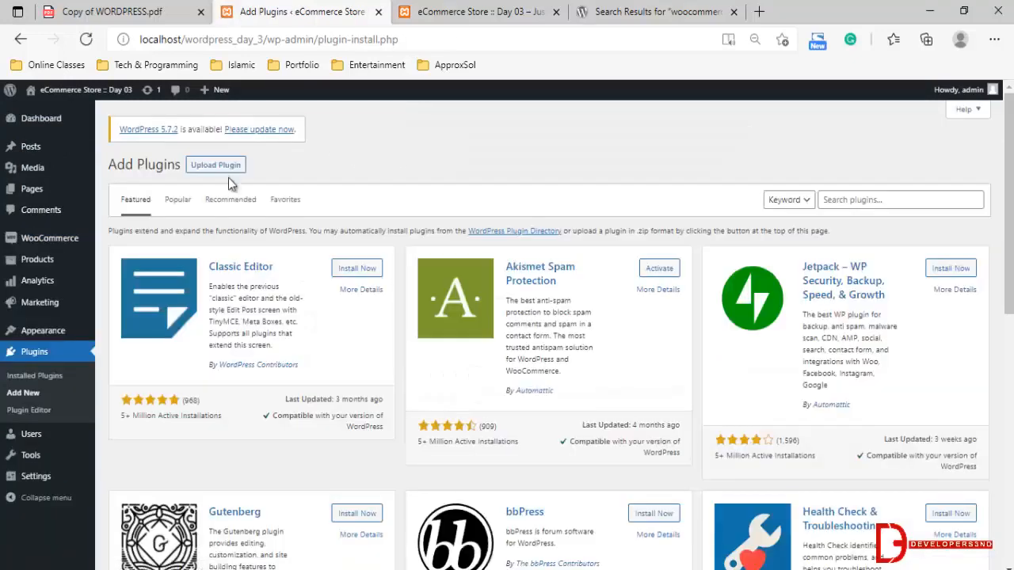
{"action": "left_click", "coordinate": [215, 164]}
{"action": "left_click", "coordinate": [464, 276]}
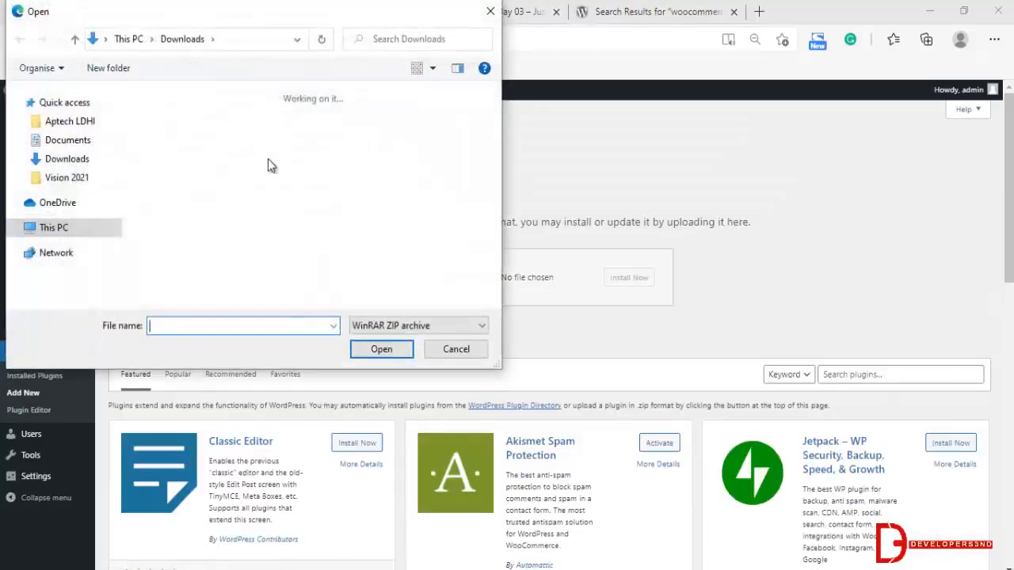
{"action": "left_click", "coordinate": [202, 149]}
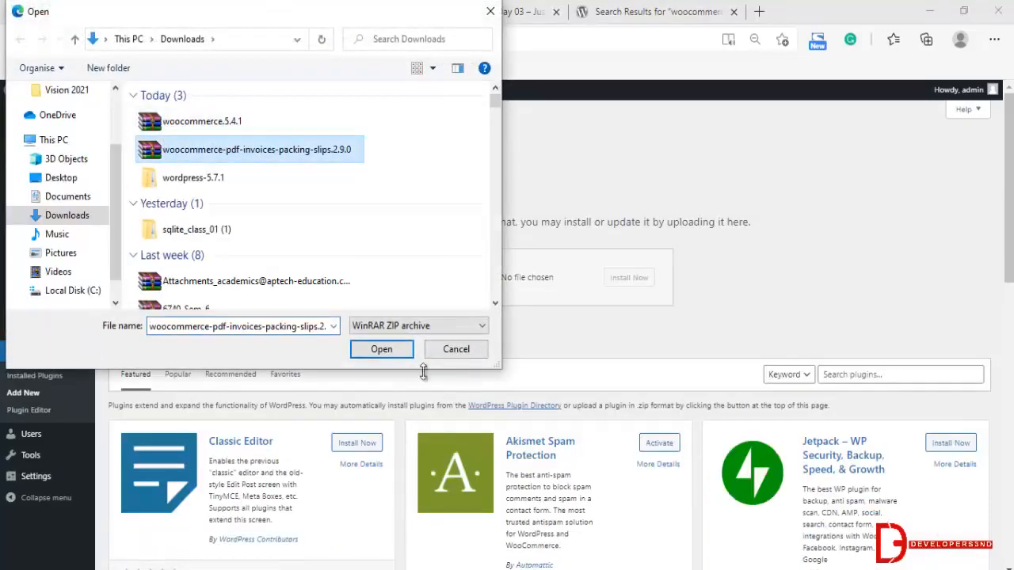
{"action": "left_click", "coordinate": [381, 349]}
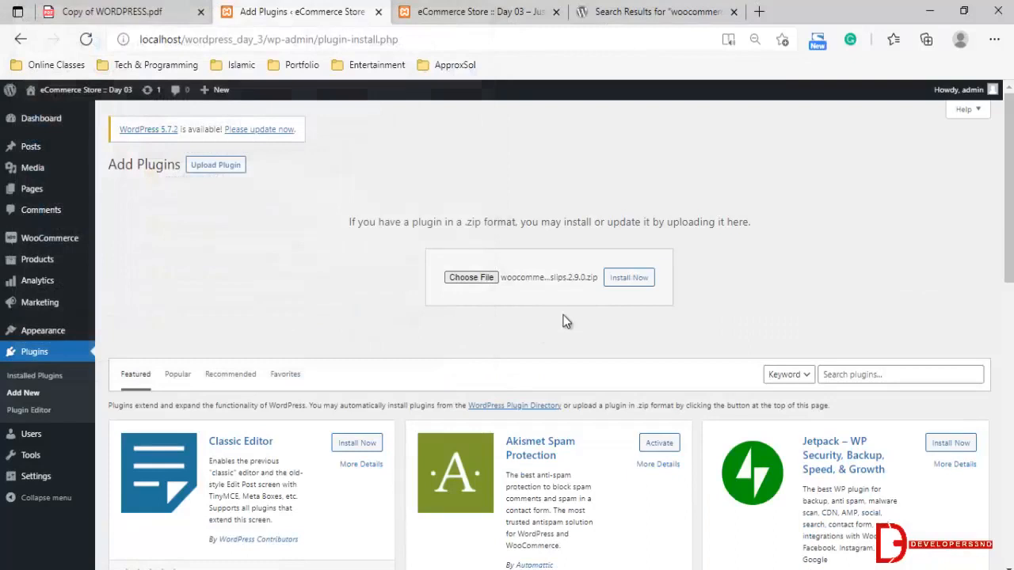
{"action": "left_click", "coordinate": [629, 277]}
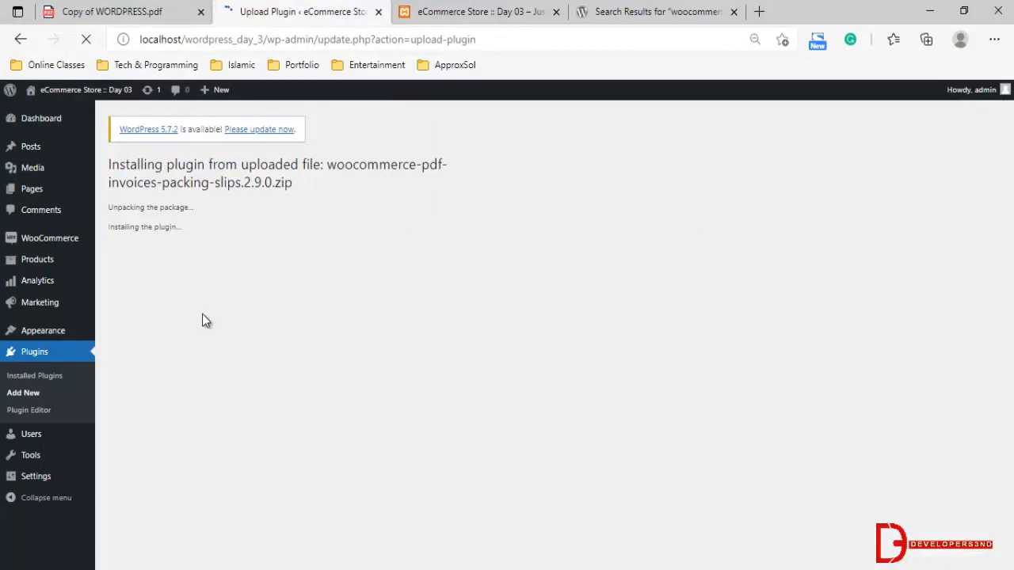
{"action": "left_click", "coordinate": [155, 273]}
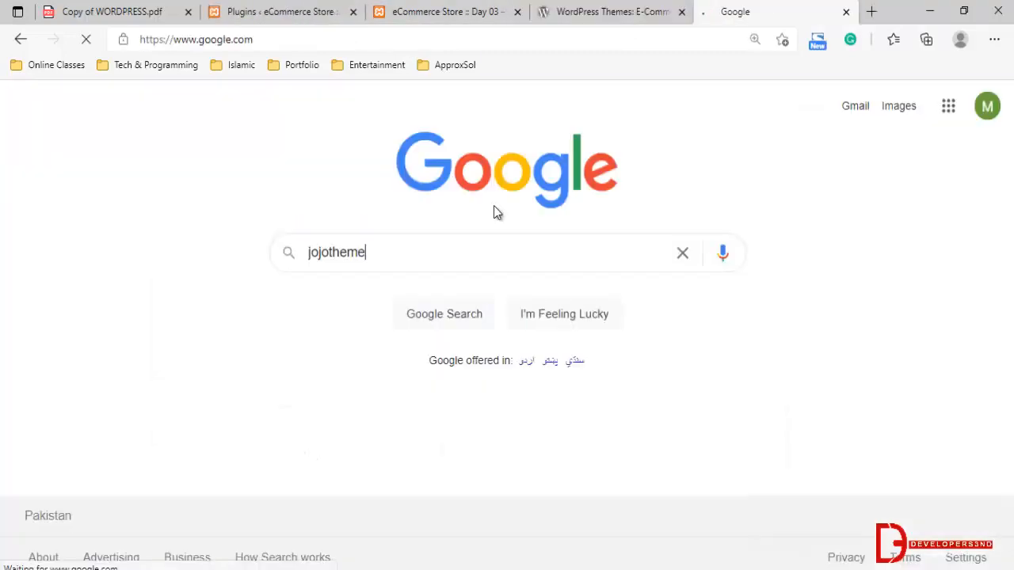
Search Google for "jojotheme", open the responsive WordPress themes page on jojo-themes.net, and decline its update notifications
{"action": "key", "text": "Return"}
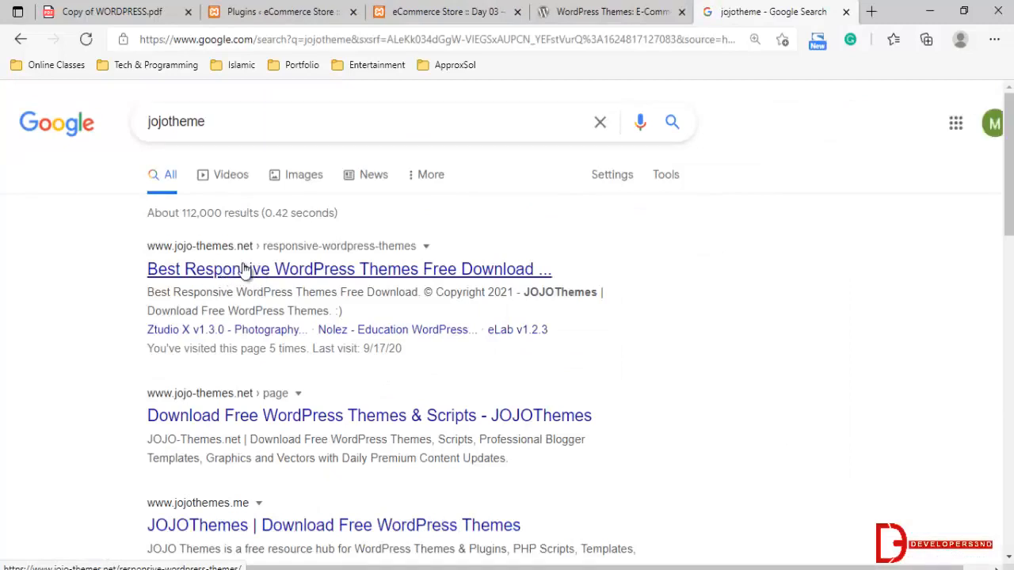
{"action": "left_click", "coordinate": [239, 270]}
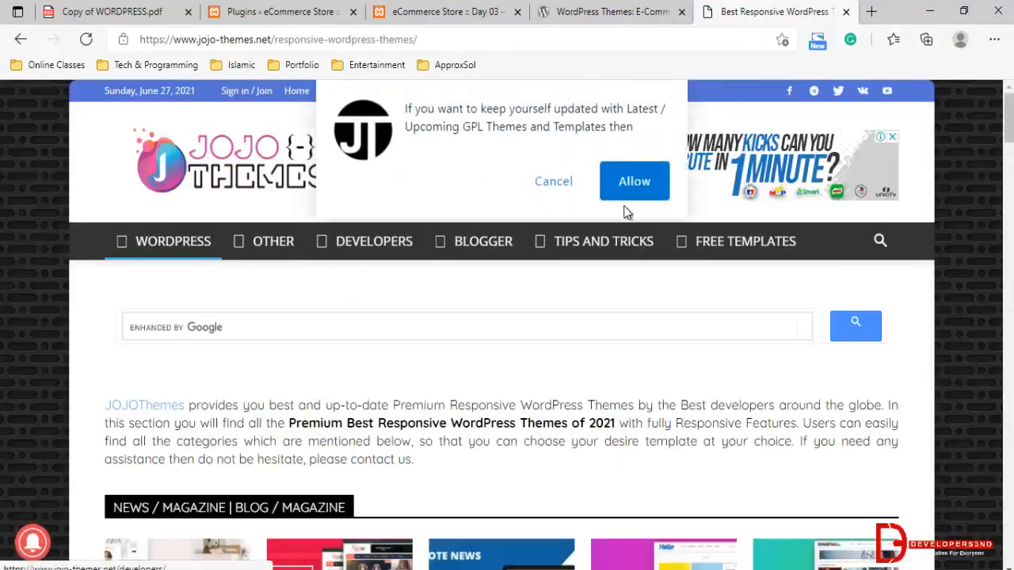
{"action": "left_click", "coordinate": [555, 181]}
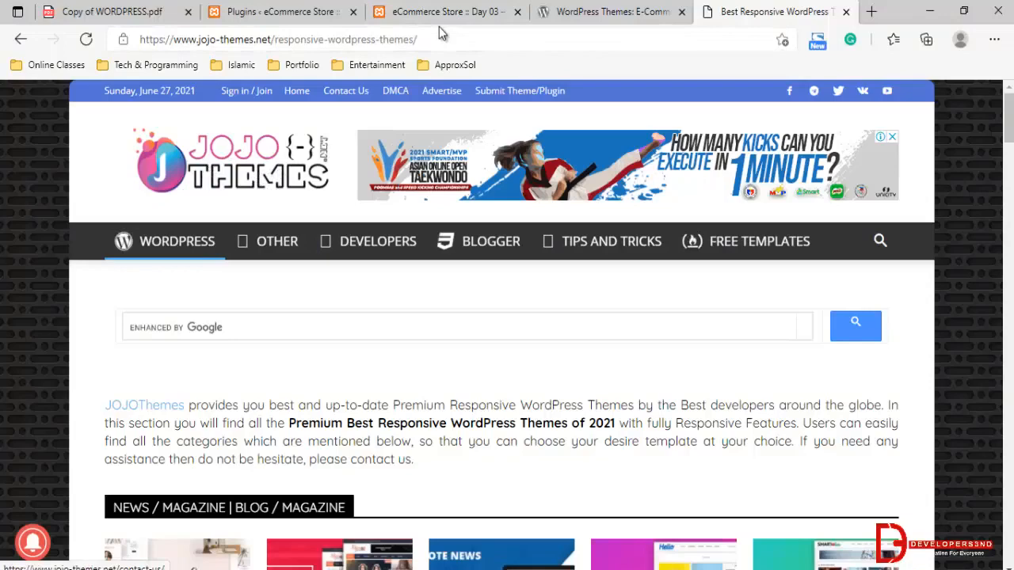
Search Google for "wplocker plugin" in a new tab, open wplocker.com, and browse its recently added files
{"action": "key", "text": "ctrl+t"}
{"action": "type", "text": "google"}
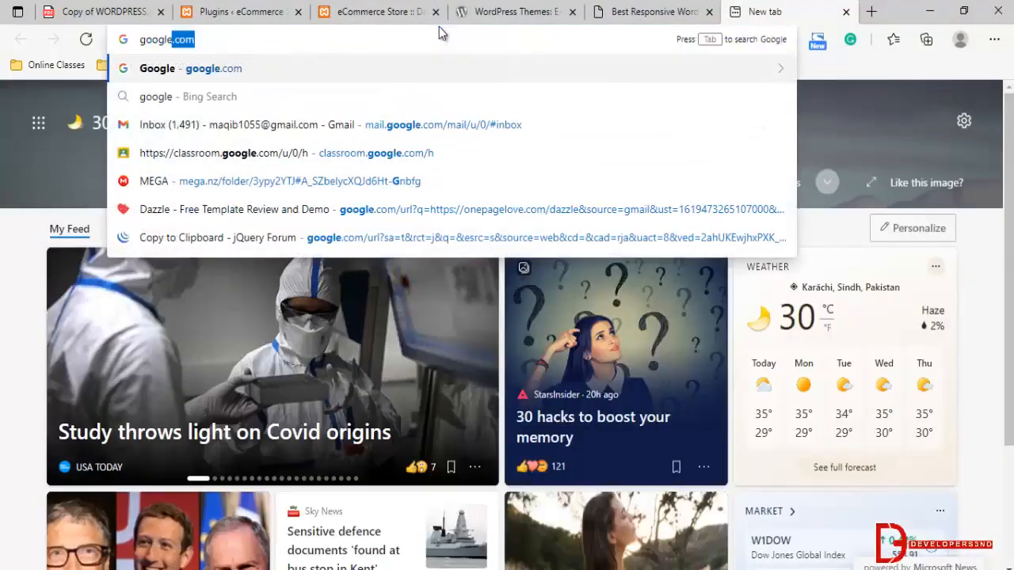
{"action": "key", "text": "Return"}
{"action": "type", "text": "wp"}
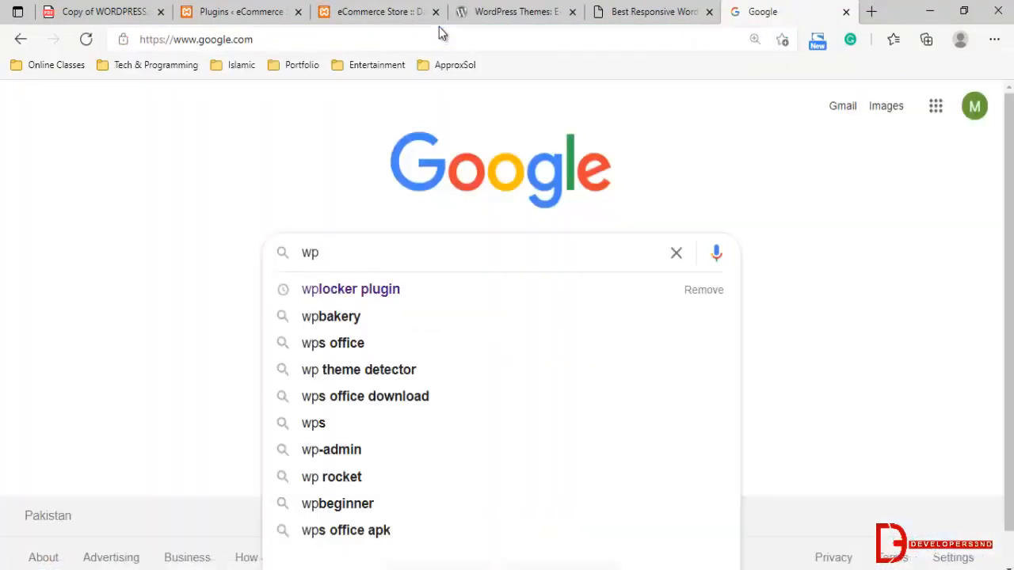
{"action": "key", "text": "Down"}
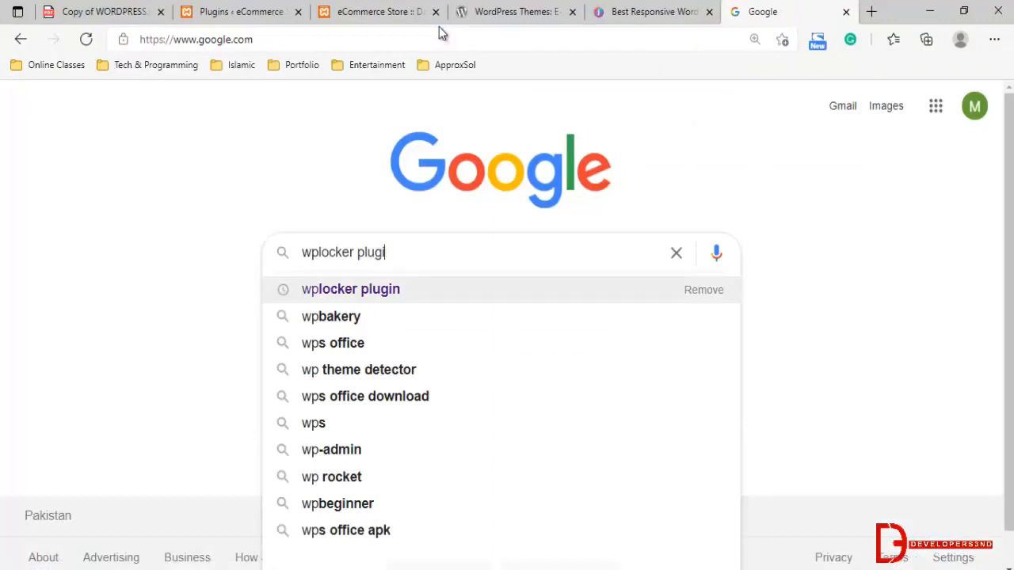
{"action": "key", "text": "Down"}
{"action": "key", "text": "Return"}
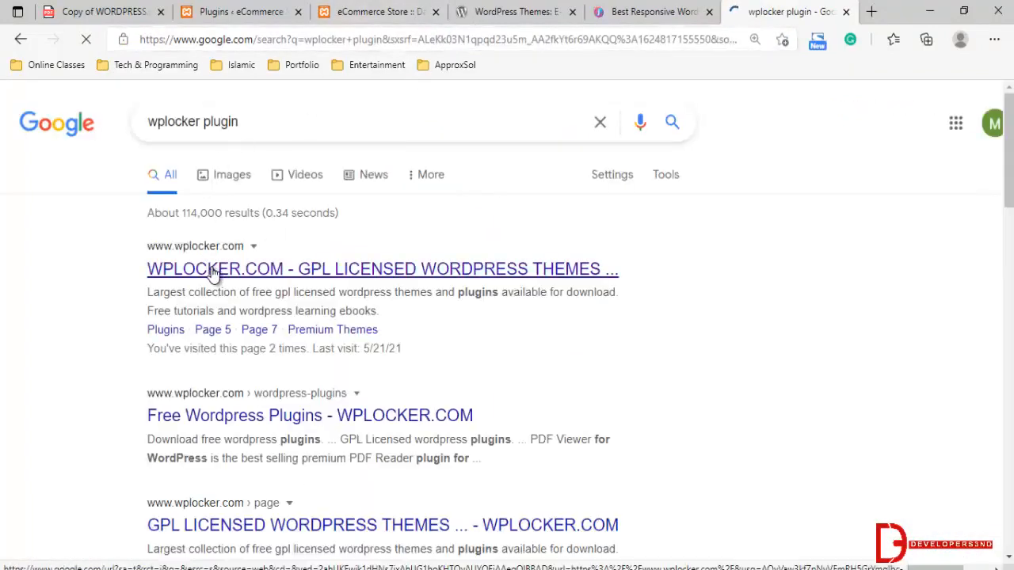
{"action": "left_click", "coordinate": [212, 270]}
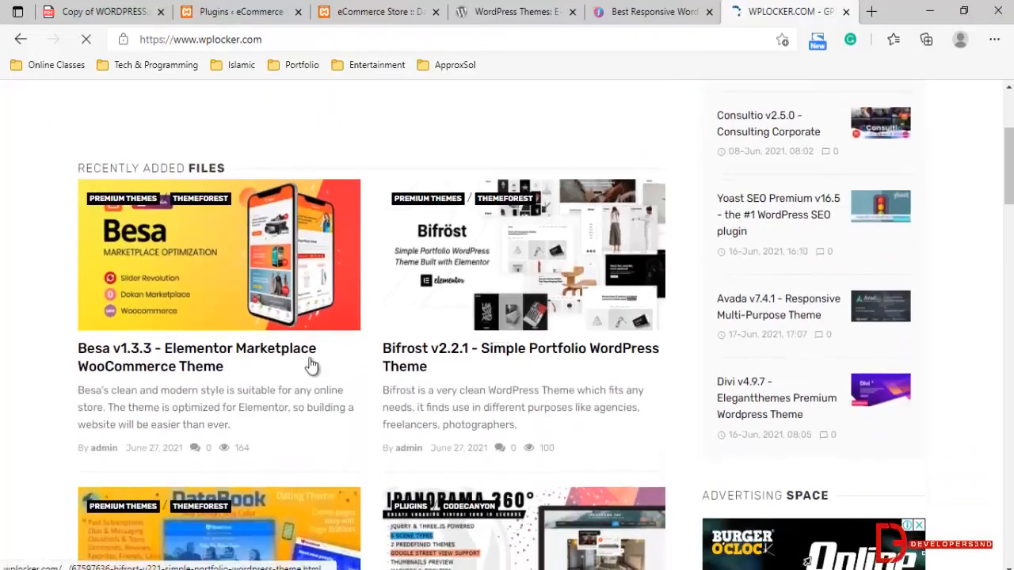
{"action": "scroll", "coordinate": [317, 361], "scroll_direction": "down", "scroll_amount": 5}
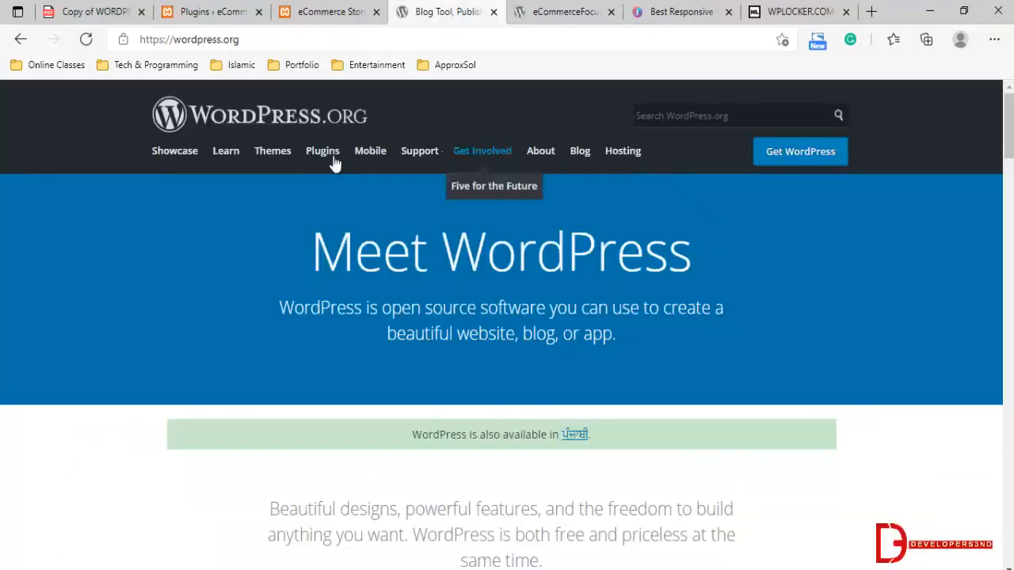
Search the WordPress.org theme directory for "OceanWp" and open the OceanWP theme's page
{"action": "left_click", "coordinate": [283, 154]}
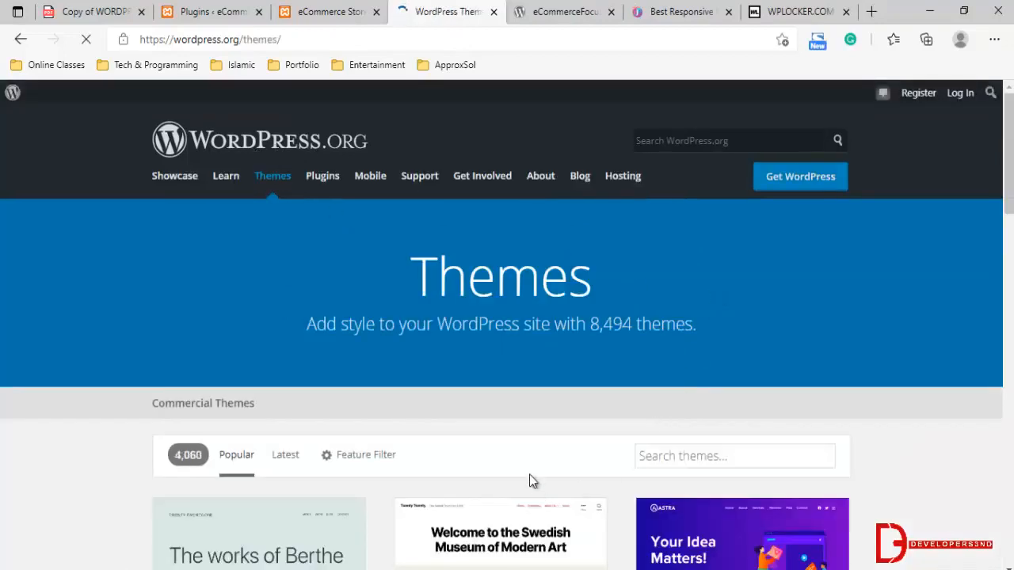
{"action": "left_click", "coordinate": [727, 459]}
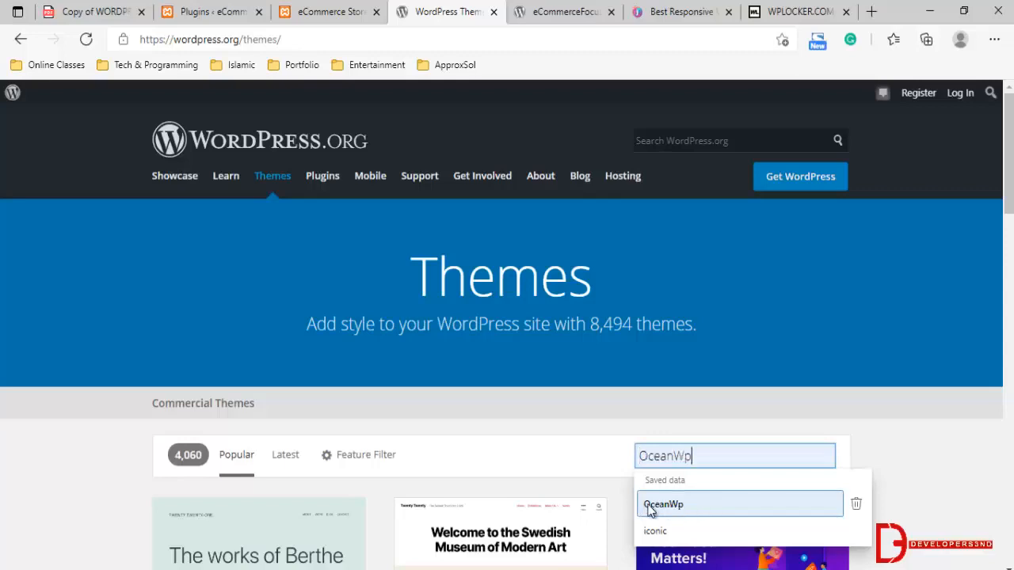
{"action": "left_click", "coordinate": [710, 508]}
{"action": "scroll", "coordinate": [272, 344], "scroll_direction": "down", "scroll_amount": 4}
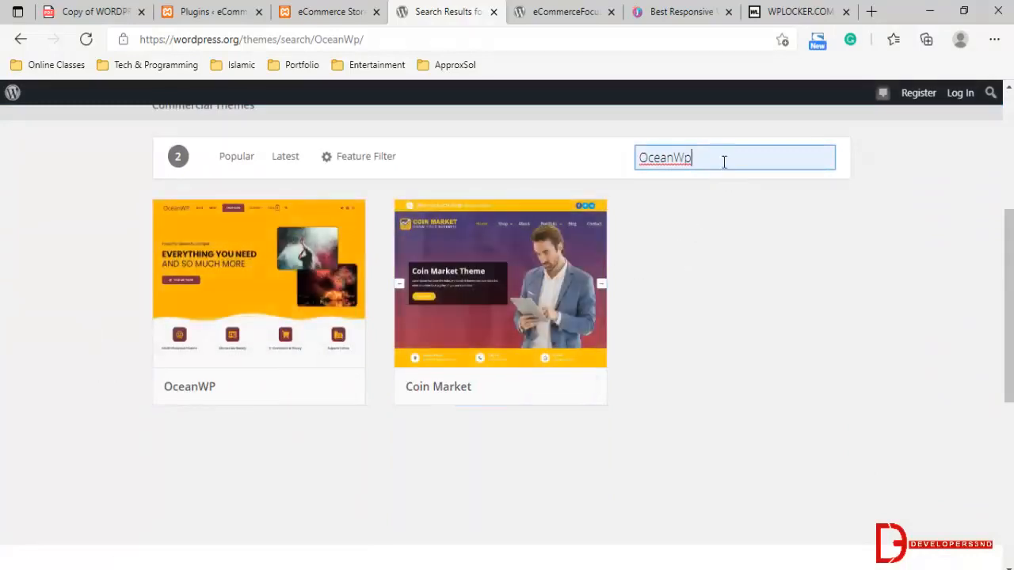
{"action": "double_click", "coordinate": [644, 158]}
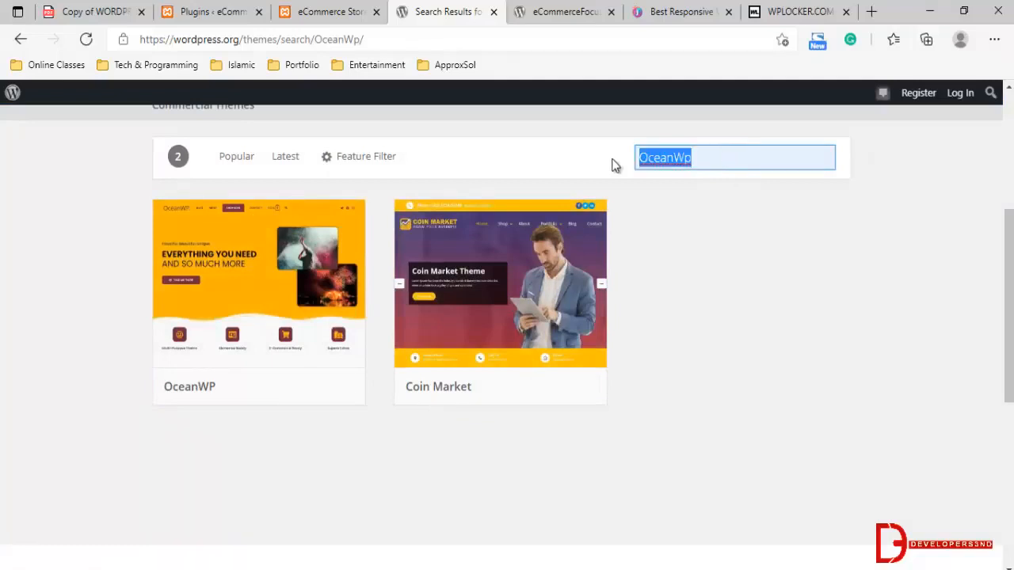
{"action": "left_click", "coordinate": [223, 270]}
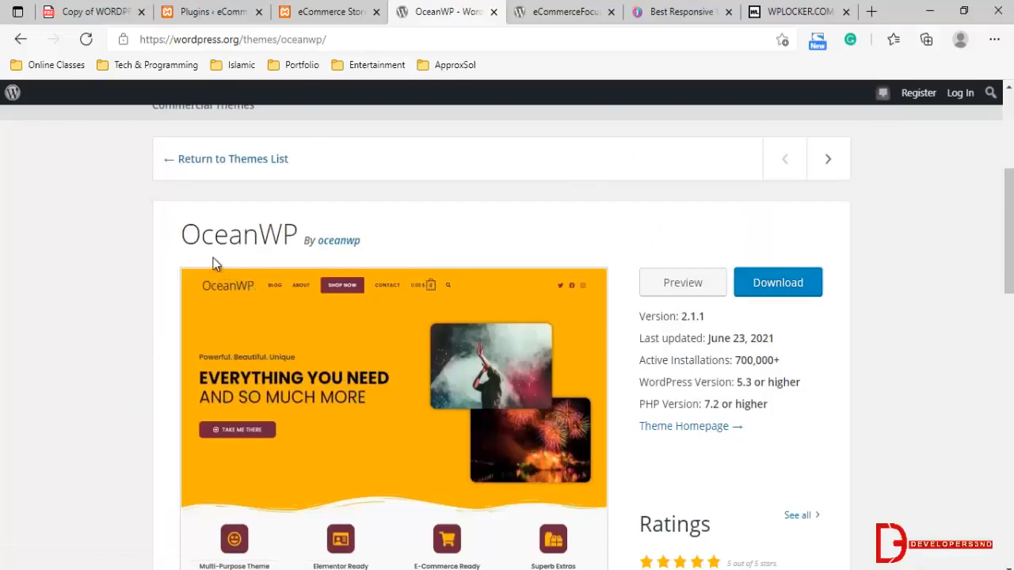
Read the OceanWP description for its WooCommerce features and supported page builders
{"action": "scroll", "coordinate": [224, 284], "scroll_direction": "down", "scroll_amount": 5}
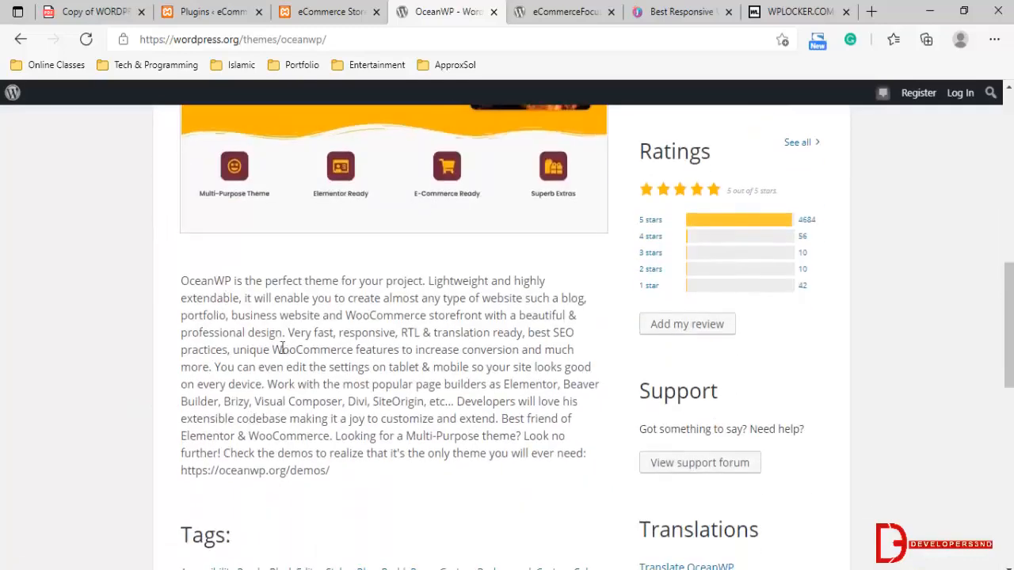
{"action": "left_click_drag", "start_coordinate": [271, 351], "coordinate": [470, 357]}
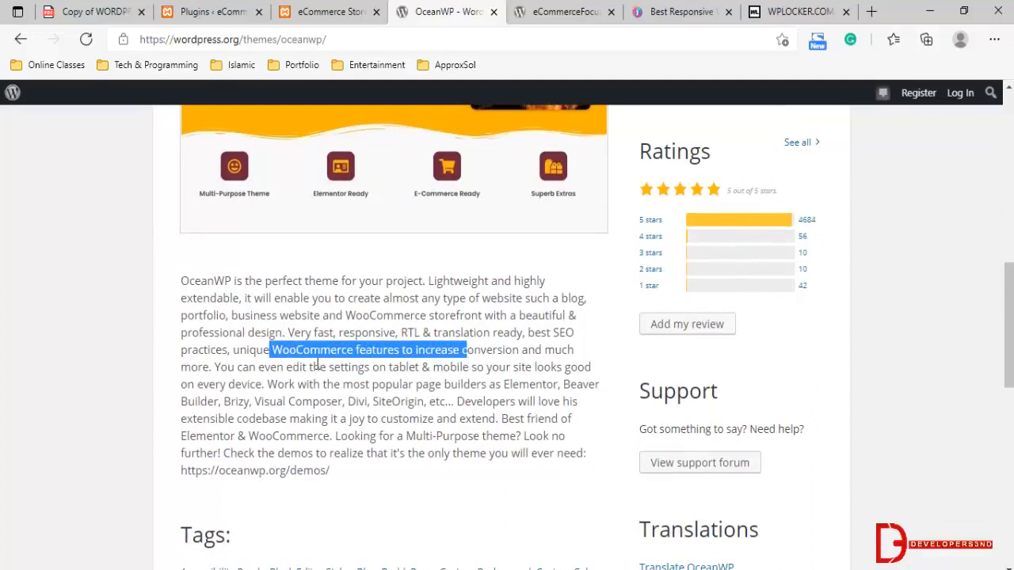
{"action": "left_click", "coordinate": [405, 411]}
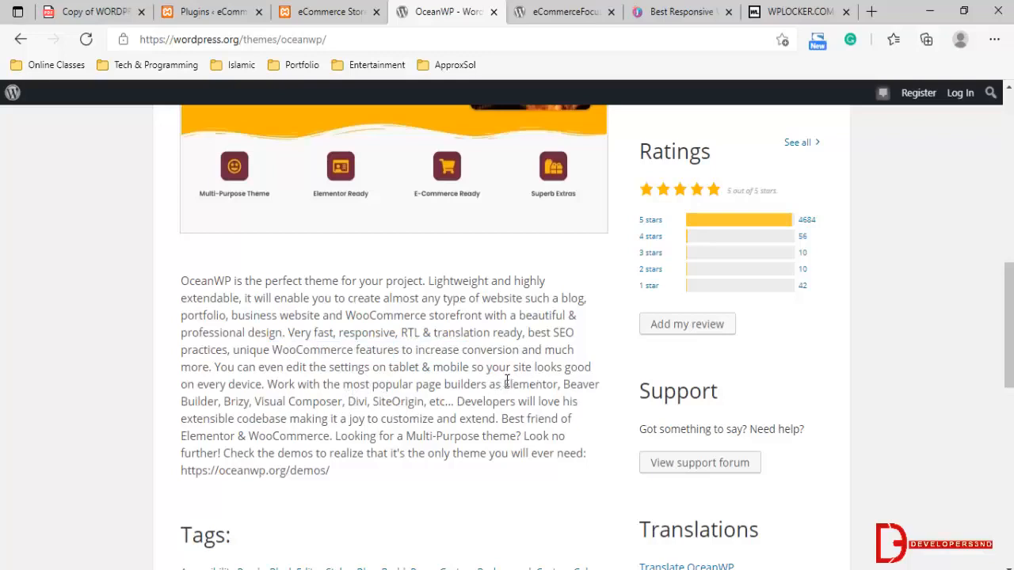
{"action": "left_click_drag", "start_coordinate": [505, 384], "coordinate": [556, 385]}
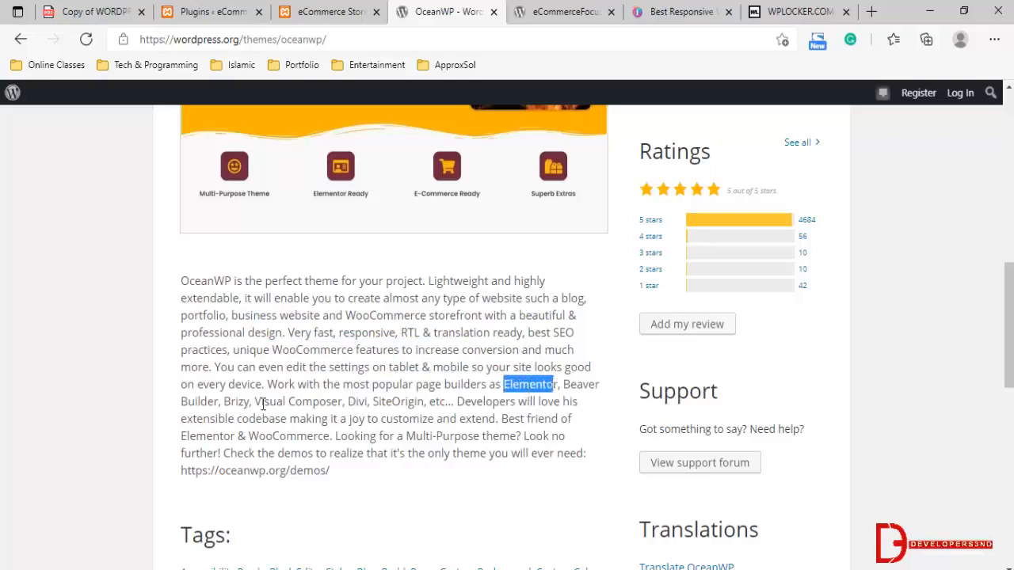
{"action": "left_click_drag", "start_coordinate": [258, 402], "coordinate": [334, 388]}
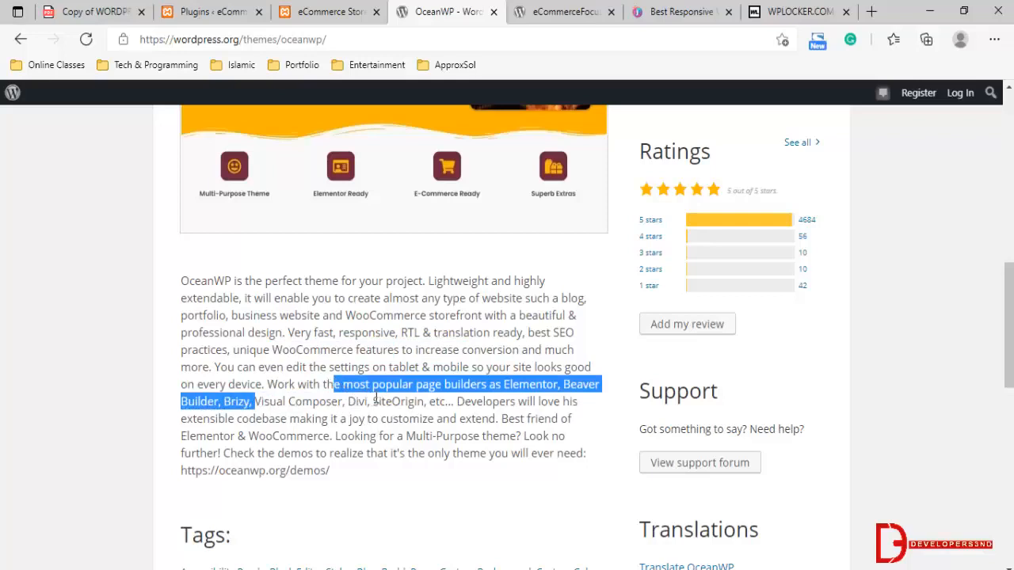
{"action": "left_click_drag", "start_coordinate": [452, 402], "coordinate": [418, 385]}
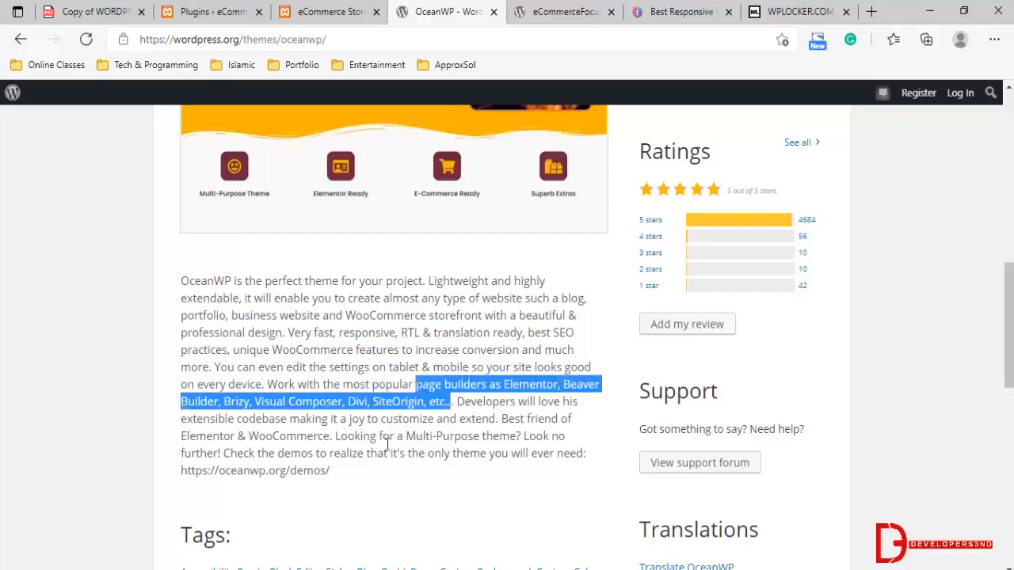
{"action": "left_click", "coordinate": [369, 383]}
Review OceanWP's active installations, WooCommerce support and tags, and return to the eCommerce Store's Plugins page
{"action": "scroll", "coordinate": [349, 425], "scroll_direction": "up", "scroll_amount": 1}
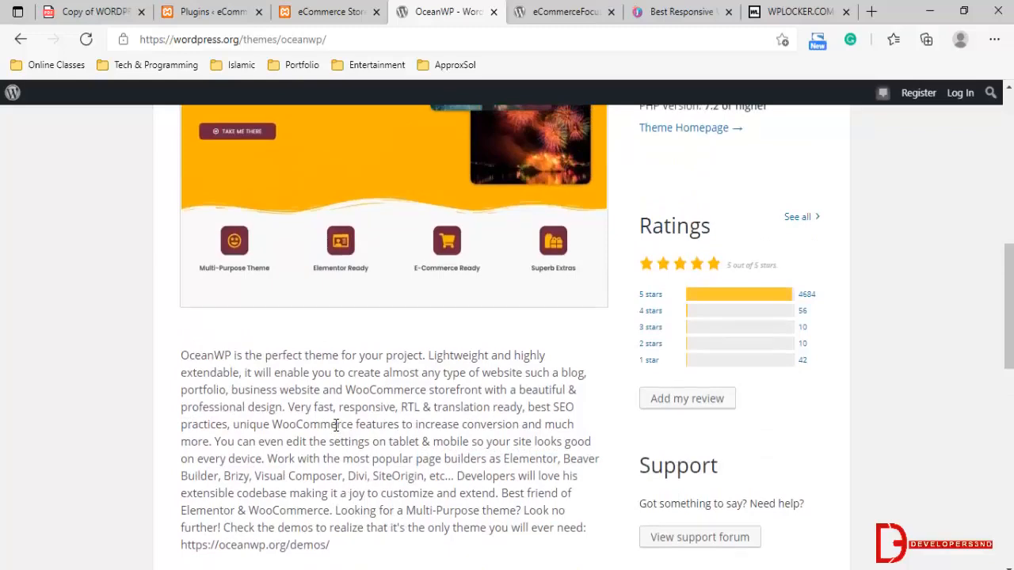
{"action": "scroll", "coordinate": [404, 412], "scroll_direction": "up", "scroll_amount": 4}
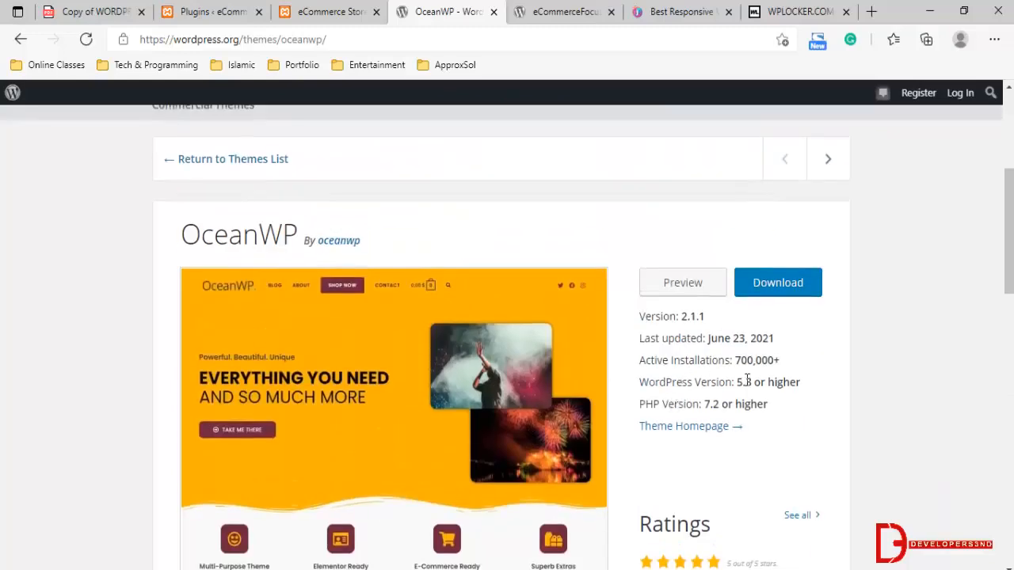
{"action": "left_click_drag", "start_coordinate": [730, 361], "coordinate": [780, 361]}
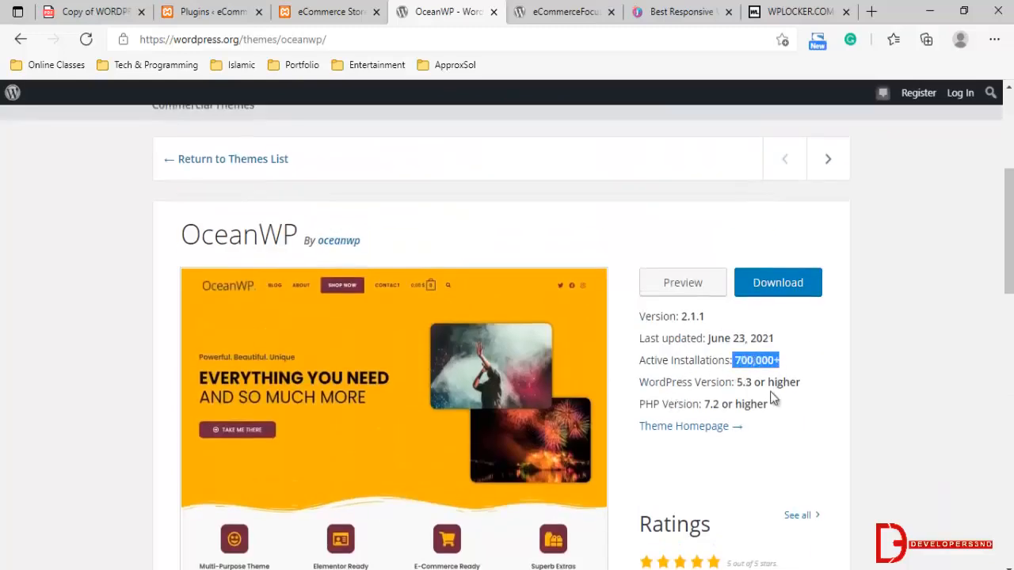
{"action": "scroll", "coordinate": [721, 390], "scroll_direction": "down", "scroll_amount": 2}
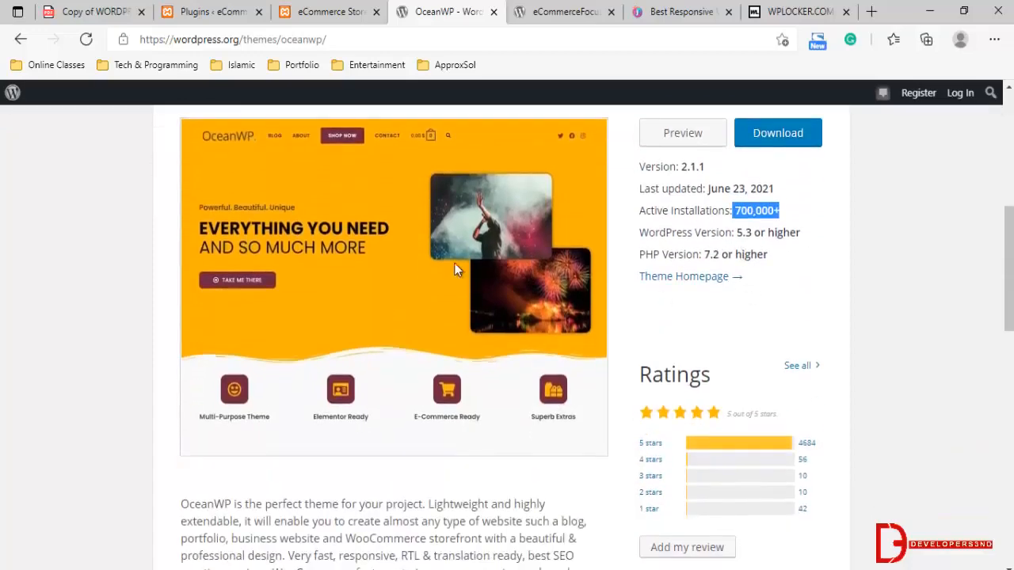
{"action": "scroll", "coordinate": [459, 270], "scroll_direction": "down", "scroll_amount": 4}
{"action": "left_click_drag", "start_coordinate": [282, 275], "coordinate": [485, 273]}
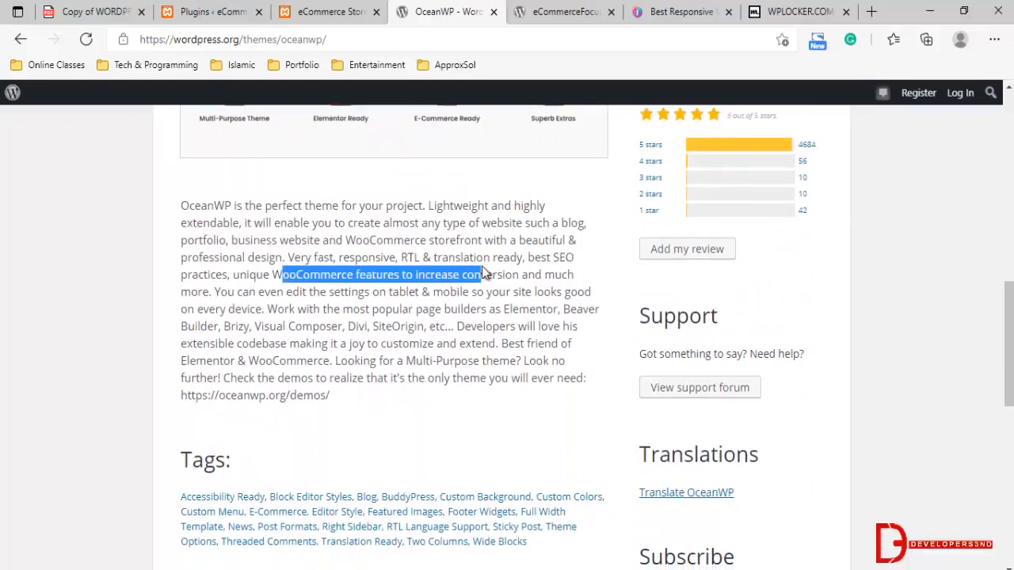
{"action": "scroll", "coordinate": [483, 273], "scroll_direction": "down", "scroll_amount": 1}
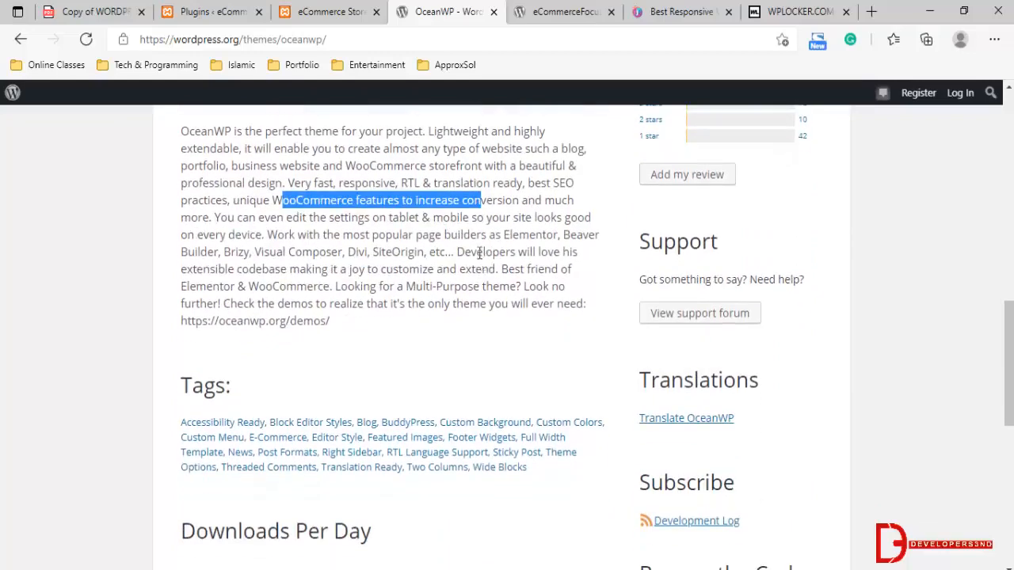
{"action": "scroll", "coordinate": [479, 253], "scroll_direction": "up", "scroll_amount": 6}
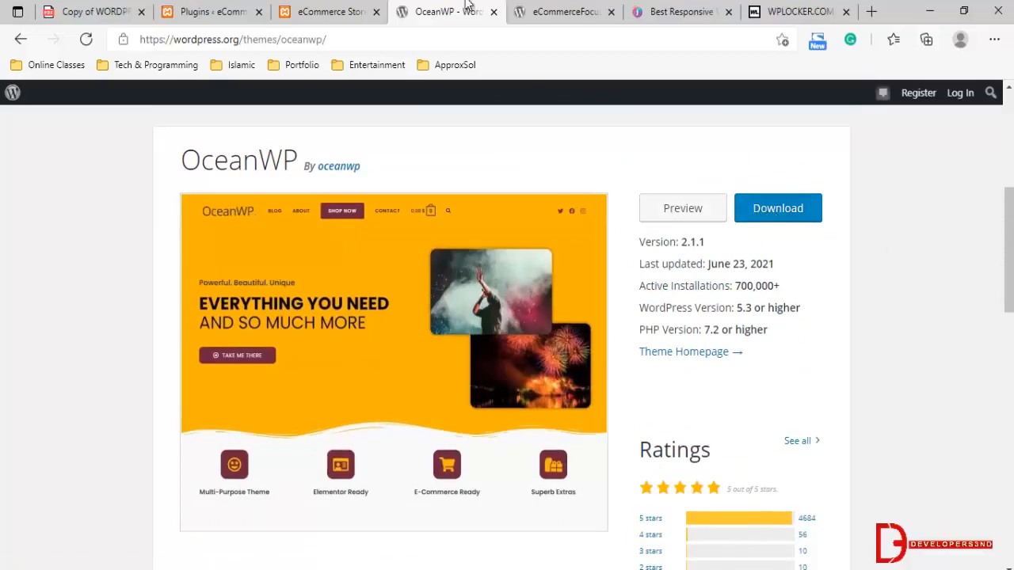
{"action": "left_click", "coordinate": [223, 11]}
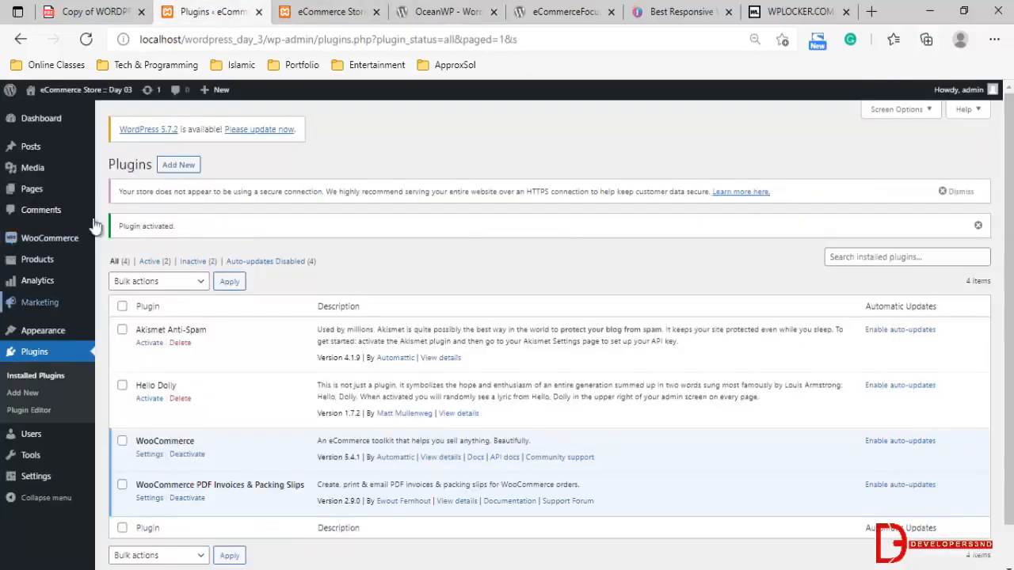
Open the site's theme installation page and show the form for uploading a theme in .zip format
{"action": "mouse_move", "coordinate": [44, 245]}
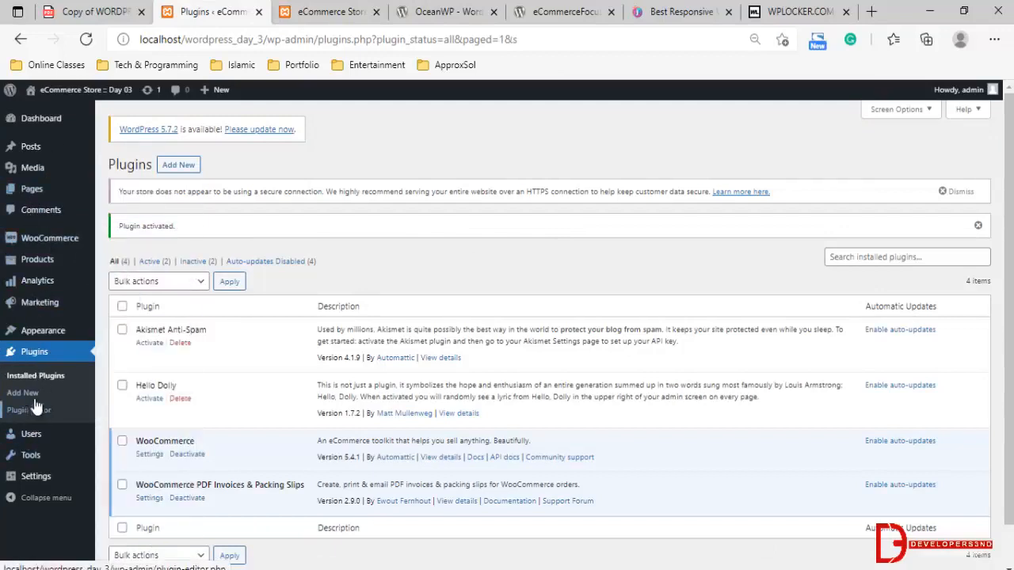
{"action": "mouse_move", "coordinate": [30, 337]}
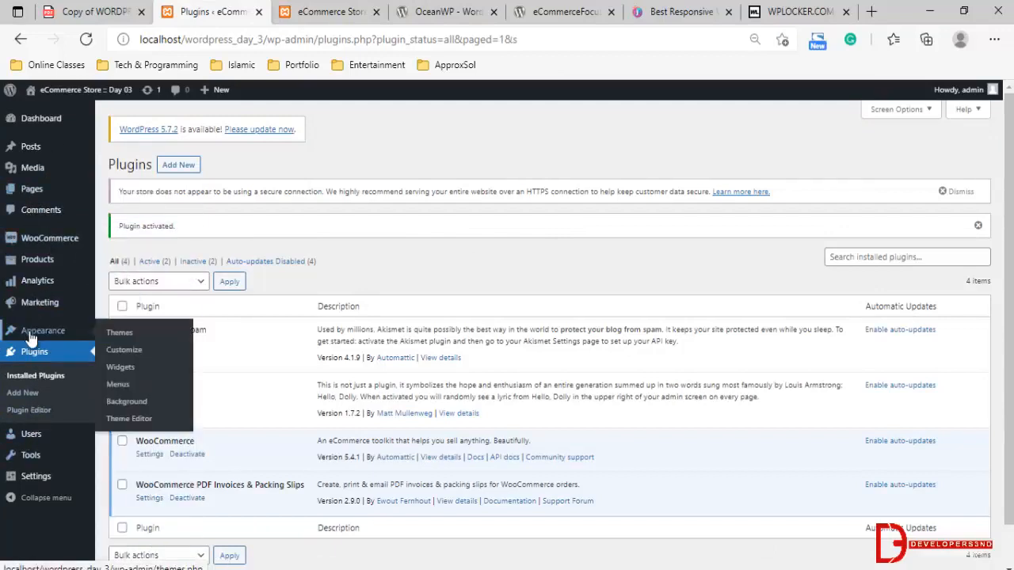
{"action": "left_click", "coordinate": [124, 333]}
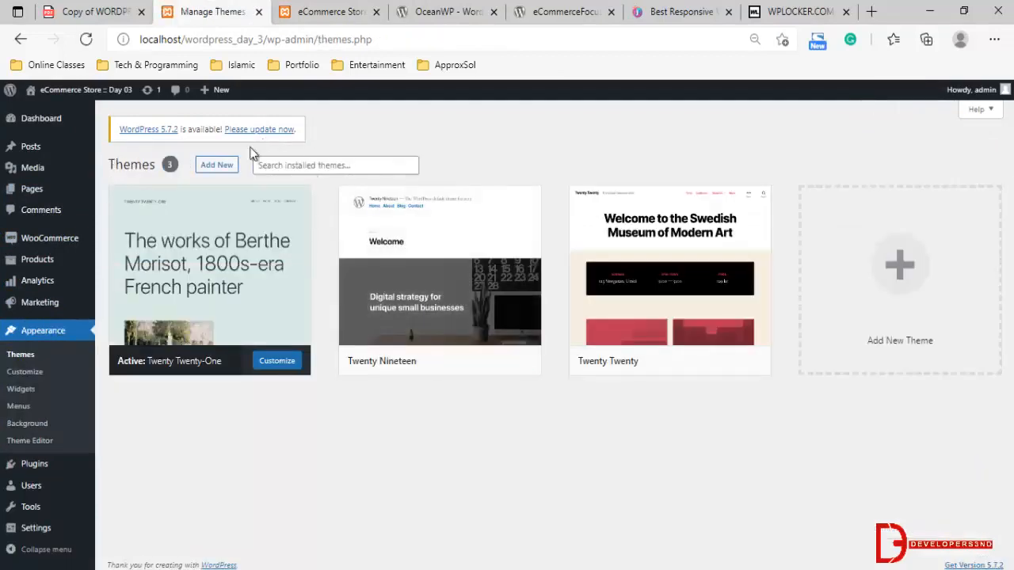
{"action": "left_click", "coordinate": [216, 165]}
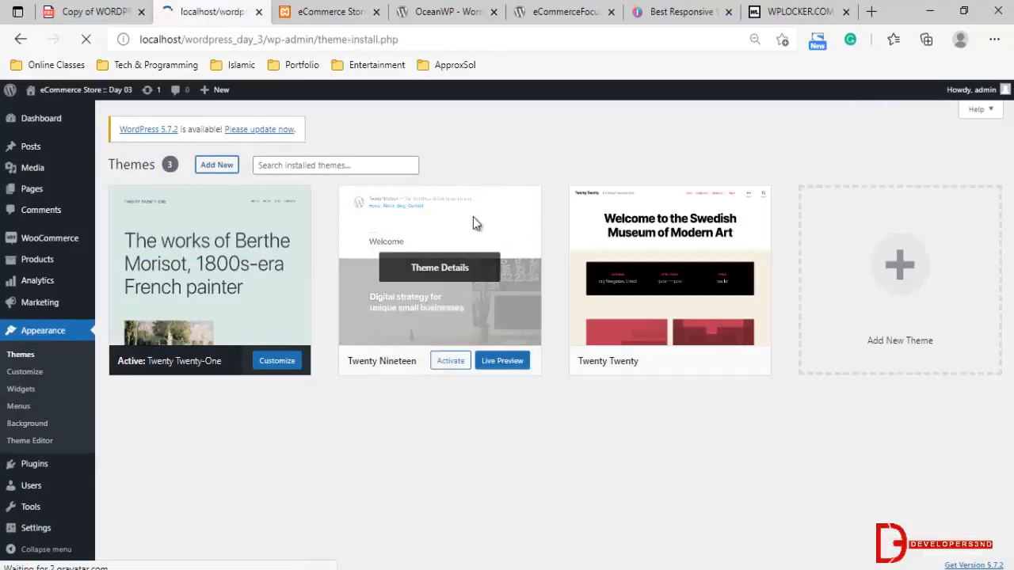
{"action": "left_click", "coordinate": [198, 165]}
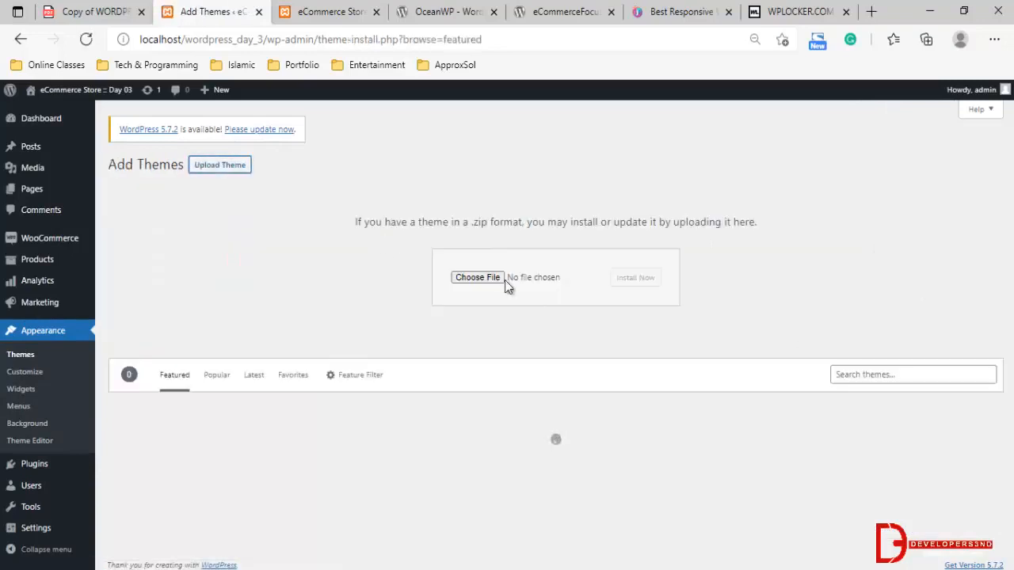
Install the theme from the oceanwp.2.0.8 archive in the Downloads folder and activate it
{"action": "left_click", "coordinate": [506, 282]}
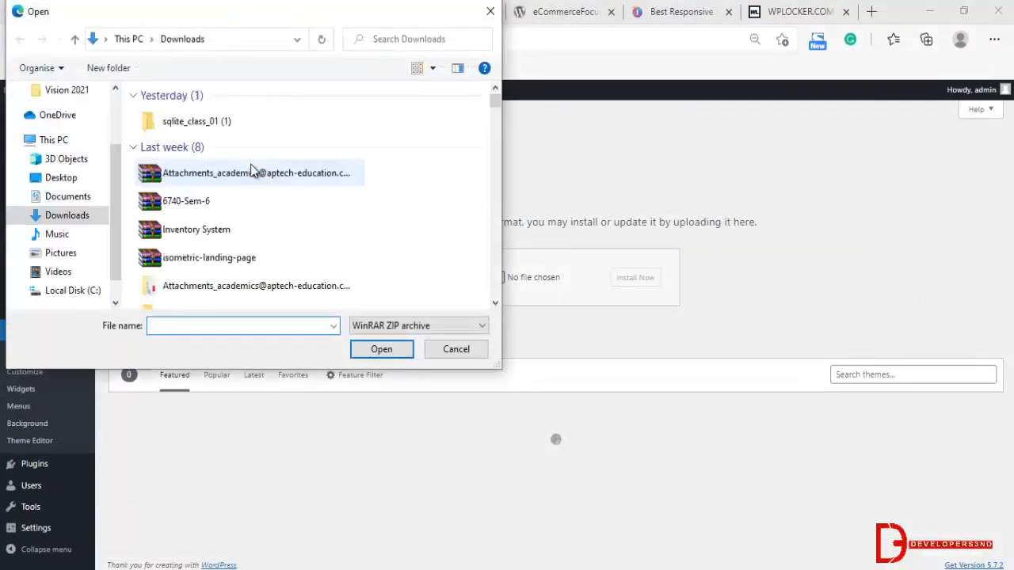
{"action": "scroll", "coordinate": [250, 233], "scroll_direction": "down", "scroll_amount": 2}
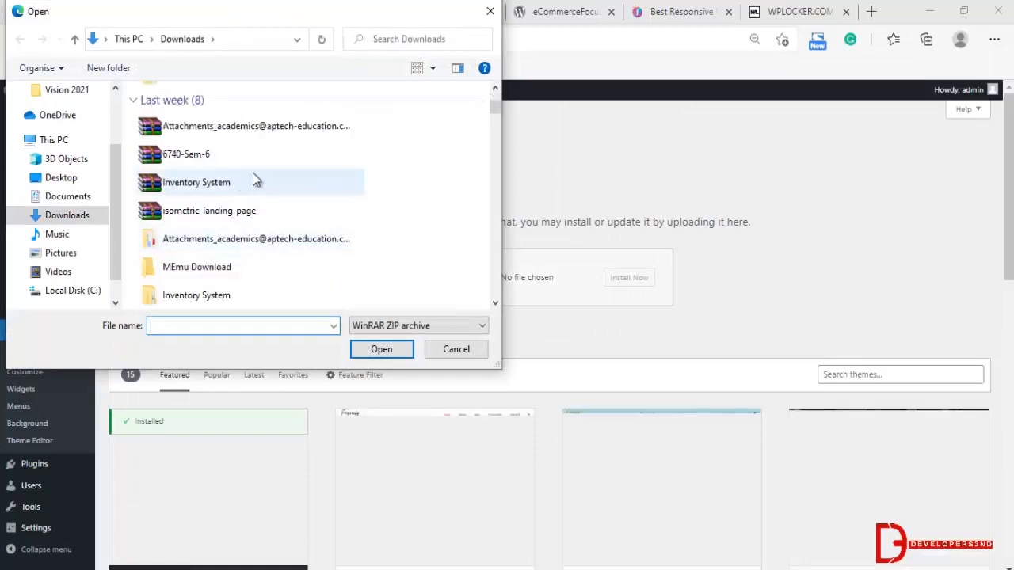
{"action": "scroll", "coordinate": [233, 158], "scroll_direction": "down", "scroll_amount": 2}
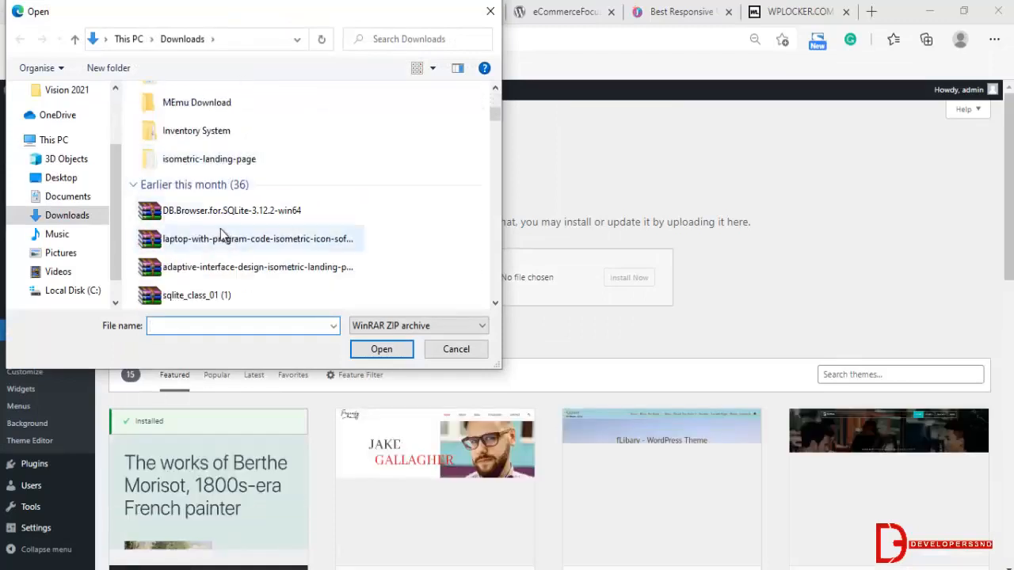
{"action": "scroll", "coordinate": [220, 229], "scroll_direction": "down", "scroll_amount": 1}
{"action": "scroll", "coordinate": [218, 227], "scroll_direction": "down", "scroll_amount": 2}
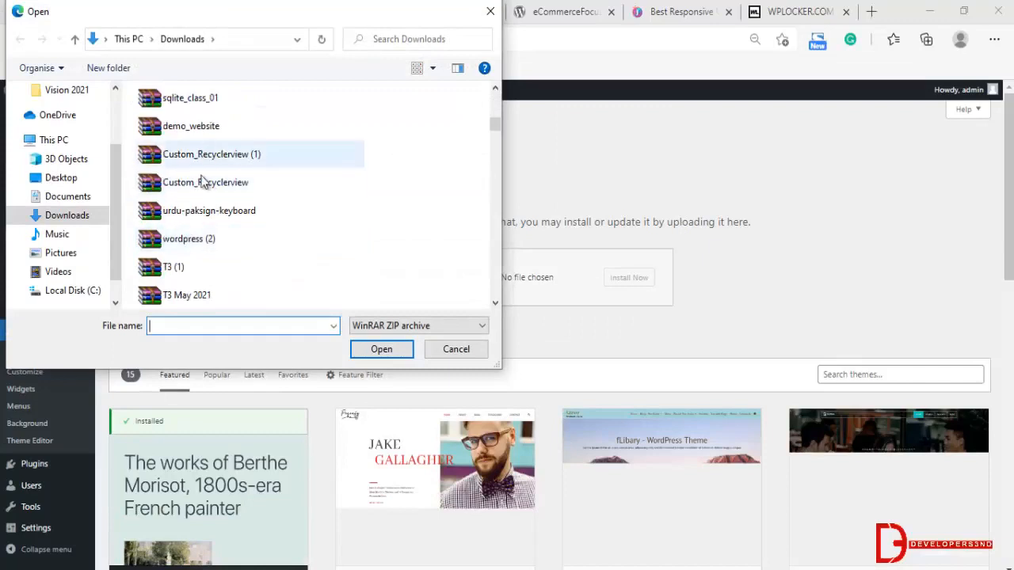
{"action": "scroll", "coordinate": [207, 182], "scroll_direction": "down", "scroll_amount": 7}
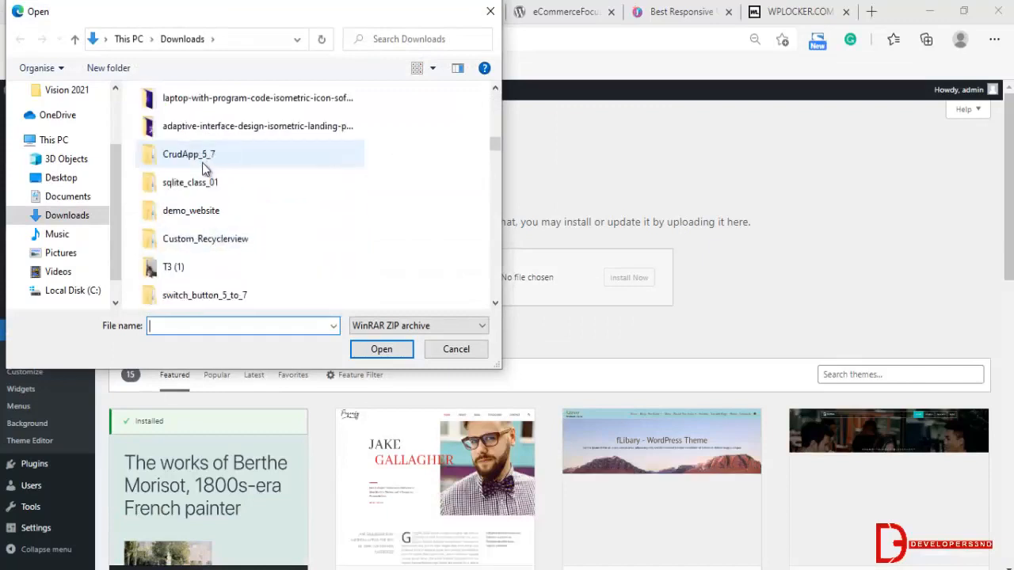
{"action": "scroll", "coordinate": [205, 198], "scroll_direction": "down", "scroll_amount": 3}
{"action": "scroll", "coordinate": [198, 219], "scroll_direction": "down", "scroll_amount": 2}
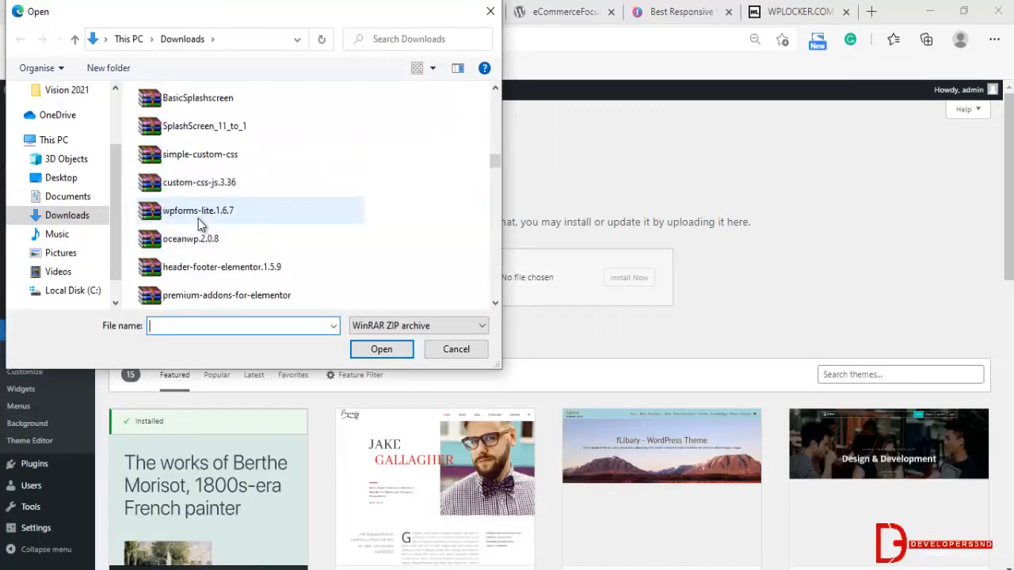
{"action": "left_click", "coordinate": [238, 242]}
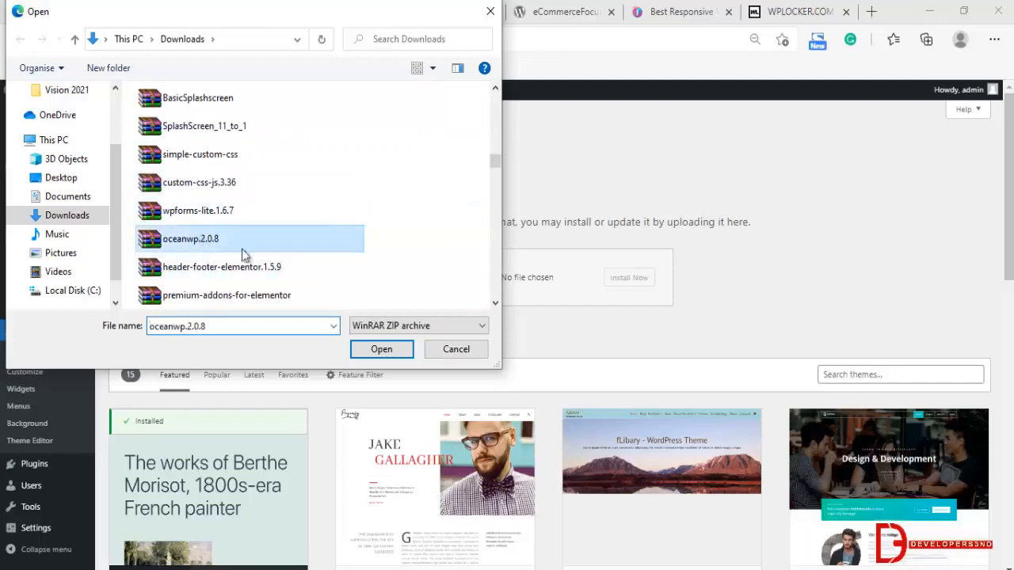
{"action": "left_click", "coordinate": [381, 349]}
{"action": "left_click", "coordinate": [617, 280]}
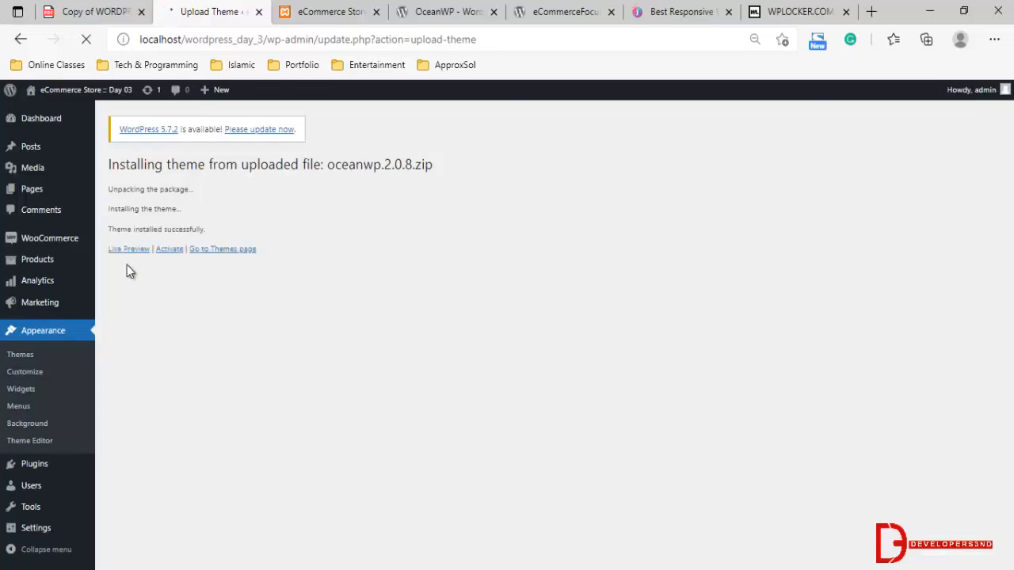
{"action": "left_click", "coordinate": [166, 250]}
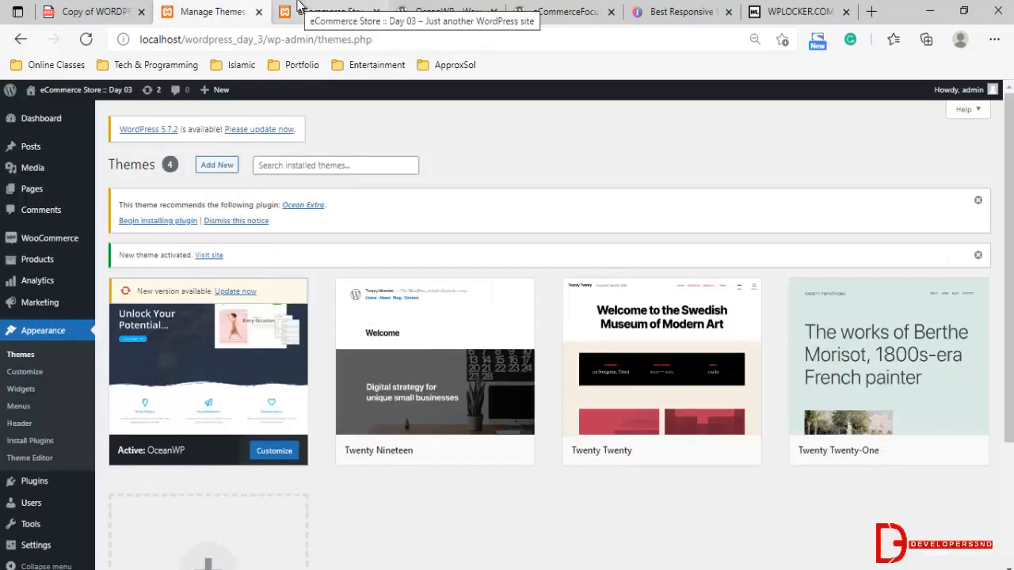
Open the site's home page and store page in new tabs, check how they look, and return to the Themes page
{"action": "mouse_move", "coordinate": [33, 96]}
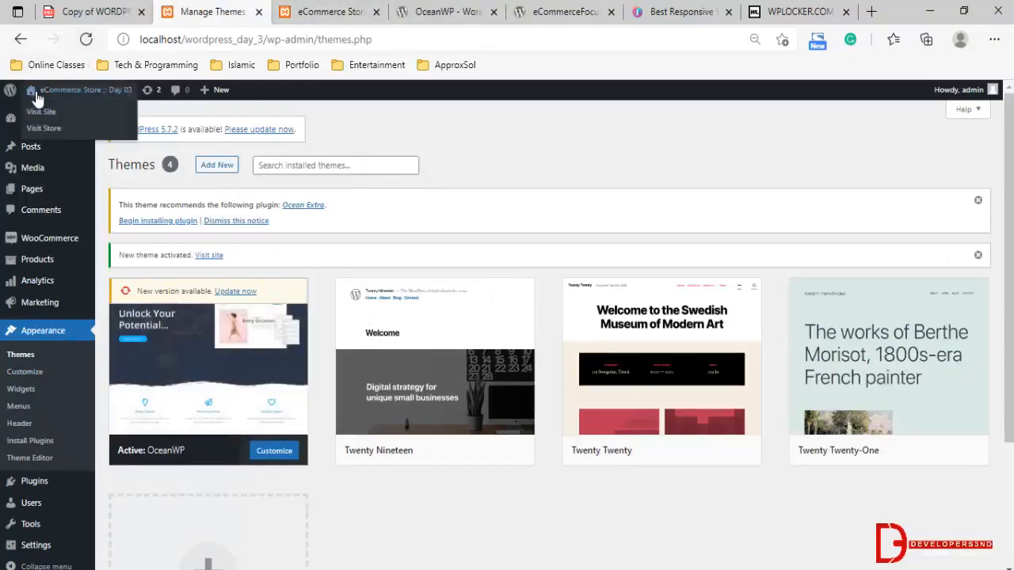
{"action": "middle_click", "coordinate": [45, 113]}
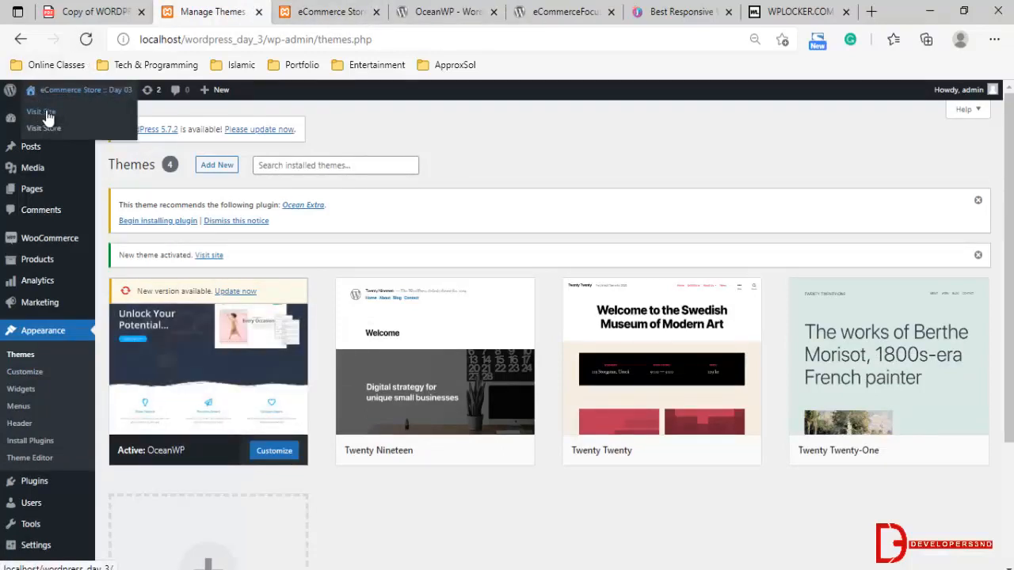
{"action": "middle_click", "coordinate": [45, 127]}
{"action": "left_click", "coordinate": [253, 9]}
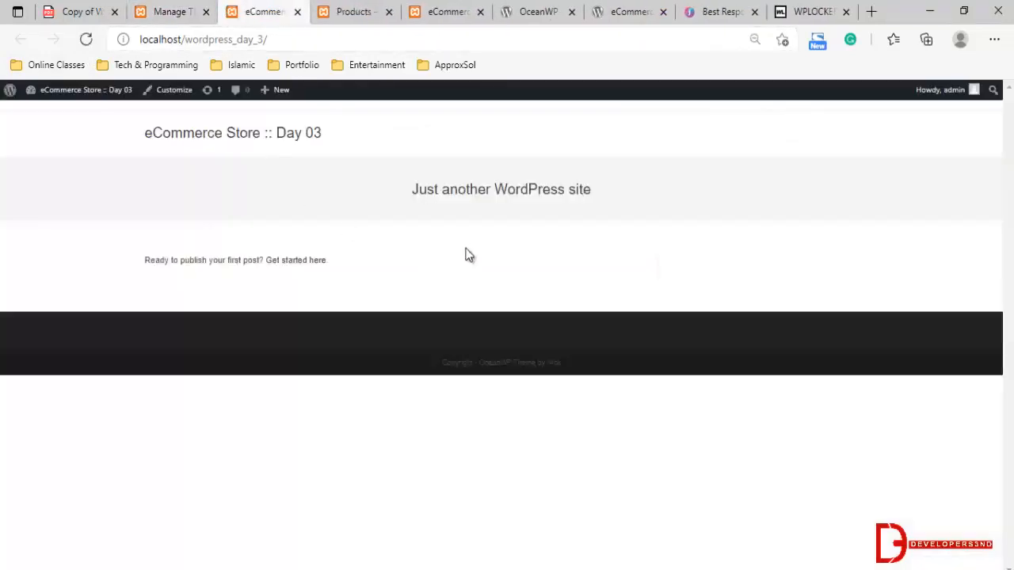
{"action": "left_click", "coordinate": [354, 10]}
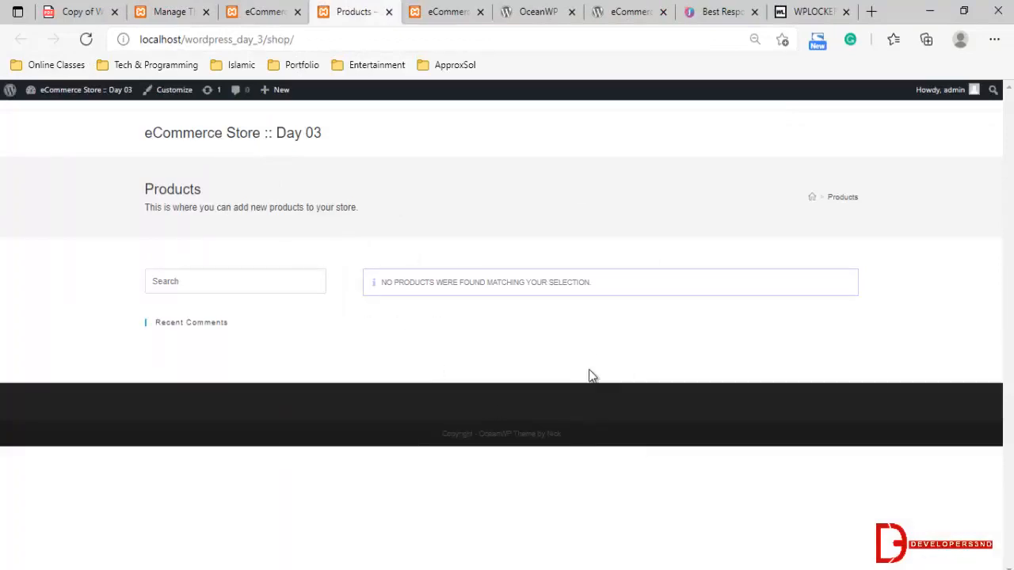
{"action": "left_click", "coordinate": [248, 9]}
{"action": "left_click", "coordinate": [166, 7]}
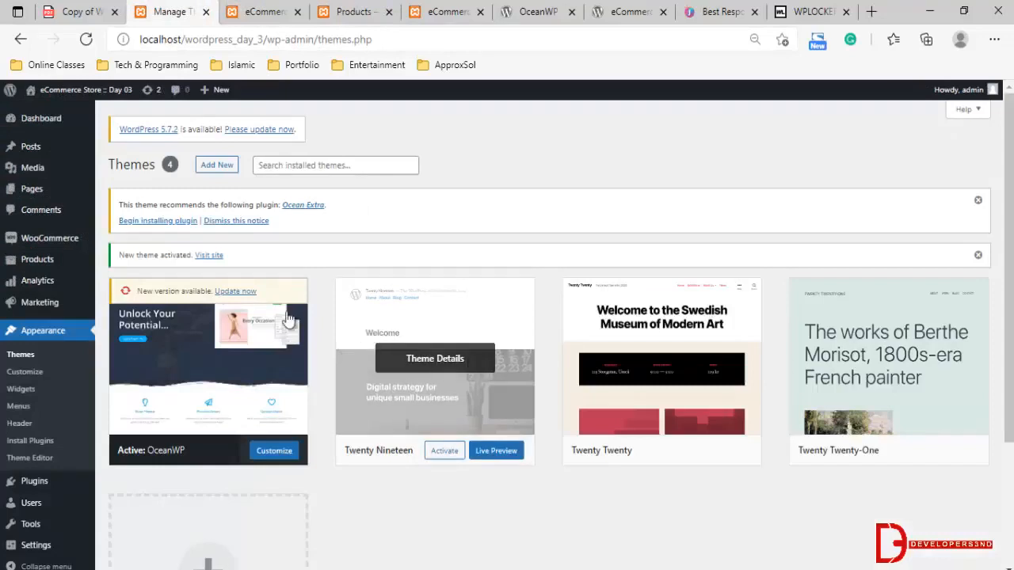
Open the store's product categories page and leave no existing category selected
{"action": "mouse_move", "coordinate": [11, 310]}
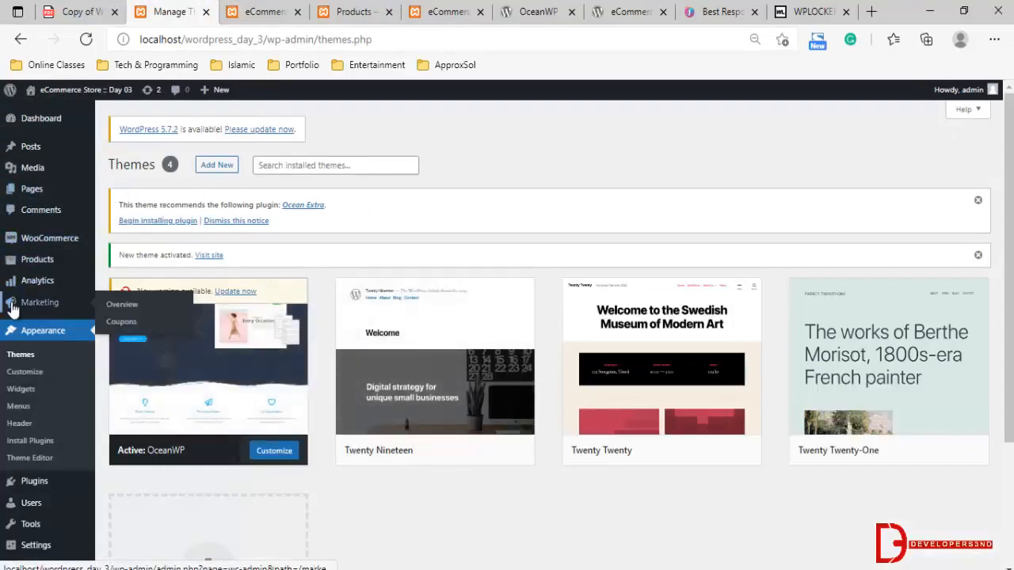
{"action": "left_click", "coordinate": [37, 259]}
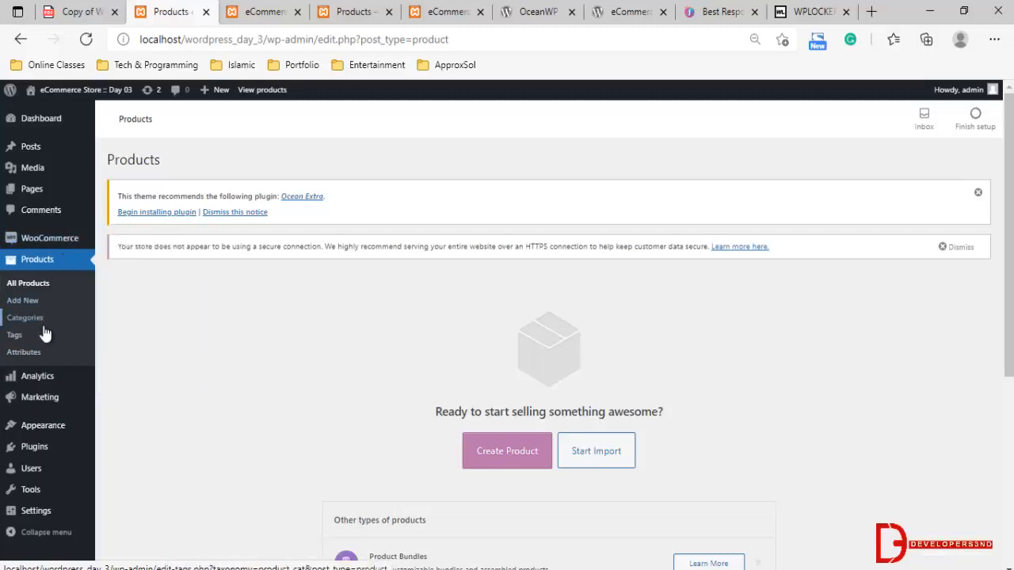
{"action": "left_click", "coordinate": [23, 301]}
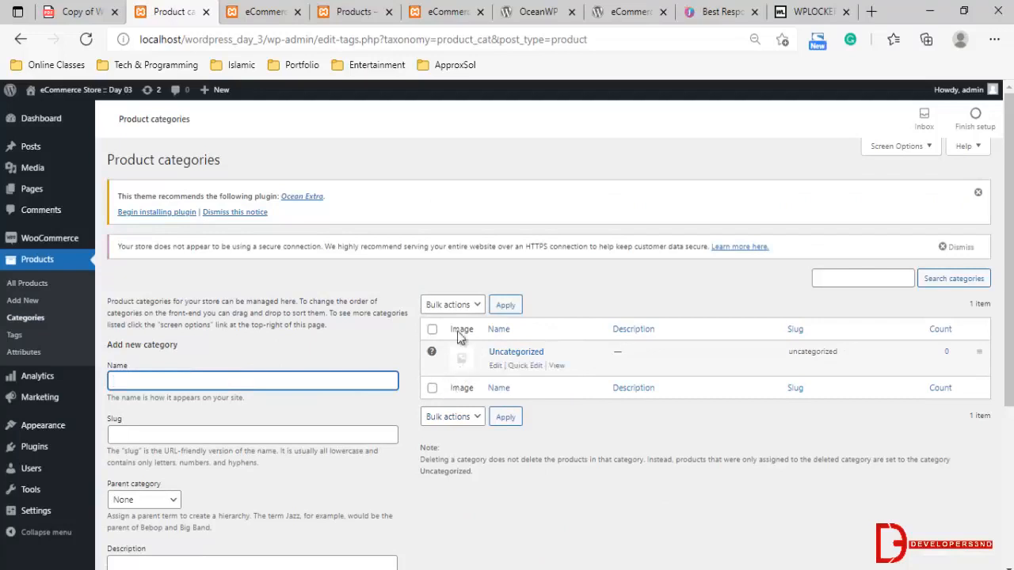
{"action": "left_click", "coordinate": [431, 329]}
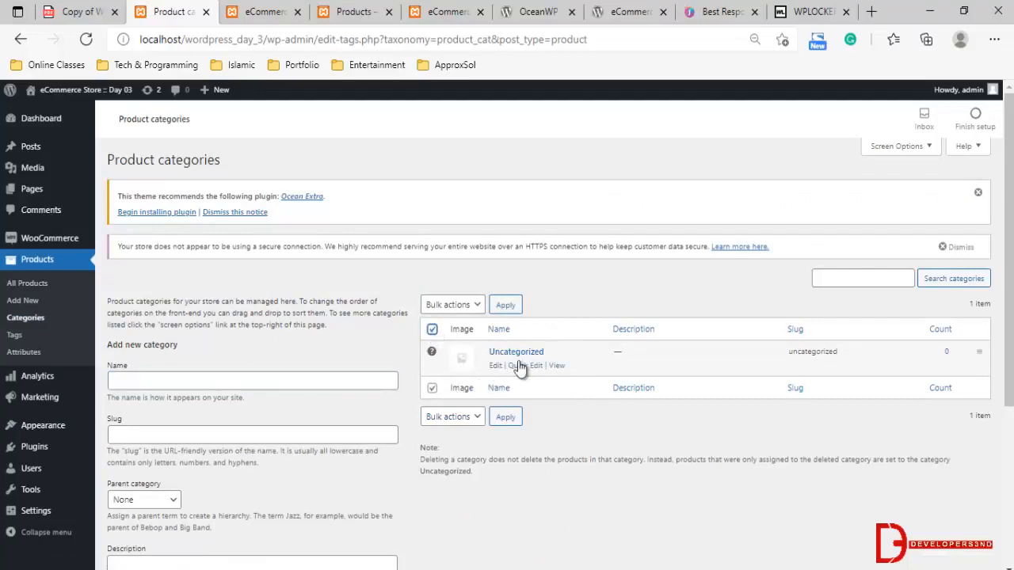
{"action": "left_click", "coordinate": [445, 328]}
Add a product category named "Shoes" with no parent category
{"action": "left_click", "coordinate": [231, 381]}
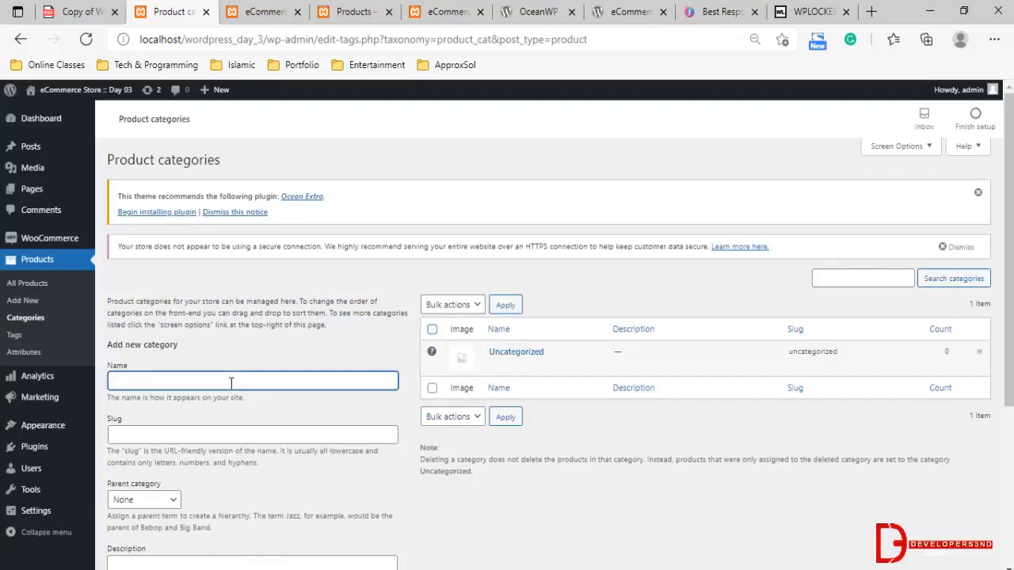
{"action": "type", "text": "Shoes"}
{"action": "scroll", "coordinate": [209, 410], "scroll_direction": "down", "scroll_amount": 2}
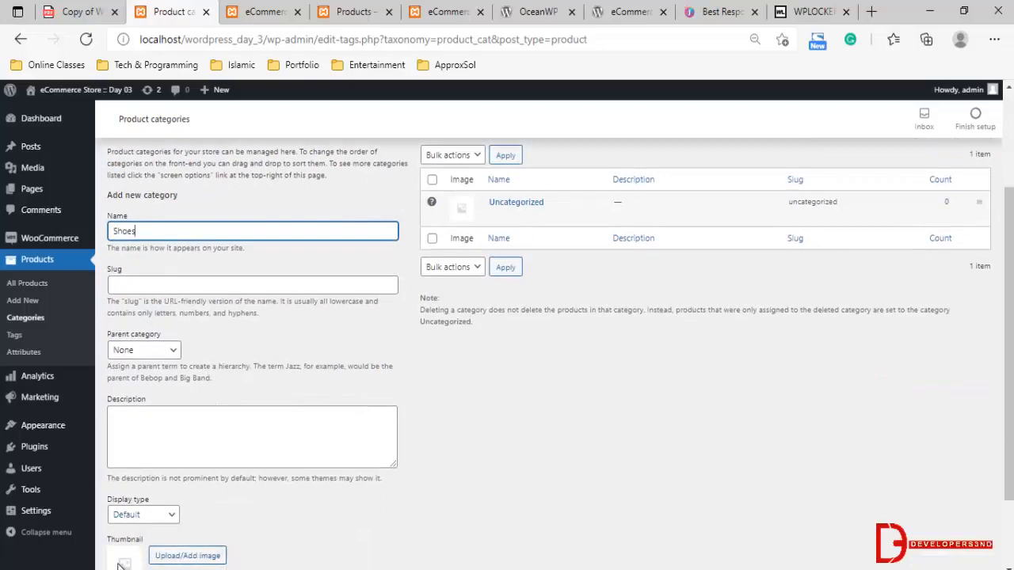
{"action": "scroll", "coordinate": [159, 507], "scroll_direction": "down", "scroll_amount": 2}
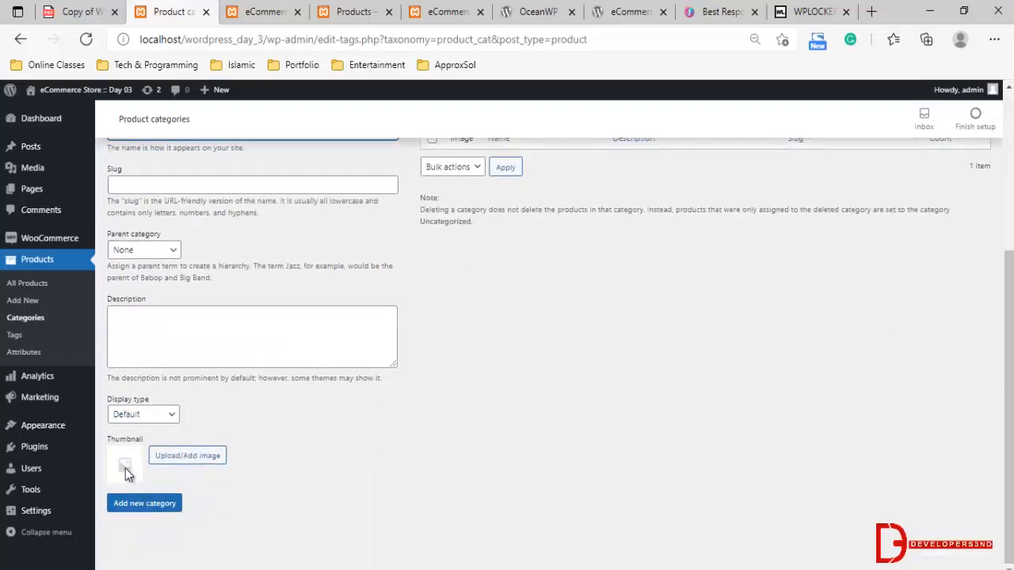
{"action": "left_click", "coordinate": [138, 507]}
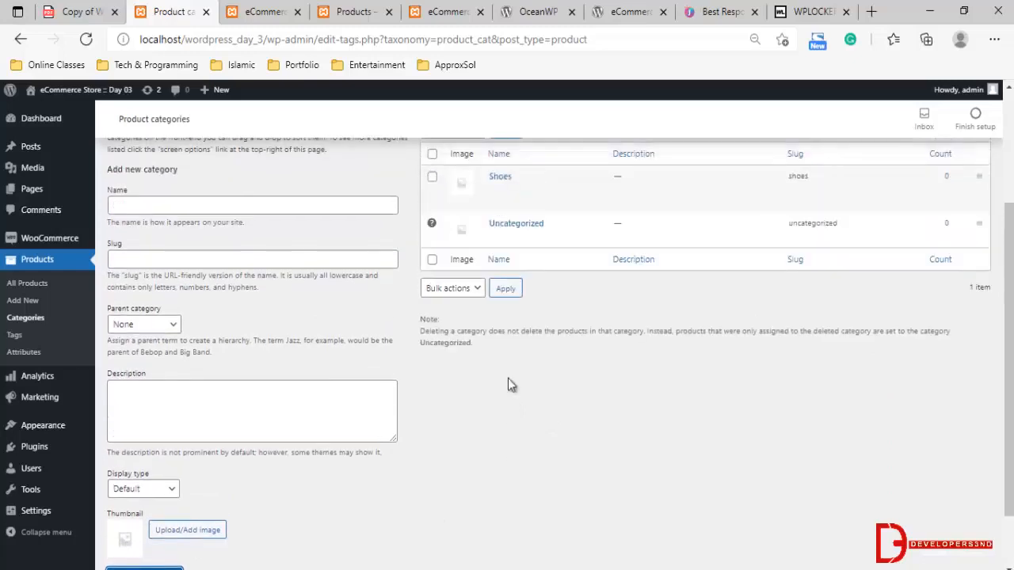
Add a product category named "Watches" with no parent category
{"action": "left_click", "coordinate": [145, 204]}
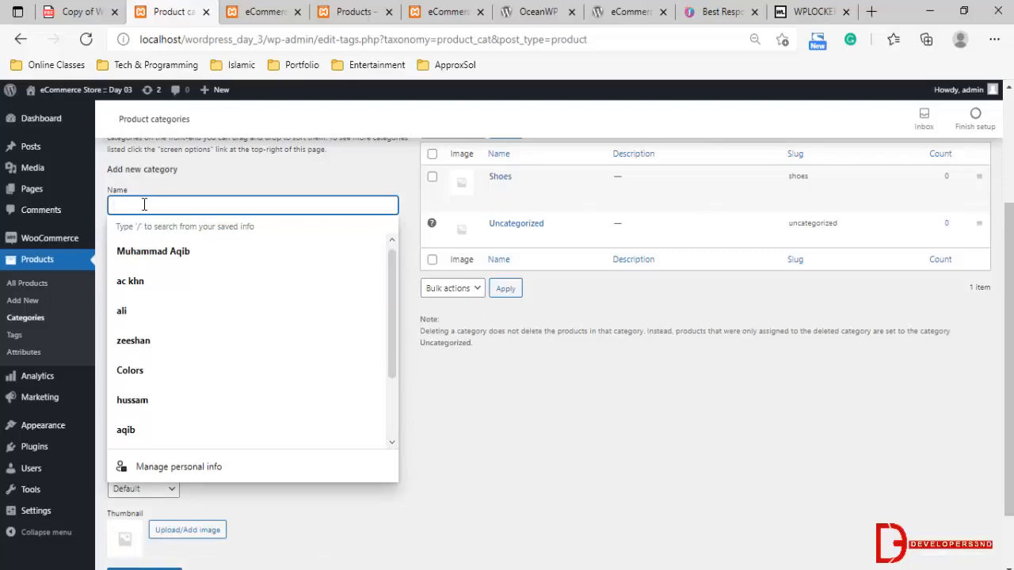
{"action": "type", "text": "Watch"}
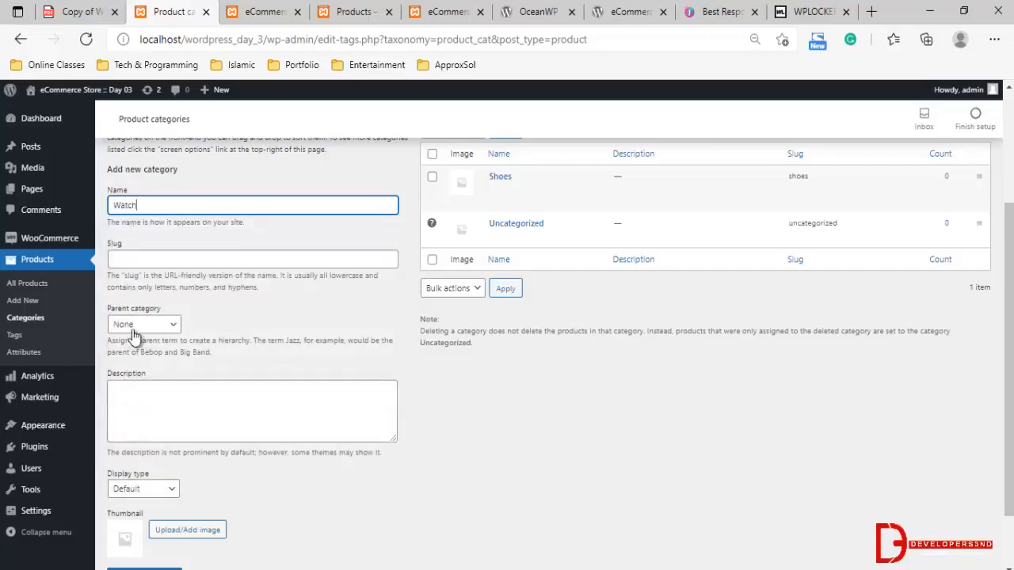
{"action": "scroll", "coordinate": [136, 331], "scroll_direction": "down", "scroll_amount": 1}
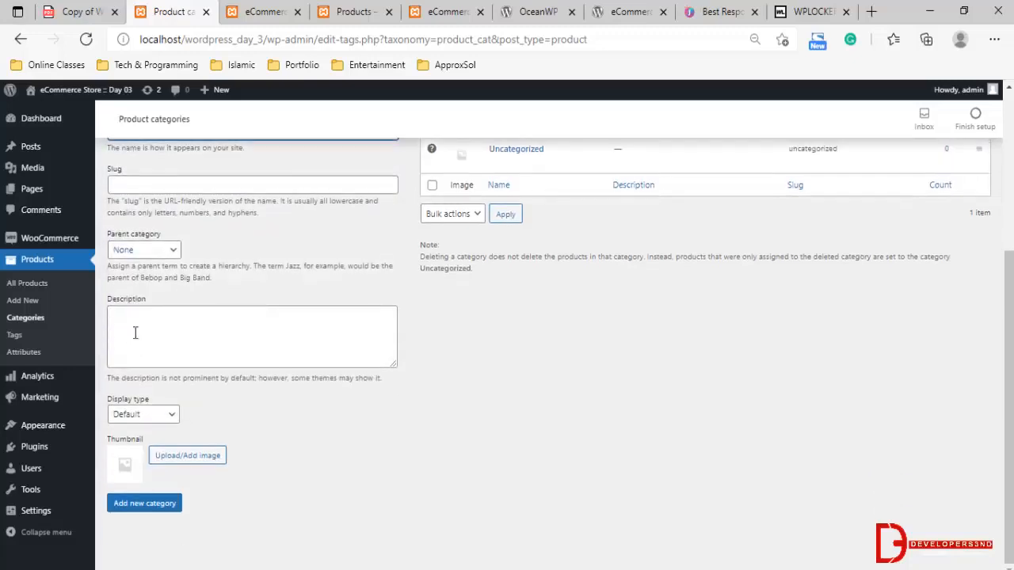
{"action": "scroll", "coordinate": [156, 330], "scroll_direction": "up", "scroll_amount": 1}
{"action": "type", "text": "ches"}
{"action": "scroll", "coordinate": [166, 372], "scroll_direction": "down", "scroll_amount": 1}
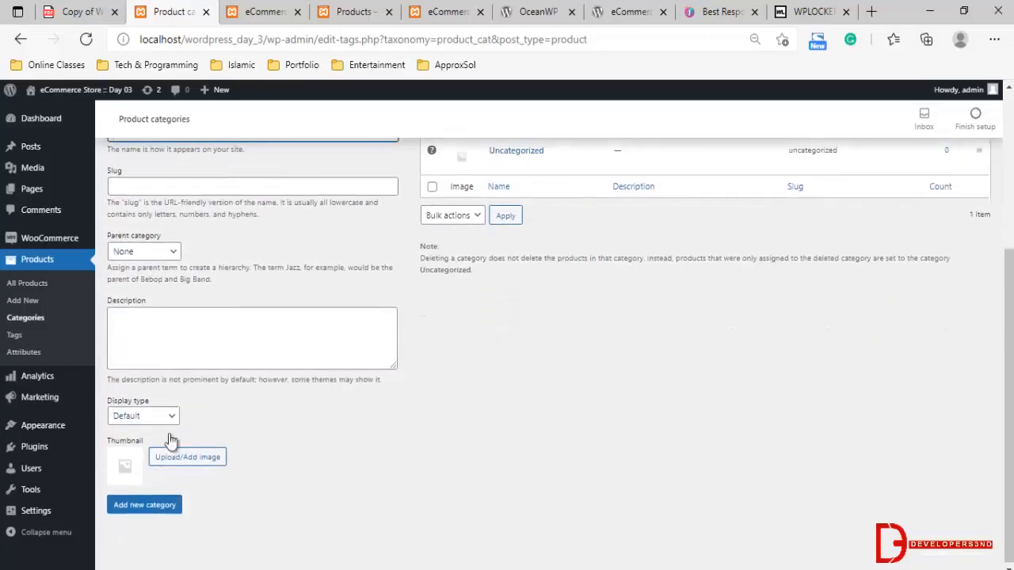
{"action": "left_click", "coordinate": [143, 502]}
{"action": "scroll", "coordinate": [560, 418], "scroll_direction": "up", "scroll_amount": 2}
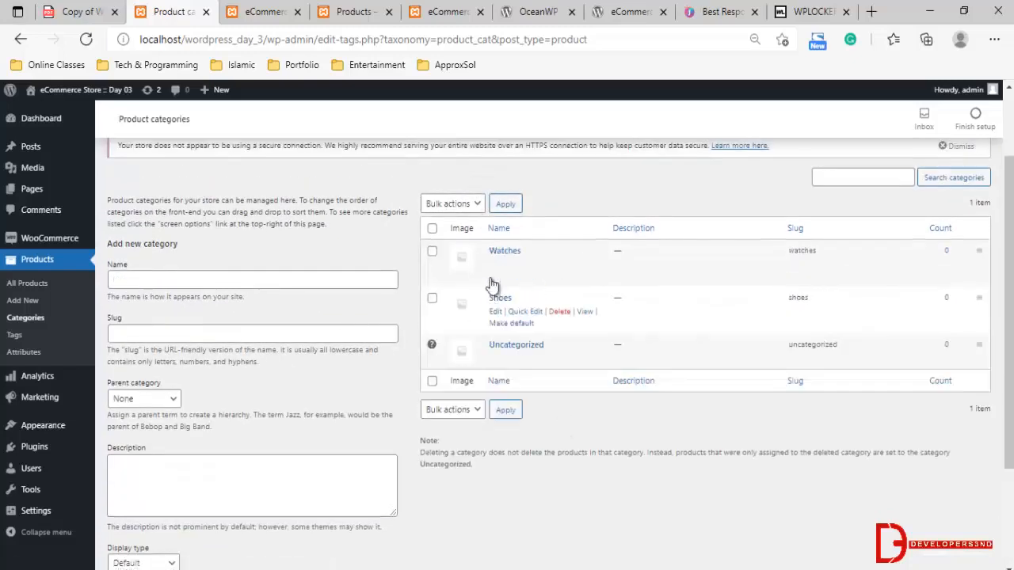
Open the product tags page and add a tag named "men, watches"
{"action": "left_click", "coordinate": [16, 335]}
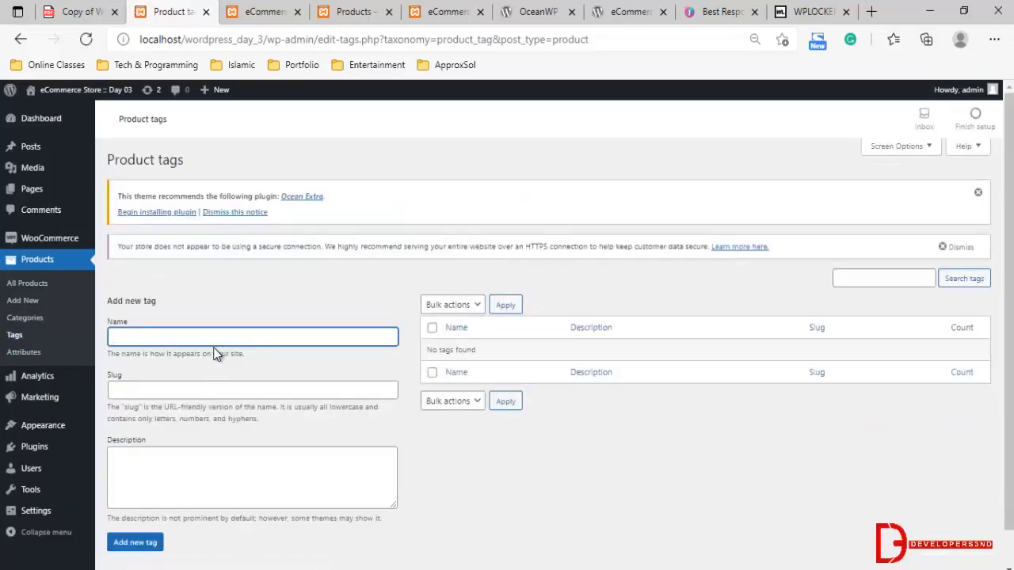
{"action": "type", "text": "men, watches"}
{"action": "scroll", "coordinate": [210, 368], "scroll_direction": "down", "scroll_amount": 1}
{"action": "key", "text": "Return"}
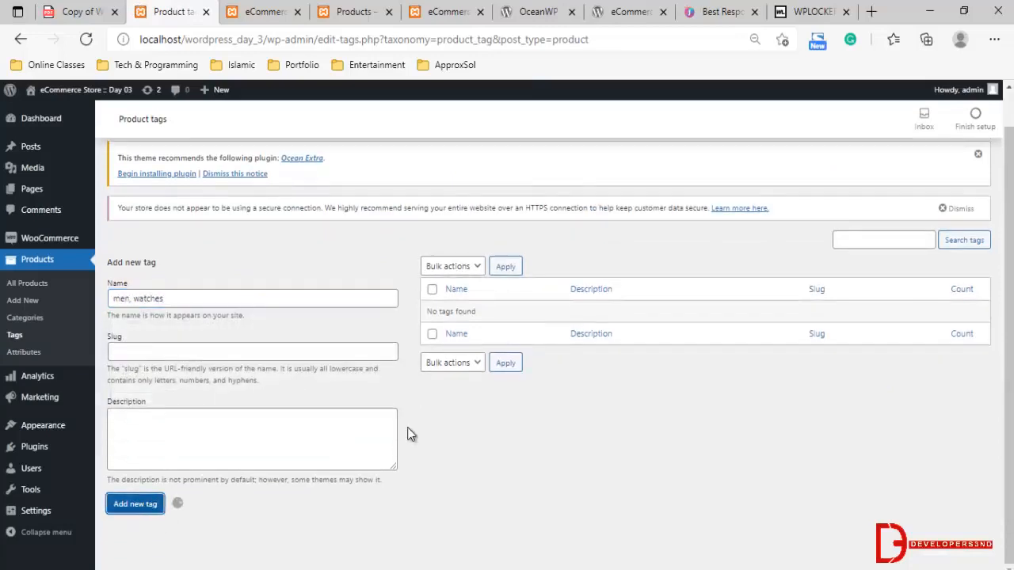
{"action": "left_click", "coordinate": [237, 299]}
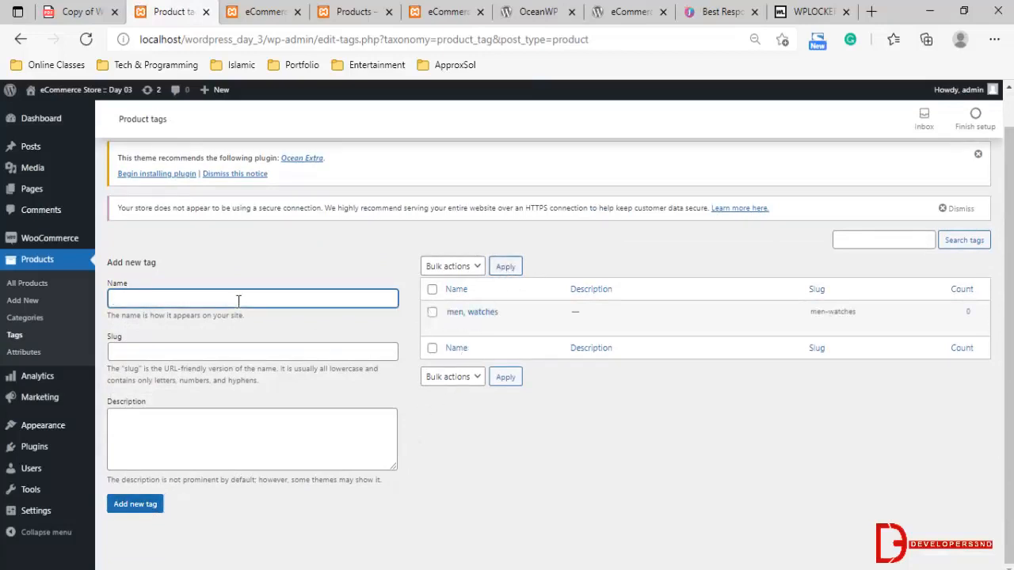
Add a product tag named "women watches"
{"action": "type", "text": "wom"}
{"action": "type", "text": "en, watc"}
{"action": "type", "text": "wa"}
{"action": "left_click", "coordinate": [133, 505]}
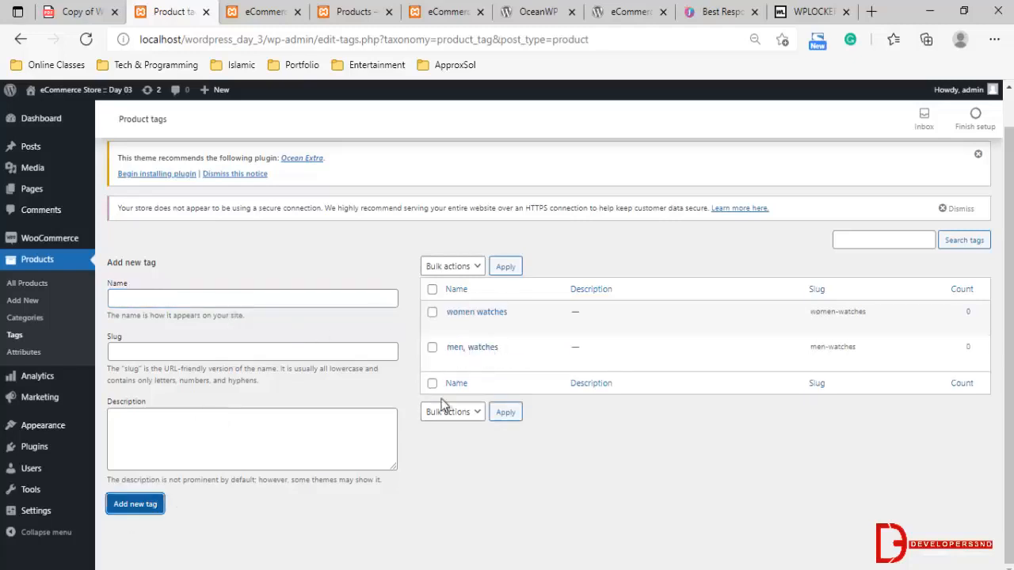
Add a product tag named "mens shoes"
{"action": "left_click", "coordinate": [196, 299]}
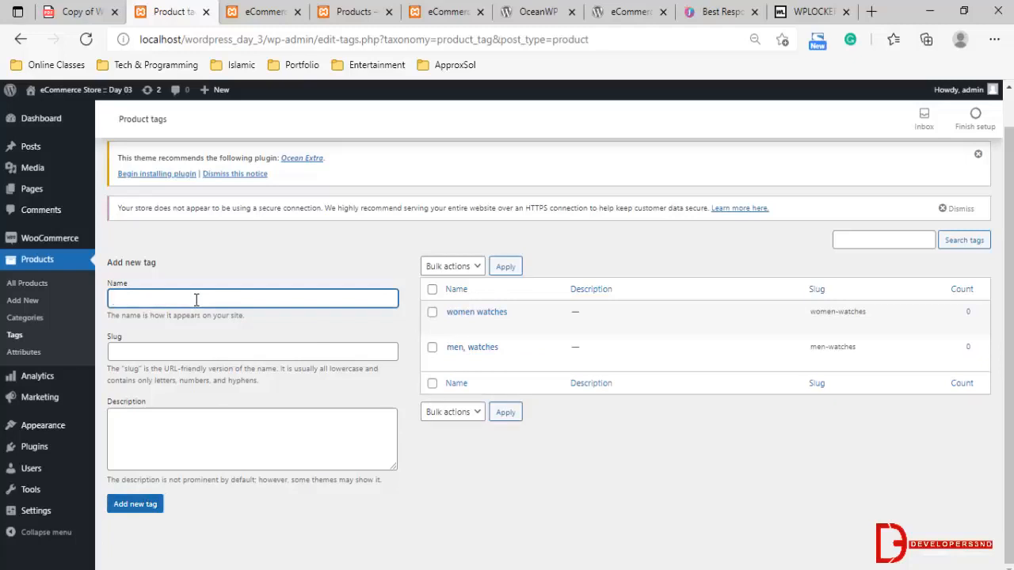
{"action": "type", "text": "me"}
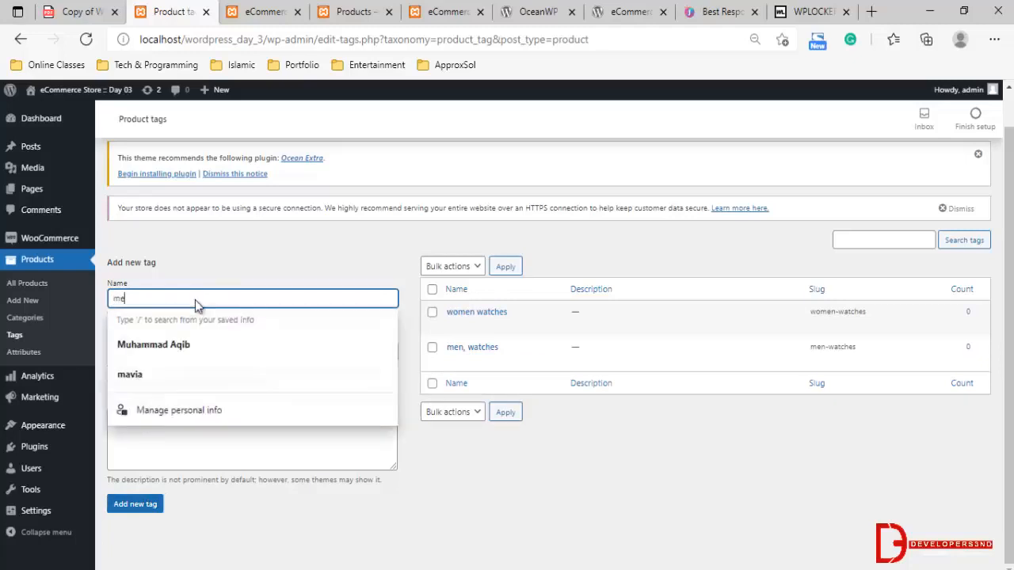
{"action": "type", "text": "ns shoe"}
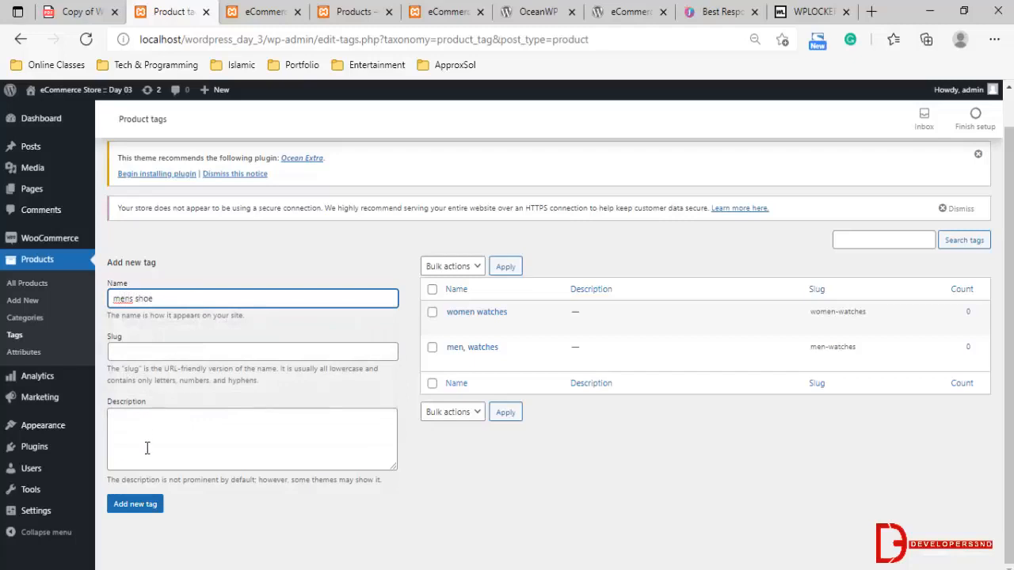
{"action": "type", "text": "ss"}
{"action": "left_click", "coordinate": [141, 507]}
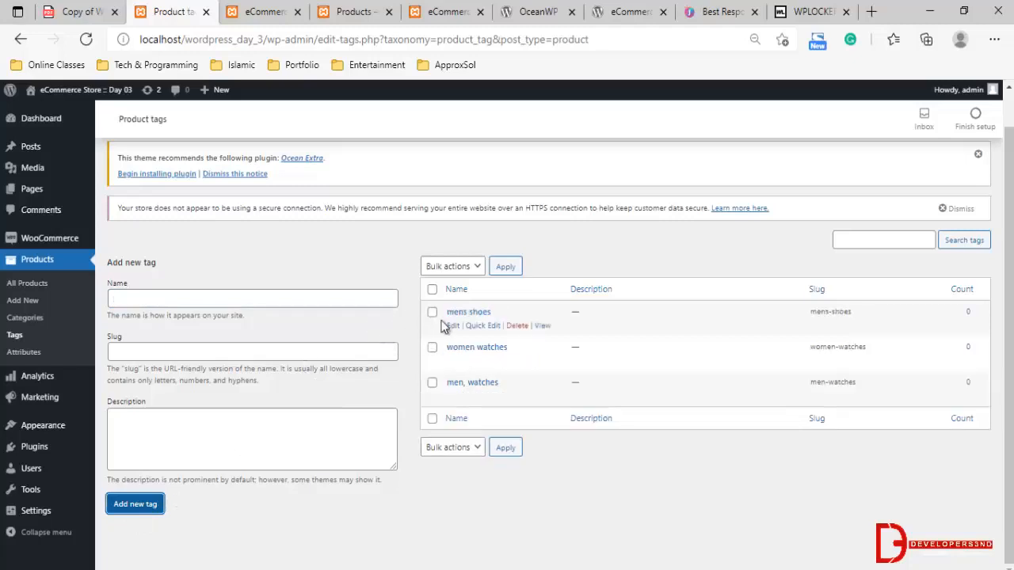
Select all existing product tags and delete them in bulk
{"action": "left_click", "coordinate": [173, 298]}
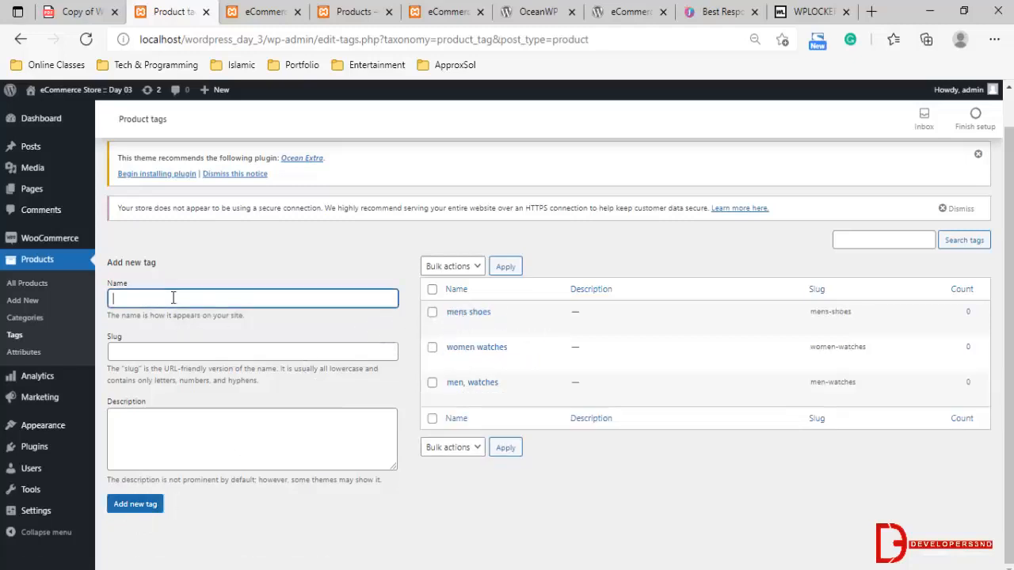
{"action": "left_click", "coordinate": [431, 290]}
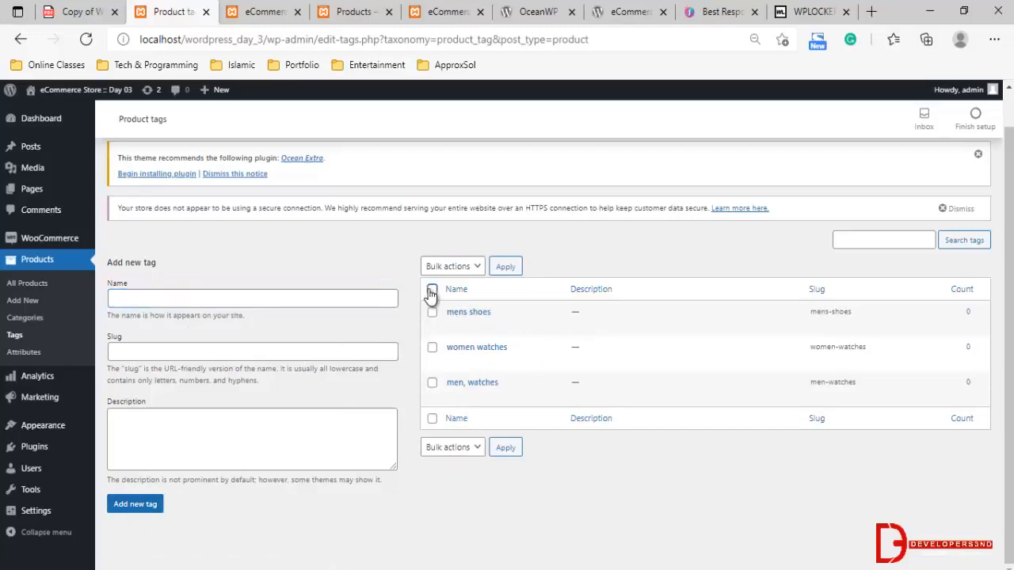
{"action": "left_click", "coordinate": [448, 448]}
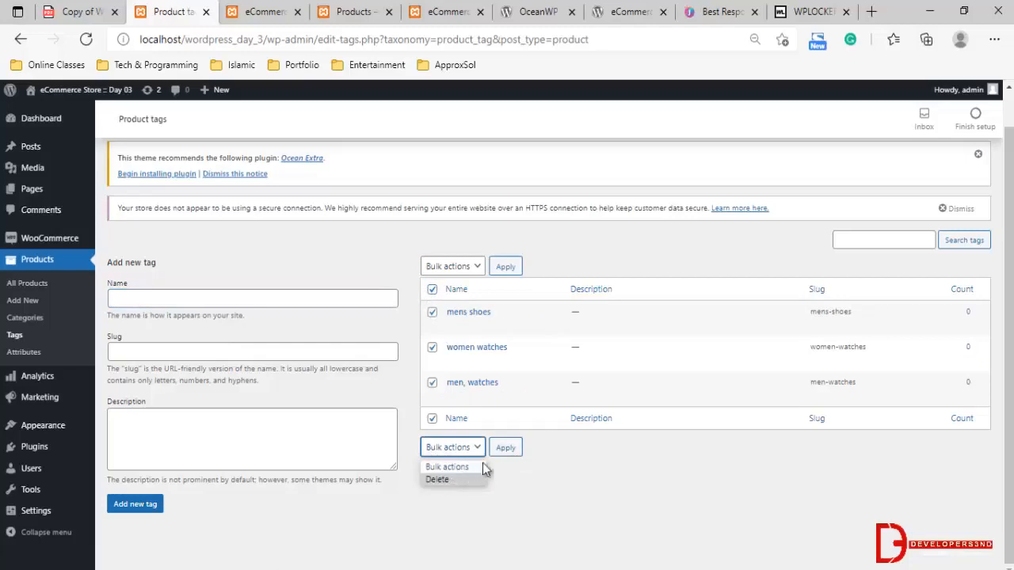
{"action": "left_click", "coordinate": [437, 479]}
{"action": "left_click", "coordinate": [506, 447]}
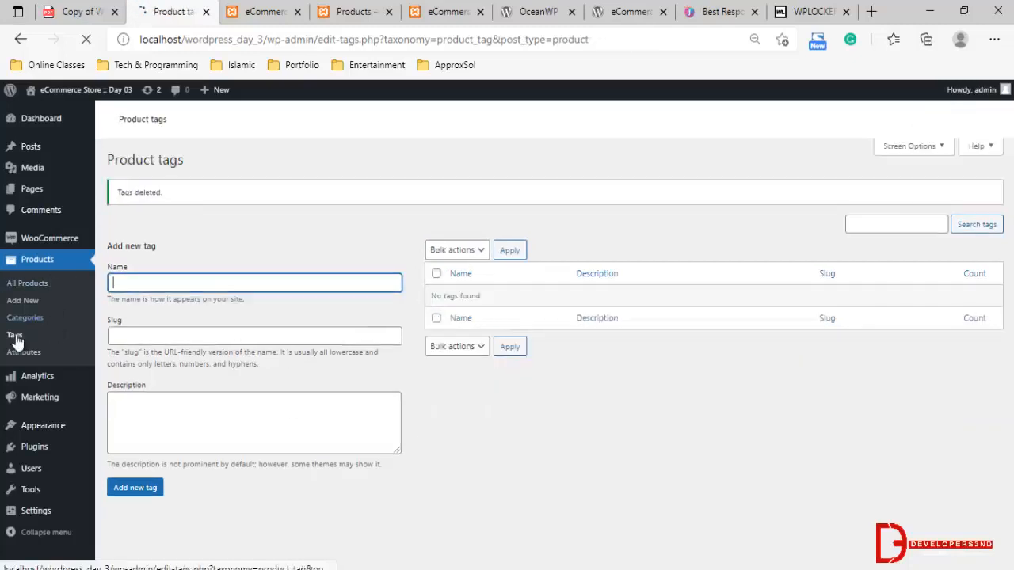
Add a product tag named "Man shoes"
{"action": "left_click", "coordinate": [188, 369]}
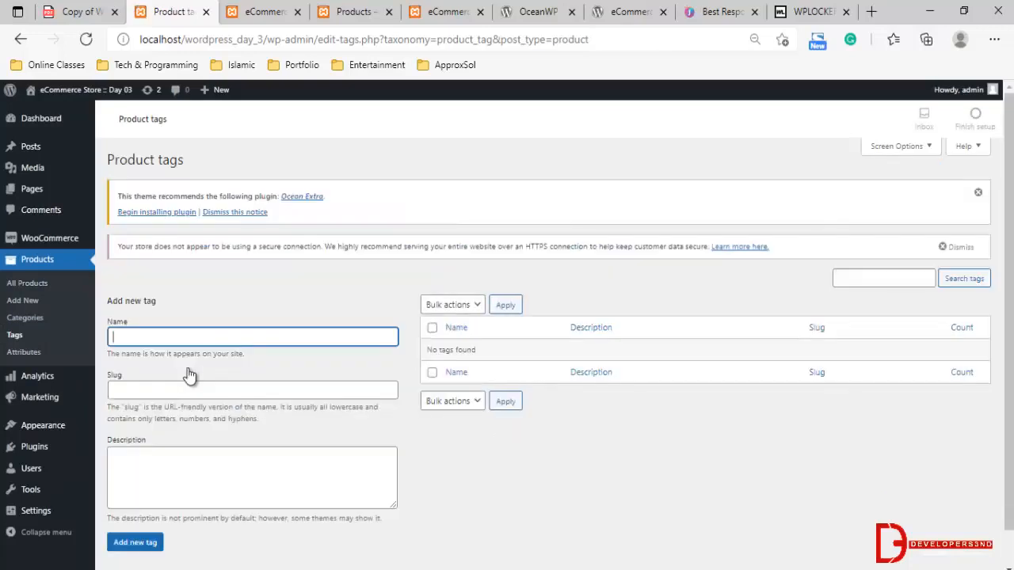
{"action": "type", "text": "Man shoes"}
{"action": "left_click", "coordinate": [135, 541]}
{"action": "scroll", "coordinate": [454, 398], "scroll_direction": "down", "scroll_amount": 1}
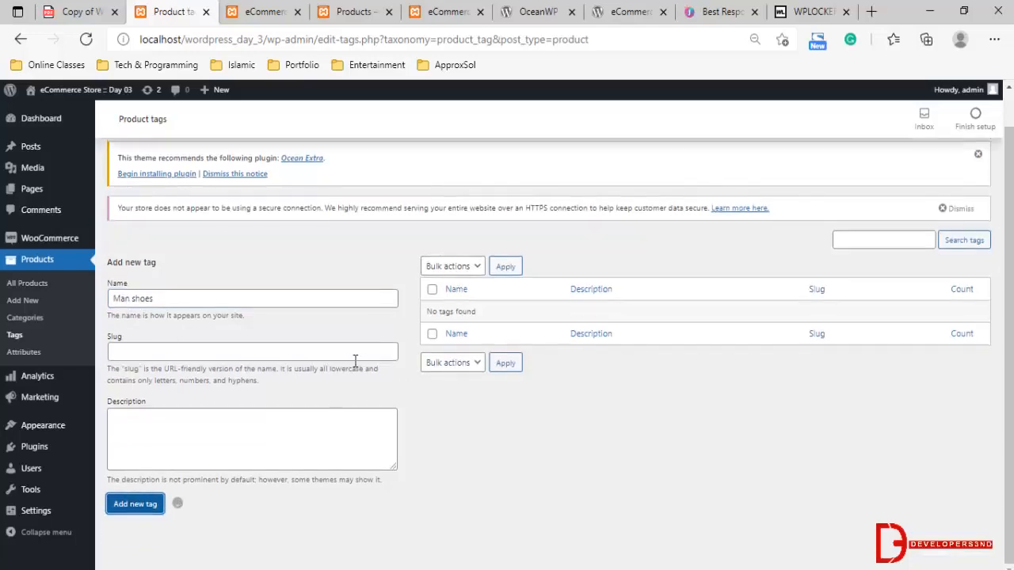
Add a product tag named "Women watches"
{"action": "left_click", "coordinate": [161, 296]}
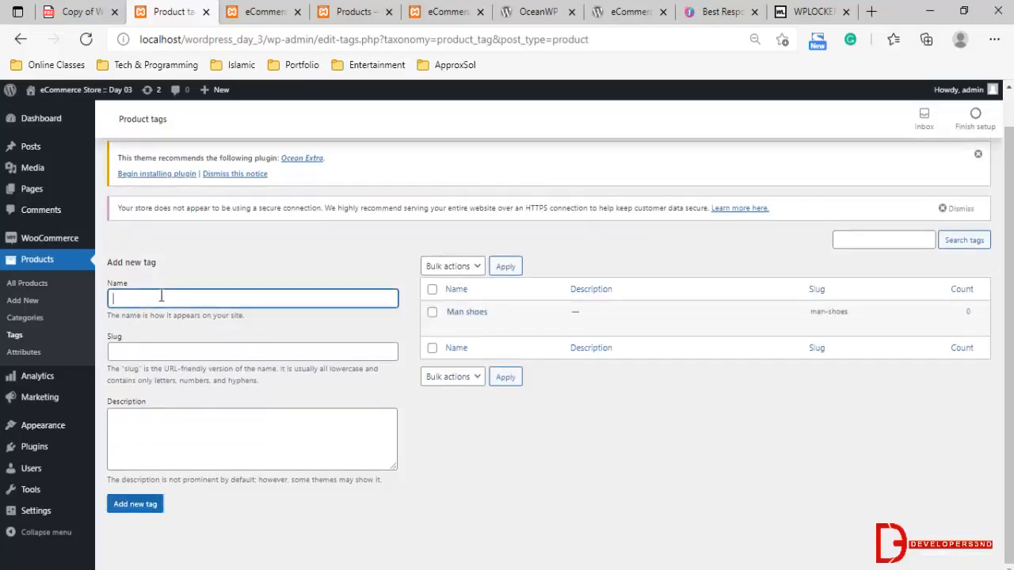
{"action": "type", "text": "m"}
{"action": "key", "text": "BackSpace"}
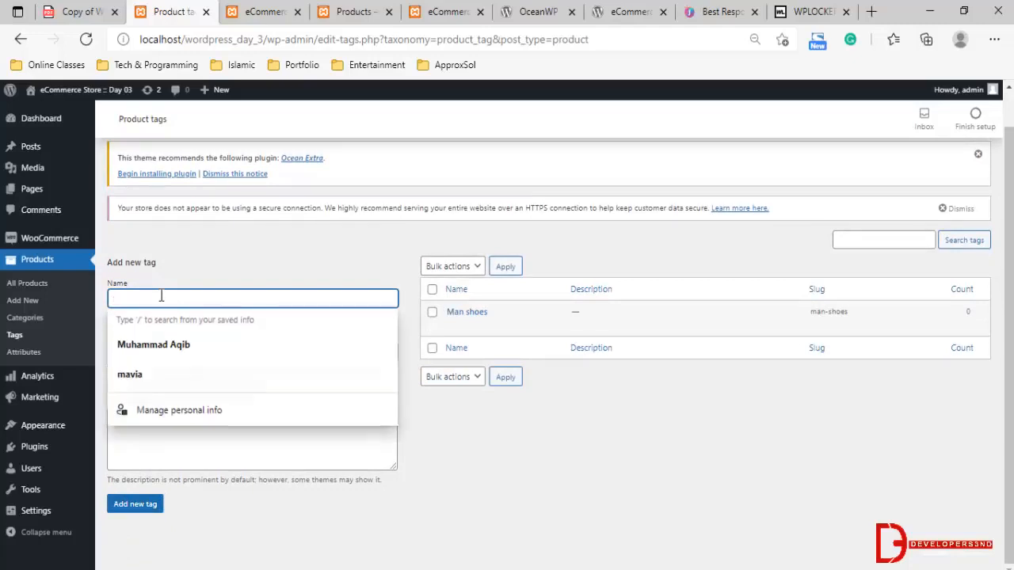
{"action": "type", "text": "Man"}
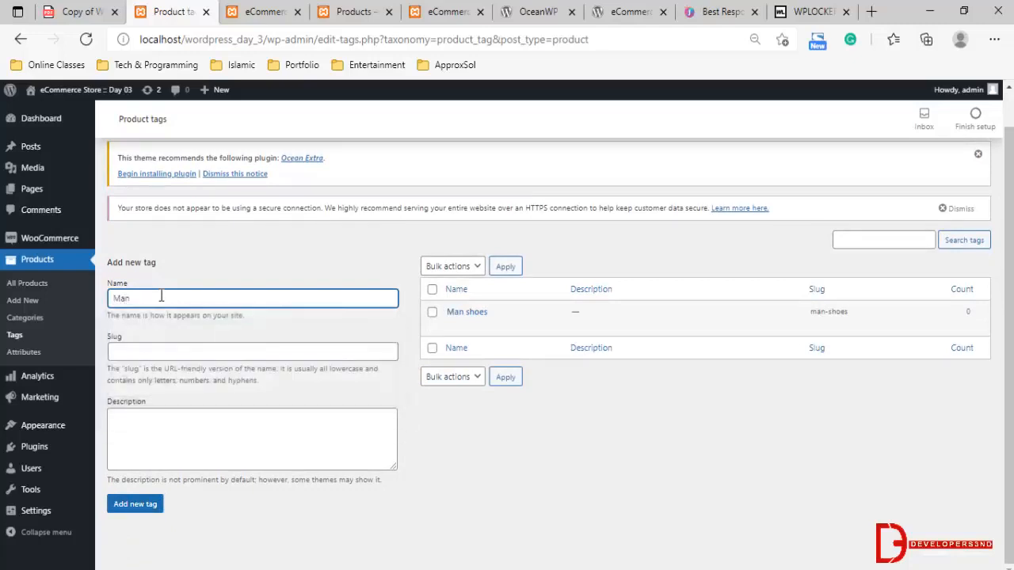
{"action": "key", "text": "BackSpace"}
{"action": "key", "text": "BackSpace"}
{"action": "key", "text": "BackSpace"}
{"action": "key", "text": "BackSpace"}
{"action": "type", "text": "Women watches"}
{"action": "left_click", "coordinate": [142, 507]}
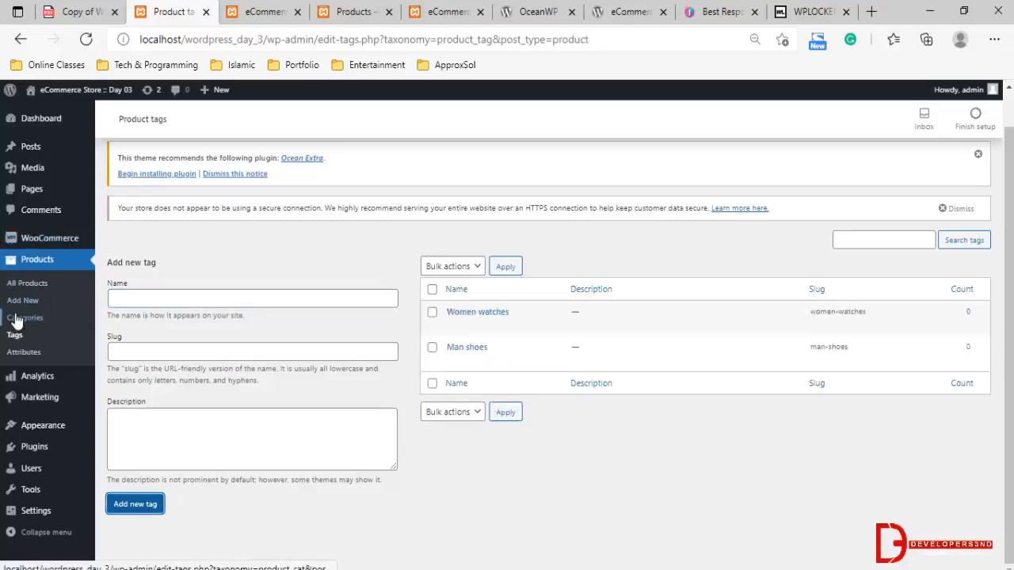
Open the list of all products and review the other product types offered there, including Product Vendors
{"action": "scroll", "coordinate": [31, 333], "scroll_direction": "up", "scroll_amount": 1}
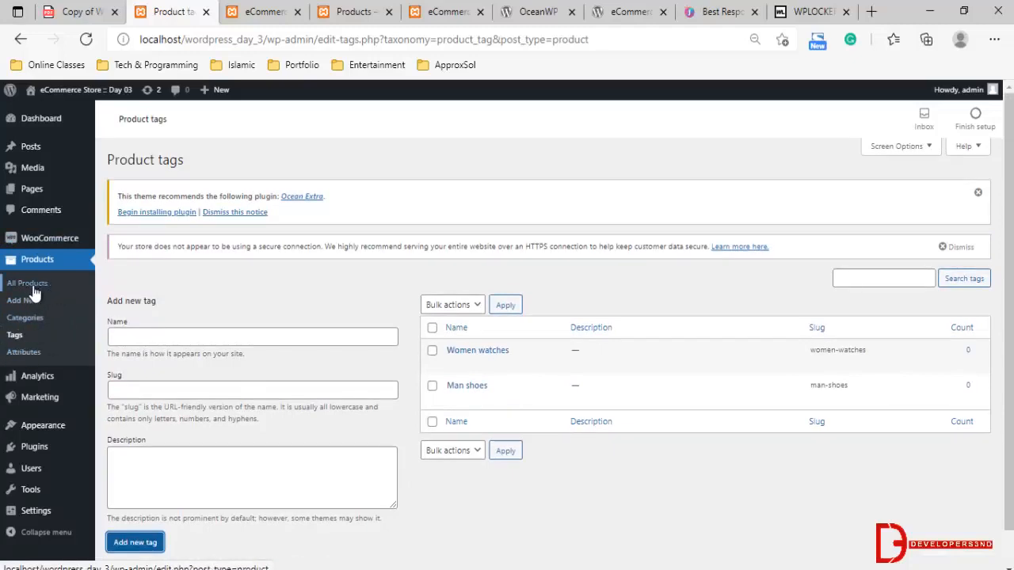
{"action": "left_click", "coordinate": [34, 293]}
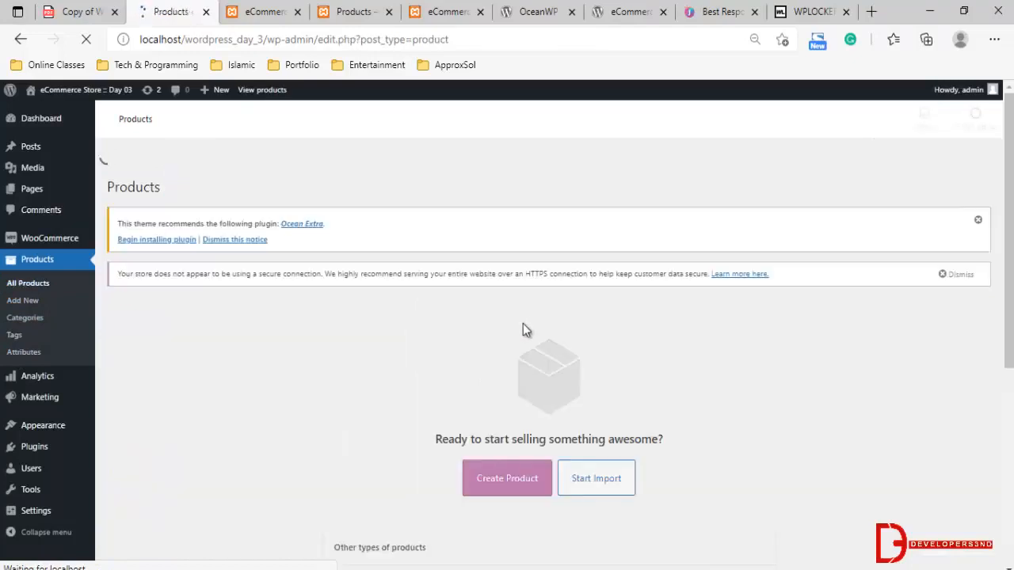
{"action": "scroll", "coordinate": [511, 342], "scroll_direction": "down", "scroll_amount": 4}
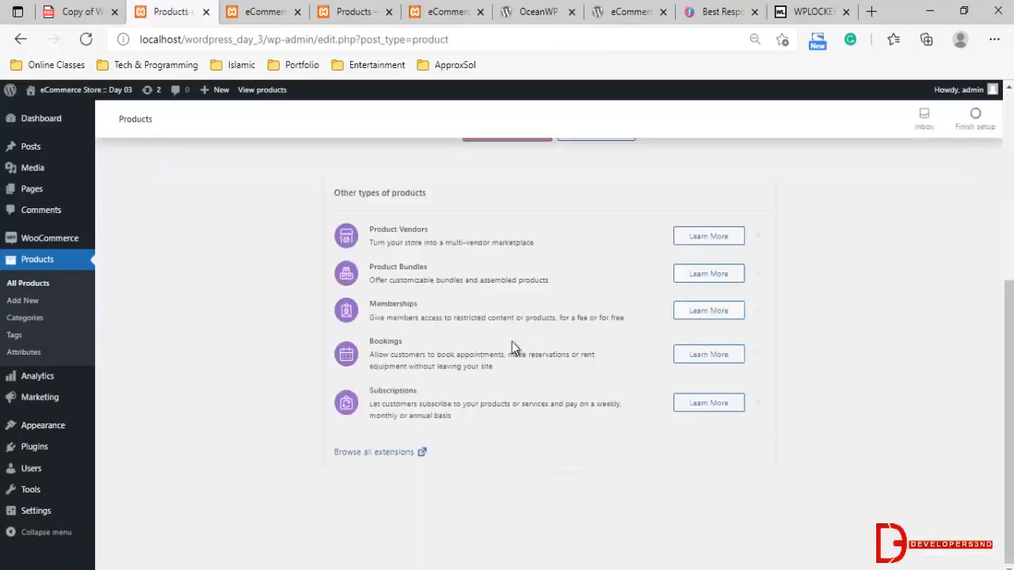
{"action": "scroll", "coordinate": [507, 335], "scroll_direction": "up", "scroll_amount": 2}
{"action": "scroll", "coordinate": [552, 327], "scroll_direction": "down", "scroll_amount": 2}
{"action": "scroll", "coordinate": [671, 441], "scroll_direction": "up", "scroll_amount": 4}
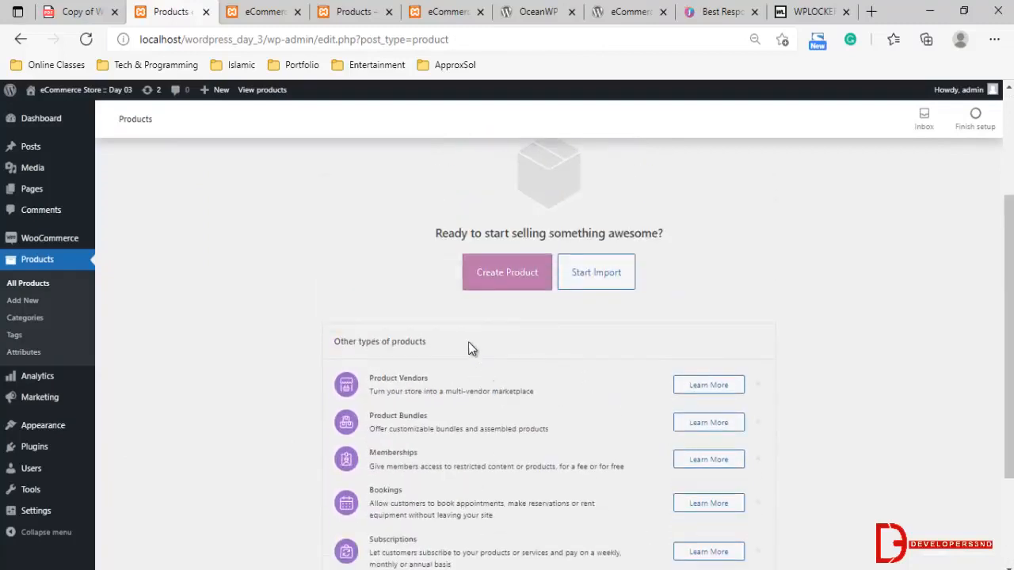
{"action": "scroll", "coordinate": [510, 331], "scroll_direction": "down", "scroll_amount": 4}
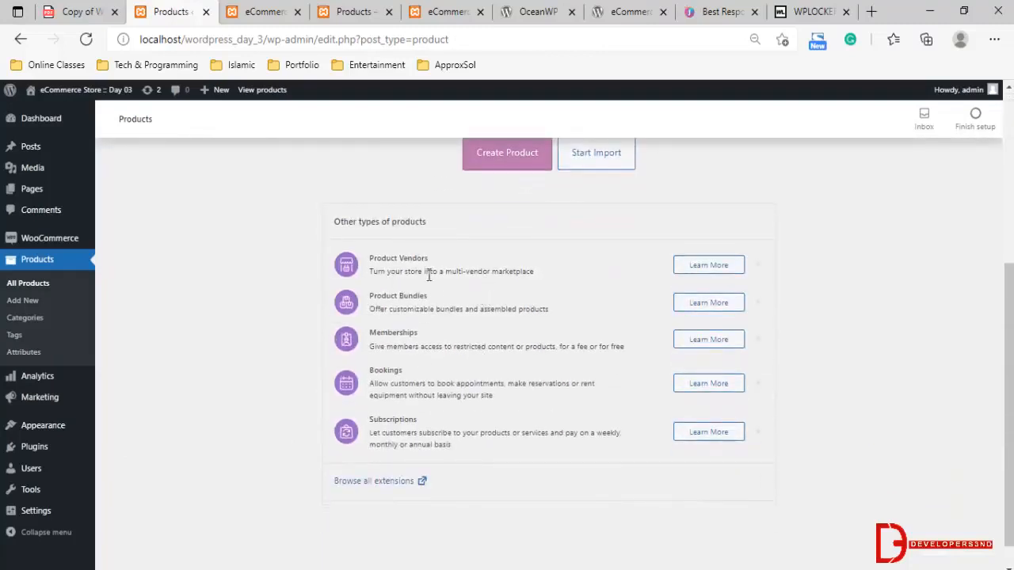
{"action": "left_click_drag", "start_coordinate": [370, 261], "coordinate": [428, 258]}
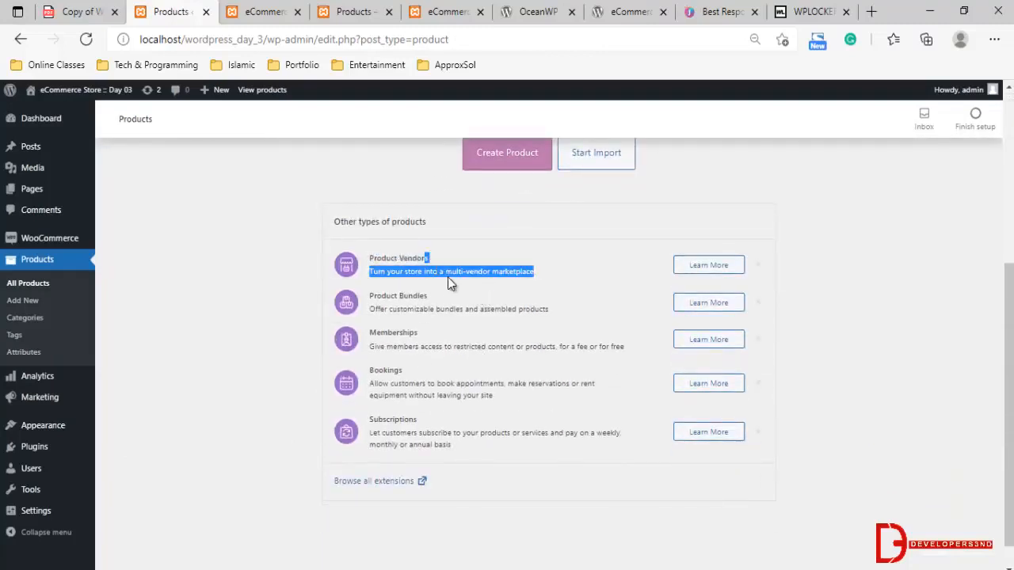
{"action": "left_click", "coordinate": [558, 270]}
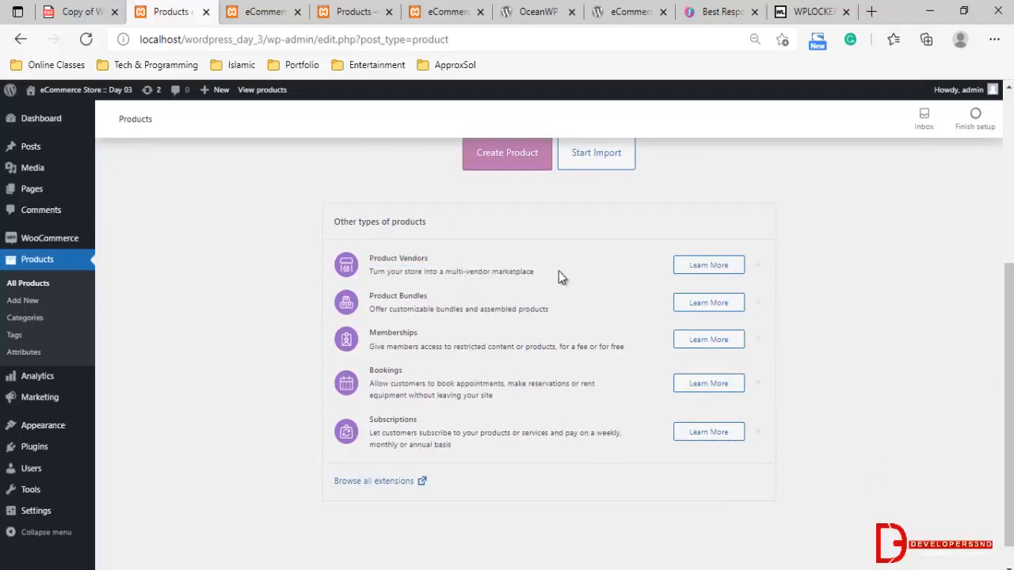
View the marketplace page of the Product Vendors extension and return to the store's product list
{"action": "left_click", "coordinate": [691, 269]}
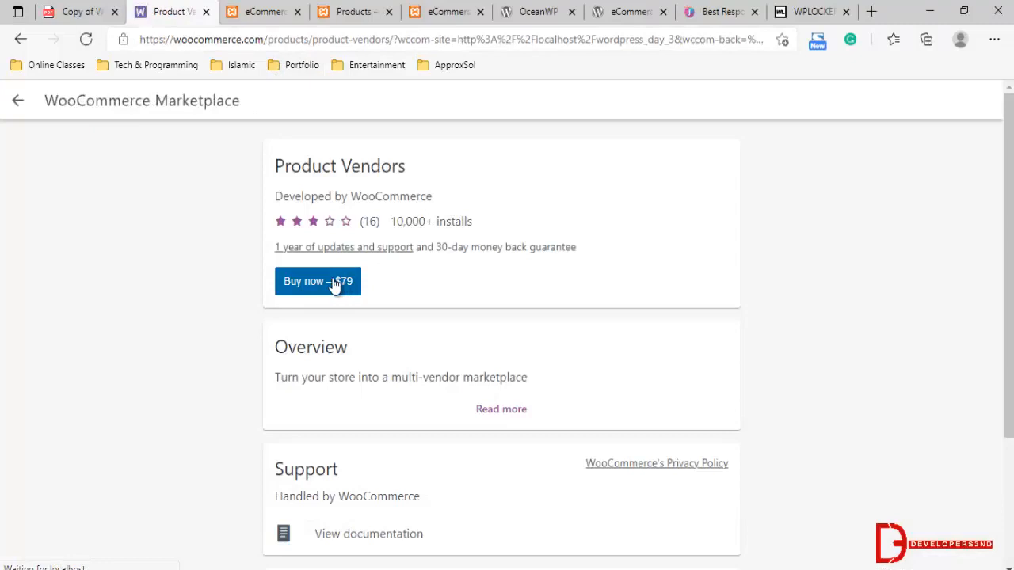
{"action": "double_click", "coordinate": [376, 195]}
{"action": "left_click", "coordinate": [19, 39]}
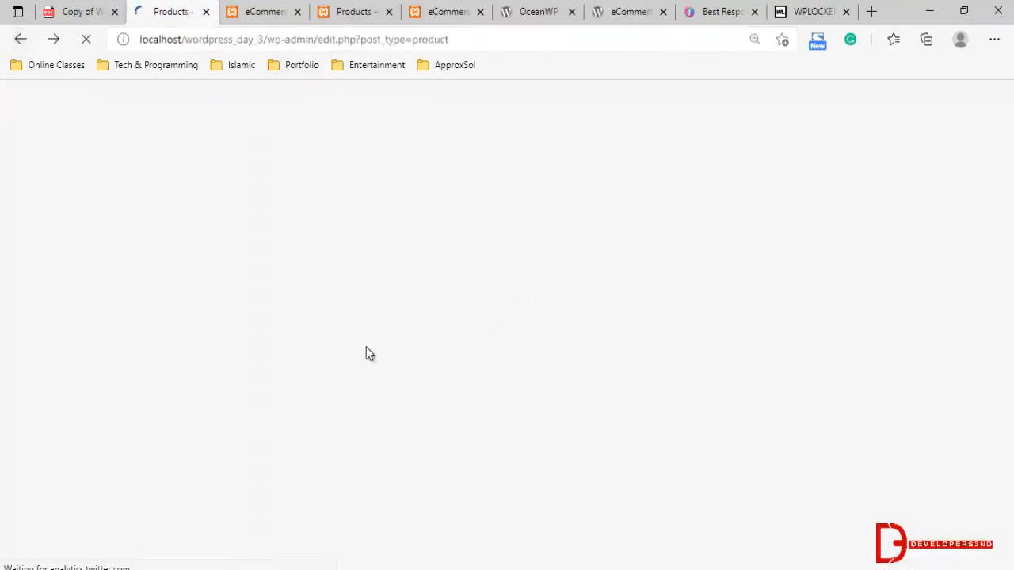
{"action": "scroll", "coordinate": [407, 378], "scroll_direction": "down", "scroll_amount": 3}
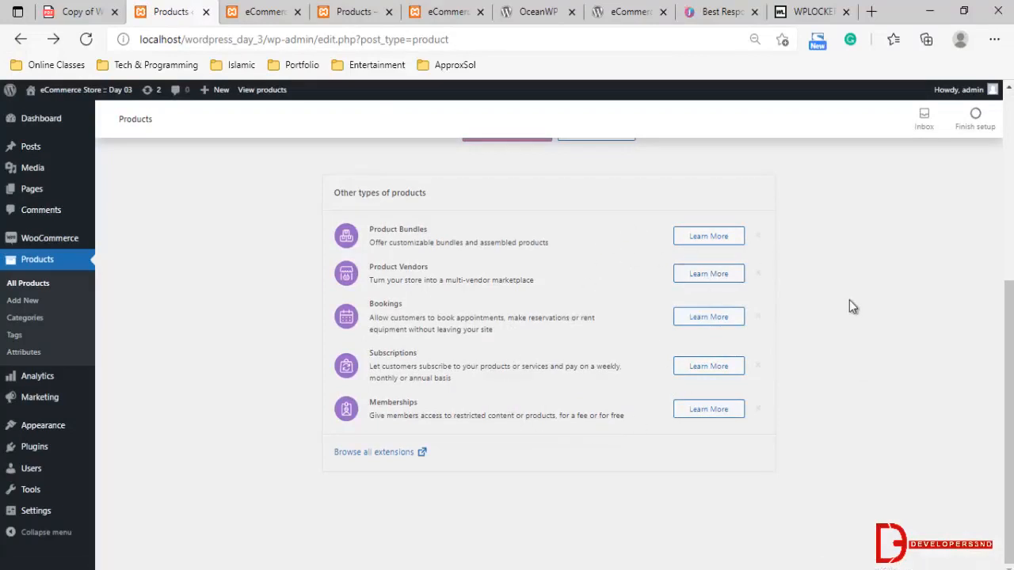
{"action": "scroll", "coordinate": [851, 305], "scroll_direction": "up", "scroll_amount": 2}
{"action": "left_click", "coordinate": [499, 283]}
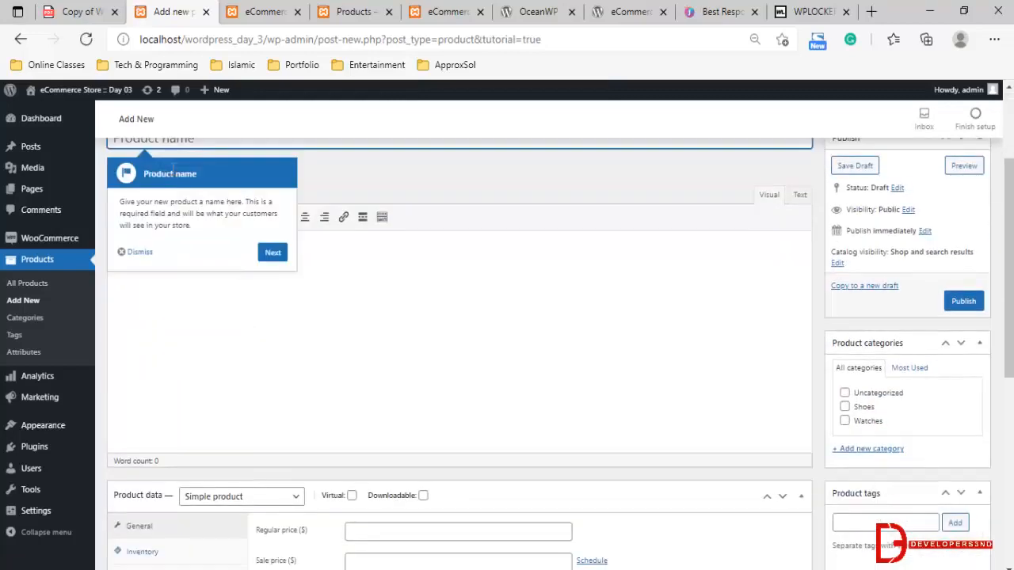
{"action": "left_click", "coordinate": [142, 402]}
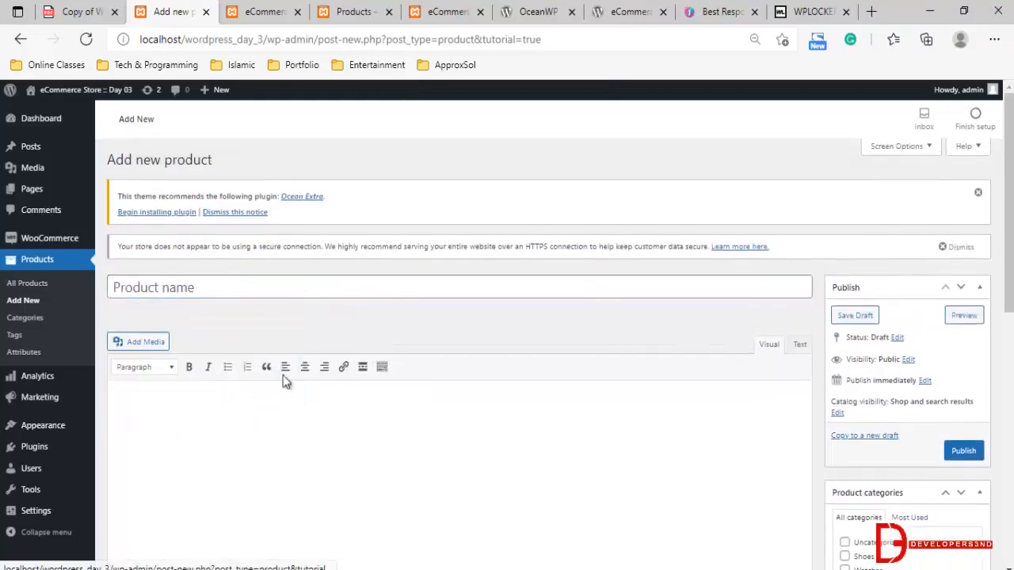
{"action": "left_click", "coordinate": [40, 285]}
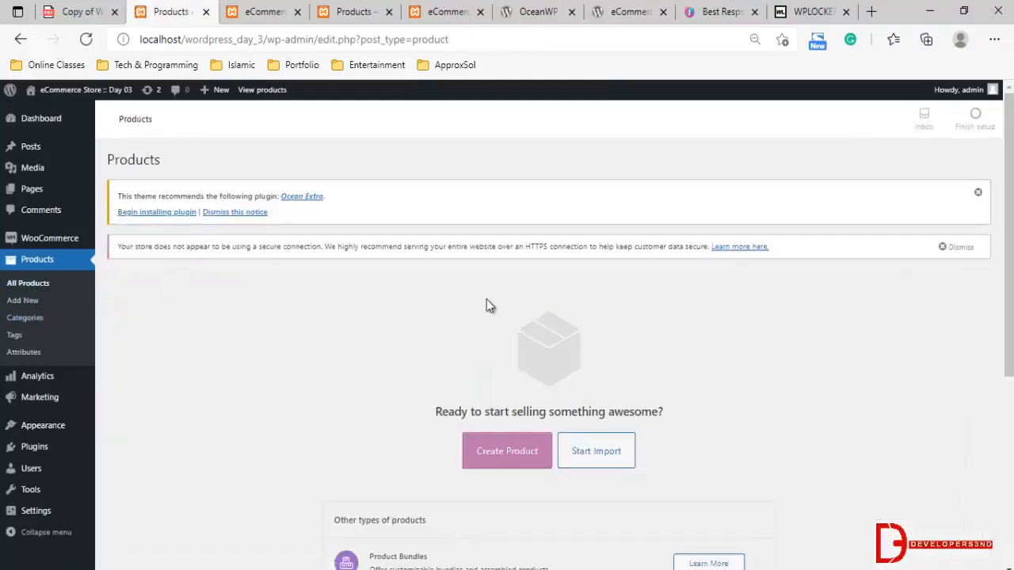
Start creating a new product from the empty product list and dismiss the product name tutorial hint
{"action": "scroll", "coordinate": [486, 299], "scroll_direction": "down", "scroll_amount": 1}
{"action": "scroll", "coordinate": [486, 305], "scroll_direction": "down", "scroll_amount": 3}
{"action": "left_click", "coordinate": [511, 301]}
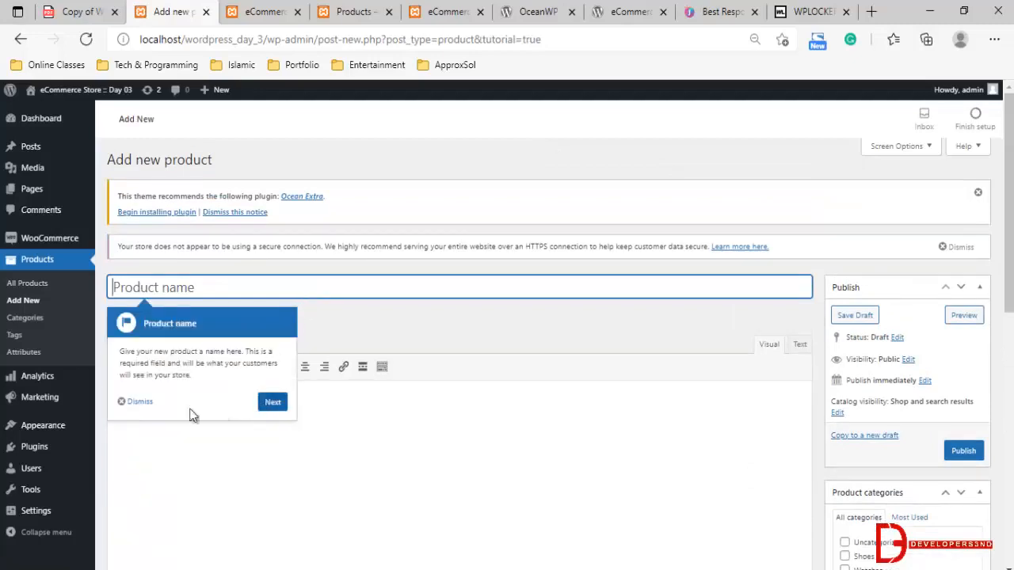
{"action": "left_click", "coordinate": [137, 401]}
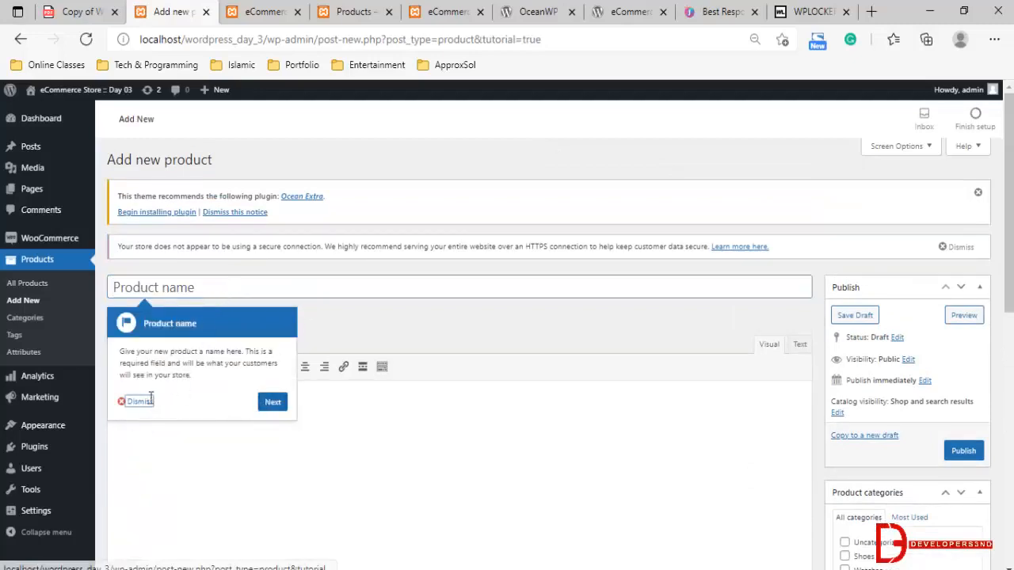
{"action": "left_click", "coordinate": [146, 402]}
Name the new product "Men Shoes" and place the cursor in its empty description editor
{"action": "left_click", "coordinate": [225, 279]}
{"action": "type", "text": "Men"}
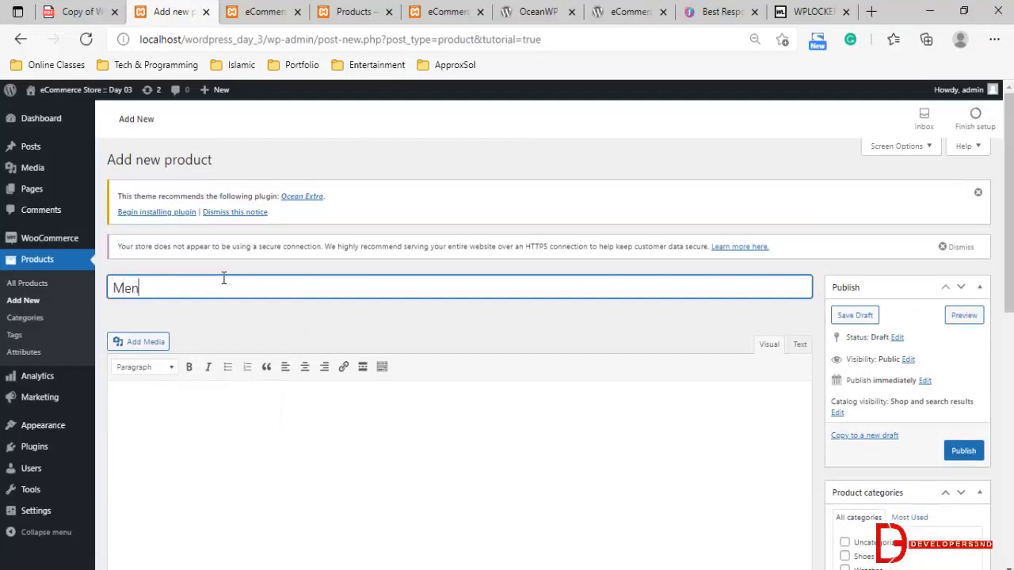
{"action": "type", "text": " Shoes"}
{"action": "scroll", "coordinate": [214, 280], "scroll_direction": "down", "scroll_amount": 2}
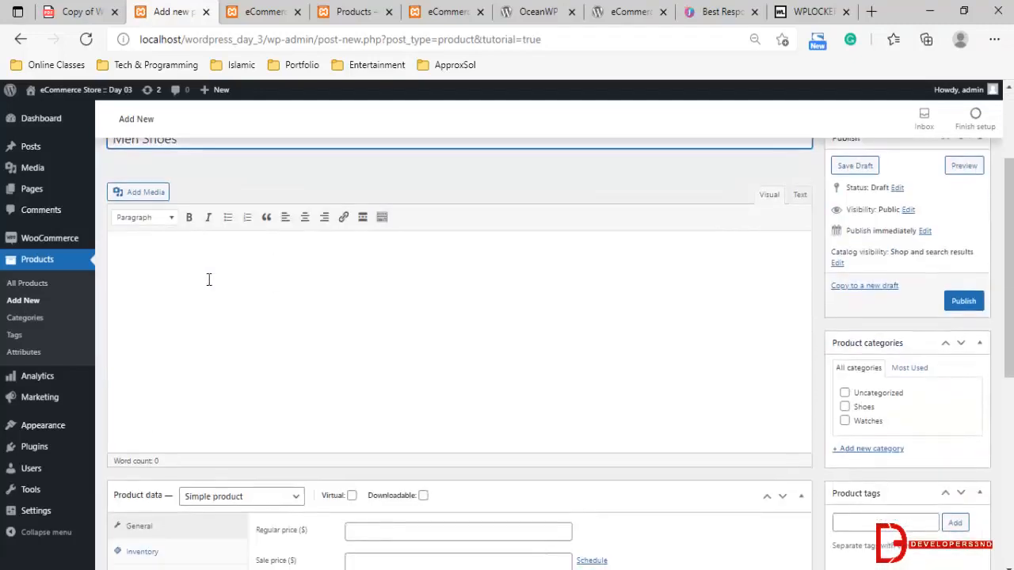
{"action": "scroll", "coordinate": [202, 332], "scroll_direction": "down", "scroll_amount": 2}
{"action": "scroll", "coordinate": [205, 330], "scroll_direction": "up", "scroll_amount": 3}
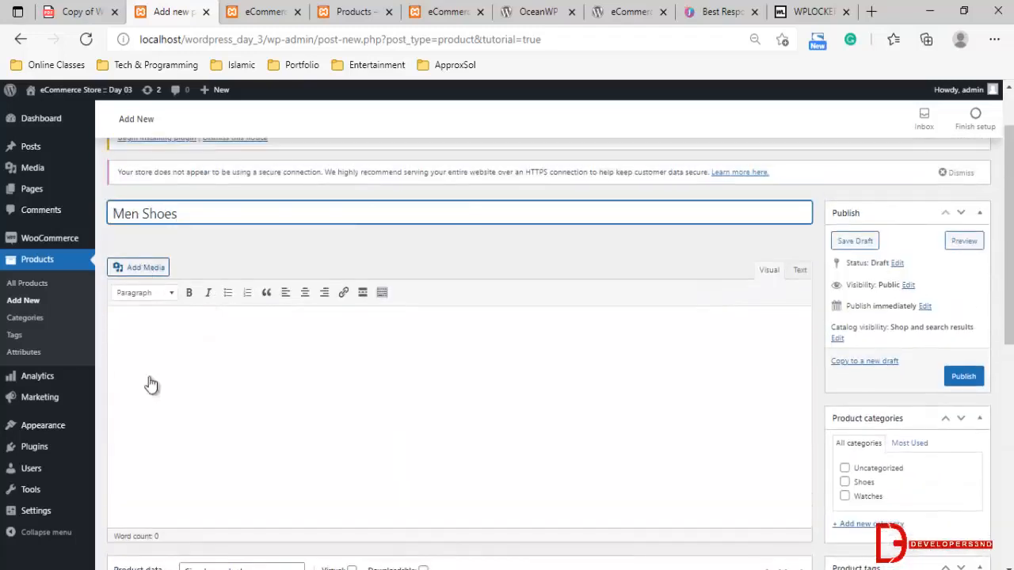
{"action": "left_click", "coordinate": [285, 353]}
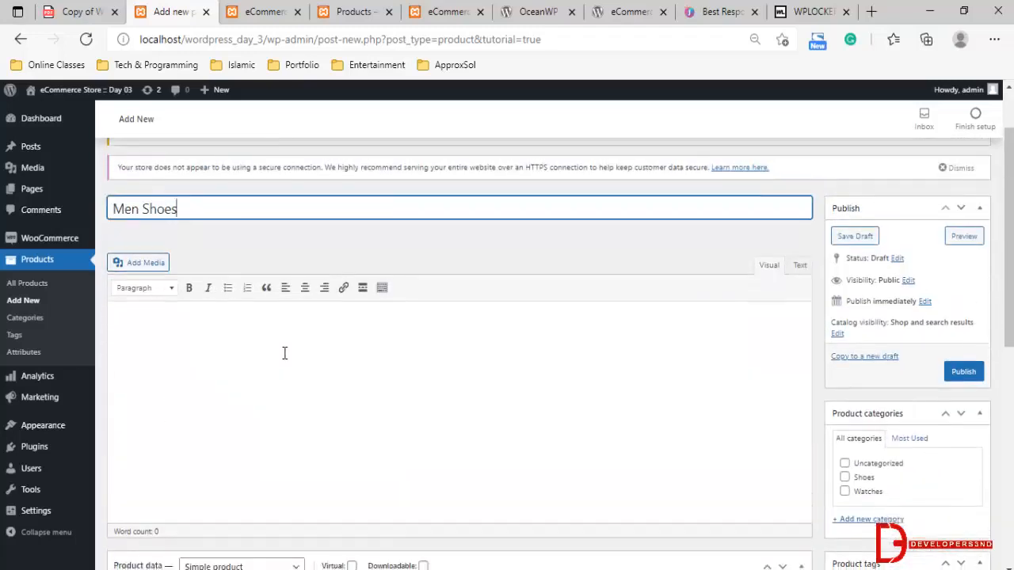
{"action": "scroll", "coordinate": [261, 317], "scroll_direction": "down", "scroll_amount": 1}
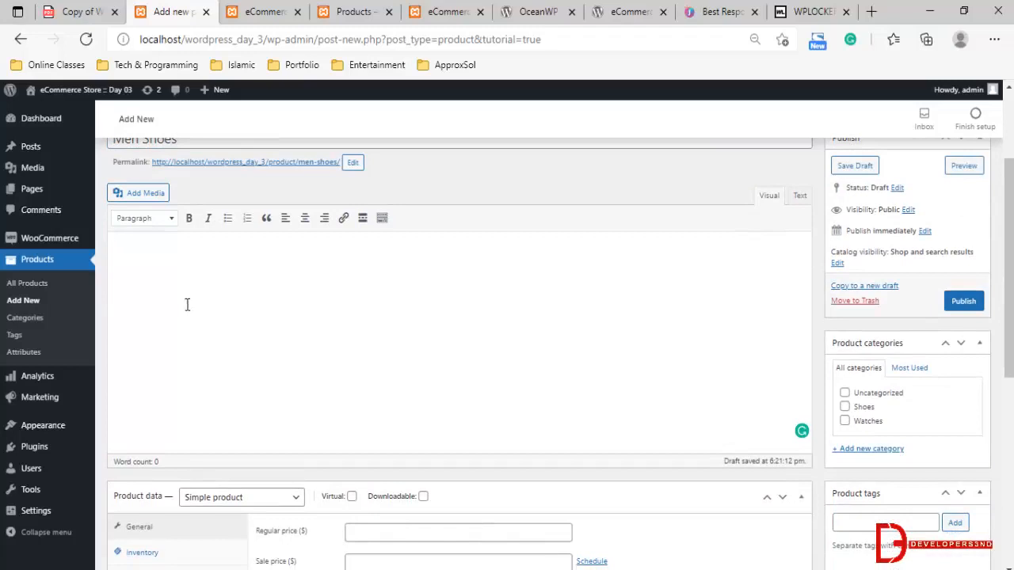
Review the product data and short description sections of the new product form
{"action": "scroll", "coordinate": [222, 305], "scroll_direction": "down", "scroll_amount": 5}
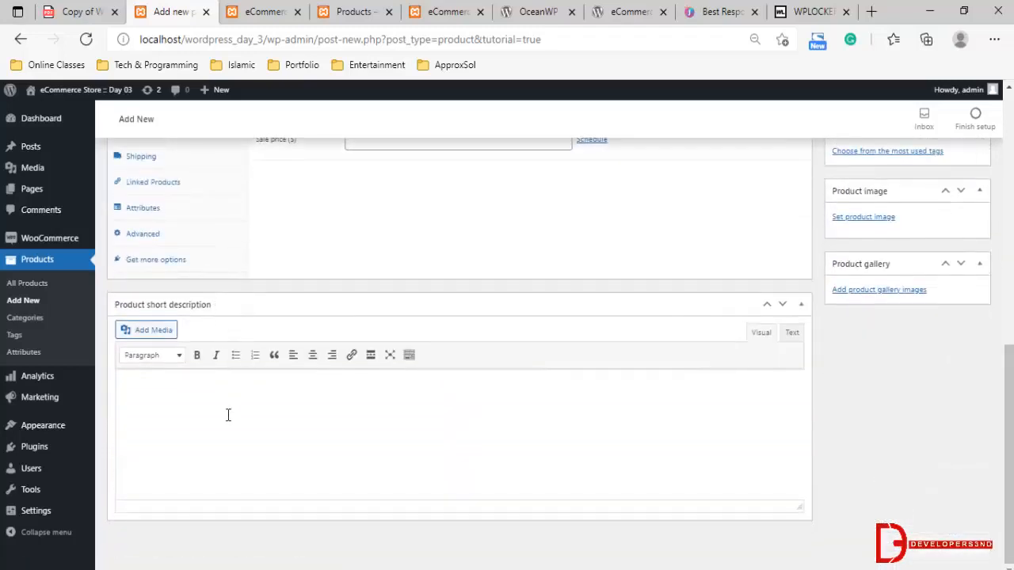
{"action": "scroll", "coordinate": [237, 309], "scroll_direction": "up", "scroll_amount": 3}
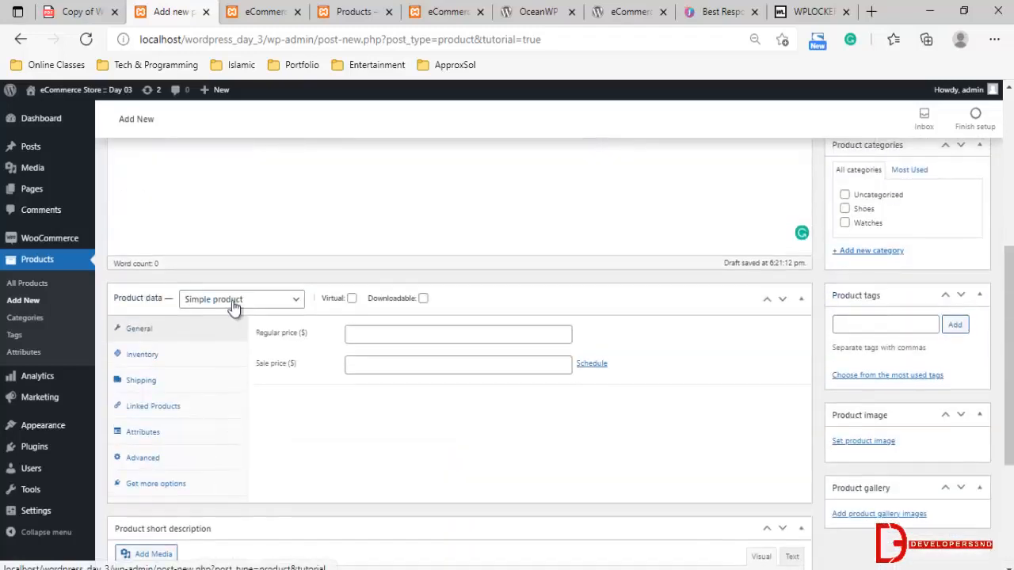
{"action": "scroll", "coordinate": [267, 333], "scroll_direction": "down", "scroll_amount": 3}
{"action": "scroll", "coordinate": [253, 412], "scroll_direction": "up", "scroll_amount": 6}
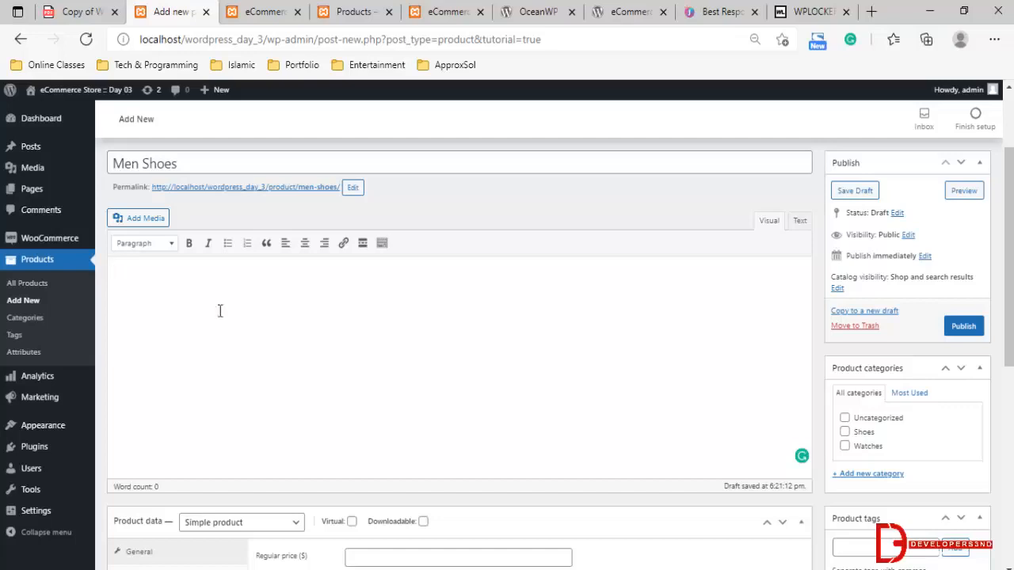
Open the online store czone.com.pk in place of the OceanWP theme page
{"action": "left_click", "coordinate": [527, 13]}
{"action": "type", "text": "c"}
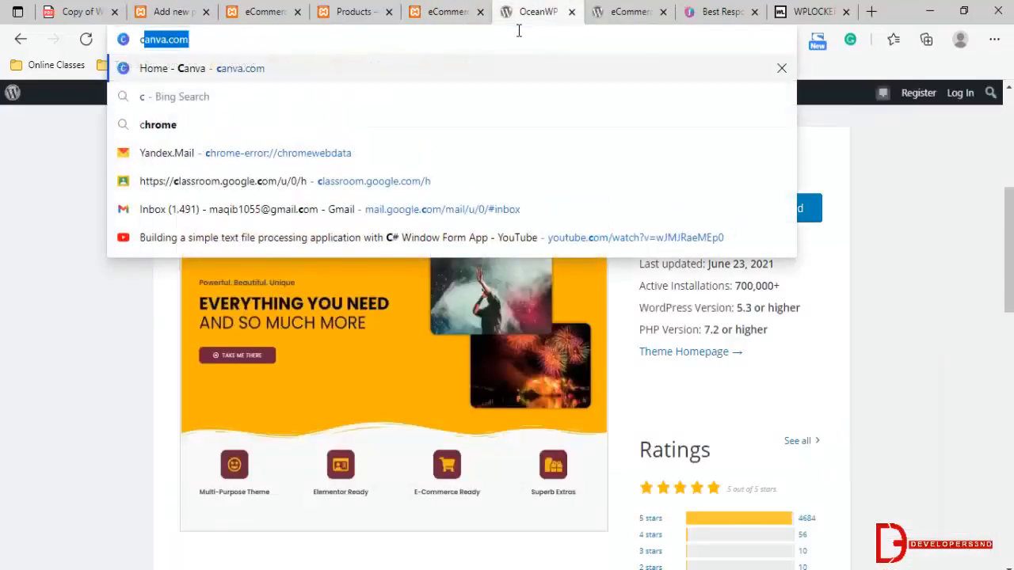
{"action": "type", "text": "zone.c"}
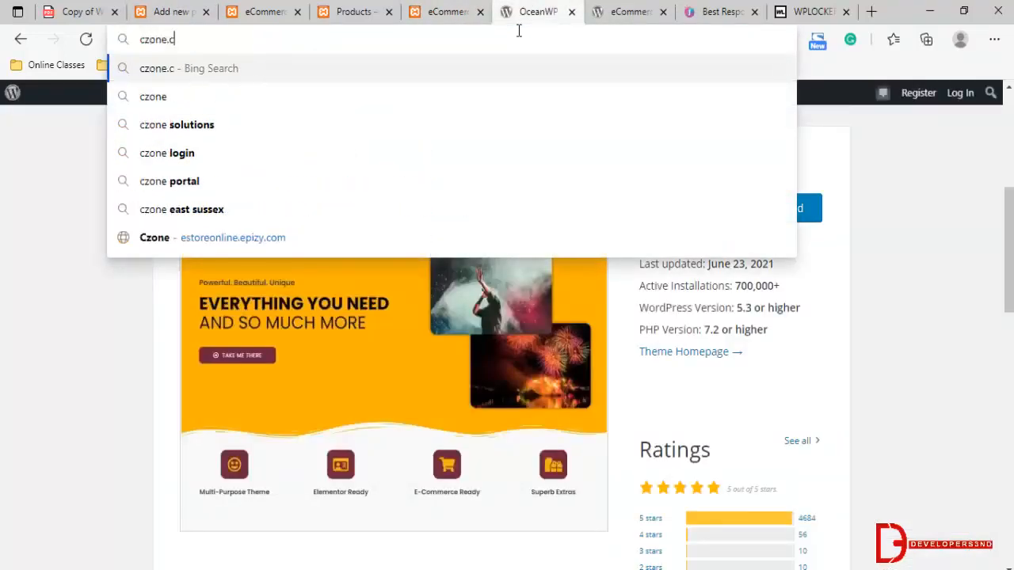
{"action": "type", "text": "om.pk"}
{"action": "key", "text": "Return"}
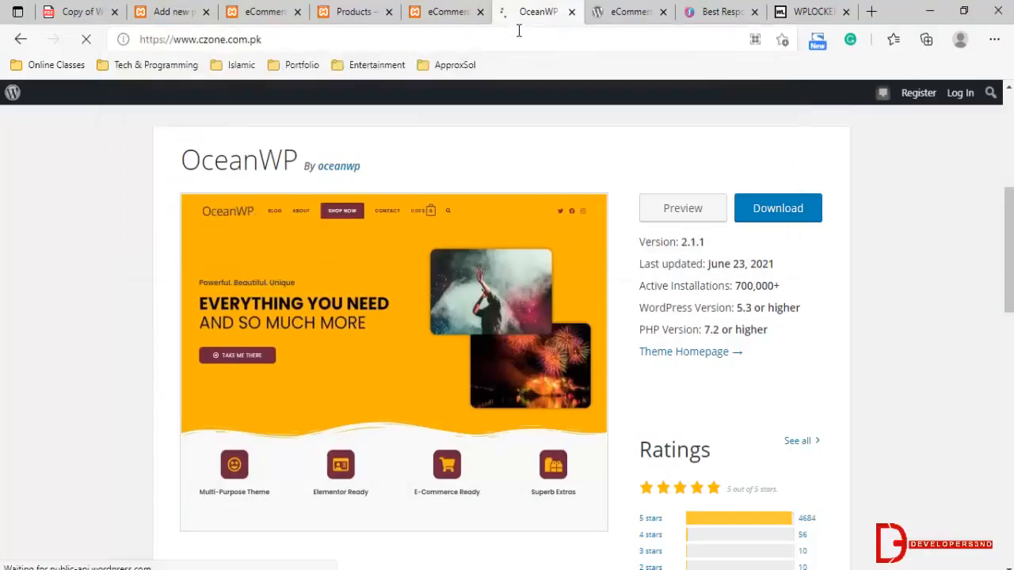
Browse the featured products, examine the GTX 1660 SUPER VENTUS XS short description and open that graphics card's detail page
{"action": "scroll", "coordinate": [289, 137], "scroll_direction": "down", "scroll_amount": 1}
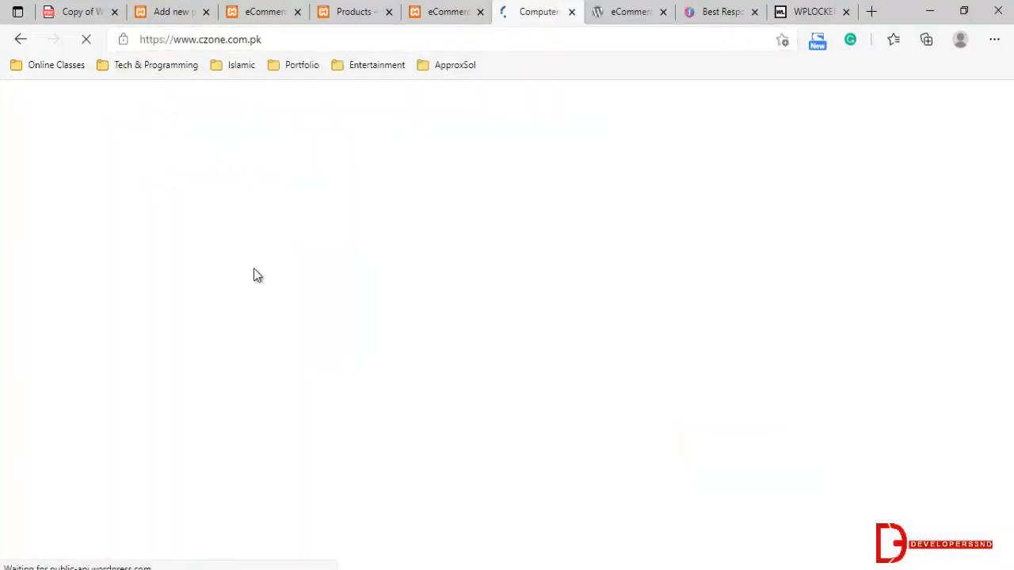
{"action": "scroll", "coordinate": [256, 277], "scroll_direction": "down", "scroll_amount": 8}
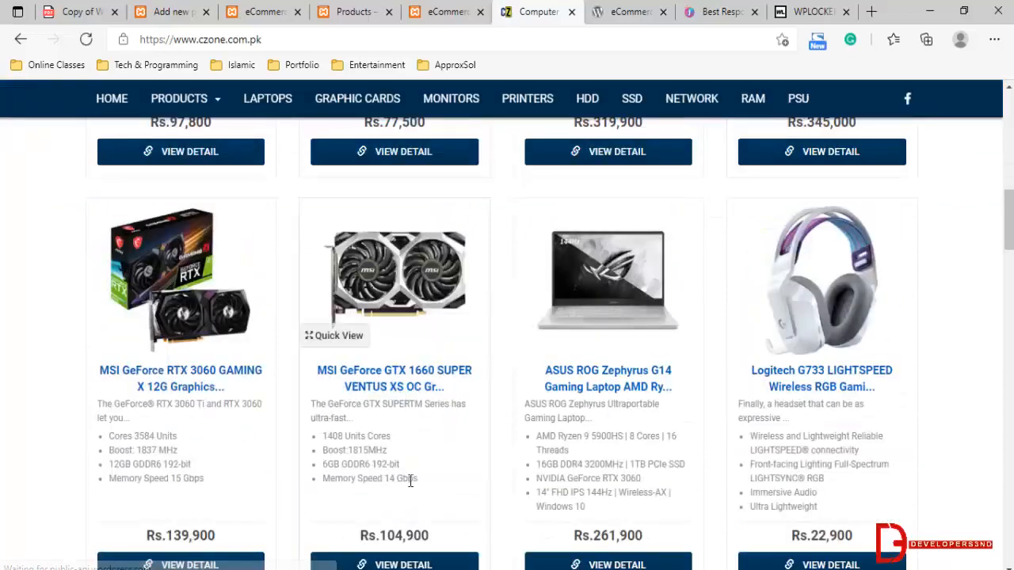
{"action": "left_click_drag", "start_coordinate": [414, 480], "coordinate": [328, 452]}
{"action": "scroll", "coordinate": [396, 435], "scroll_direction": "down", "scroll_amount": 2}
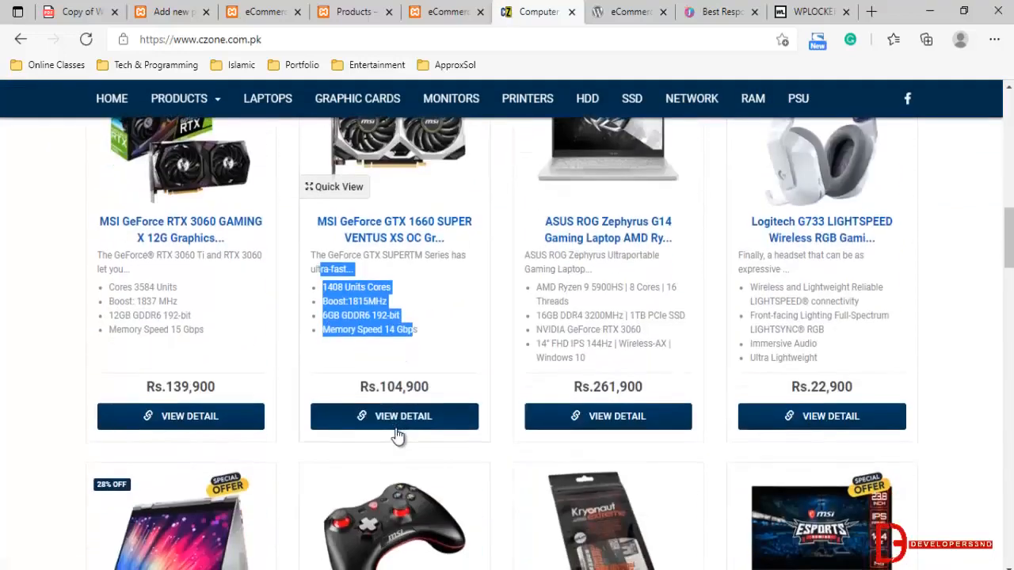
{"action": "scroll", "coordinate": [402, 441], "scroll_direction": "up", "scroll_amount": 1}
{"action": "left_click", "coordinate": [384, 493]}
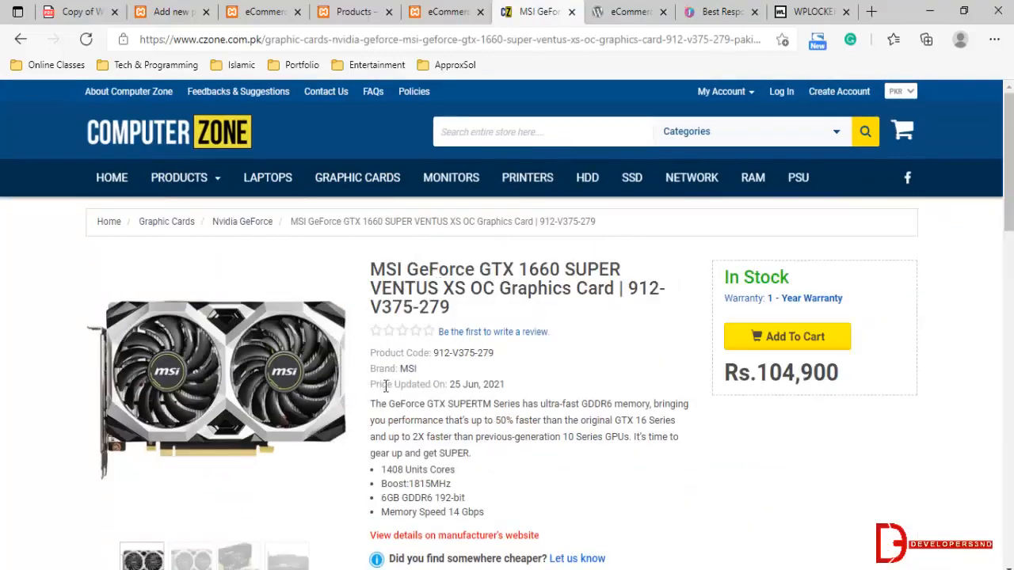
Examine the graphics card's short feature list and its full Overview description on the detail page
{"action": "scroll", "coordinate": [385, 398], "scroll_direction": "down", "scroll_amount": 2}
{"action": "left_click_drag", "start_coordinate": [369, 287], "coordinate": [455, 321]}
{"action": "scroll", "coordinate": [317, 356], "scroll_direction": "down", "scroll_amount": 5}
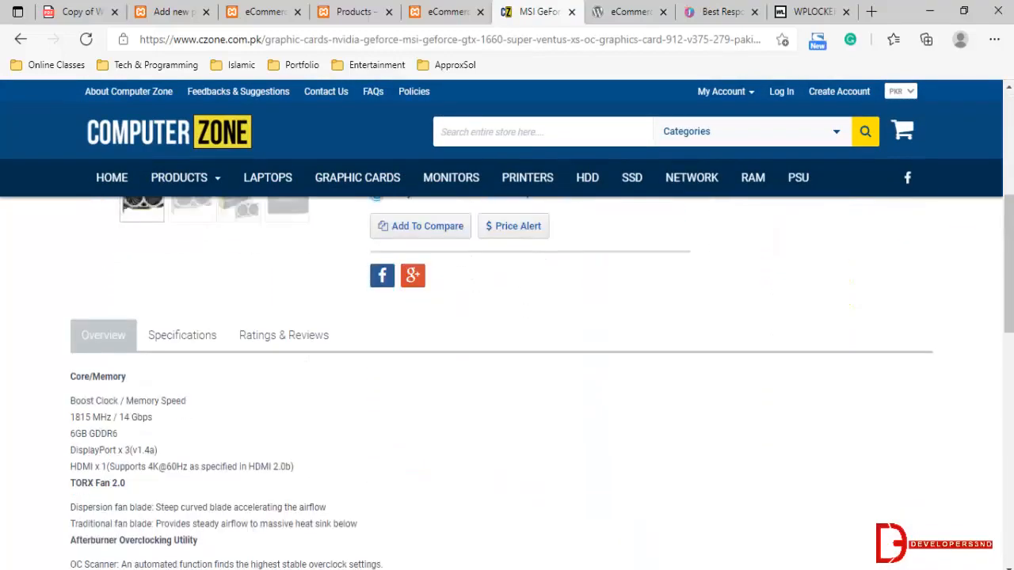
{"action": "scroll", "coordinate": [224, 432], "scroll_direction": "down", "scroll_amount": 1}
{"action": "left_click_drag", "start_coordinate": [96, 255], "coordinate": [283, 373]}
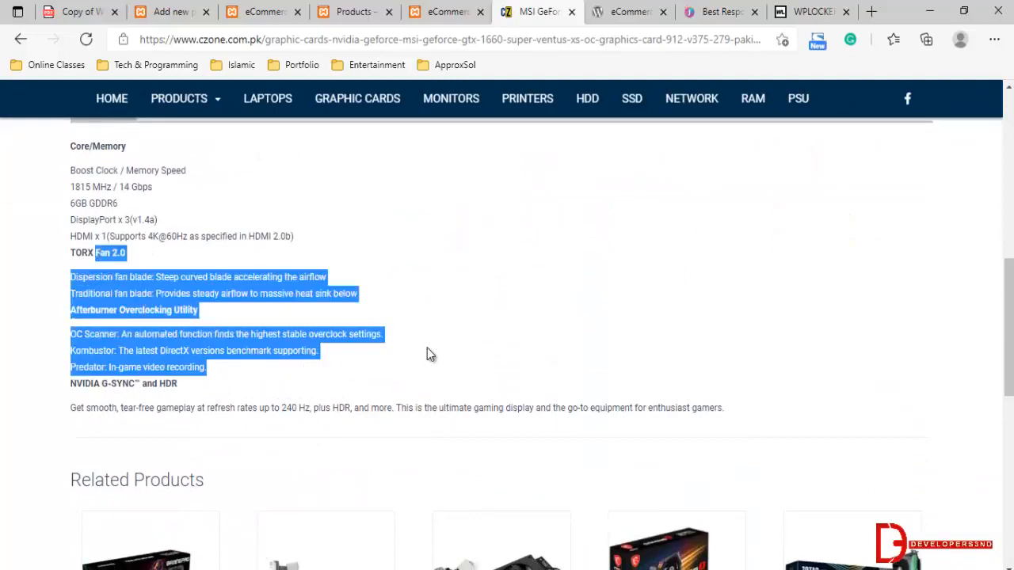
{"action": "scroll", "coordinate": [428, 353], "scroll_direction": "up", "scroll_amount": 3}
Go back through the open store pages to the Men Shoes product form
{"action": "left_click", "coordinate": [448, 11]}
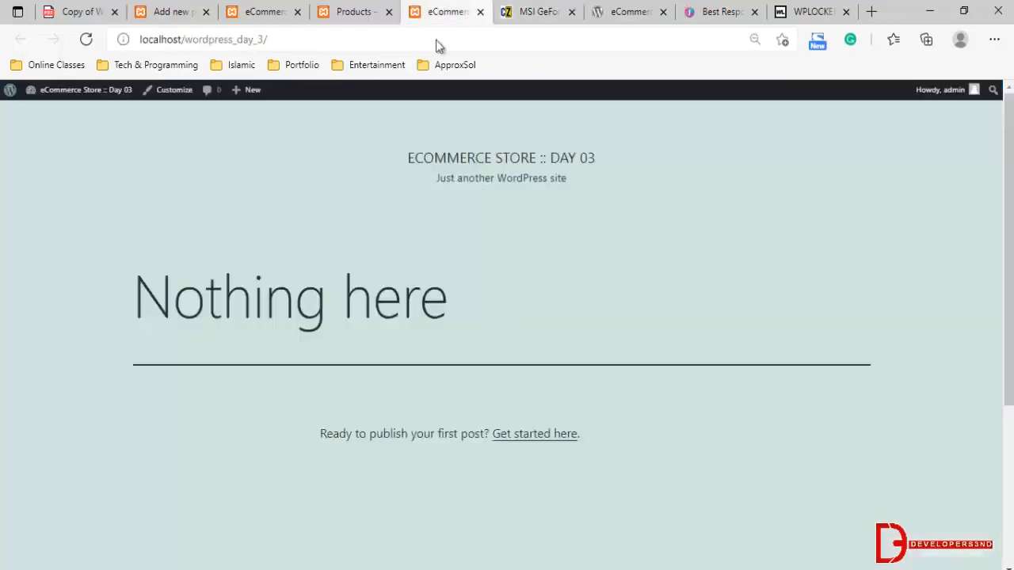
{"action": "left_click", "coordinate": [354, 11]}
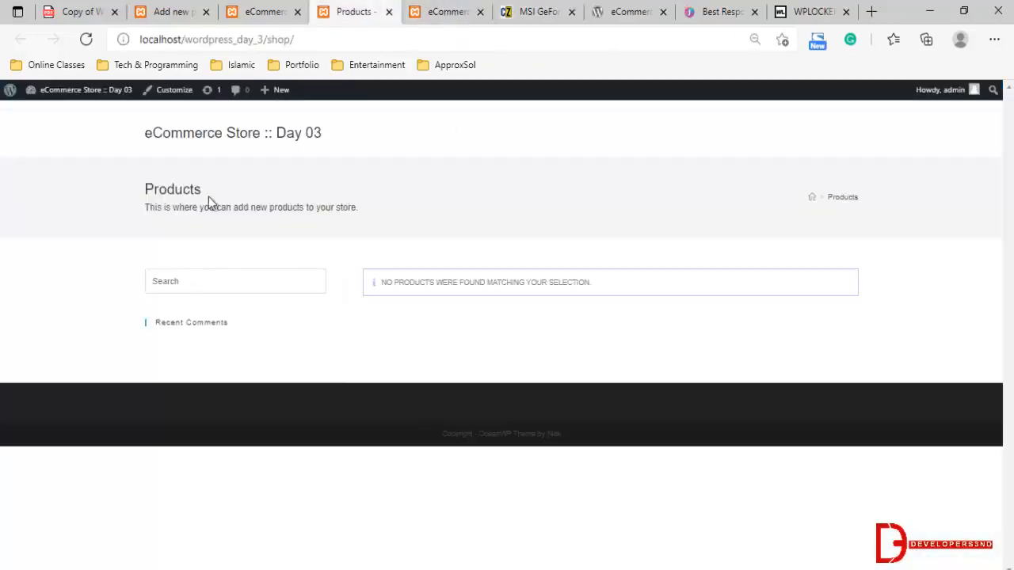
{"action": "left_click", "coordinate": [227, 11]}
{"action": "left_click", "coordinate": [165, 11]}
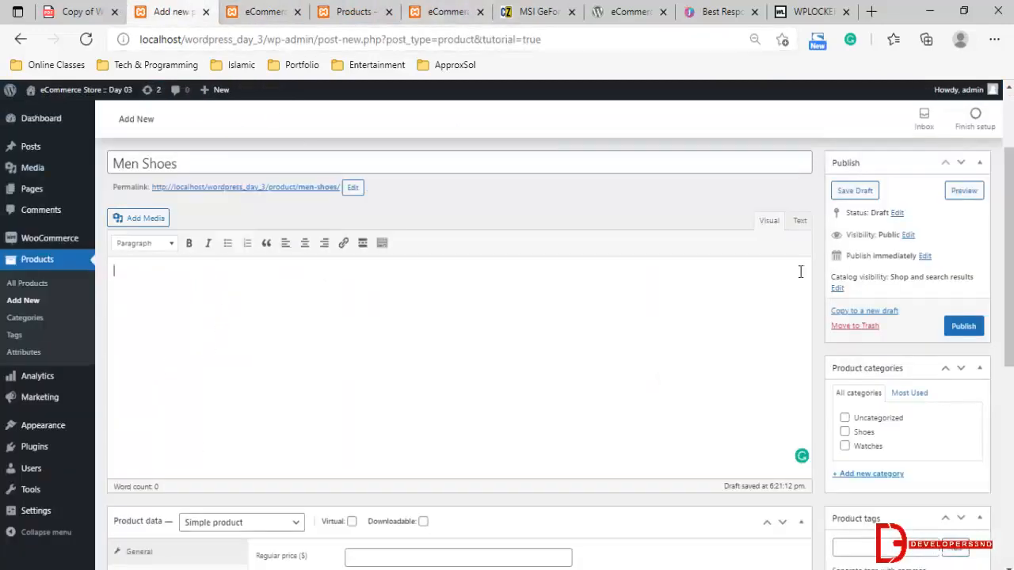
Open daraz.pk in place of the graphics card page and search the site for "shoes"
{"action": "left_click", "coordinate": [538, 11]}
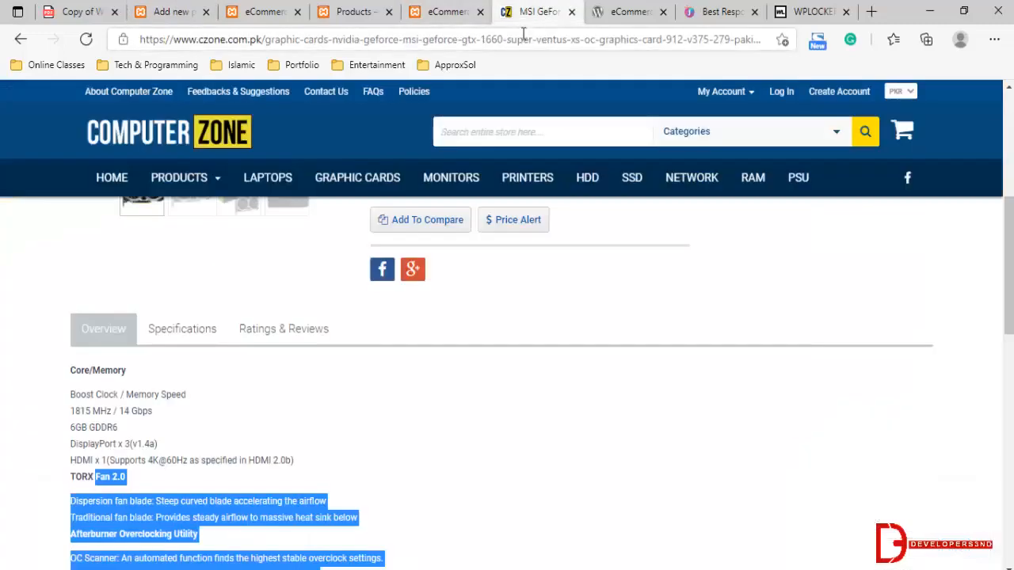
{"action": "left_click", "coordinate": [523, 39]}
{"action": "type", "text": "da"}
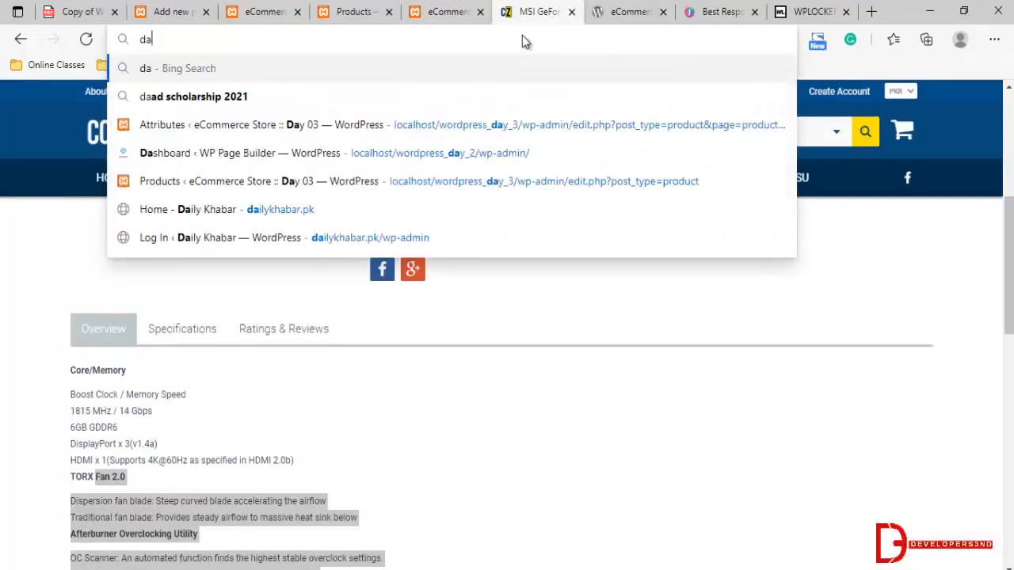
{"action": "type", "text": "raz.pk"}
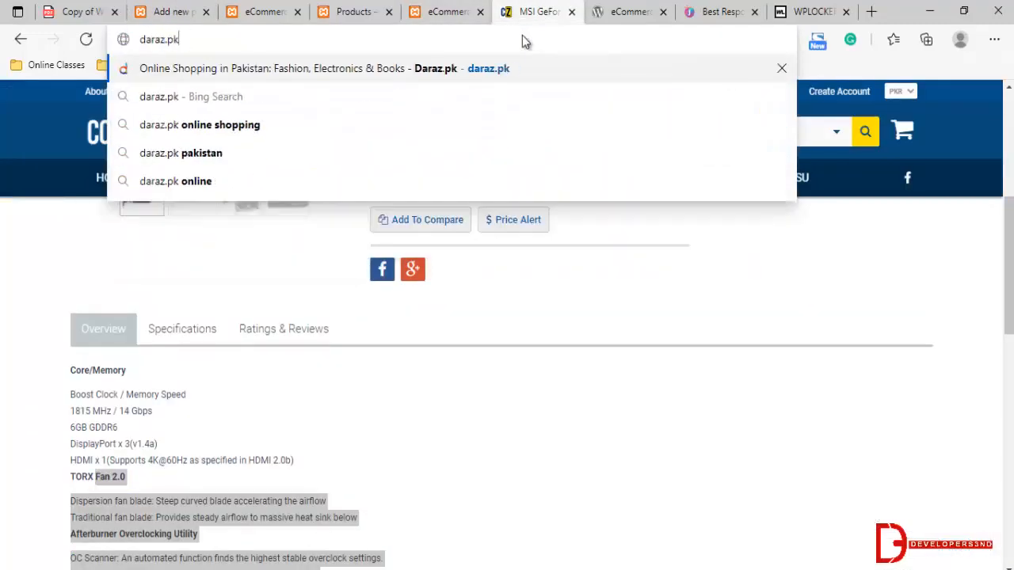
{"action": "key", "text": "Return"}
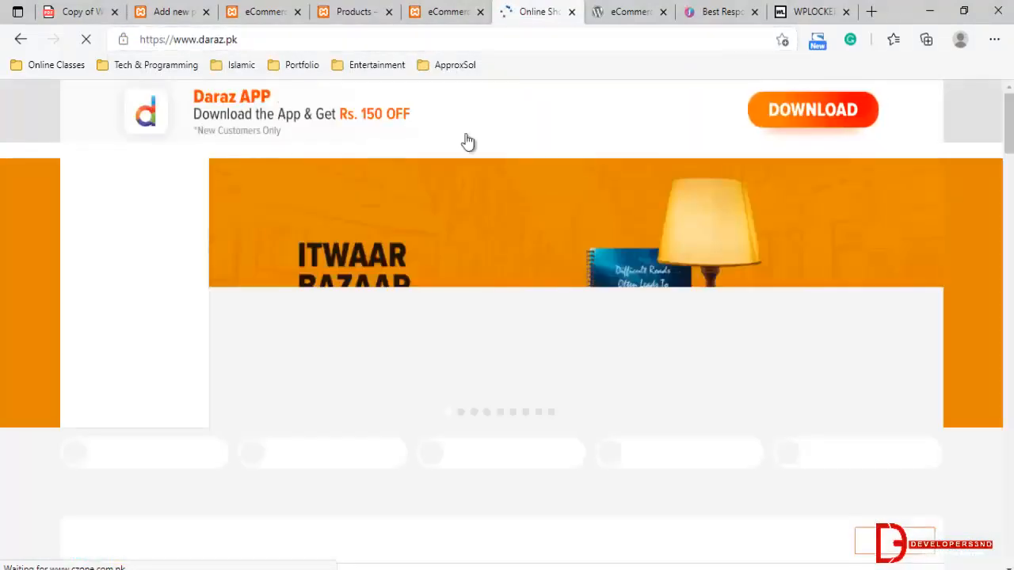
{"action": "scroll", "coordinate": [350, 350], "scroll_direction": "down", "scroll_amount": 1}
{"action": "scroll", "coordinate": [380, 353], "scroll_direction": "down", "scroll_amount": 2}
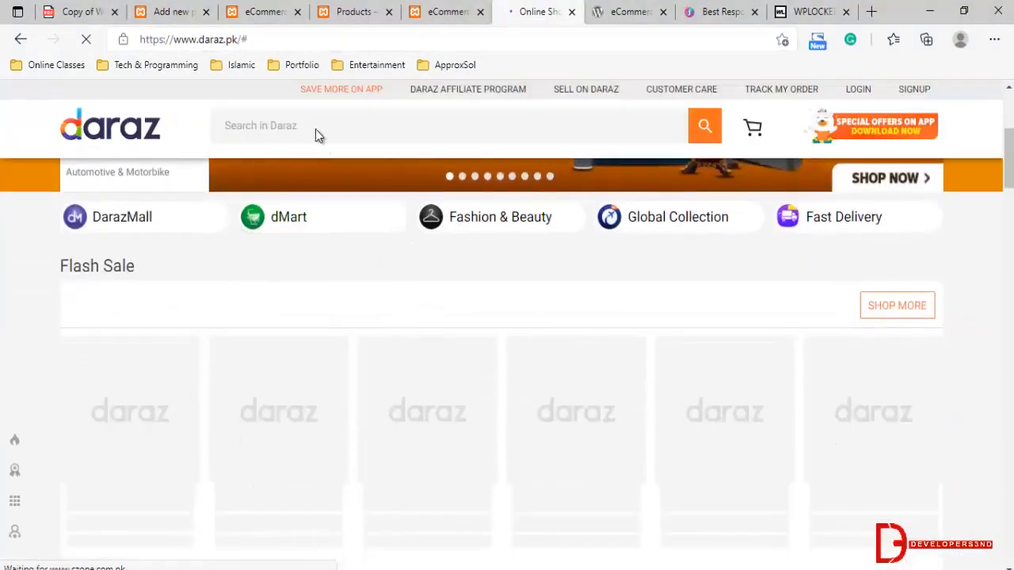
{"action": "left_click", "coordinate": [313, 119]}
{"action": "type", "text": "shoes"}
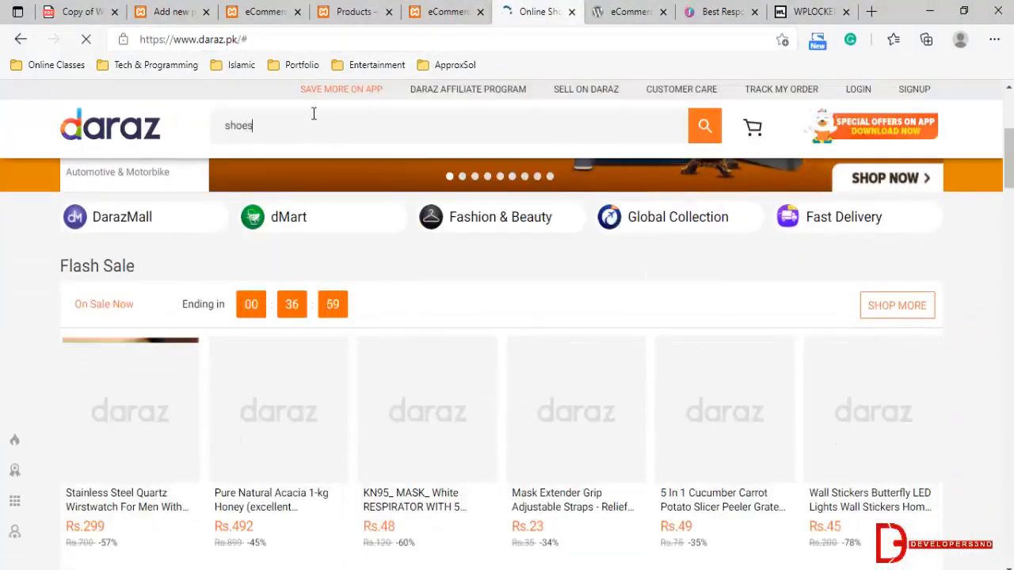
{"action": "key", "text": "Return"}
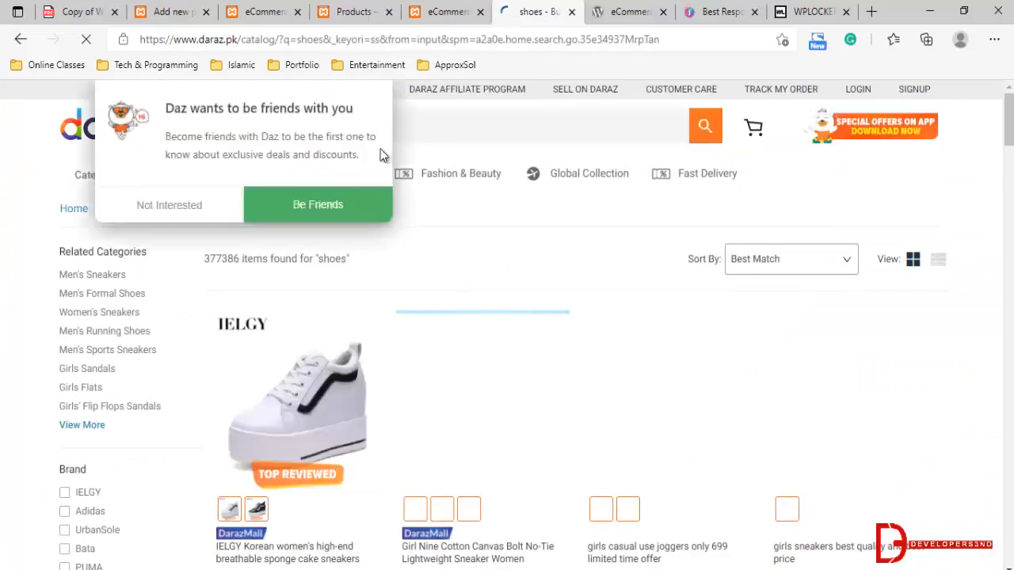
Decline the Daz friend invitation and look through the shoe search results for a sample product
{"action": "left_click", "coordinate": [198, 205]}
{"action": "scroll", "coordinate": [618, 261], "scroll_direction": "down", "scroll_amount": 1}
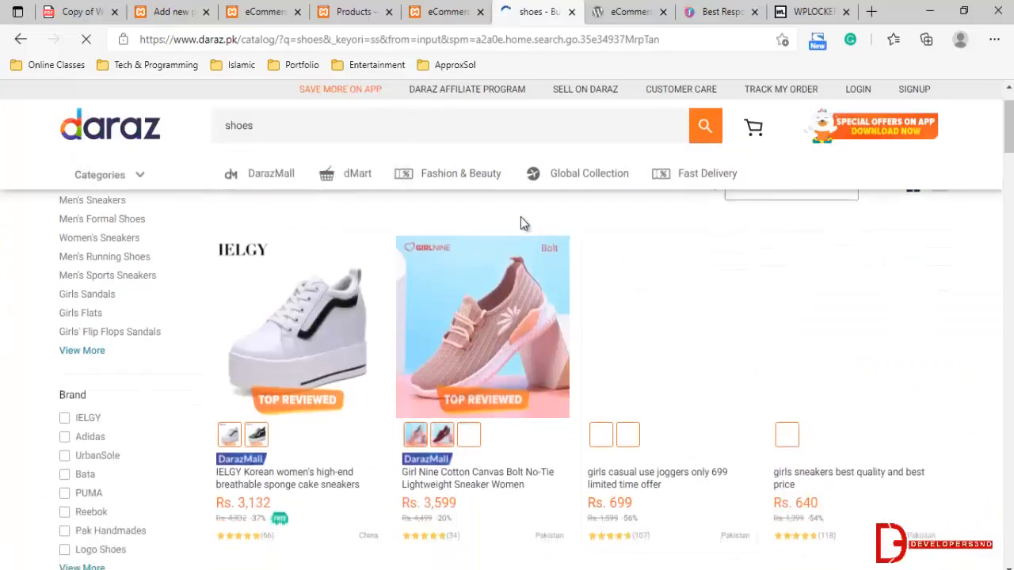
{"action": "scroll", "coordinate": [520, 221], "scroll_direction": "up", "scroll_amount": 1}
{"action": "scroll", "coordinate": [520, 220], "scroll_direction": "down", "scroll_amount": 2}
{"action": "scroll", "coordinate": [520, 222], "scroll_direction": "up", "scroll_amount": 1}
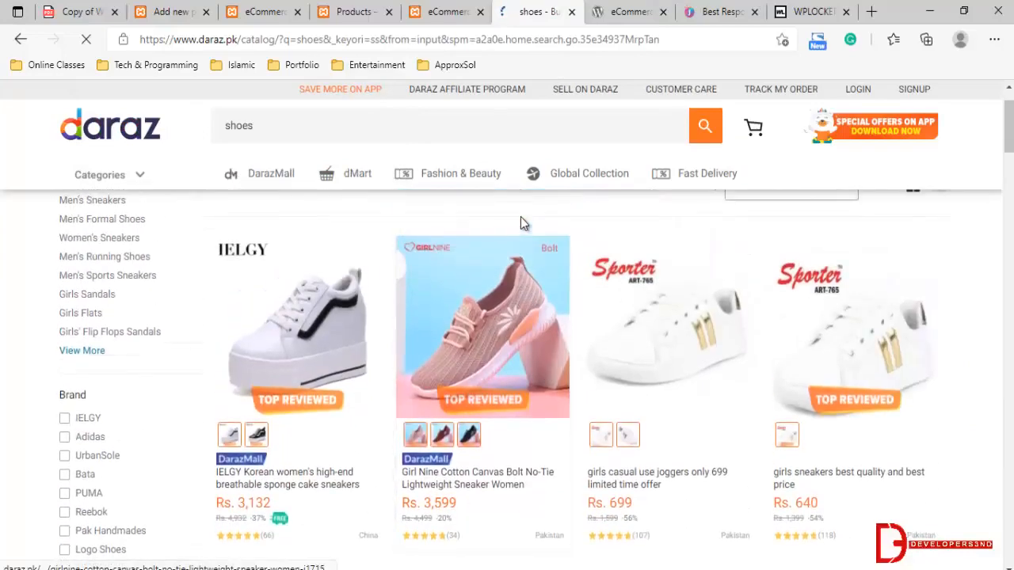
{"action": "scroll", "coordinate": [520, 227], "scroll_direction": "down", "scroll_amount": 4}
{"action": "scroll", "coordinate": [647, 403], "scroll_direction": "up", "scroll_amount": 2}
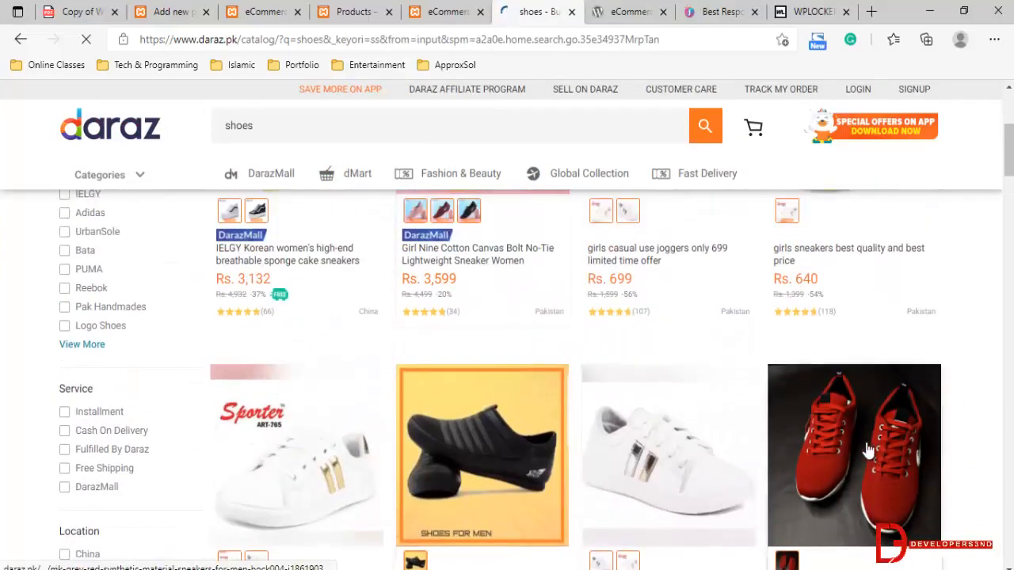
{"action": "scroll", "coordinate": [327, 356], "scroll_direction": "up", "scroll_amount": 4}
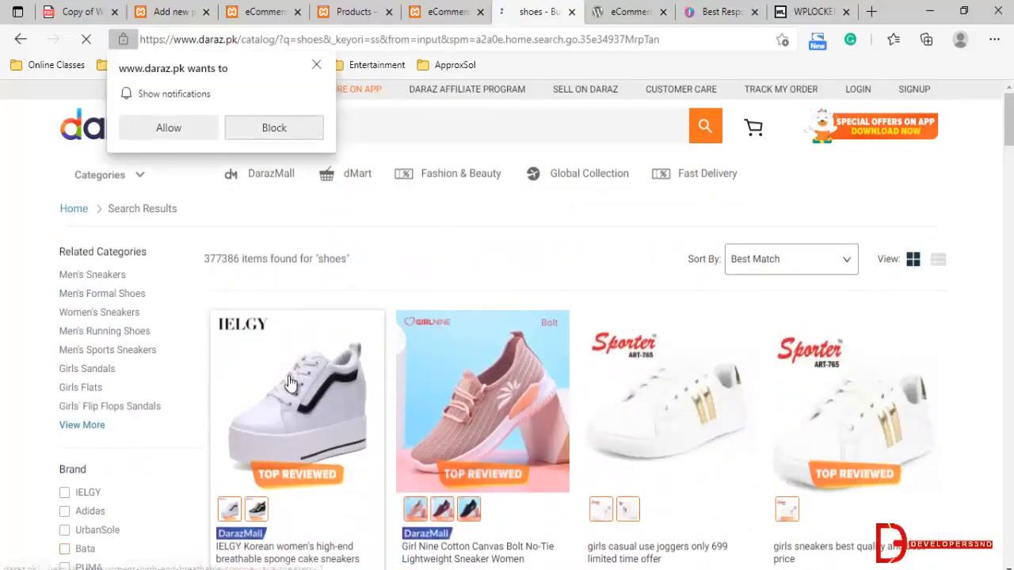
Open the IELGY Korean women's sponge cake sneakers page, select its full title and dismiss the pop-ups
{"action": "left_click", "coordinate": [304, 417]}
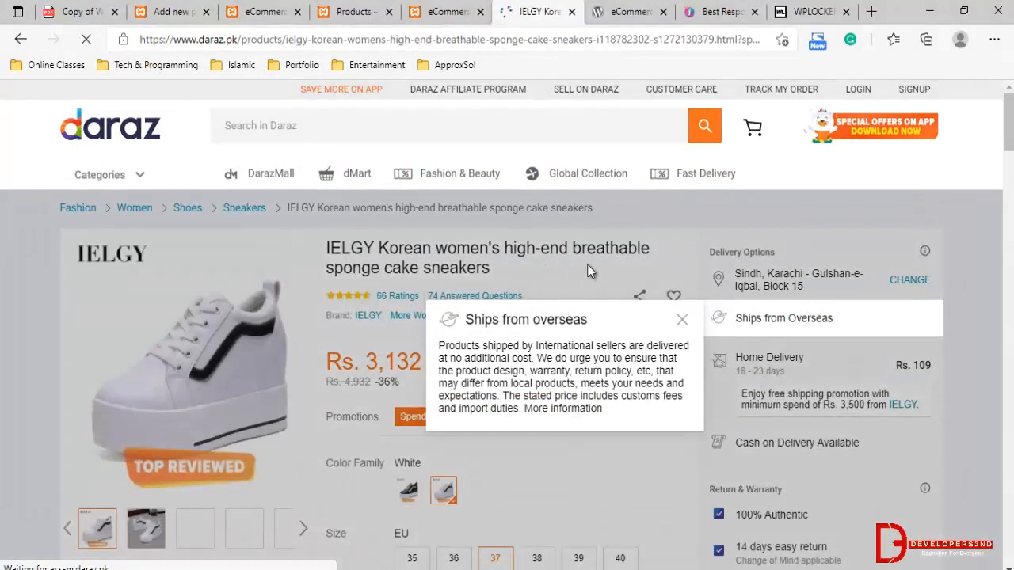
{"action": "left_click", "coordinate": [590, 271]}
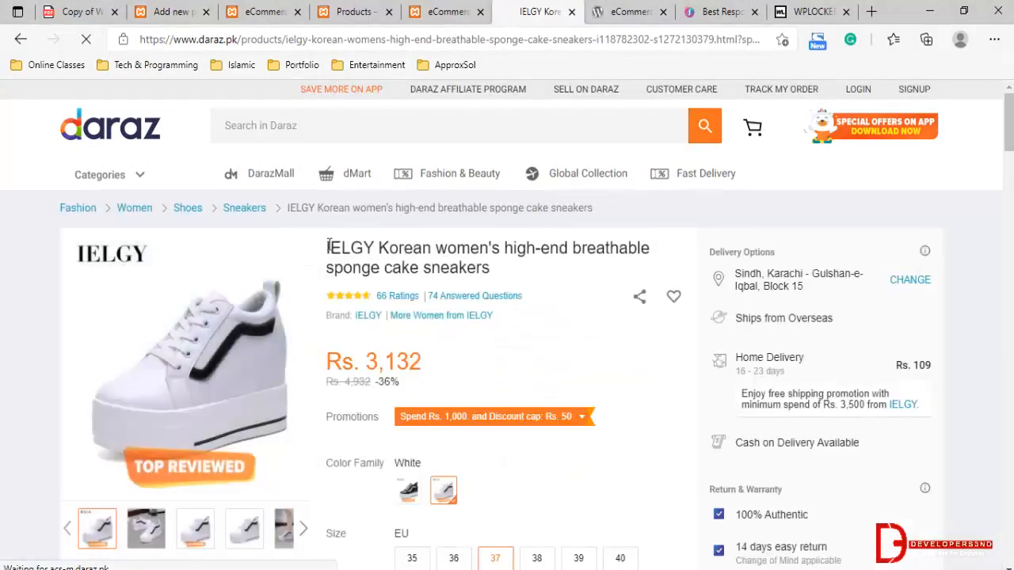
{"action": "left_click_drag", "start_coordinate": [327, 245], "coordinate": [494, 270]}
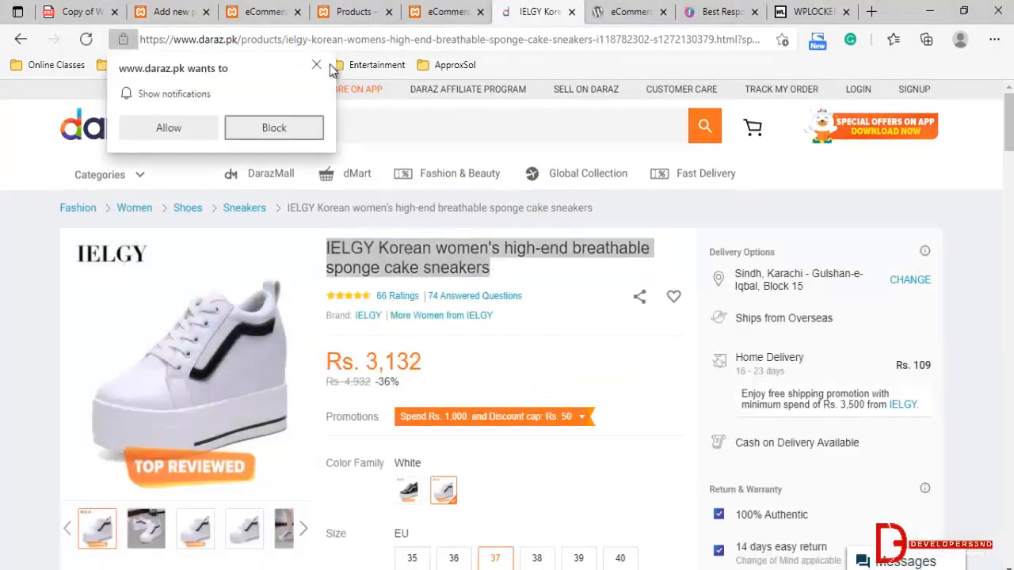
{"action": "left_click", "coordinate": [318, 66]}
Return to the new product form and clear the "Men Shoes" product name
{"action": "left_click", "coordinate": [432, 9]}
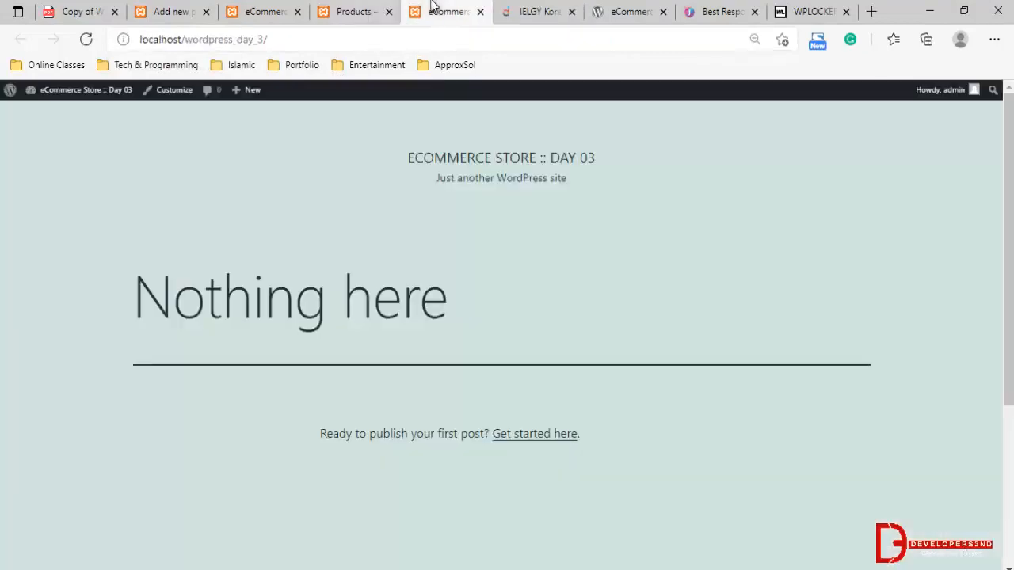
{"action": "left_click", "coordinate": [179, 9]}
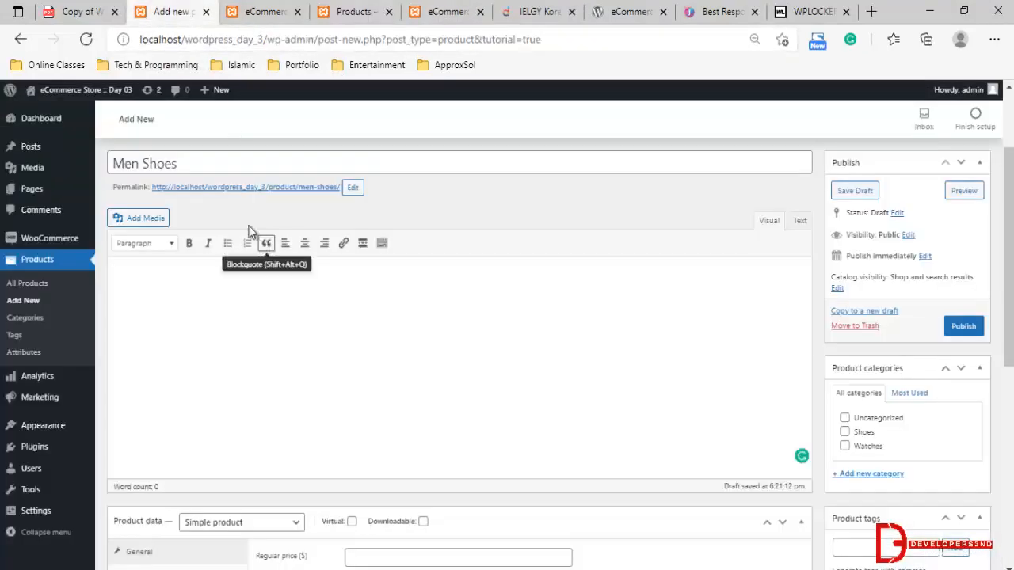
{"action": "triple_click", "coordinate": [254, 159]}
{"action": "key", "text": "BackSpace"}
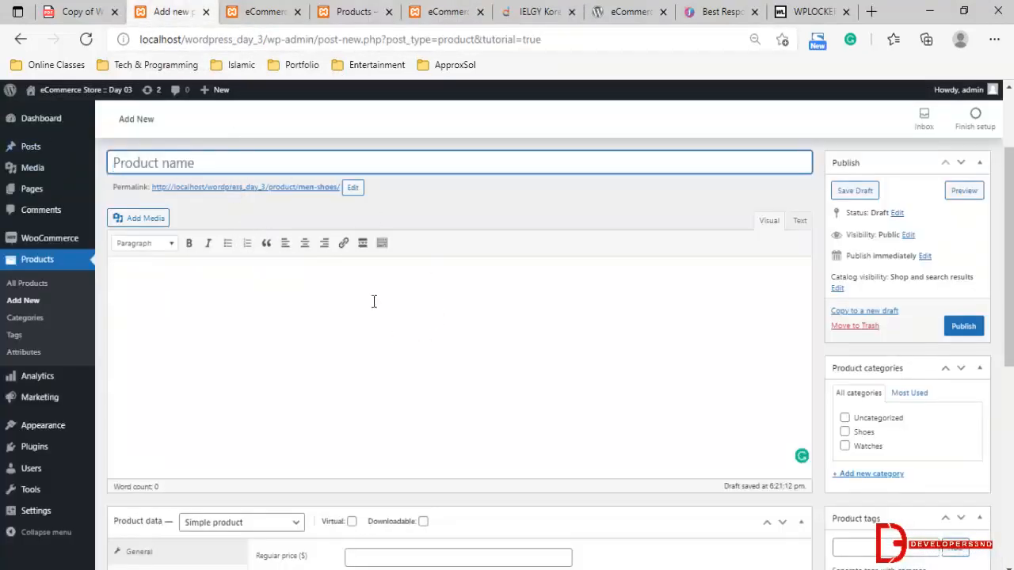
Close the local store's "Nothing here" home page, its shop page and the other eCommerce page beside it
{"action": "left_click", "coordinate": [420, 11]}
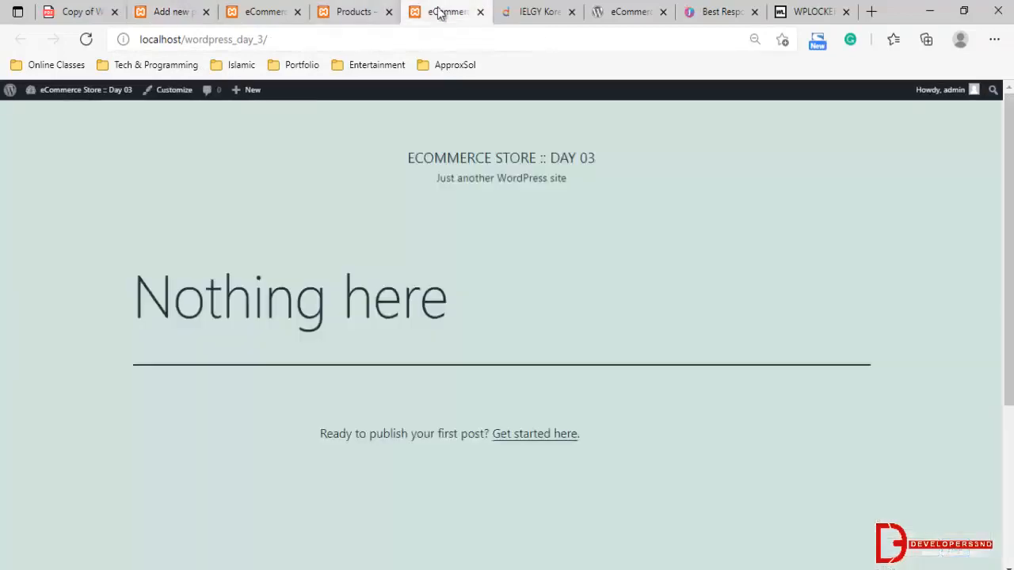
{"action": "left_click", "coordinate": [480, 12]}
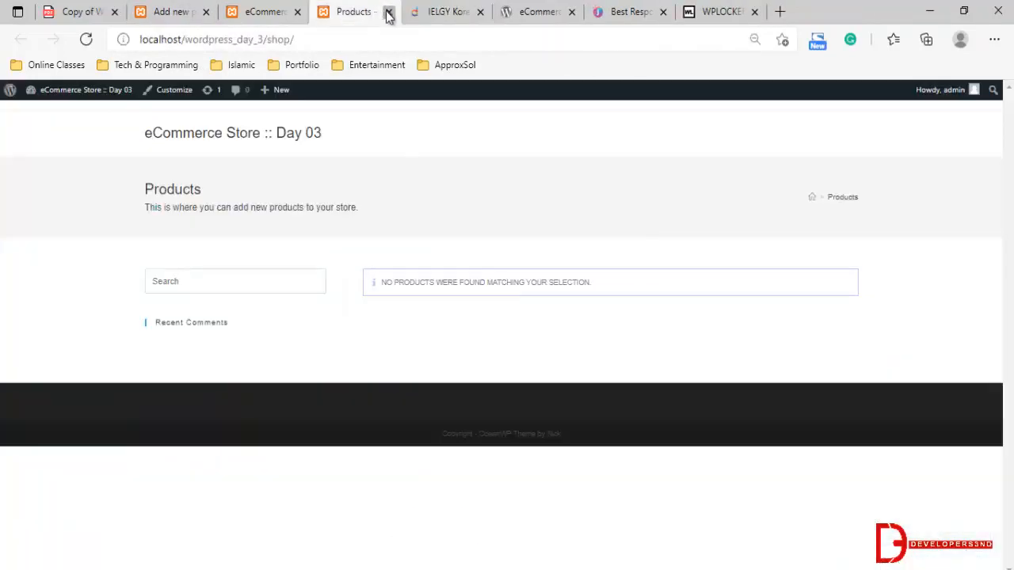
{"action": "left_click", "coordinate": [389, 12]}
{"action": "left_click", "coordinate": [298, 11]}
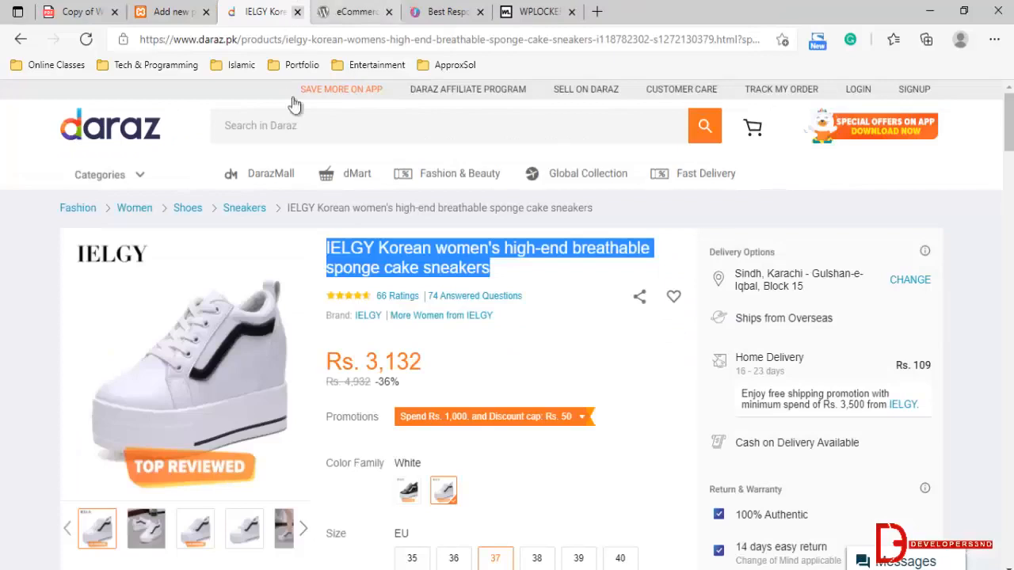
Copy the Daraz listing's title into the product name and shorten it to "Korean women's high-end"
{"action": "right_click", "coordinate": [398, 264]}
{"action": "left_click", "coordinate": [418, 262]}
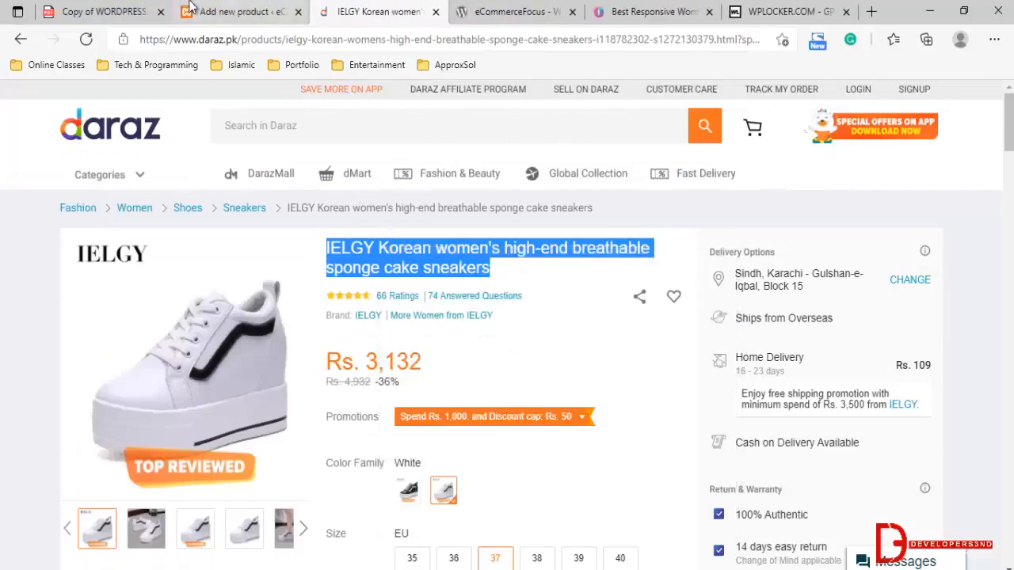
{"action": "left_click", "coordinate": [238, 11]}
{"action": "key", "text": "ctrl+v"}
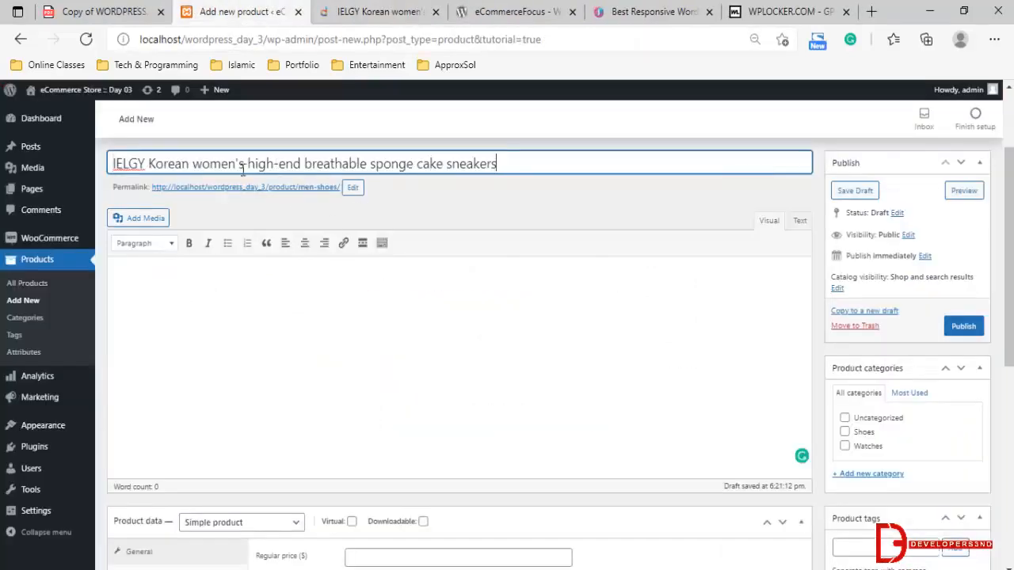
{"action": "double_click", "coordinate": [152, 162]}
{"action": "key", "text": "BackSpace"}
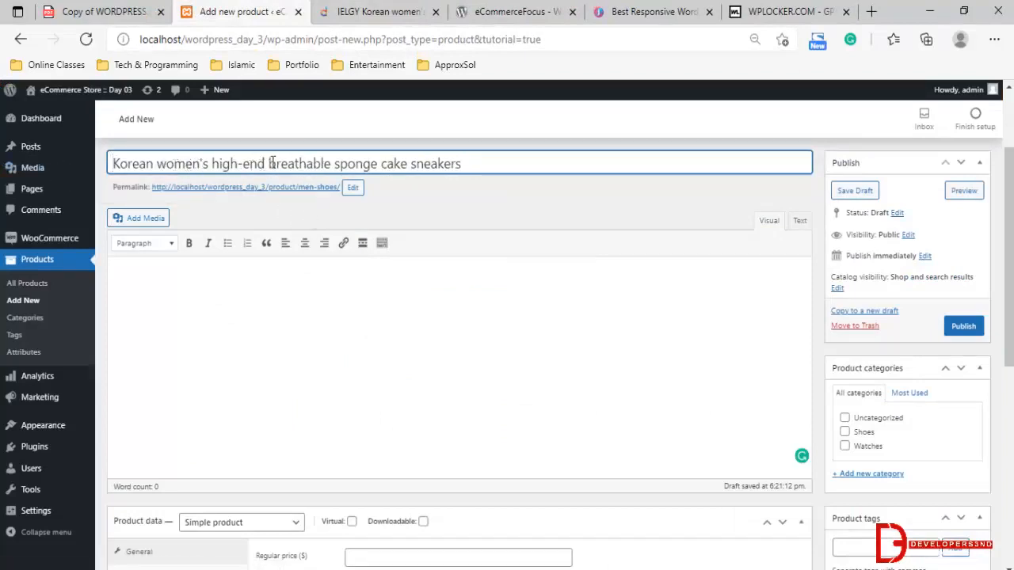
{"action": "left_click_drag", "start_coordinate": [269, 163], "coordinate": [496, 166]}
{"action": "key", "text": "BackSpace"}
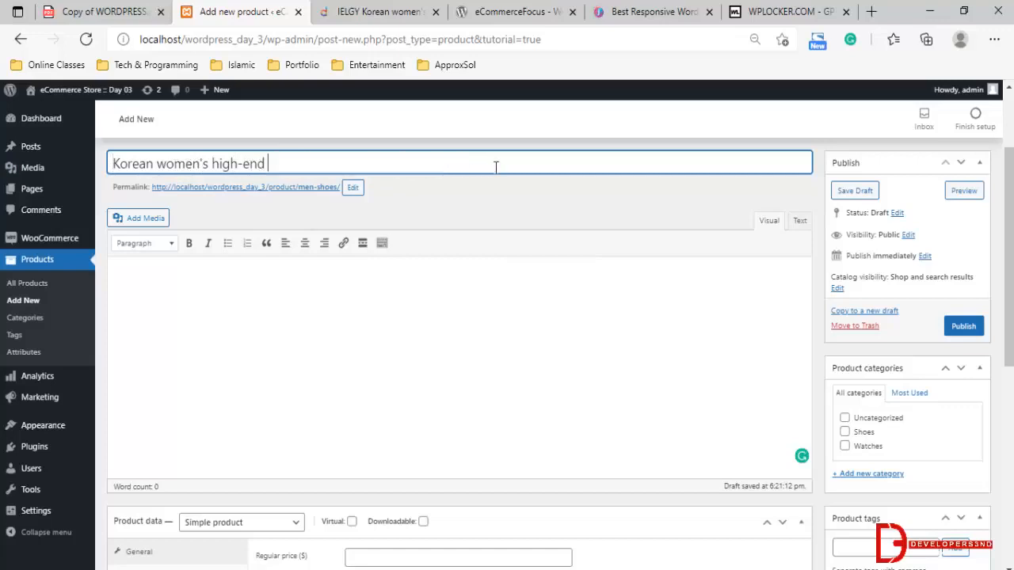
Copy the word "sneakers" from the Daraz title and append it to the product name
{"action": "left_click", "coordinate": [374, 11]}
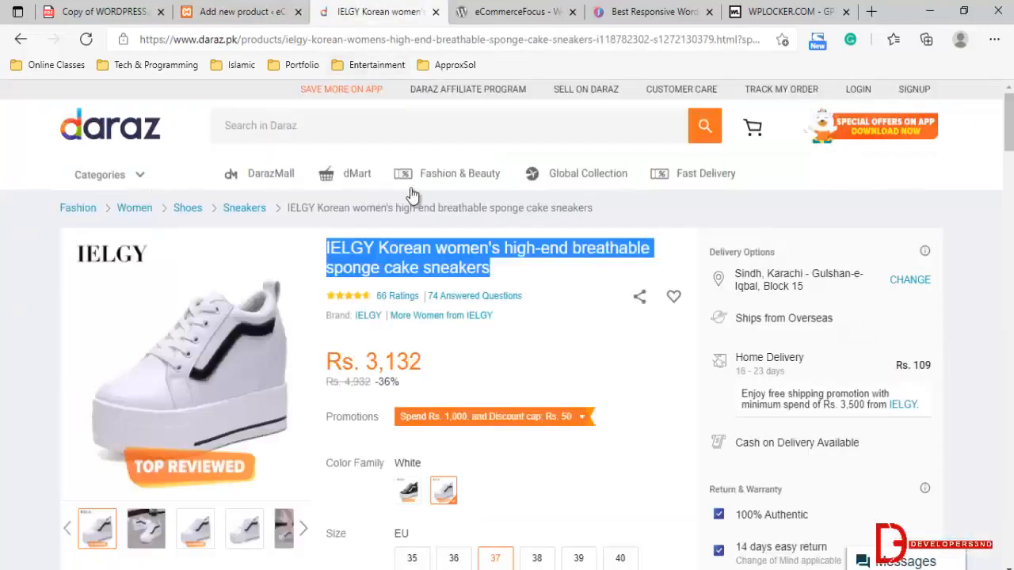
{"action": "left_click", "coordinate": [473, 268]}
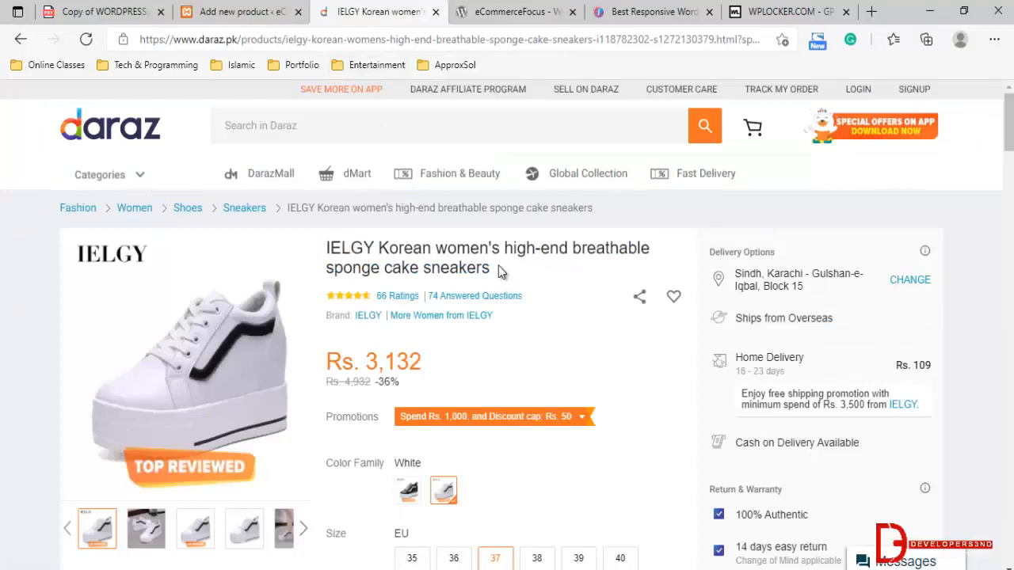
{"action": "left_click_drag", "start_coordinate": [501, 270], "coordinate": [434, 272]}
{"action": "left_click", "coordinate": [211, 9]}
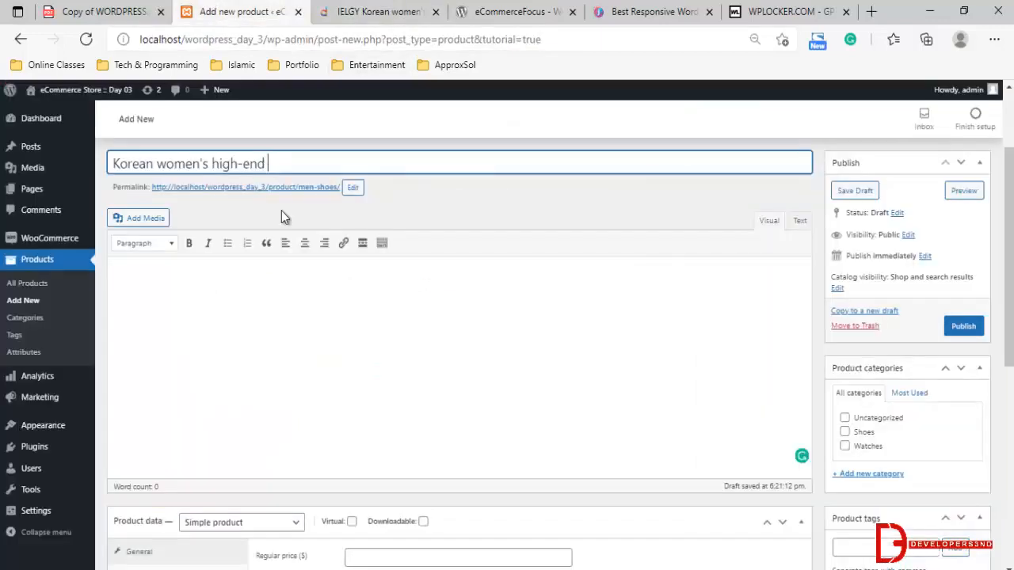
Copy the listing's bulleted details, from "Applicable age: Youth" to "Source category: Spot", into the product short description
{"action": "left_click", "coordinate": [381, 11]}
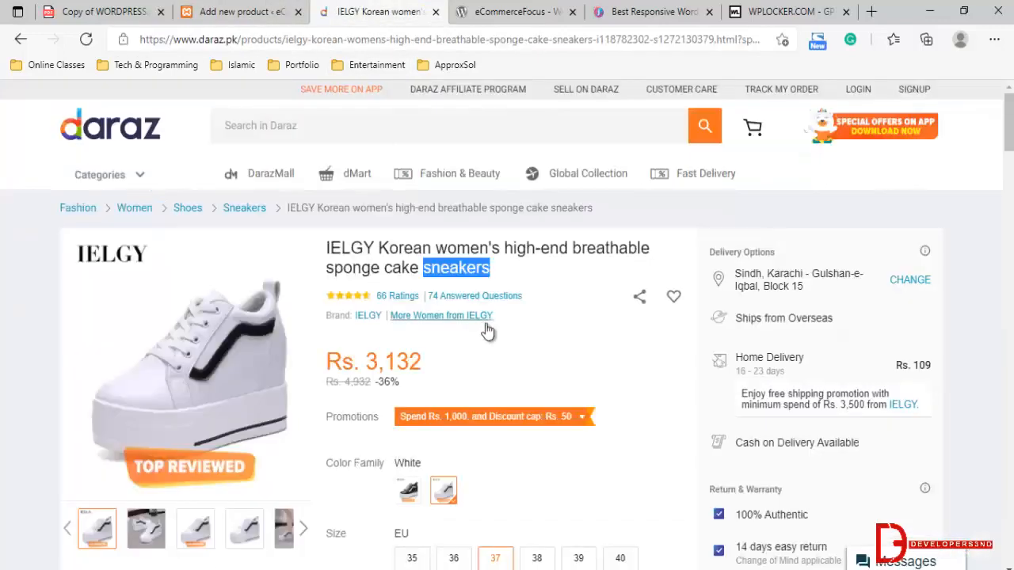
{"action": "scroll", "coordinate": [434, 285], "scroll_direction": "down", "scroll_amount": 2}
{"action": "scroll", "coordinate": [432, 274], "scroll_direction": "up", "scroll_amount": 2}
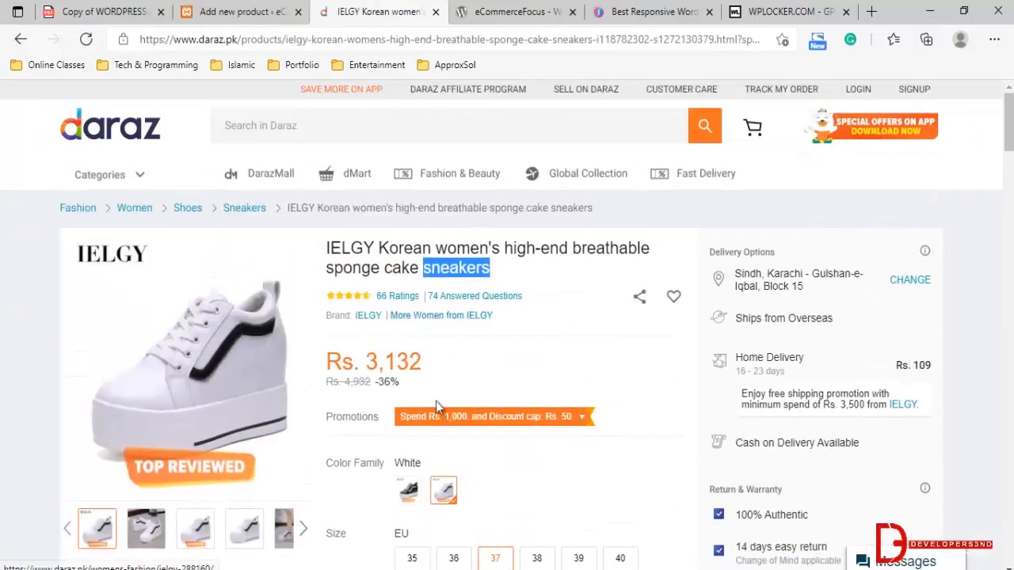
{"action": "scroll", "coordinate": [432, 399], "scroll_direction": "down", "scroll_amount": 3}
{"action": "scroll", "coordinate": [428, 398], "scroll_direction": "down", "scroll_amount": 4}
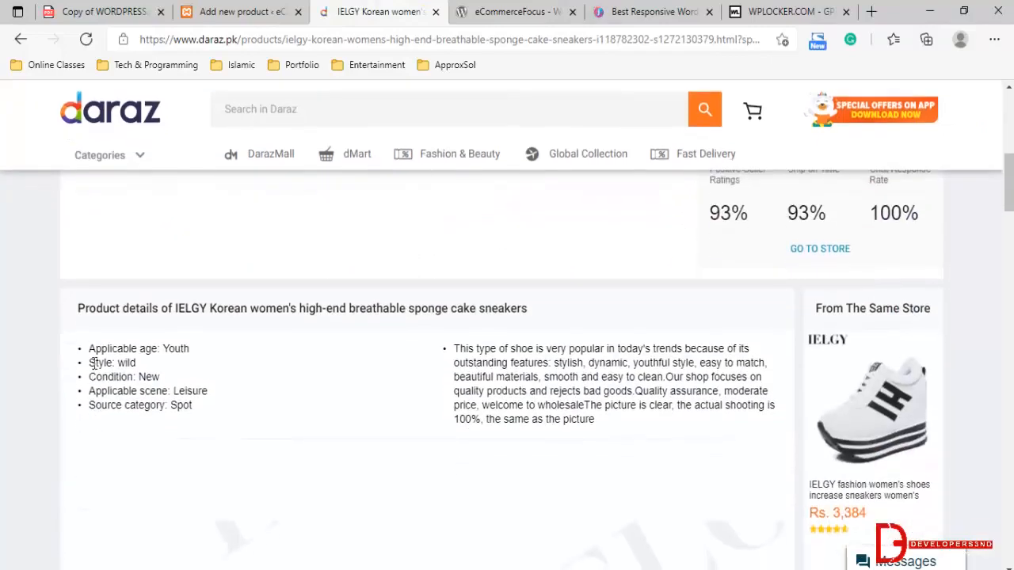
{"action": "left_click_drag", "start_coordinate": [87, 349], "coordinate": [195, 405]}
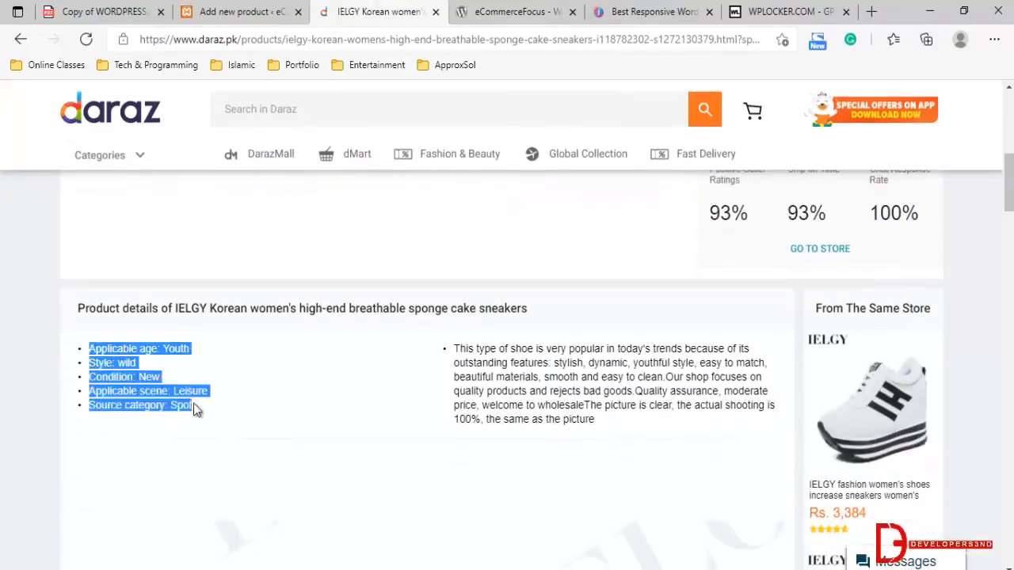
{"action": "left_click", "coordinate": [246, 11]}
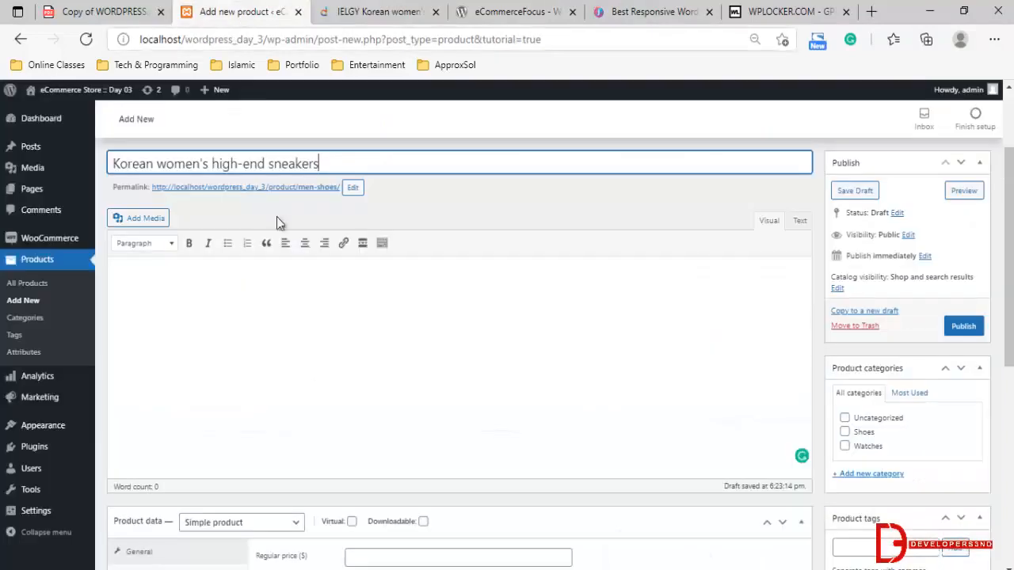
{"action": "left_click", "coordinate": [218, 317]}
{"action": "scroll", "coordinate": [269, 452], "scroll_direction": "down", "scroll_amount": 5}
{"action": "scroll", "coordinate": [286, 475], "scroll_direction": "down", "scroll_amount": 3}
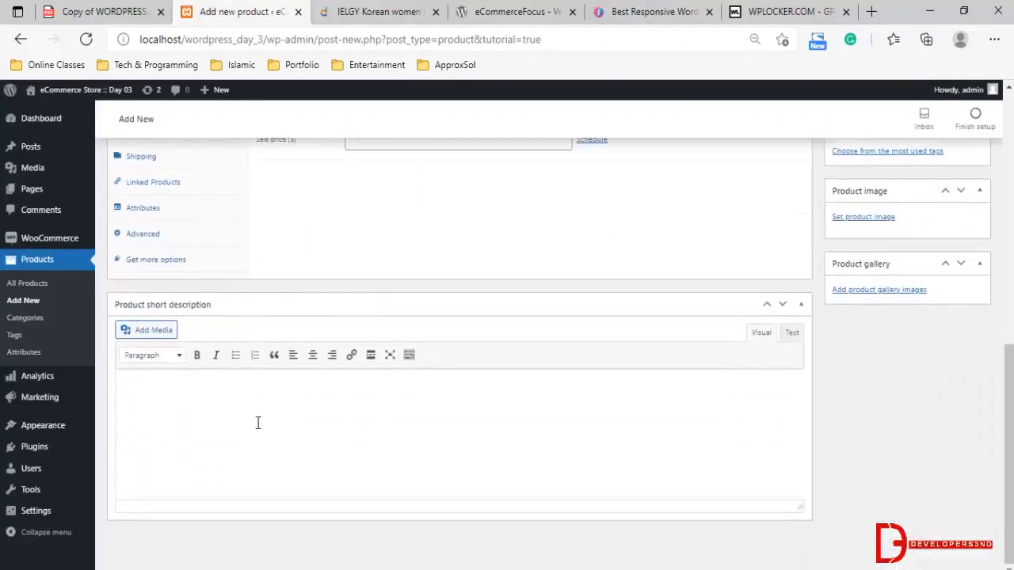
{"action": "left_click", "coordinate": [266, 420]}
{"action": "key", "text": "ctrl+v"}
Copy the listing's "This type of shoe is very popular" paragraph into the main product description and remove its bullet
{"action": "scroll", "coordinate": [273, 444], "scroll_direction": "up", "scroll_amount": 5}
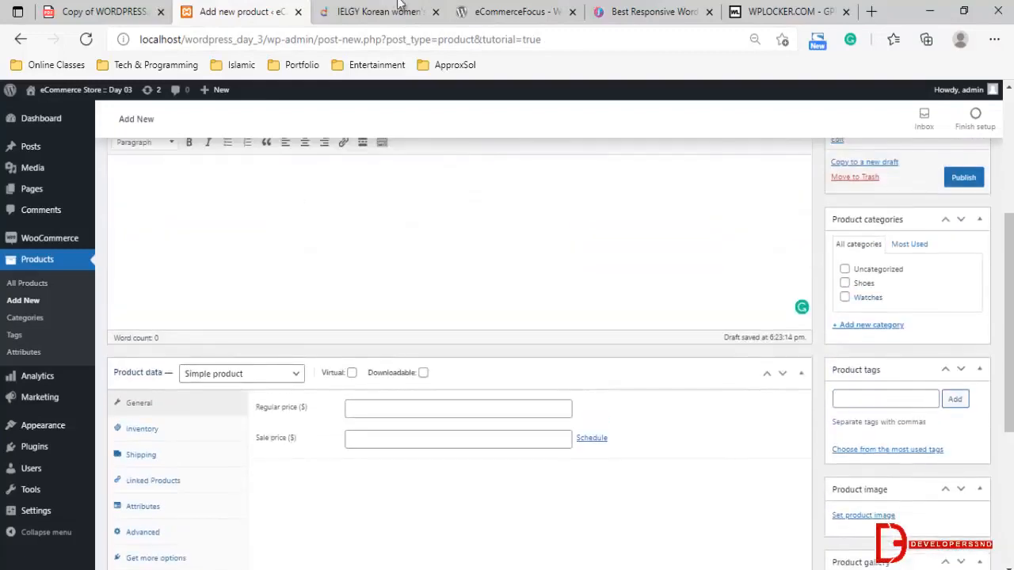
{"action": "left_click", "coordinate": [372, 11]}
{"action": "left_click_drag", "start_coordinate": [454, 348], "coordinate": [599, 420]}
{"action": "key", "text": "ctrl+c"}
{"action": "left_click", "coordinate": [186, 9]}
{"action": "key", "text": "ctrl+v"}
{"action": "scroll", "coordinate": [305, 267], "scroll_direction": "up", "scroll_amount": 2}
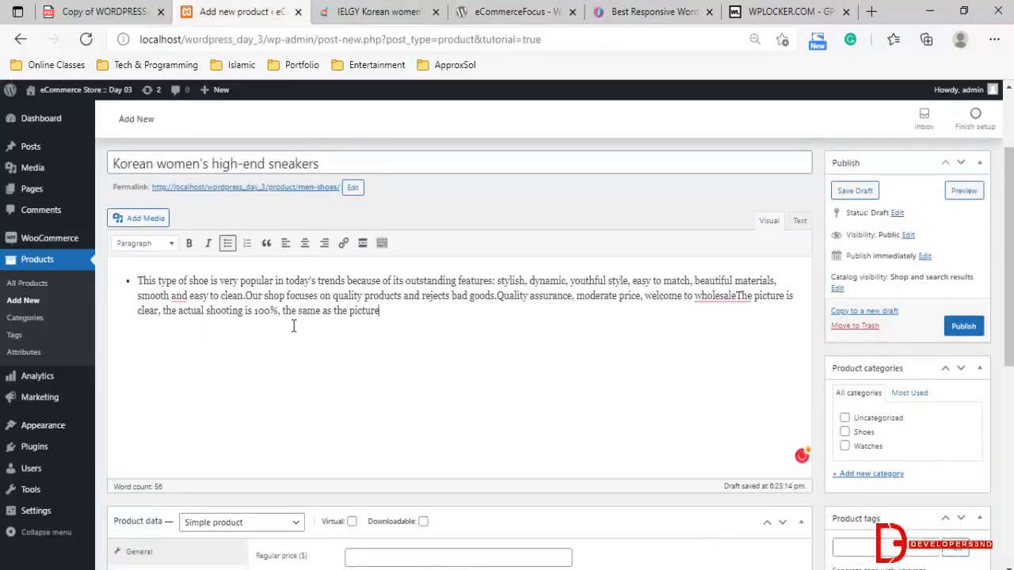
{"action": "key", "text": "BackSpace"}
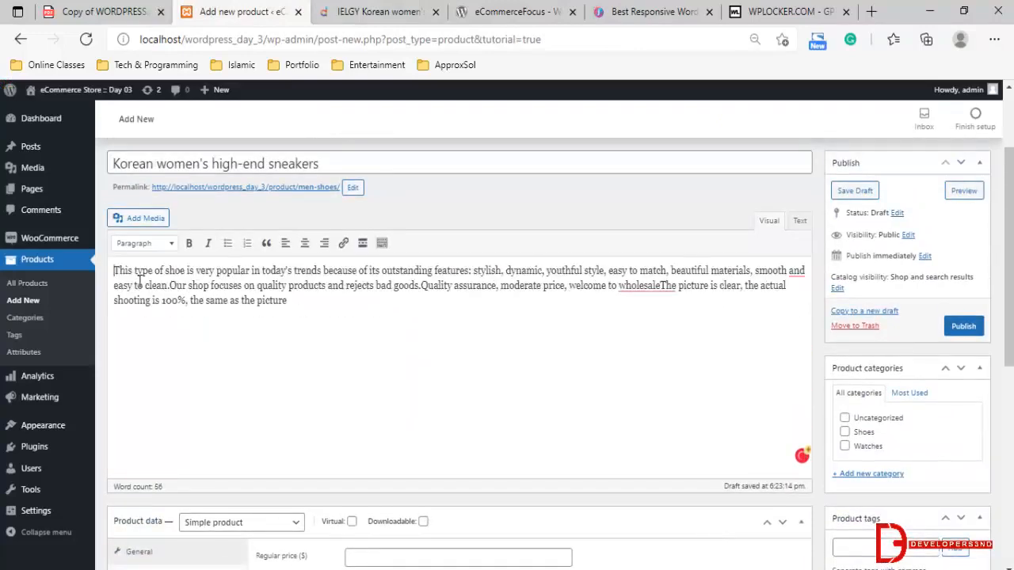
Assign the product to the Shoes category
{"action": "scroll", "coordinate": [385, 357], "scroll_direction": "up", "scroll_amount": 2}
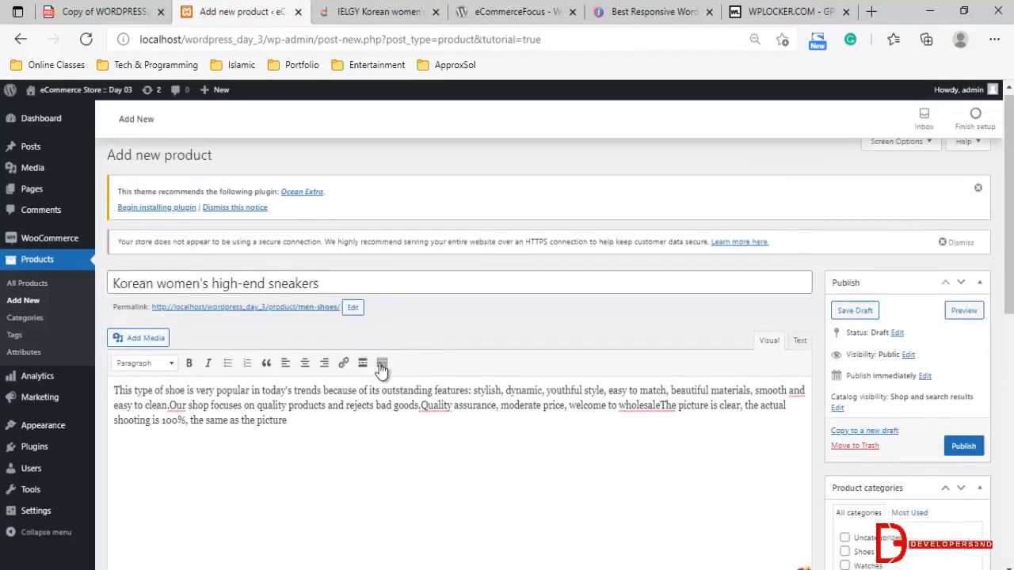
{"action": "scroll", "coordinate": [778, 366], "scroll_direction": "down", "scroll_amount": 2}
{"action": "scroll", "coordinate": [847, 352], "scroll_direction": "down", "scroll_amount": 1}
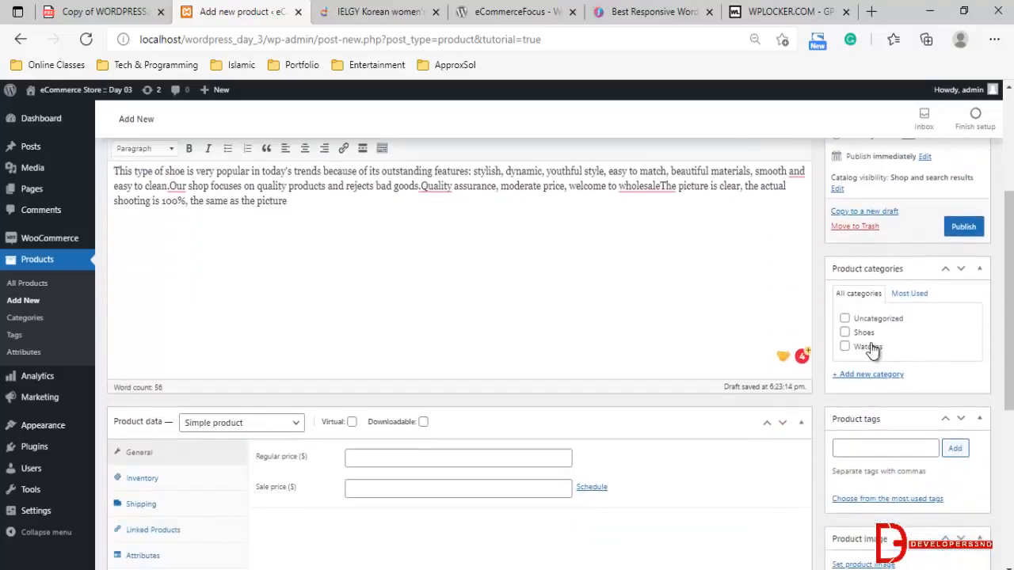
{"action": "left_click", "coordinate": [844, 333]}
{"action": "scroll", "coordinate": [886, 412], "scroll_direction": "down", "scroll_amount": 2}
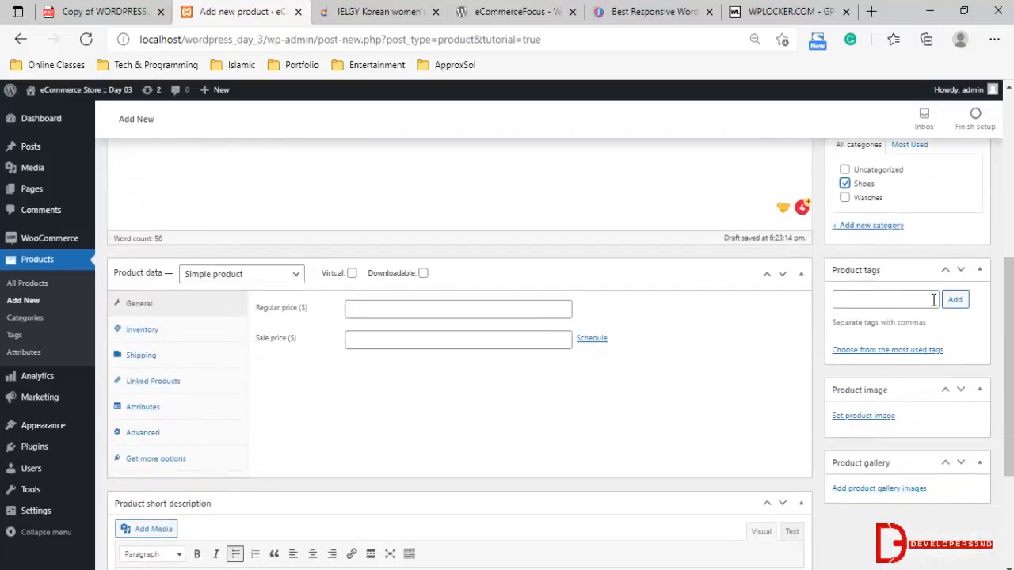
Check the most used product tags and add the tag "Man shoes" to the product
{"action": "left_click", "coordinate": [882, 299]}
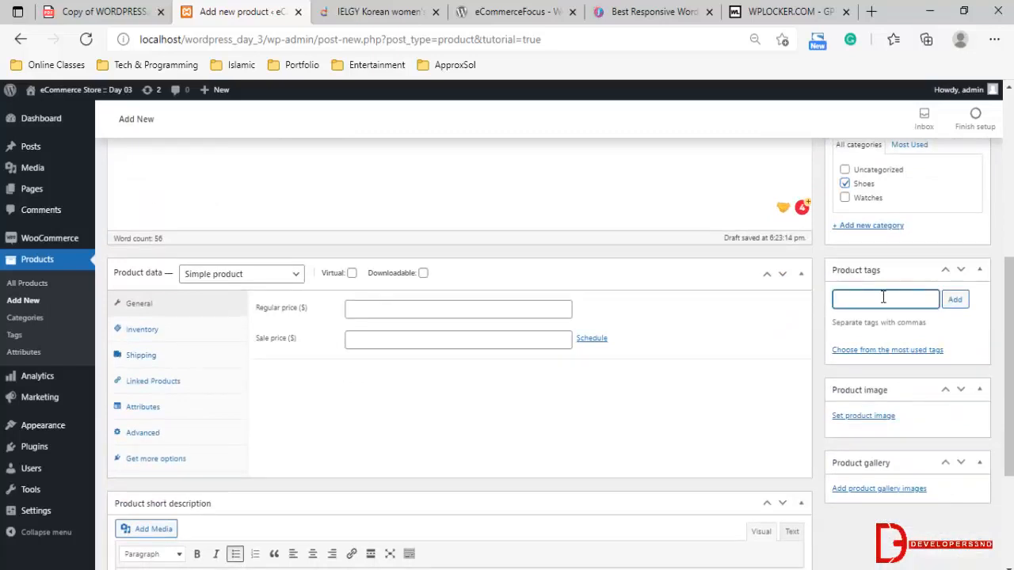
{"action": "left_click", "coordinate": [899, 350]}
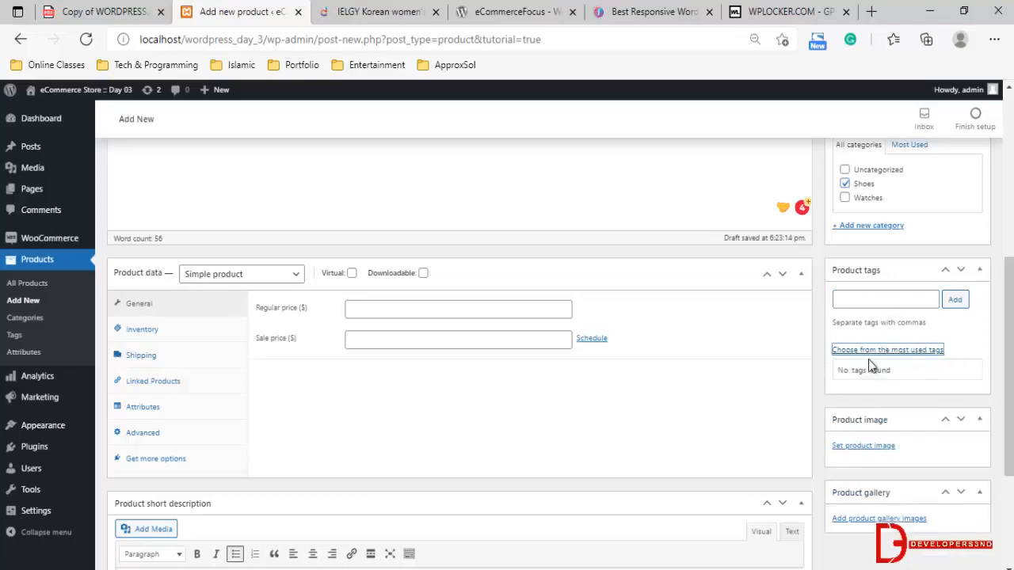
{"action": "double_click", "coordinate": [876, 371]}
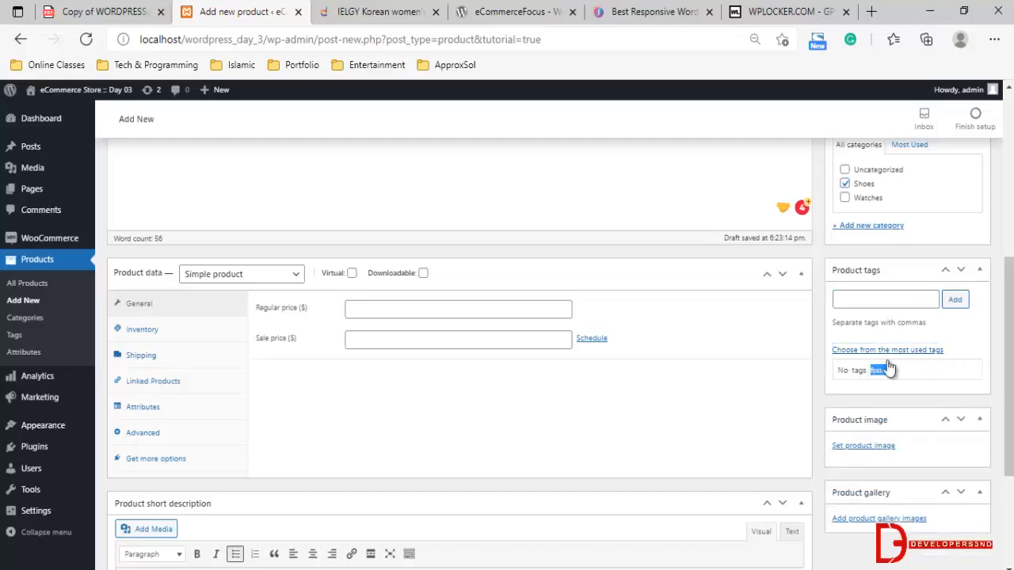
{"action": "left_click", "coordinate": [880, 299]}
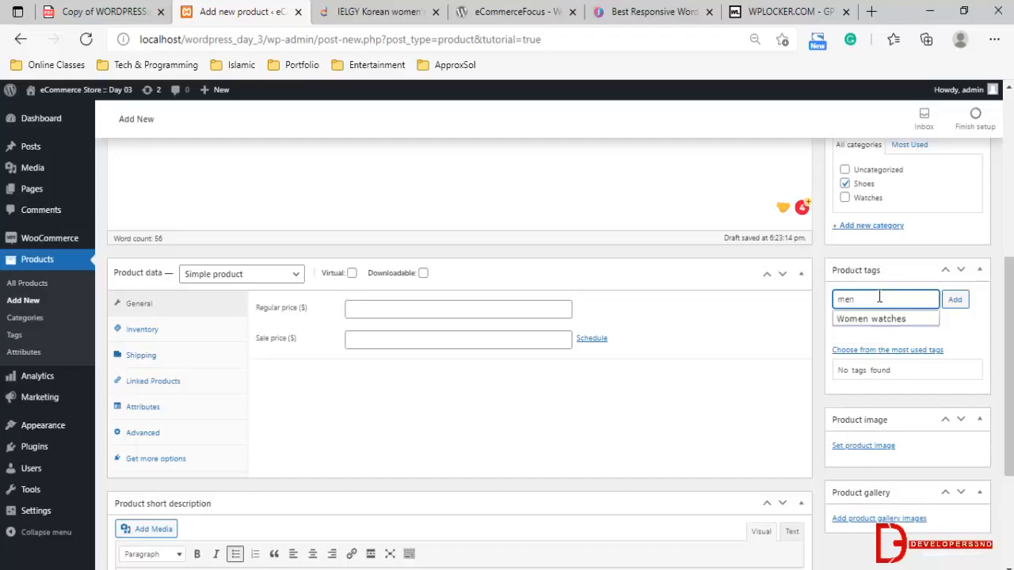
{"action": "left_click_drag", "start_coordinate": [863, 300], "coordinate": [831, 306]}
{"action": "type", "text": "man"}
{"action": "left_click", "coordinate": [871, 319]}
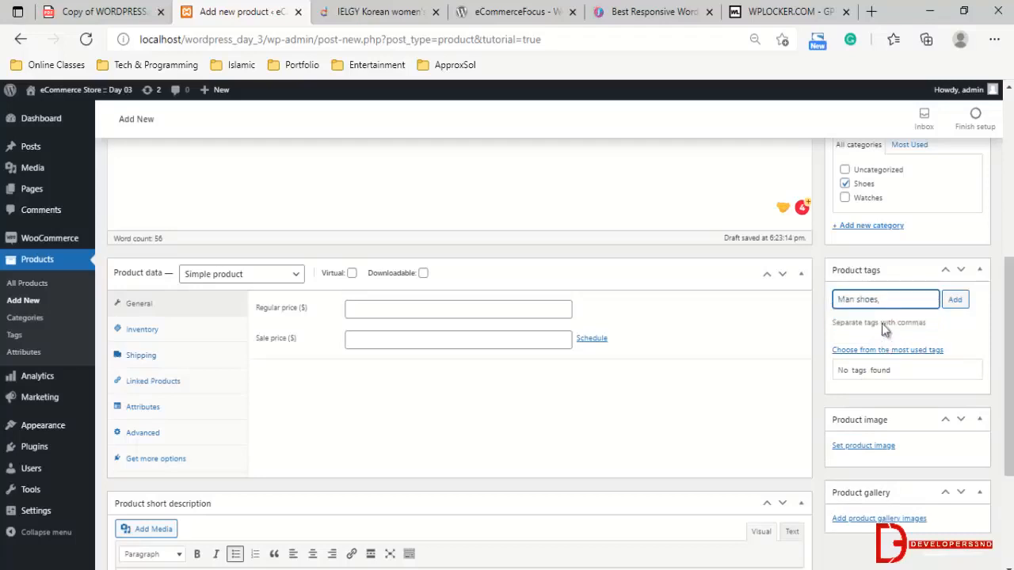
{"action": "left_click", "coordinate": [955, 300]}
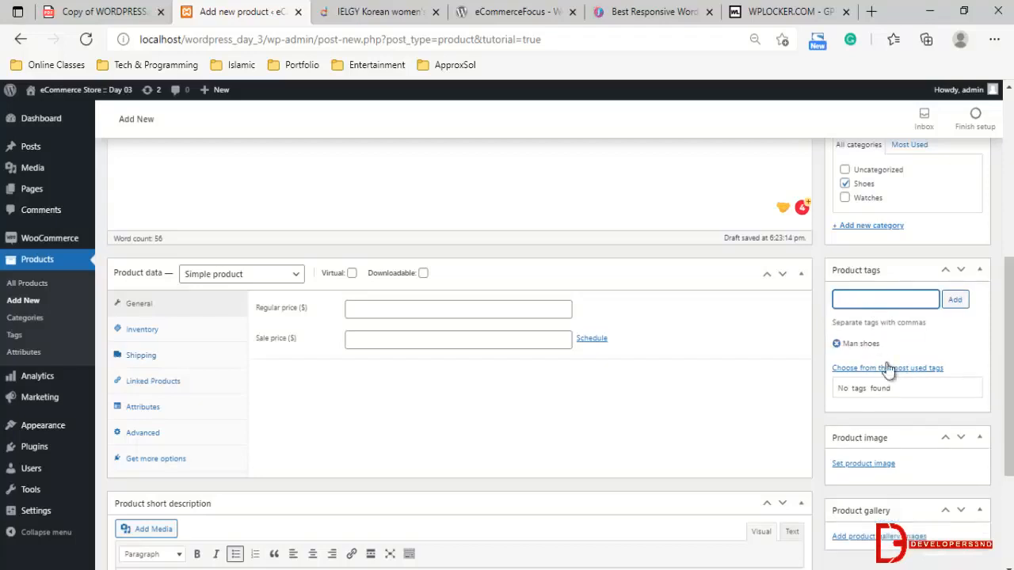
Examine the product image and gallery options, and compare them with the photos in the Daraz shoe results and IELGY sneakers listing
{"action": "scroll", "coordinate": [827, 392], "scroll_direction": "down", "scroll_amount": 2}
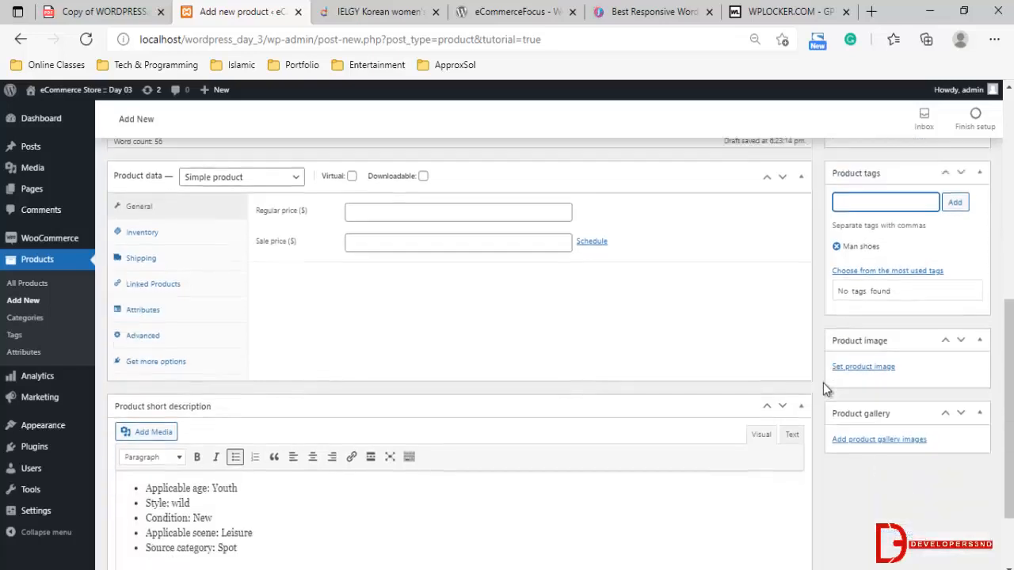
{"action": "scroll", "coordinate": [869, 324], "scroll_direction": "up", "scroll_amount": 1}
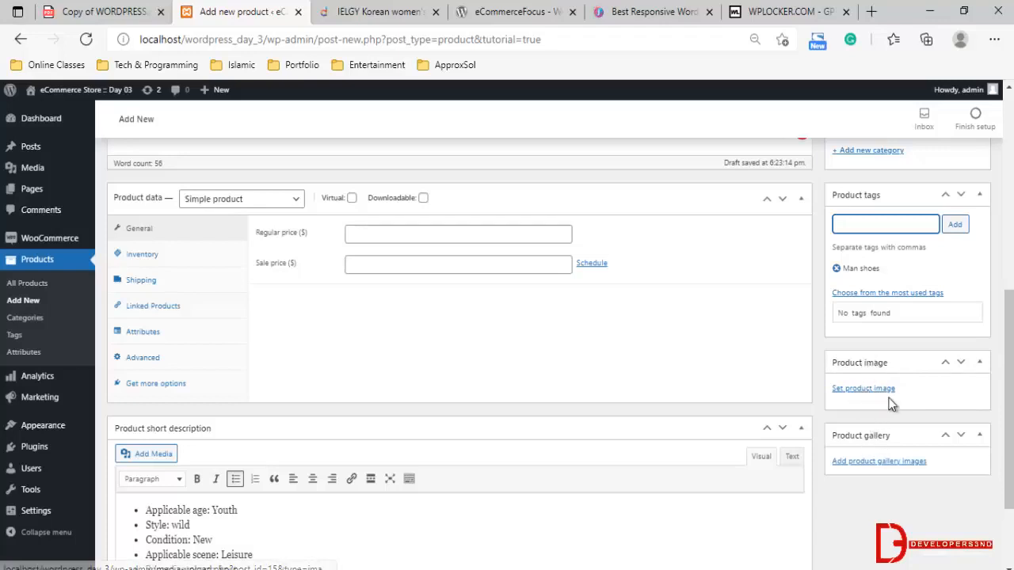
{"action": "key", "text": "ctrl+plus"}
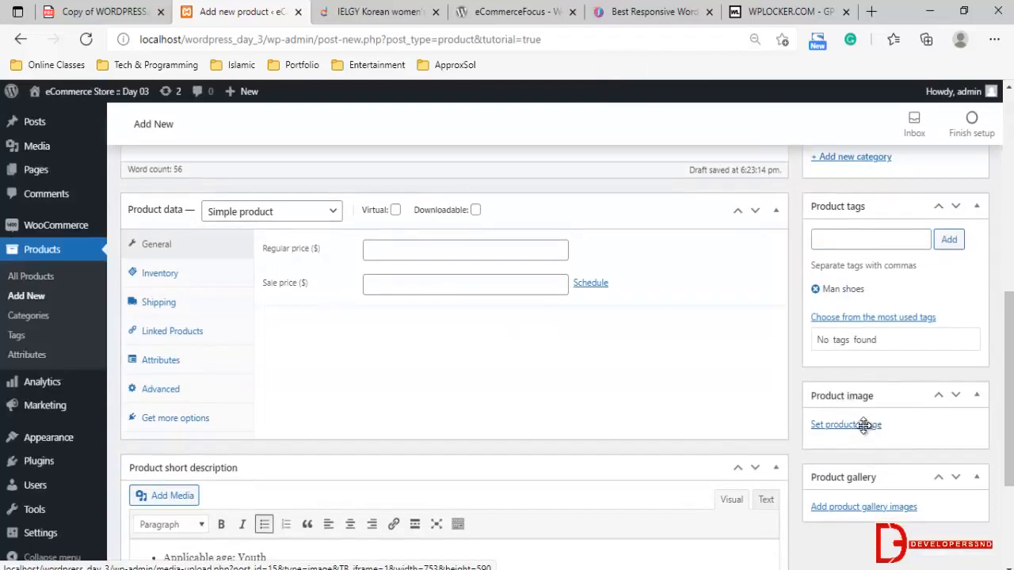
{"action": "scroll", "coordinate": [868, 433], "scroll_direction": "down", "scroll_amount": 2}
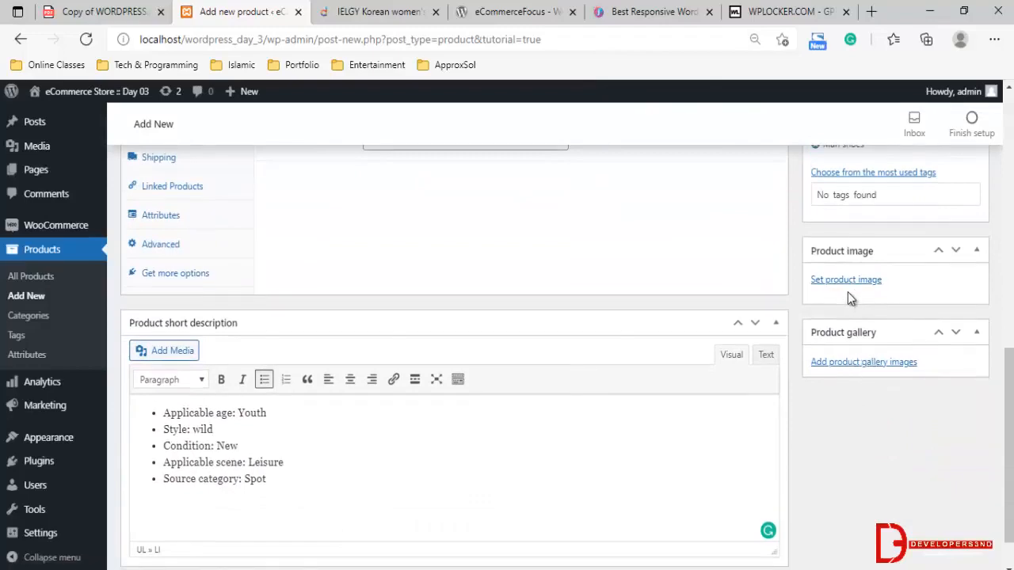
{"action": "left_click", "coordinate": [456, 11]}
{"action": "left_click", "coordinate": [411, 11]}
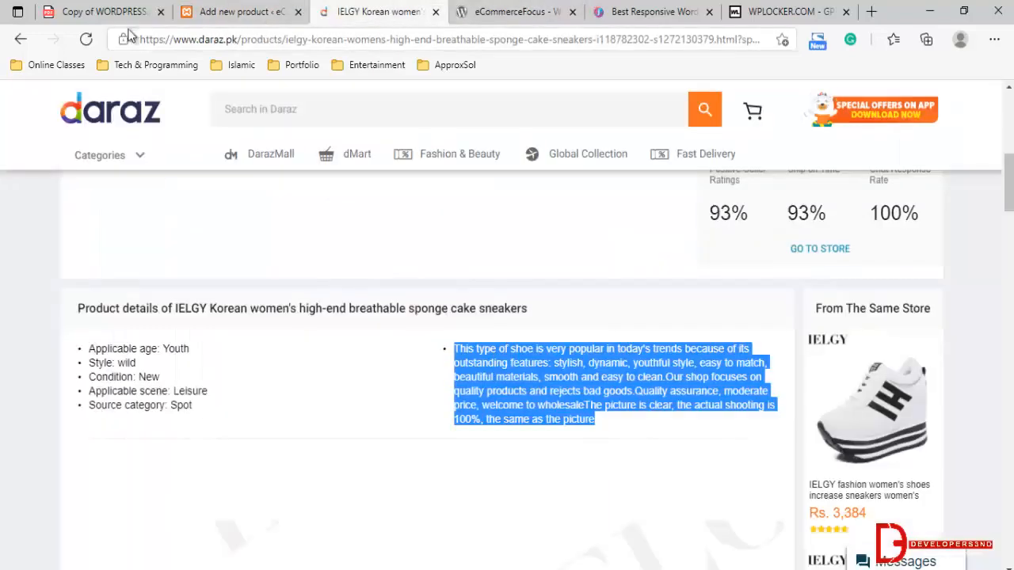
{"action": "left_click", "coordinate": [26, 39]}
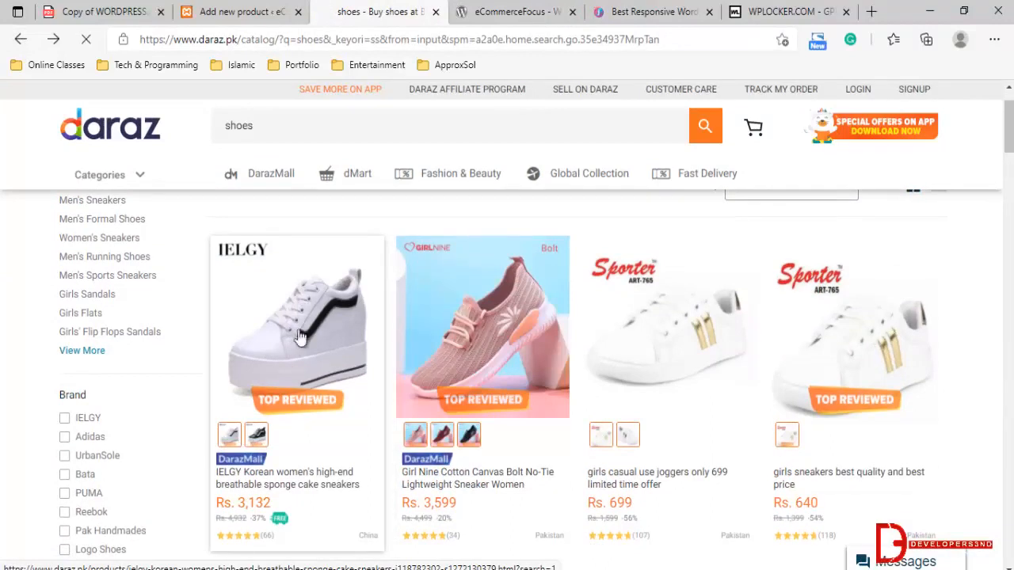
{"action": "left_click", "coordinate": [292, 369]}
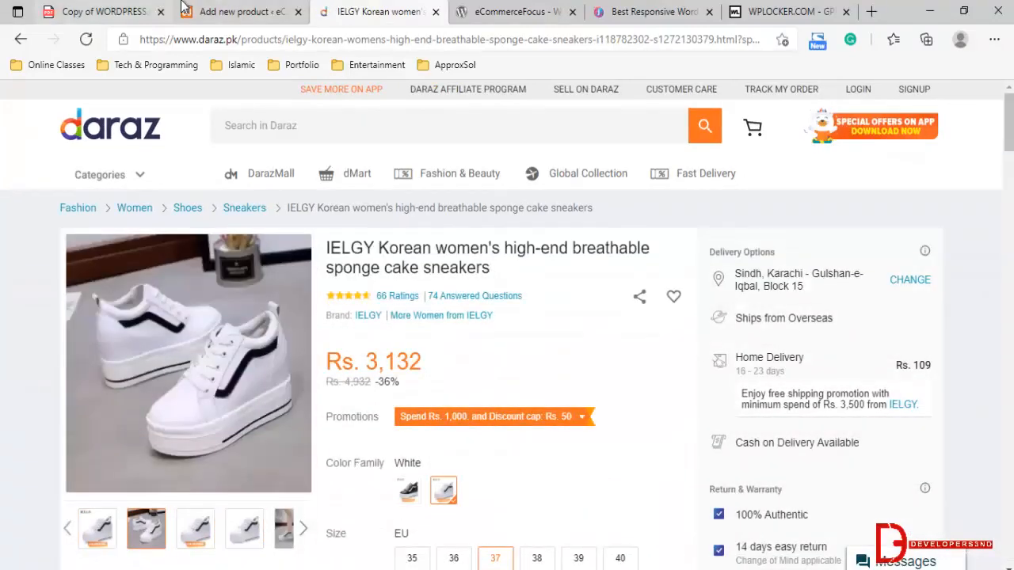
Start setting the product image and upload banner2.jpg from the Sprystore-Starter assets/images folder to the media library
{"action": "left_click", "coordinate": [238, 11]}
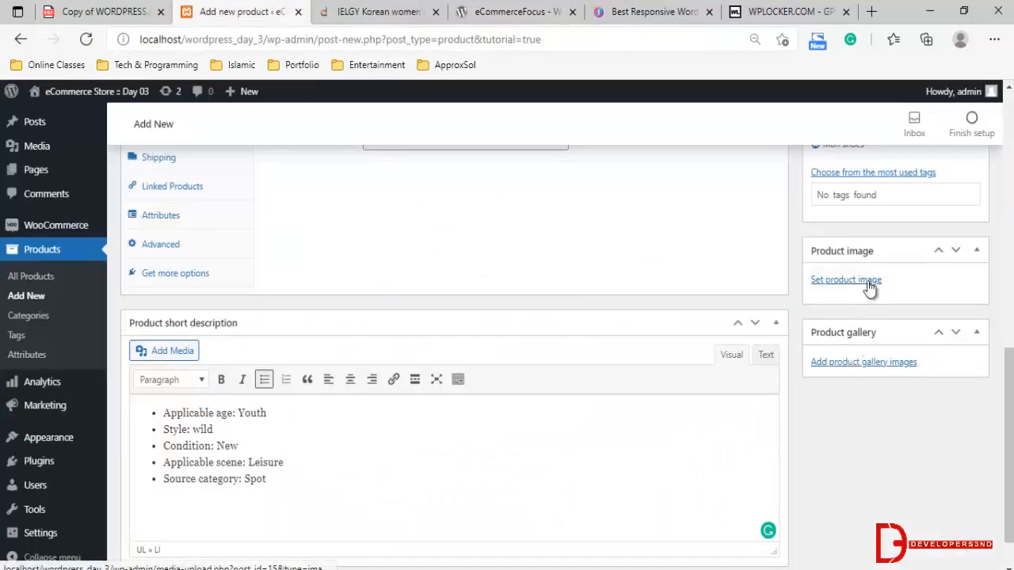
{"action": "left_click", "coordinate": [842, 283]}
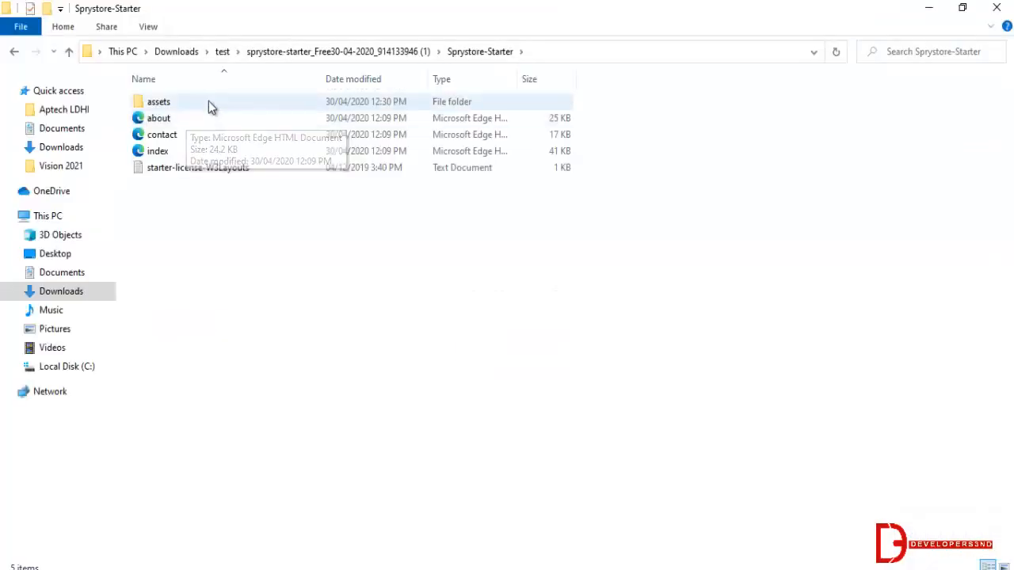
{"action": "double_click", "coordinate": [208, 102]}
{"action": "left_click", "coordinate": [182, 135]}
{"action": "key", "text": "Return"}
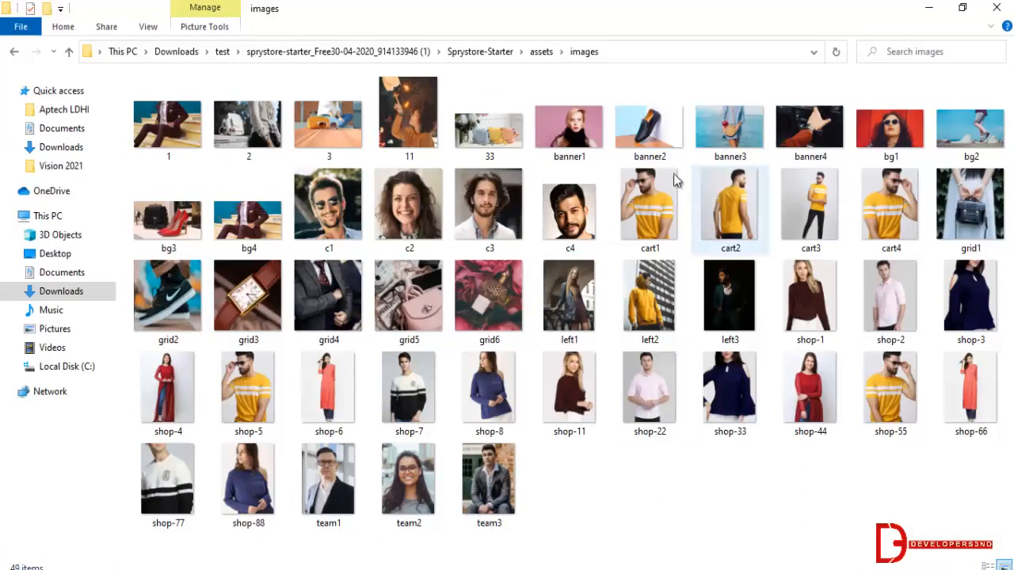
{"action": "left_click_drag", "start_coordinate": [654, 137], "coordinate": [440, 428]}
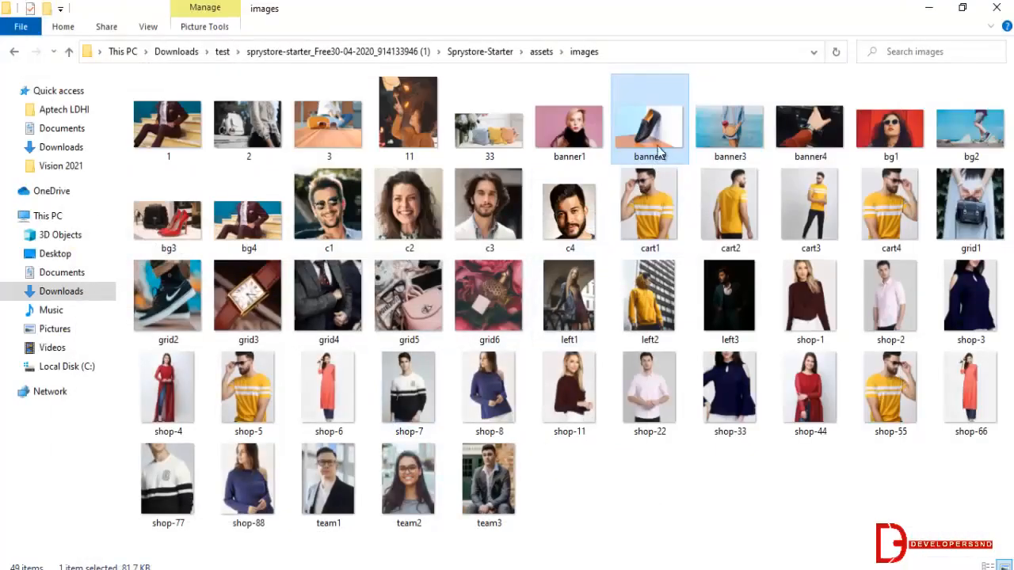
{"action": "left_click_drag", "start_coordinate": [662, 146], "coordinate": [170, 538]}
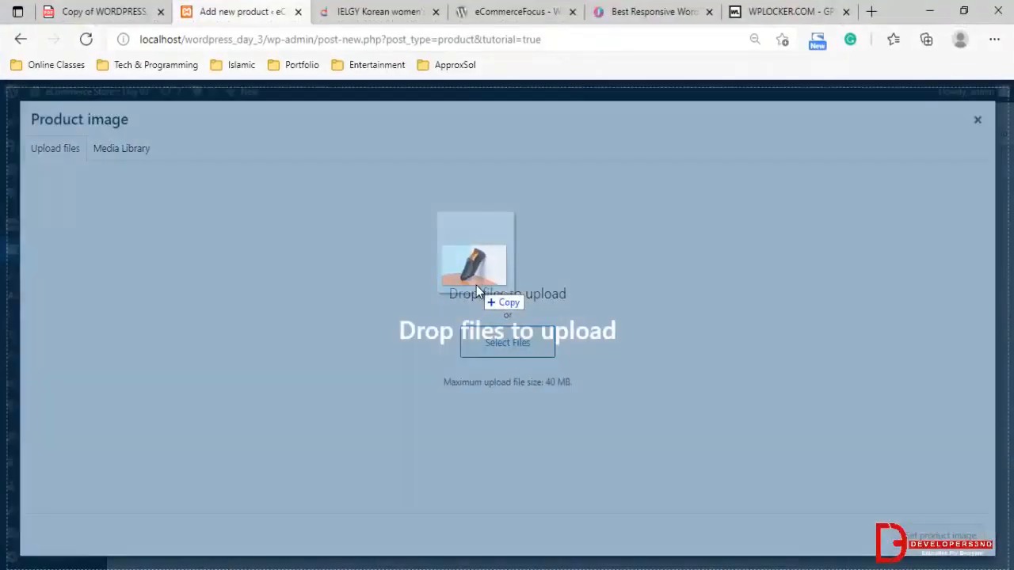
{"action": "left_click_drag", "start_coordinate": [476, 285], "coordinate": [476, 286]}
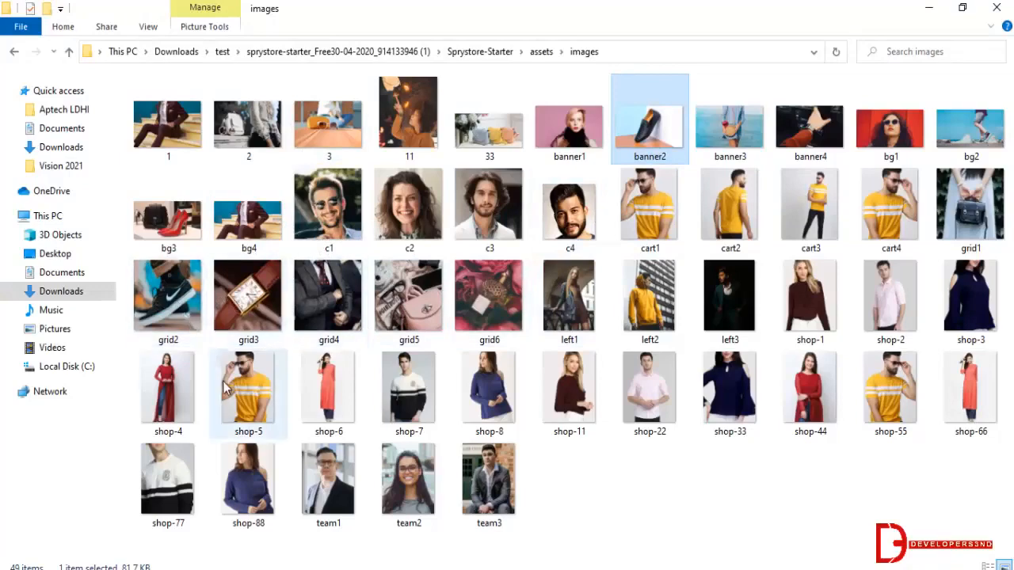
Upload grid2.jpg and grid3.jpg from the images folder to the media library and close the folder window
{"action": "left_click_drag", "start_coordinate": [181, 306], "coordinate": [396, 341]}
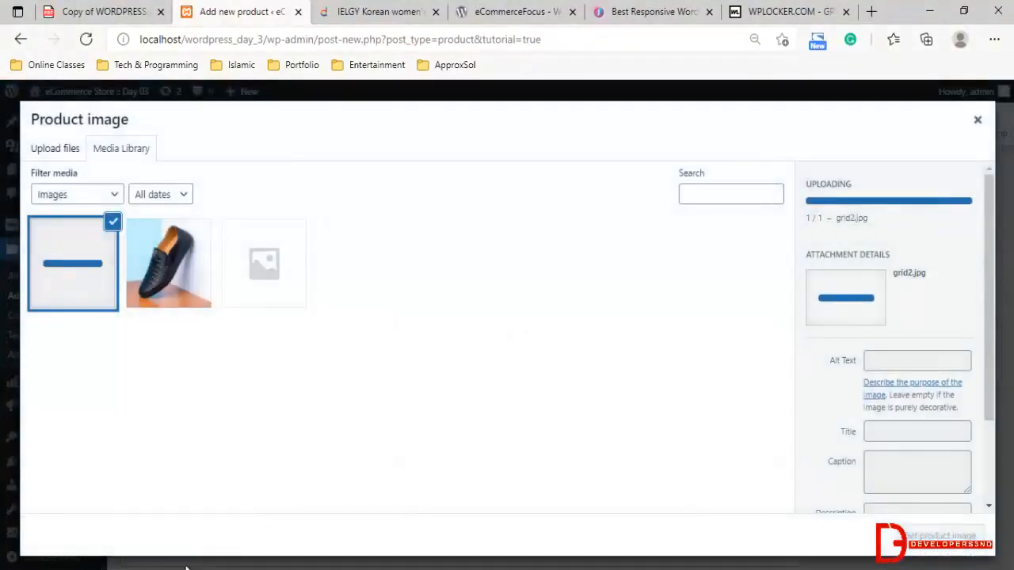
{"action": "key", "text": "alt+Tab"}
{"action": "left_click_drag", "start_coordinate": [263, 326], "coordinate": [203, 325]}
{"action": "key", "text": "alt+Tab"}
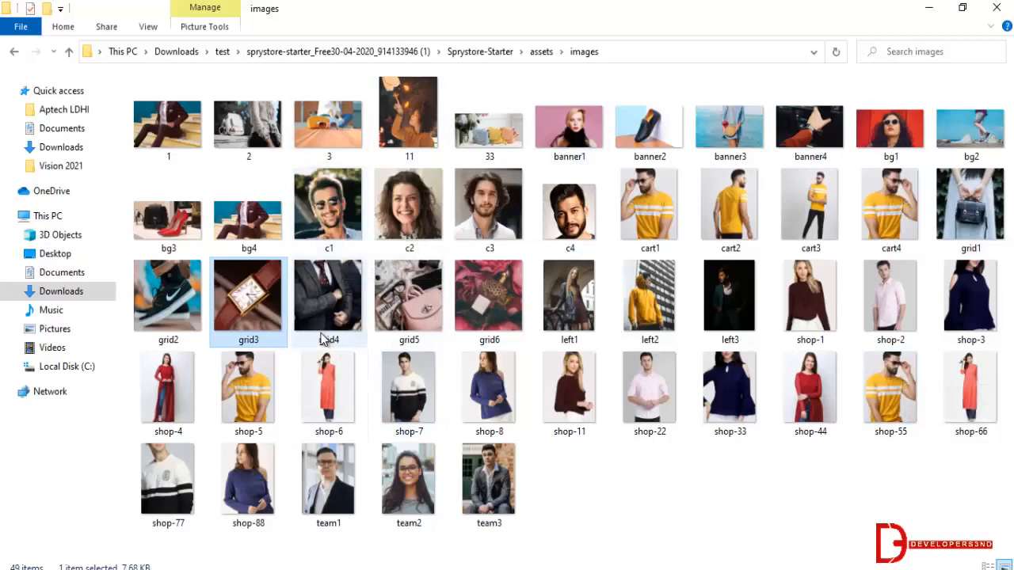
{"action": "left_click", "coordinate": [576, 483]}
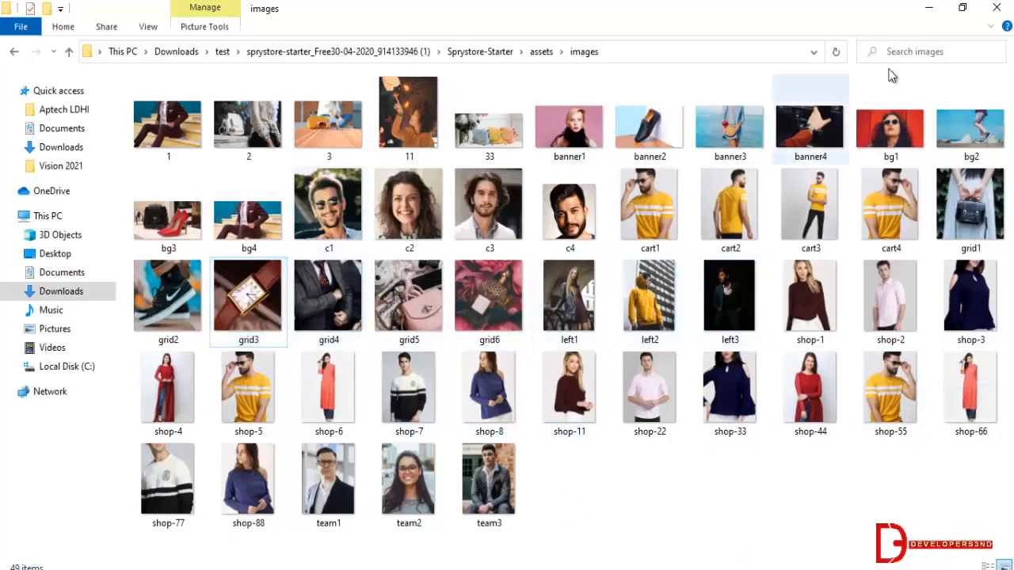
{"action": "left_click", "coordinate": [996, 8]}
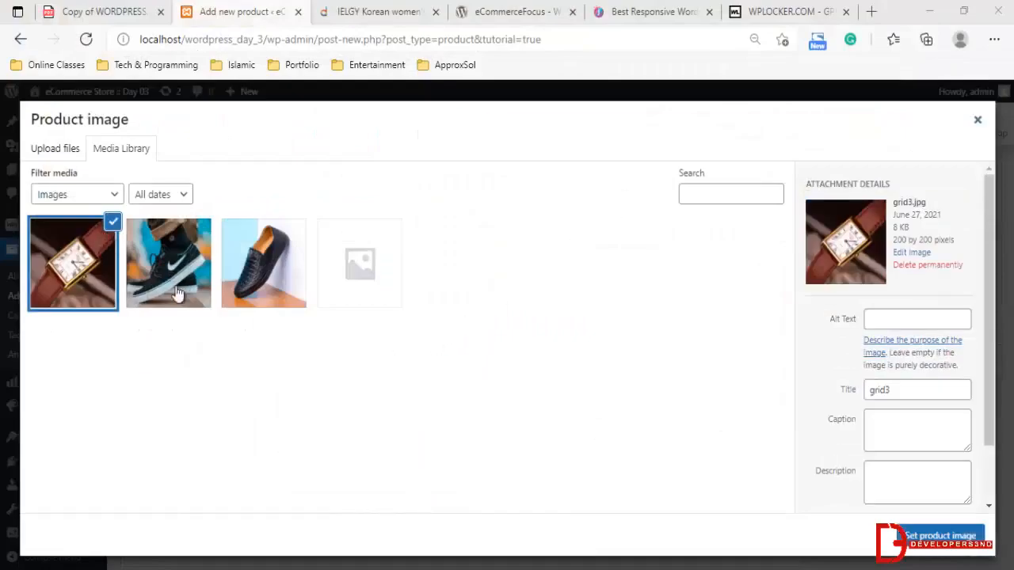
Set the grid2 black sneaker photo as the product image
{"action": "left_click", "coordinate": [251, 259]}
{"action": "left_click", "coordinate": [162, 239]}
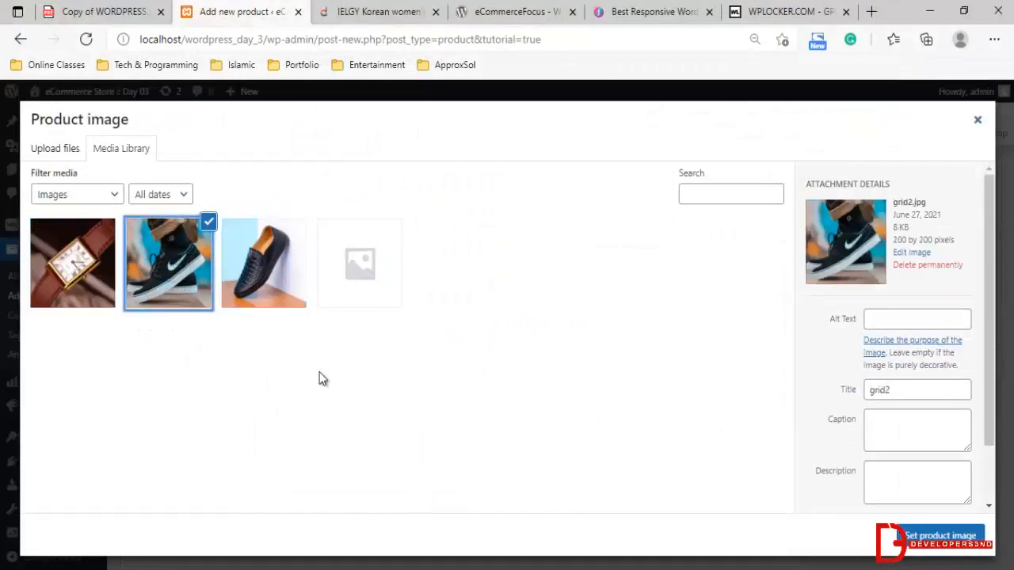
{"action": "left_click", "coordinate": [894, 536]}
Add the banner2 black loafer photo to the product gallery
{"action": "scroll", "coordinate": [344, 355], "scroll_direction": "down", "scroll_amount": 1}
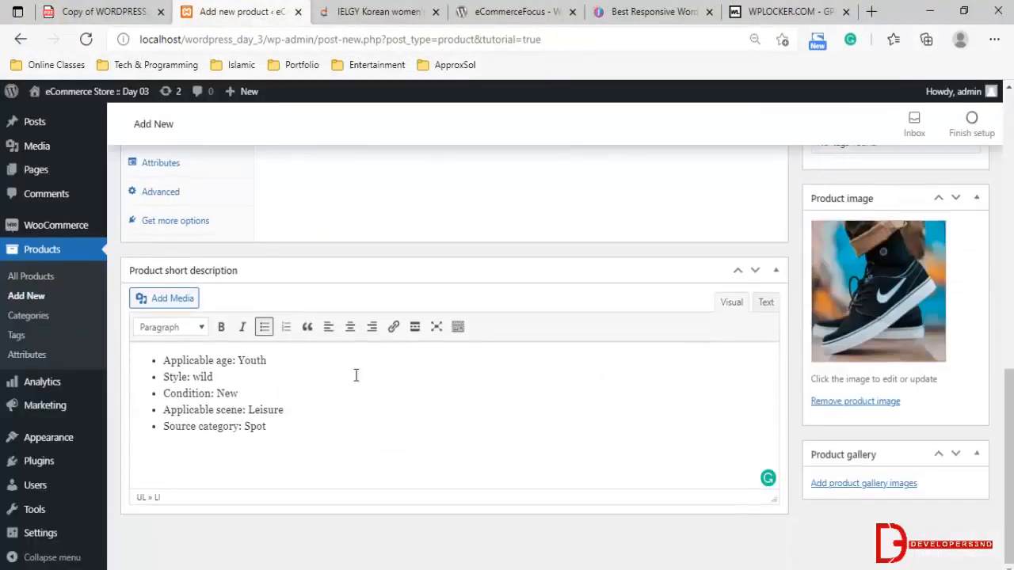
{"action": "left_click", "coordinate": [844, 484]}
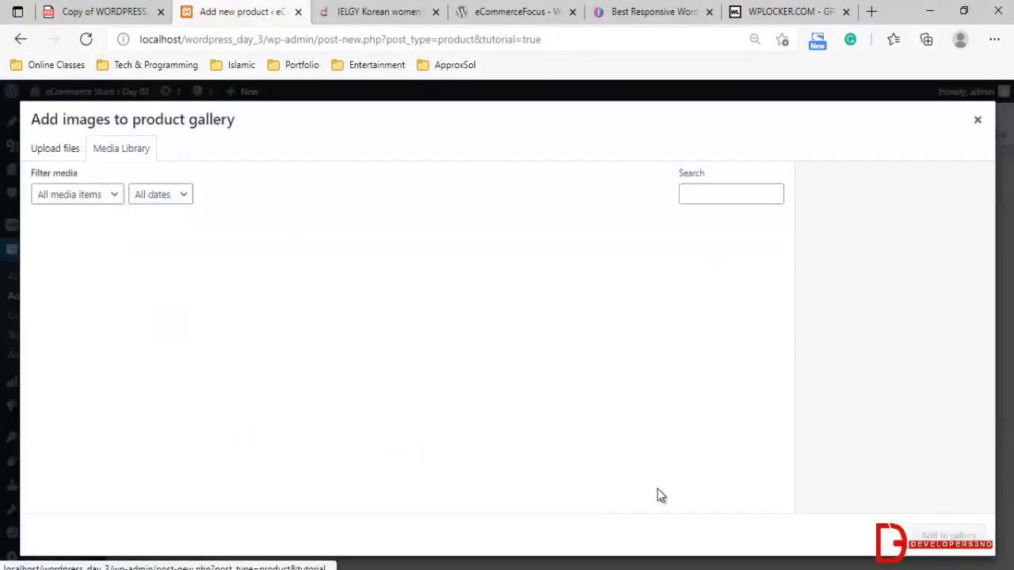
{"action": "left_click", "coordinate": [149, 286]}
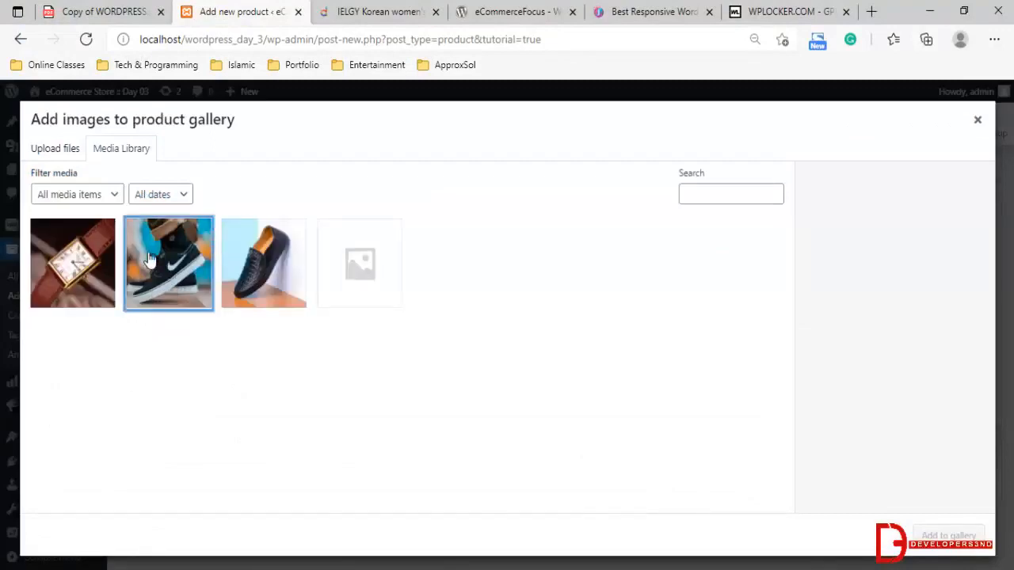
{"action": "left_click", "coordinate": [261, 277]}
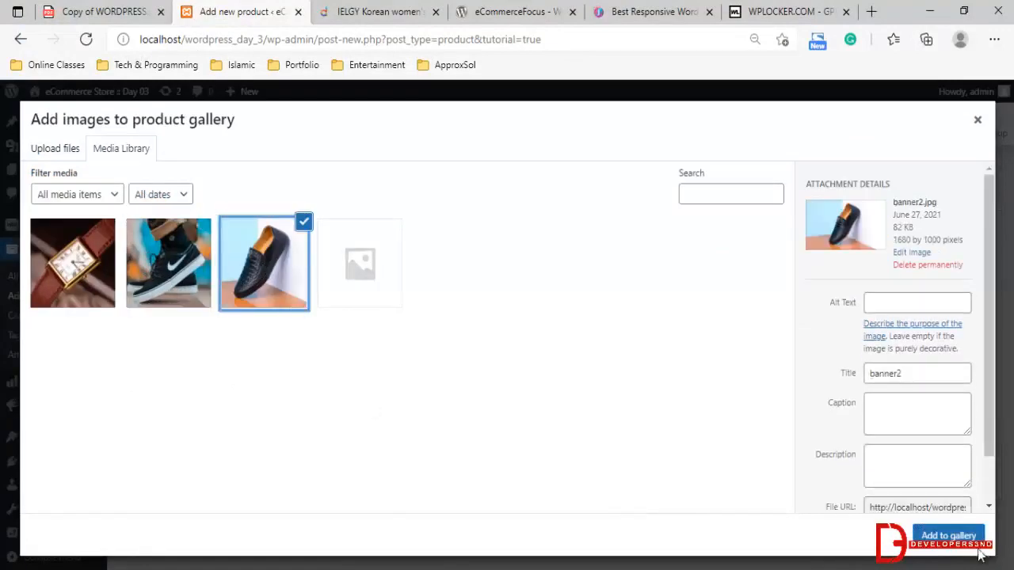
{"action": "left_click", "coordinate": [950, 535]}
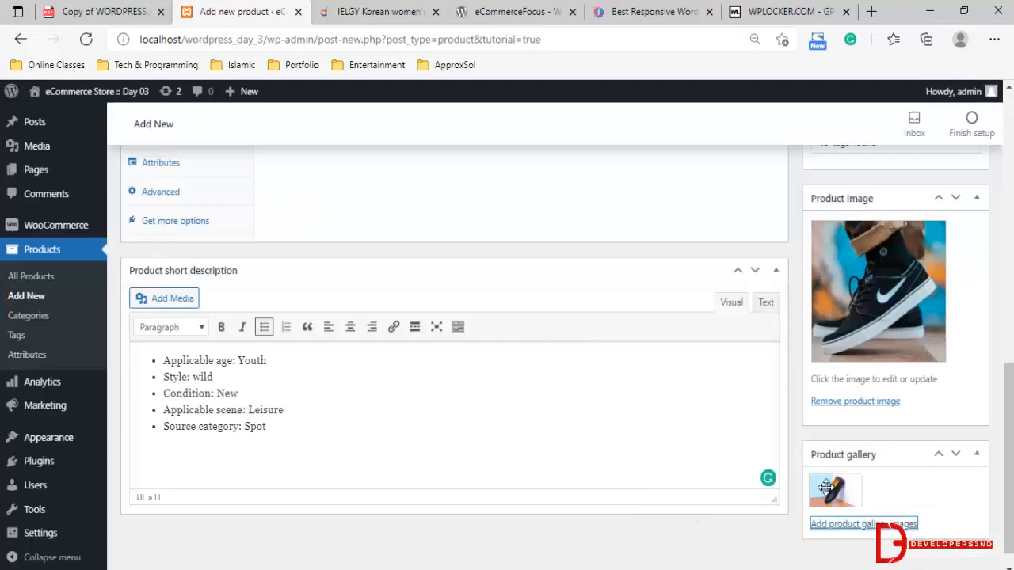
{"action": "scroll", "coordinate": [849, 507], "scroll_direction": "down", "scroll_amount": 1}
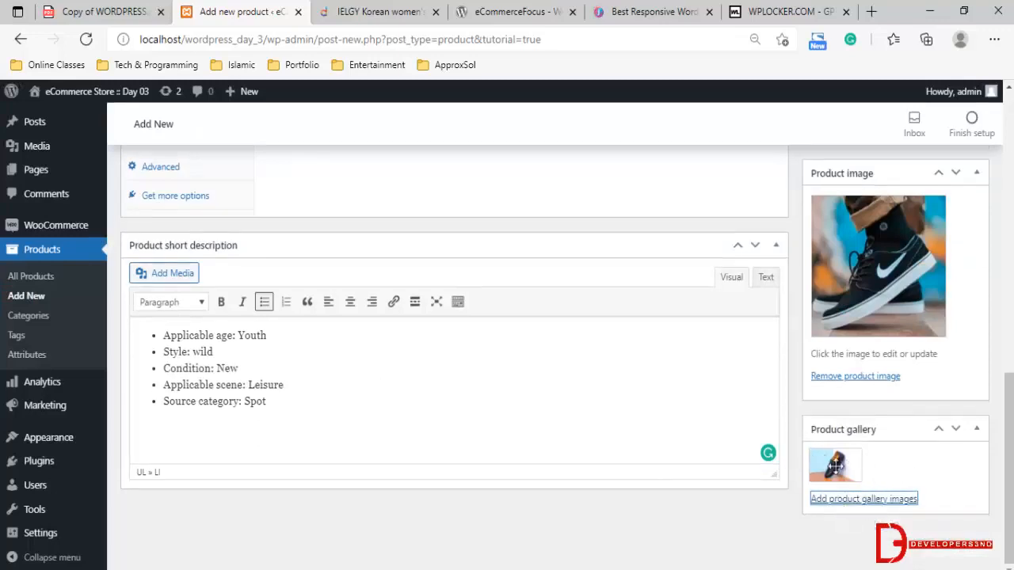
{"action": "left_click", "coordinate": [859, 499]}
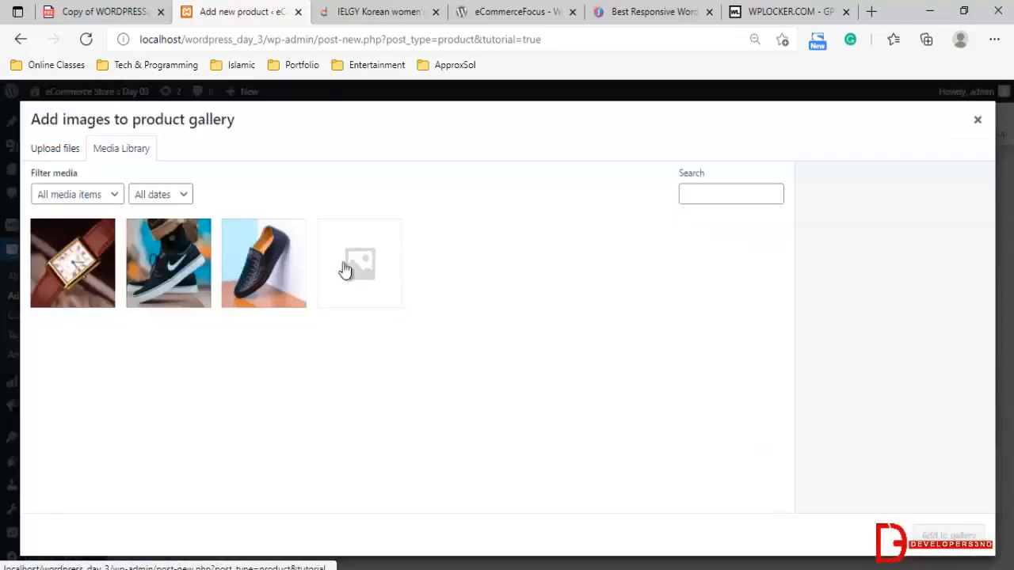
{"action": "left_click", "coordinate": [204, 264]}
{"action": "left_click", "coordinate": [252, 265]}
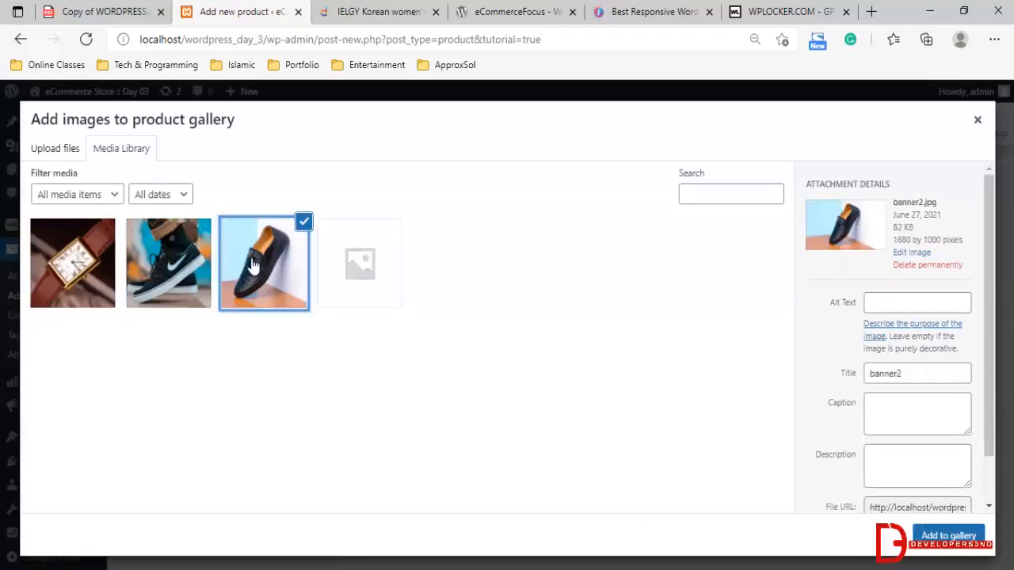
{"action": "left_click", "coordinate": [943, 535]}
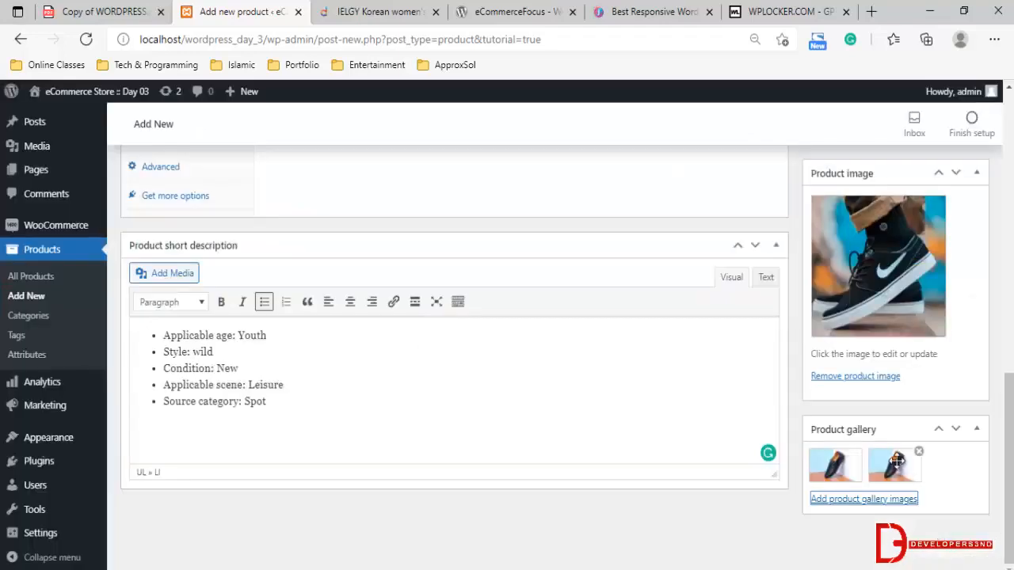
{"action": "left_click", "coordinate": [919, 452]}
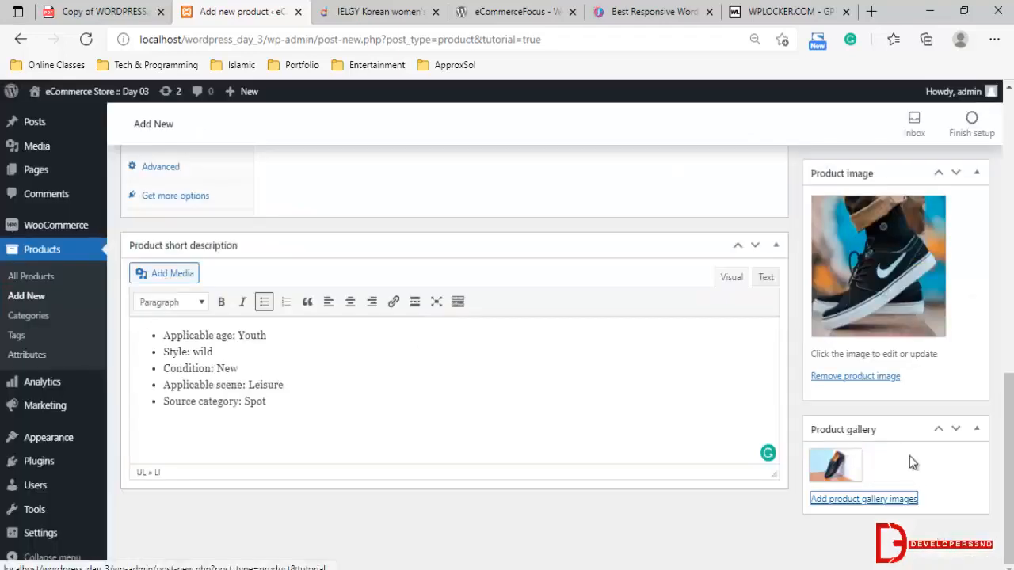
Add the grid2 sneaker photo to the product gallery as a second image
{"action": "left_click", "coordinate": [863, 499]}
{"action": "left_click", "coordinate": [190, 269]}
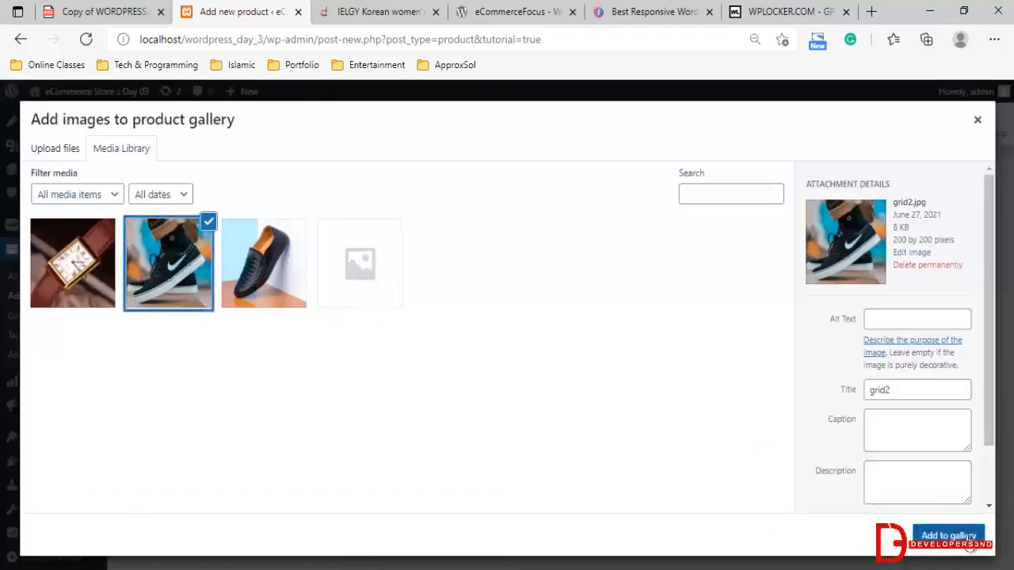
{"action": "left_click", "coordinate": [968, 539]}
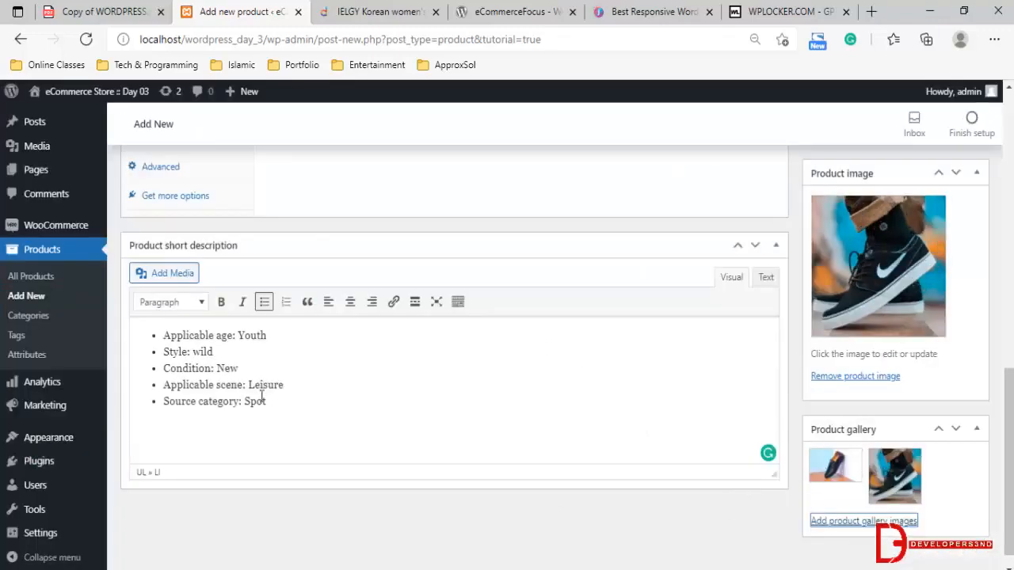
Review the product form and examine which product types are available in the product data section
{"action": "scroll", "coordinate": [261, 396], "scroll_direction": "up", "scroll_amount": 4}
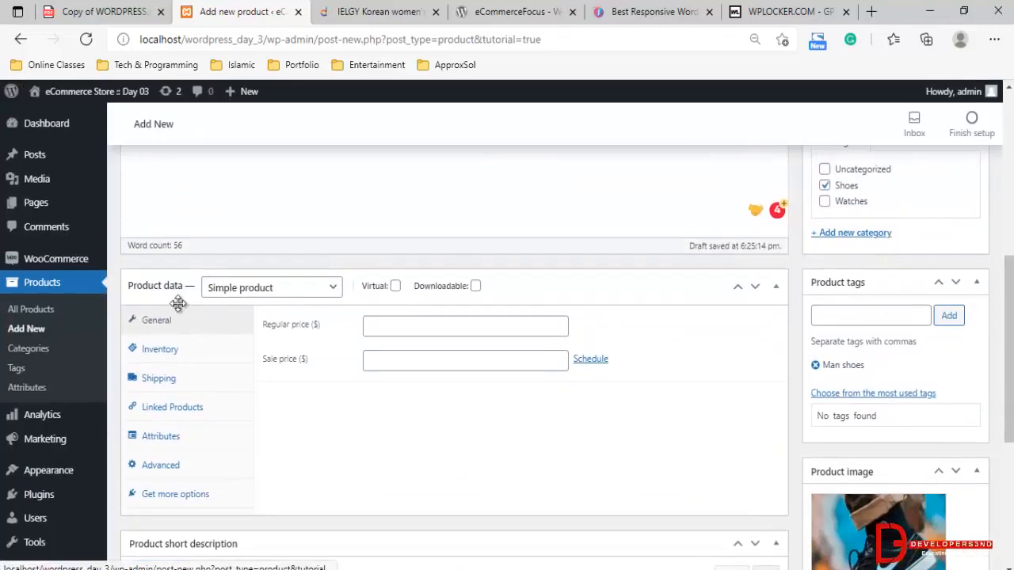
{"action": "scroll", "coordinate": [495, 433], "scroll_direction": "up", "scroll_amount": 2}
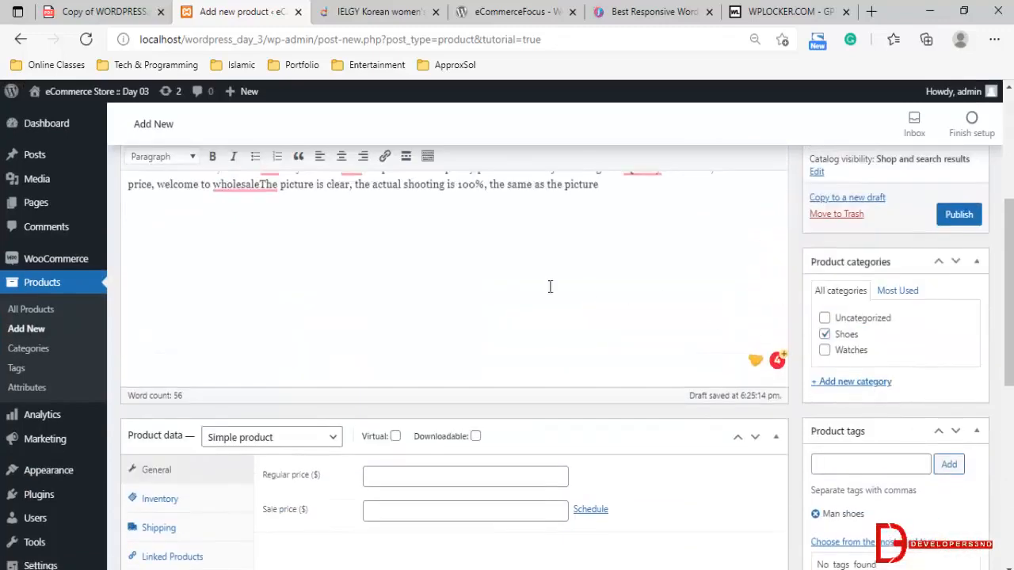
{"action": "scroll", "coordinate": [554, 289], "scroll_direction": "up", "scroll_amount": 1}
{"action": "scroll", "coordinate": [461, 330], "scroll_direction": "down", "scroll_amount": 3}
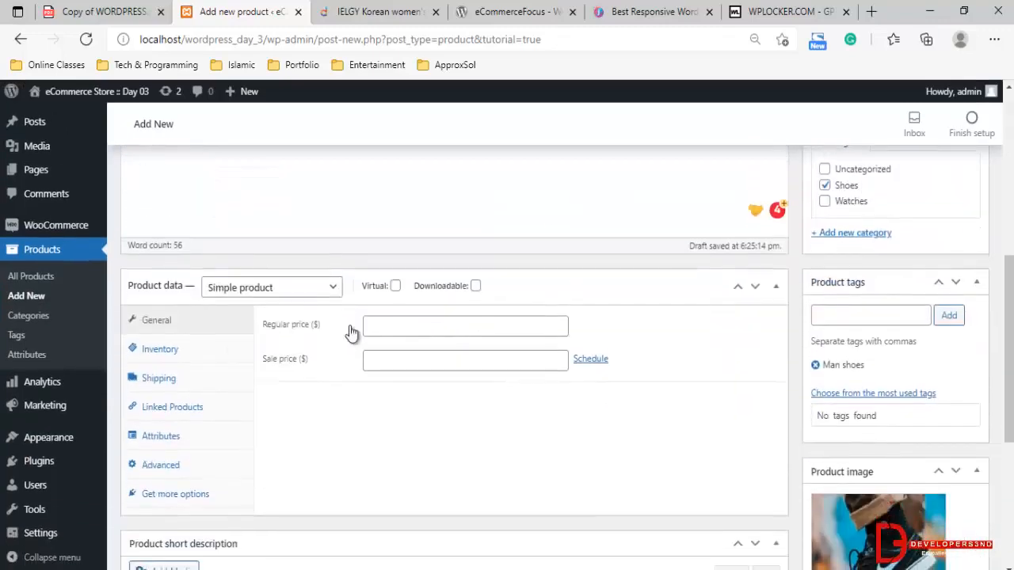
{"action": "scroll", "coordinate": [226, 289], "scroll_direction": "down", "scroll_amount": 1}
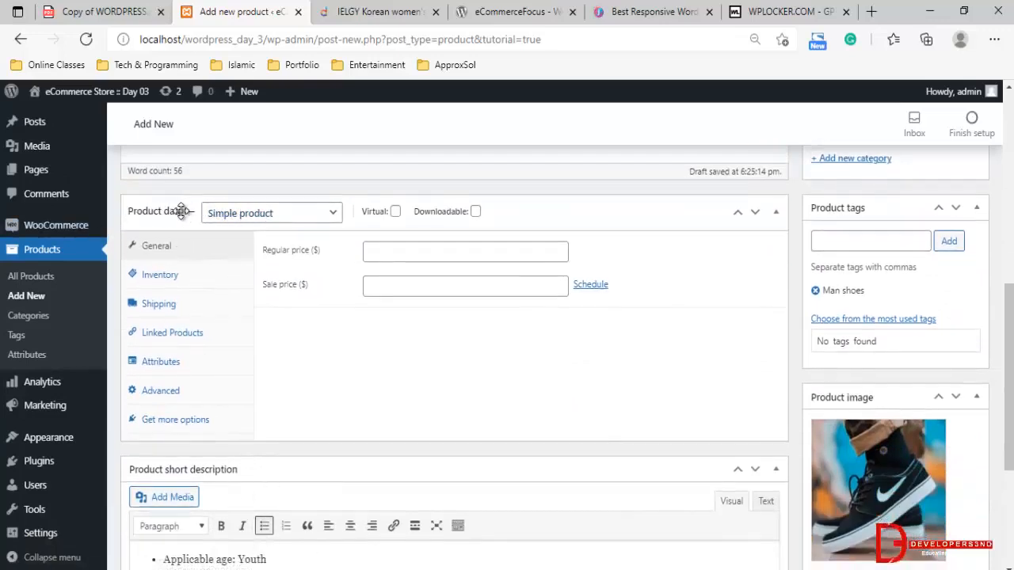
{"action": "left_click", "coordinate": [248, 223]}
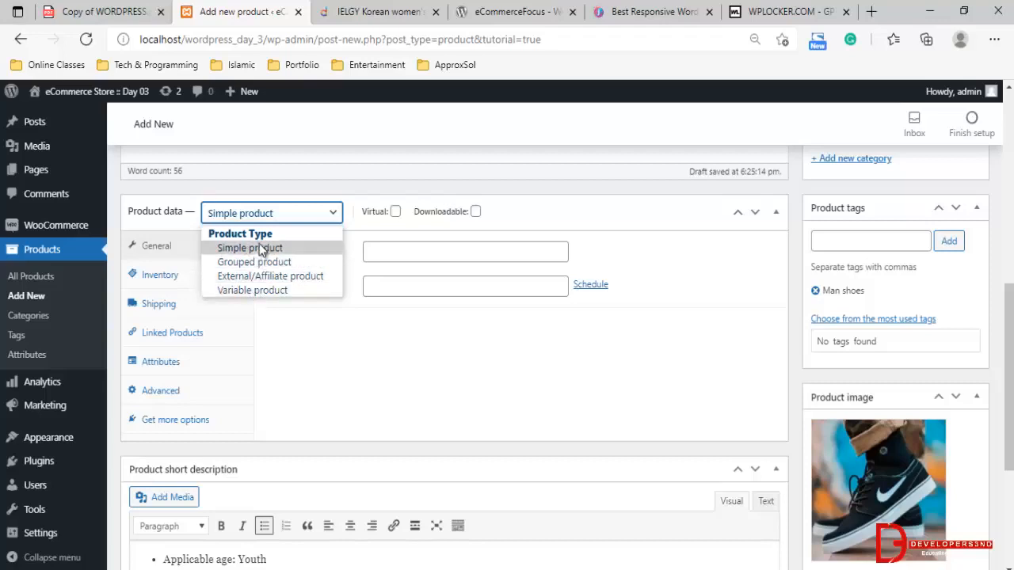
{"action": "left_click", "coordinate": [415, 354]}
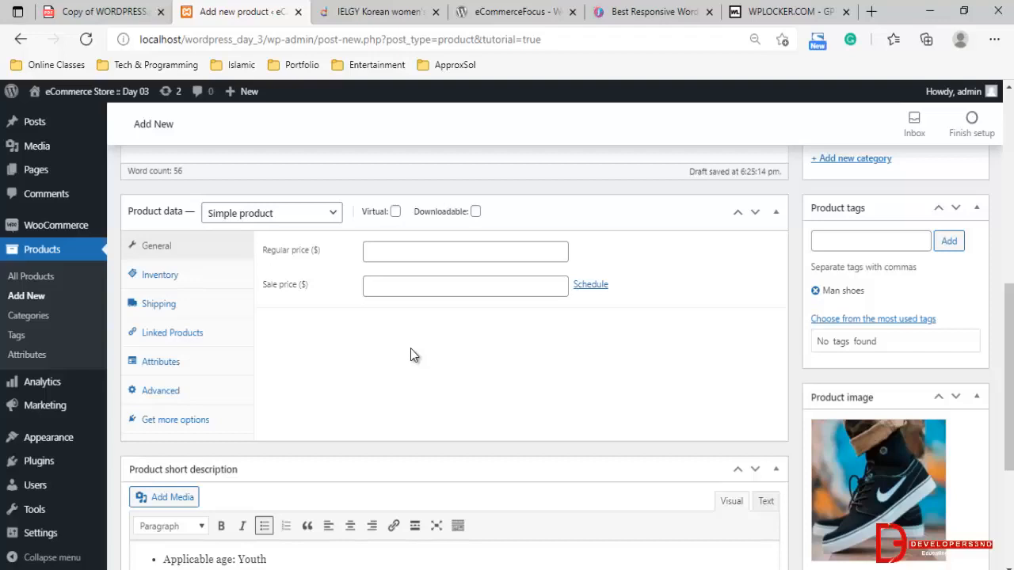
Examine the product data fields of the Grouped, External/Affiliate and Variable product types, and return the type to Simple product
{"action": "left_click", "coordinate": [312, 213]}
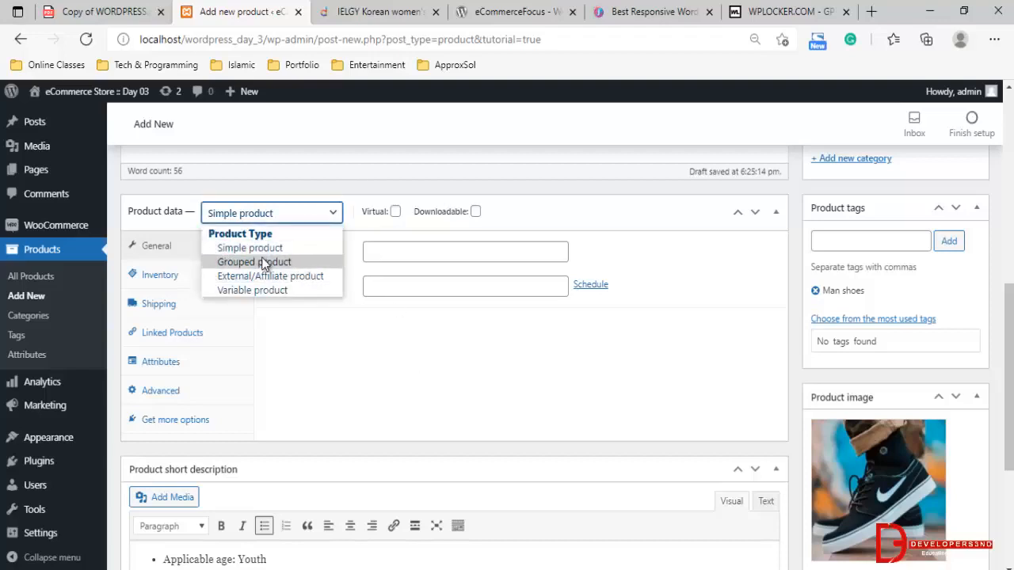
{"action": "left_click", "coordinate": [261, 261]}
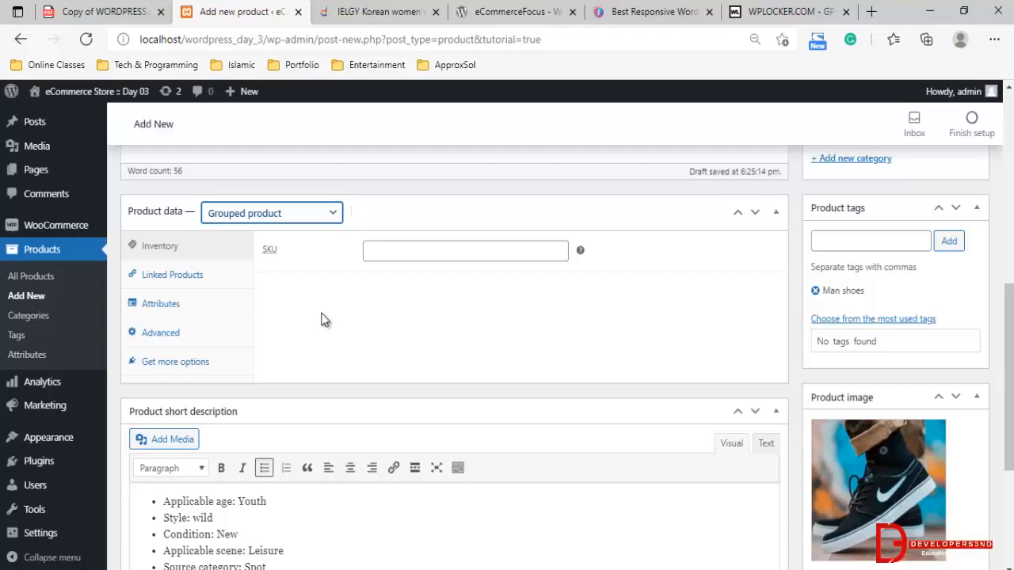
{"action": "left_click", "coordinate": [380, 251]}
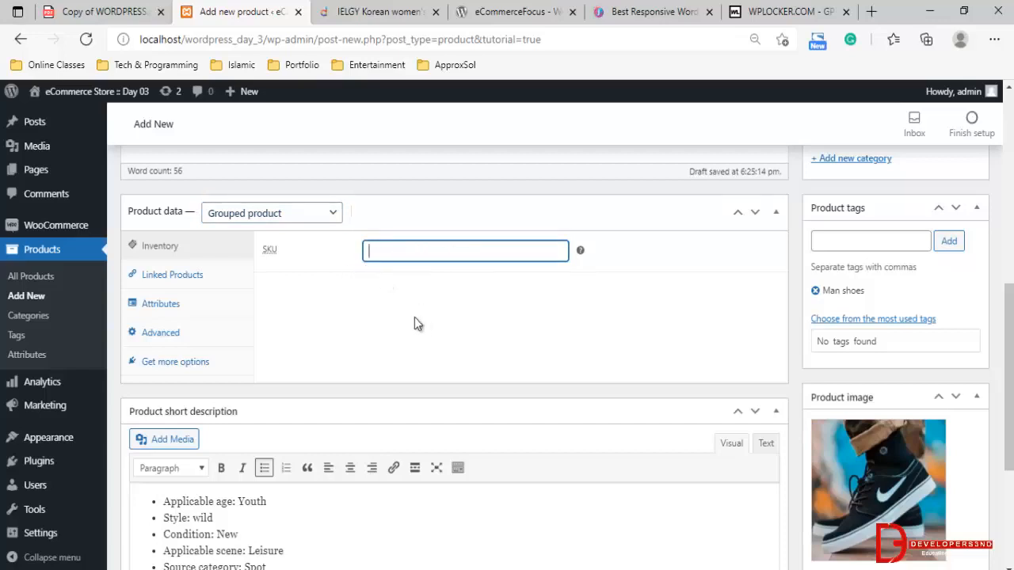
{"action": "left_click", "coordinate": [302, 219]}
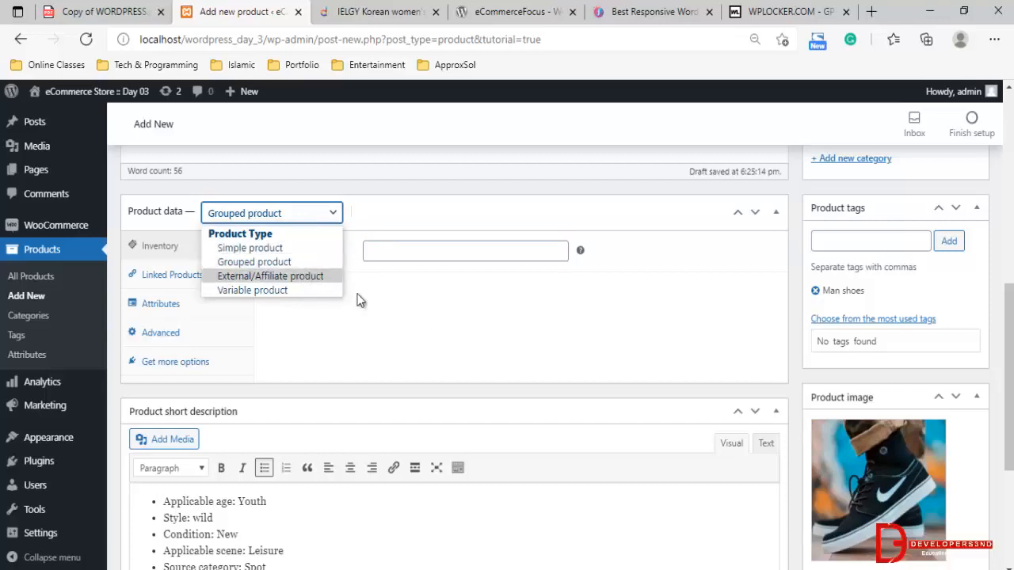
{"action": "left_click", "coordinate": [258, 275]}
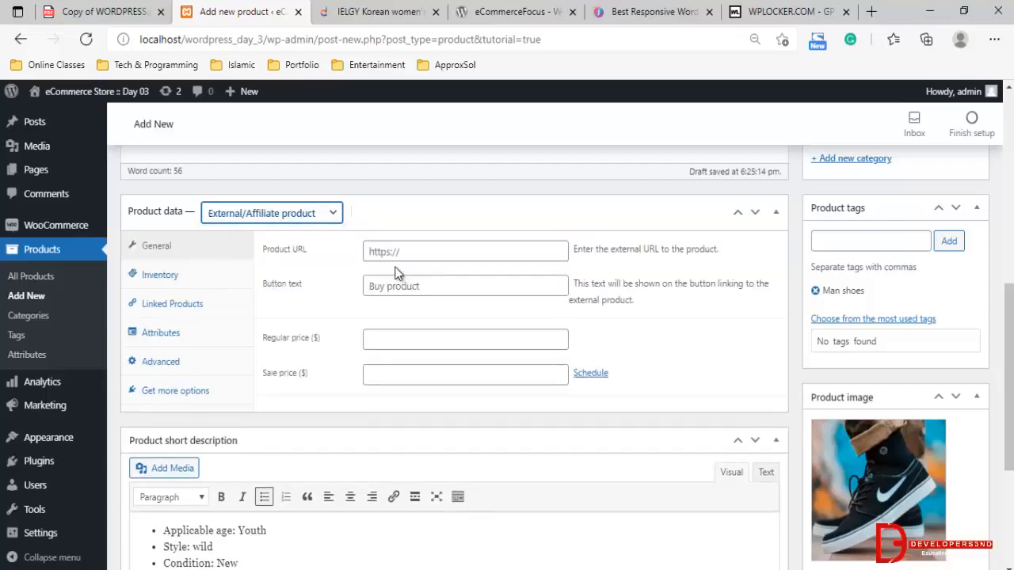
{"action": "left_click", "coordinate": [407, 258]}
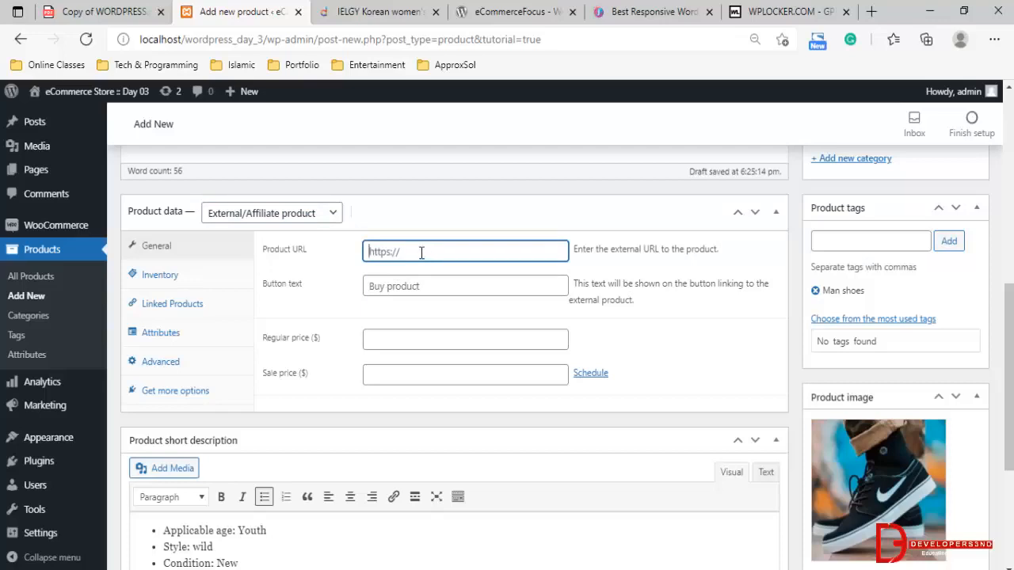
{"action": "left_click", "coordinate": [252, 213]}
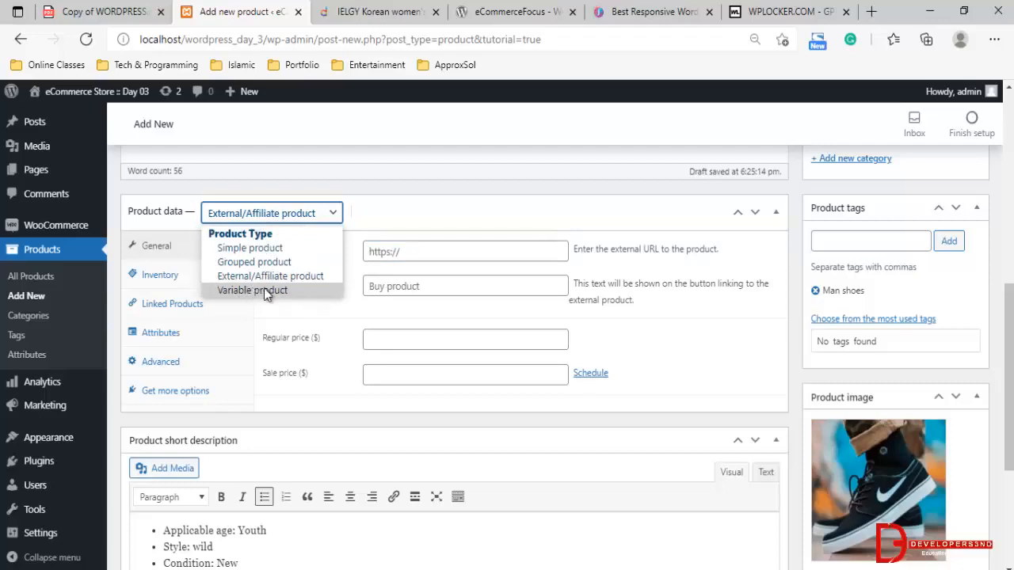
{"action": "left_click", "coordinate": [274, 291]}
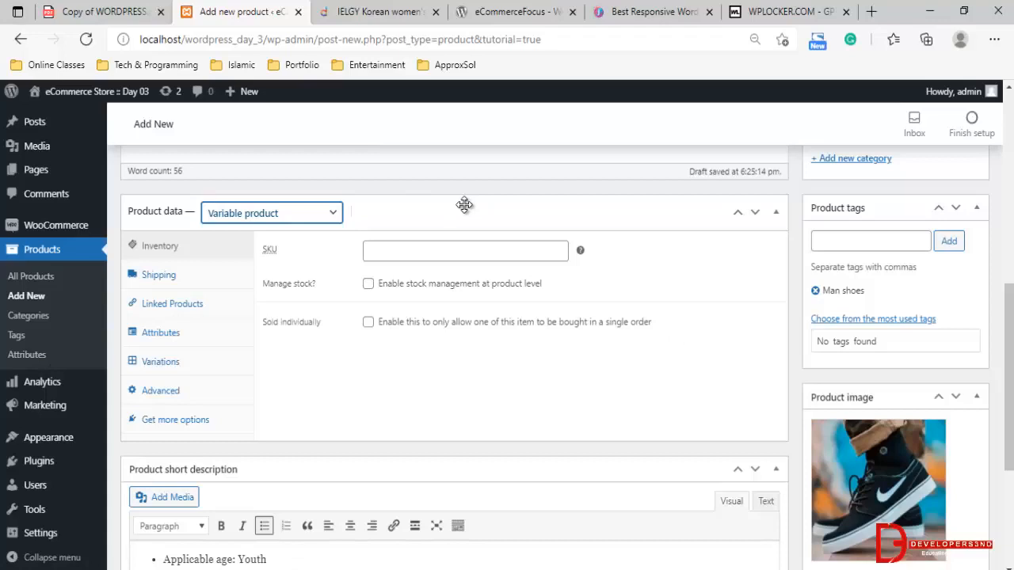
{"action": "left_click", "coordinate": [301, 219]}
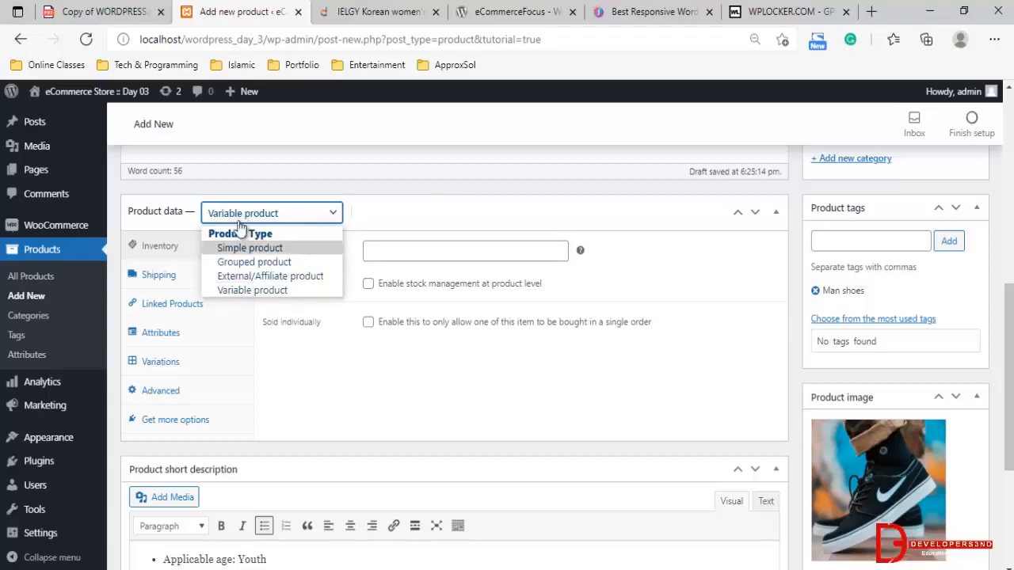
{"action": "left_click", "coordinate": [259, 250]}
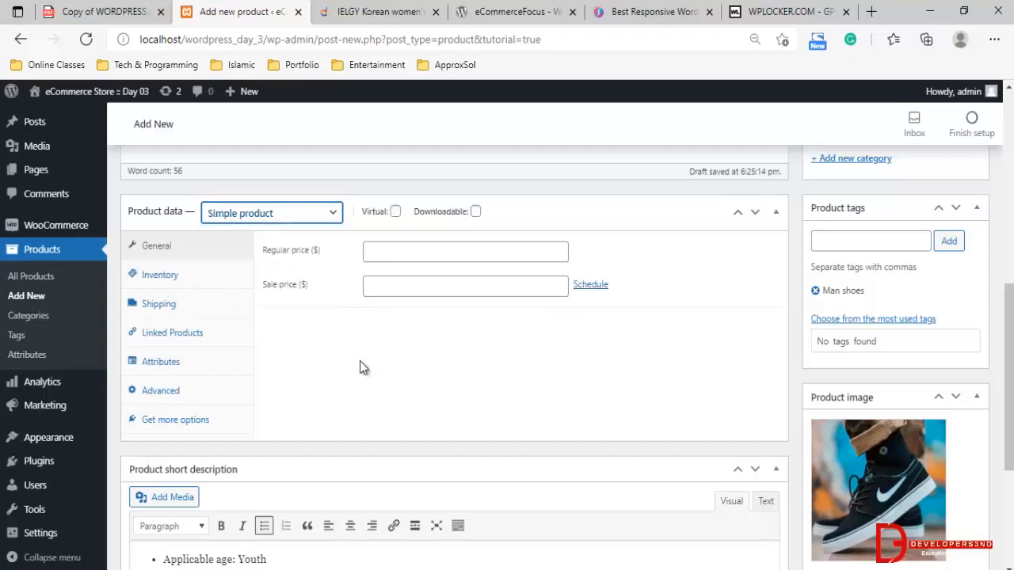
{"action": "key", "text": "Tab"}
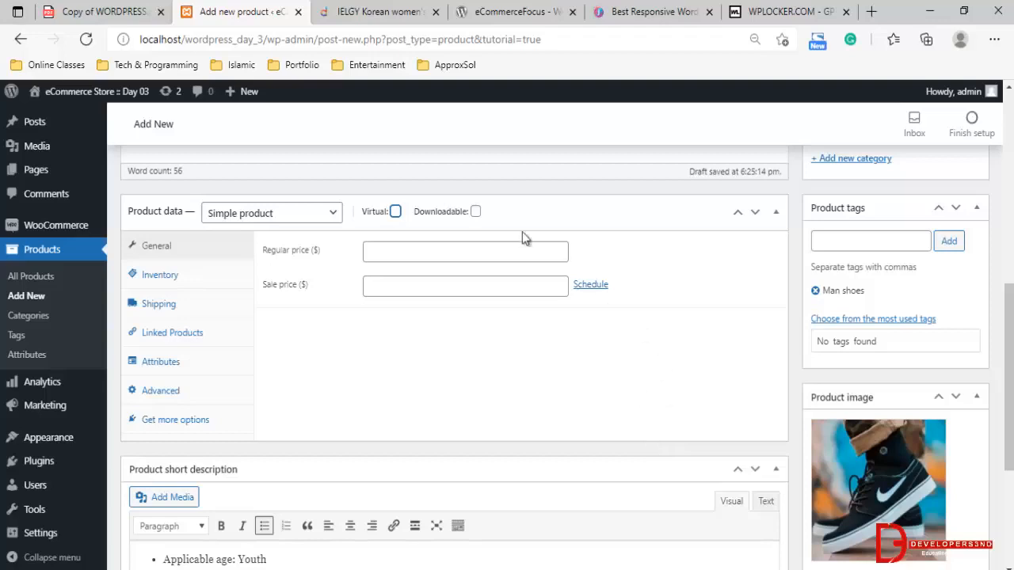
Set the product's regular price to 2000
{"action": "mouse_move", "coordinate": [487, 214]}
{"action": "scroll", "coordinate": [221, 247], "scroll_direction": "down", "scroll_amount": 1}
{"action": "left_click", "coordinate": [390, 178]}
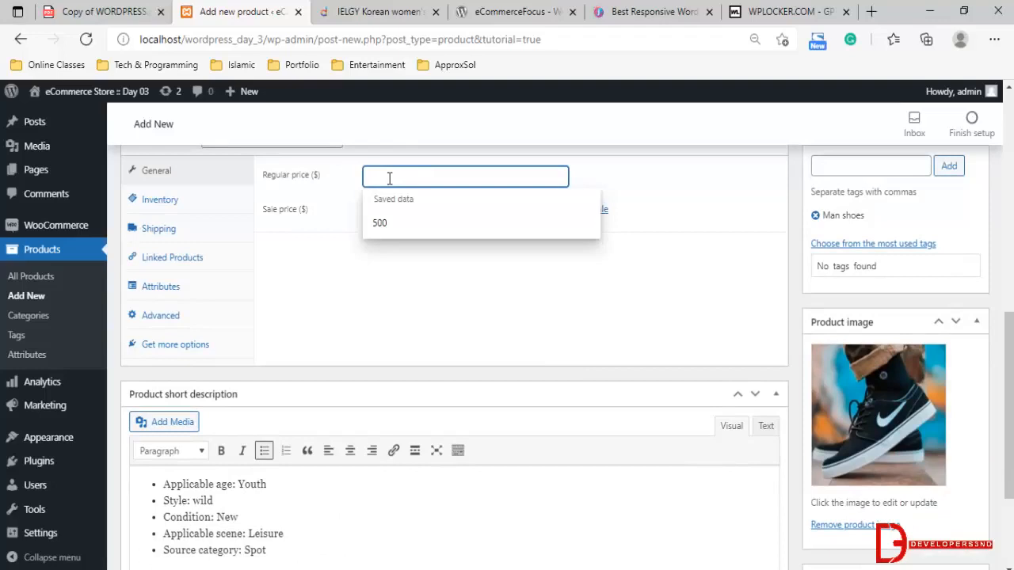
{"action": "type", "text": "10"}
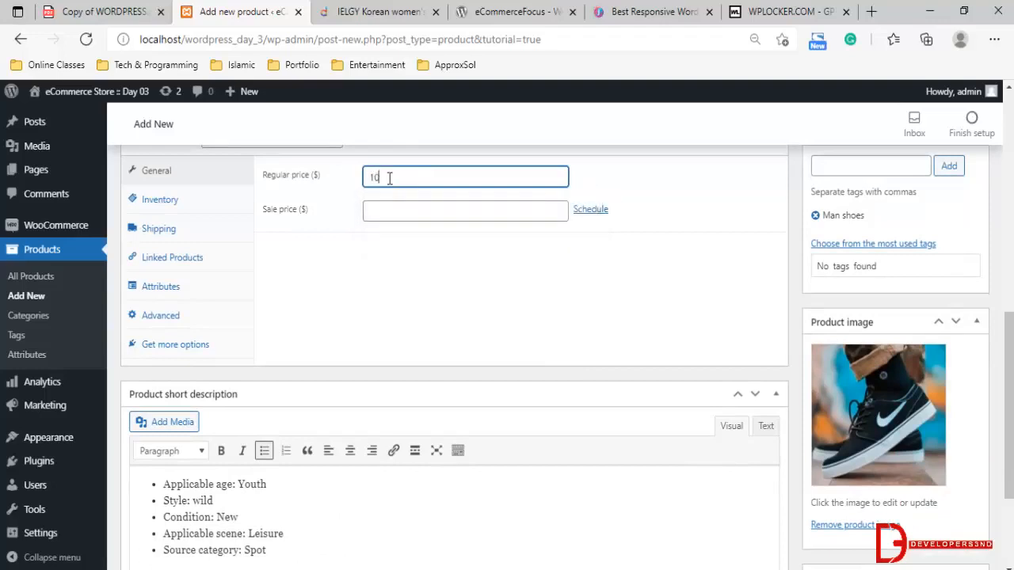
{"action": "key", "text": "BackSpace"}
{"action": "key", "text": "BackSpace"}
{"action": "type", "text": "2000"}
Set the product's sale price to 1900
{"action": "left_click", "coordinate": [397, 226]}
{"action": "left_click", "coordinate": [396, 212]}
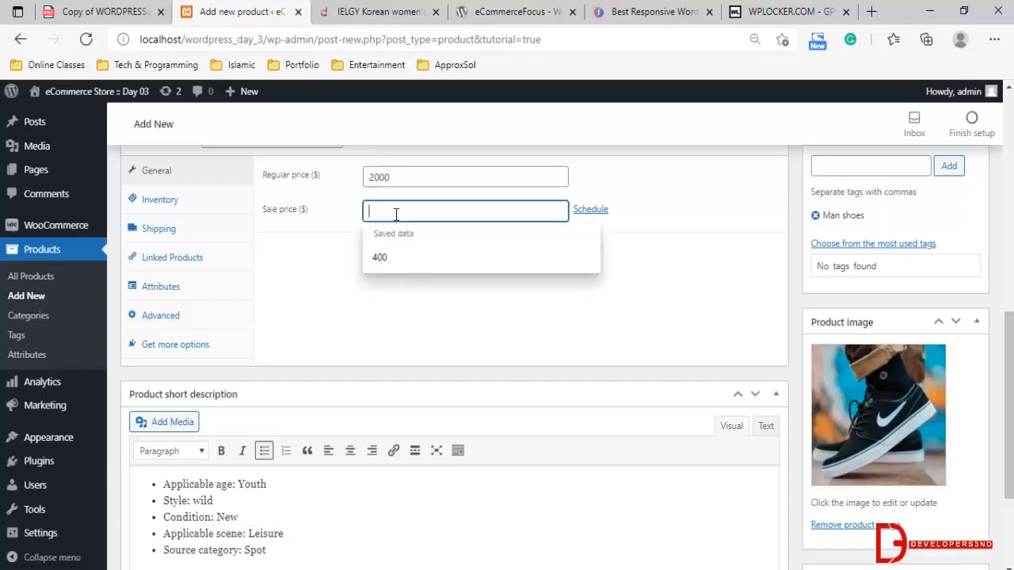
{"action": "type", "text": "1800"}
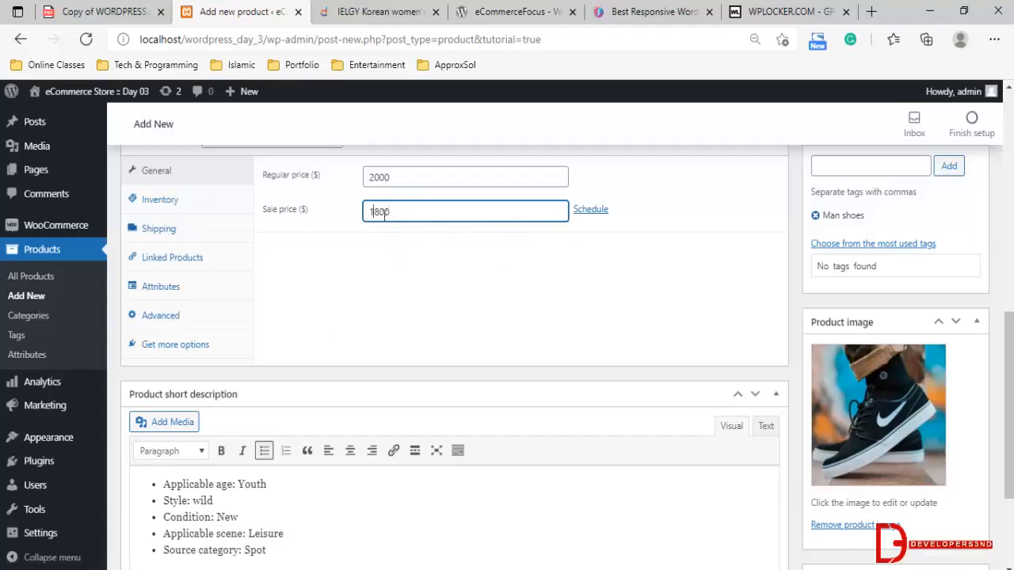
{"action": "double_click", "coordinate": [410, 213]}
{"action": "type", "text": "1900"}
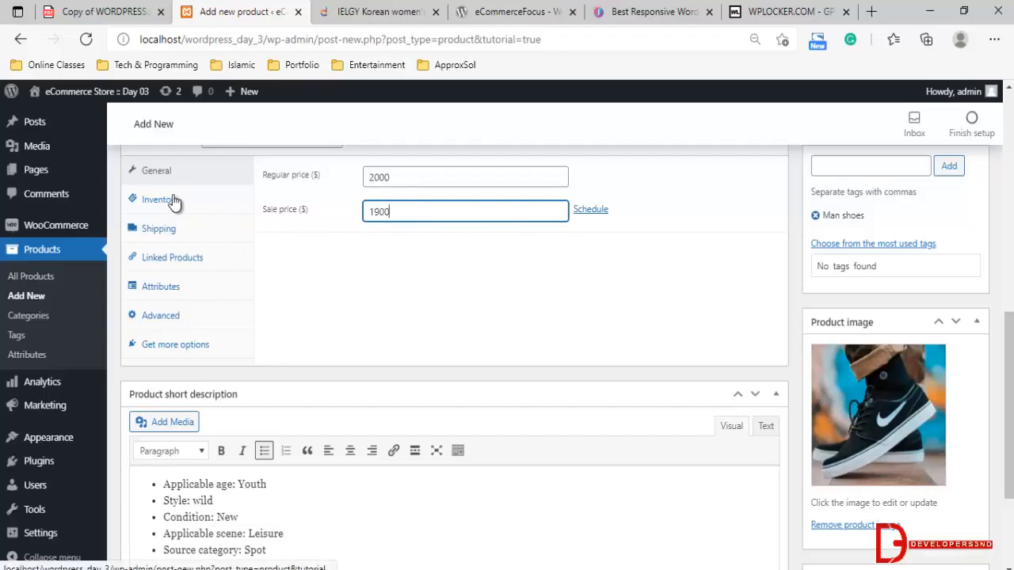
Review the product form from the title and description through the categories and tags to the regular and sale prices
{"action": "scroll", "coordinate": [282, 242], "scroll_direction": "up", "scroll_amount": 2}
{"action": "scroll", "coordinate": [283, 247], "scroll_direction": "down", "scroll_amount": 2}
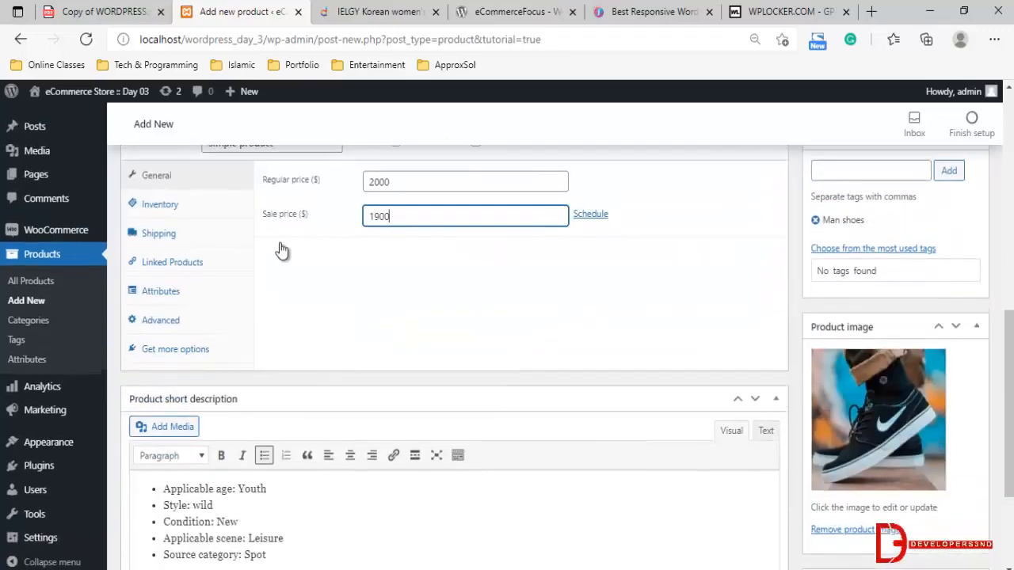
{"action": "scroll", "coordinate": [281, 251], "scroll_direction": "up", "scroll_amount": 2}
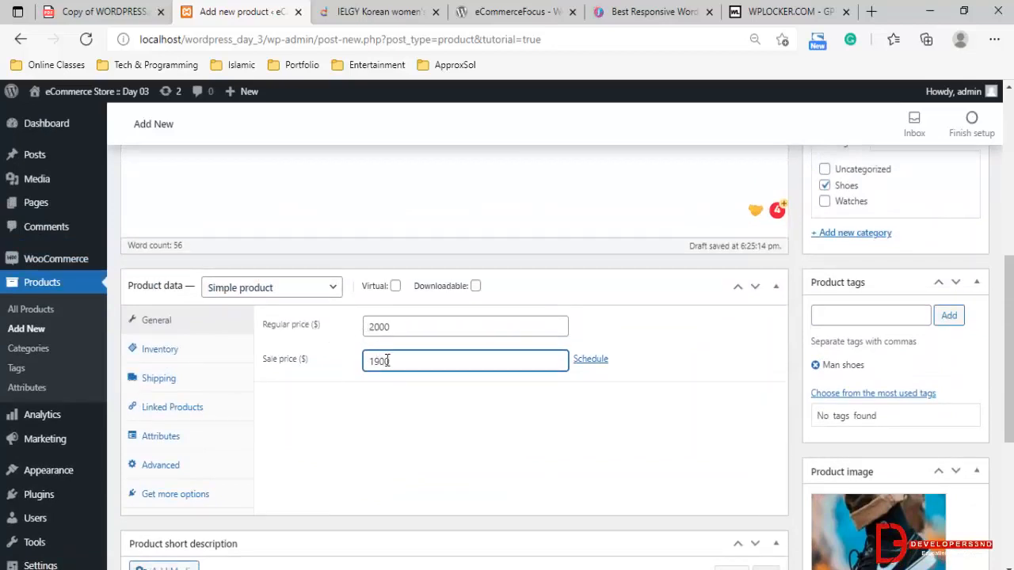
{"action": "scroll", "coordinate": [961, 385], "scroll_direction": "down", "scroll_amount": 3}
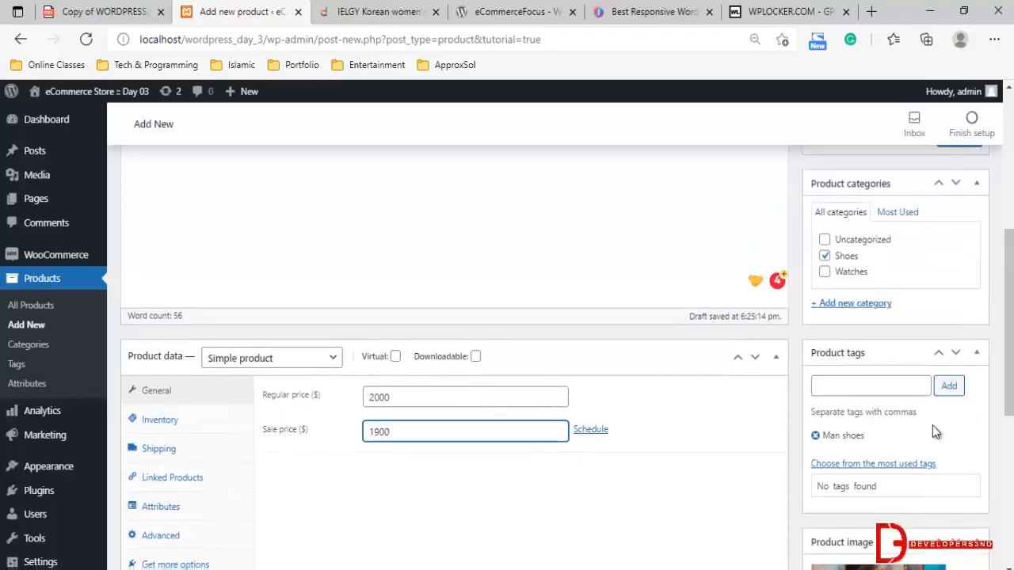
{"action": "scroll", "coordinate": [883, 398], "scroll_direction": "down", "scroll_amount": 1}
{"action": "scroll", "coordinate": [857, 370], "scroll_direction": "up", "scroll_amount": 10}
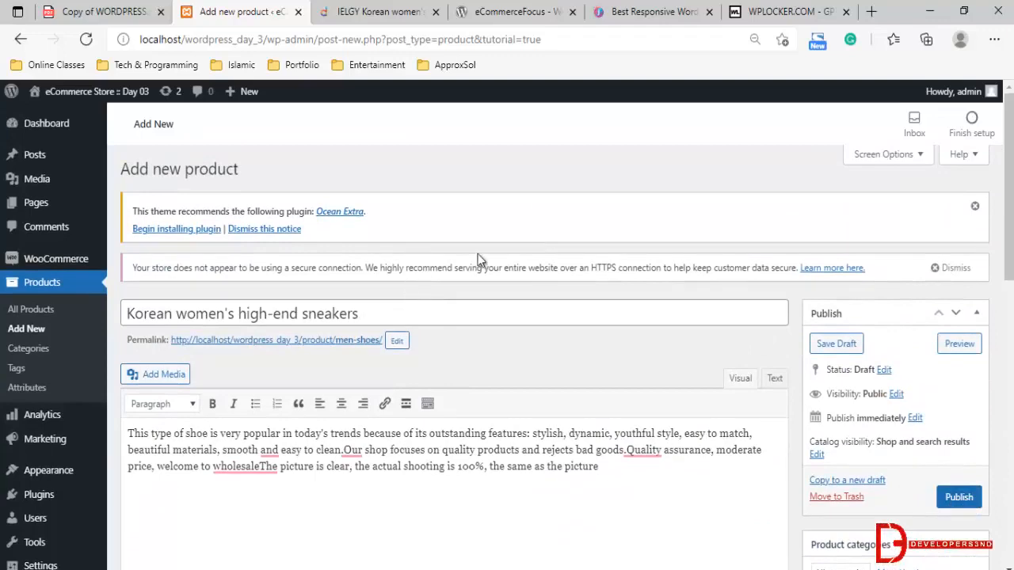
{"action": "scroll", "coordinate": [499, 323], "scroll_direction": "down", "scroll_amount": 3}
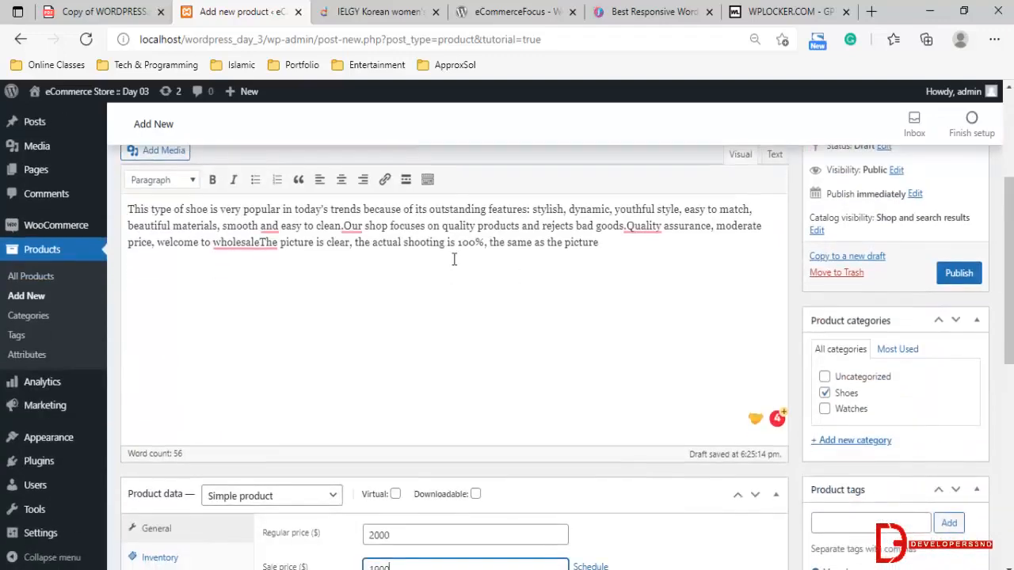
{"action": "scroll", "coordinate": [454, 261], "scroll_direction": "down", "scroll_amount": 2}
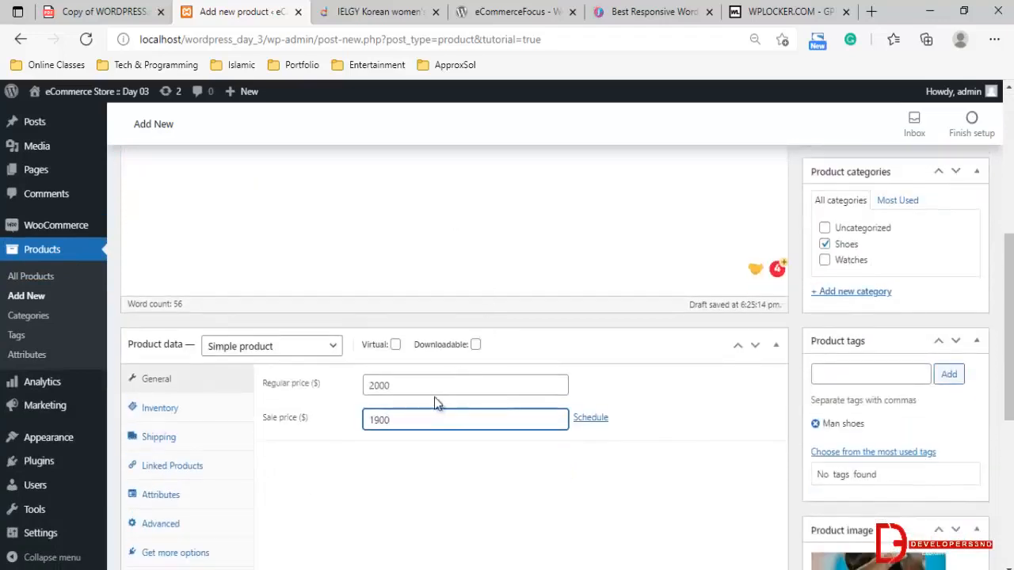
{"action": "left_click", "coordinate": [402, 386]}
{"action": "left_click_drag", "start_coordinate": [403, 386], "coordinate": [366, 385]}
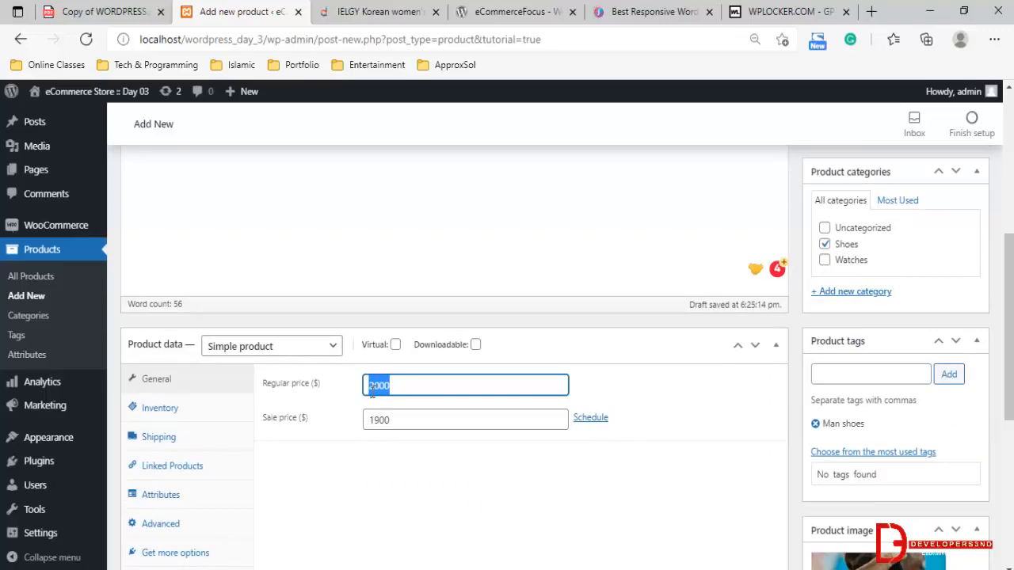
{"action": "scroll", "coordinate": [371, 393], "scroll_direction": "down", "scroll_amount": 2}
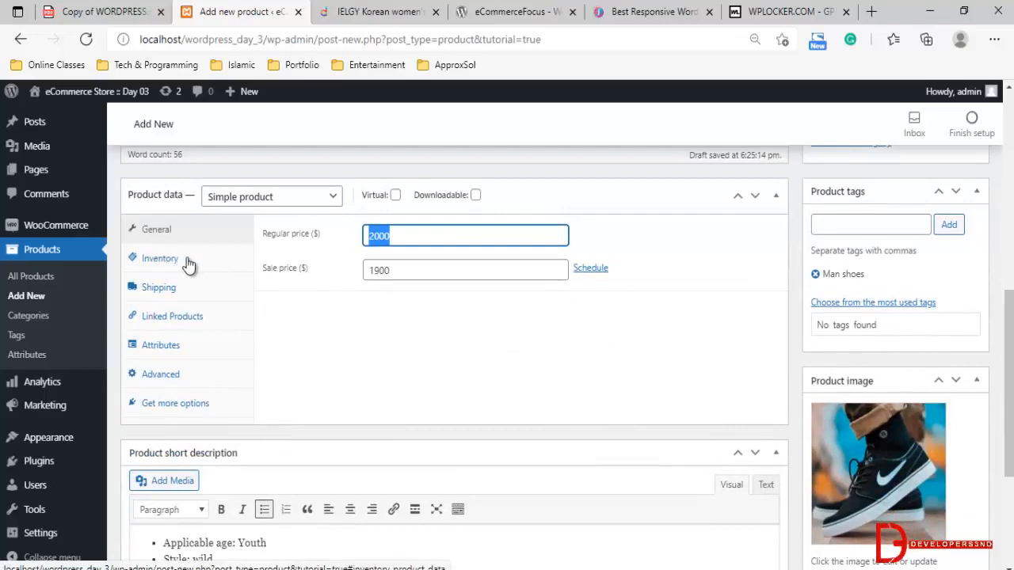
{"action": "scroll", "coordinate": [245, 266], "scroll_direction": "down", "scroll_amount": 2}
{"action": "scroll", "coordinate": [199, 261], "scroll_direction": "up", "scroll_amount": 2}
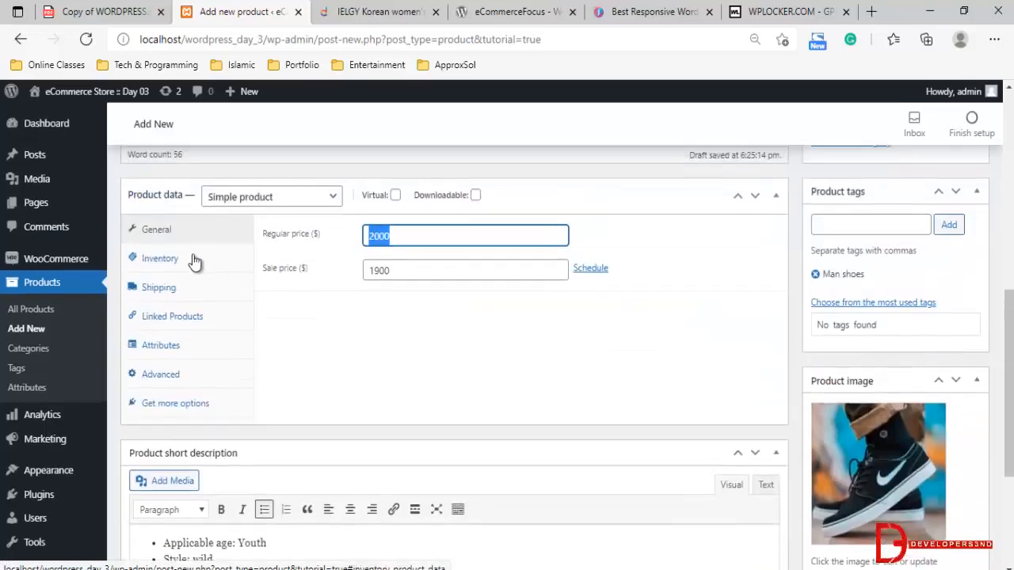
Enable stock management at product level in the inventory data and examine the available backorder options
{"action": "left_click", "coordinate": [194, 261]}
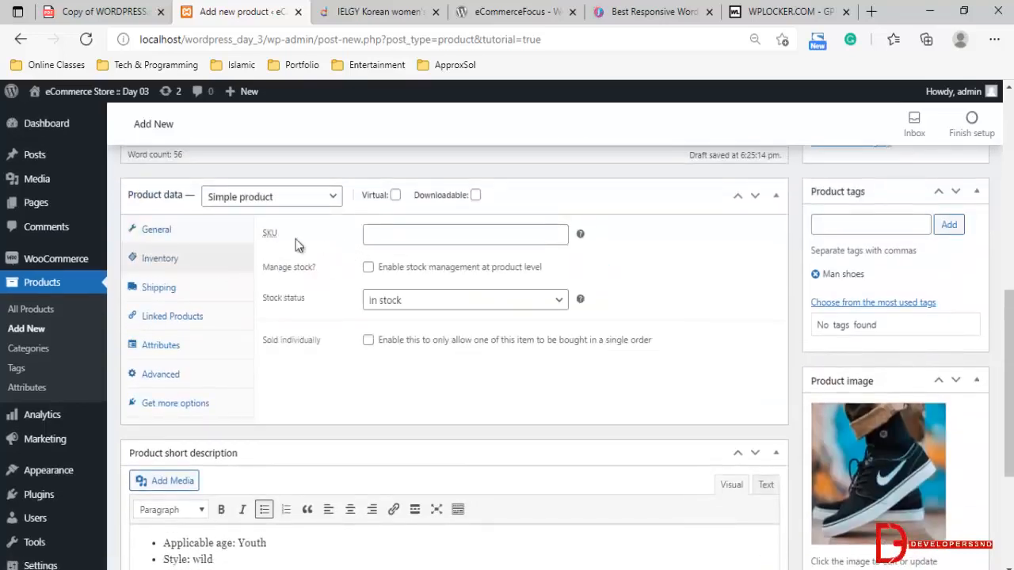
{"action": "mouse_move", "coordinate": [269, 240]}
{"action": "left_click", "coordinate": [368, 268]}
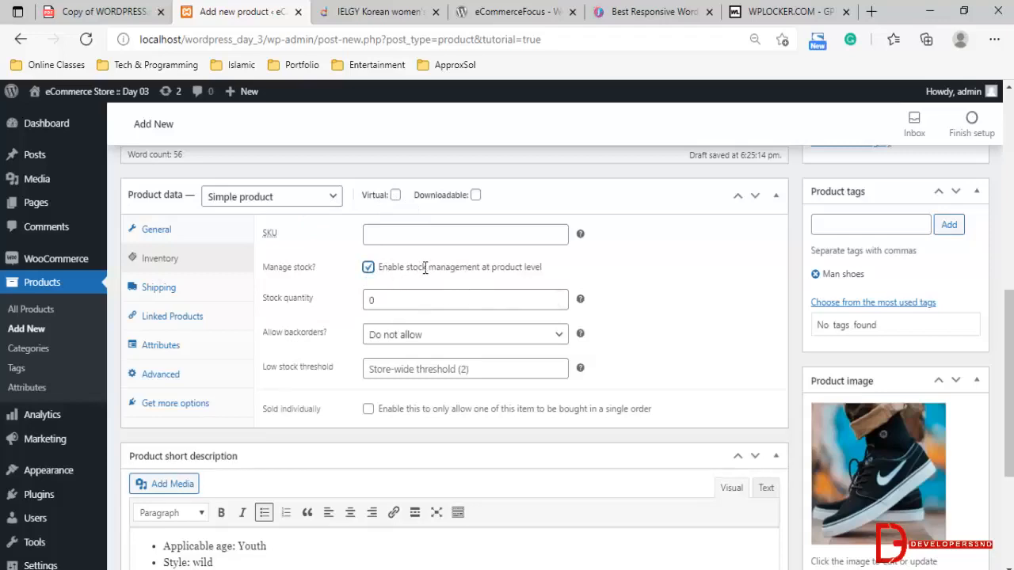
{"action": "double_click", "coordinate": [384, 300]}
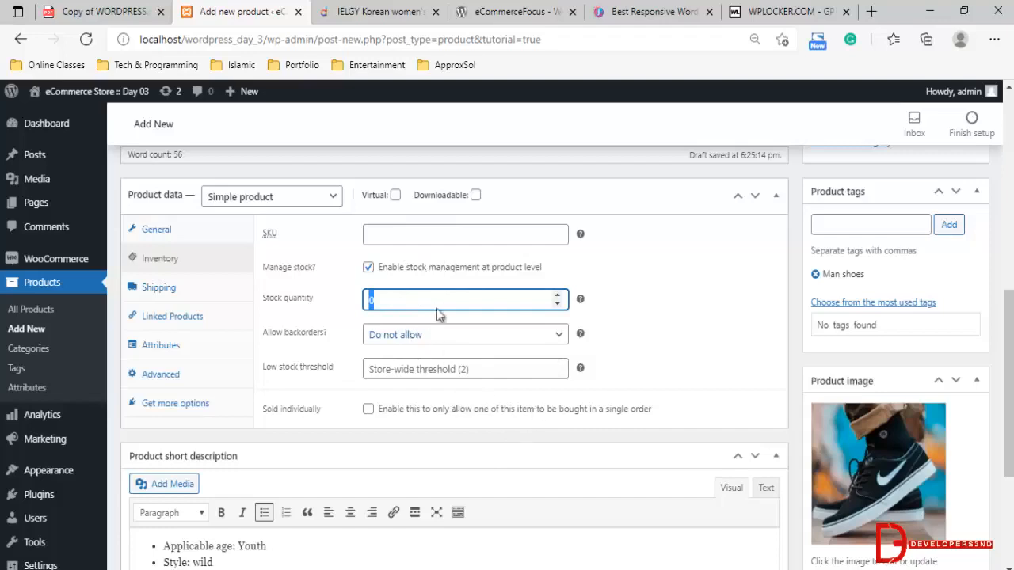
{"action": "left_click", "coordinate": [426, 267]}
{"action": "left_click", "coordinate": [368, 267]}
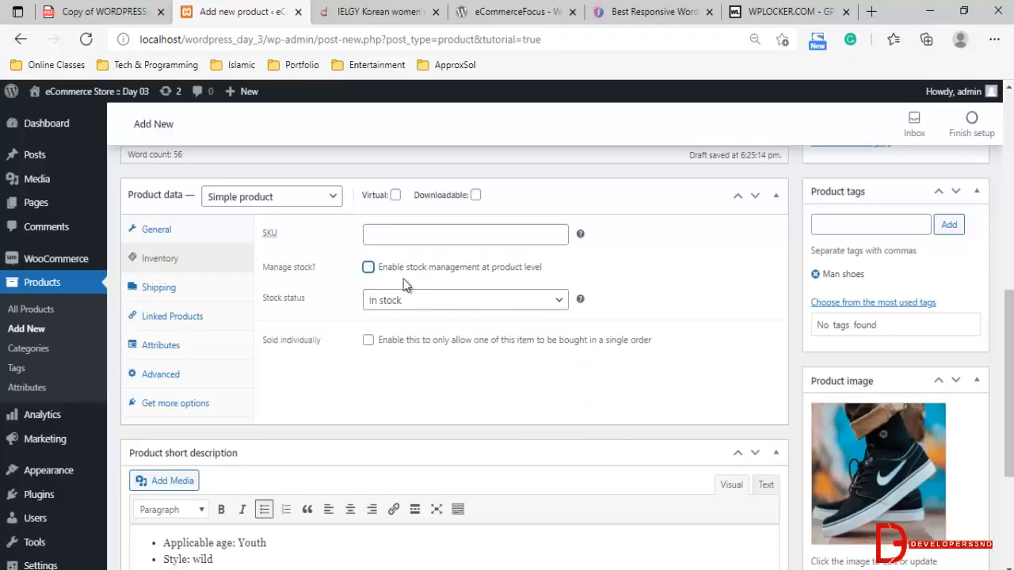
{"action": "left_click", "coordinate": [369, 267]}
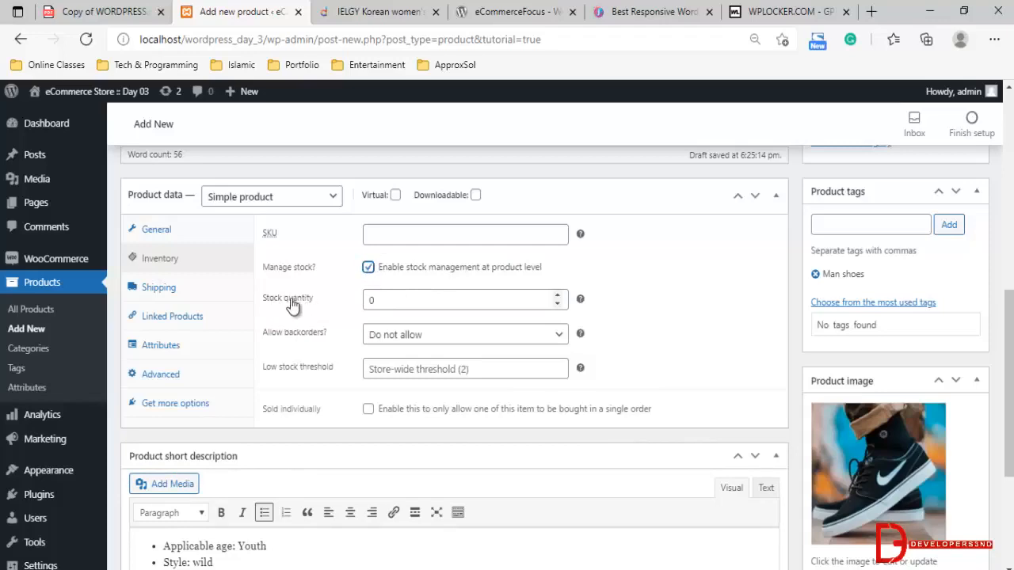
{"action": "left_click_drag", "start_coordinate": [392, 296], "coordinate": [331, 291]}
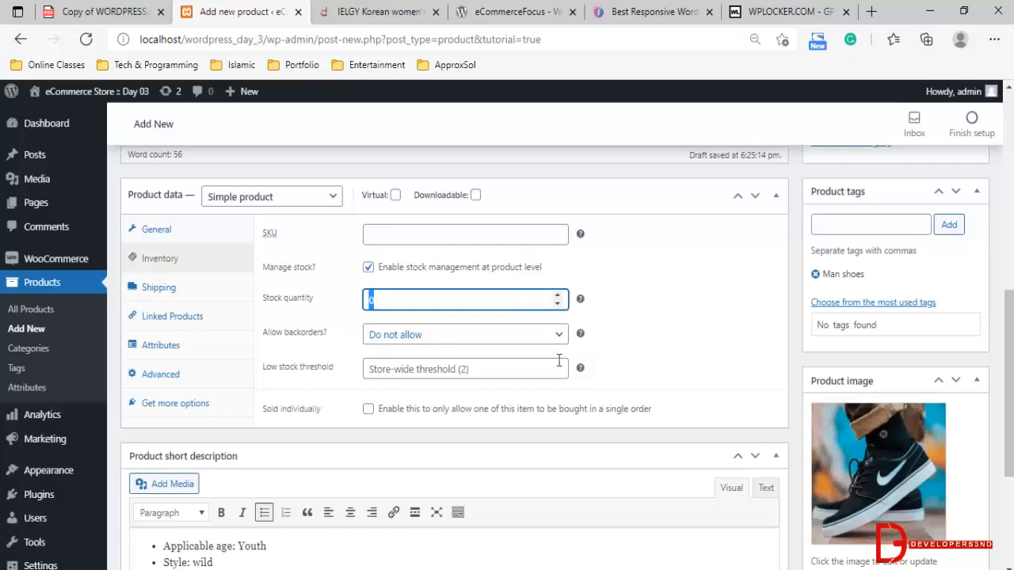
{"action": "left_click", "coordinate": [404, 339]}
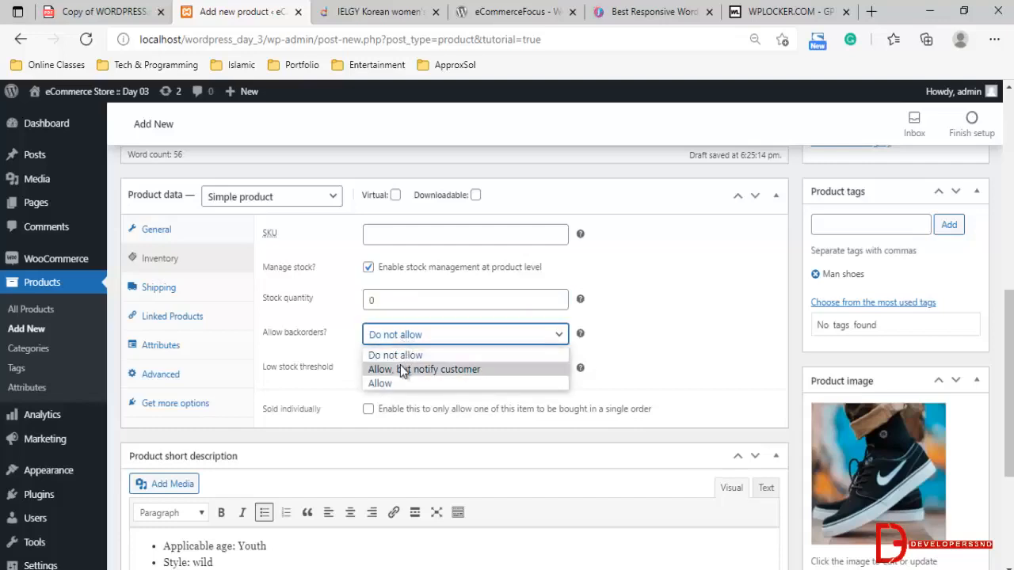
{"action": "left_click", "coordinate": [322, 358]}
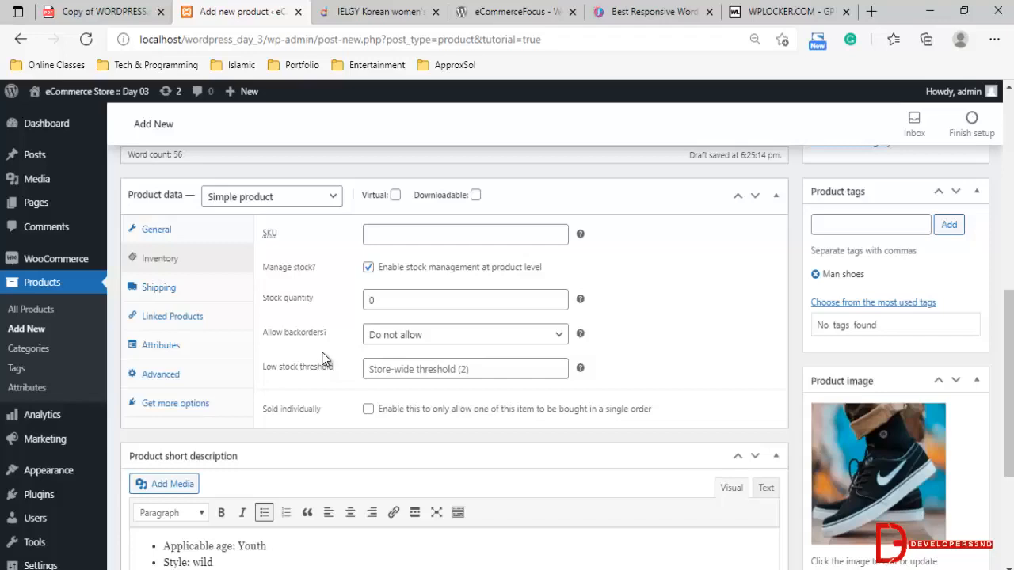
{"action": "left_click", "coordinate": [398, 336]}
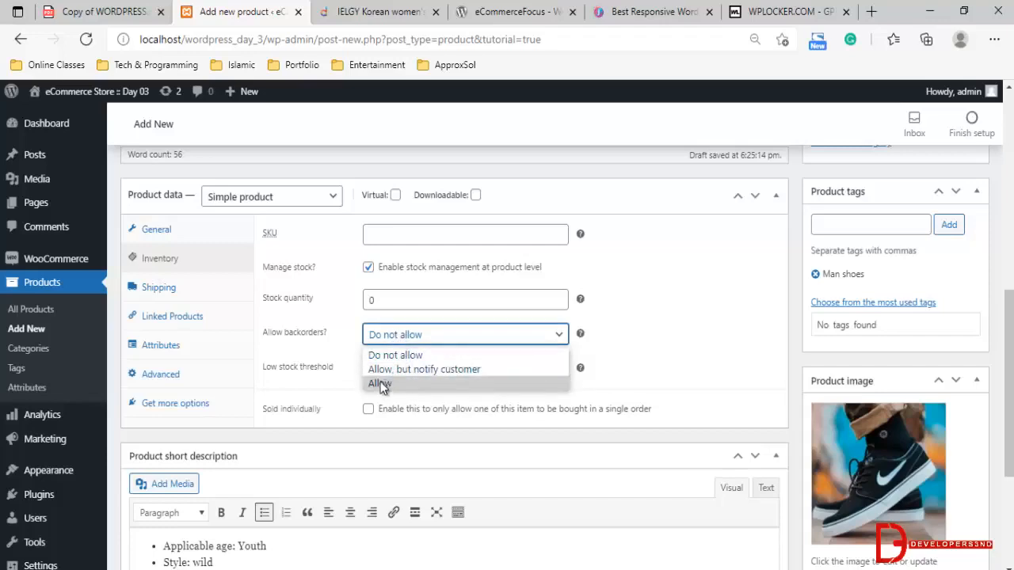
{"action": "left_click", "coordinate": [340, 339]}
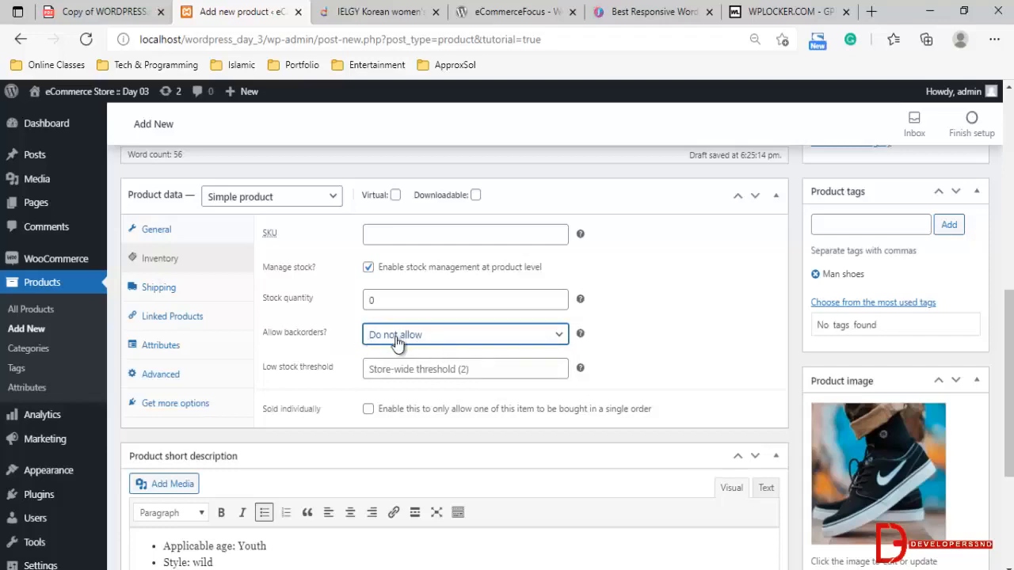
Try the Sold individually option that limits the item to one per order, and switch it off again
{"action": "left_click", "coordinate": [369, 409]}
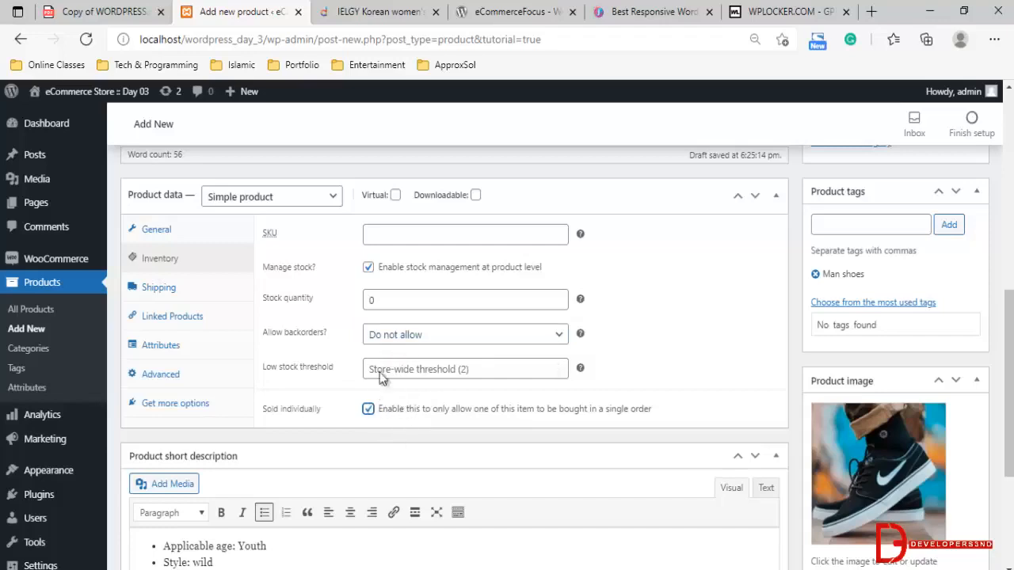
{"action": "left_click", "coordinate": [447, 412]}
{"action": "left_click_drag", "start_coordinate": [554, 413], "coordinate": [622, 413]}
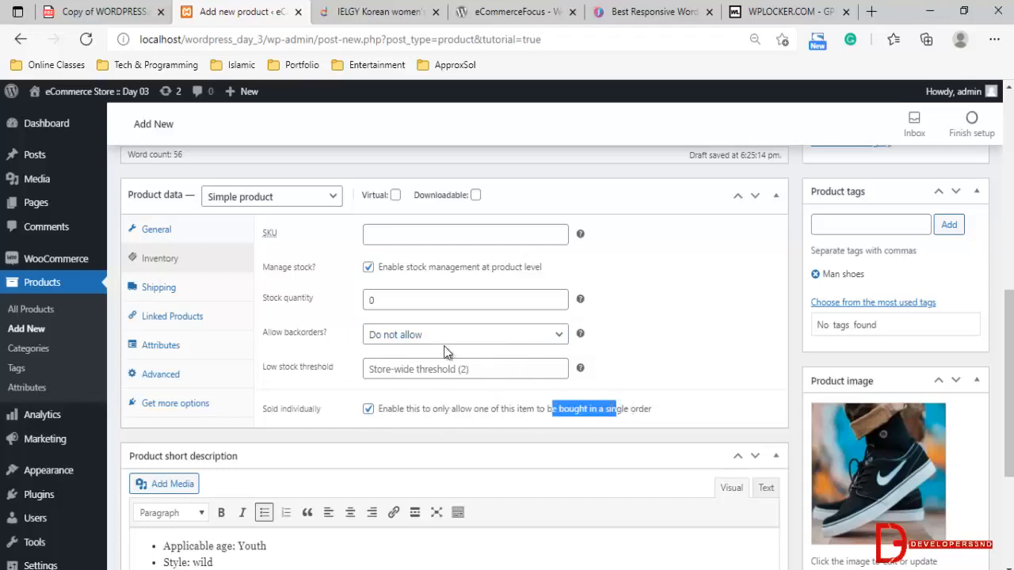
{"action": "left_click", "coordinate": [370, 410]}
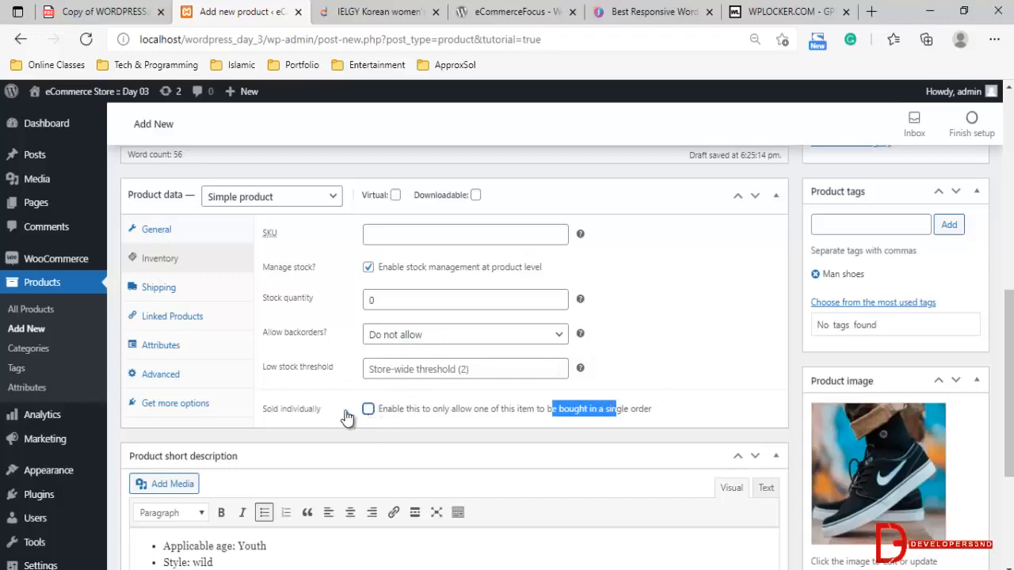
Examine the product's shipping fields and shipping class choices, plus its linked products, attributes and advanced settings
{"action": "left_click", "coordinate": [167, 289]}
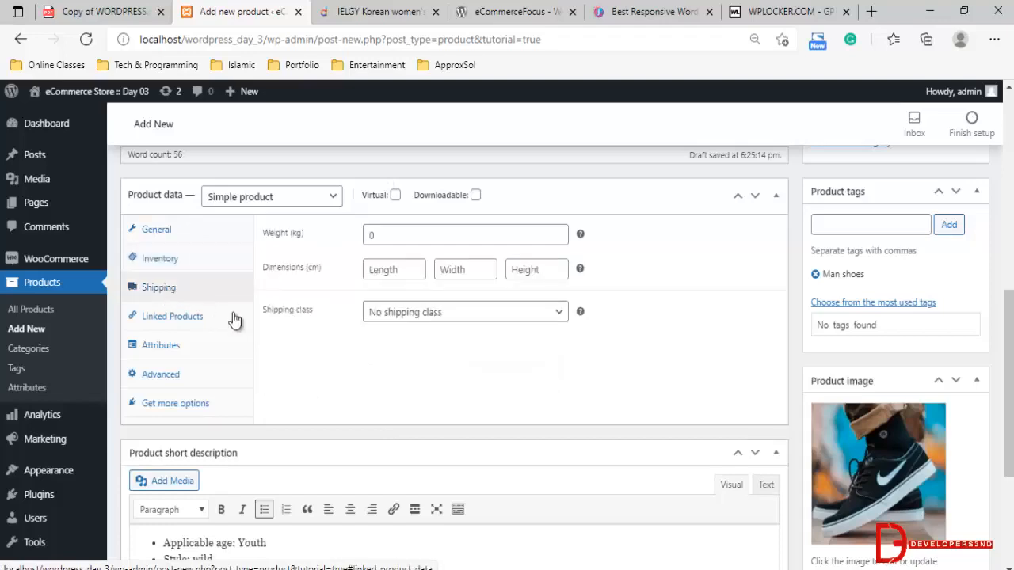
{"action": "left_click", "coordinate": [384, 233]}
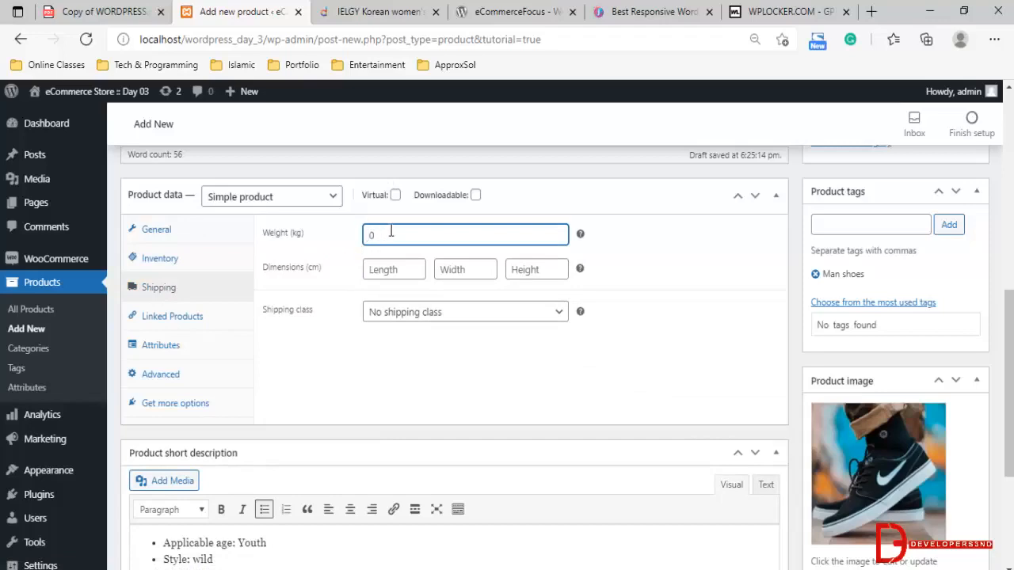
{"action": "left_click_drag", "start_coordinate": [304, 234], "coordinate": [288, 245]}
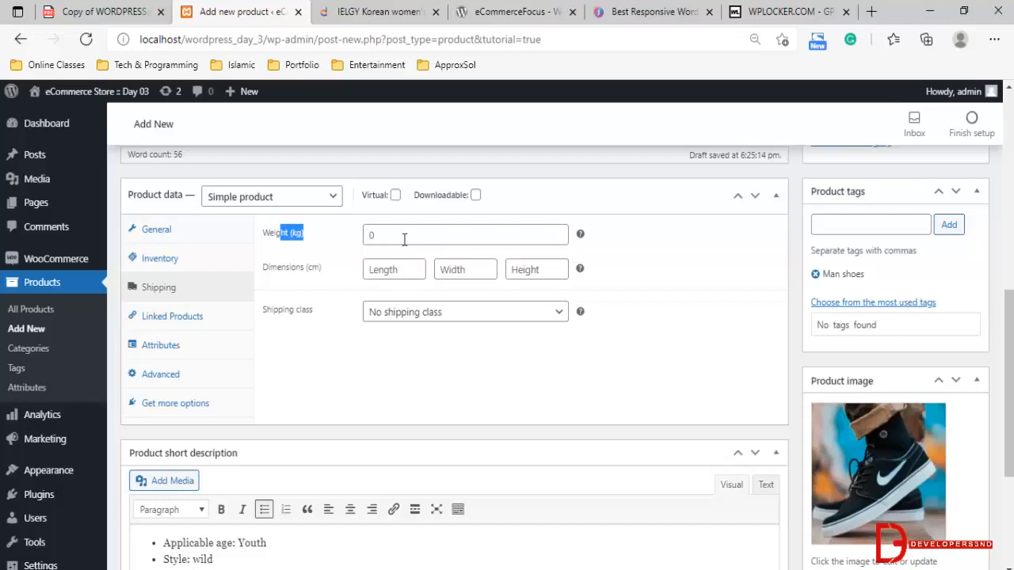
{"action": "left_click", "coordinate": [416, 314]}
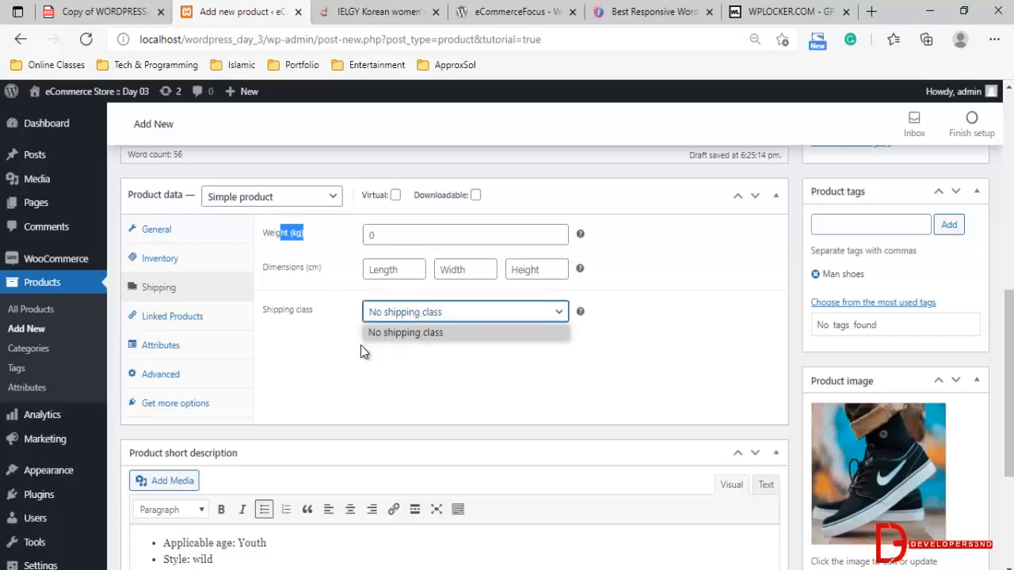
{"action": "left_click", "coordinate": [333, 337]}
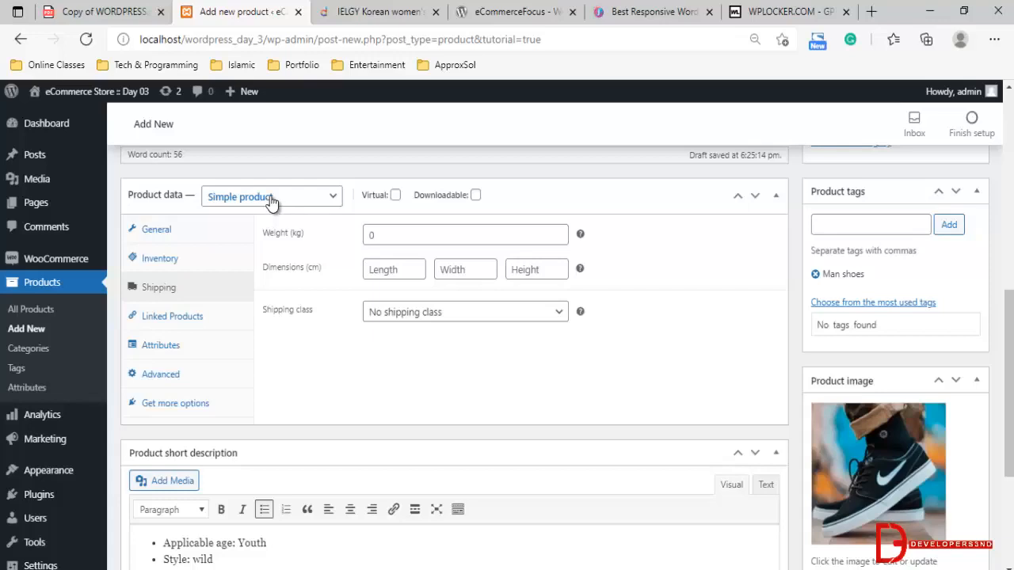
{"action": "left_click", "coordinate": [164, 324]}
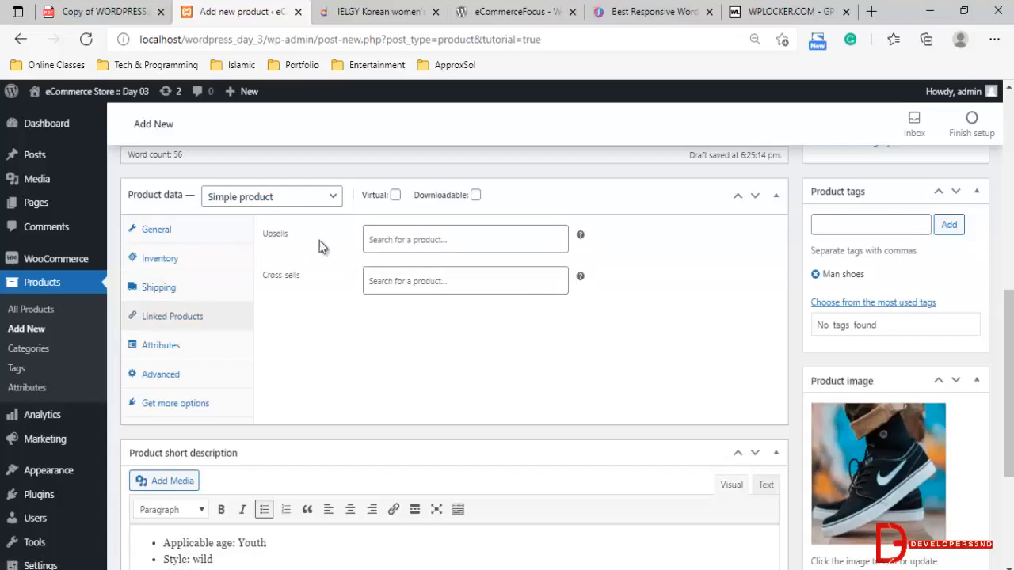
{"action": "left_click", "coordinate": [385, 230]}
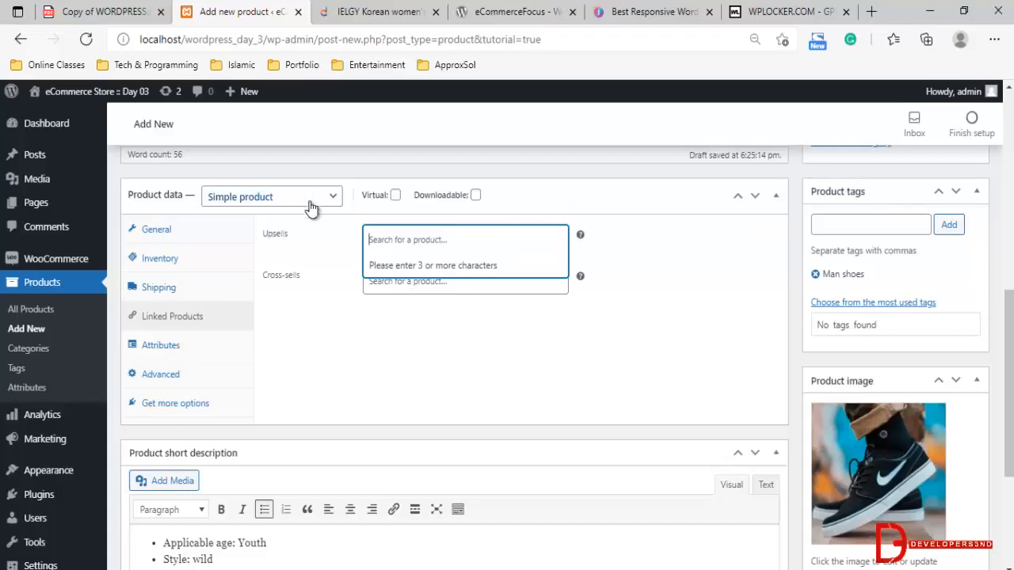
{"action": "left_click", "coordinate": [168, 350]}
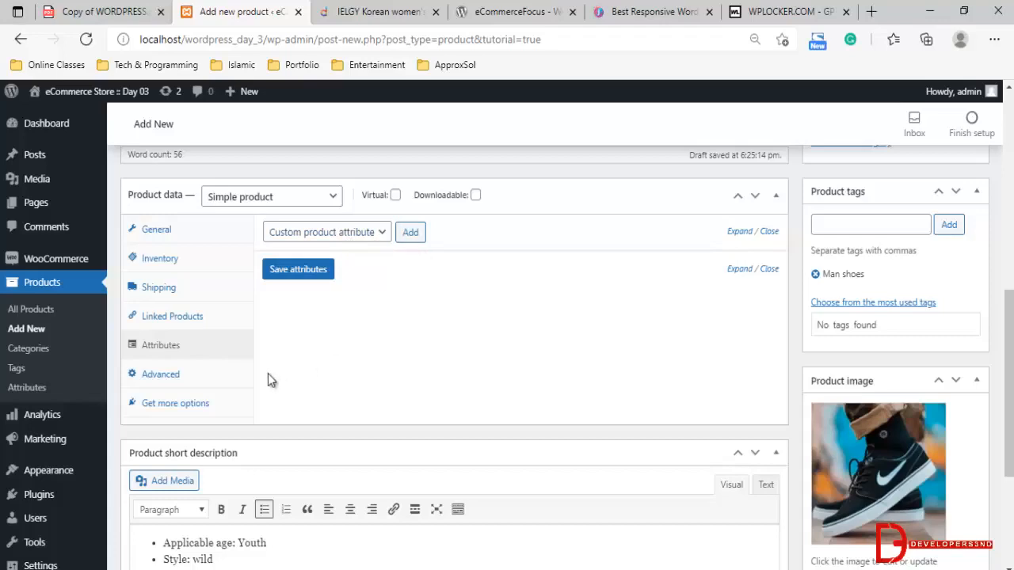
{"action": "left_click", "coordinate": [155, 374]}
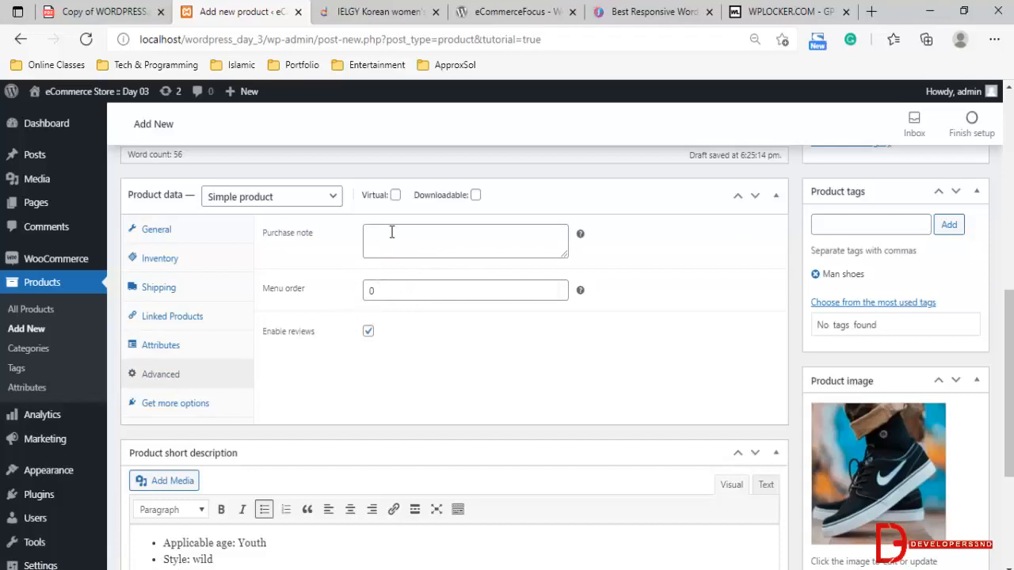
Examine the explanations of the purchase note and menu order fields in the product's advanced data
{"action": "left_click", "coordinate": [431, 241]}
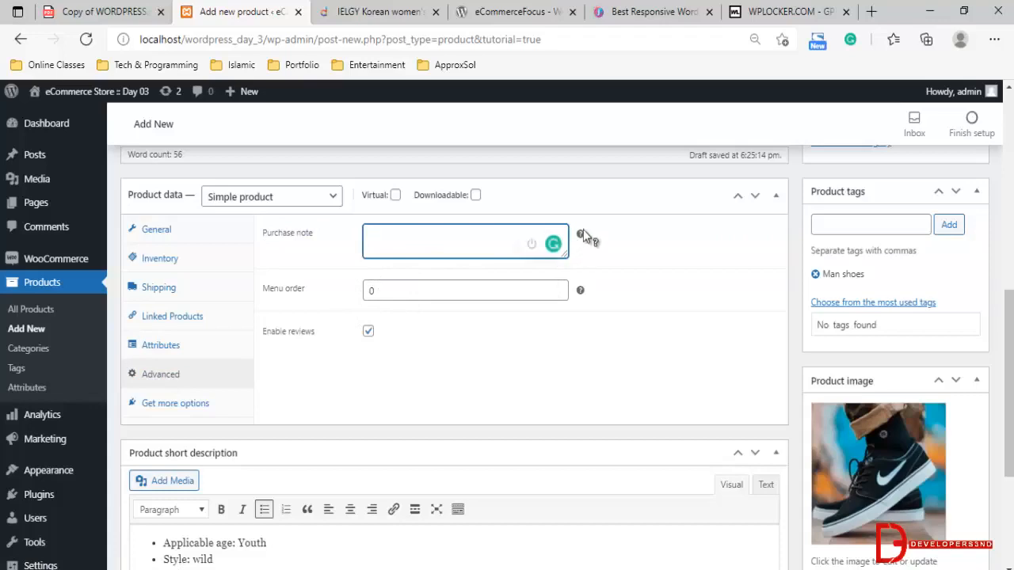
{"action": "mouse_move", "coordinate": [580, 233]}
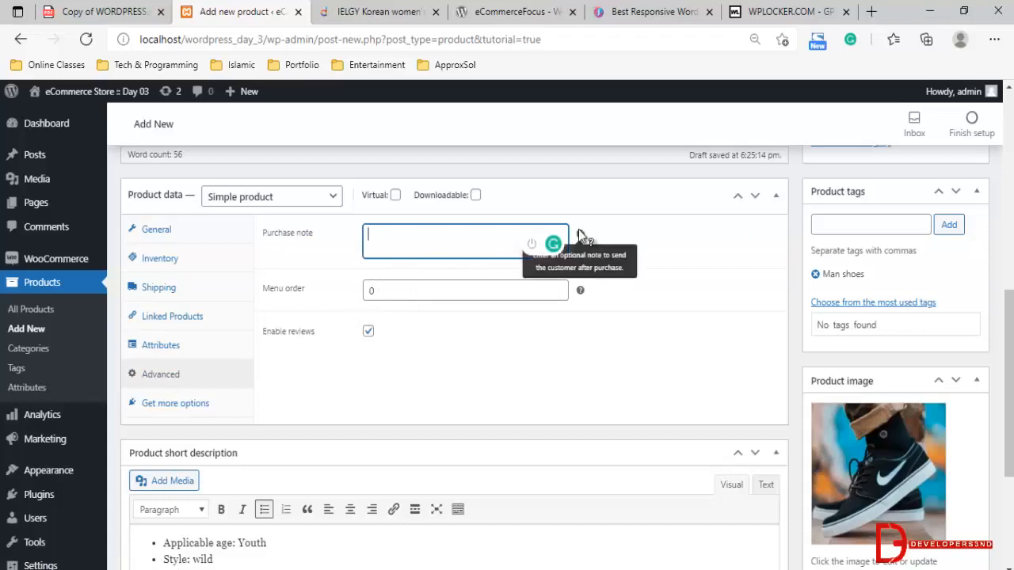
{"action": "left_click", "coordinate": [580, 292]}
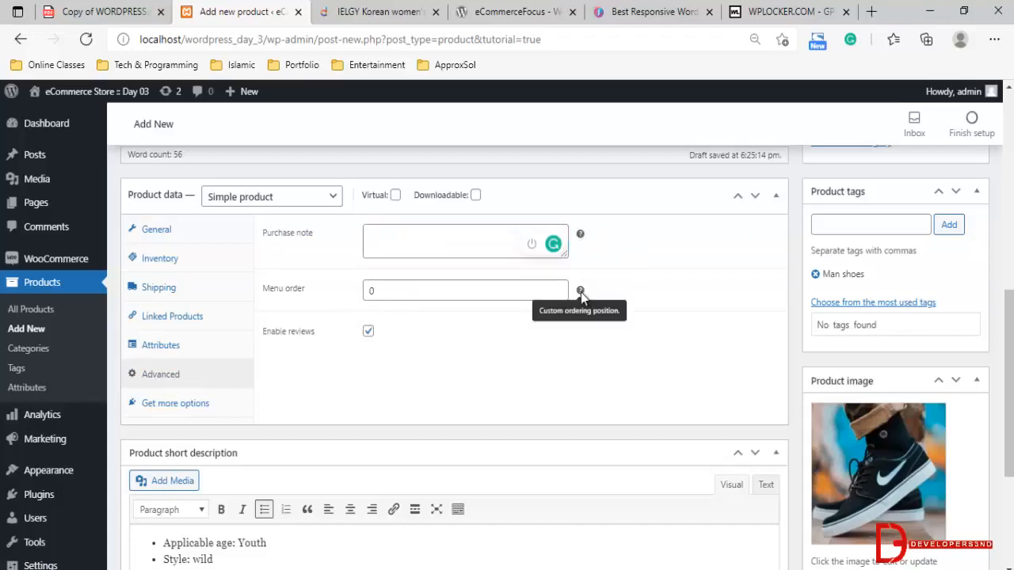
{"action": "mouse_move", "coordinate": [582, 234]}
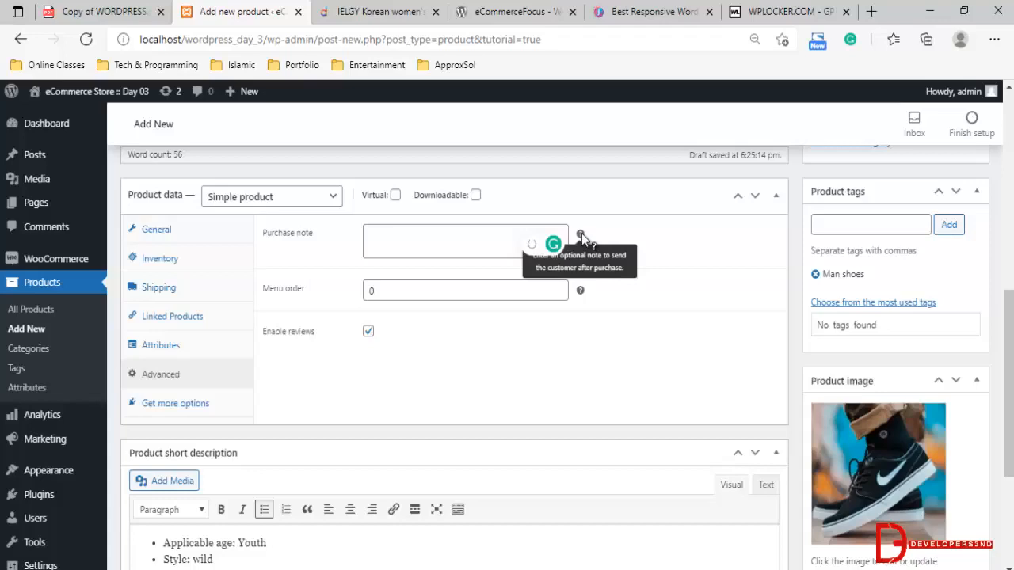
{"action": "left_click", "coordinate": [453, 241]}
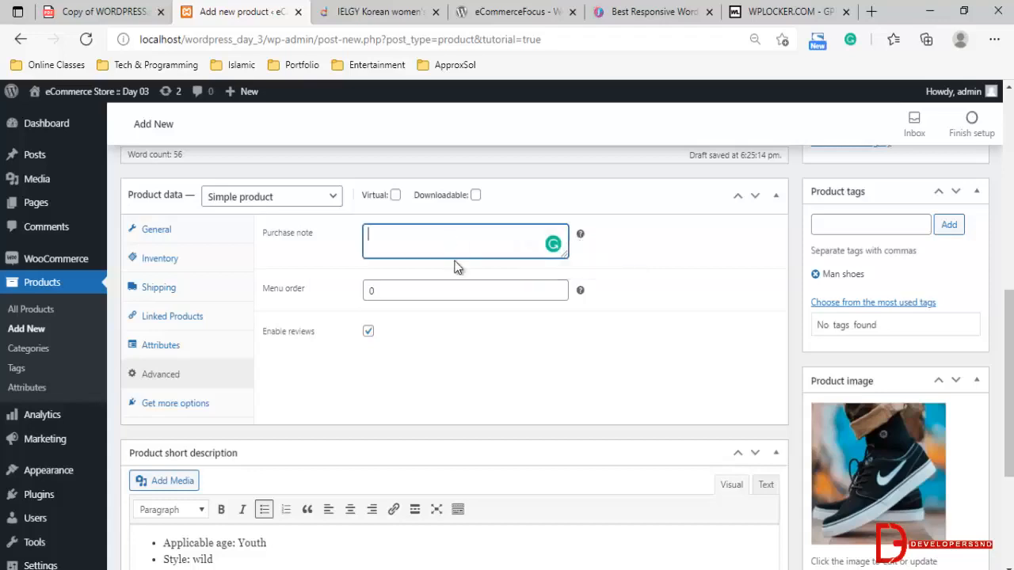
{"action": "scroll", "coordinate": [441, 316], "scroll_direction": "down", "scroll_amount": 1}
{"action": "scroll", "coordinate": [441, 316], "scroll_direction": "up", "scroll_amount": 1}
{"action": "scroll", "coordinate": [283, 323], "scroll_direction": "down", "scroll_amount": 1}
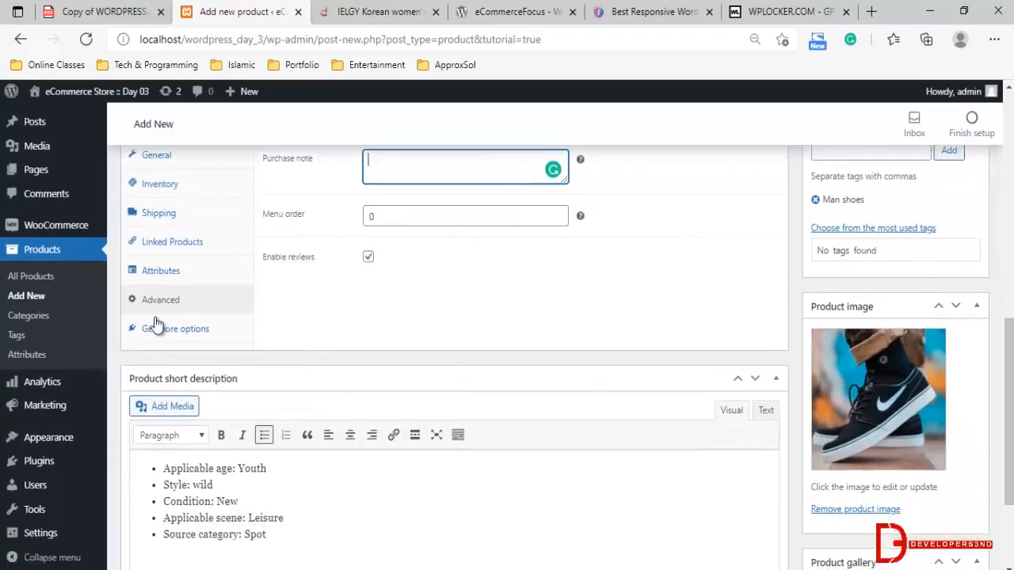
Look through the extensions recommended for the product, and return to its general price data
{"action": "left_click", "coordinate": [179, 328]}
{"action": "scroll", "coordinate": [423, 340], "scroll_direction": "up", "scroll_amount": 1}
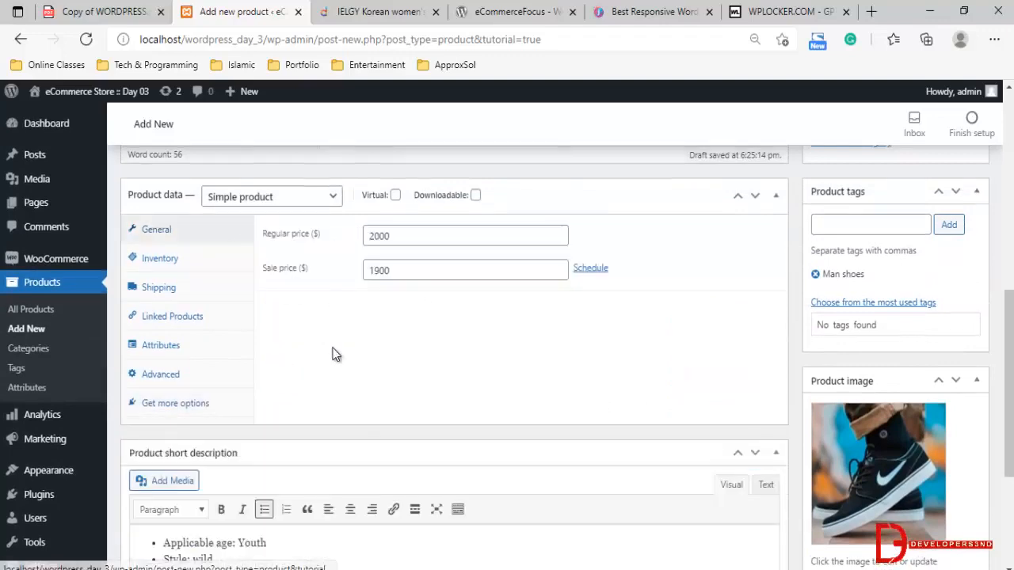
{"action": "scroll", "coordinate": [340, 365], "scroll_direction": "down", "scroll_amount": 3}
{"action": "scroll", "coordinate": [347, 317], "scroll_direction": "up", "scroll_amount": 4}
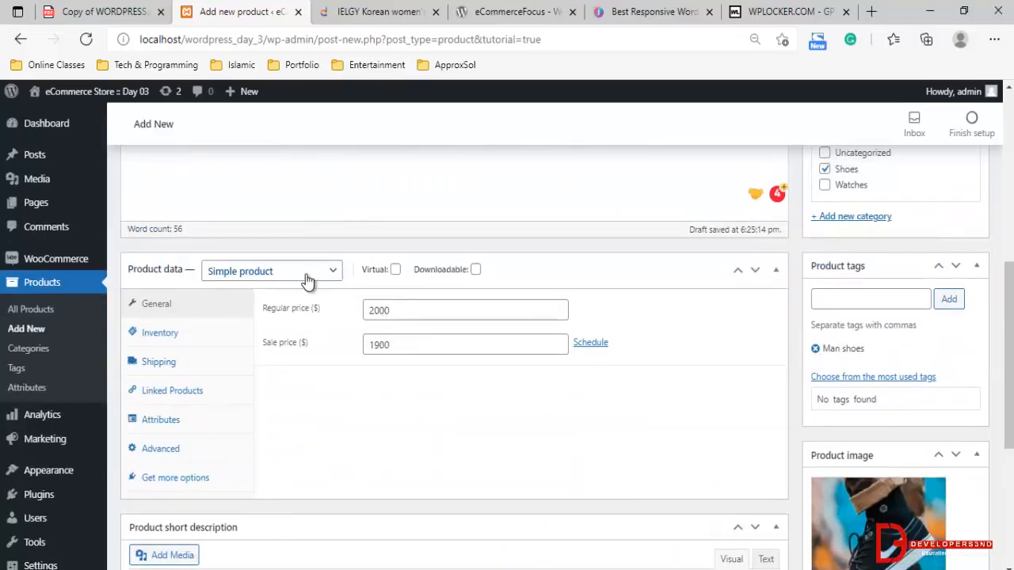
Publish the Korean women's high-end sneakers product
{"action": "scroll", "coordinate": [388, 317], "scroll_direction": "down", "scroll_amount": 4}
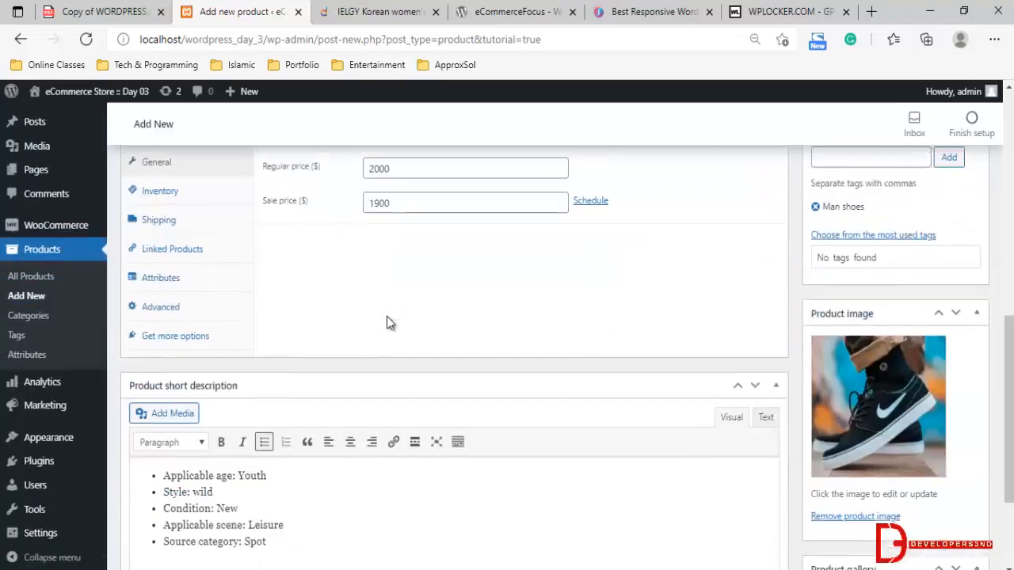
{"action": "scroll", "coordinate": [955, 351], "scroll_direction": "up", "scroll_amount": 10}
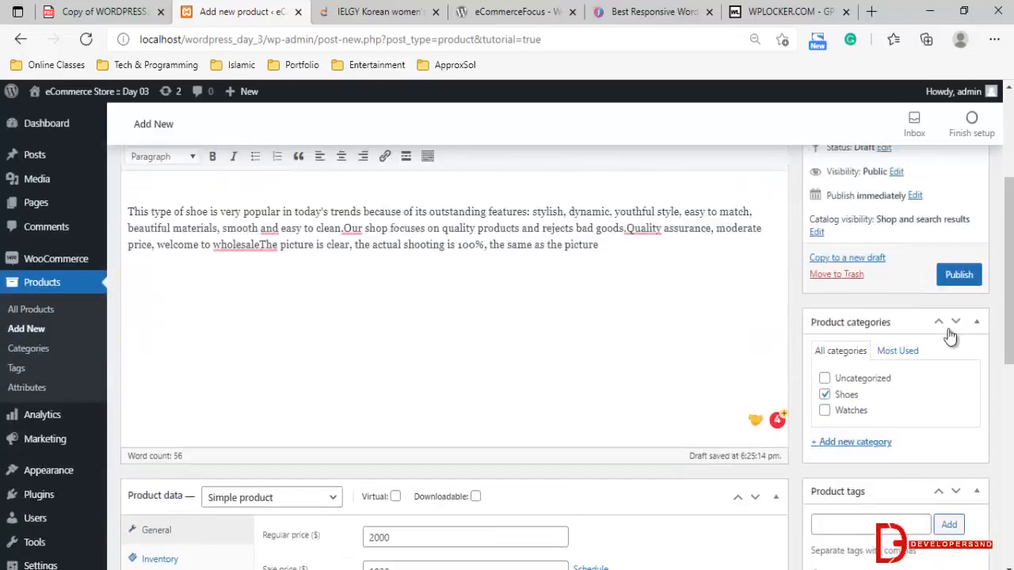
{"action": "left_click", "coordinate": [955, 342]}
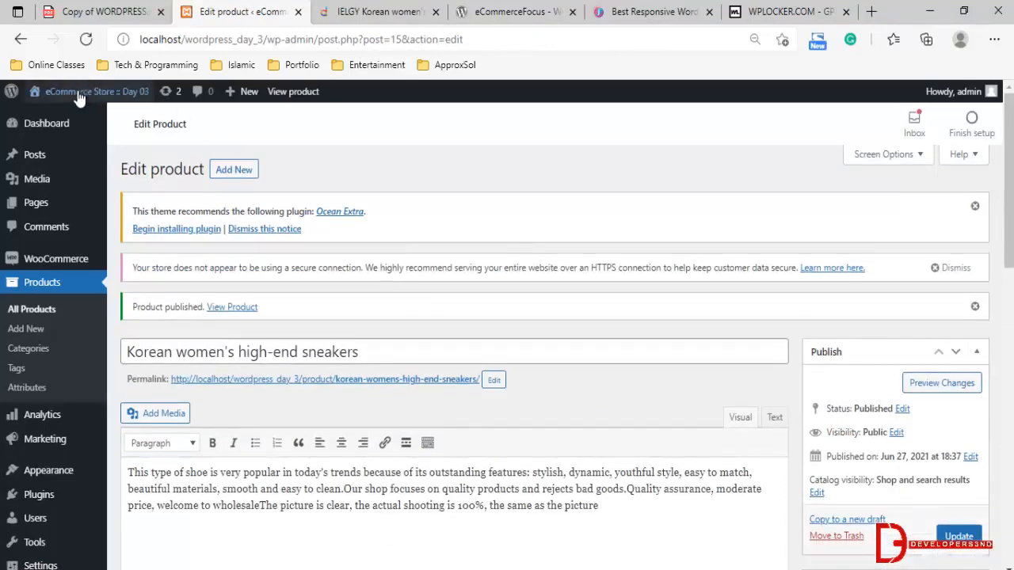
Open the store's shop page in a new tab and examine the sneakers' listing
{"action": "mouse_move", "coordinate": [75, 103]}
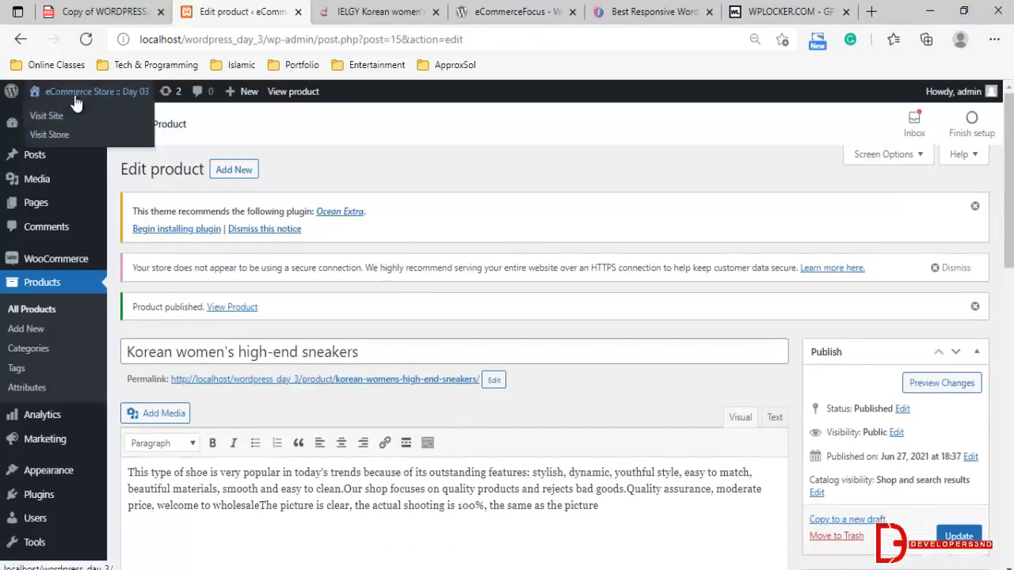
{"action": "right_click", "coordinate": [47, 133]}
{"action": "left_click", "coordinate": [83, 148]}
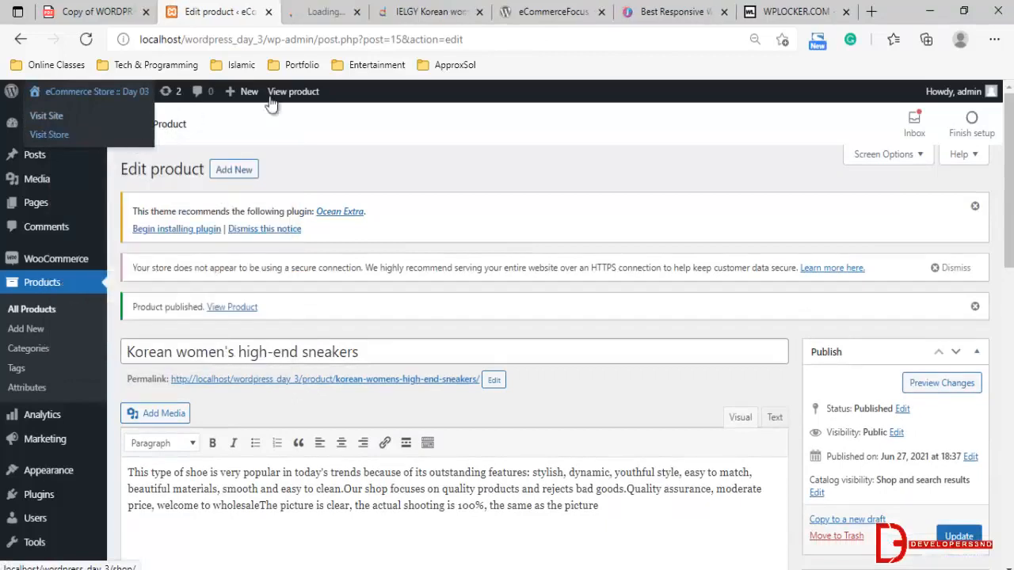
{"action": "left_click", "coordinate": [344, 8]}
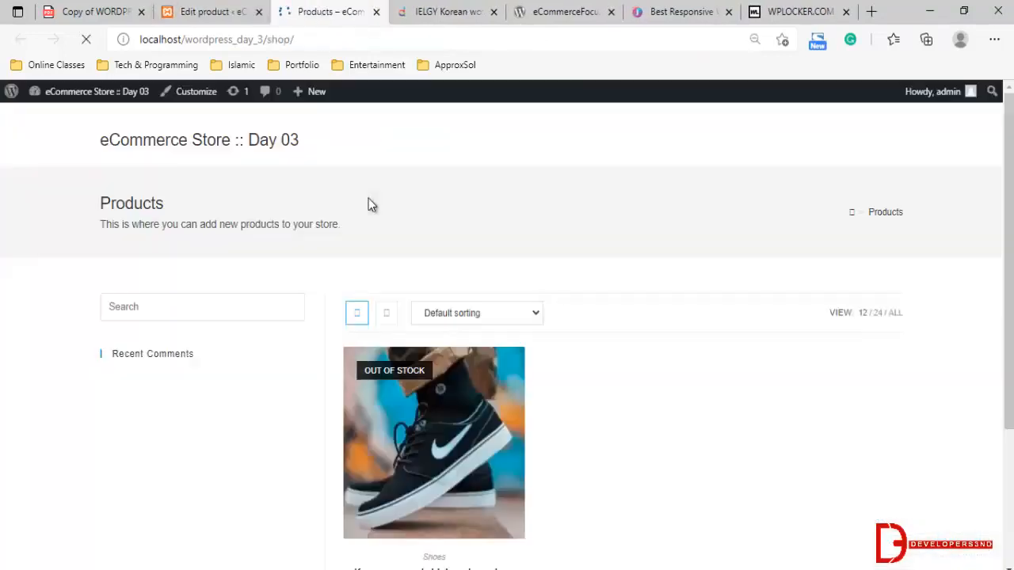
{"action": "scroll", "coordinate": [394, 212], "scroll_direction": "down", "scroll_amount": 1}
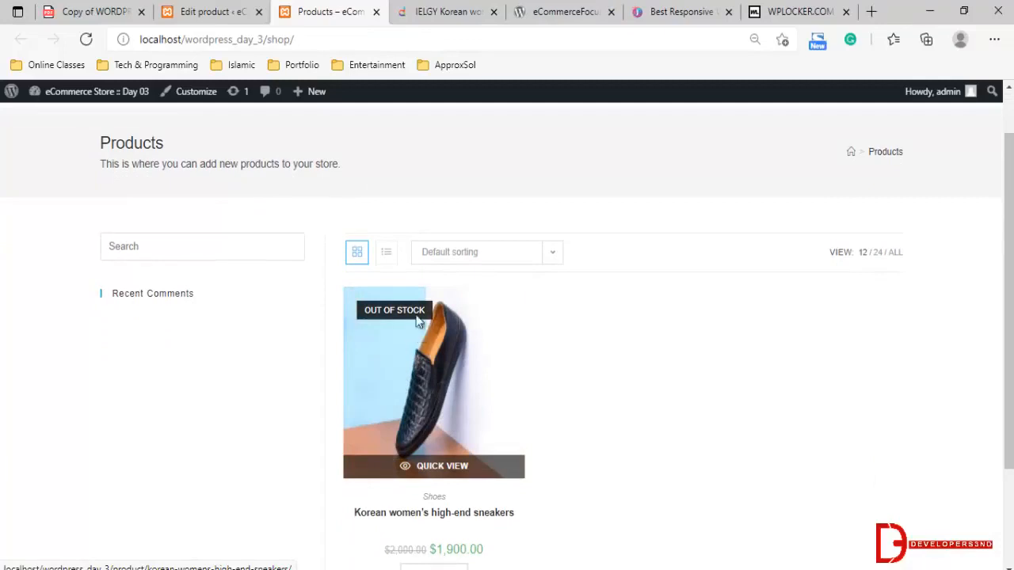
{"action": "scroll", "coordinate": [397, 313], "scroll_direction": "down", "scroll_amount": 2}
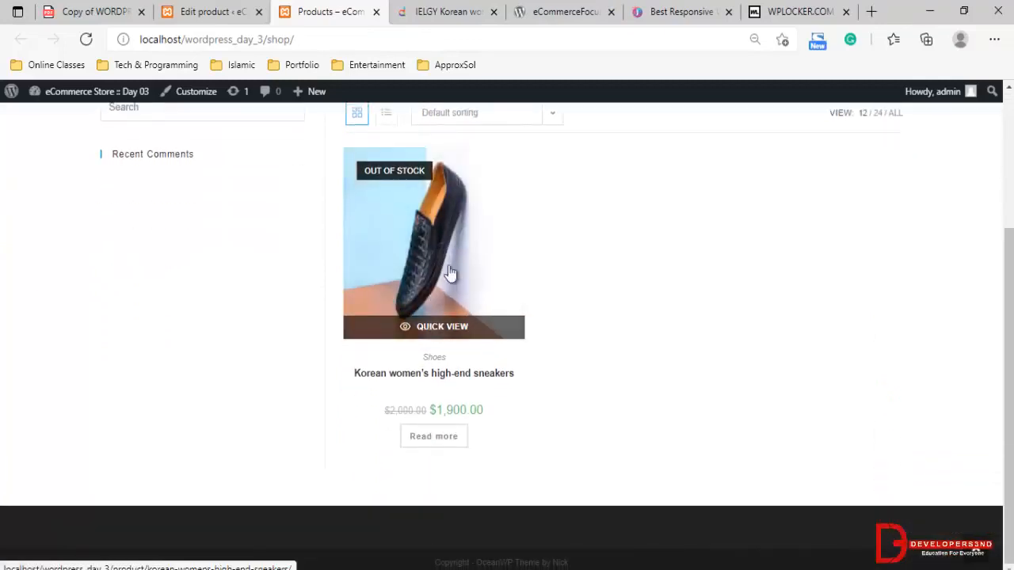
Check the sneakers' sale price in the shop listing and open the product's own page
{"action": "left_click_drag", "start_coordinate": [429, 409], "coordinate": [513, 409]}
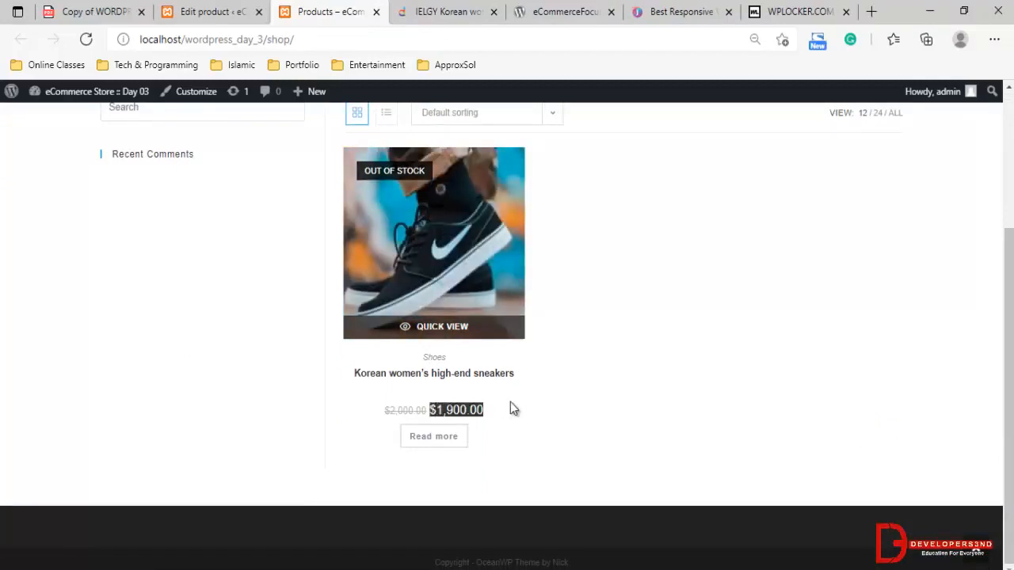
{"action": "left_click", "coordinate": [510, 405]}
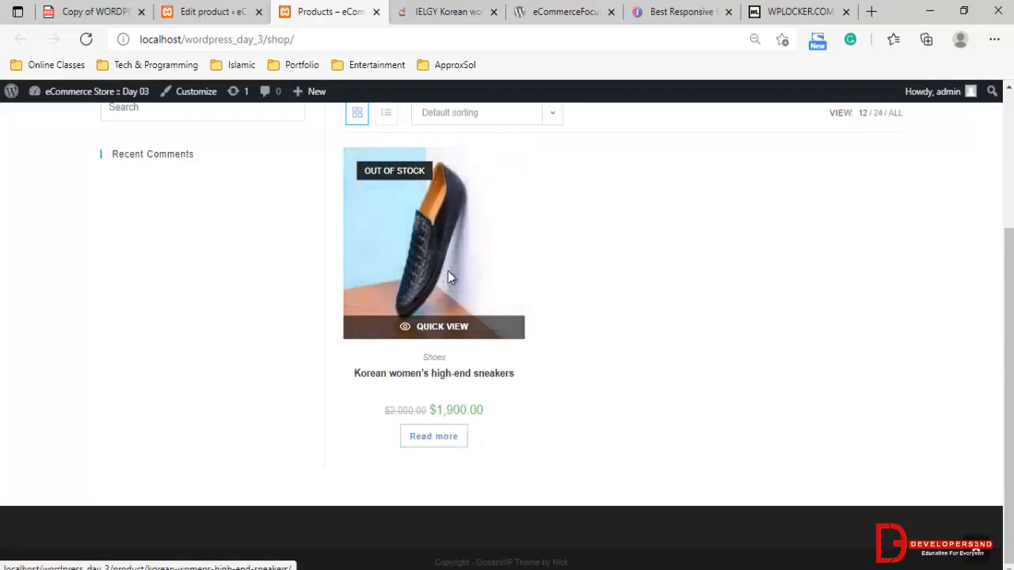
{"action": "left_click", "coordinate": [388, 323]}
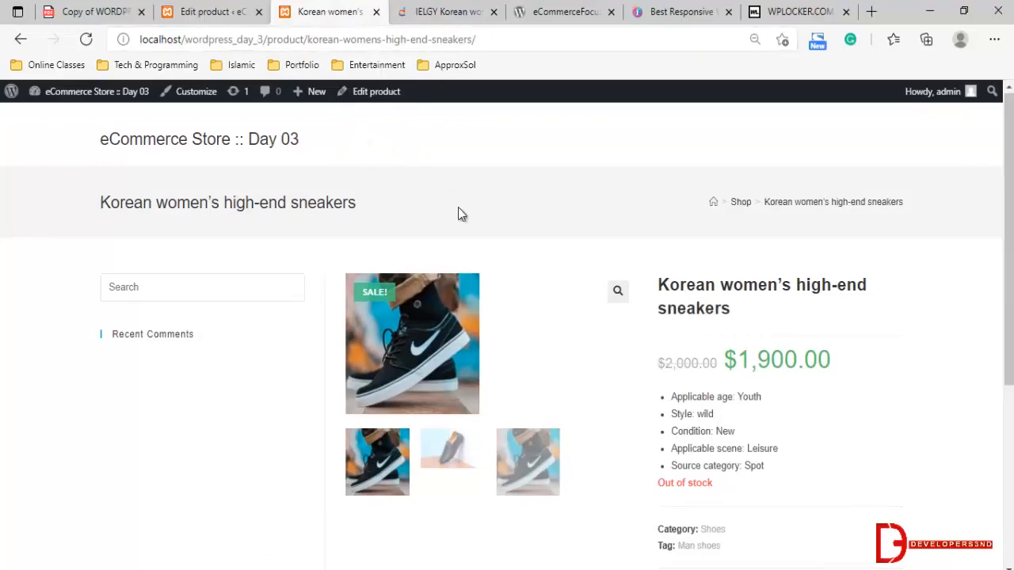
{"action": "scroll", "coordinate": [460, 237], "scroll_direction": "down", "scroll_amount": 3}
Open the site's list of pages in the admin area and examine the Cart, Checkout, My account and Shop pages
{"action": "left_click", "coordinate": [205, 11]}
{"action": "left_click", "coordinate": [95, 8]}
{"action": "left_click", "coordinate": [206, 11]}
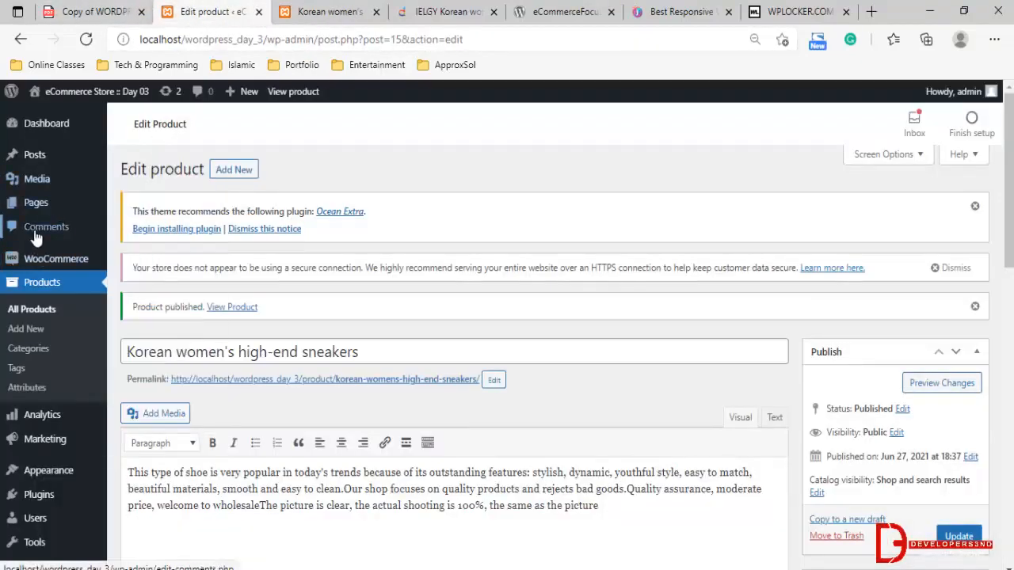
{"action": "left_click", "coordinate": [37, 203]}
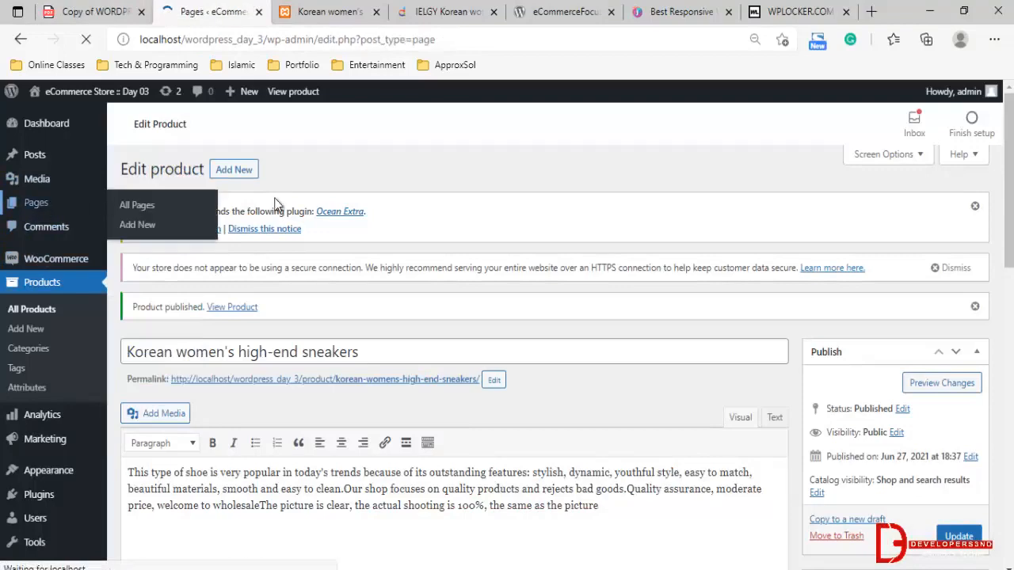
{"action": "scroll", "coordinate": [277, 205], "scroll_direction": "down", "scroll_amount": 2}
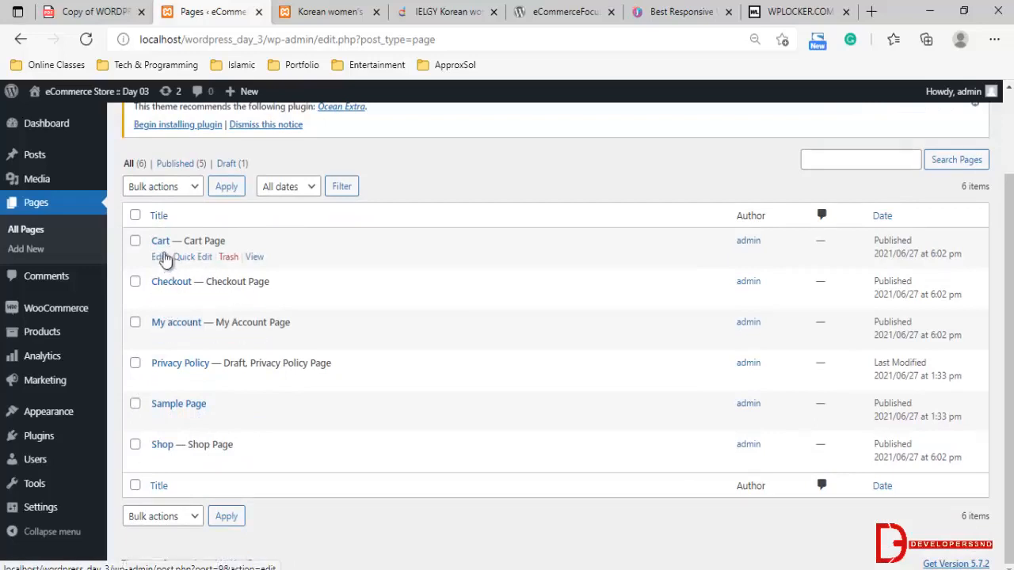
{"action": "mouse_move", "coordinate": [32, 314]}
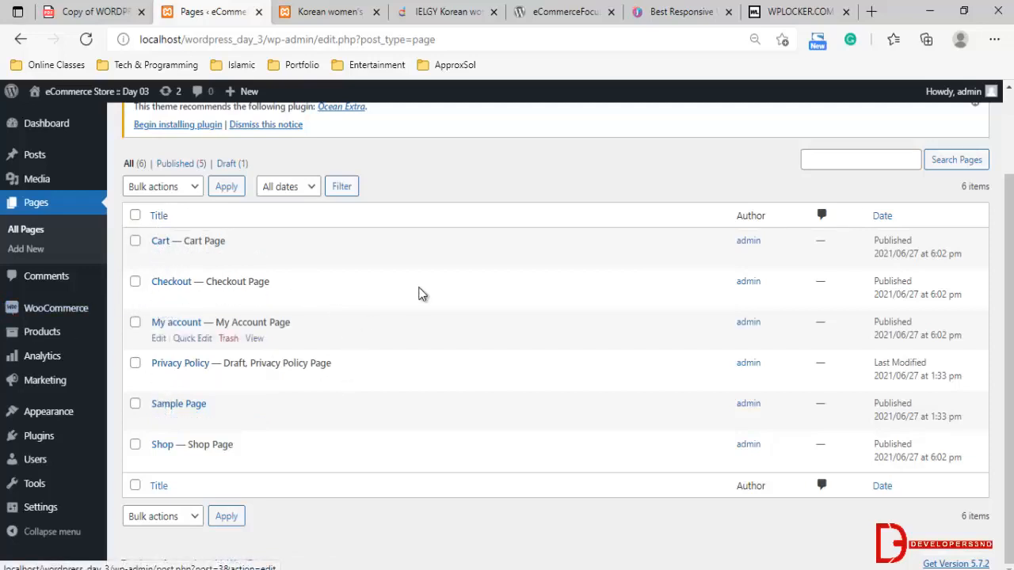
Review the sneakers' product page on the storefront, including its short description and stock status
{"action": "left_click", "coordinate": [330, 11]}
{"action": "scroll", "coordinate": [667, 244], "scroll_direction": "up", "scroll_amount": 2}
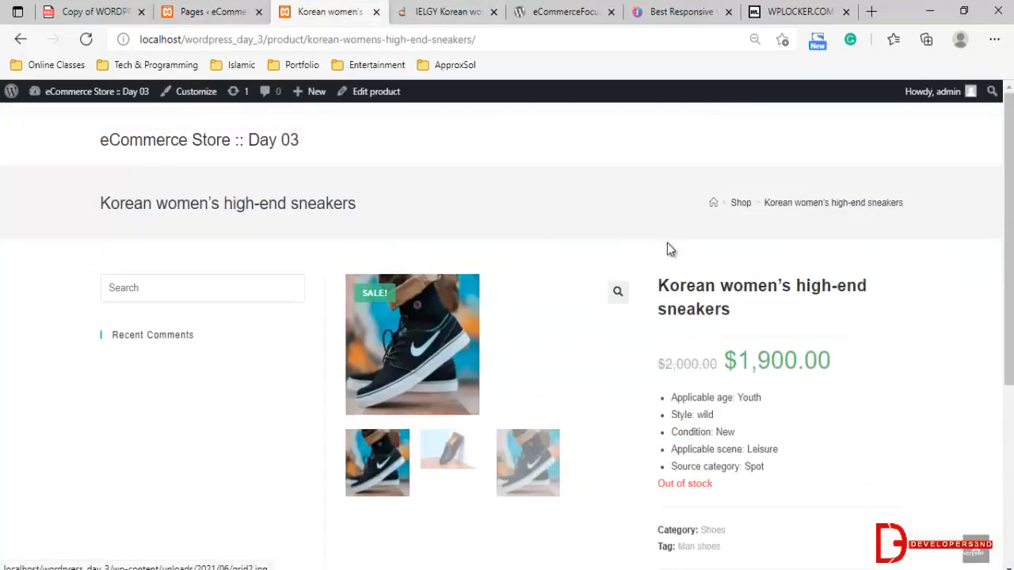
{"action": "scroll", "coordinate": [774, 354], "scroll_direction": "down", "scroll_amount": 1}
{"action": "scroll", "coordinate": [740, 378], "scroll_direction": "down", "scroll_amount": 1}
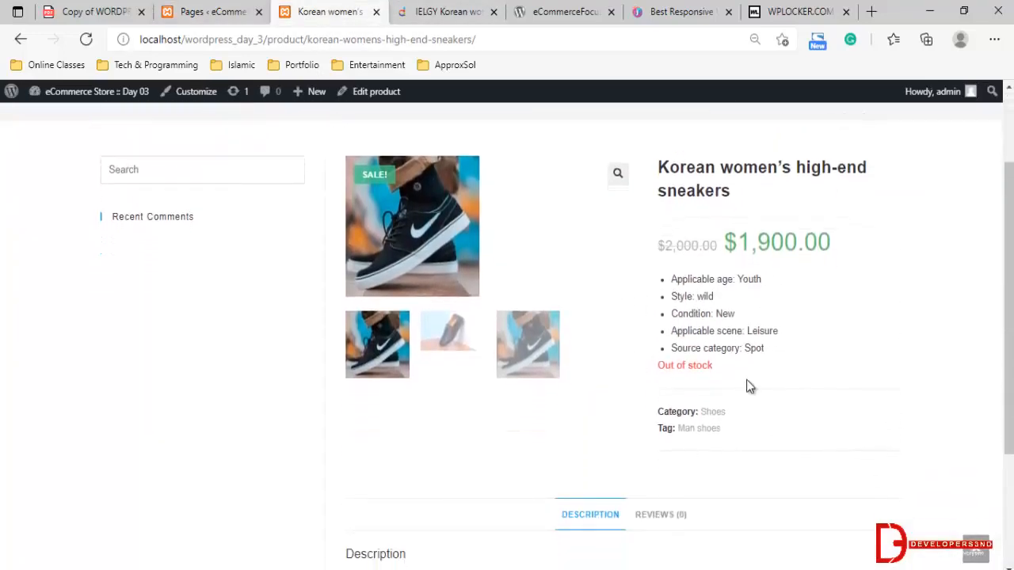
Open the Korean women's high-end sneakers for editing from the product list and go to its product data
{"action": "left_click", "coordinate": [198, 11]}
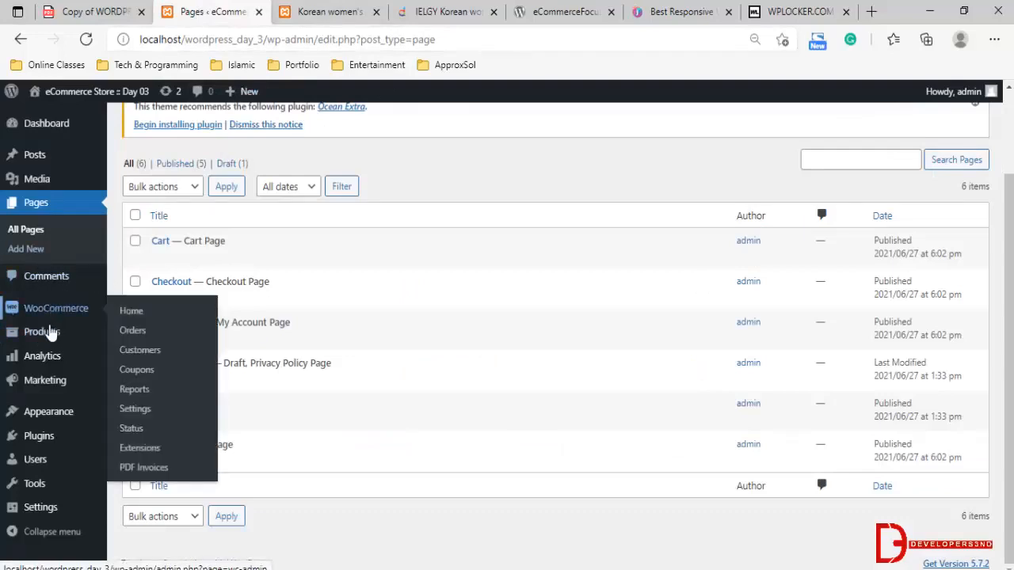
{"action": "left_click", "coordinate": [136, 336]}
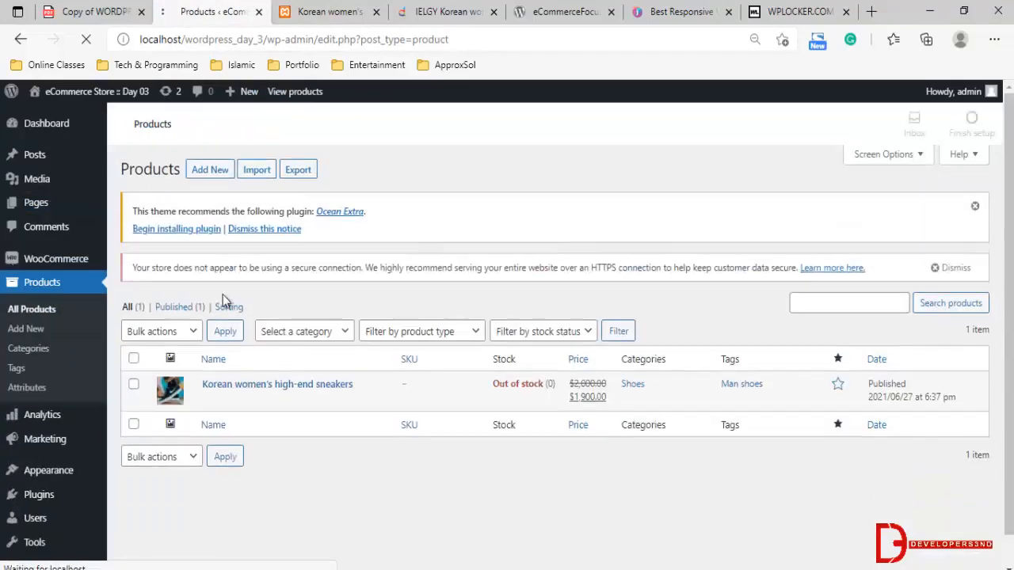
{"action": "left_click", "coordinate": [277, 385]}
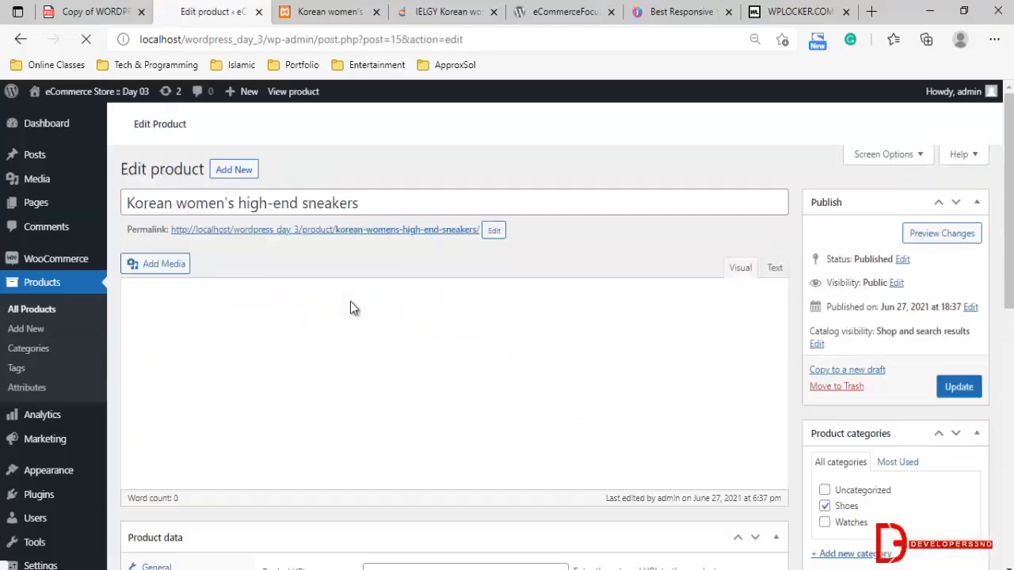
{"action": "scroll", "coordinate": [254, 411], "scroll_direction": "down", "scroll_amount": 3}
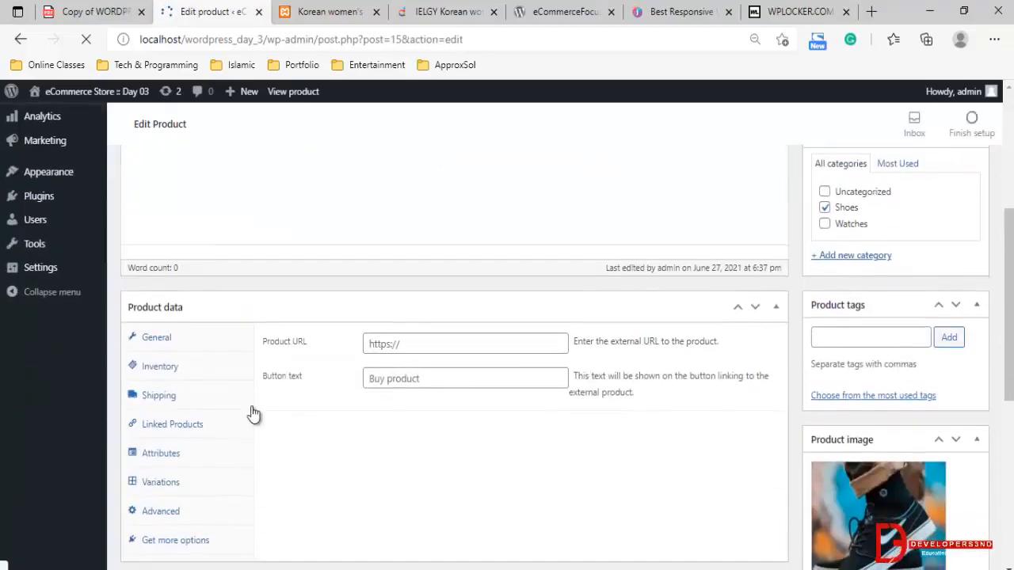
{"action": "scroll", "coordinate": [198, 317], "scroll_direction": "down", "scroll_amount": 10}
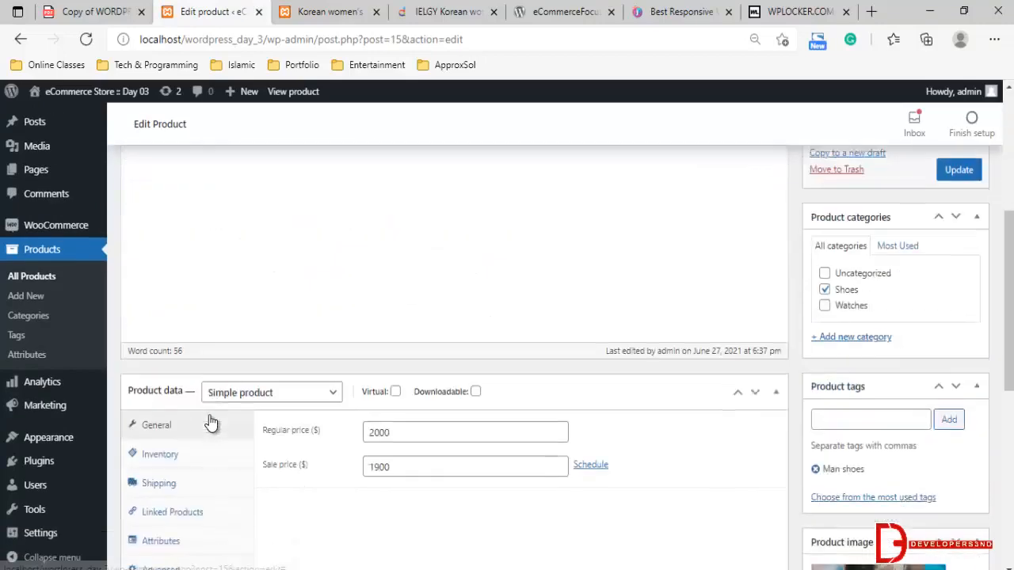
Set the sneakers' stock quantity to 10 in the inventory data and update the product
{"action": "left_click", "coordinate": [203, 257]}
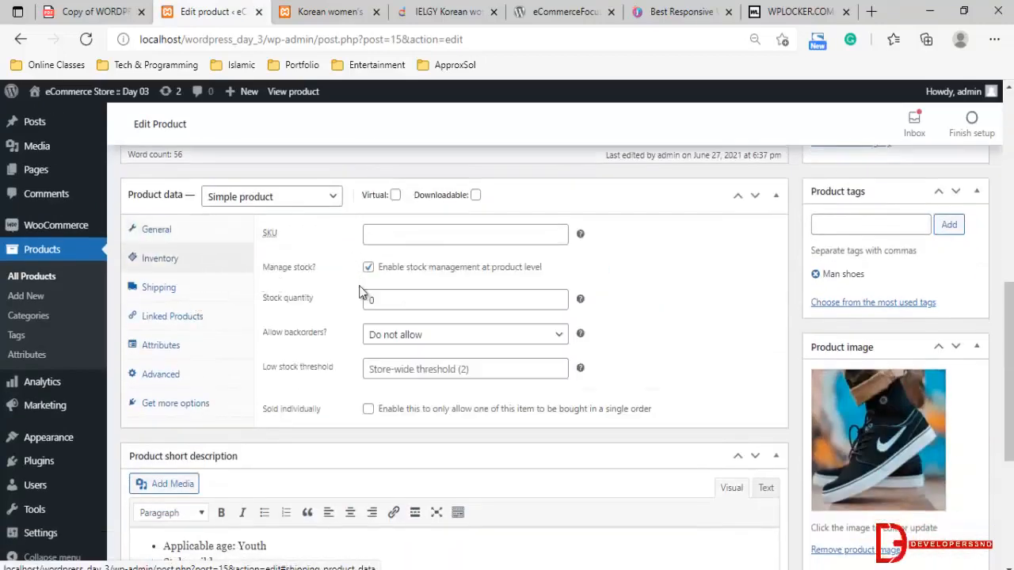
{"action": "double_click", "coordinate": [398, 296]}
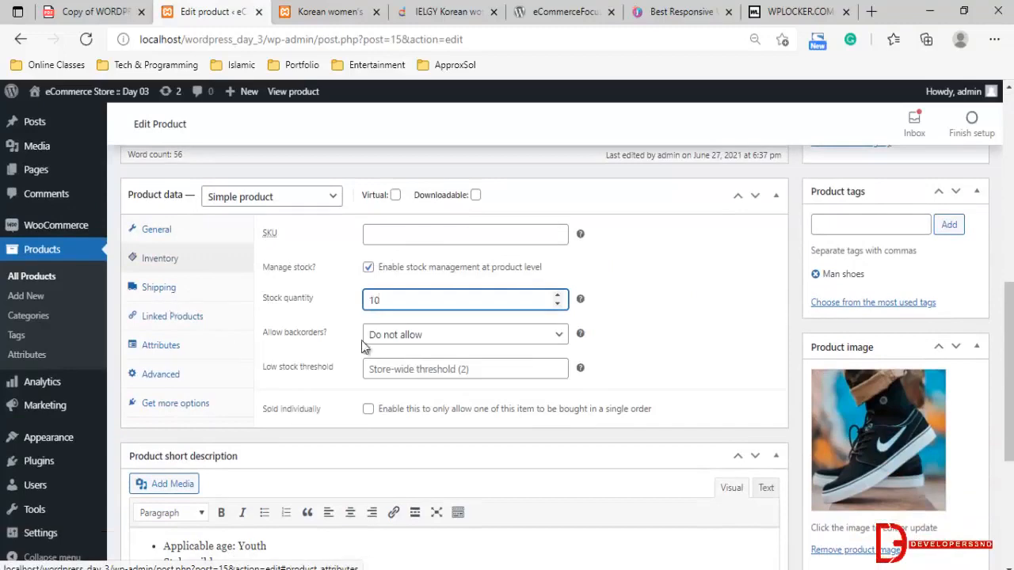
{"action": "scroll", "coordinate": [543, 360], "scroll_direction": "down", "scroll_amount": 4}
{"action": "scroll", "coordinate": [543, 361], "scroll_direction": "up", "scroll_amount": 3}
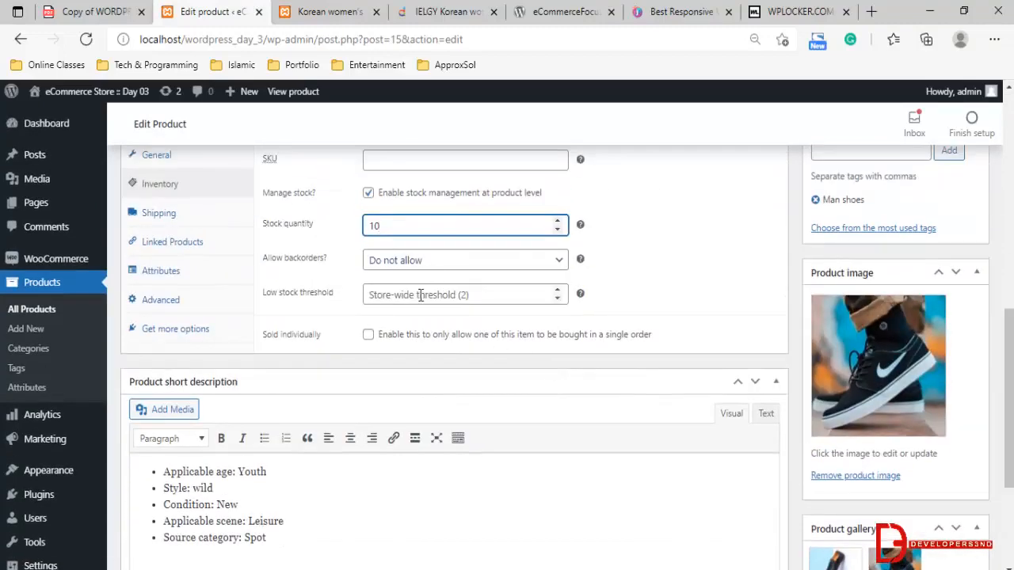
{"action": "scroll", "coordinate": [245, 401], "scroll_direction": "down", "scroll_amount": 3}
{"action": "scroll", "coordinate": [638, 310], "scroll_direction": "up", "scroll_amount": 7}
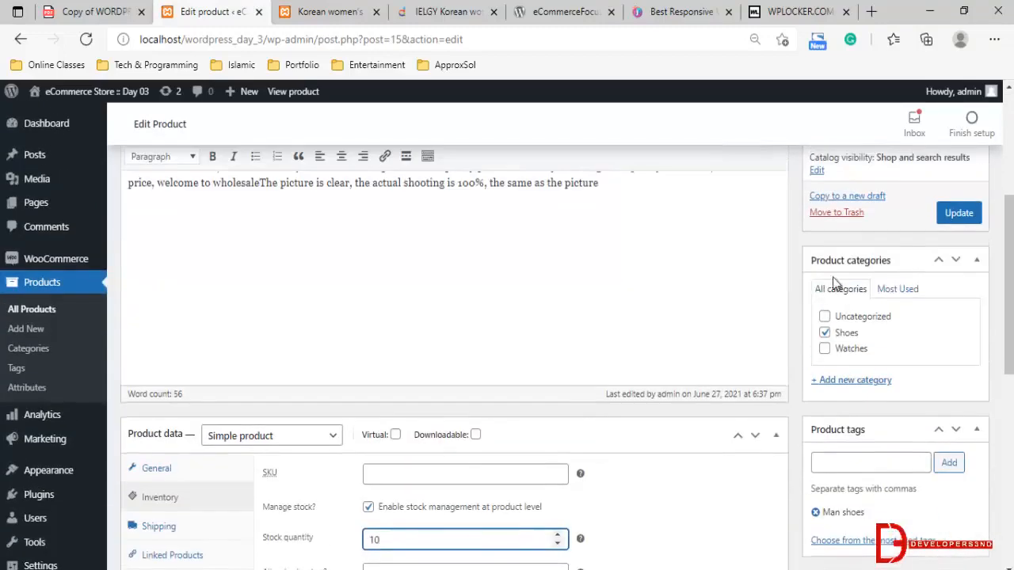
{"action": "key", "text": "Return"}
Reload the sneakers' product page on the storefront and check its stock status
{"action": "left_click", "coordinate": [321, 11]}
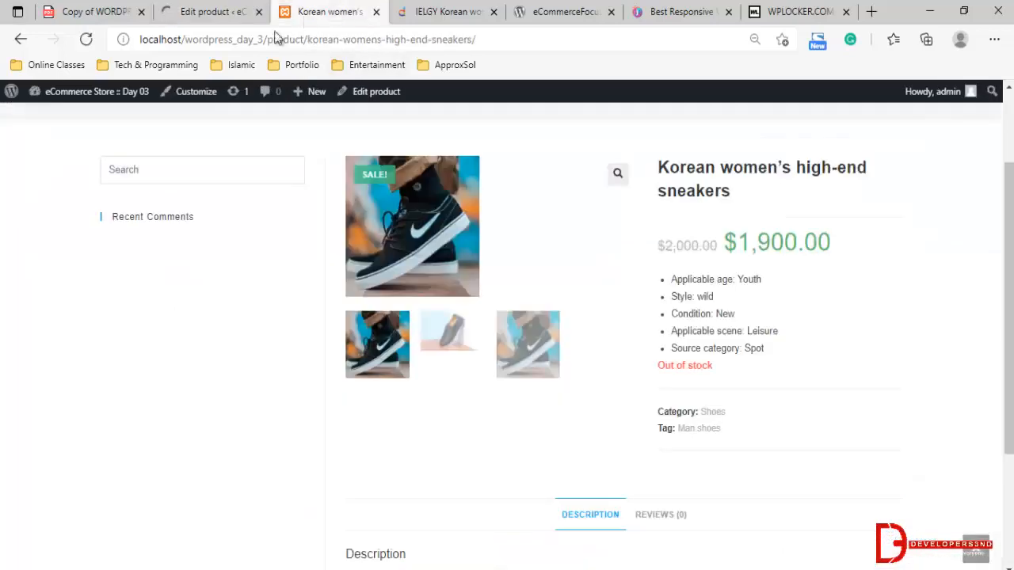
{"action": "left_click", "coordinate": [87, 39]}
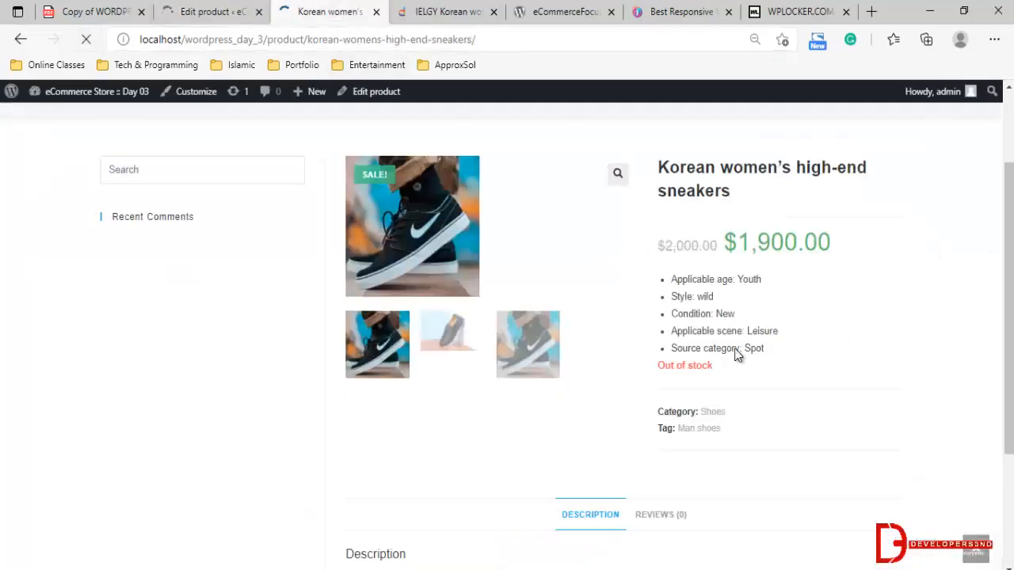
{"action": "left_click_drag", "start_coordinate": [653, 374], "coordinate": [766, 372]}
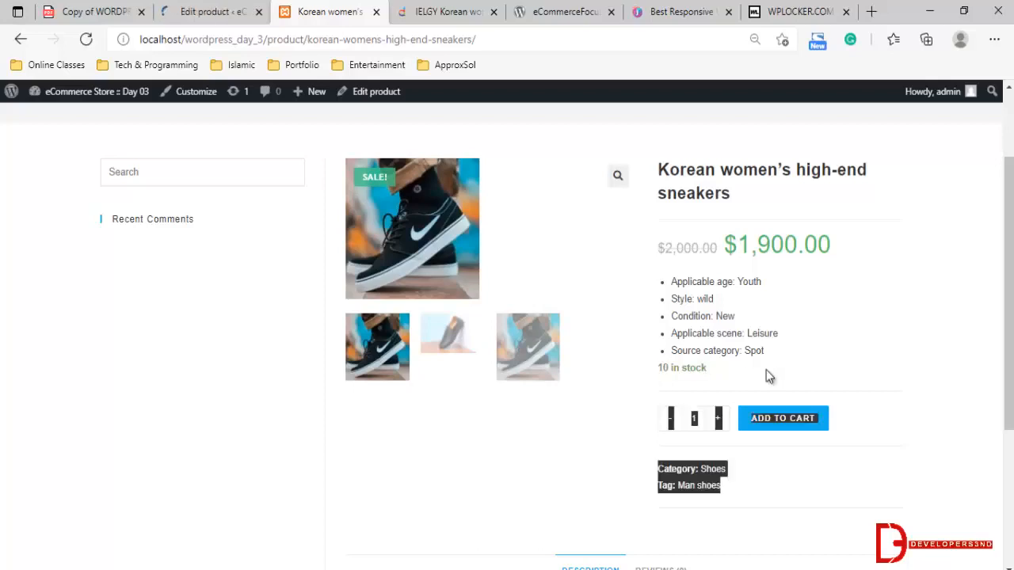
{"action": "left_click", "coordinate": [848, 344]}
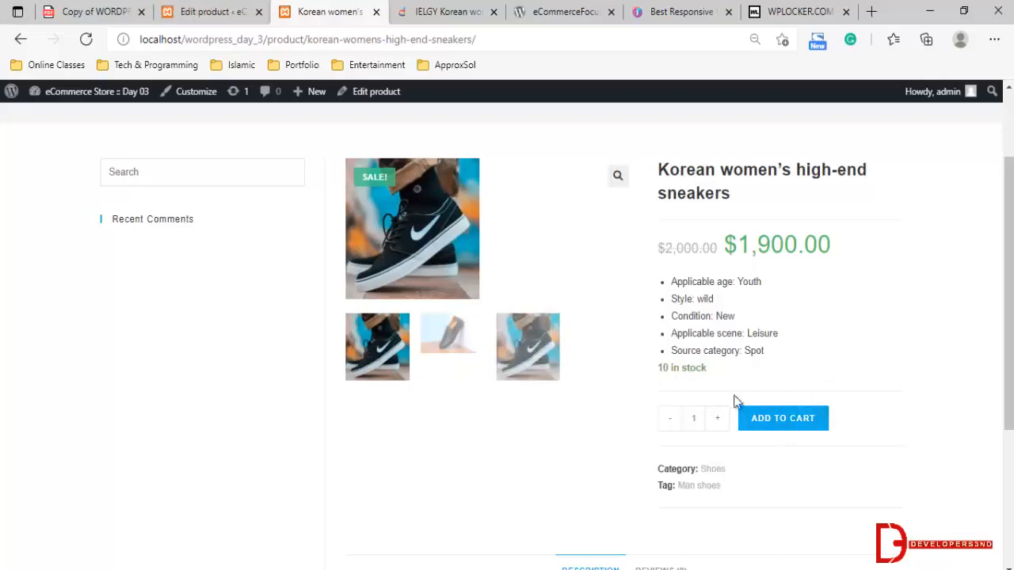
Add one pair of the Korean women's high-end sneakers to the cart and review the cart page
{"action": "left_click", "coordinate": [776, 426]}
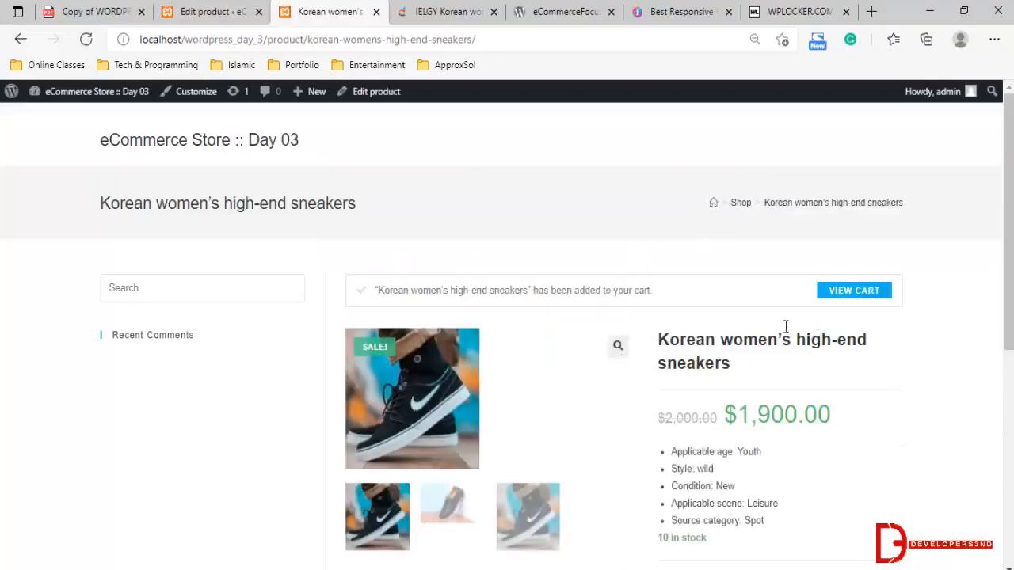
{"action": "left_click", "coordinate": [873, 293]}
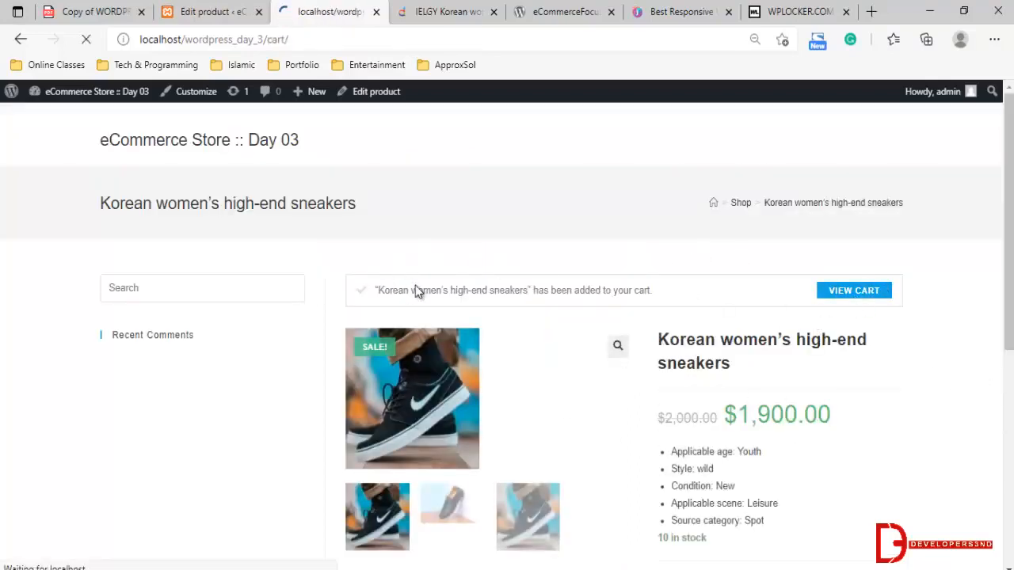
{"action": "scroll", "coordinate": [507, 333], "scroll_direction": "down", "scroll_amount": 3}
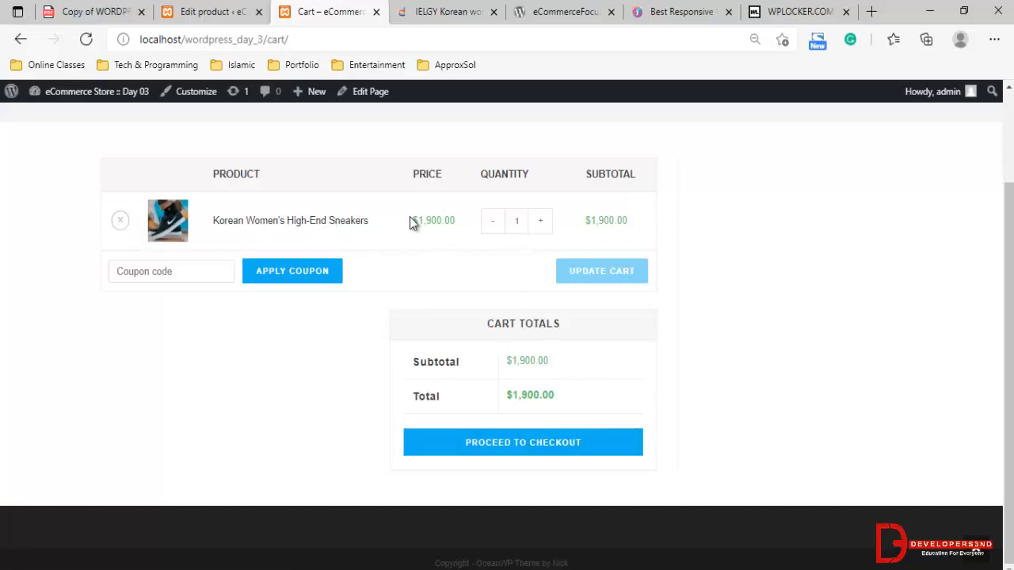
{"action": "left_click", "coordinate": [225, 9]}
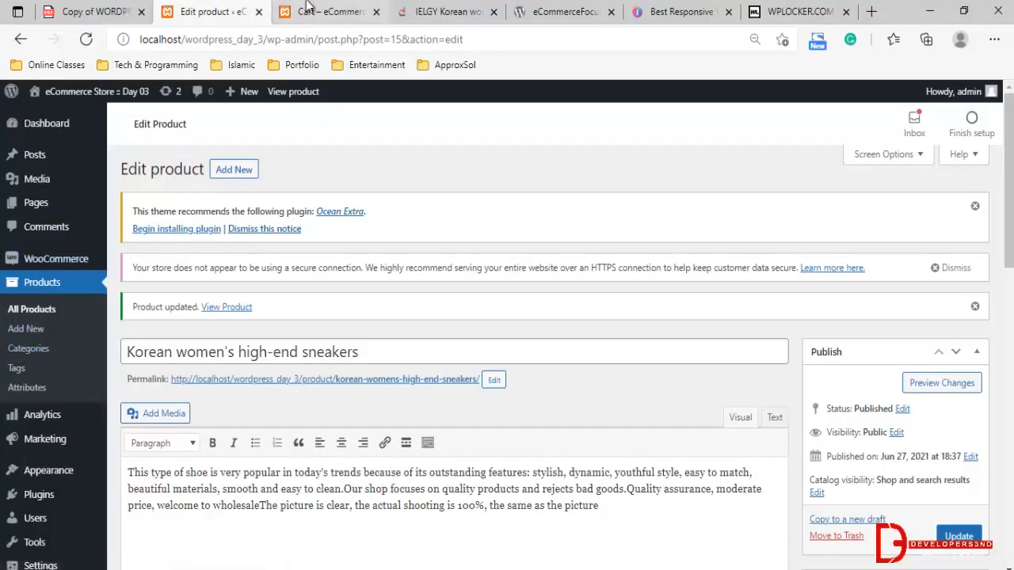
{"action": "left_click", "coordinate": [328, 11]}
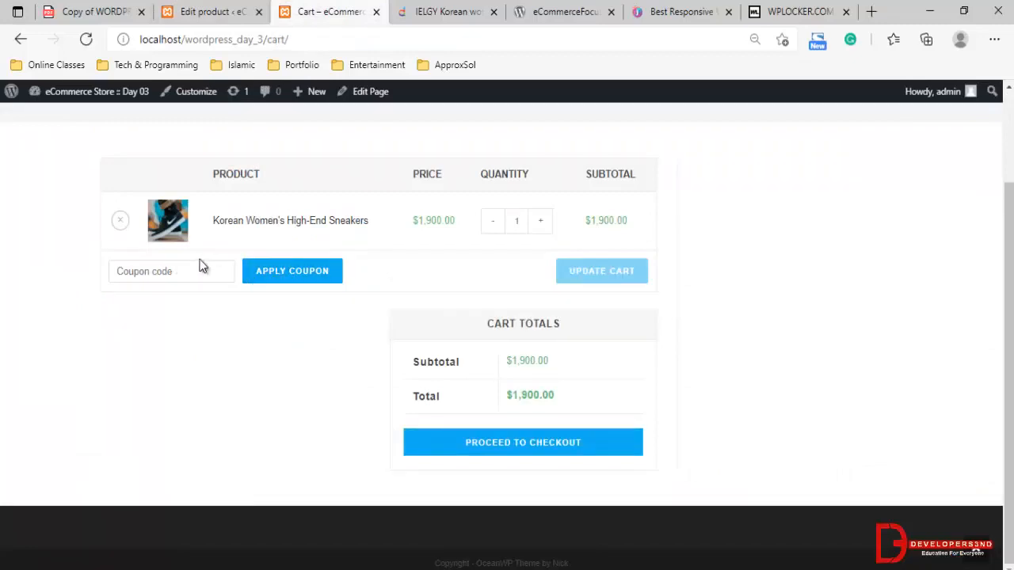
Start a new WooCommerce coupon in the admin area with the code SummerOffer01
{"action": "left_click", "coordinate": [208, 12]}
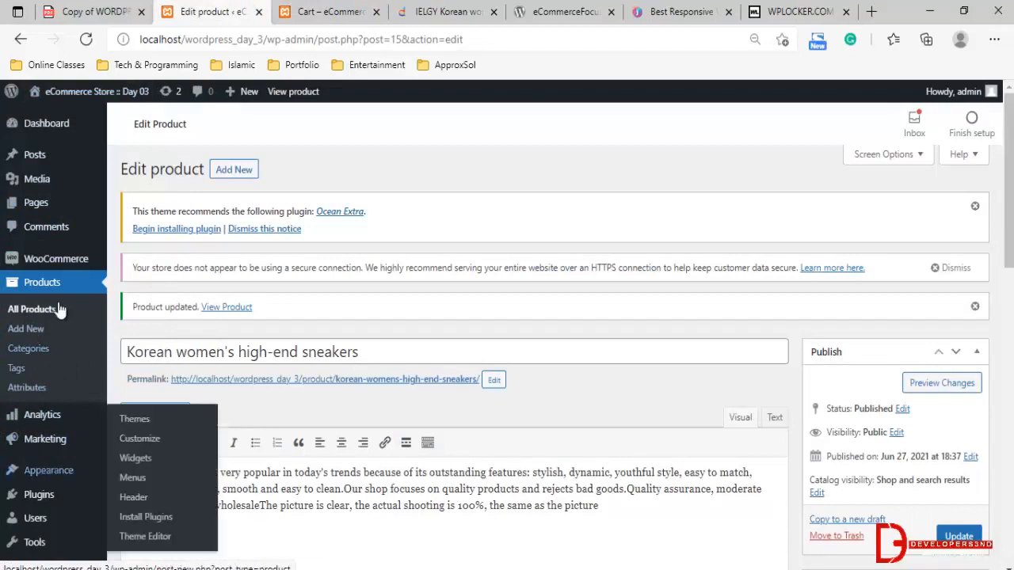
{"action": "mouse_move", "coordinate": [61, 267]}
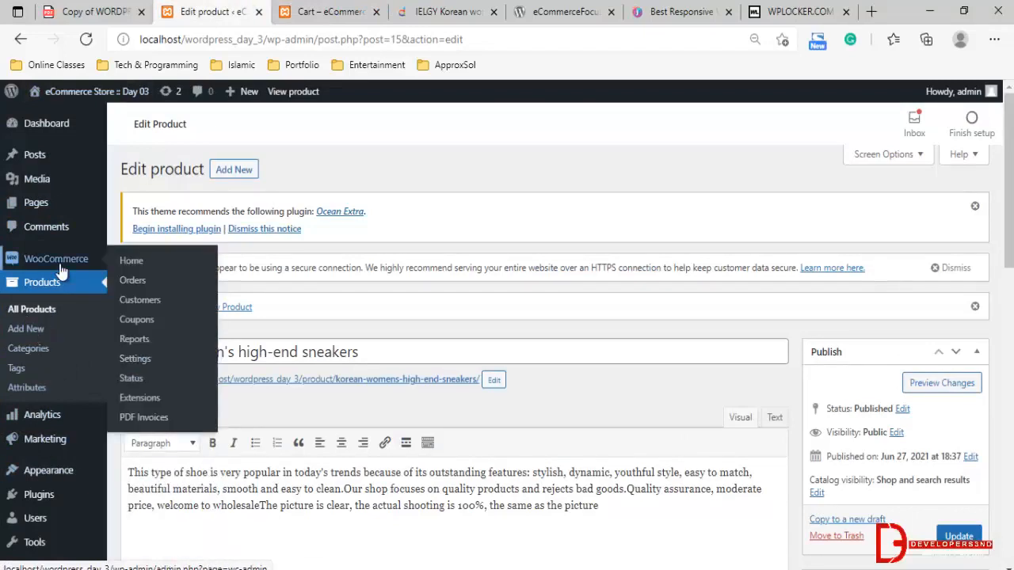
{"action": "left_click", "coordinate": [141, 322]}
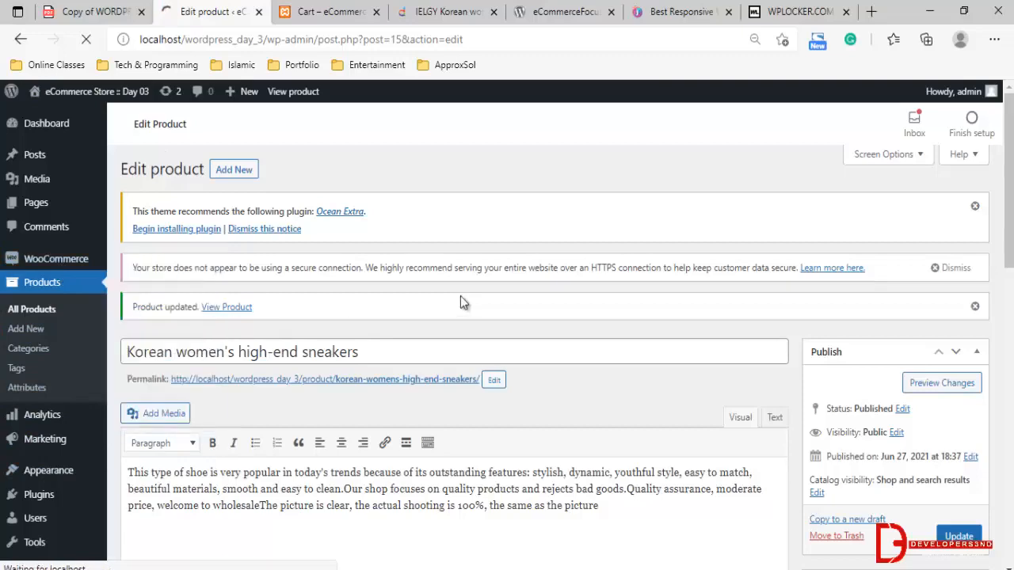
{"action": "scroll", "coordinate": [335, 286], "scroll_direction": "down", "scroll_amount": 2}
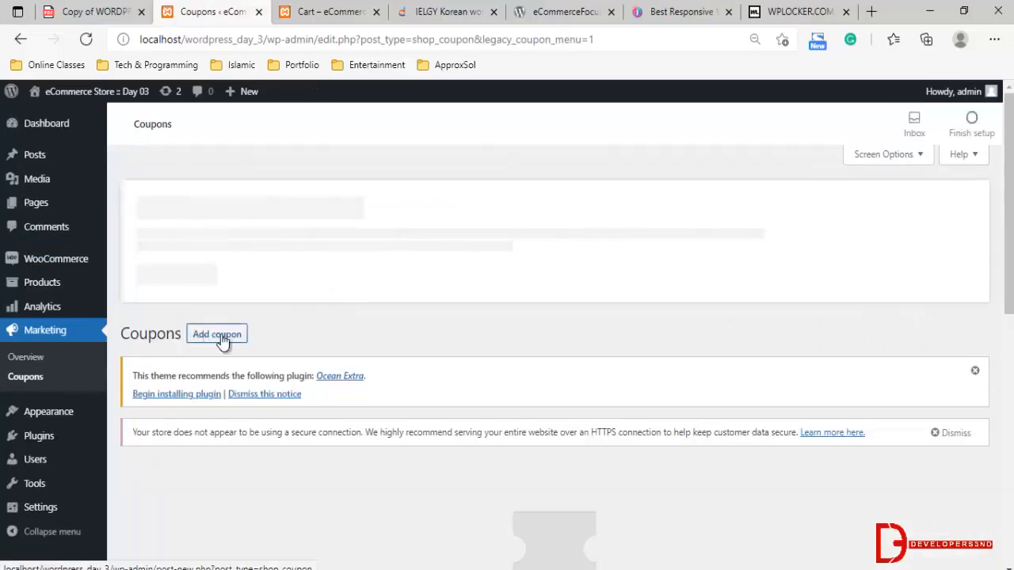
{"action": "left_click", "coordinate": [220, 335]}
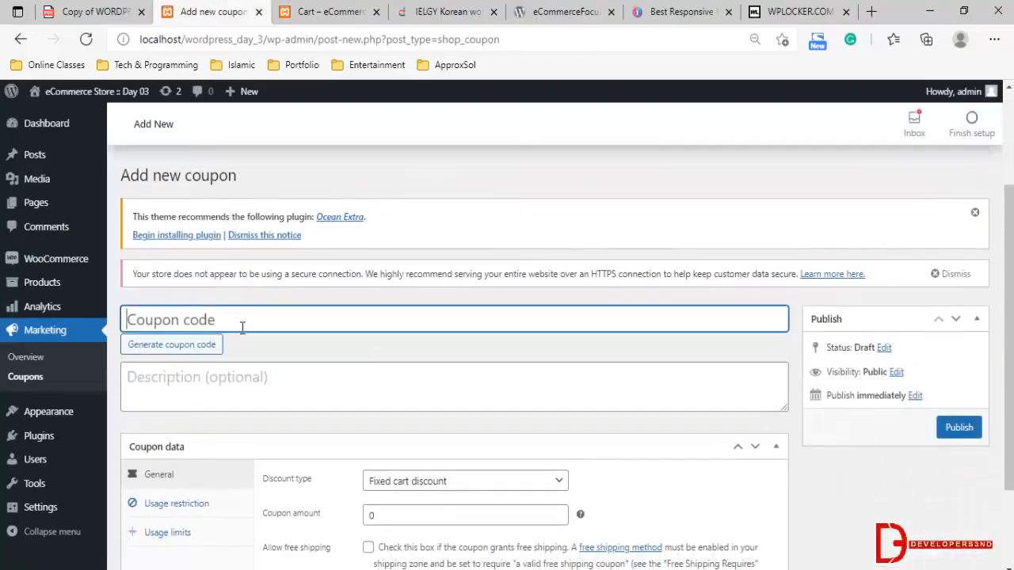
{"action": "type", "text": "SummerO"}
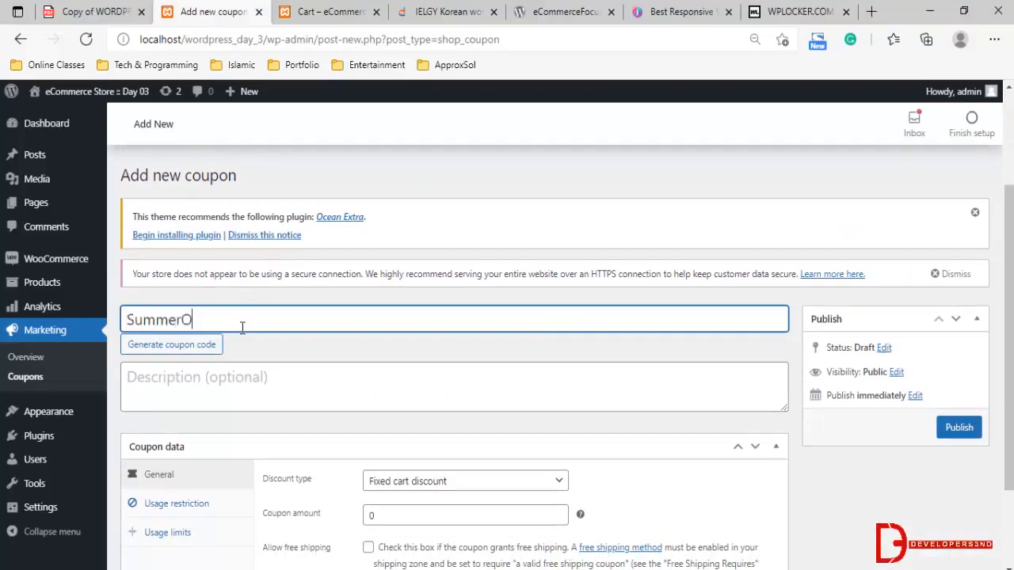
{"action": "type", "text": "ffer"}
{"action": "scroll", "coordinate": [297, 328], "scroll_direction": "down", "scroll_amount": 2}
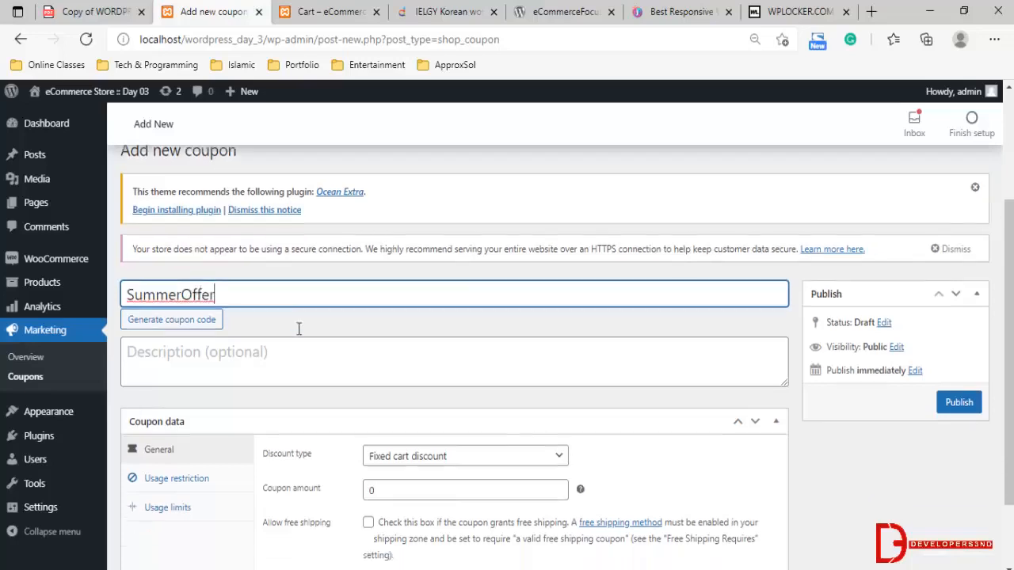
{"action": "type", "text": "01"}
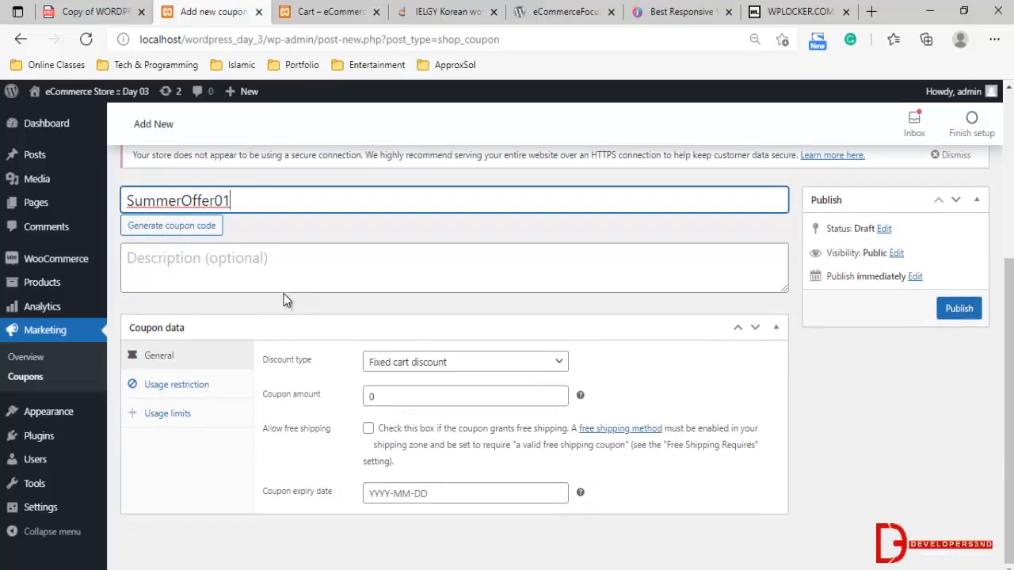
Give the coupon a percentage discount of 10 with expiry date 2021-06-27 and publish it
{"action": "left_click", "coordinate": [388, 368]}
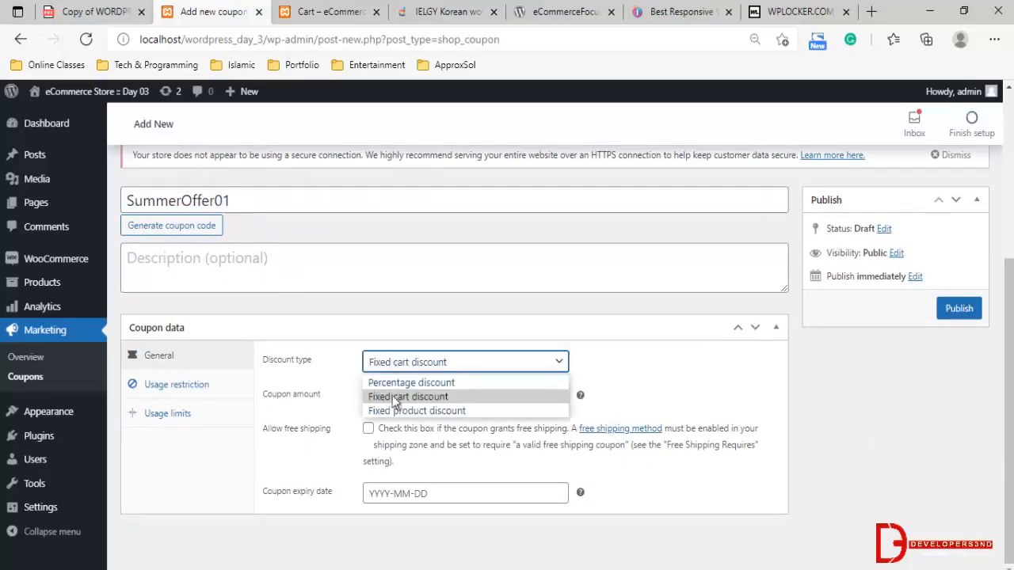
{"action": "left_click", "coordinate": [406, 386]}
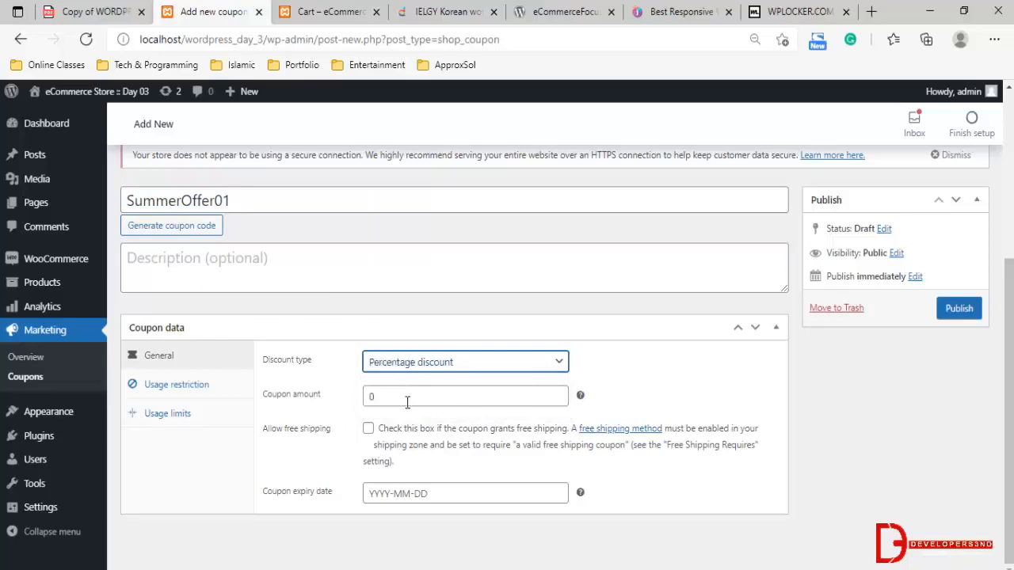
{"action": "left_click_drag", "start_coordinate": [407, 399], "coordinate": [309, 397]}
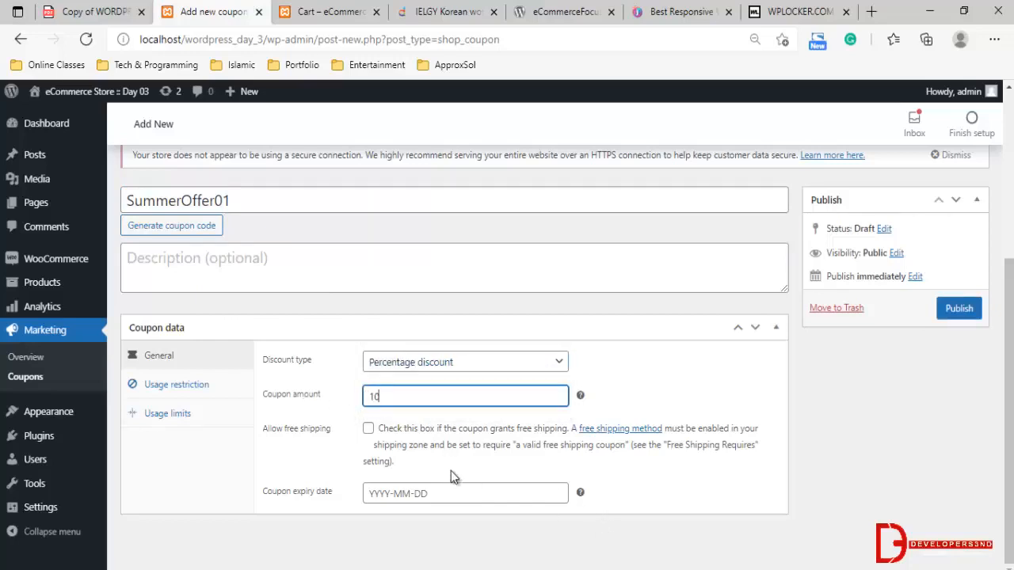
{"action": "left_click", "coordinate": [495, 495]}
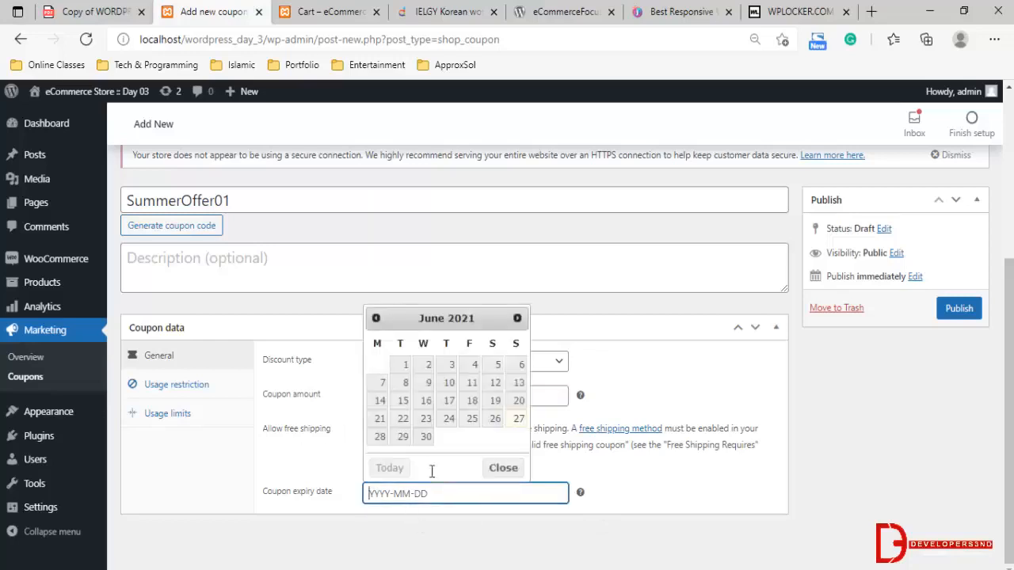
{"action": "left_click", "coordinate": [518, 420]}
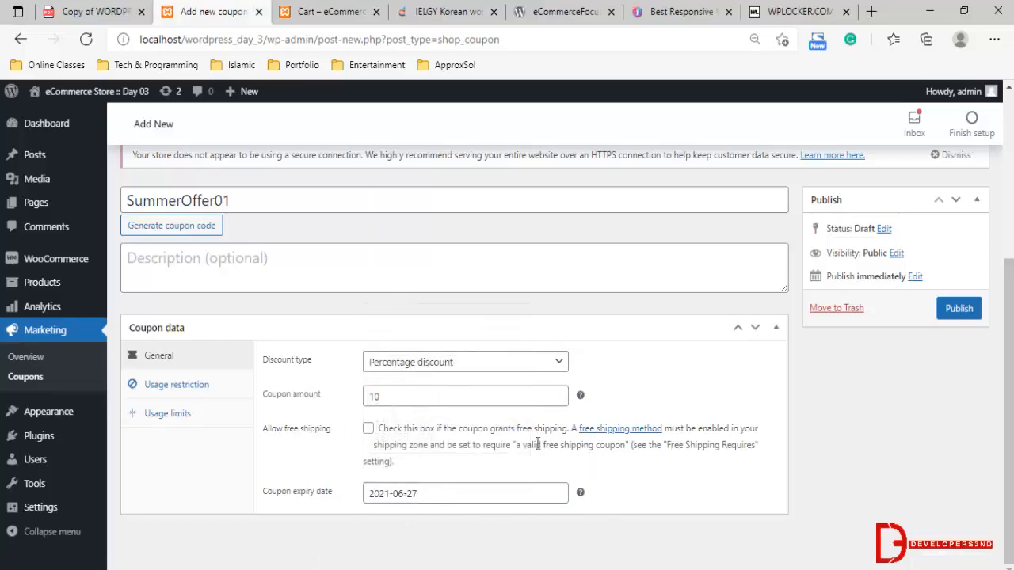
{"action": "left_click", "coordinate": [959, 321]}
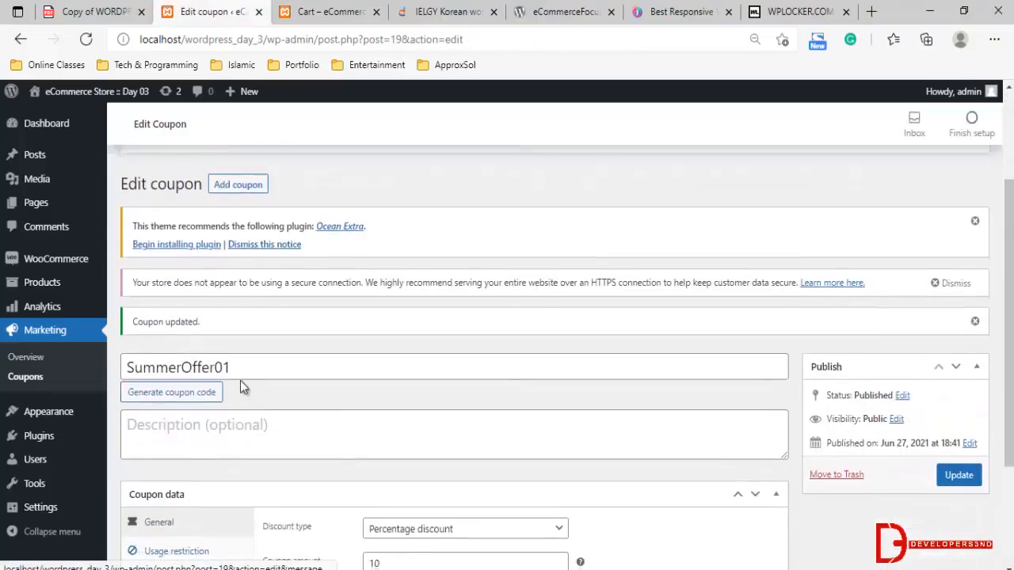
Select the coupon code SummerOffer01 for copying and switch to the storefront's cart page
{"action": "left_click_drag", "start_coordinate": [247, 366], "coordinate": [103, 371]}
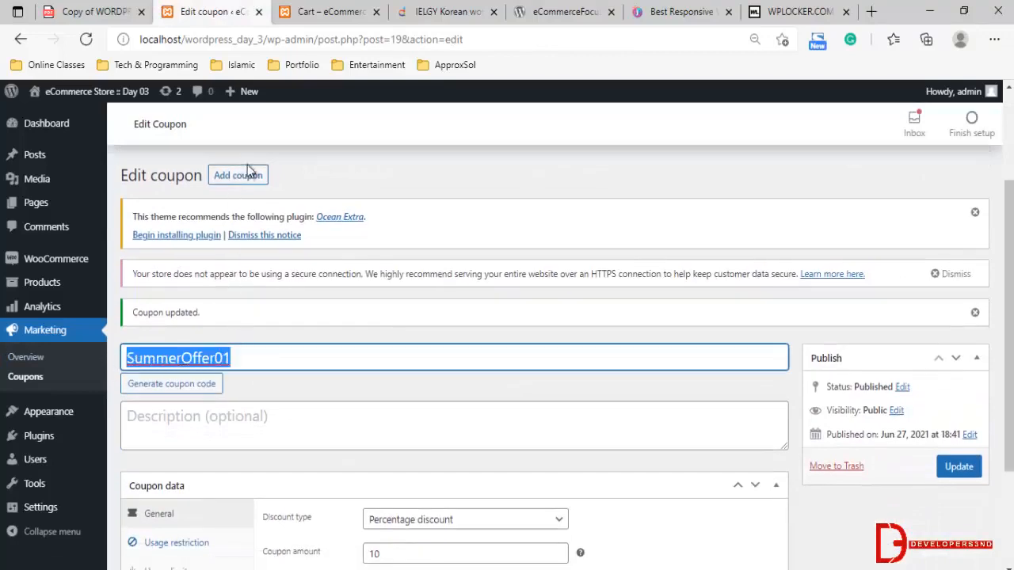
{"action": "left_click", "coordinate": [308, 11]}
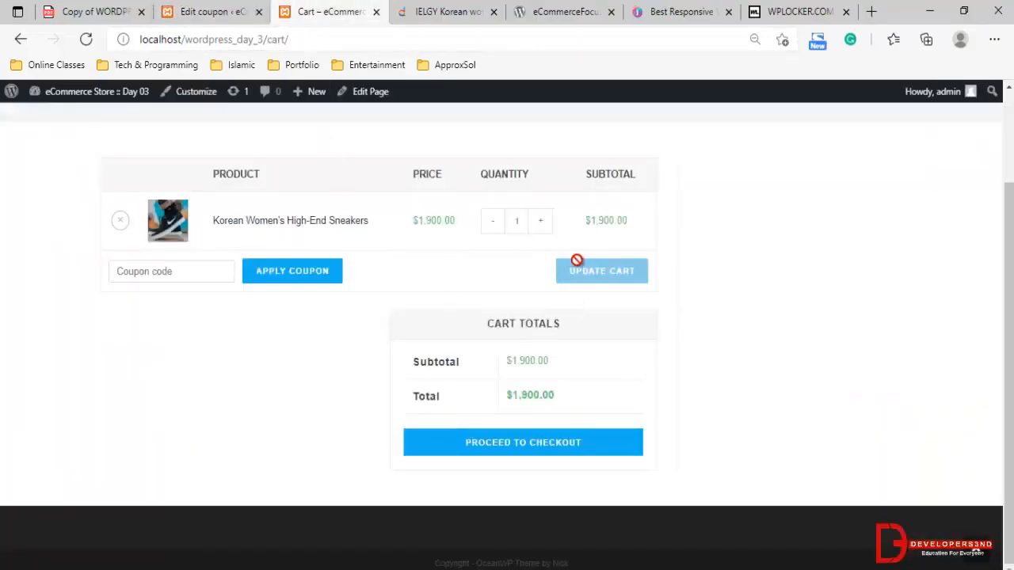
Return to the admin area, open the WooCommerce home and examine its setup tasks and stats overview
{"action": "left_click", "coordinate": [202, 12]}
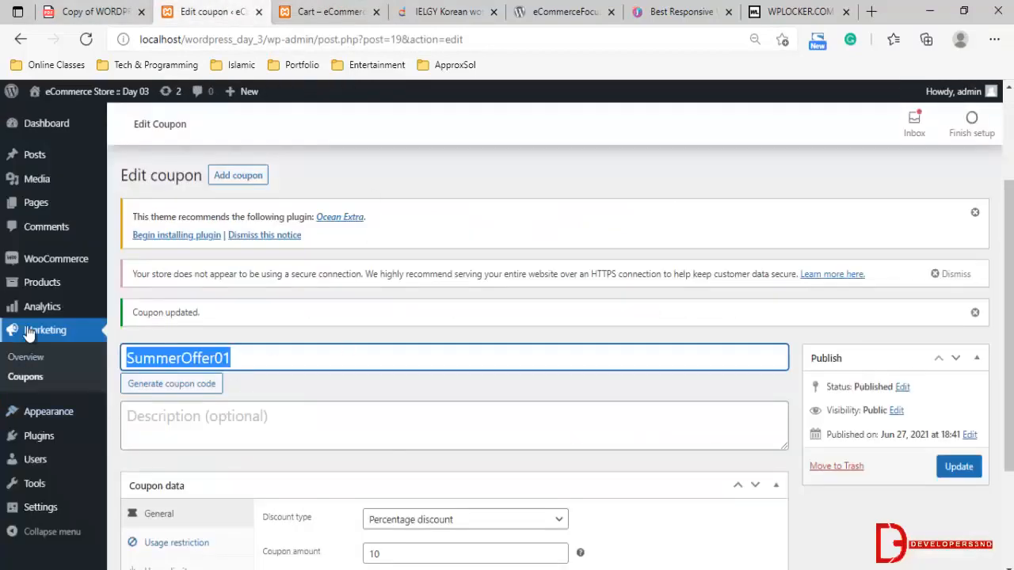
{"action": "mouse_move", "coordinate": [54, 262]}
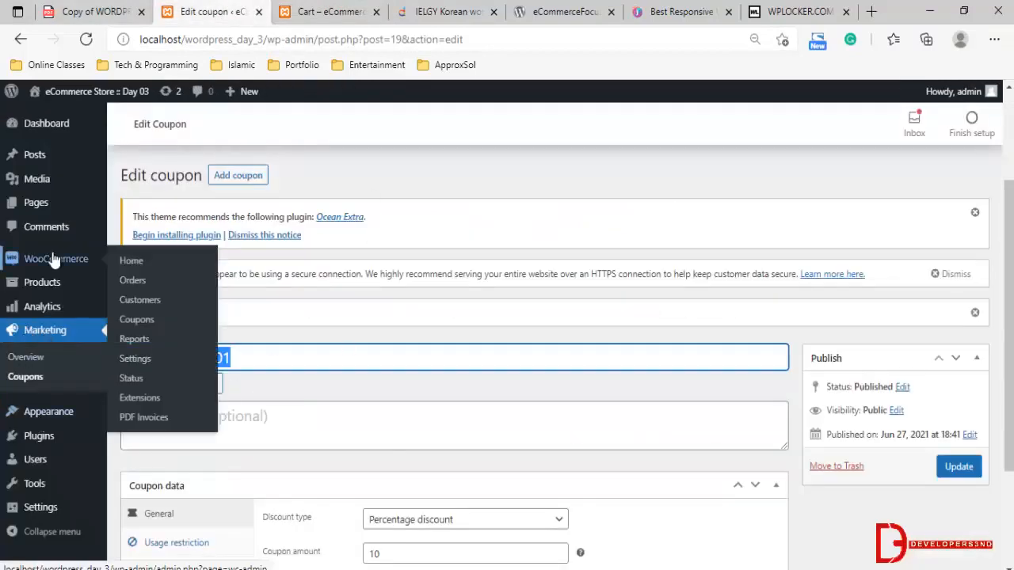
{"action": "left_click", "coordinate": [126, 262]}
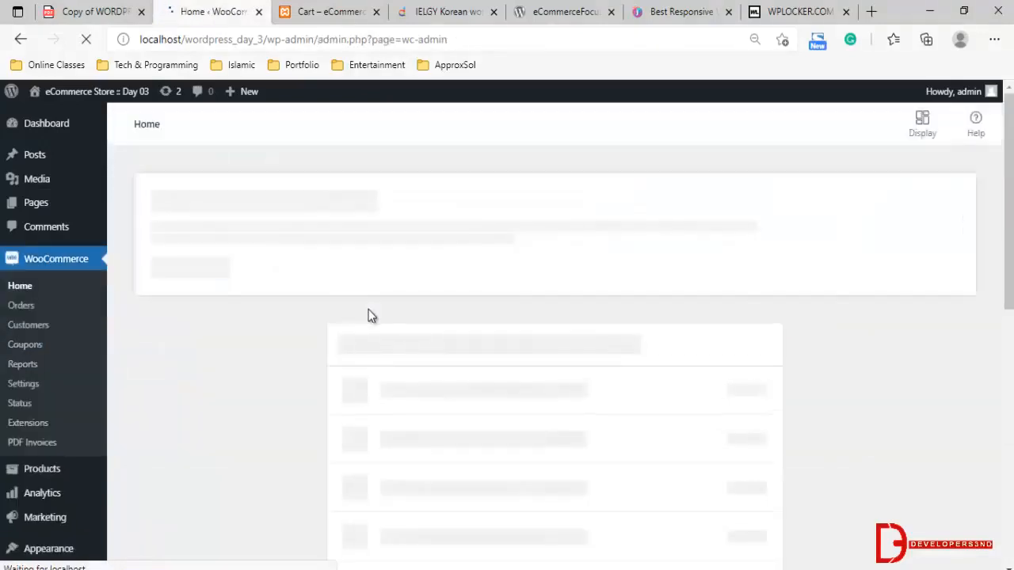
{"action": "scroll", "coordinate": [394, 329], "scroll_direction": "down", "scroll_amount": 8}
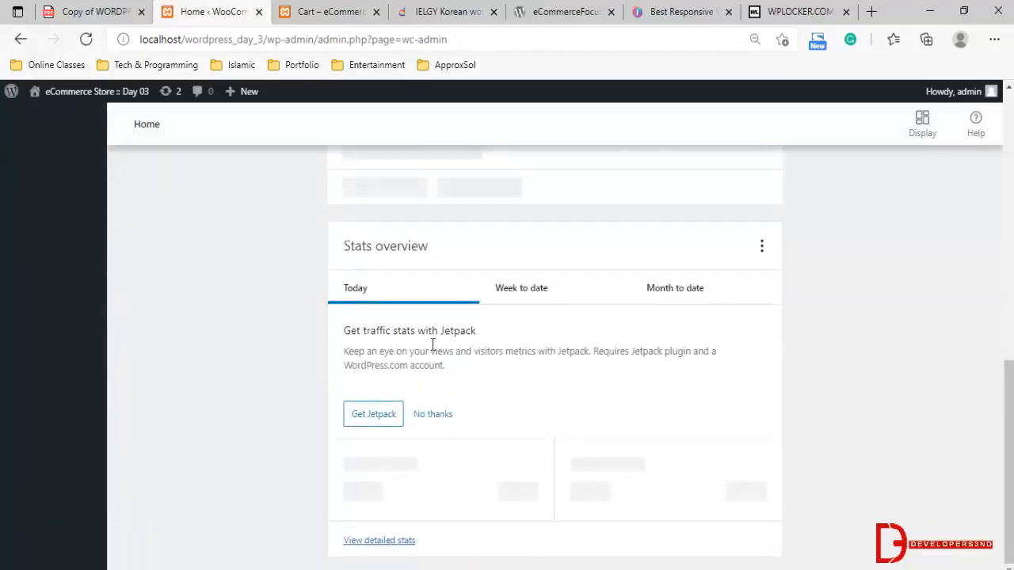
{"action": "scroll", "coordinate": [549, 302], "scroll_direction": "up", "scroll_amount": 10}
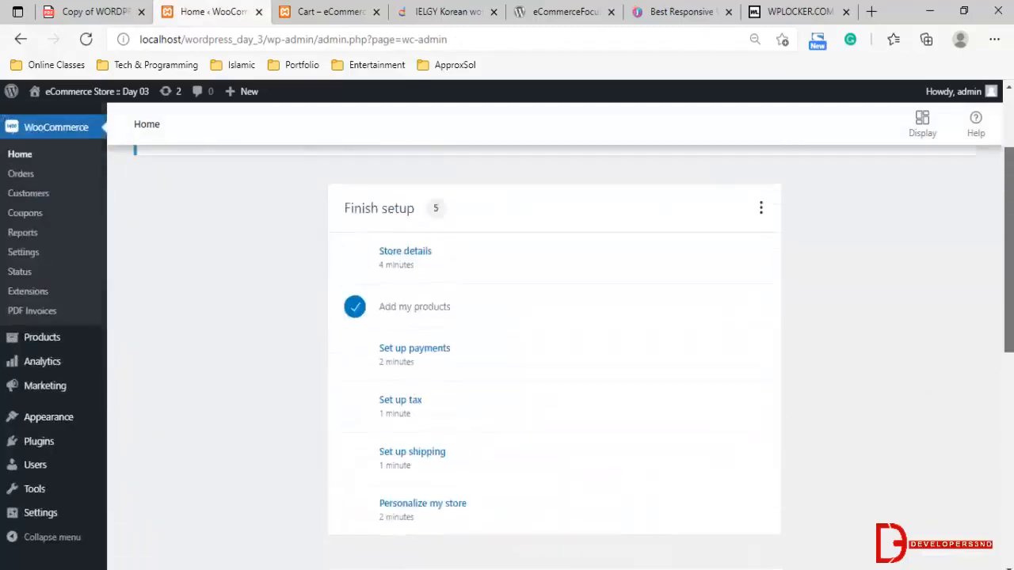
{"action": "scroll", "coordinate": [373, 298], "scroll_direction": "down", "scroll_amount": 1}
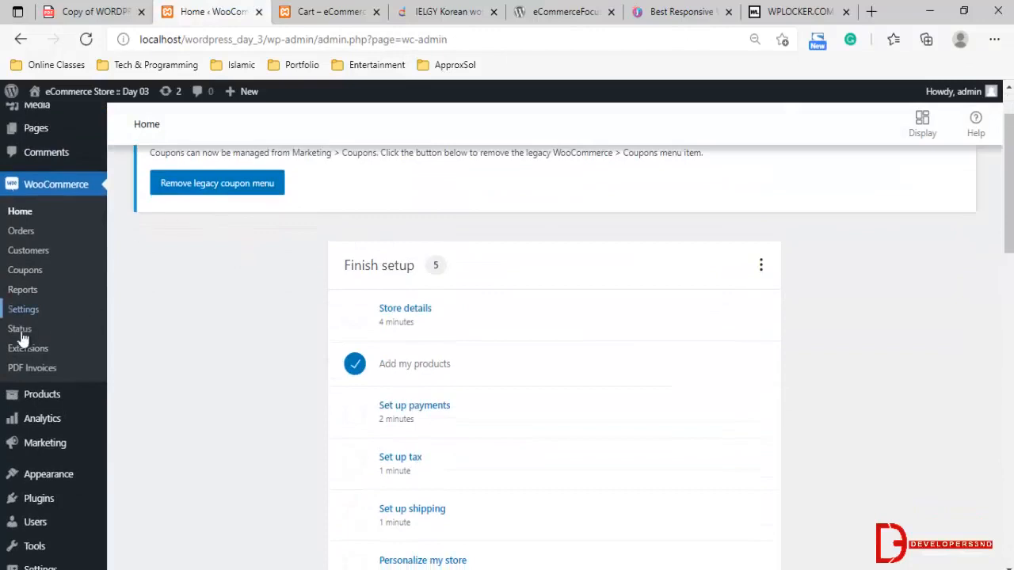
In the WooCommerce general settings, set the store currency to Pakistani rupee (₨) and save the changes
{"action": "left_click", "coordinate": [23, 309]}
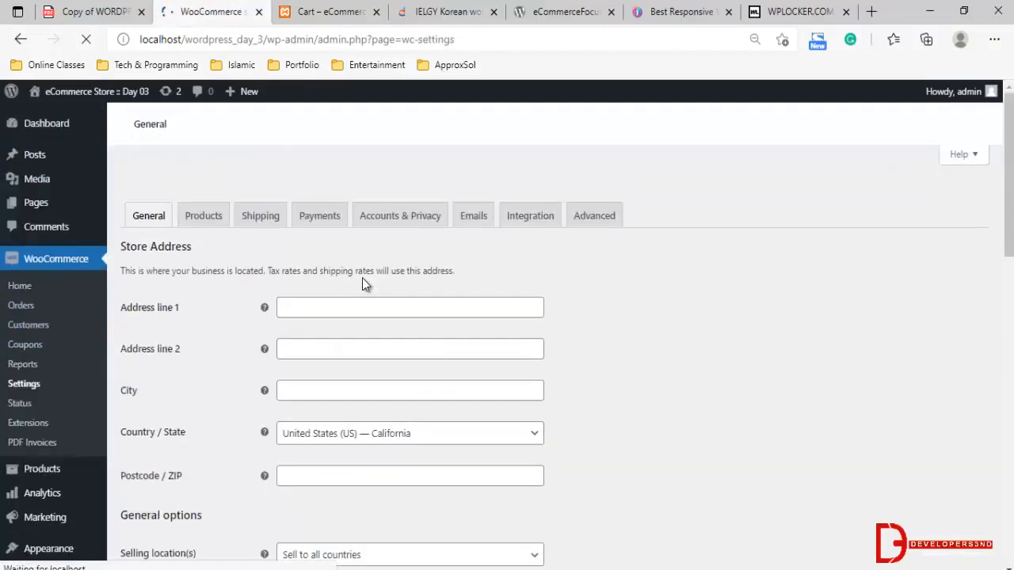
{"action": "scroll", "coordinate": [362, 278], "scroll_direction": "down", "scroll_amount": 1}
{"action": "scroll", "coordinate": [361, 278], "scroll_direction": "up", "scroll_amount": 2}
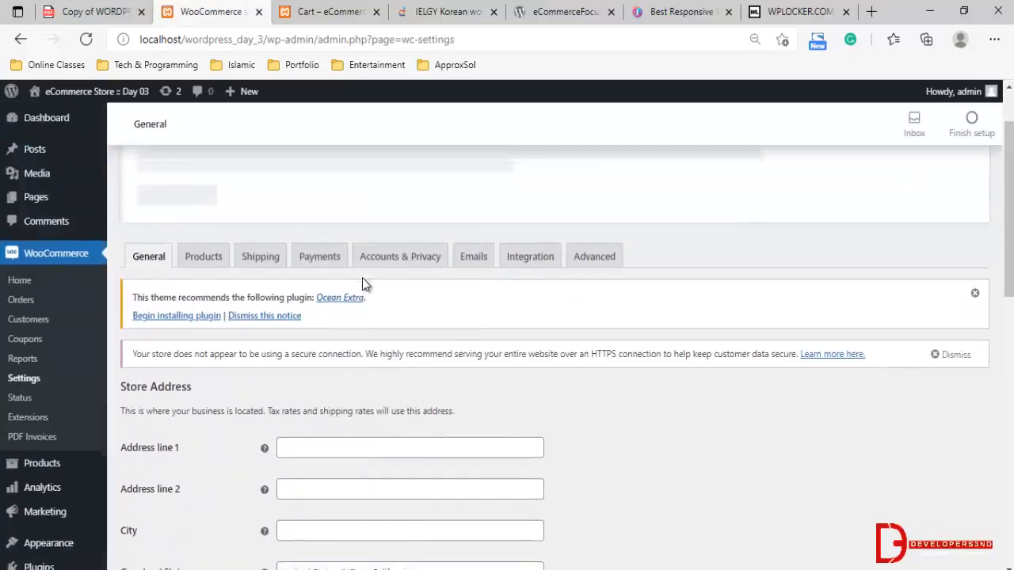
{"action": "scroll", "coordinate": [361, 278], "scroll_direction": "down", "scroll_amount": 4}
{"action": "scroll", "coordinate": [339, 290], "scroll_direction": "down", "scroll_amount": 7}
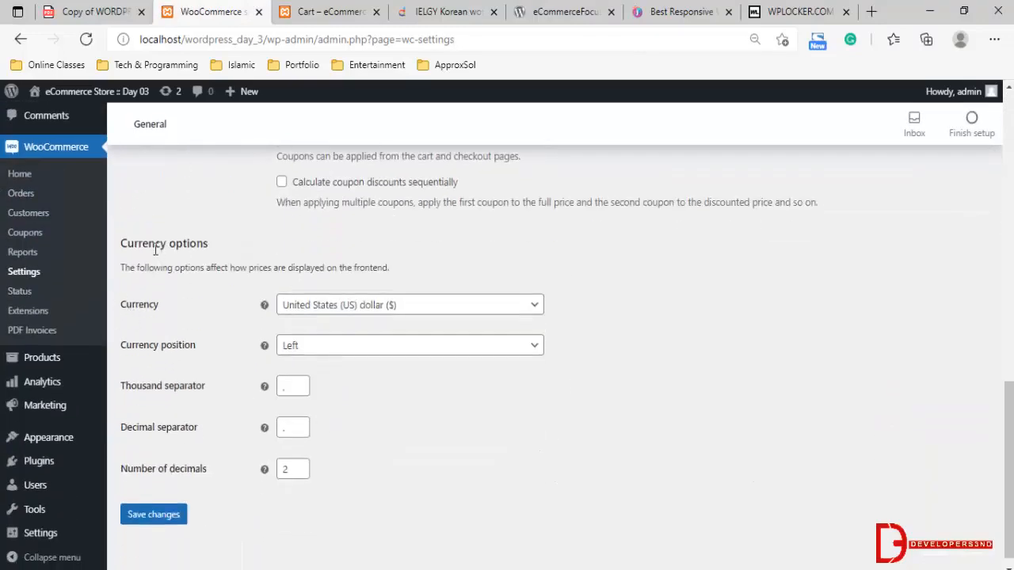
{"action": "left_click_drag", "start_coordinate": [127, 244], "coordinate": [189, 245]}
{"action": "left_click", "coordinate": [318, 307]}
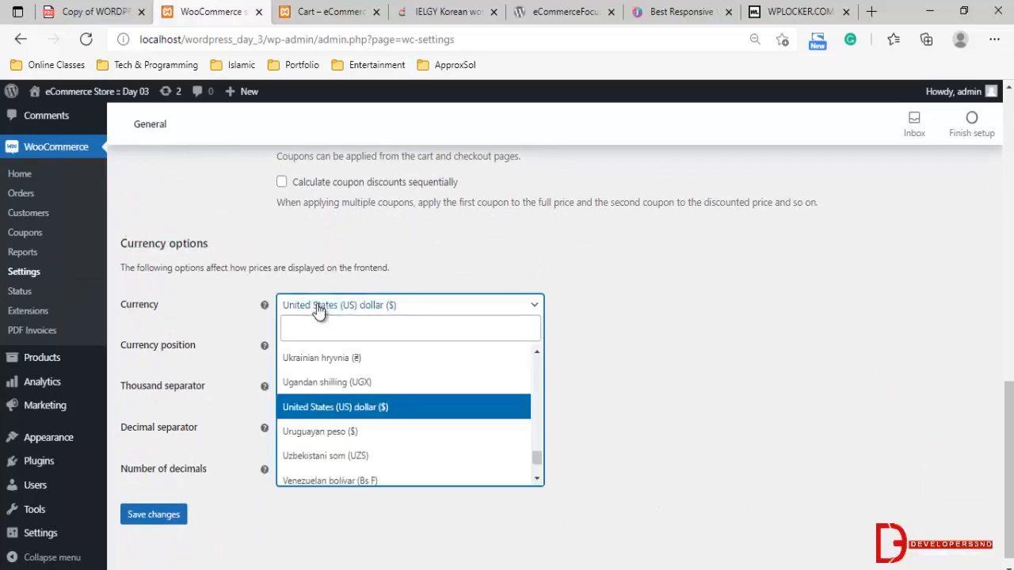
{"action": "type", "text": "pak"}
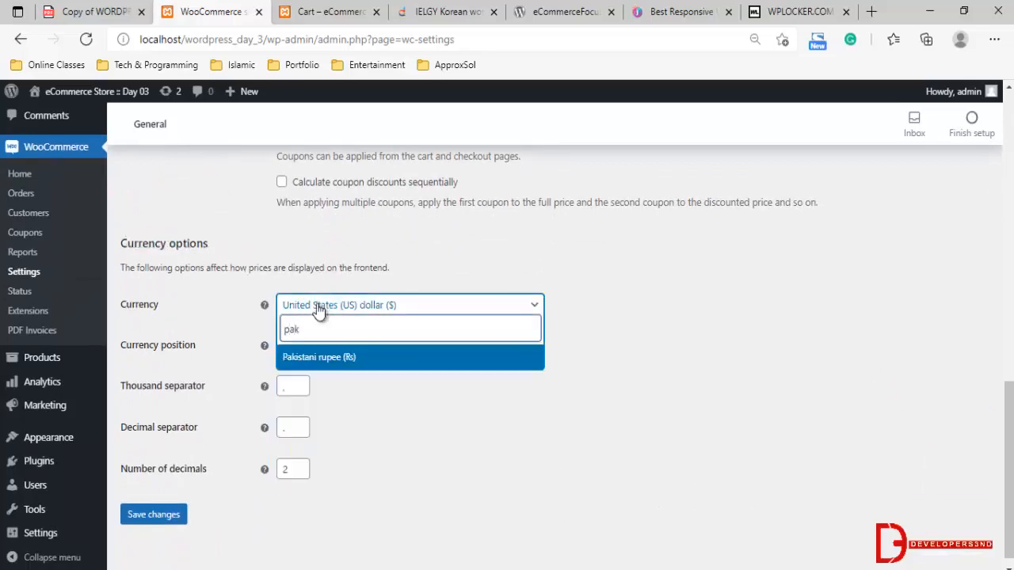
{"action": "left_click", "coordinate": [319, 358]}
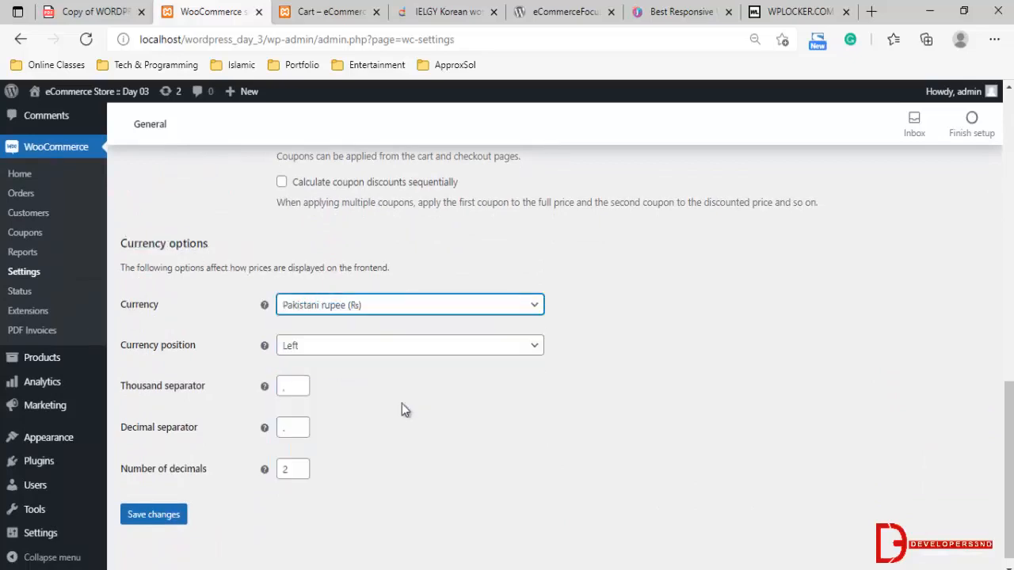
{"action": "left_click", "coordinate": [171, 514]}
Reload the storefront's cart page and check the currency shown for the sneakers' price and the cart total
{"action": "left_click", "coordinate": [320, 12]}
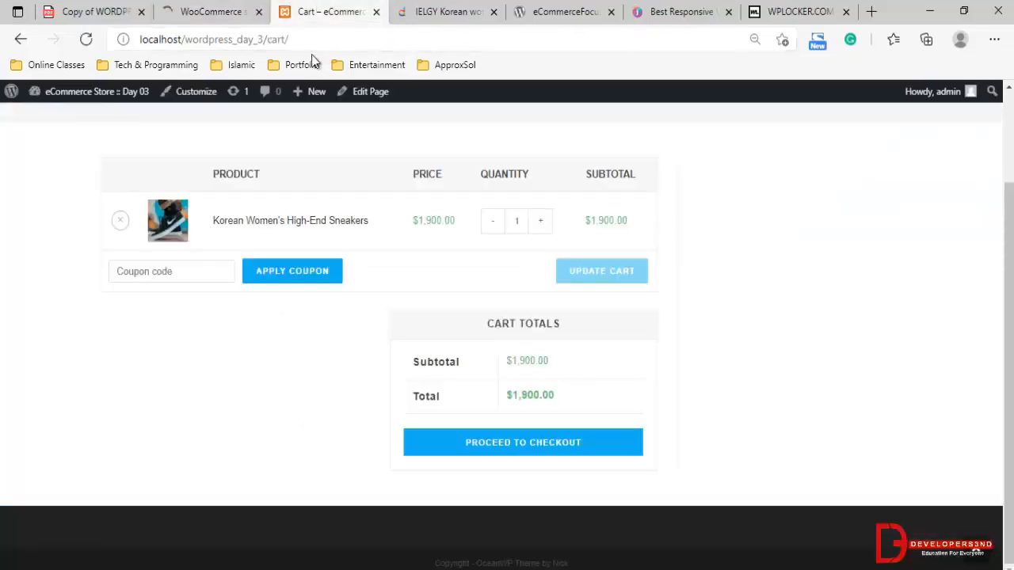
{"action": "left_click", "coordinate": [321, 37]}
{"action": "key", "text": "Return"}
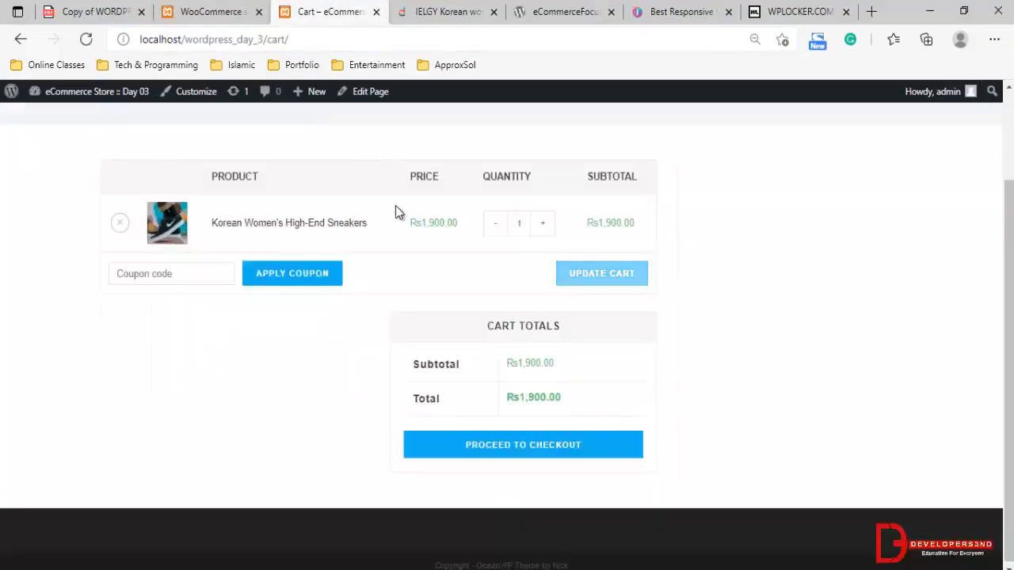
{"action": "left_click_drag", "start_coordinate": [409, 228], "coordinate": [459, 225]}
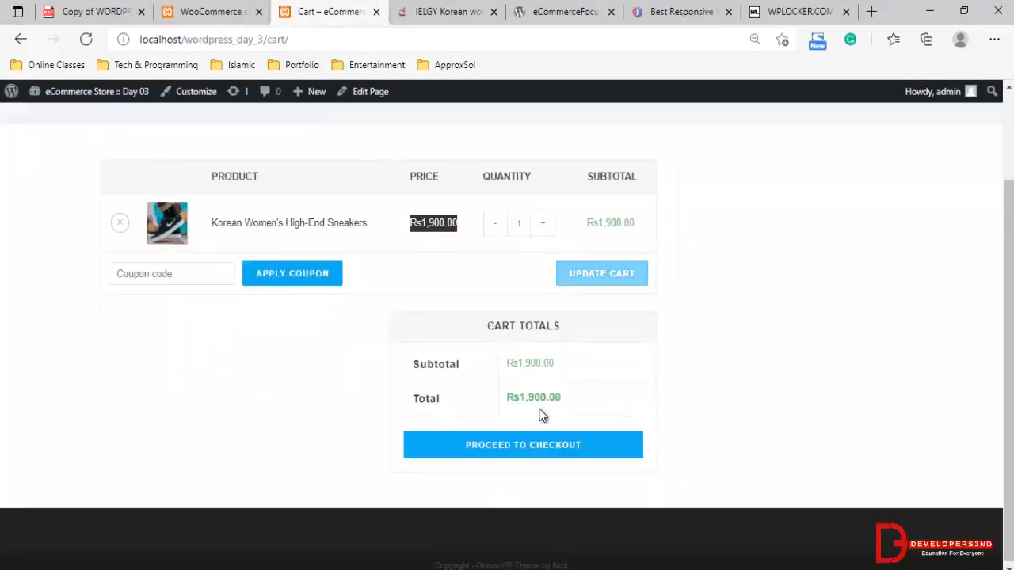
{"action": "left_click", "coordinate": [670, 401]}
{"action": "left_click_drag", "start_coordinate": [515, 400], "coordinate": [565, 404]}
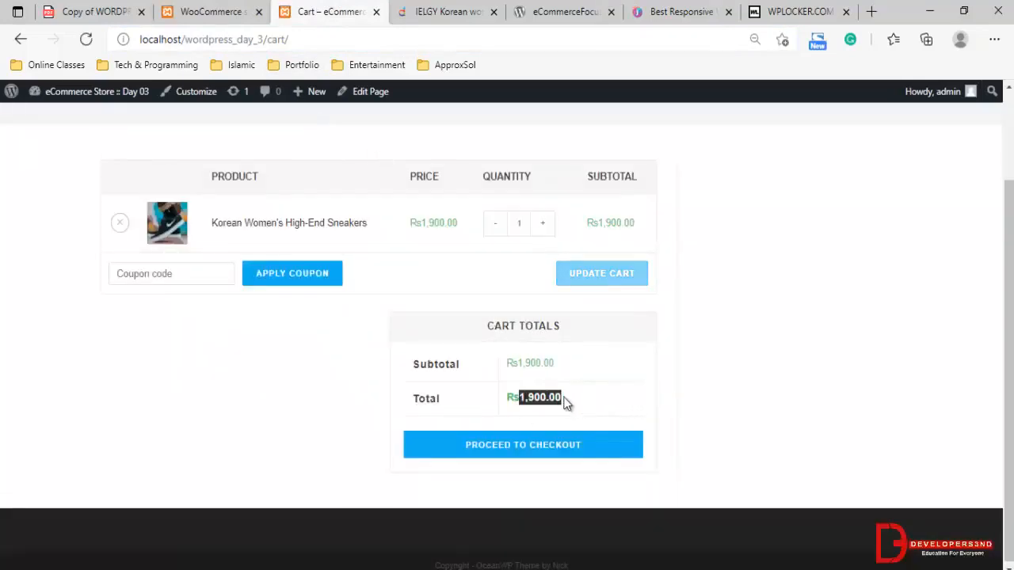
{"action": "left_click", "coordinate": [802, 417]}
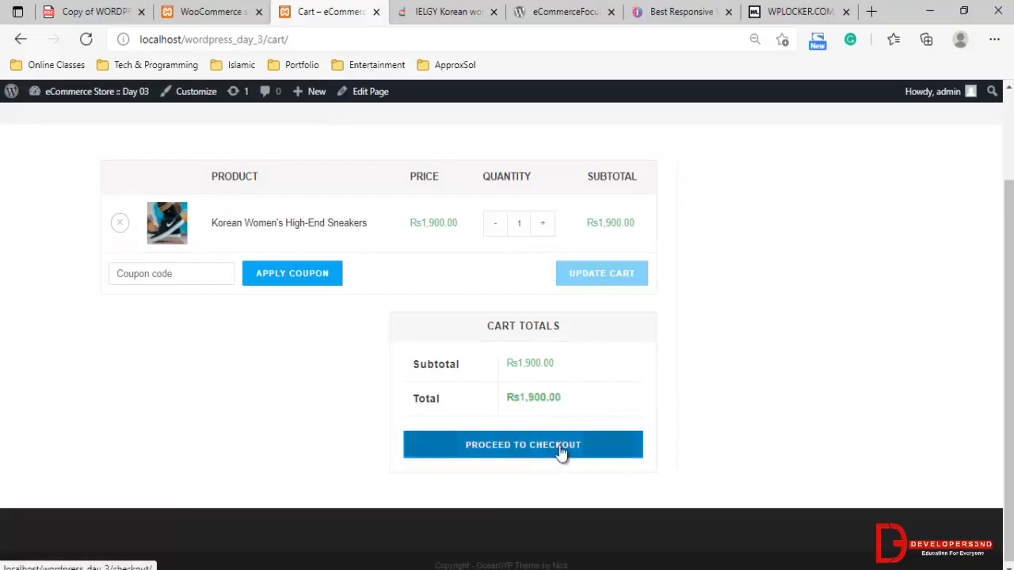
Try to apply the coupon code SummerOffer01 to the cart and read the resulting notice
{"action": "left_click", "coordinate": [187, 276]}
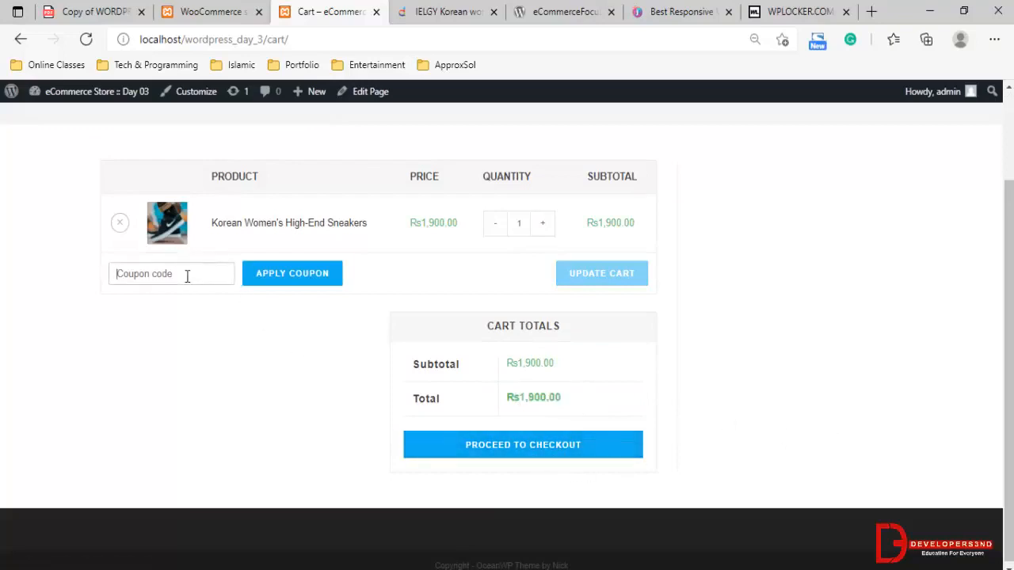
{"action": "type", "text": "SummerOffer01"}
{"action": "left_click_drag", "start_coordinate": [195, 274], "coordinate": [99, 276]}
{"action": "left_click", "coordinate": [301, 273]}
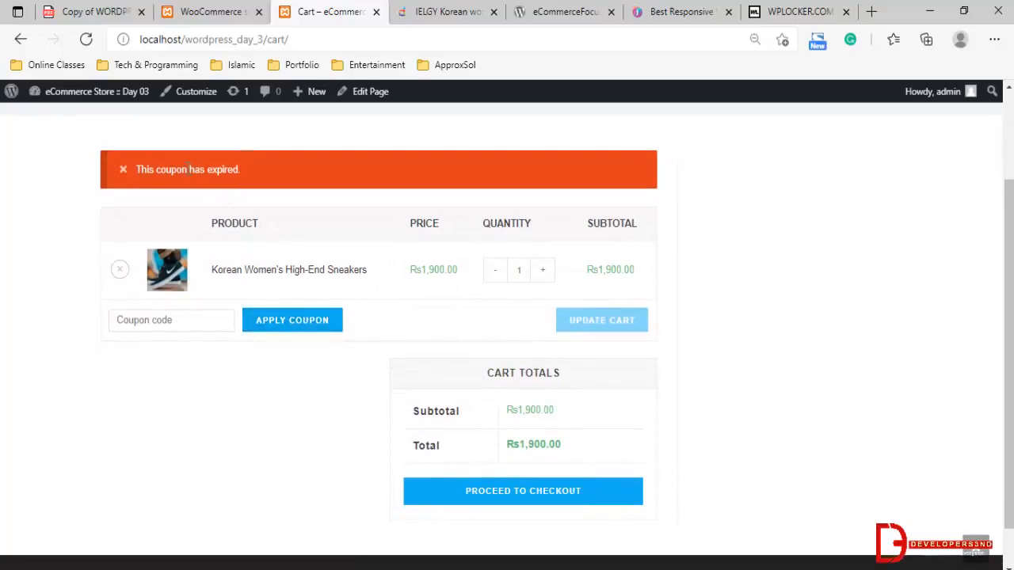
{"action": "left_click_drag", "start_coordinate": [189, 170], "coordinate": [237, 171]}
Return to the admin area and open the existing SummerOffer01 coupon for editing from the WooCommerce coupon list
{"action": "left_click", "coordinate": [237, 11]}
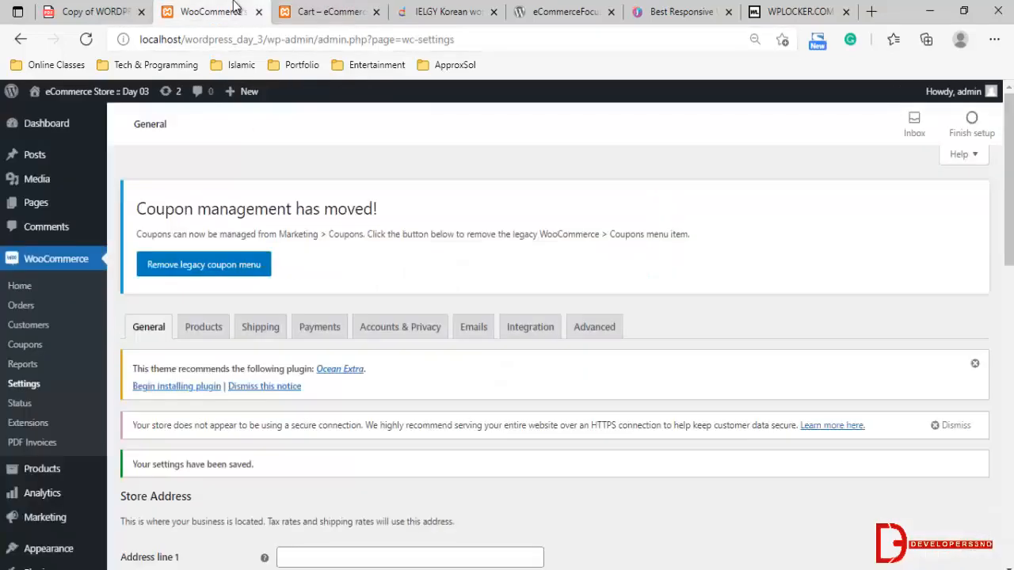
{"action": "scroll", "coordinate": [230, 349], "scroll_direction": "down", "scroll_amount": 3}
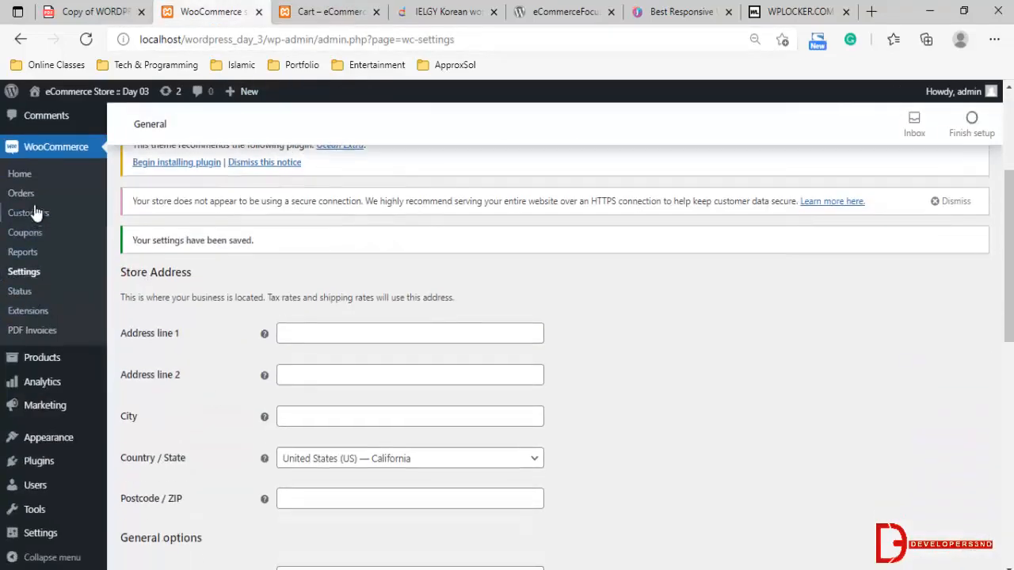
{"action": "scroll", "coordinate": [26, 333], "scroll_direction": "down", "scroll_amount": 2}
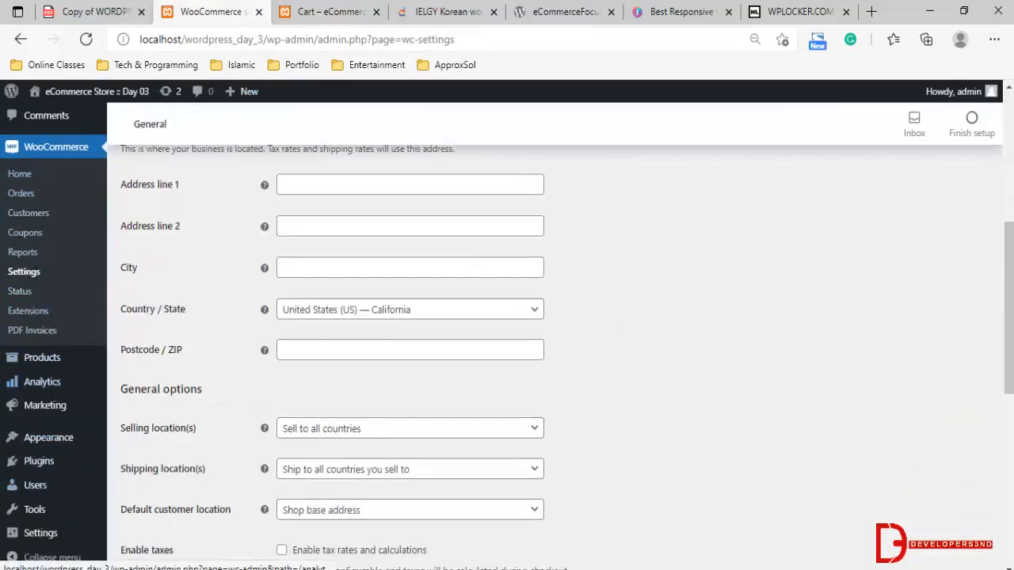
{"action": "scroll", "coordinate": [65, 354], "scroll_direction": "down", "scroll_amount": 1}
{"action": "scroll", "coordinate": [65, 354], "scroll_direction": "down", "scroll_amount": 1}
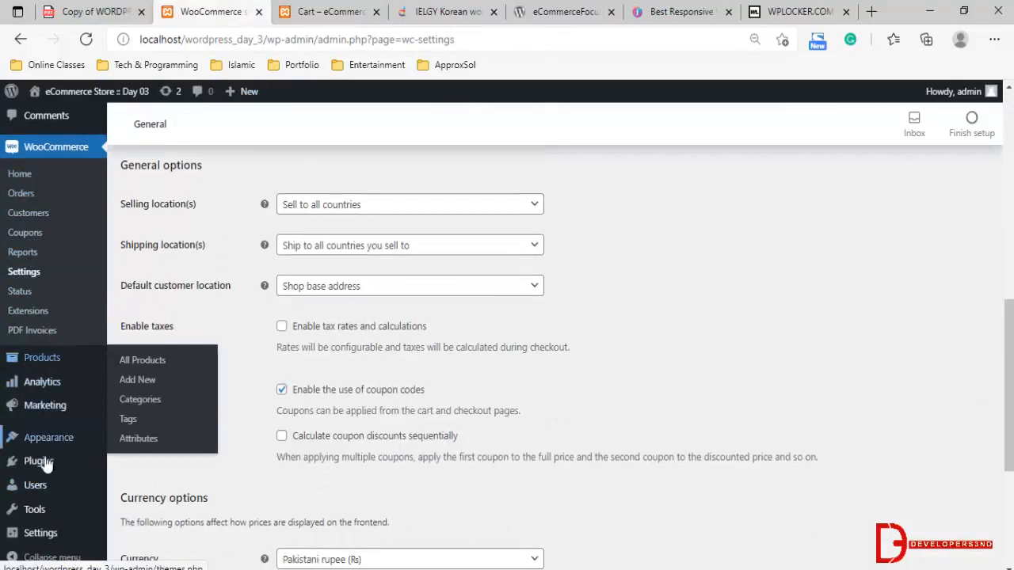
{"action": "scroll", "coordinate": [35, 228], "scroll_direction": "up", "scroll_amount": 1}
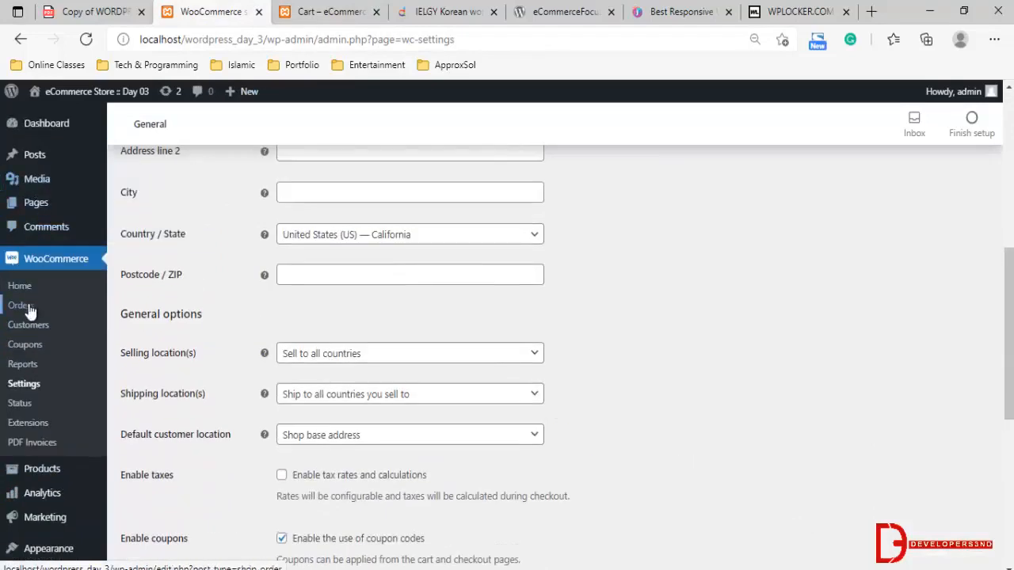
{"action": "left_click", "coordinate": [22, 349]}
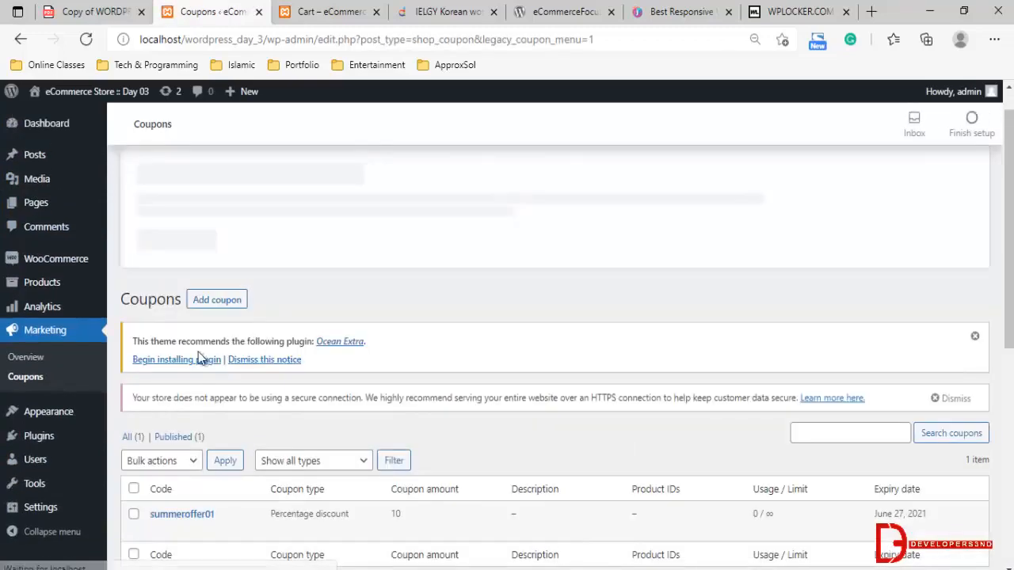
{"action": "scroll", "coordinate": [186, 422], "scroll_direction": "down", "scroll_amount": 2}
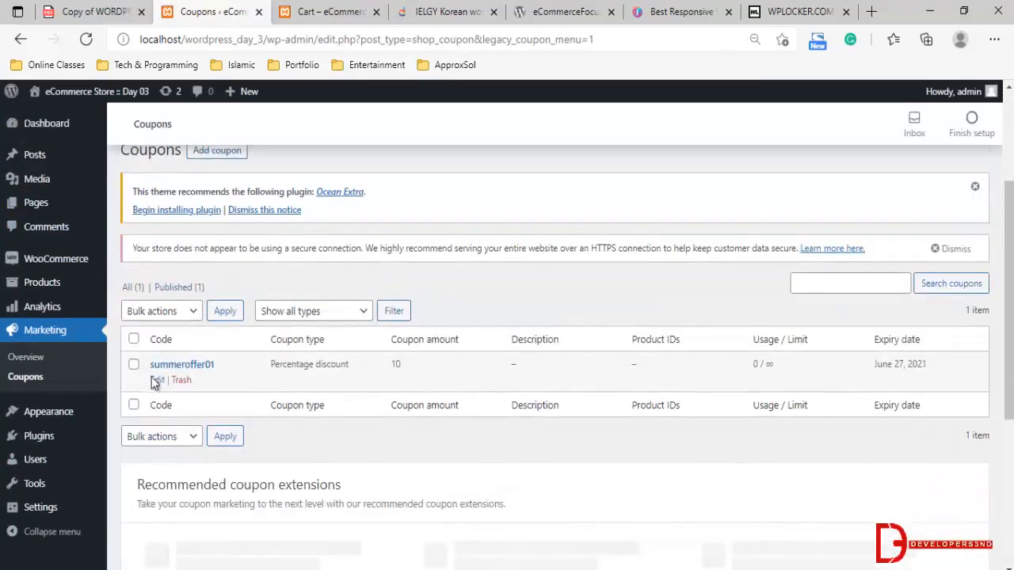
{"action": "left_click", "coordinate": [157, 380]}
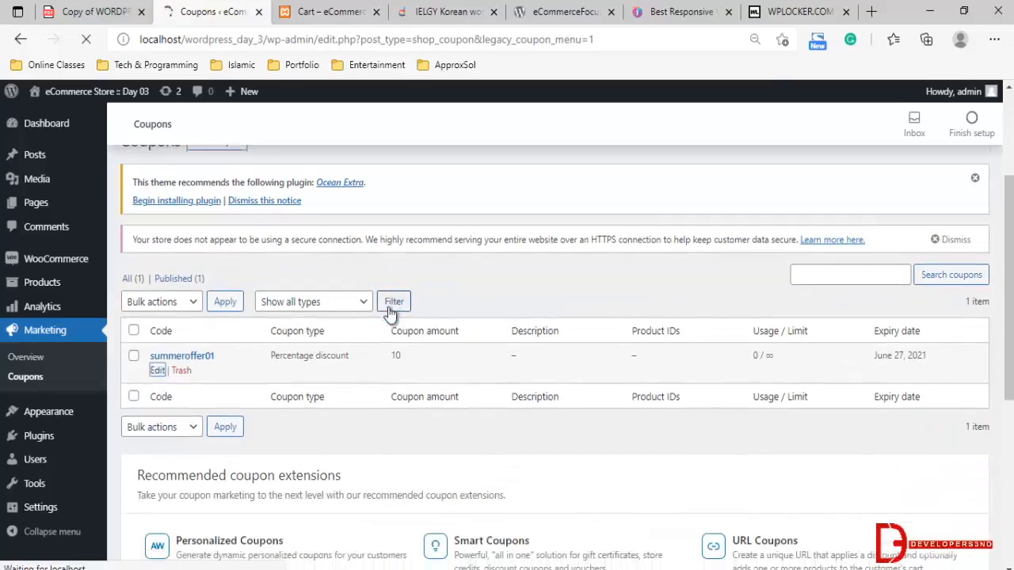
{"action": "scroll", "coordinate": [387, 306], "scroll_direction": "down", "scroll_amount": 2}
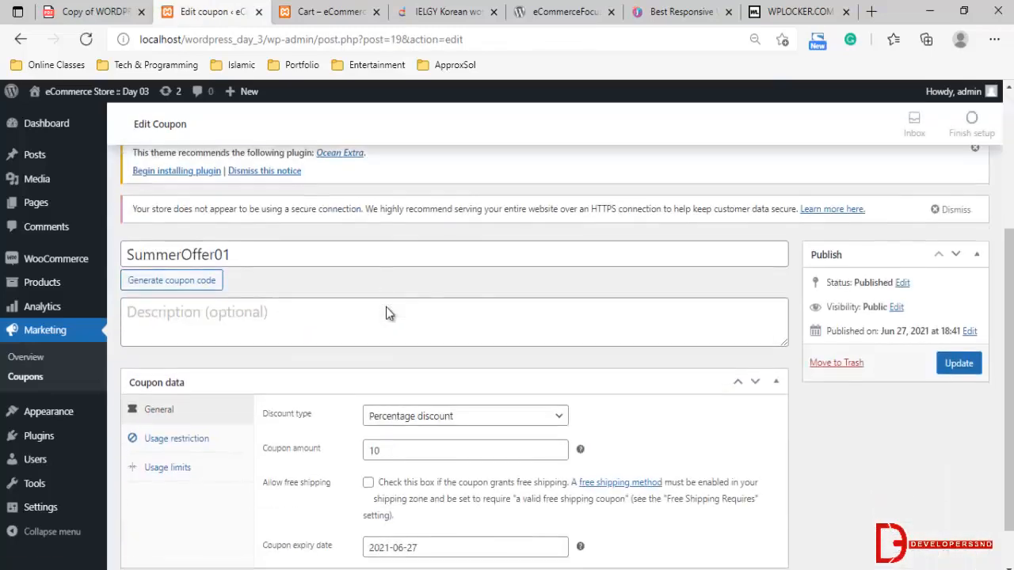
Set the coupon's expiry date to 2021-06-30 and update the coupon
{"action": "left_click", "coordinate": [406, 497]}
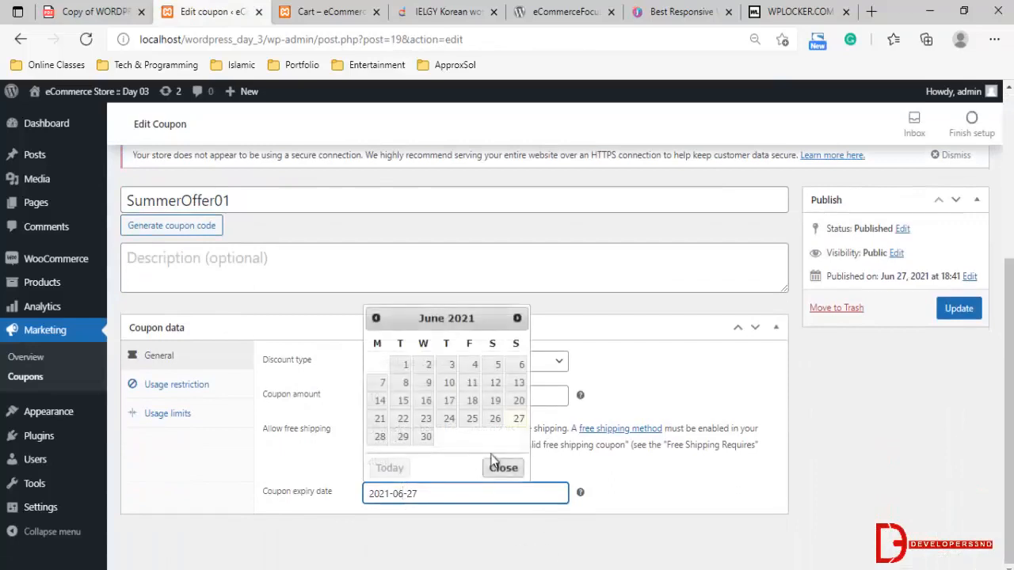
{"action": "left_click", "coordinate": [425, 437]}
{"action": "left_click", "coordinate": [954, 309]}
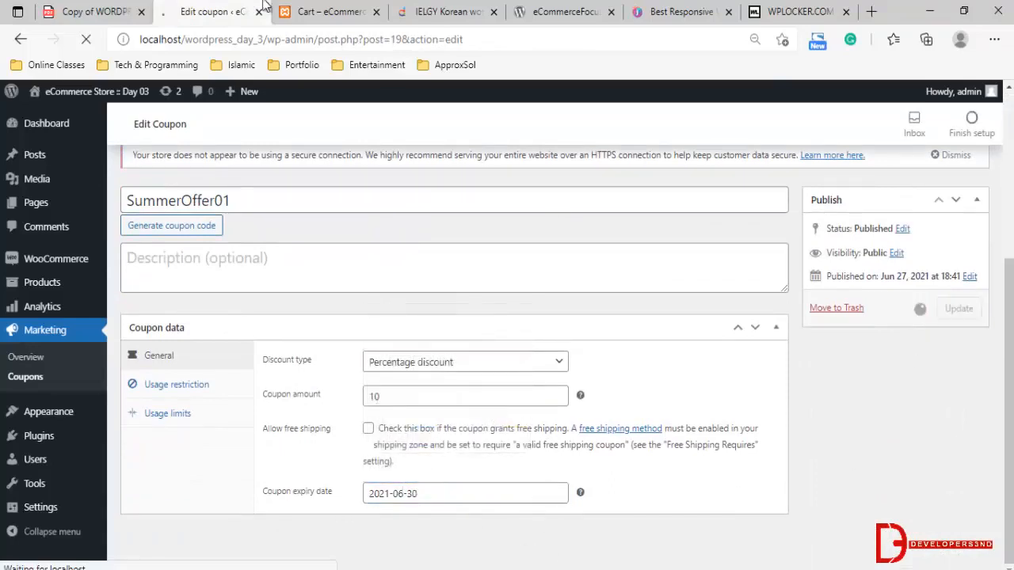
Reload the storefront's cart page and apply the coupon code SummerOffer01 to the cart
{"action": "left_click", "coordinate": [329, 11]}
{"action": "left_click", "coordinate": [319, 38]}
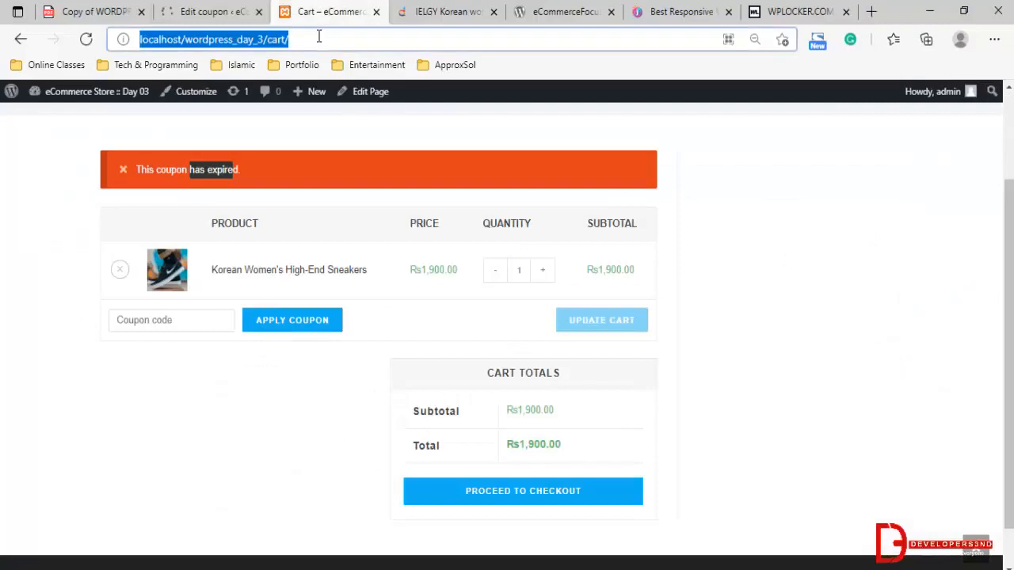
{"action": "key", "text": "Return"}
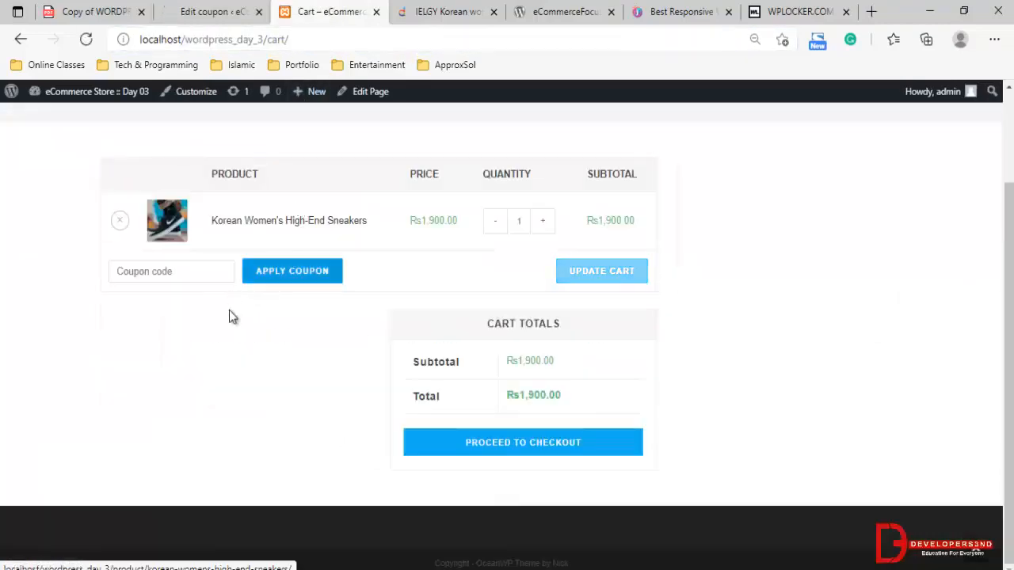
{"action": "left_click", "coordinate": [210, 271]}
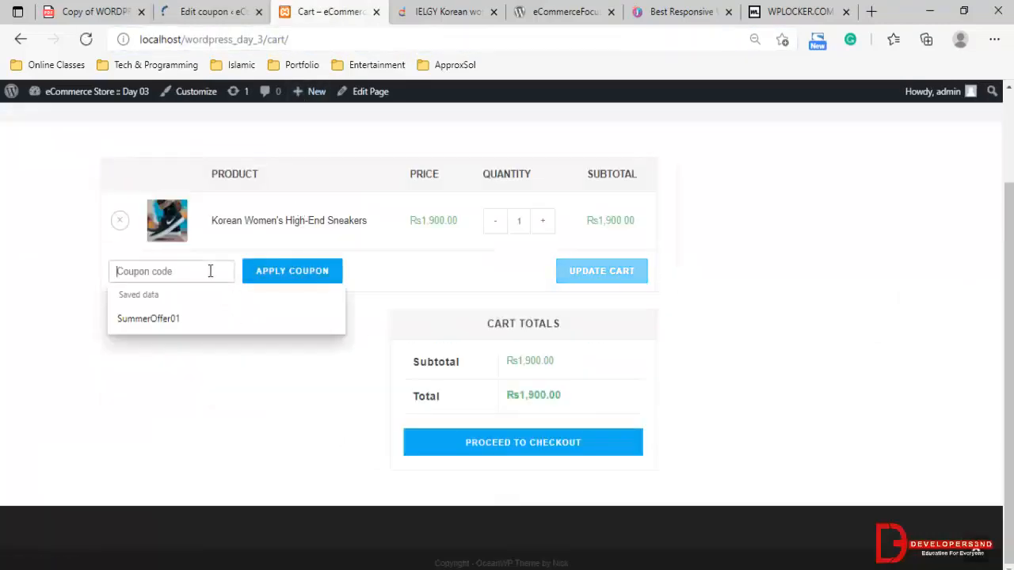
{"action": "left_click", "coordinate": [208, 316]}
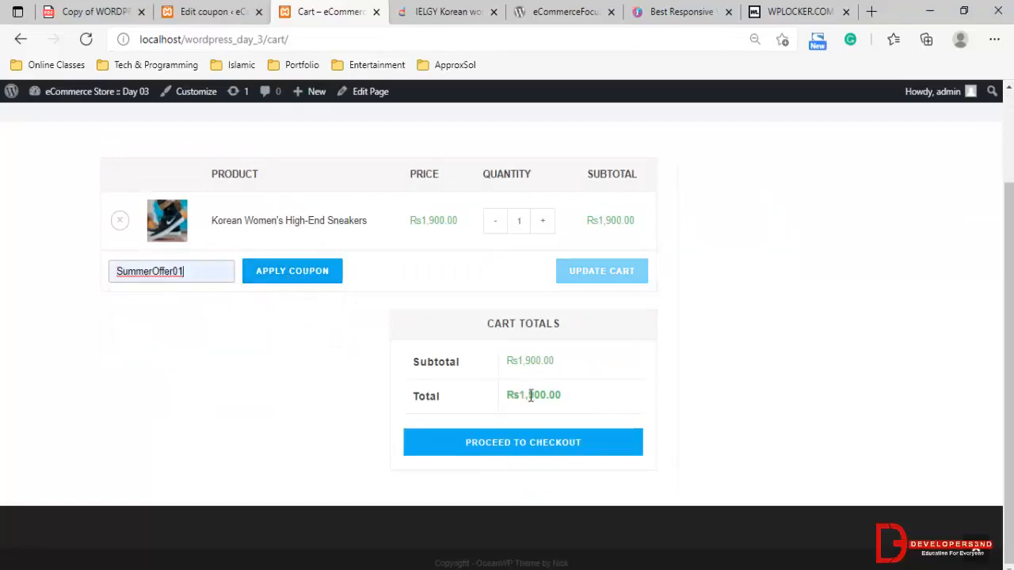
{"action": "left_click_drag", "start_coordinate": [518, 394], "coordinate": [562, 394]}
{"action": "left_click", "coordinate": [272, 275]}
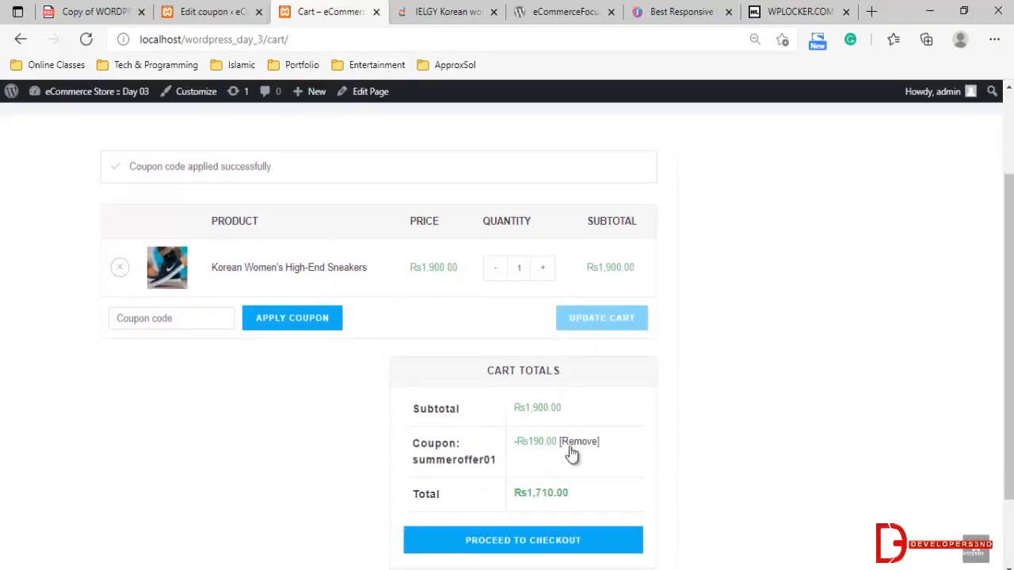
Examine the coupon discount, subtotal and final total in the cart totals
{"action": "left_click_drag", "start_coordinate": [522, 440], "coordinate": [547, 439]}
{"action": "left_click_drag", "start_coordinate": [498, 460], "coordinate": [417, 483]}
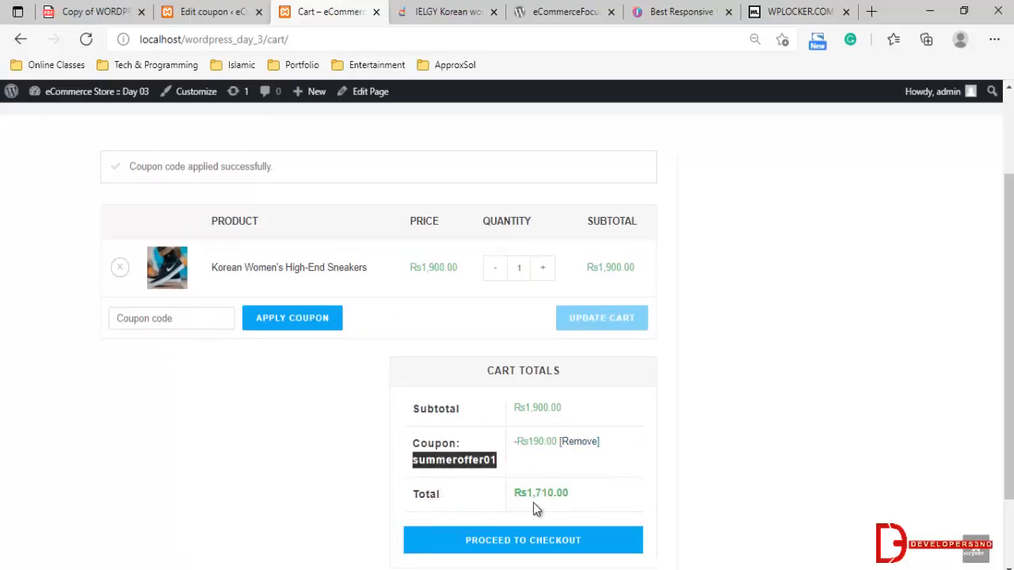
{"action": "left_click_drag", "start_coordinate": [525, 407], "coordinate": [598, 412]}
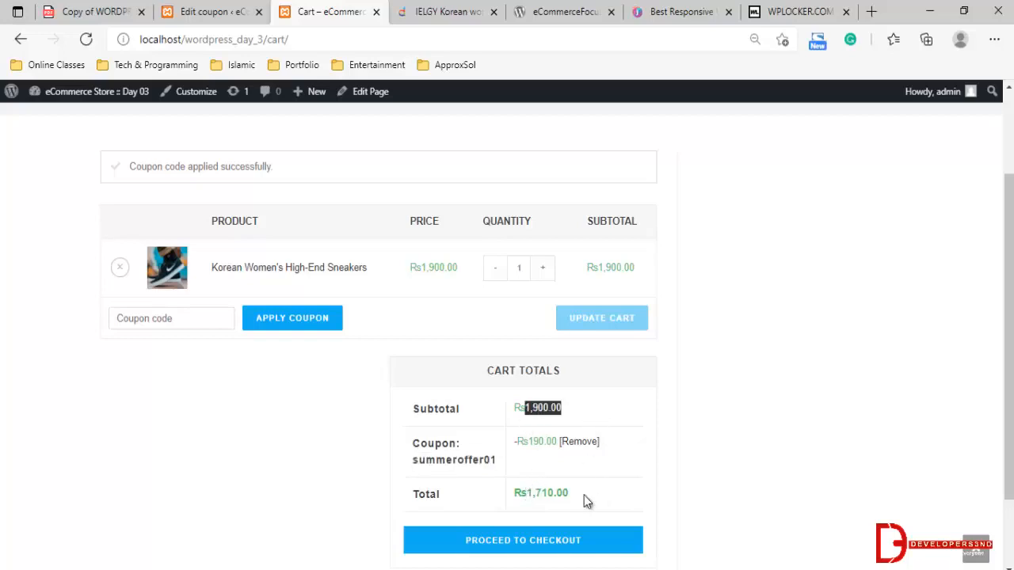
{"action": "left_click", "coordinate": [532, 500]}
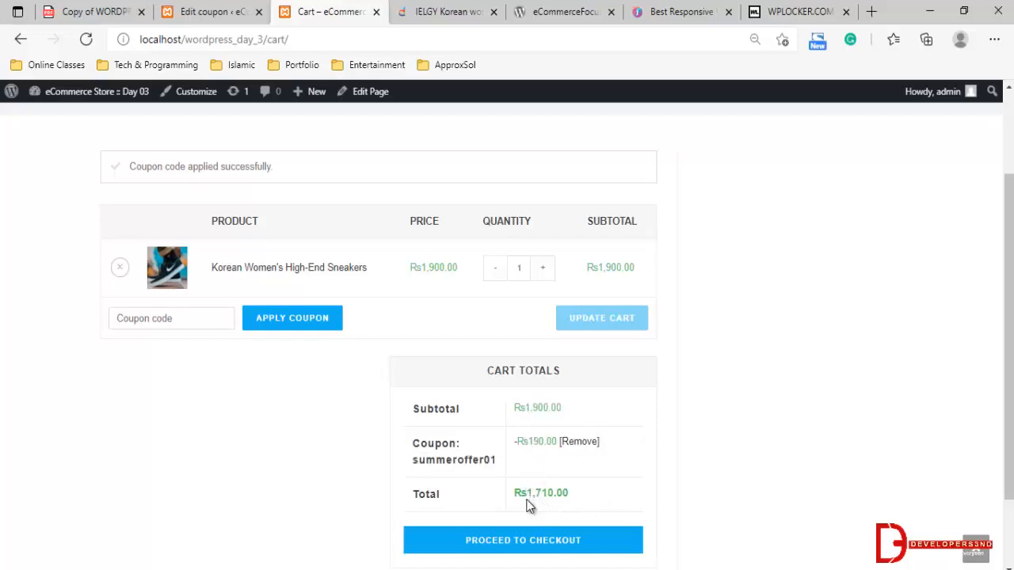
{"action": "left_click_drag", "start_coordinate": [515, 493], "coordinate": [576, 500]}
{"action": "left_click", "coordinate": [589, 495]}
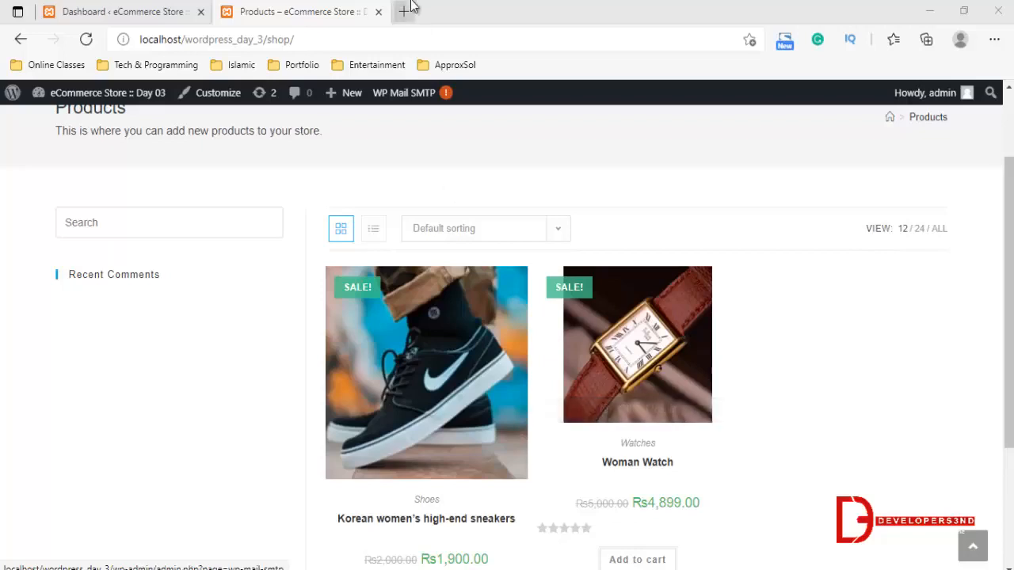
Open the WordPress admin dashboard from the storefront's shop page
{"action": "mouse_move", "coordinate": [63, 93]}
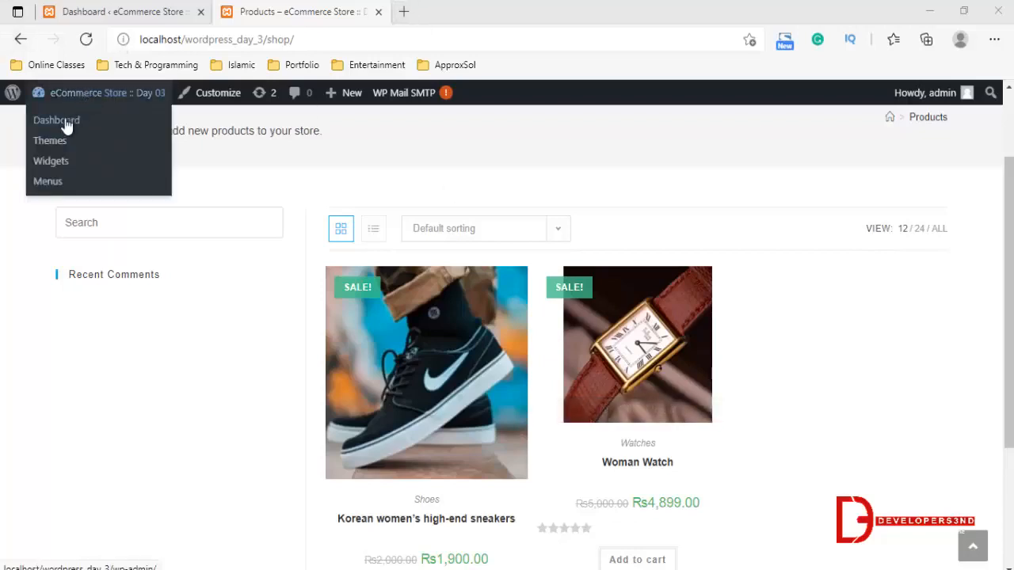
{"action": "left_click", "coordinate": [68, 126]}
{"action": "scroll", "coordinate": [304, 139], "scroll_direction": "down", "scroll_amount": 1}
{"action": "scroll", "coordinate": [304, 138], "scroll_direction": "down", "scroll_amount": 1}
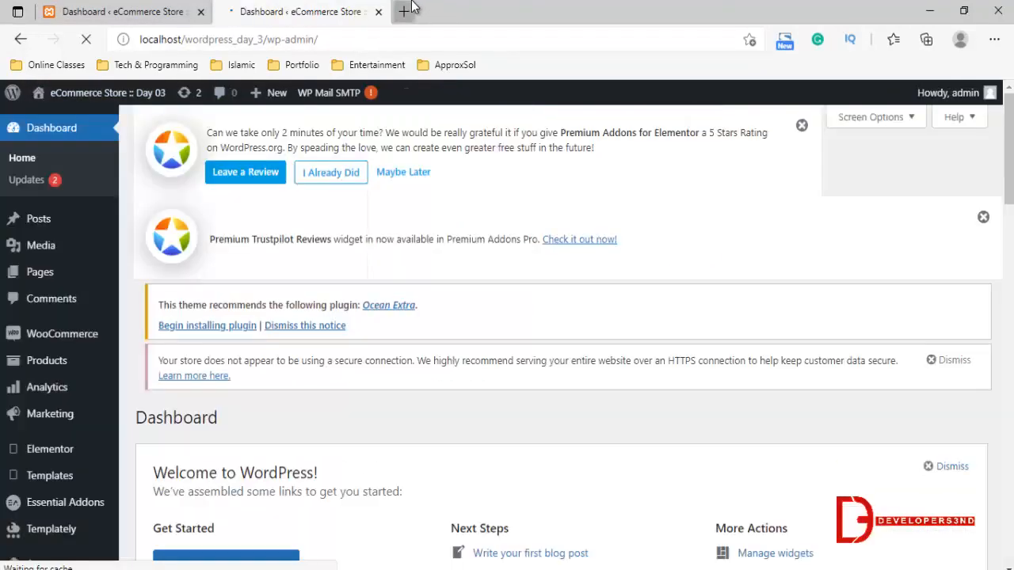
Open the WordPress.org plugin directory in a new browser tab
{"action": "left_click", "coordinate": [404, 11]}
{"action": "type", "text": "wordpress.org"}
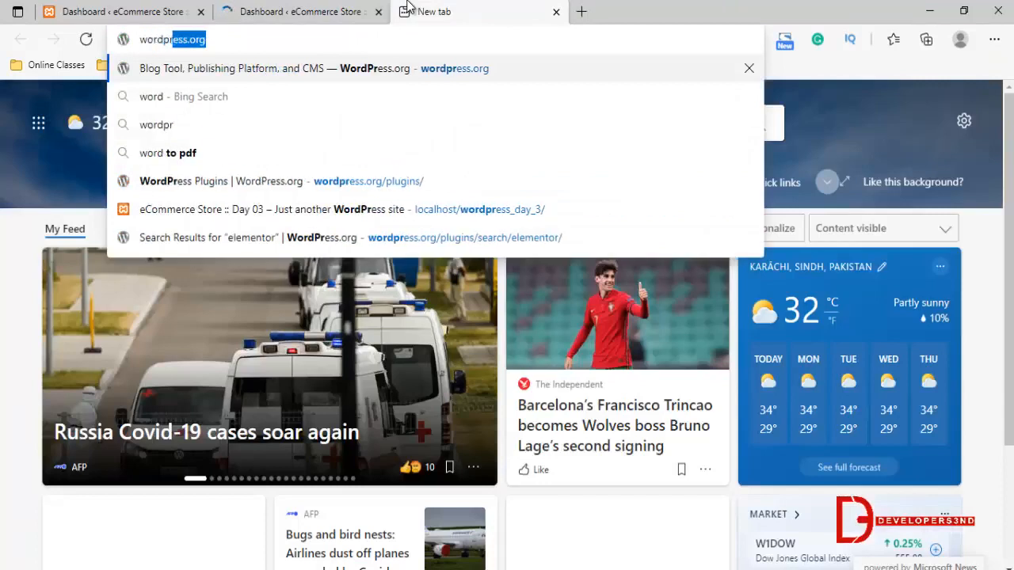
{"action": "key", "text": "Return"}
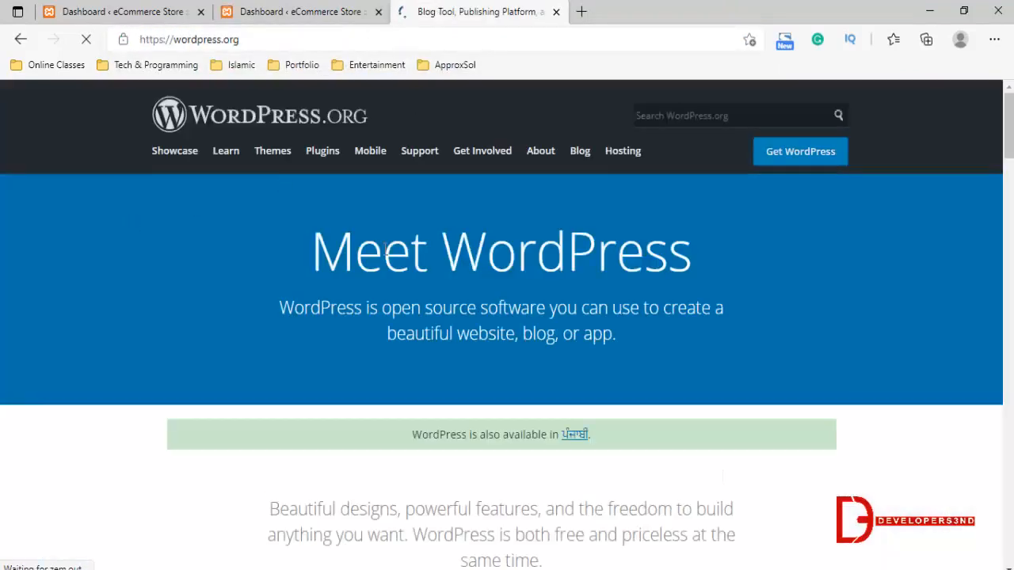
{"action": "left_click", "coordinate": [322, 152]}
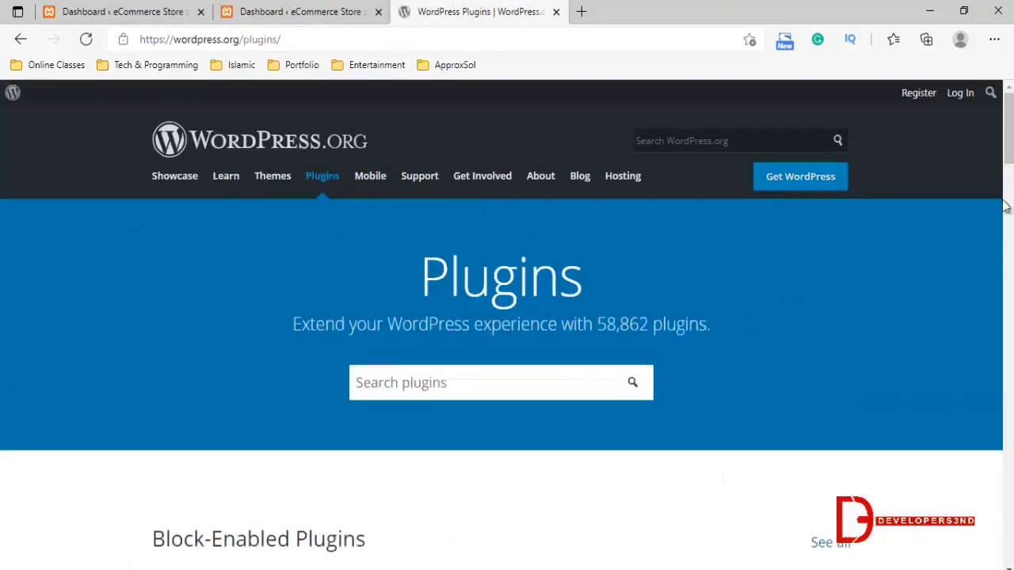
Search the plugin directory for woocommerce and look through the resulting plugins
{"action": "left_click", "coordinate": [516, 381]}
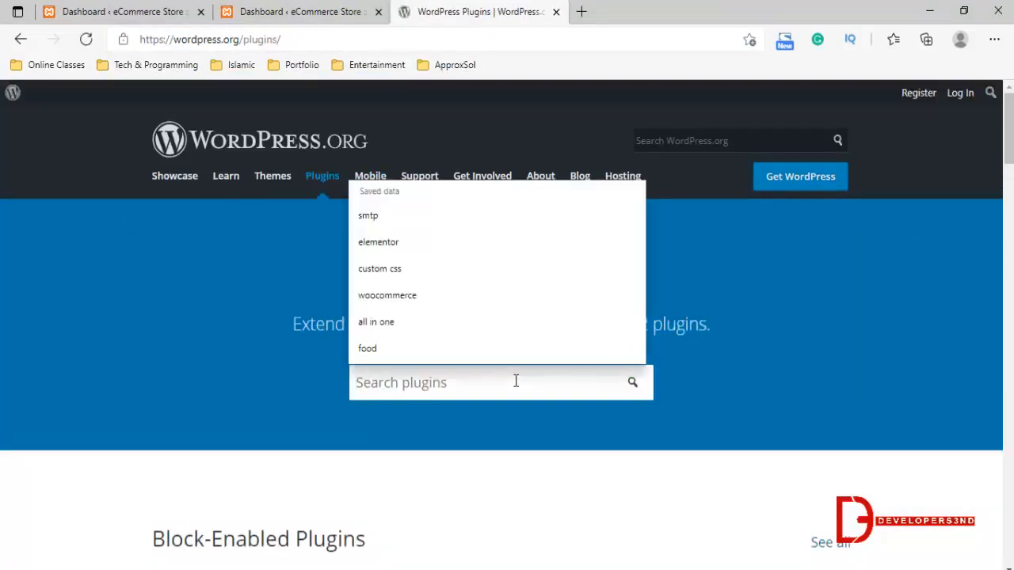
{"action": "left_click", "coordinate": [483, 298]}
{"action": "left_click", "coordinate": [632, 382]}
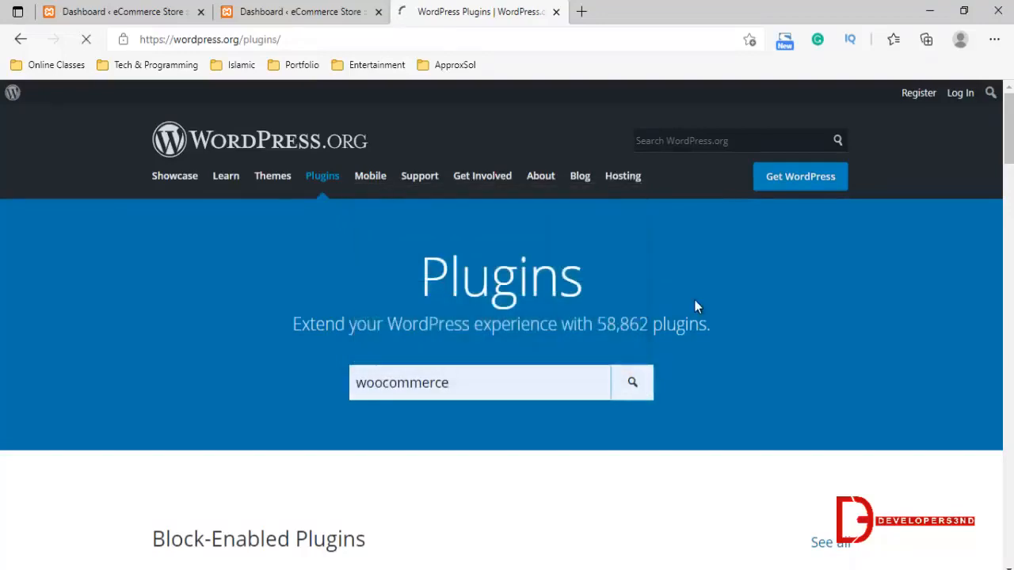
{"action": "scroll", "coordinate": [694, 305], "scroll_direction": "down", "scroll_amount": 1}
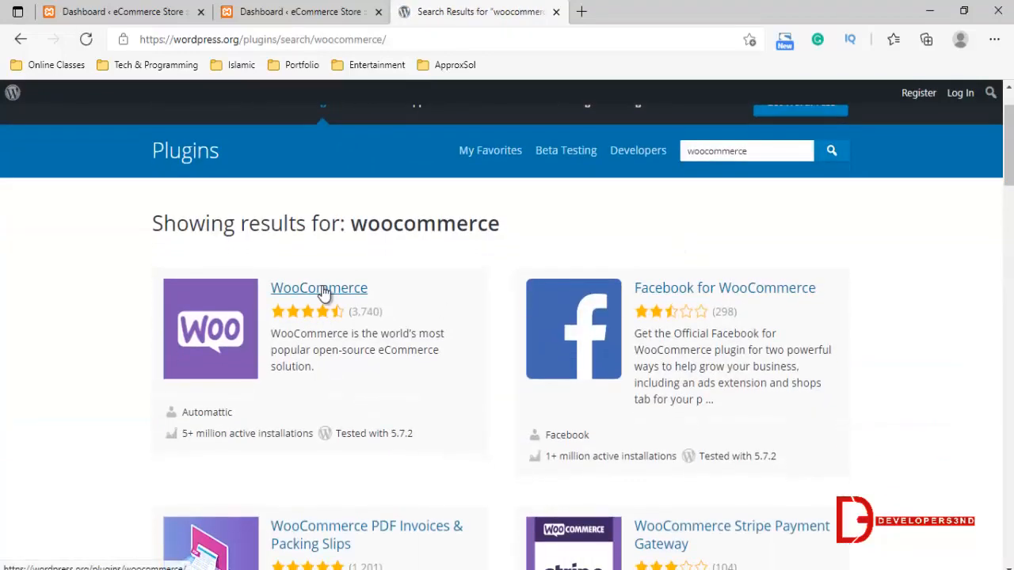
{"action": "scroll", "coordinate": [327, 297], "scroll_direction": "down", "scroll_amount": 3}
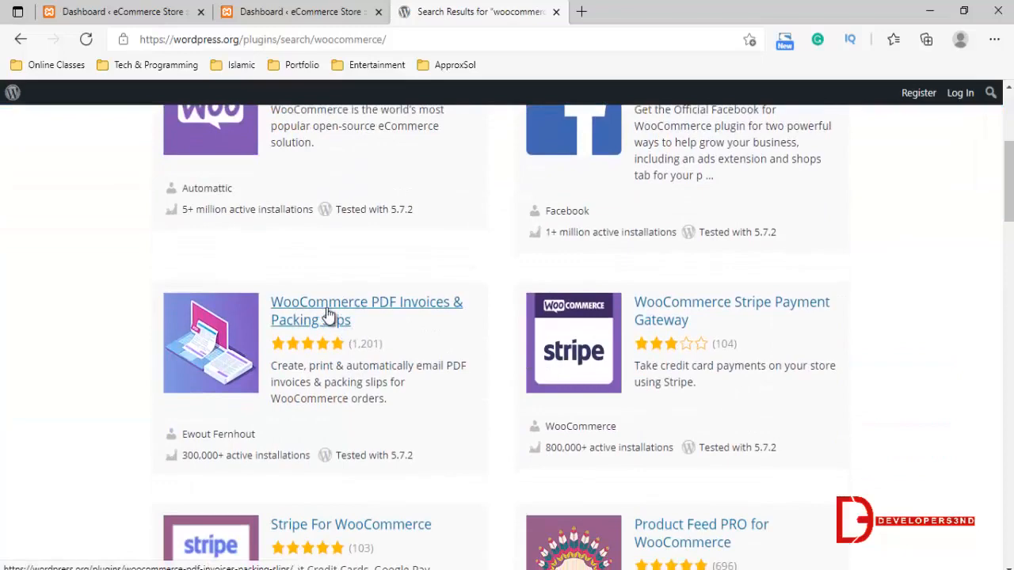
{"action": "scroll", "coordinate": [326, 315], "scroll_direction": "up", "scroll_amount": 2}
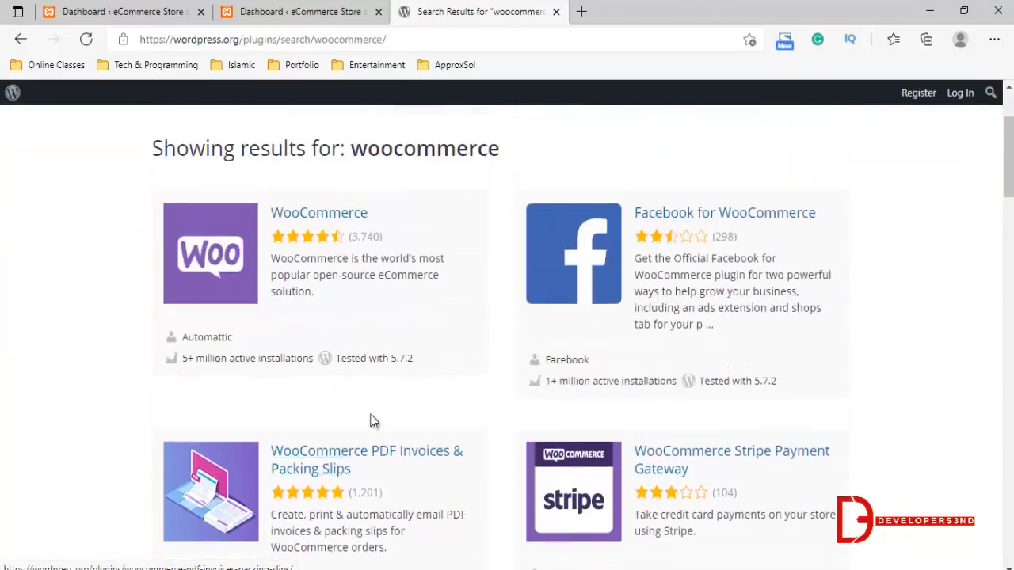
{"action": "scroll", "coordinate": [599, 219], "scroll_direction": "up", "scroll_amount": 2}
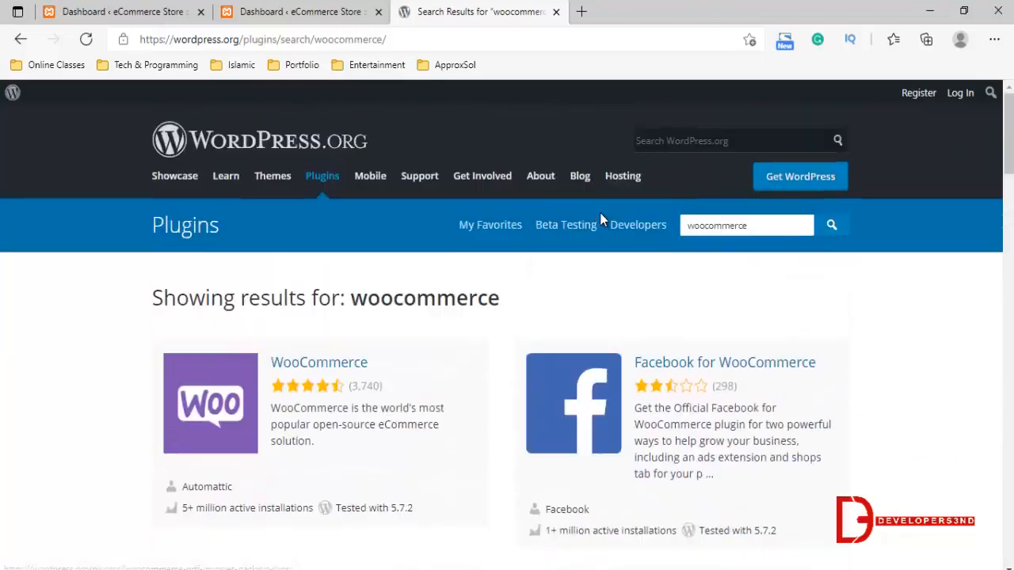
Search the plugin directory for smtp and open the WP Mail SMTP by WPForms plugin page
{"action": "double_click", "coordinate": [747, 224]}
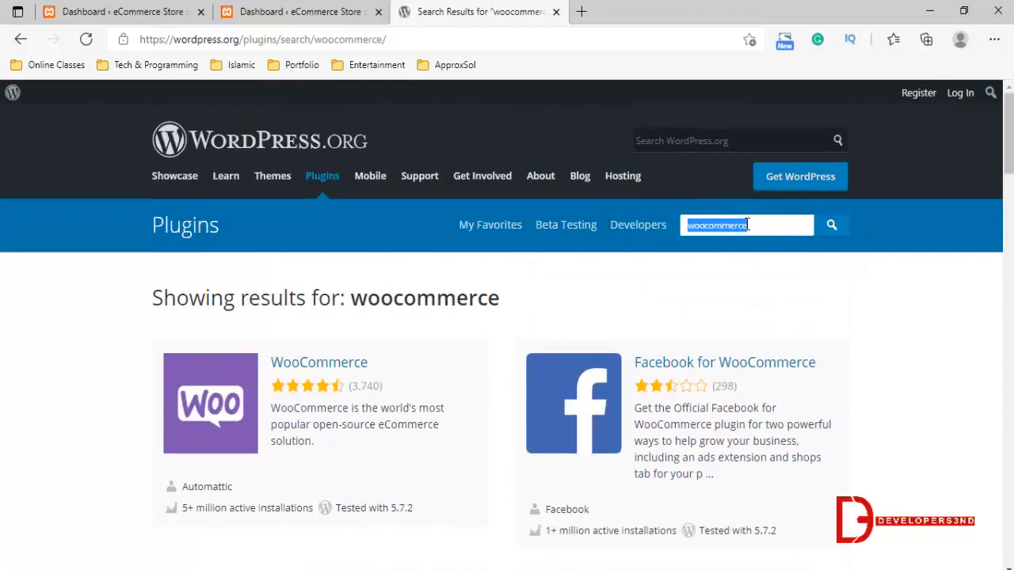
{"action": "key", "text": "BackSpace"}
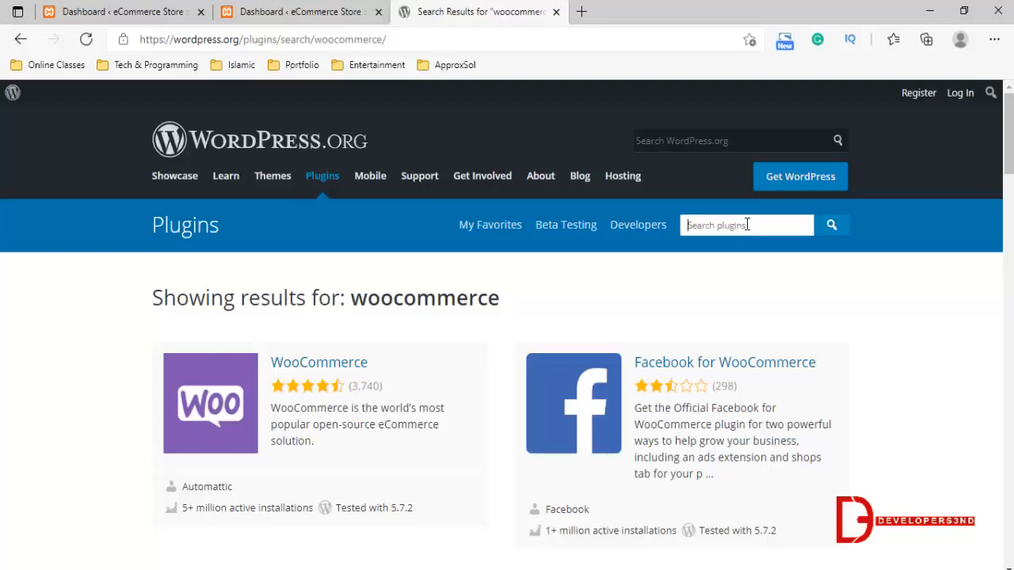
{"action": "type", "text": "smtp"}
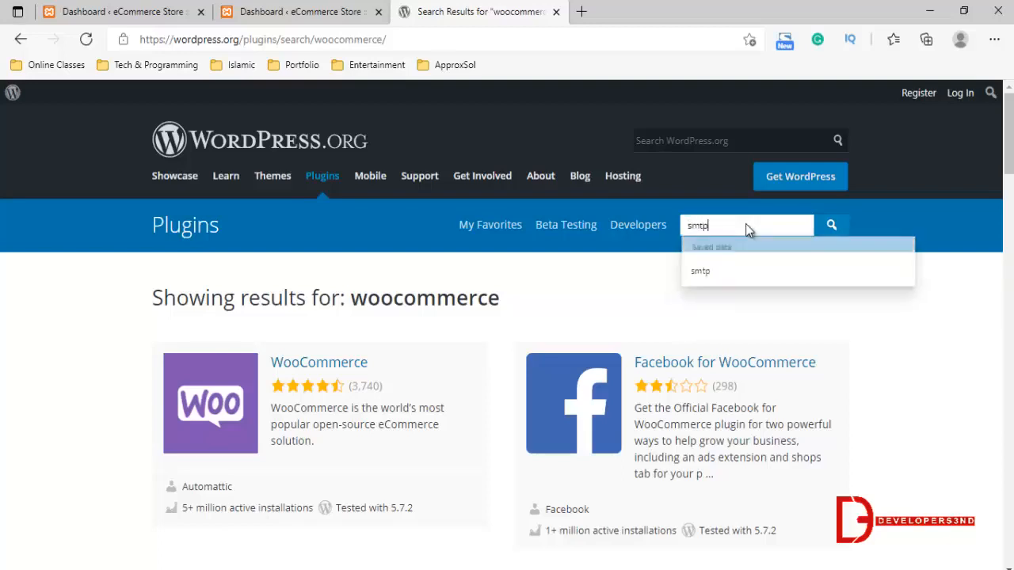
{"action": "key", "text": "Return"}
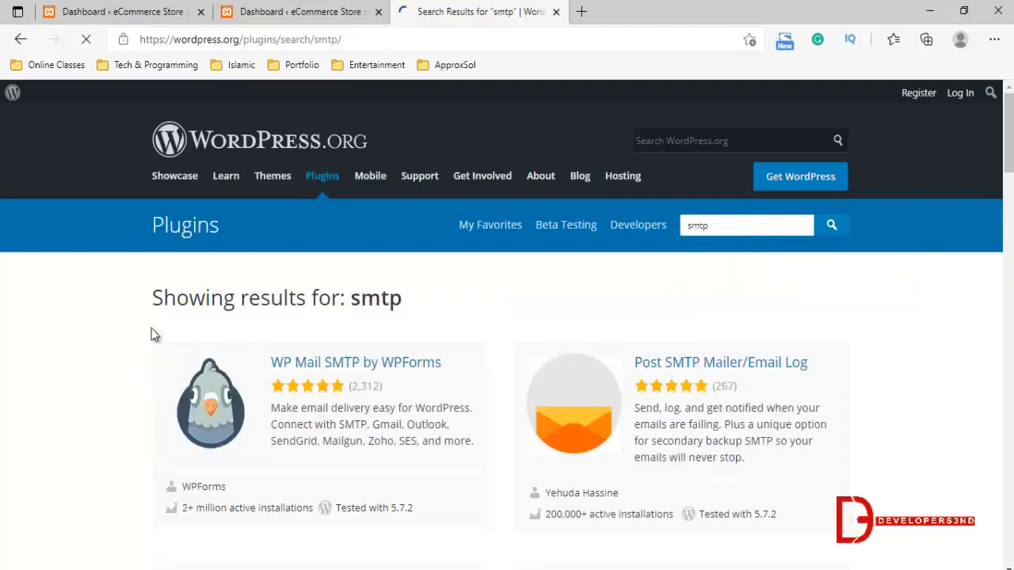
{"action": "scroll", "coordinate": [472, 361], "scroll_direction": "down", "scroll_amount": 1}
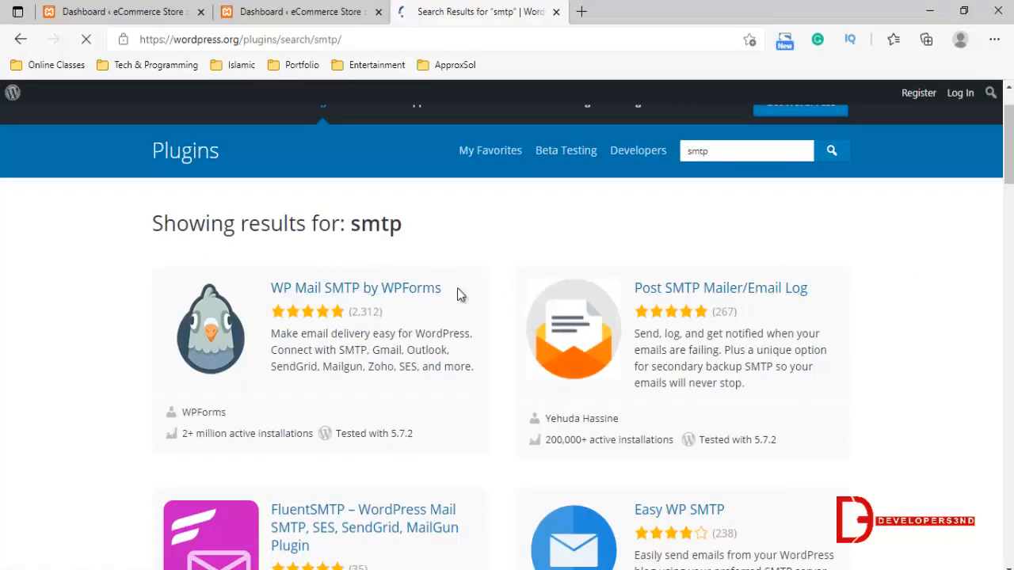
{"action": "left_click", "coordinate": [354, 293]}
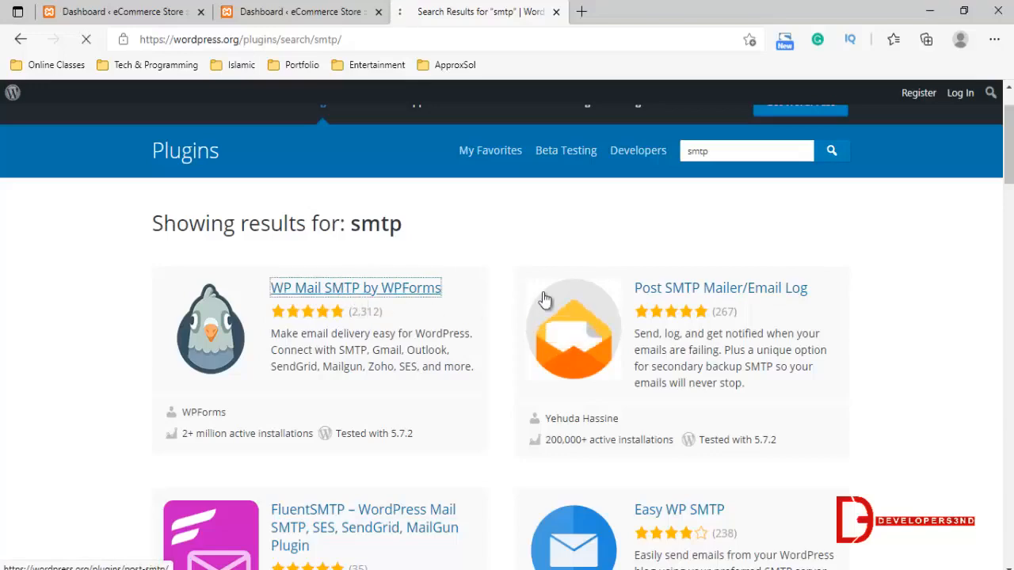
{"action": "scroll", "coordinate": [538, 295], "scroll_direction": "down", "scroll_amount": 2}
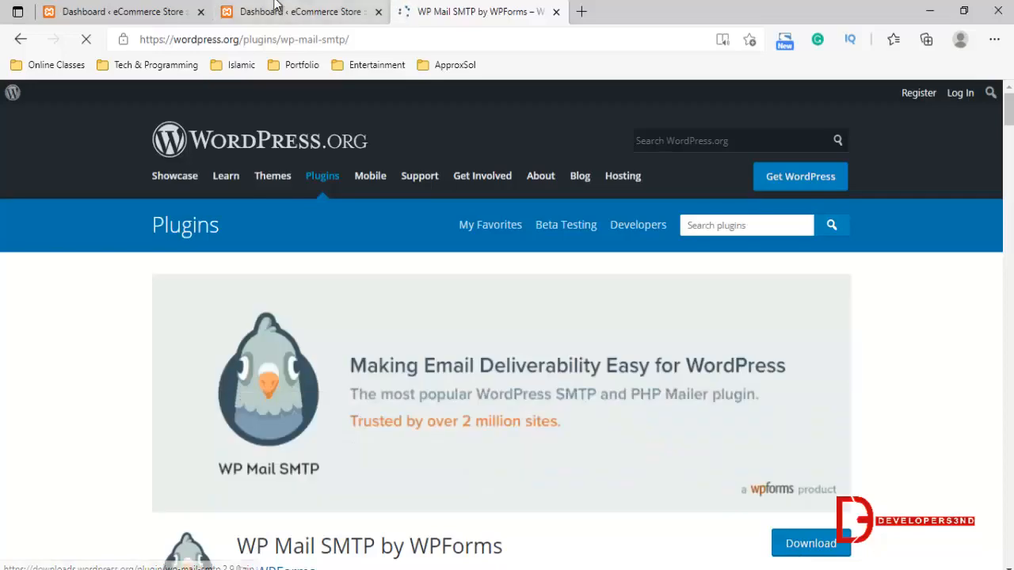
Switch to the store's WordPress admin and open the upload form for adding a new plugin
{"action": "left_click", "coordinate": [317, 14]}
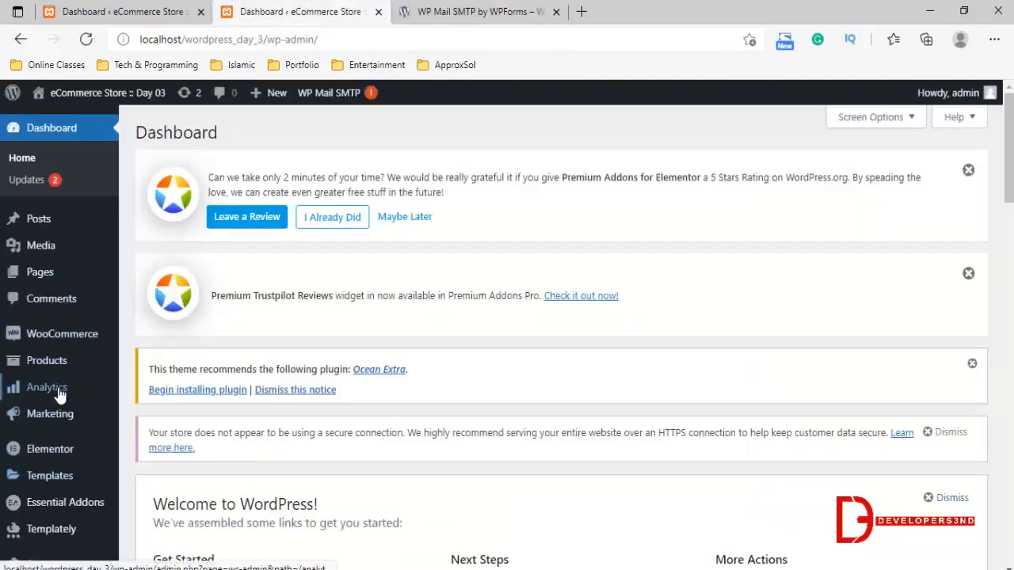
{"action": "scroll", "coordinate": [59, 392], "scroll_direction": "down", "scroll_amount": 3}
{"action": "mouse_move", "coordinate": [47, 378]}
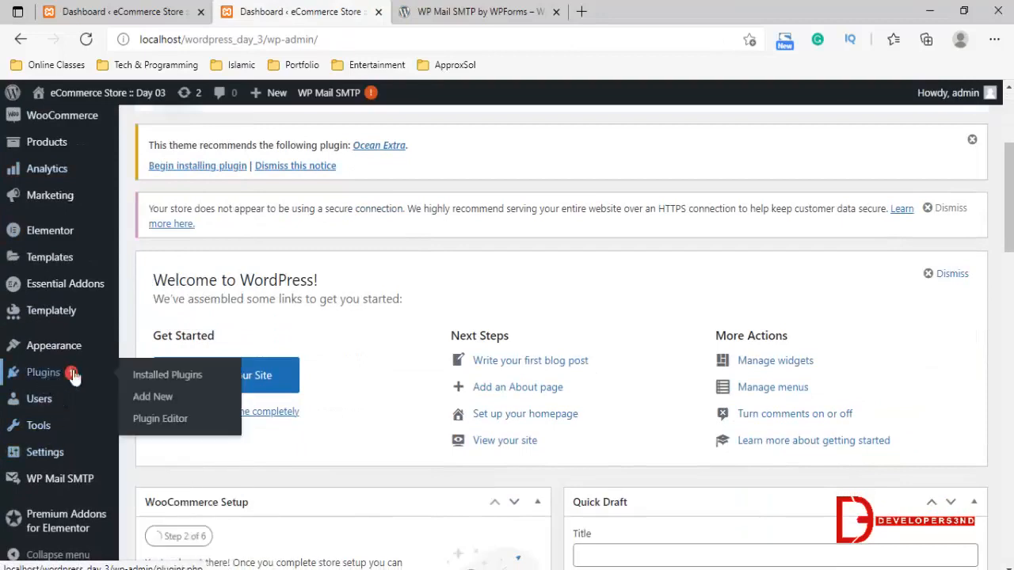
{"action": "left_click", "coordinate": [145, 404]}
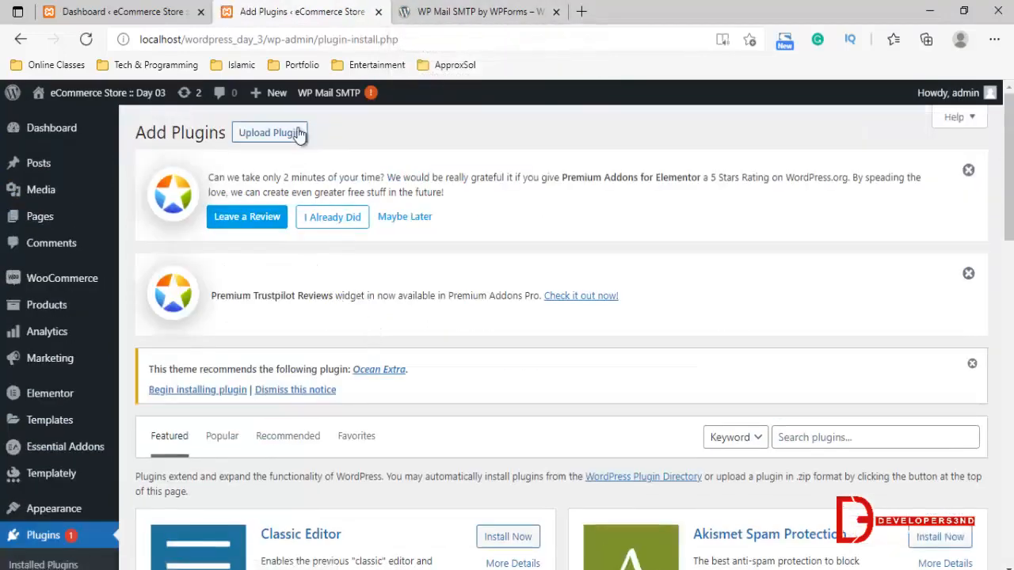
{"action": "left_click", "coordinate": [298, 133]}
{"action": "scroll", "coordinate": [554, 380], "scroll_direction": "down", "scroll_amount": 1}
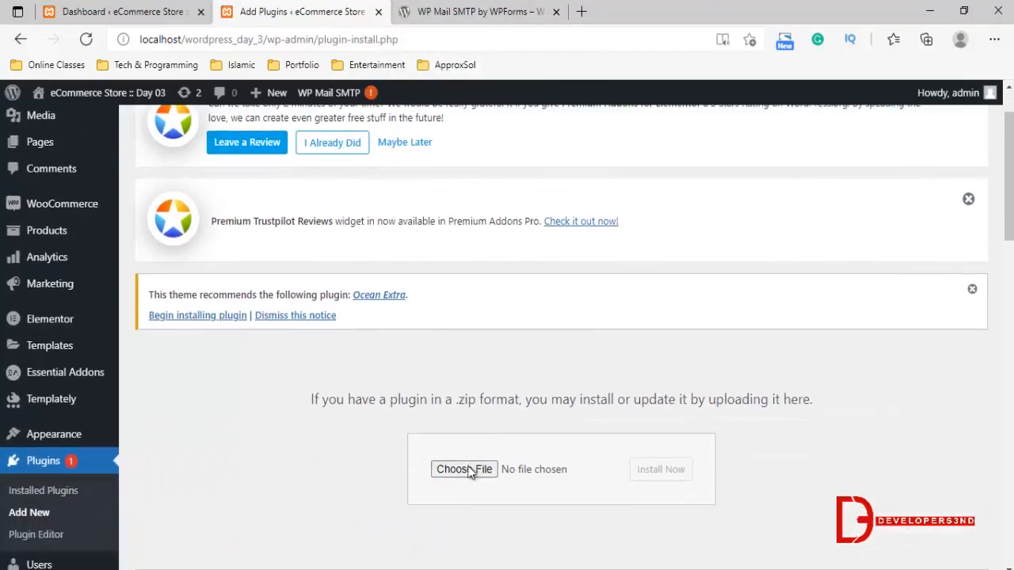
{"action": "left_click", "coordinate": [467, 469]}
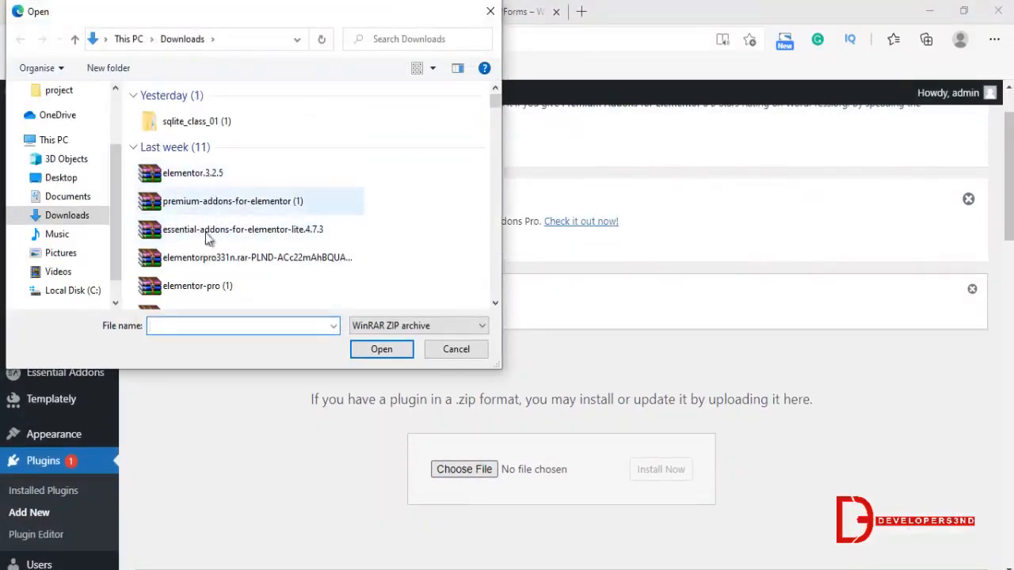
{"action": "scroll", "coordinate": [213, 229], "scroll_direction": "down", "scroll_amount": 2}
{"action": "left_click", "coordinate": [214, 183]}
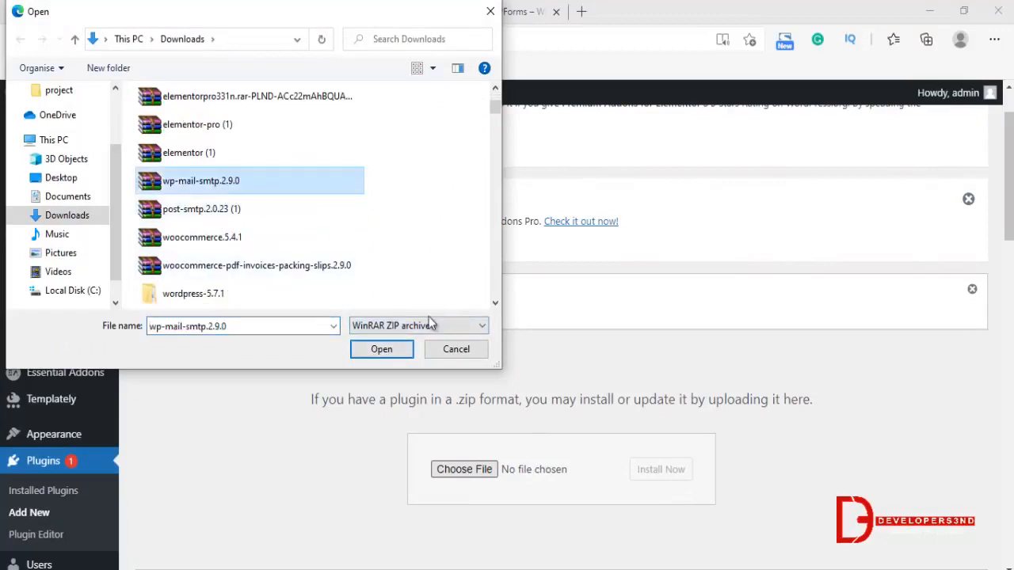
{"action": "left_click", "coordinate": [456, 349]}
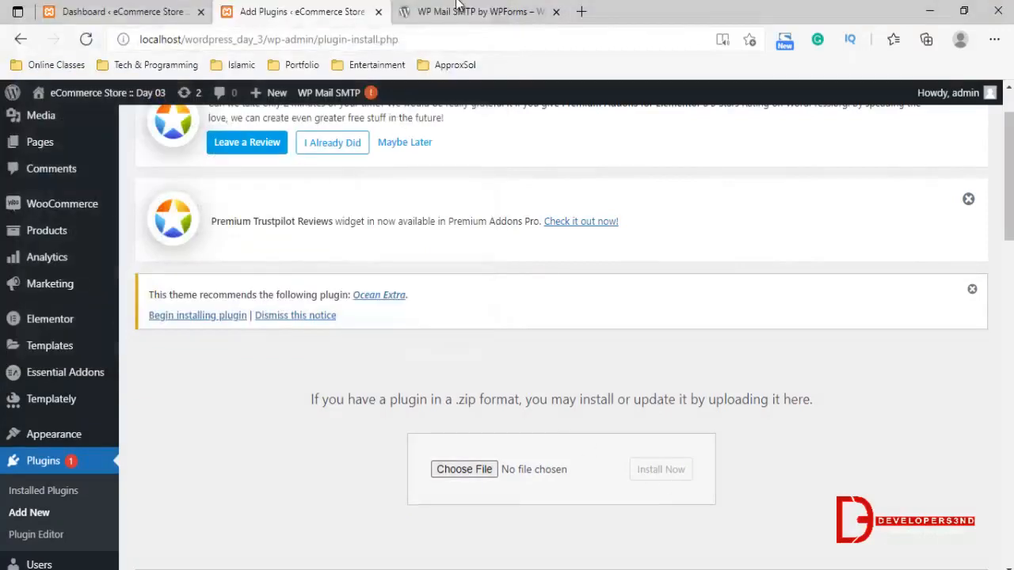
Return to the WordPress.org plugin directory, search for elementor, and look through the Elementor plugin and its add-ons
{"action": "left_click", "coordinate": [457, 6]}
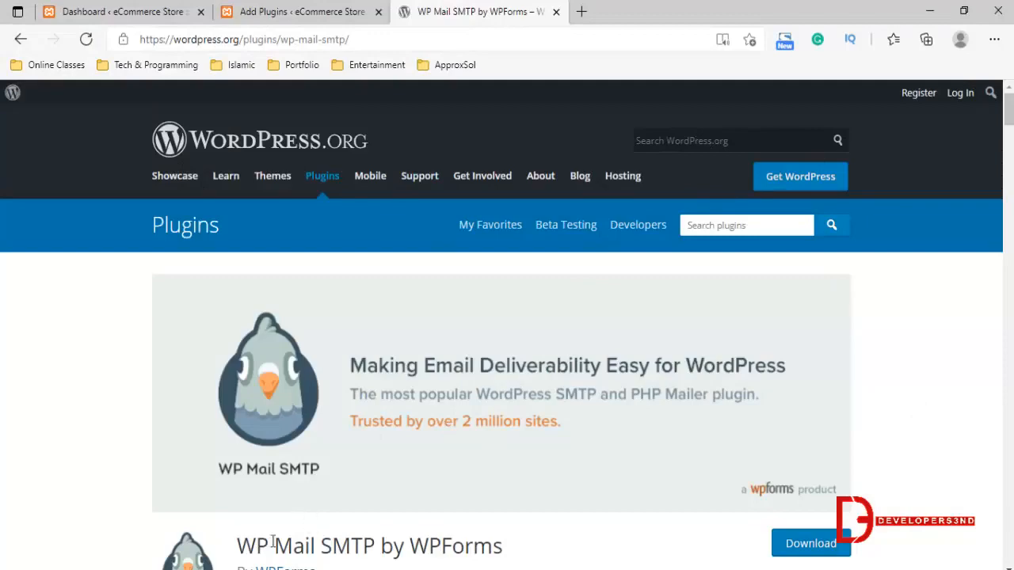
{"action": "left_click_drag", "start_coordinate": [257, 546], "coordinate": [502, 547]}
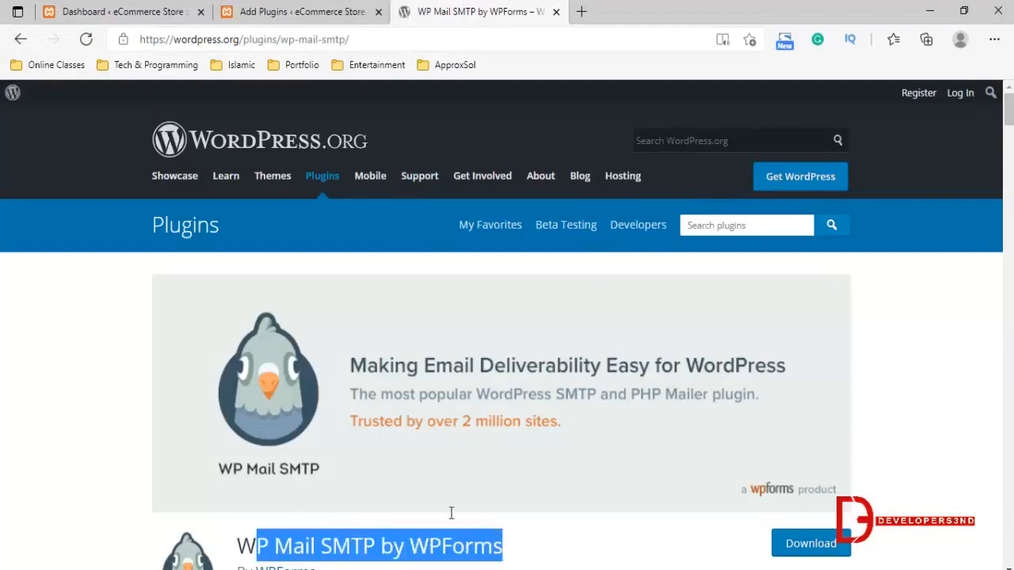
{"action": "left_click", "coordinate": [19, 40]}
{"action": "scroll", "coordinate": [646, 238], "scroll_direction": "up", "scroll_amount": 3}
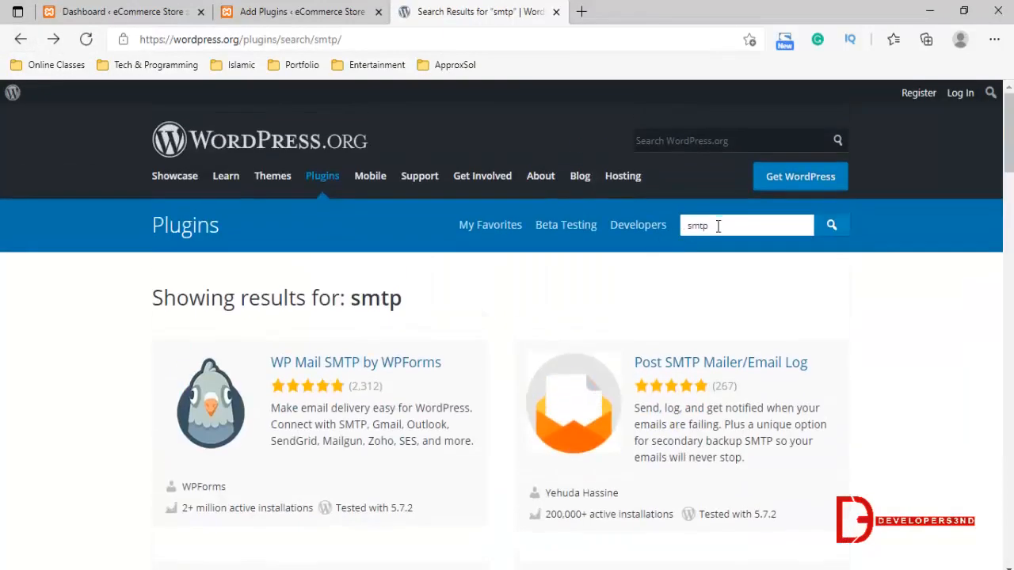
{"action": "double_click", "coordinate": [718, 226]}
{"action": "type", "text": "elem"}
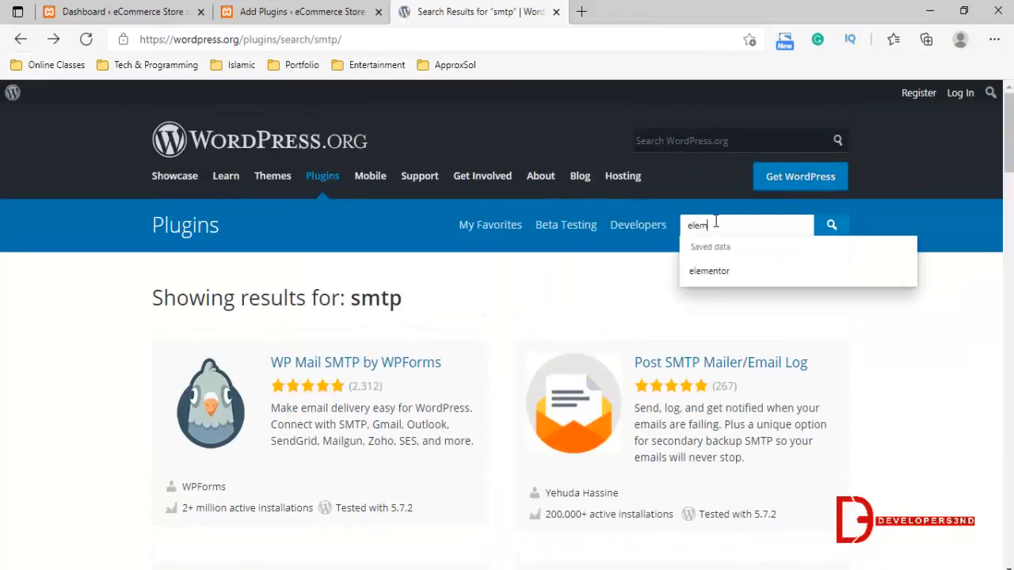
{"action": "type", "text": "entor"}
{"action": "key", "text": "Return"}
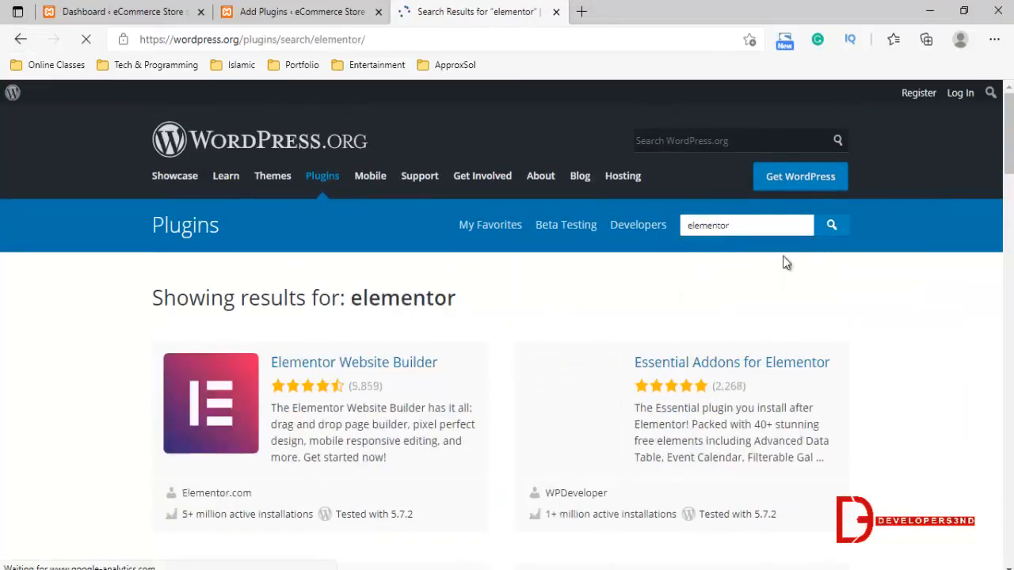
{"action": "scroll", "coordinate": [376, 283], "scroll_direction": "down", "scroll_amount": 1}
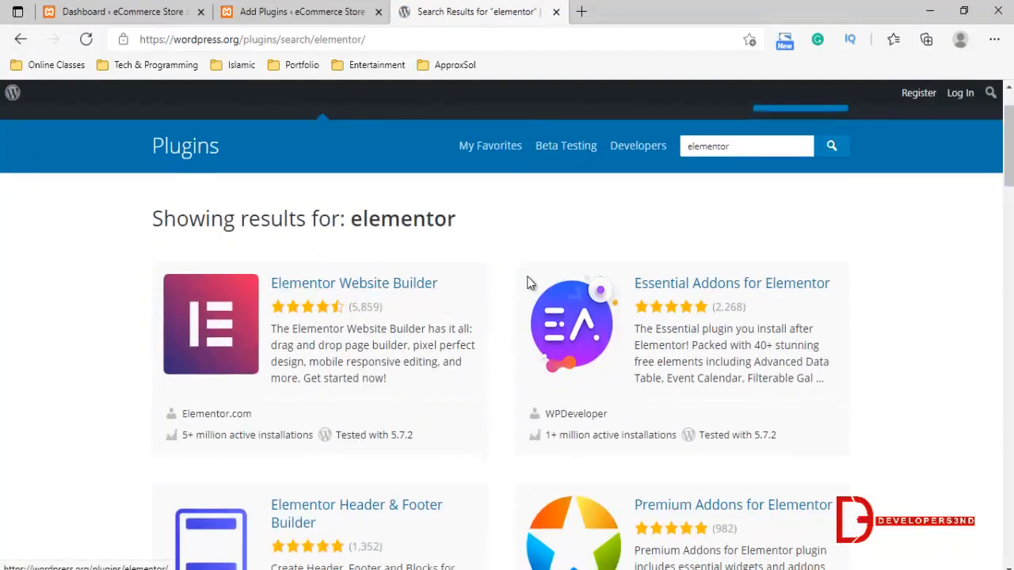
{"action": "scroll", "coordinate": [529, 284], "scroll_direction": "down", "scroll_amount": 1}
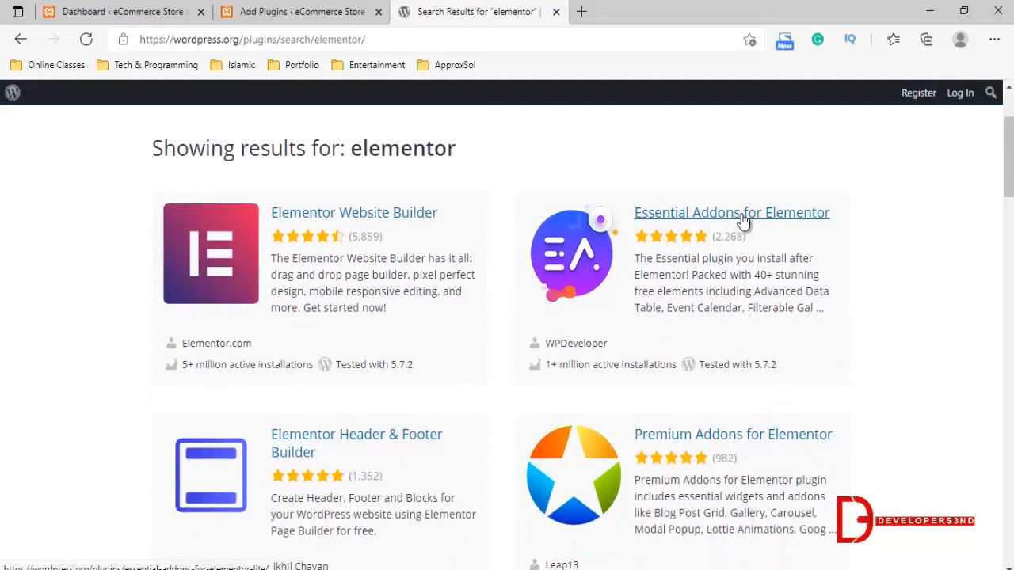
{"action": "scroll", "coordinate": [778, 325], "scroll_direction": "down", "scroll_amount": 1}
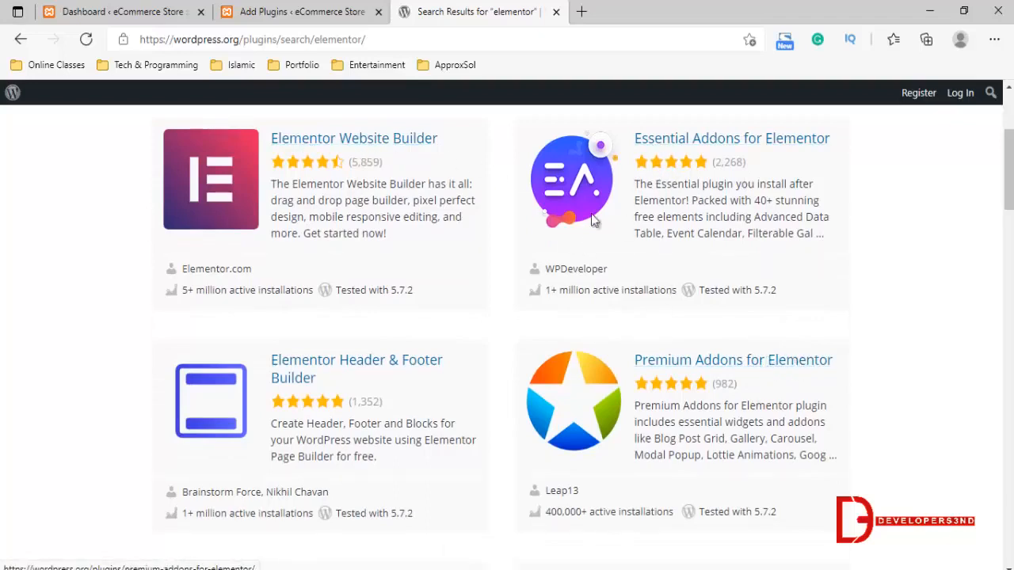
{"action": "scroll", "coordinate": [340, 227], "scroll_direction": "up", "scroll_amount": 1}
Switch back to the store's WordPress admin and open the WP Mail SMTP plugin's general settings
{"action": "left_click", "coordinate": [300, 11]}
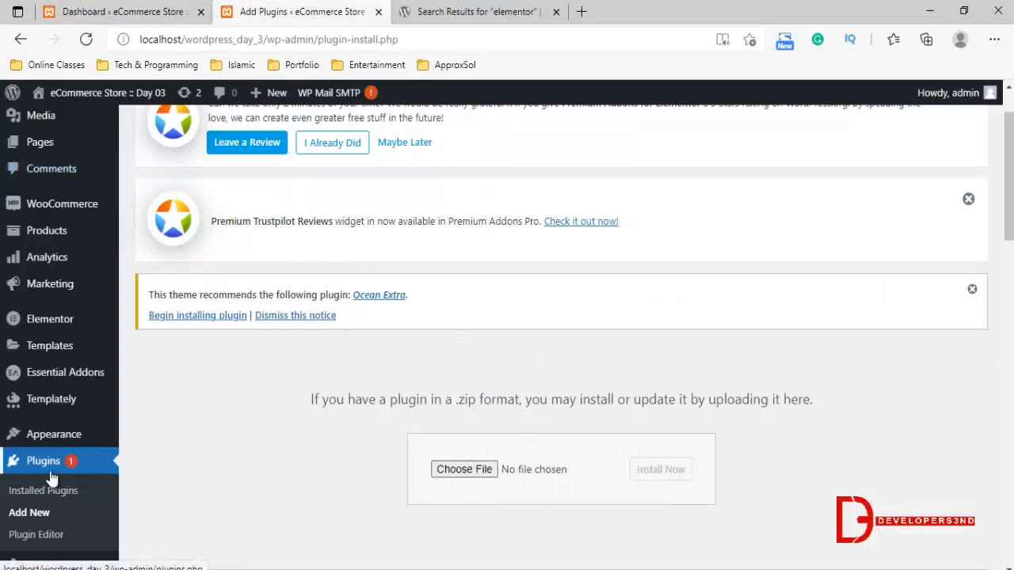
{"action": "scroll", "coordinate": [260, 216], "scroll_direction": "up", "scroll_amount": 1}
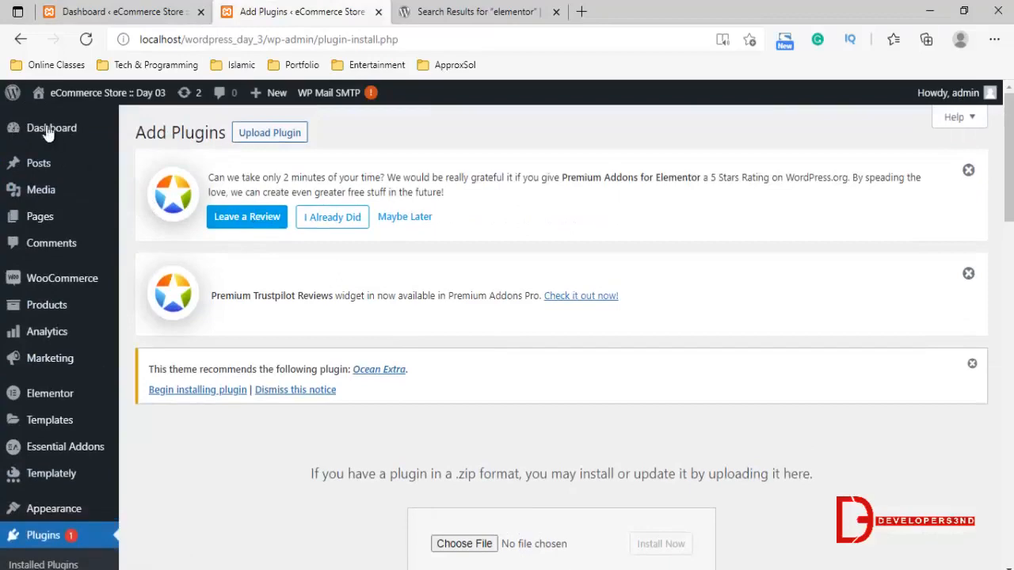
{"action": "scroll", "coordinate": [73, 388], "scroll_direction": "down", "scroll_amount": 3}
{"action": "mouse_move", "coordinate": [90, 503]}
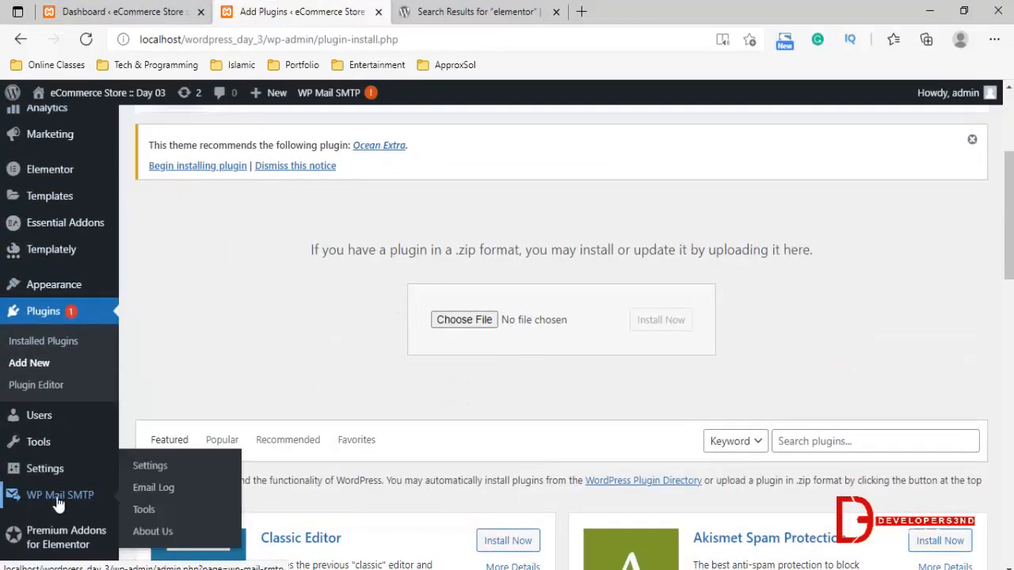
{"action": "left_click", "coordinate": [59, 504]}
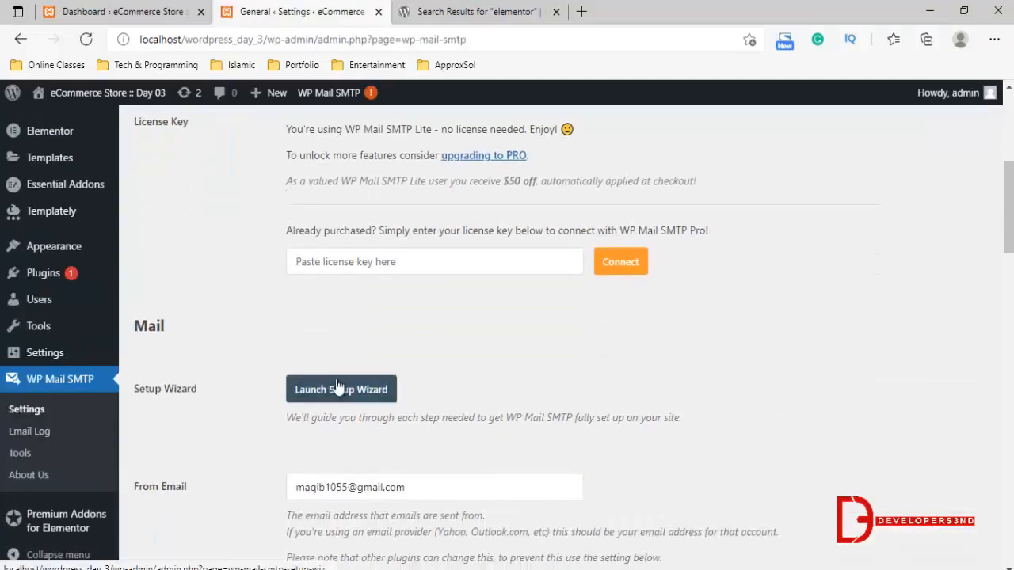
Review the WP Mail SMTP general settings for the license, setup wizard, From Email and From Name
{"action": "scroll", "coordinate": [324, 368], "scroll_direction": "up", "scroll_amount": 2}
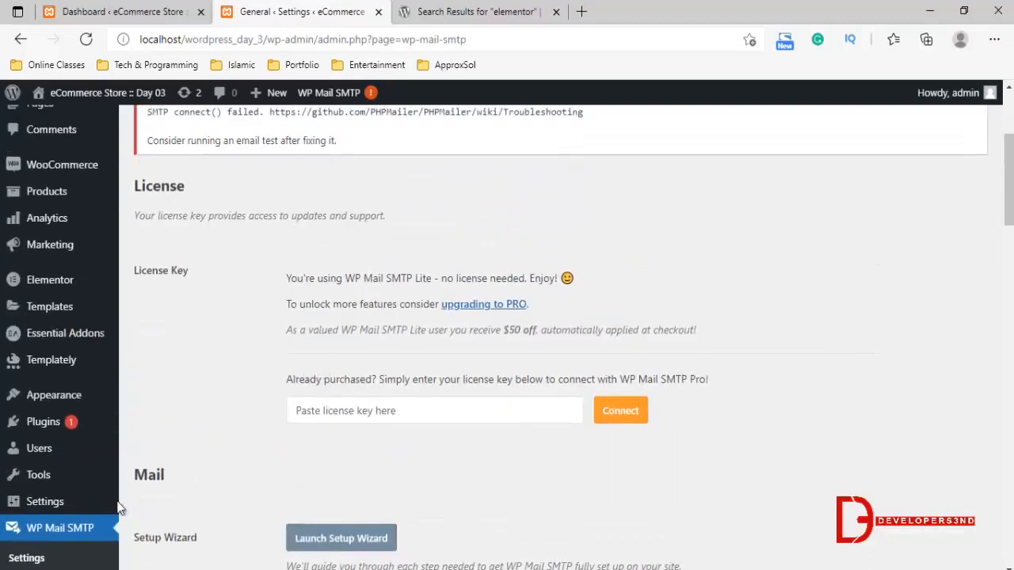
{"action": "scroll", "coordinate": [236, 416], "scroll_direction": "down", "scroll_amount": 2}
{"action": "scroll", "coordinate": [236, 415], "scroll_direction": "up", "scroll_amount": 1}
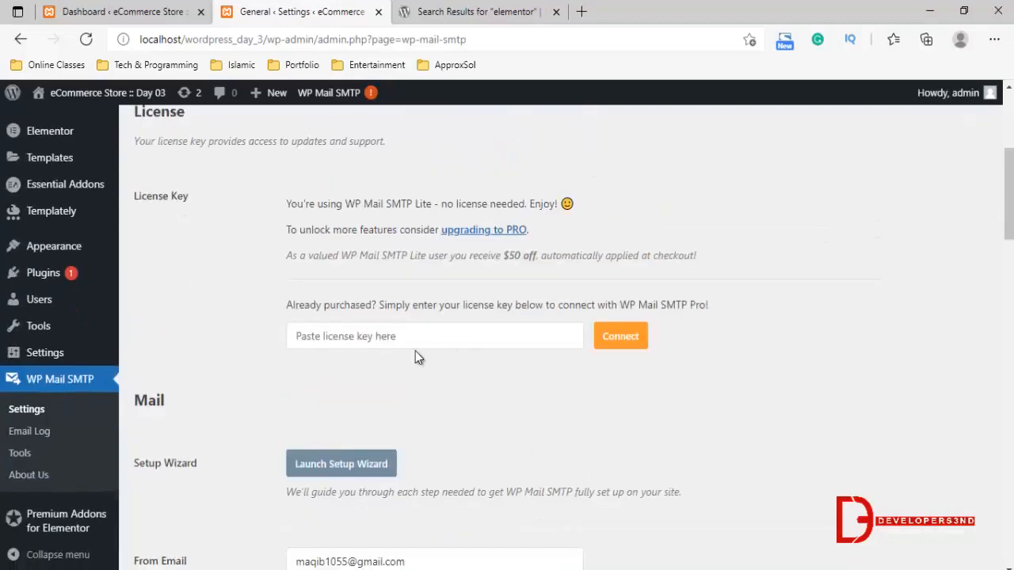
{"action": "scroll", "coordinate": [415, 352], "scroll_direction": "up", "scroll_amount": 4}
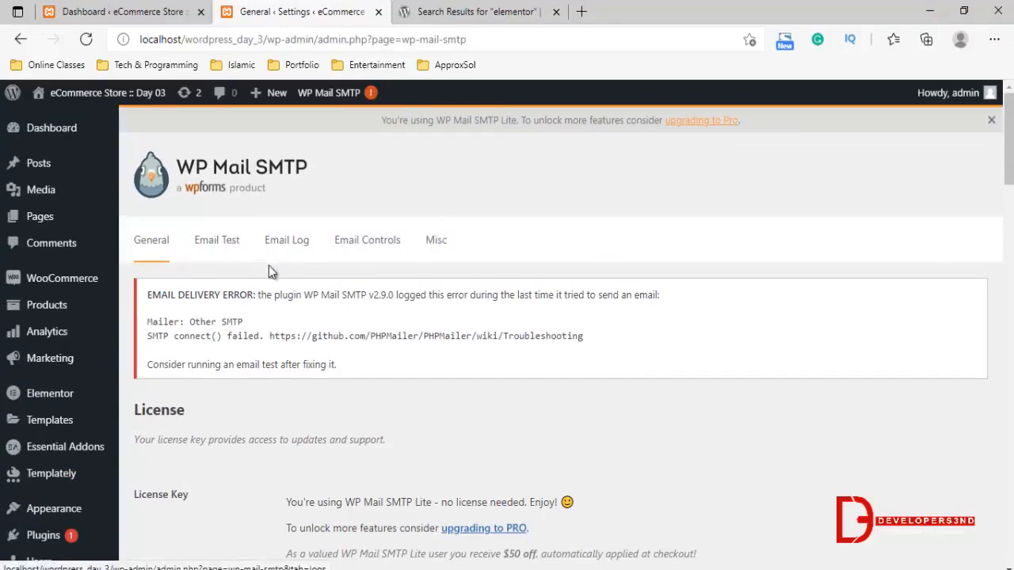
{"action": "scroll", "coordinate": [291, 369], "scroll_direction": "down", "scroll_amount": 10}
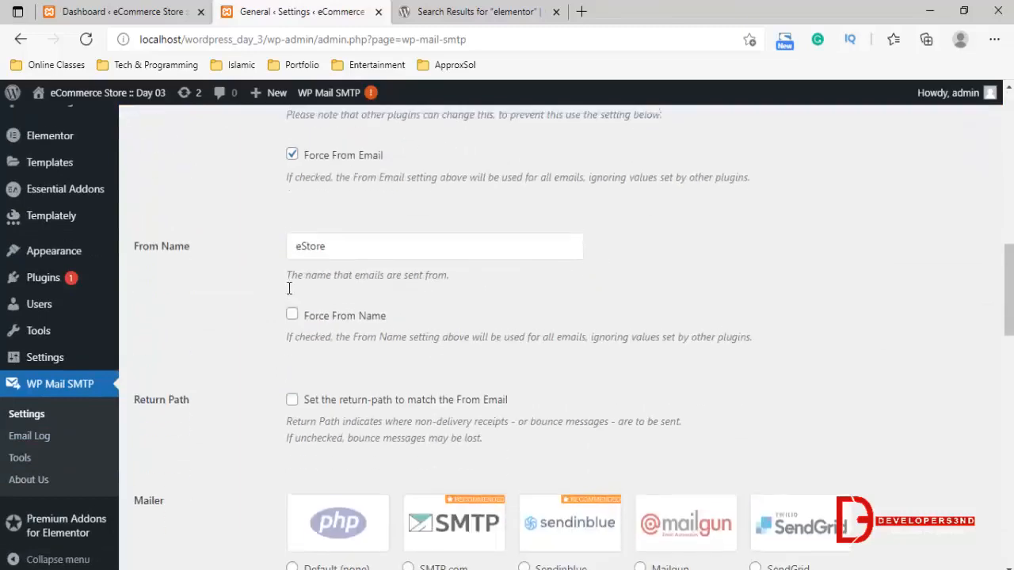
{"action": "scroll", "coordinate": [289, 289], "scroll_direction": "up", "scroll_amount": 3}
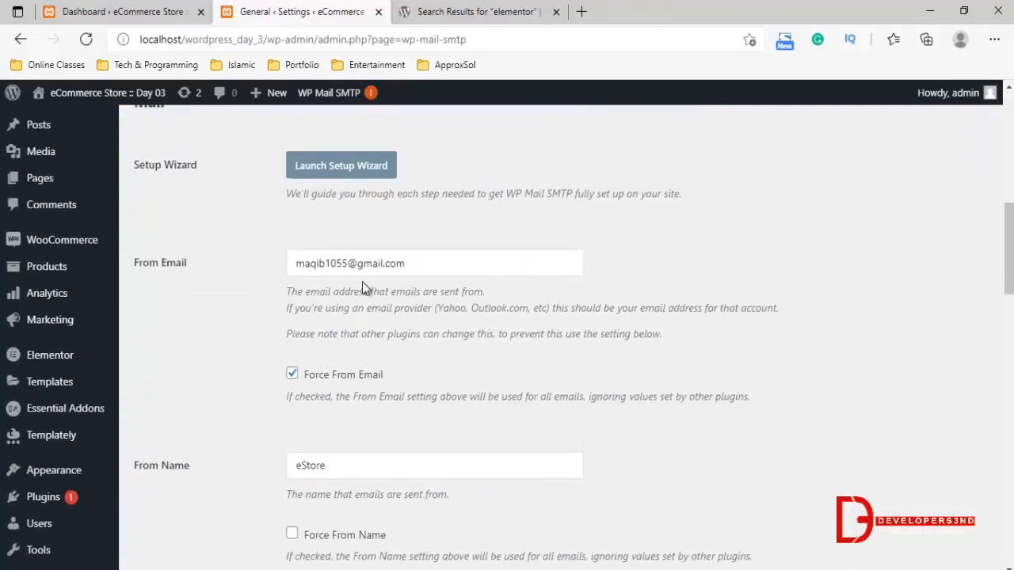
{"action": "left_click_drag", "start_coordinate": [148, 262], "coordinate": [188, 262]}
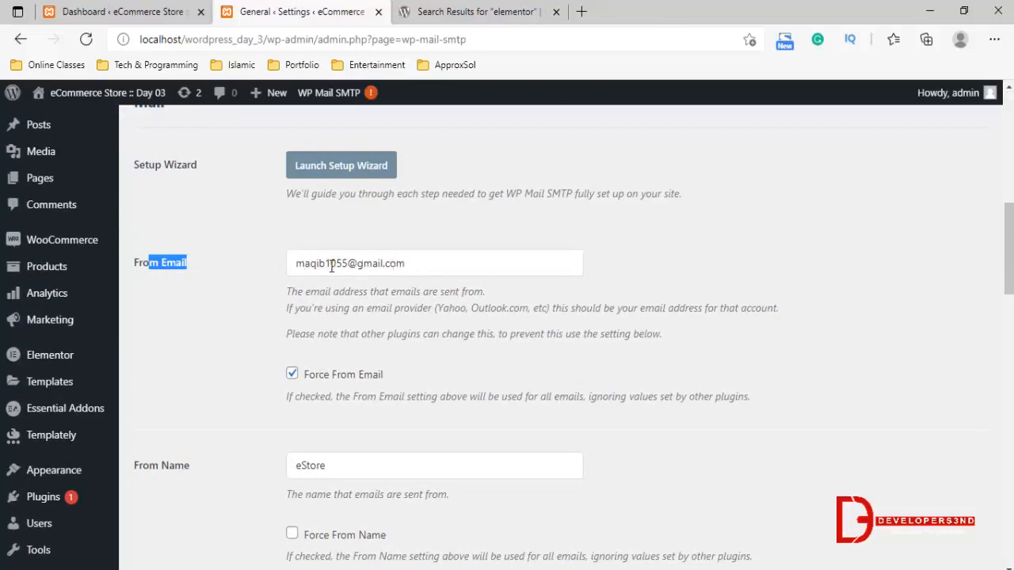
{"action": "scroll", "coordinate": [331, 270], "scroll_direction": "down", "scroll_amount": 3}
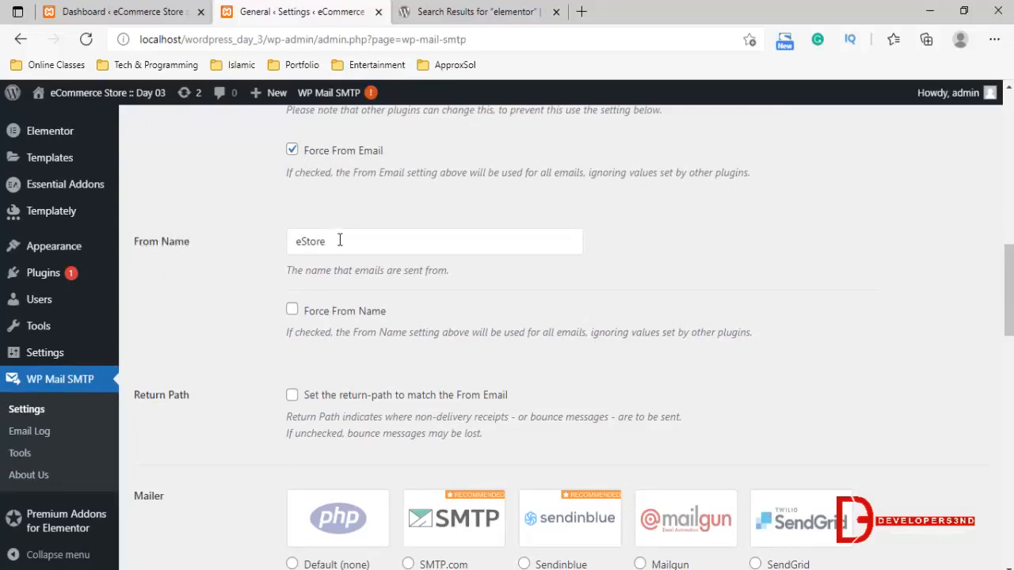
{"action": "left_click", "coordinate": [370, 242]}
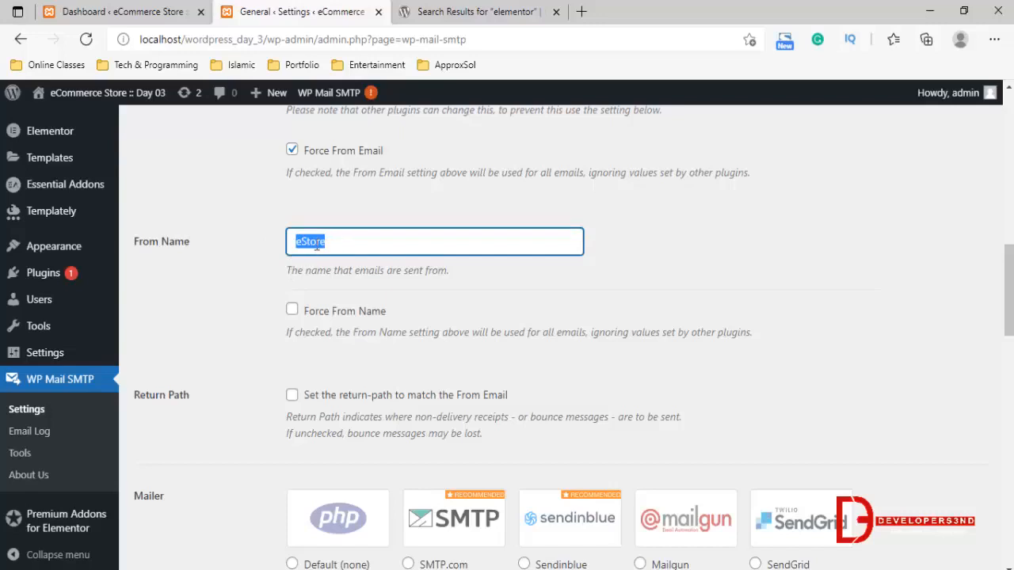
Review the Other SMTP mailer settings, including the host, encryption, port, authentication, username and password fields
{"action": "scroll", "coordinate": [311, 313], "scroll_direction": "down", "scroll_amount": 5}
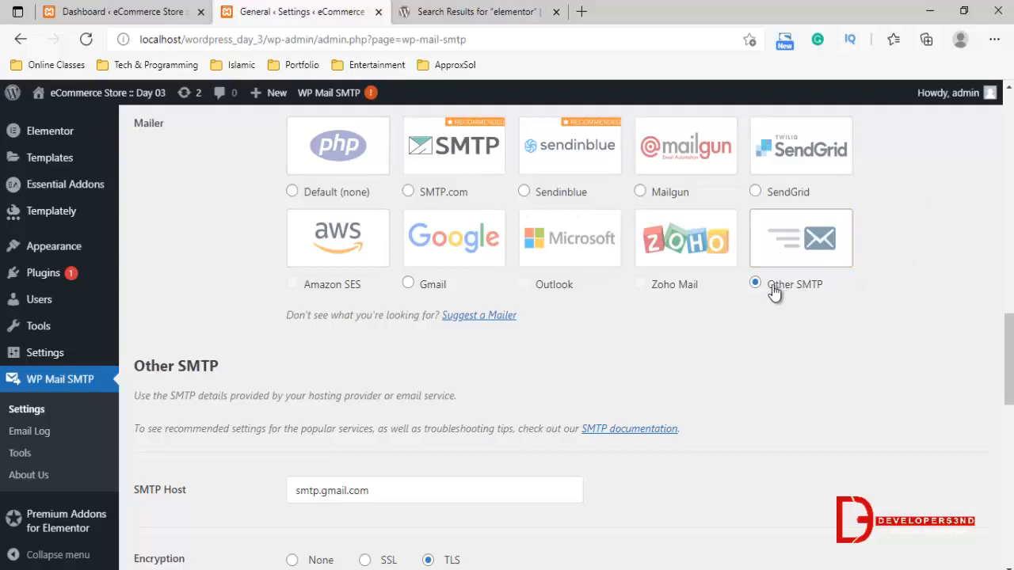
{"action": "scroll", "coordinate": [619, 315], "scroll_direction": "down", "scroll_amount": 3}
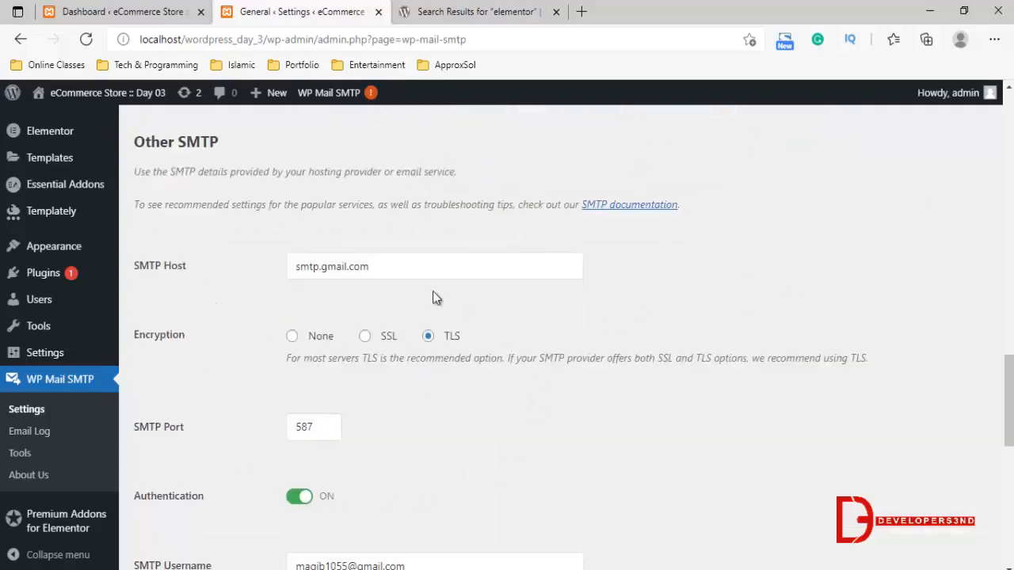
{"action": "left_click_drag", "start_coordinate": [394, 264], "coordinate": [240, 279]}
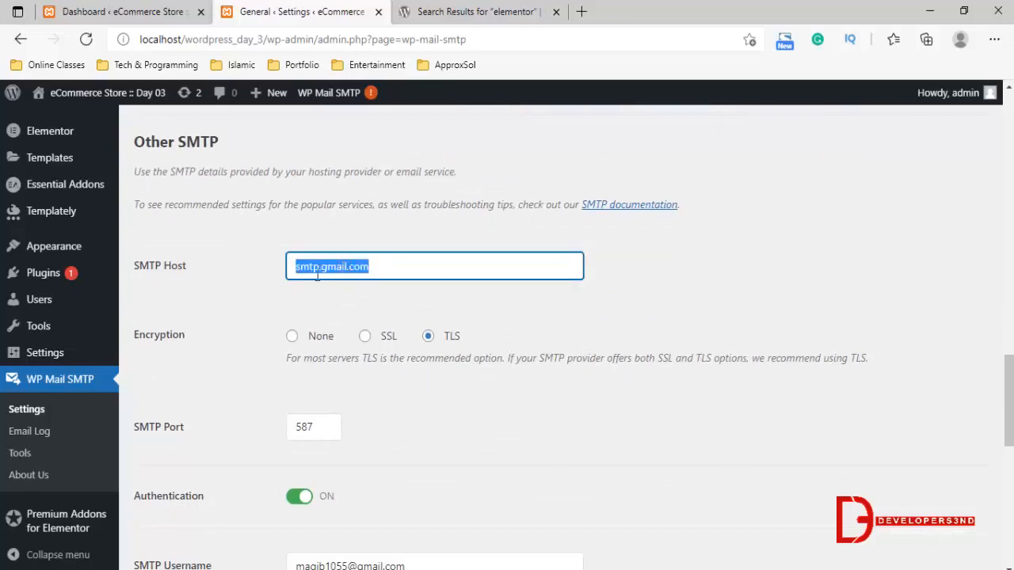
{"action": "scroll", "coordinate": [453, 370], "scroll_direction": "down", "scroll_amount": 2}
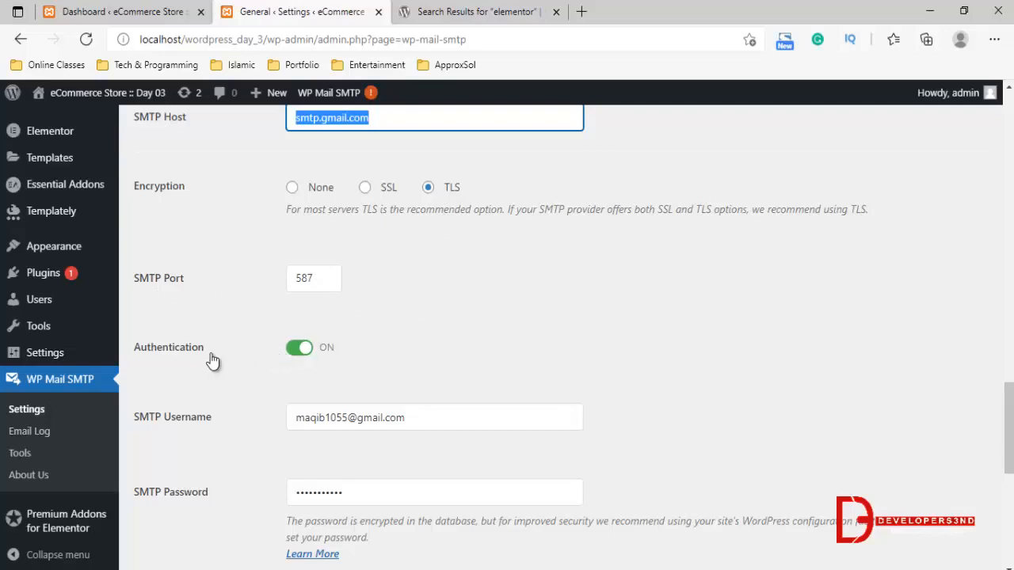
{"action": "scroll", "coordinate": [366, 337], "scroll_direction": "down", "scroll_amount": 3}
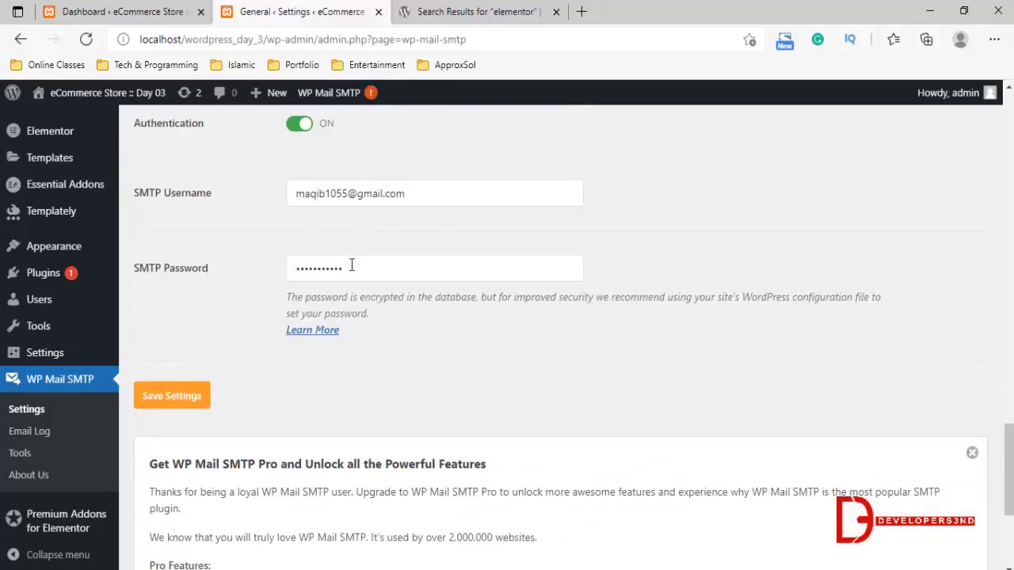
{"action": "left_click", "coordinate": [170, 397]}
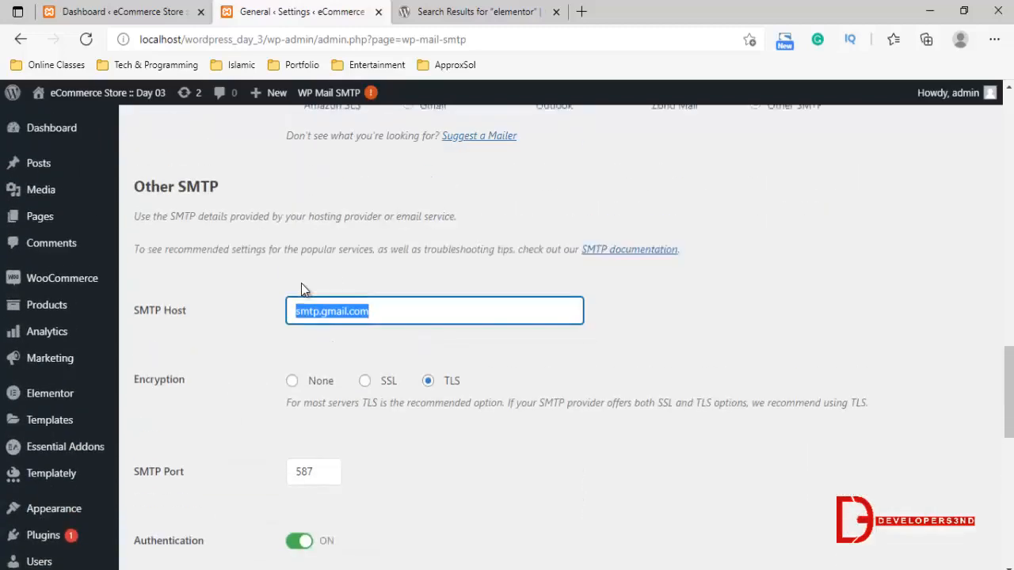
Open WP Mail SMTP's email test page and send an HTML test email to the prefilled address
{"action": "scroll", "coordinate": [300, 279], "scroll_direction": "up", "scroll_amount": 15}
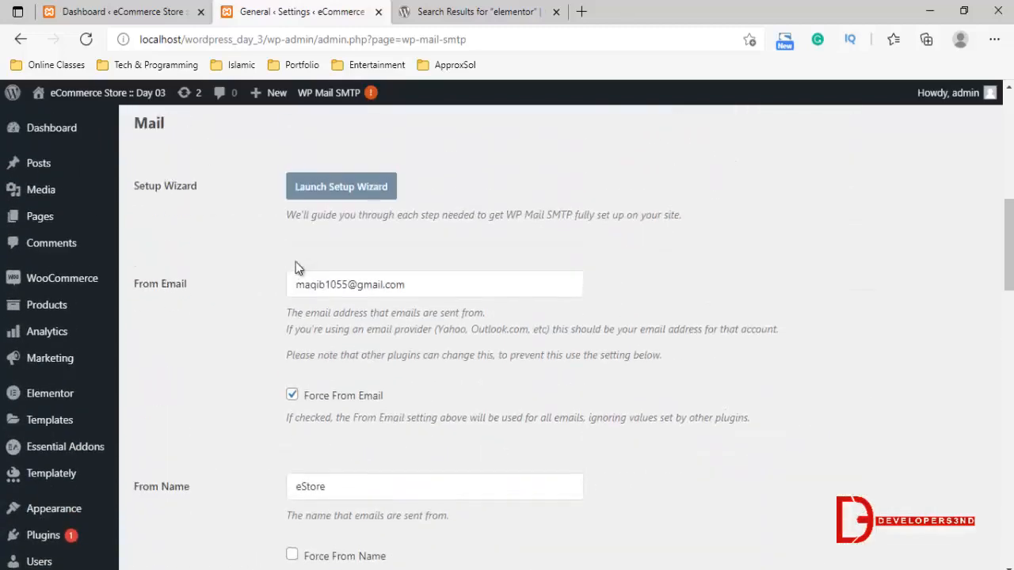
{"action": "scroll", "coordinate": [293, 247], "scroll_direction": "up", "scroll_amount": 2}
{"action": "left_click", "coordinate": [217, 239]}
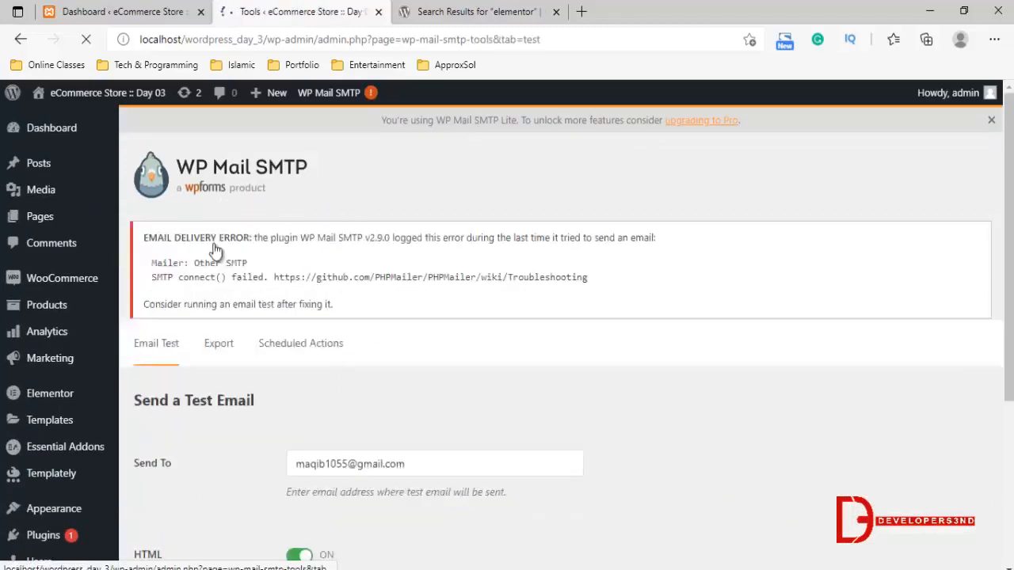
{"action": "scroll", "coordinate": [307, 311], "scroll_direction": "down", "scroll_amount": 2}
{"action": "scroll", "coordinate": [306, 301], "scroll_direction": "down", "scroll_amount": 2}
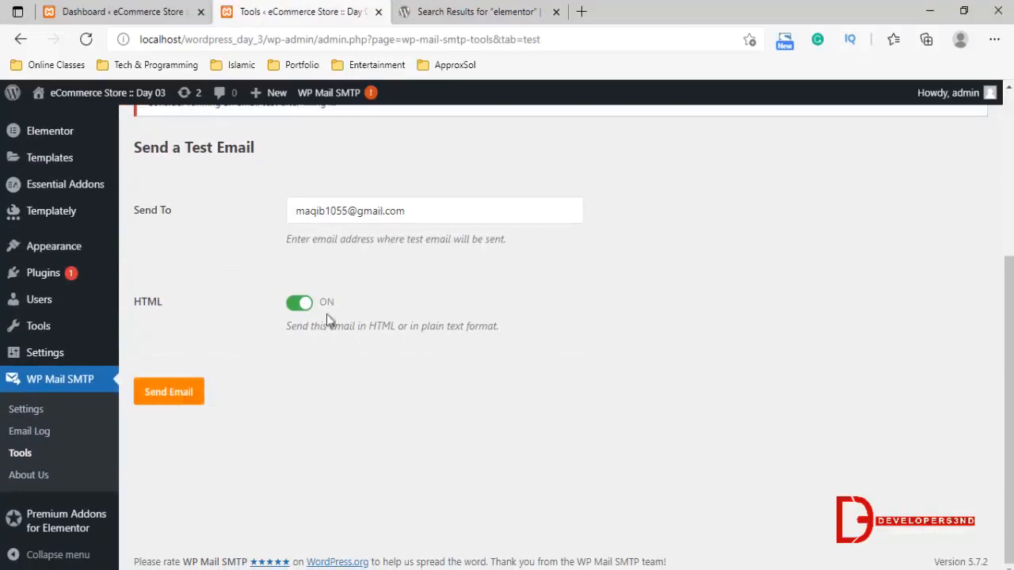
{"action": "left_click", "coordinate": [169, 390]}
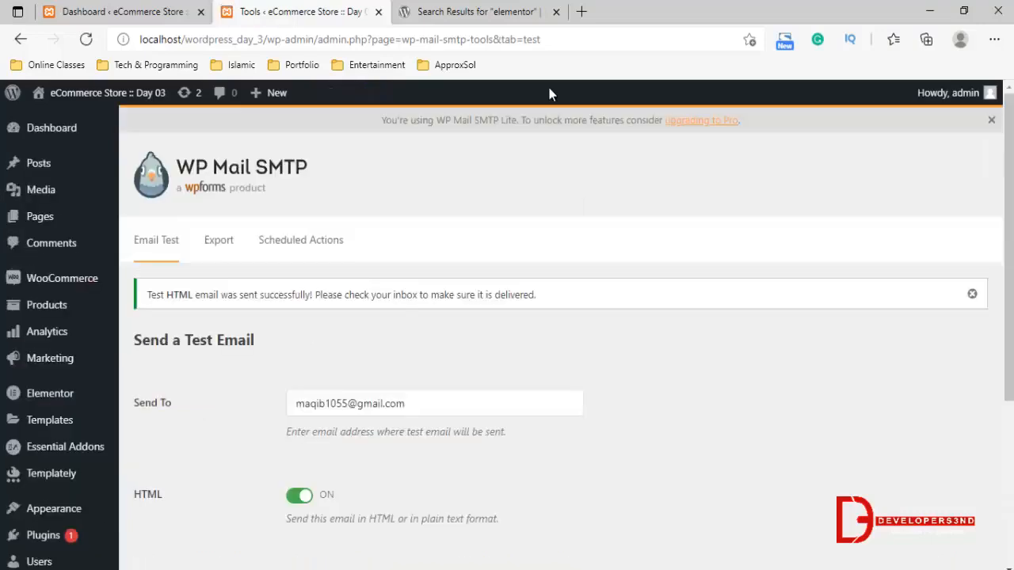
Open Gmail in a new browser tab and read the WP Mail SMTP test email in the inbox
{"action": "left_click", "coordinate": [581, 12]}
{"action": "type", "text": "gmail"}
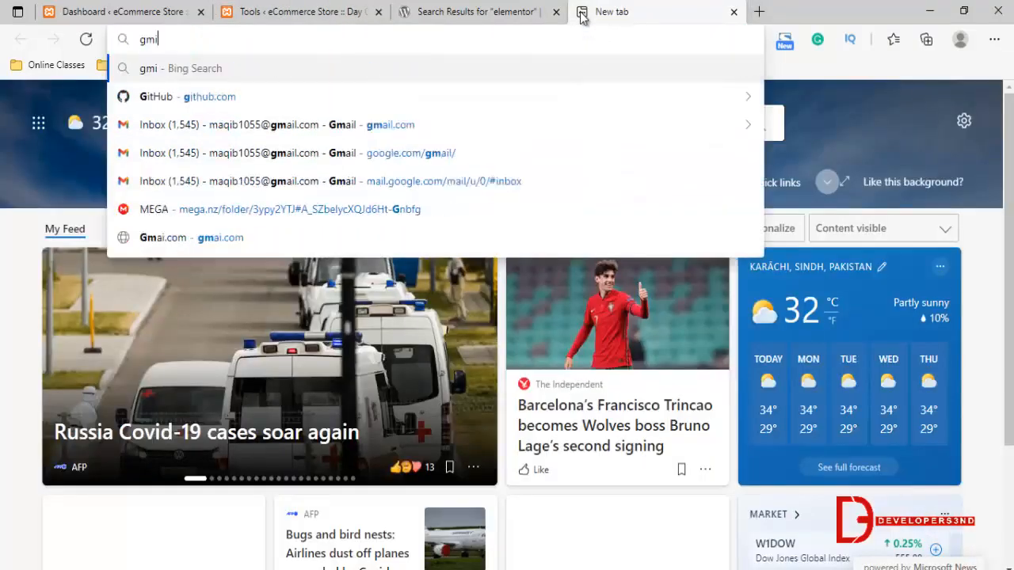
{"action": "key", "text": "Return"}
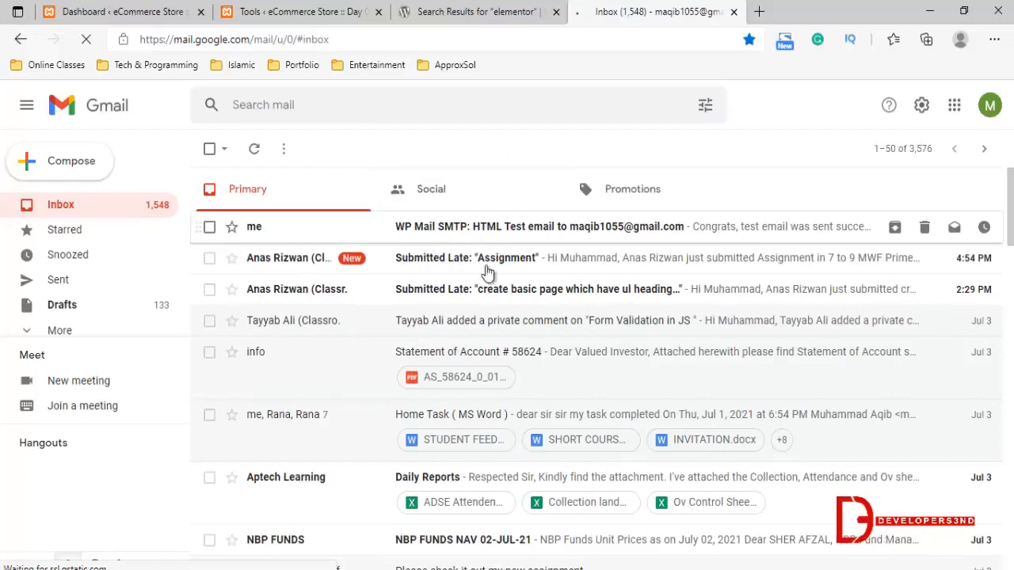
{"action": "scroll", "coordinate": [558, 365], "scroll_direction": "down", "scroll_amount": 2}
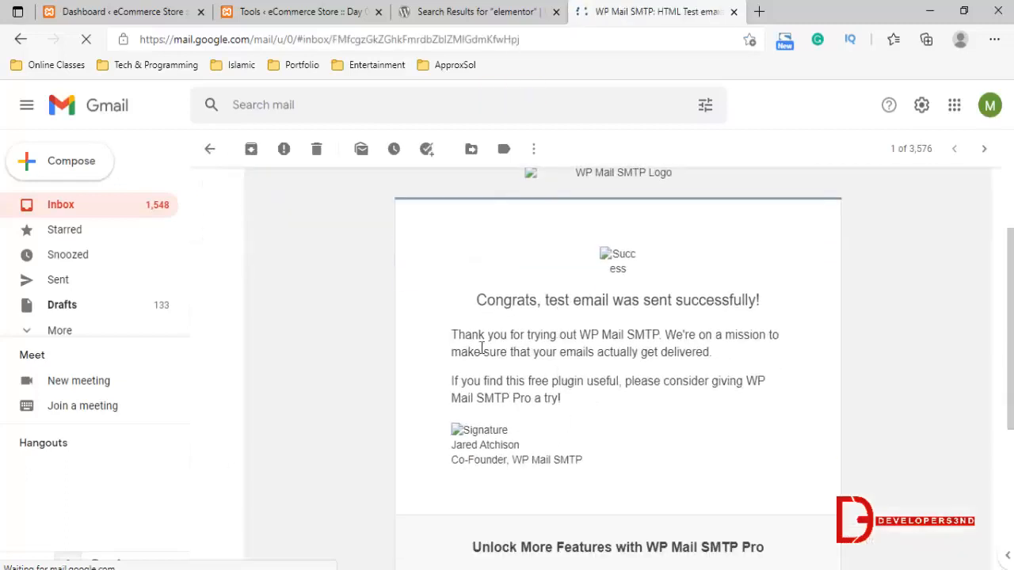
Switch back to the store's WordPress admin and open the WooCommerce PDF Invoices settings
{"action": "left_click", "coordinate": [272, 10]}
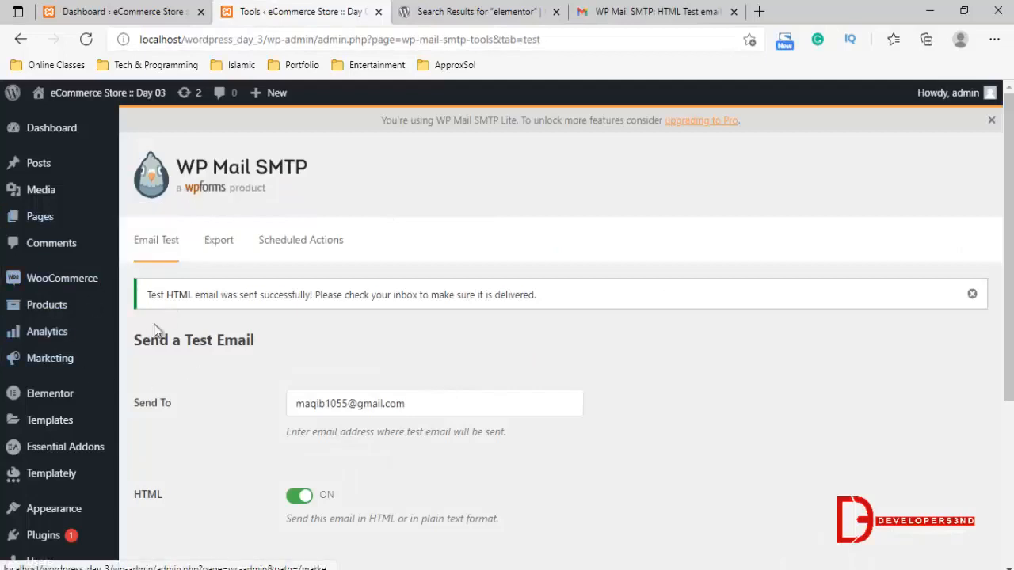
{"action": "mouse_move", "coordinate": [32, 273]}
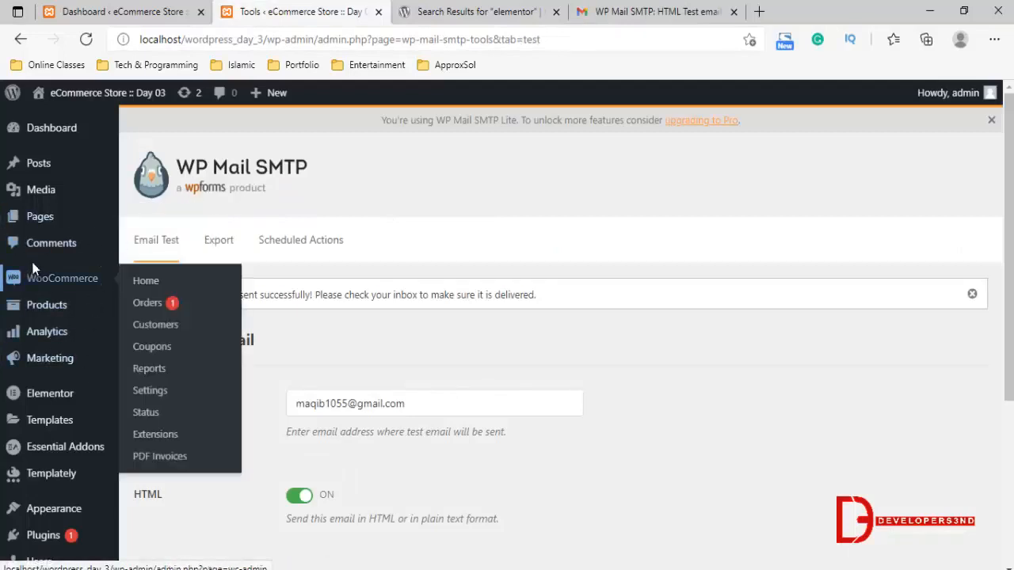
{"action": "scroll", "coordinate": [387, 324], "scroll_direction": "down", "scroll_amount": 1}
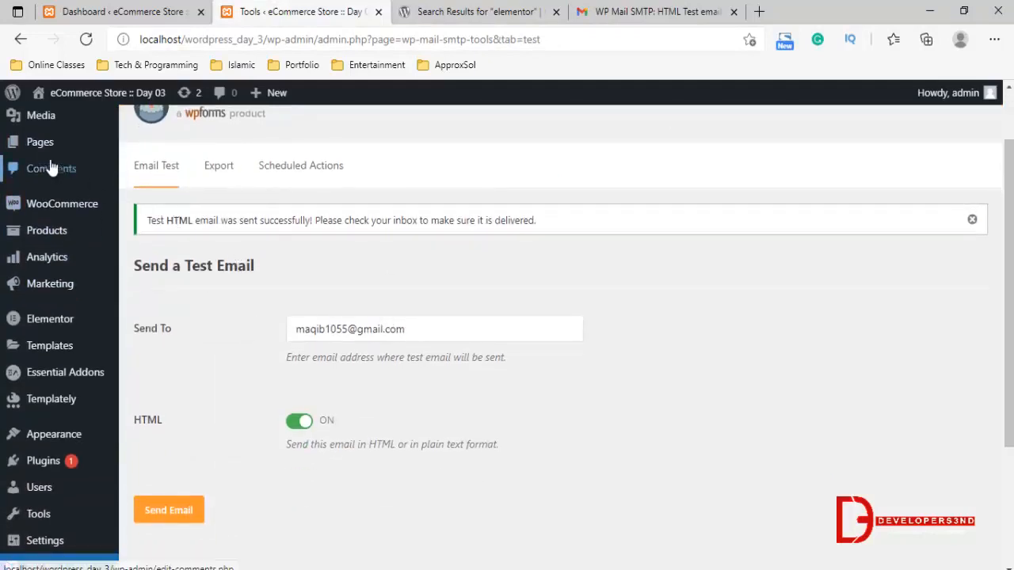
{"action": "mouse_move", "coordinate": [65, 212]}
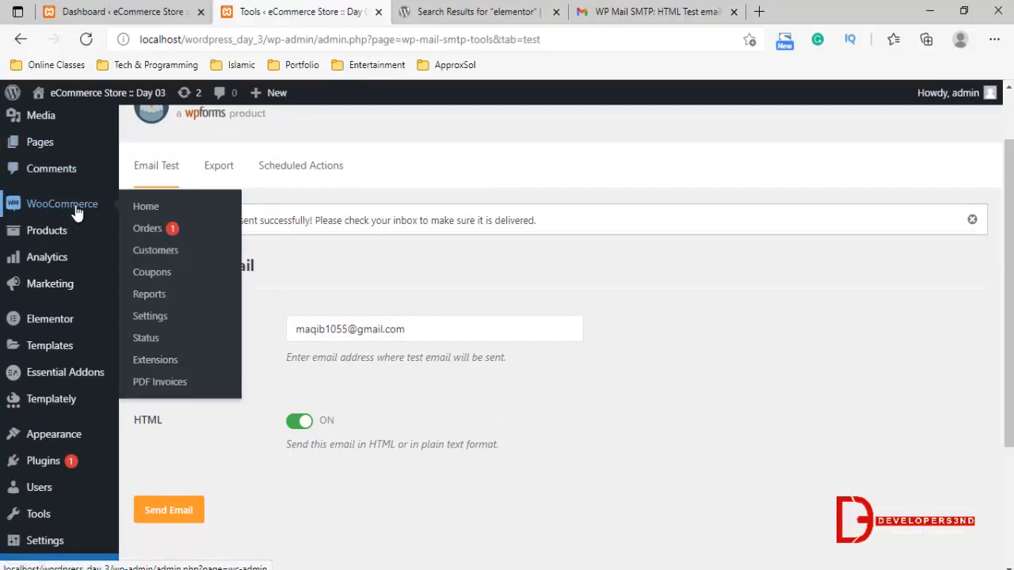
{"action": "left_click", "coordinate": [163, 384]}
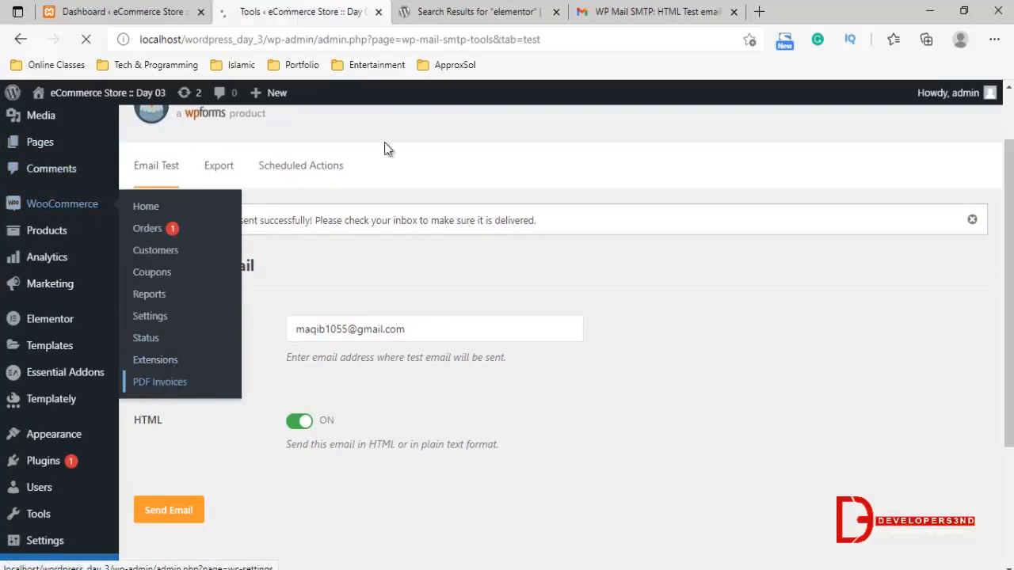
{"action": "left_click", "coordinate": [465, 10]}
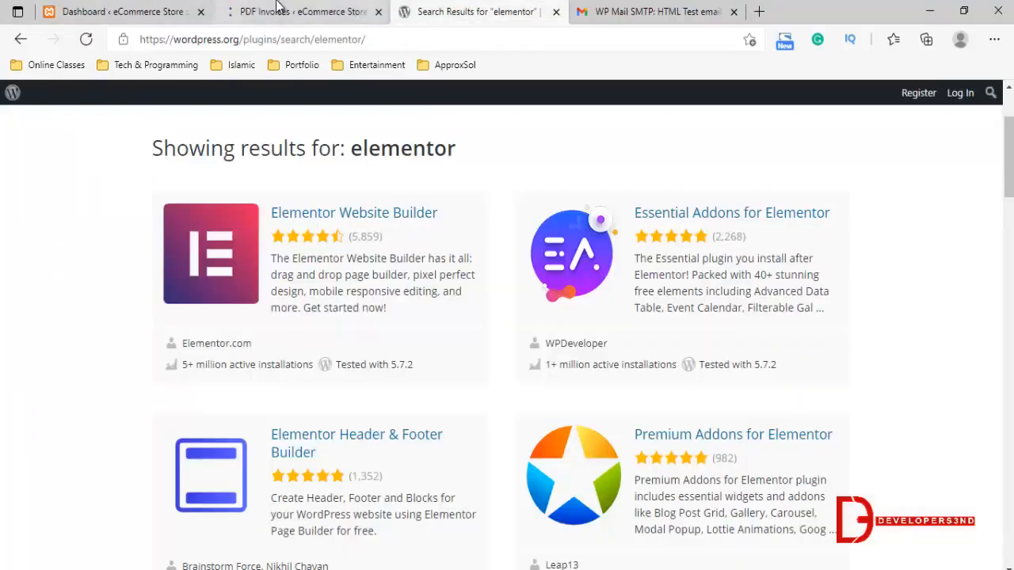
{"action": "left_click", "coordinate": [301, 11]}
Review the PDF Invoices general settings for PDF viewing, template, paper size, test mode, shop logo and logo height
{"action": "scroll", "coordinate": [379, 282], "scroll_direction": "down", "scroll_amount": 4}
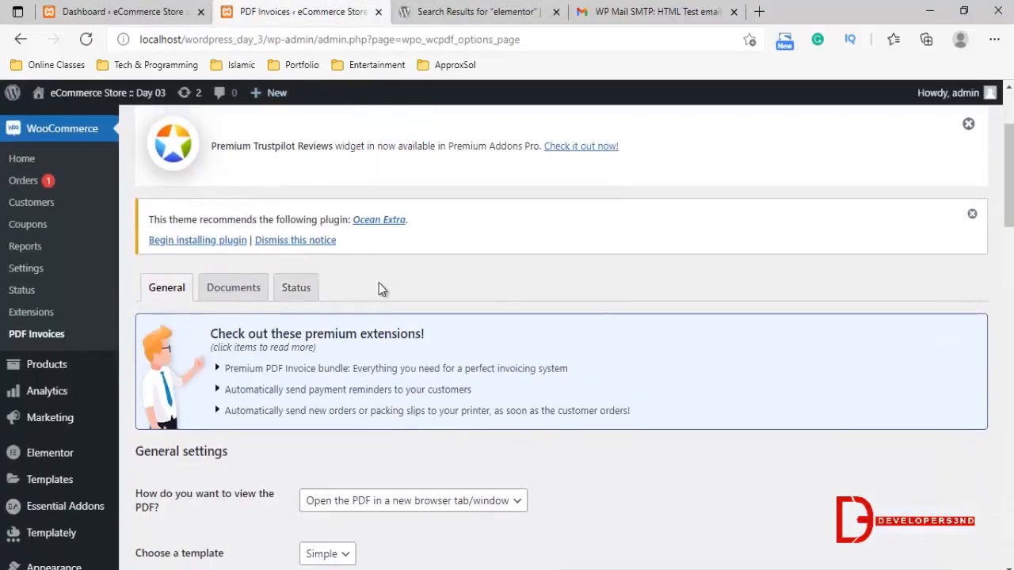
{"action": "scroll", "coordinate": [314, 269], "scroll_direction": "down", "scroll_amount": 1}
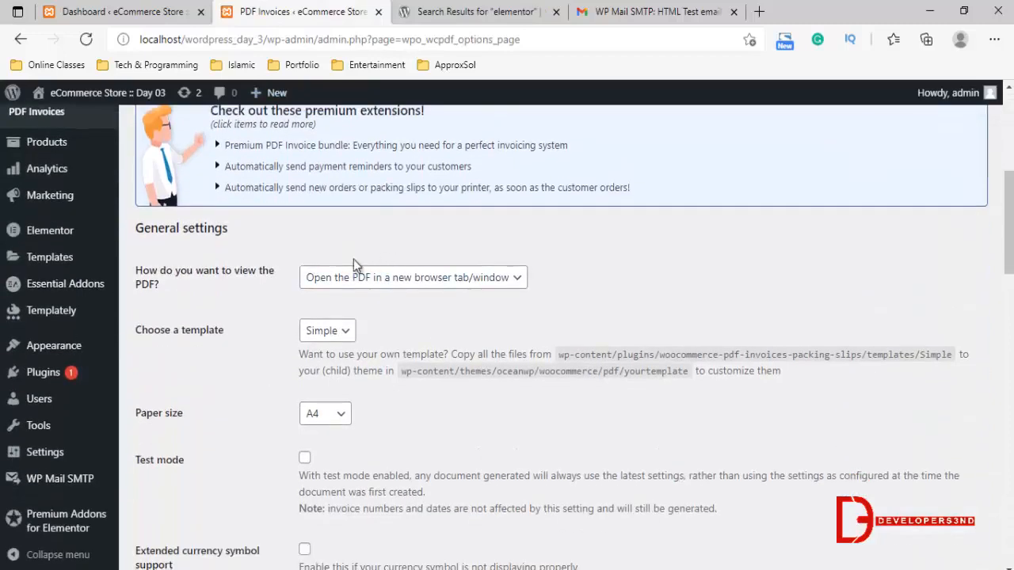
{"action": "scroll", "coordinate": [354, 259], "scroll_direction": "down", "scroll_amount": 2}
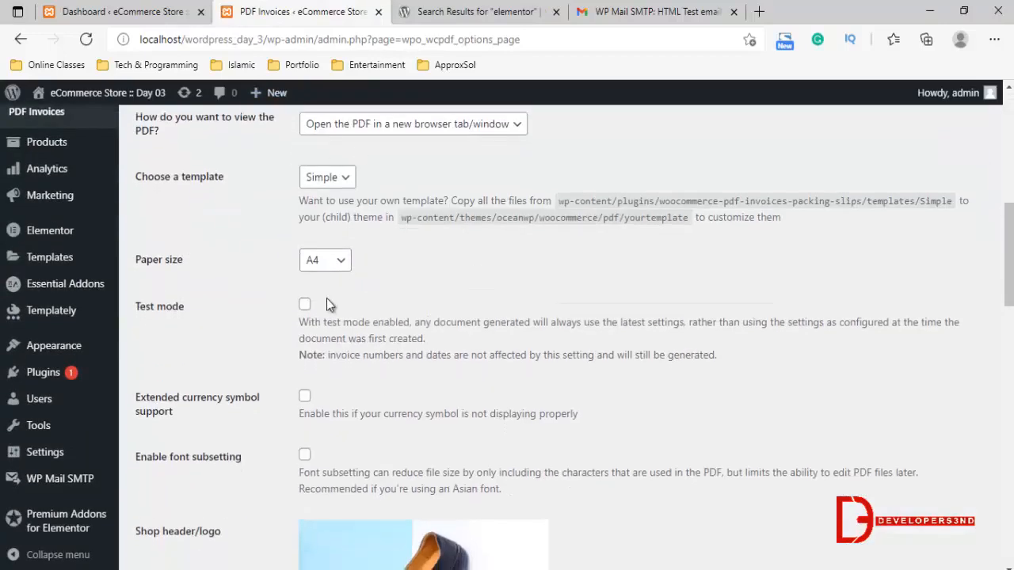
{"action": "scroll", "coordinate": [328, 293], "scroll_direction": "down", "scroll_amount": 2}
{"action": "scroll", "coordinate": [428, 297], "scroll_direction": "down", "scroll_amount": 2}
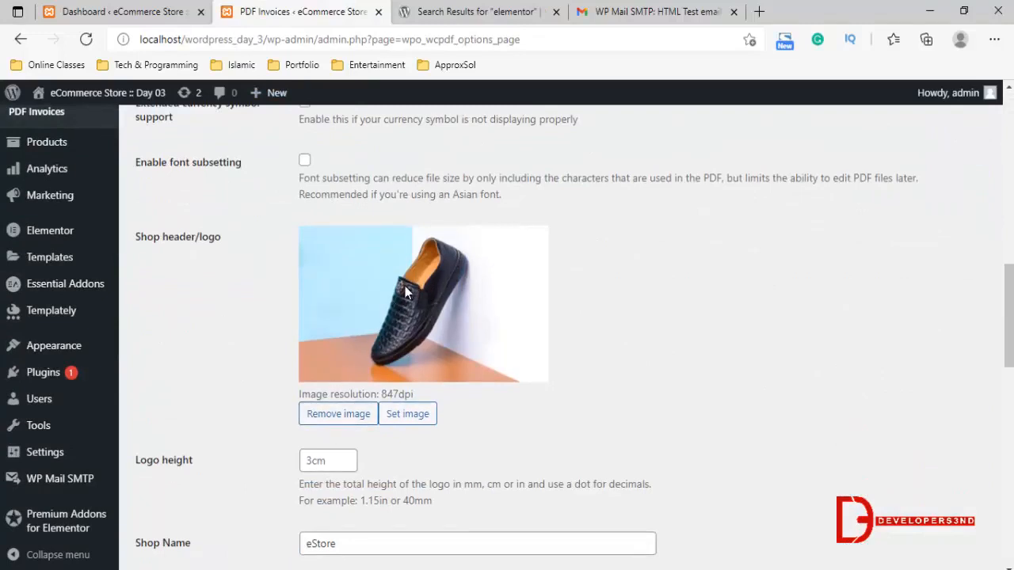
{"action": "scroll", "coordinate": [404, 288], "scroll_direction": "down", "scroll_amount": 2}
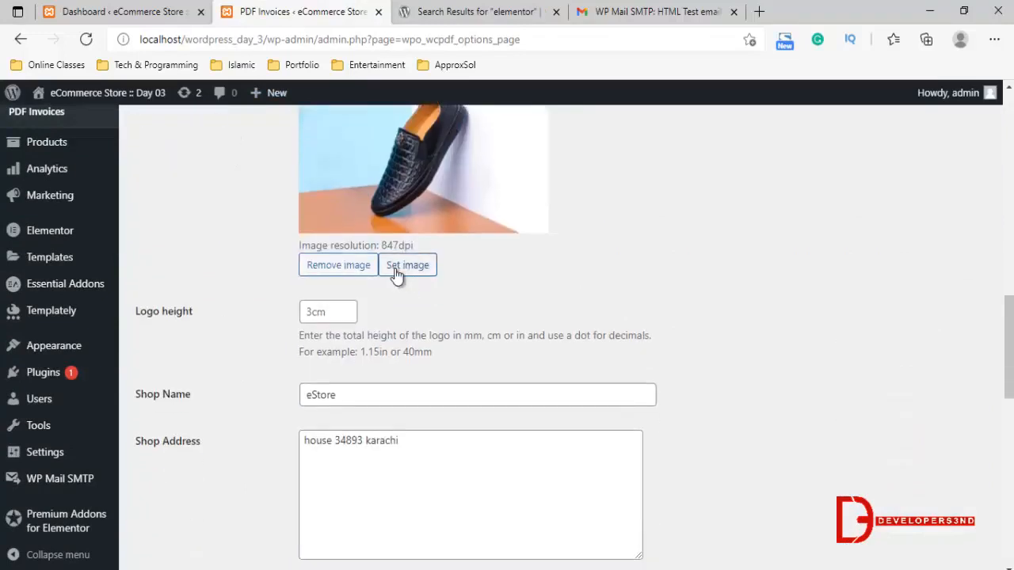
{"action": "scroll", "coordinate": [395, 273], "scroll_direction": "down", "scroll_amount": 2}
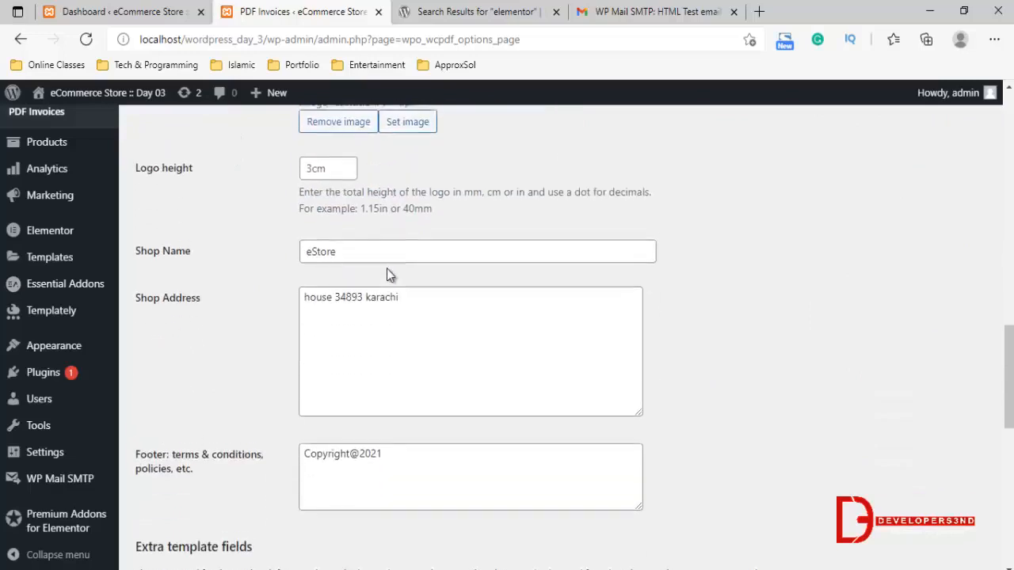
Check the shop name, shop address, footer and extra template fields in the PDF Invoices general settings
{"action": "left_click_drag", "start_coordinate": [342, 246], "coordinate": [269, 281]}
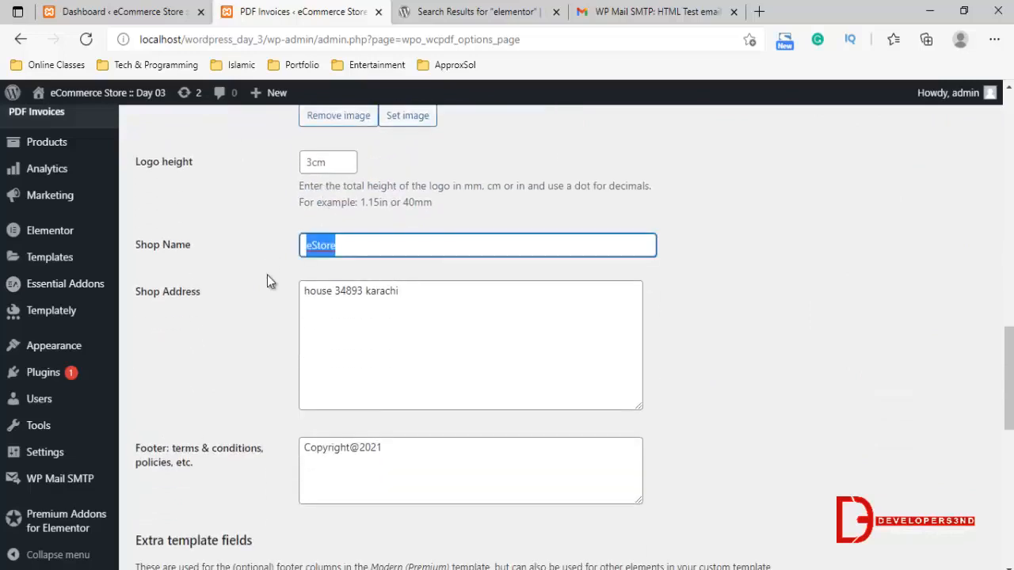
{"action": "left_click_drag", "start_coordinate": [417, 295], "coordinate": [260, 293]}
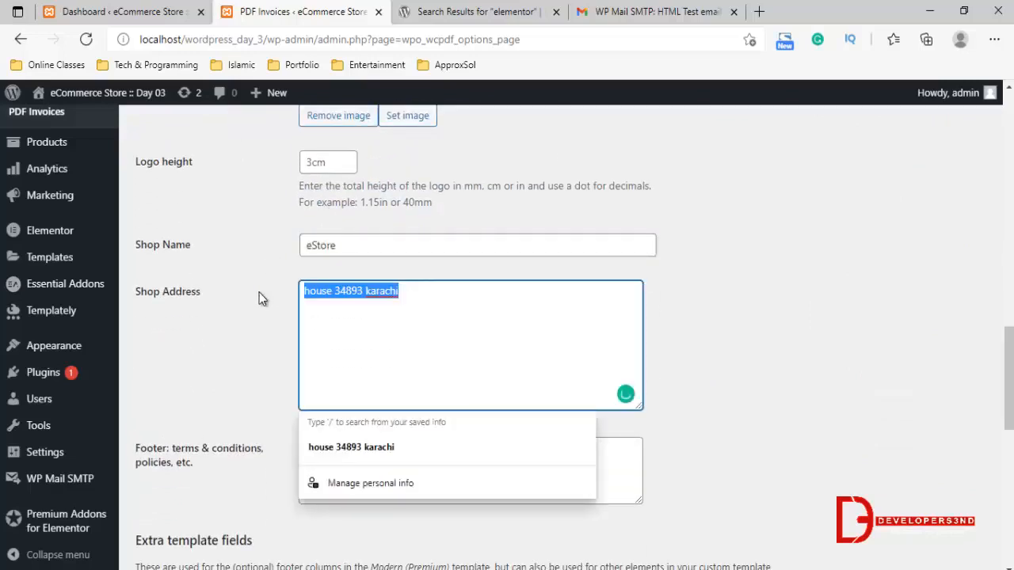
{"action": "scroll", "coordinate": [260, 293], "scroll_direction": "down", "scroll_amount": 2}
{"action": "left_click", "coordinate": [261, 253]}
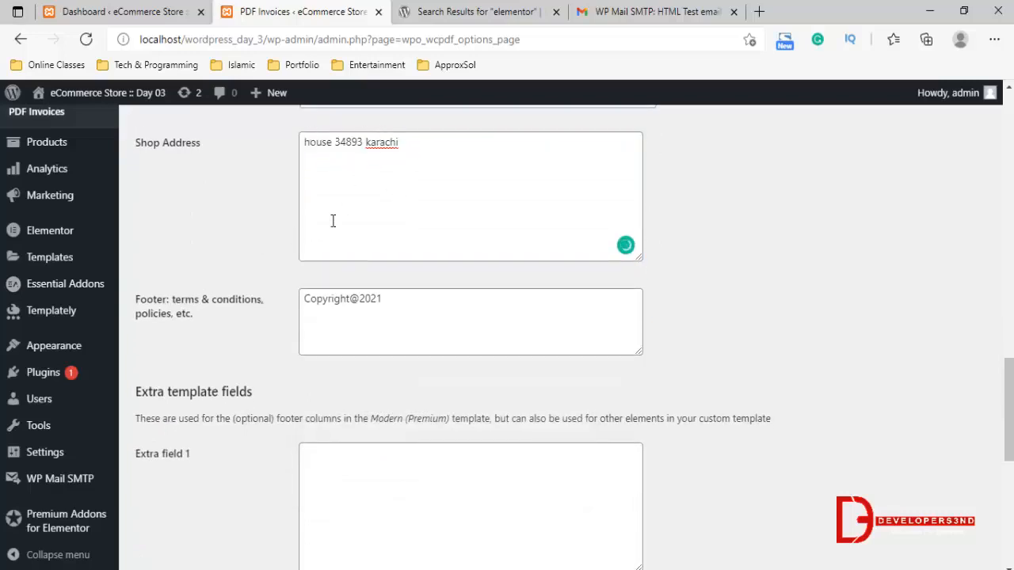
{"action": "scroll", "coordinate": [278, 263], "scroll_direction": "down", "scroll_amount": 2}
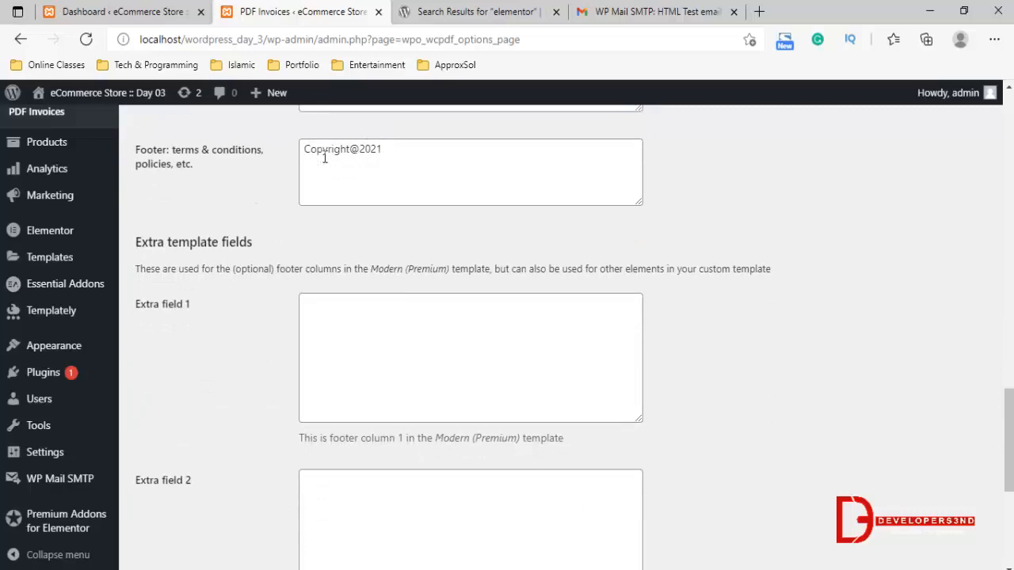
{"action": "scroll", "coordinate": [433, 240], "scroll_direction": "down", "scroll_amount": 2}
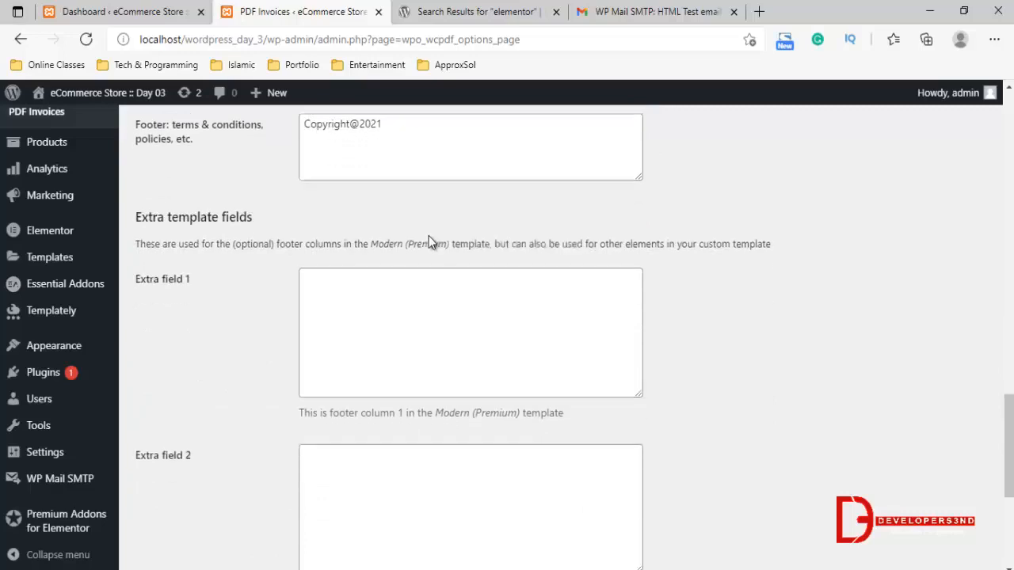
{"action": "scroll", "coordinate": [414, 328], "scroll_direction": "down", "scroll_amount": 2}
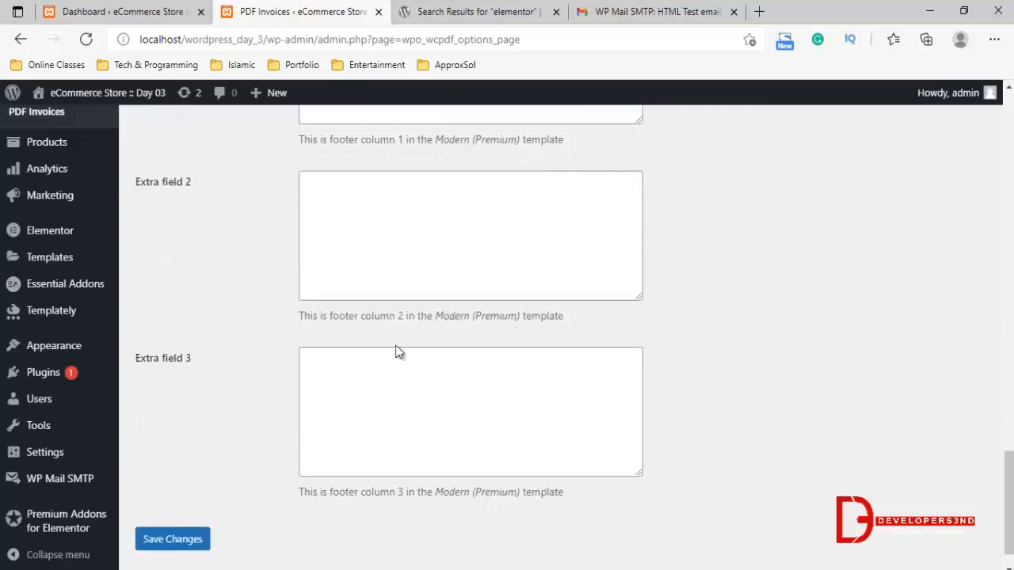
{"action": "scroll", "coordinate": [384, 333], "scroll_direction": "up", "scroll_amount": 12}
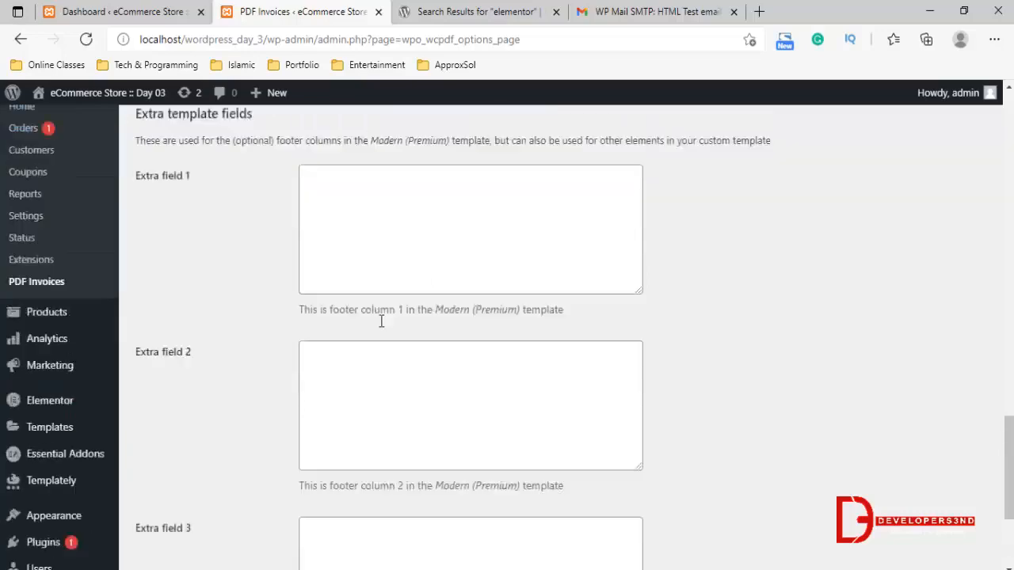
{"action": "scroll", "coordinate": [380, 268], "scroll_direction": "up", "scroll_amount": 10}
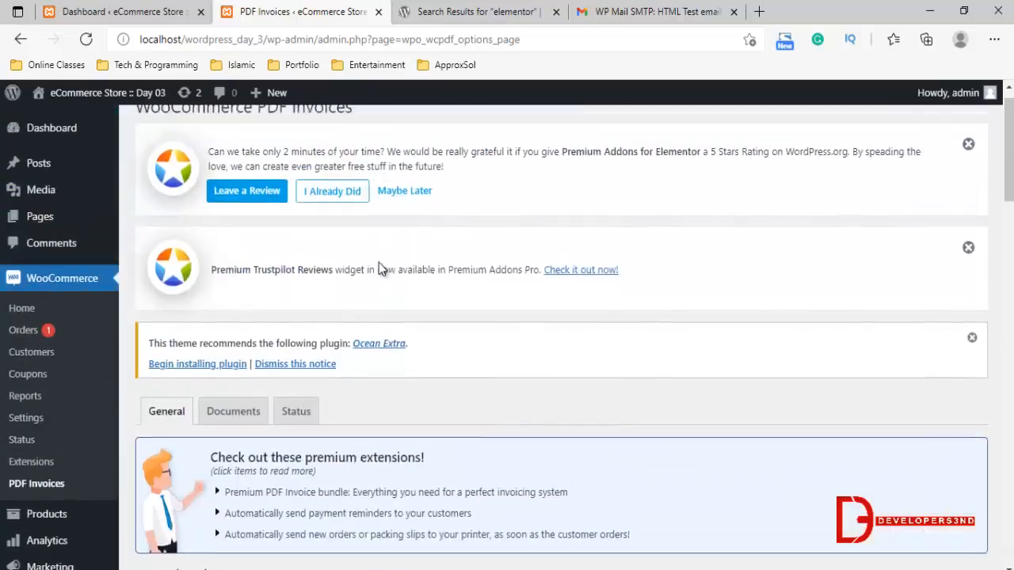
Open the PDF invoice document settings and review the email attachment, shipping address and customer detail display options
{"action": "left_click", "coordinate": [227, 434]}
{"action": "scroll", "coordinate": [507, 333], "scroll_direction": "down", "scroll_amount": 2}
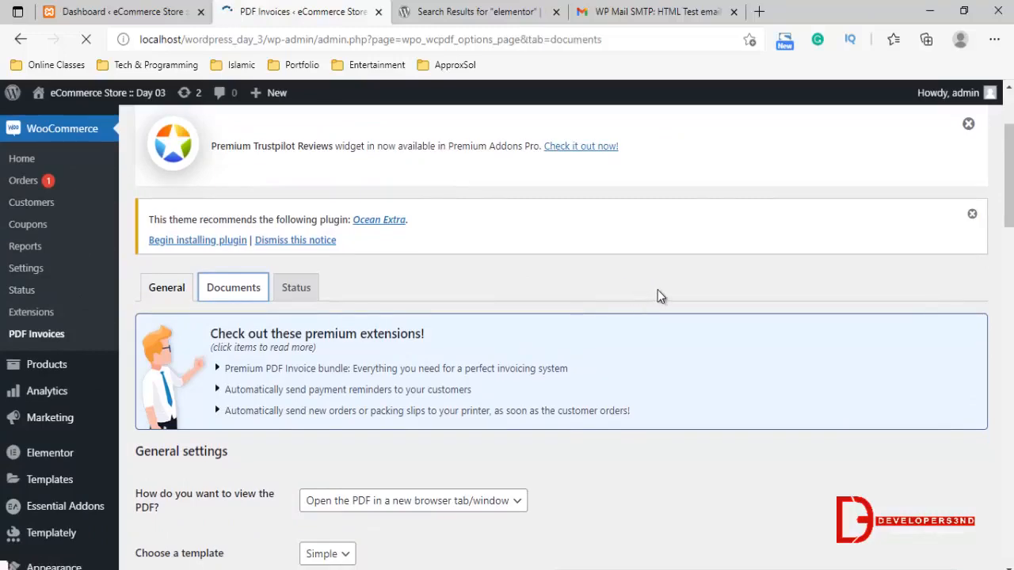
{"action": "scroll", "coordinate": [657, 296], "scroll_direction": "down", "scroll_amount": 6}
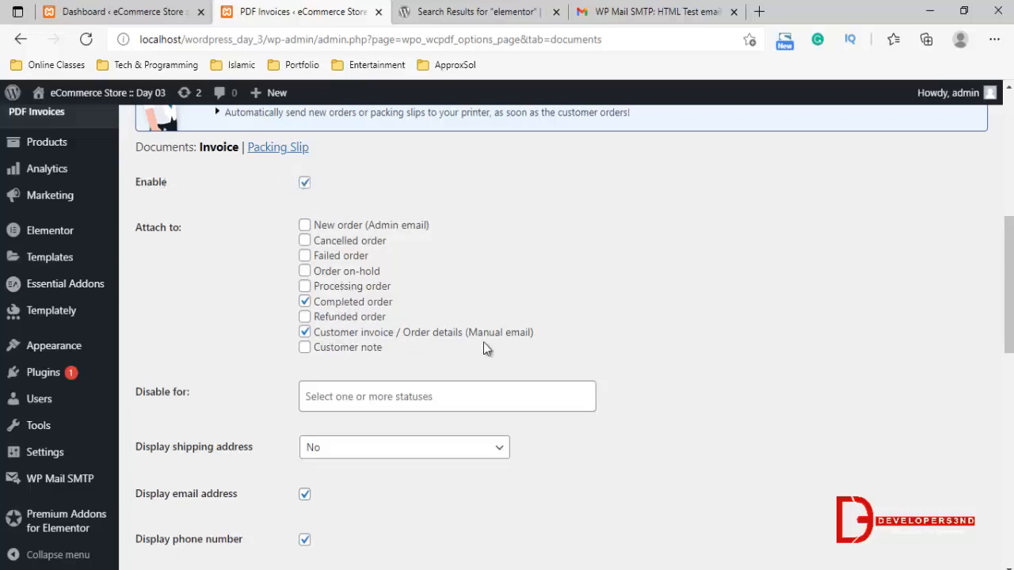
{"action": "scroll", "coordinate": [445, 349], "scroll_direction": "down", "scroll_amount": 3}
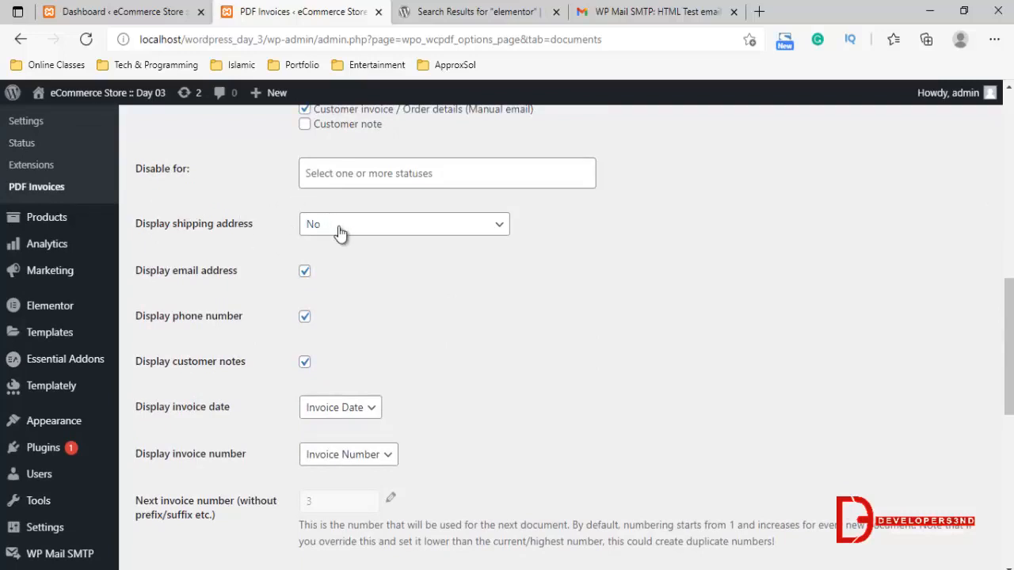
{"action": "scroll", "coordinate": [356, 256], "scroll_direction": "down", "scroll_amount": 1}
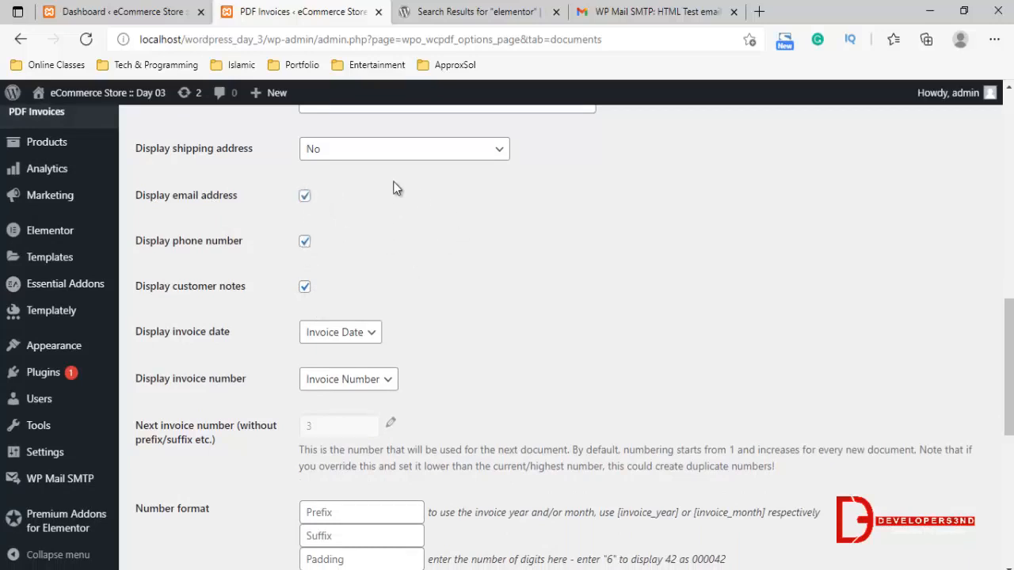
{"action": "scroll", "coordinate": [394, 187], "scroll_direction": "down", "scroll_amount": 2}
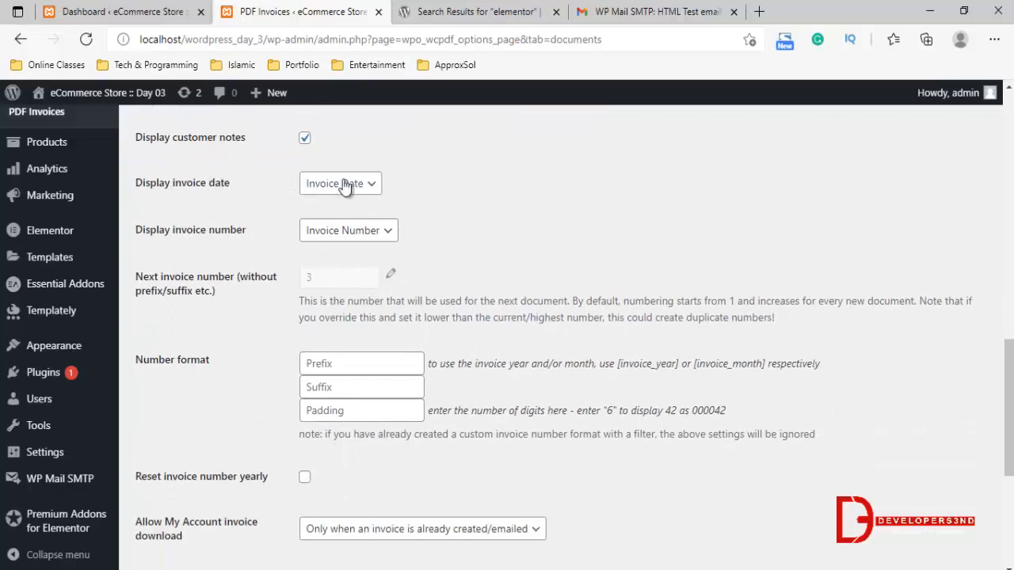
Inspect the available choices for displaying the invoice date and the invoice number
{"action": "left_click", "coordinate": [346, 187]}
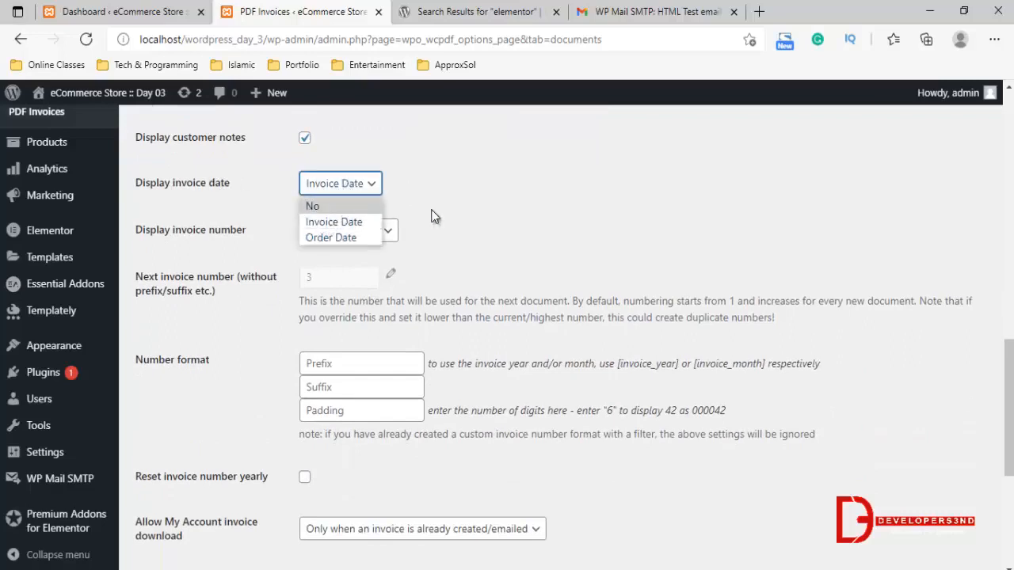
{"action": "left_click", "coordinate": [434, 216]}
{"action": "left_click", "coordinate": [327, 233]}
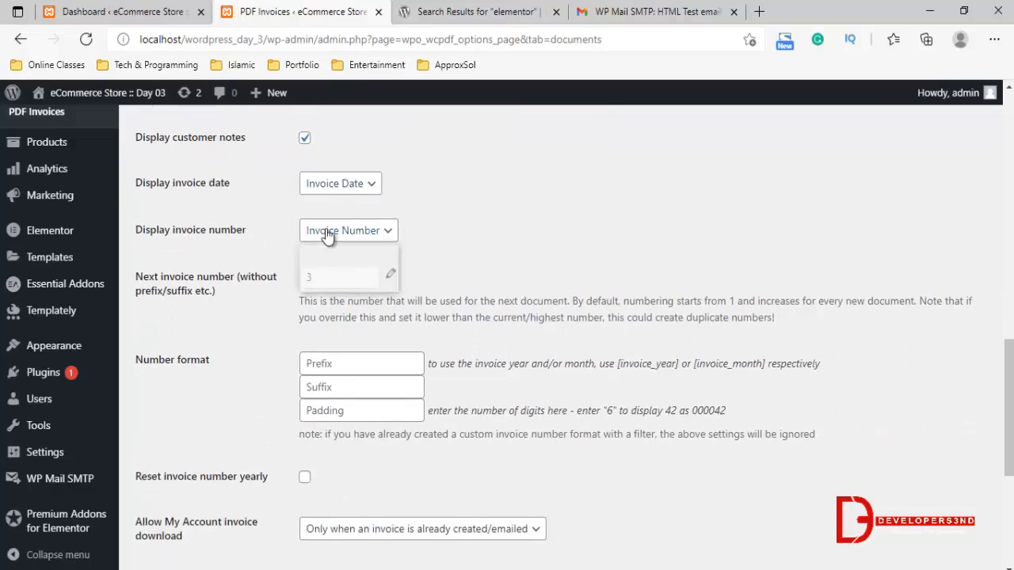
{"action": "left_click", "coordinate": [542, 263]}
Review the number format, yearly reset, My Account download and free-order options, and save the invoice document settings
{"action": "scroll", "coordinate": [499, 254], "scroll_direction": "down", "scroll_amount": 1}
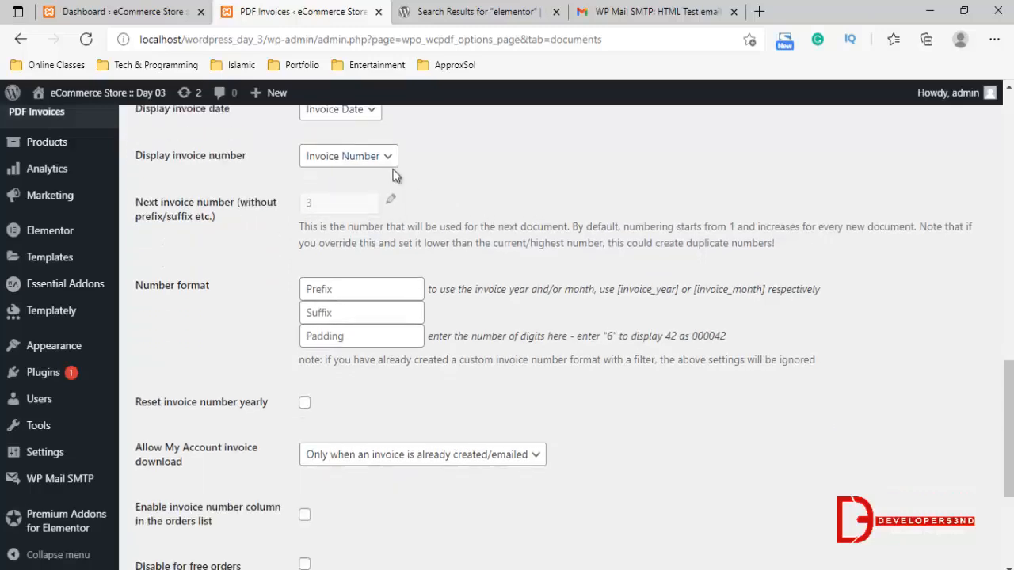
{"action": "scroll", "coordinate": [355, 169], "scroll_direction": "down", "scroll_amount": 1}
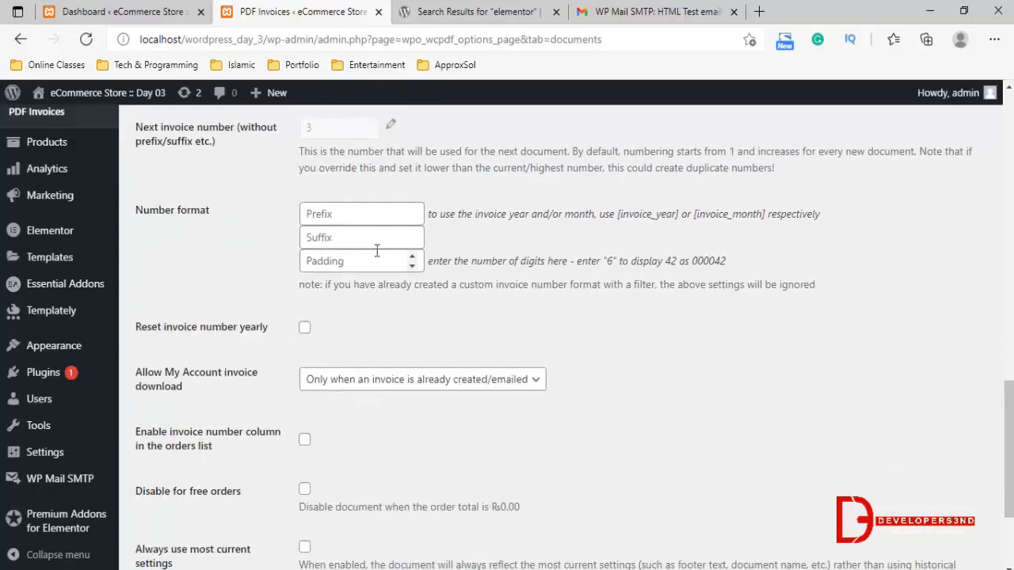
{"action": "scroll", "coordinate": [264, 309], "scroll_direction": "down", "scroll_amount": 1}
{"action": "scroll", "coordinate": [263, 309], "scroll_direction": "down", "scroll_amount": 2}
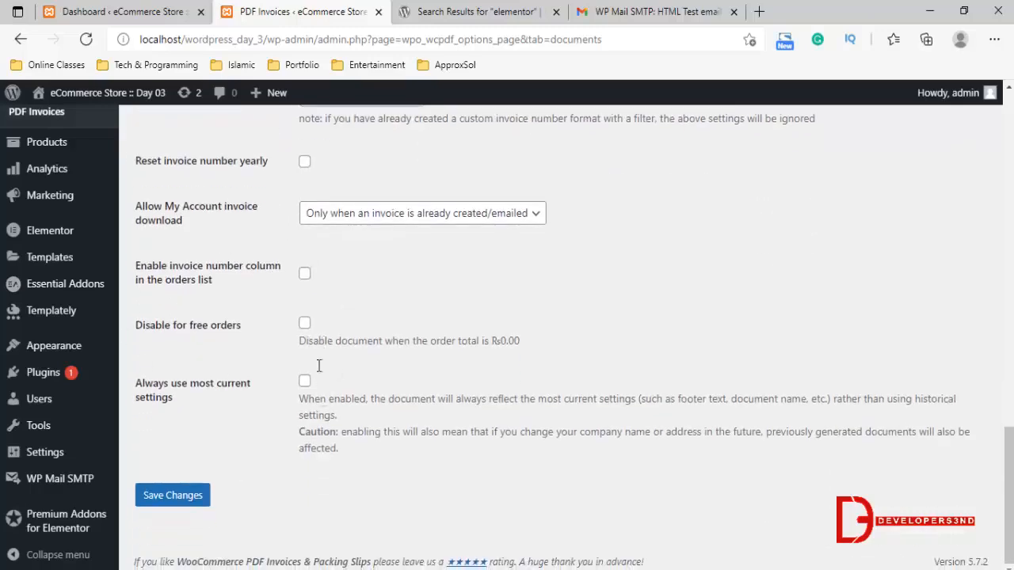
{"action": "left_click", "coordinate": [175, 495]}
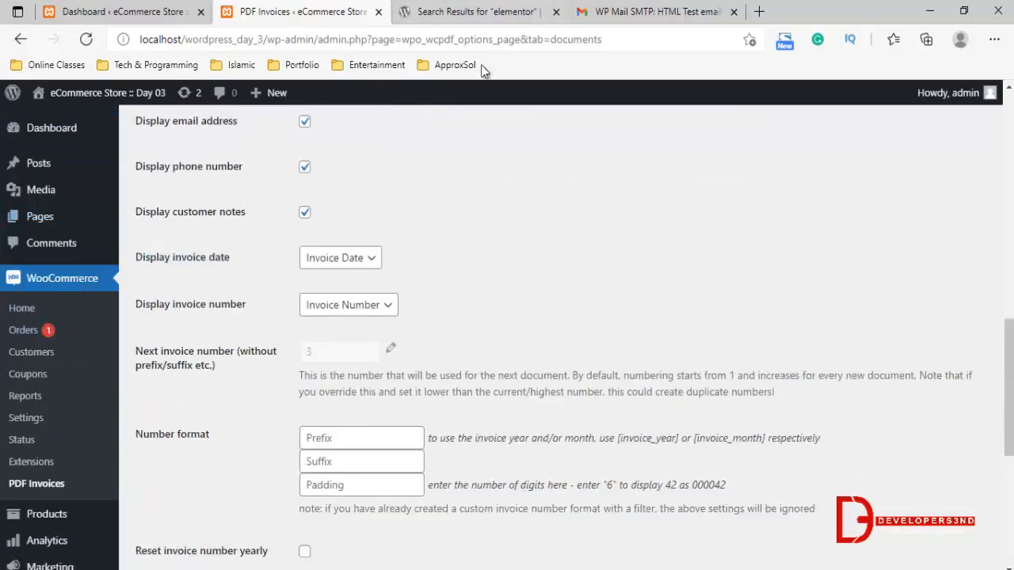
Open the site's front page in a new browser tab from the WordPress dashboard
{"action": "left_click", "coordinate": [169, 3]}
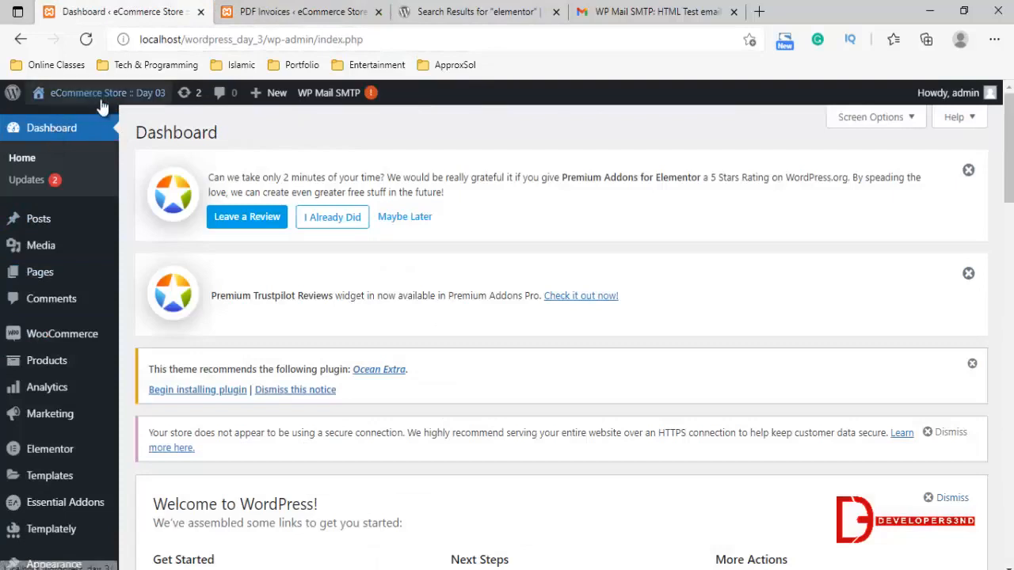
{"action": "mouse_move", "coordinate": [75, 93]}
{"action": "right_click", "coordinate": [67, 142]}
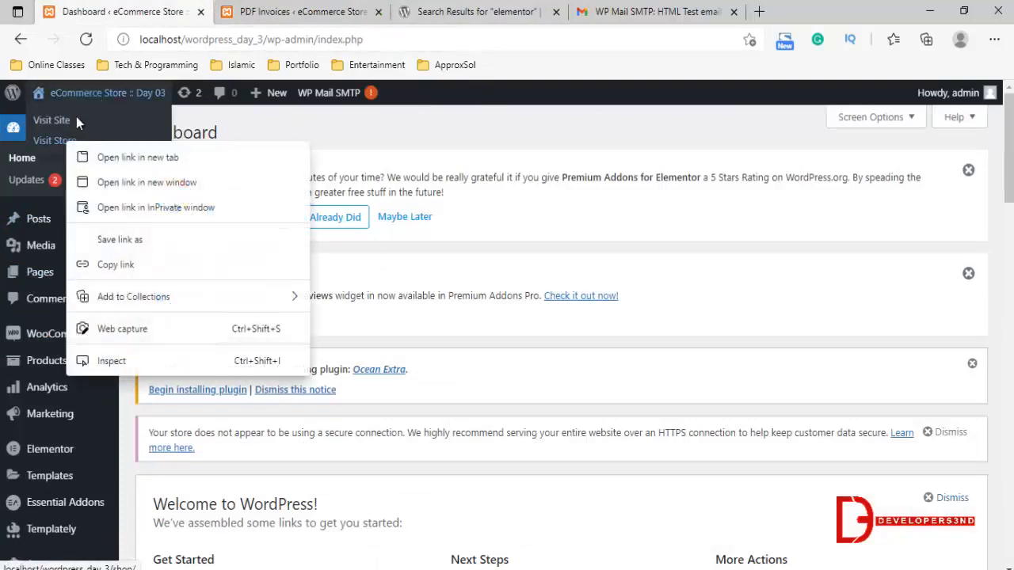
{"action": "left_click", "coordinate": [58, 120]}
{"action": "right_click", "coordinate": [59, 120]}
{"action": "left_click", "coordinate": [95, 135]}
{"action": "left_click", "coordinate": [253, 11]}
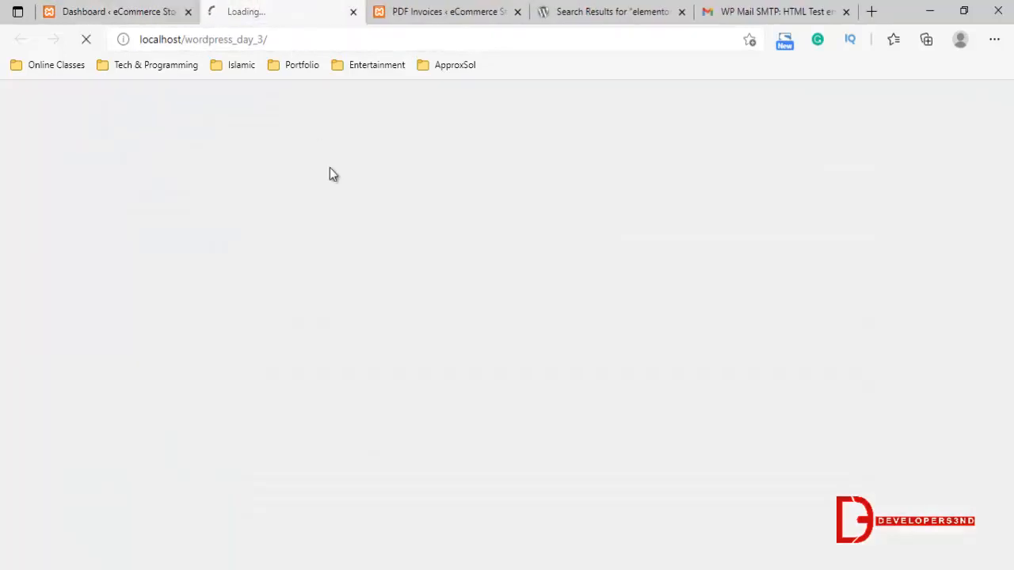
Open the store's shop page in a new browser tab from the dashboard and close the front-page tab
{"action": "left_click", "coordinate": [165, 6]}
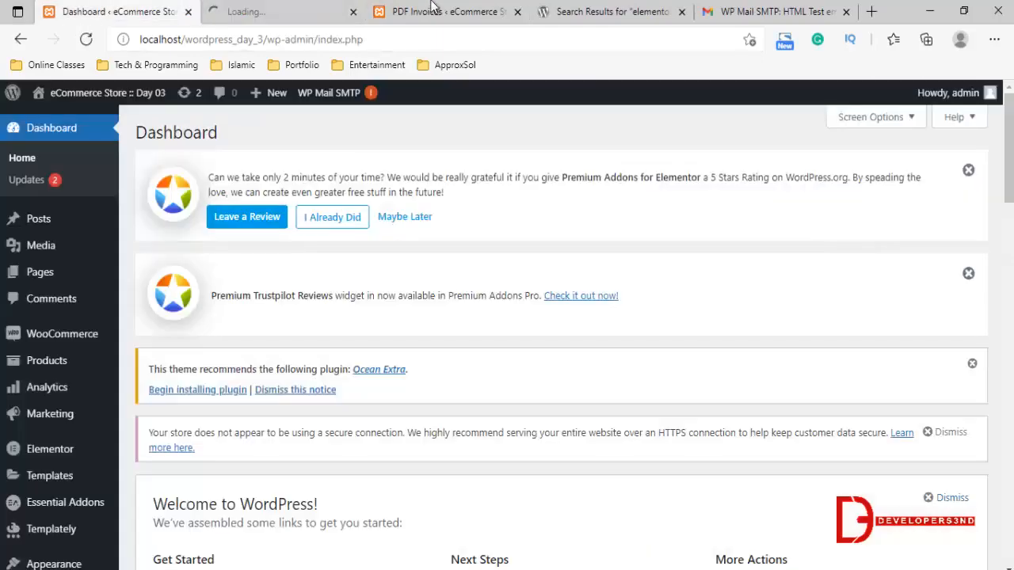
{"action": "mouse_move", "coordinate": [69, 97]}
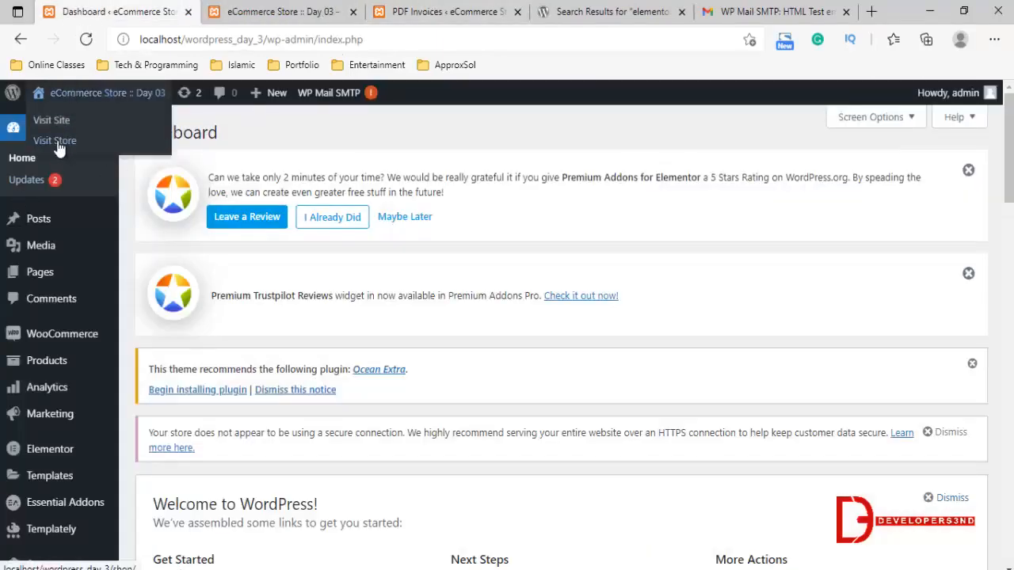
{"action": "right_click", "coordinate": [59, 148]}
{"action": "left_click", "coordinate": [103, 94]}
{"action": "left_click", "coordinate": [323, 11]}
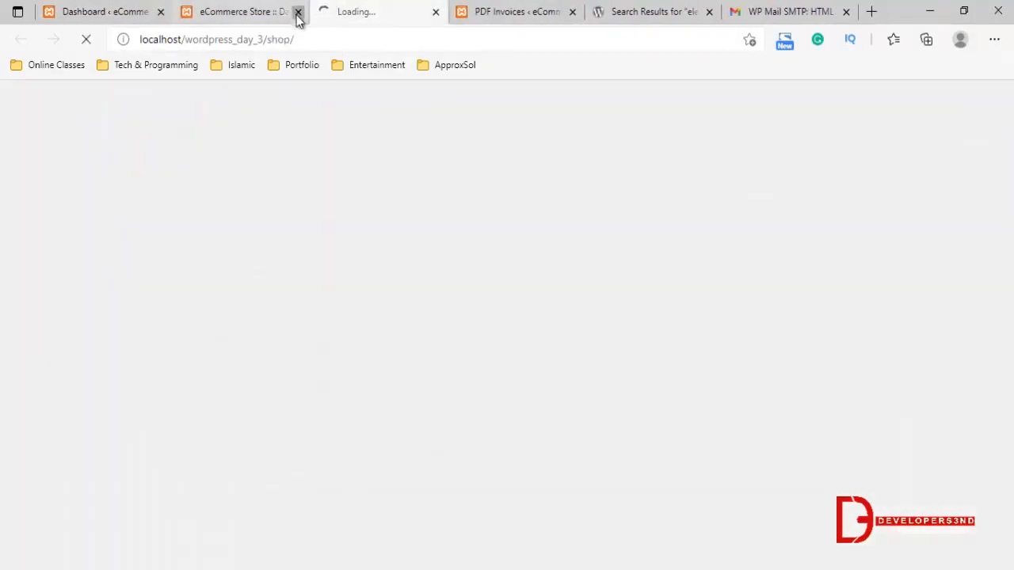
{"action": "left_click", "coordinate": [297, 12]}
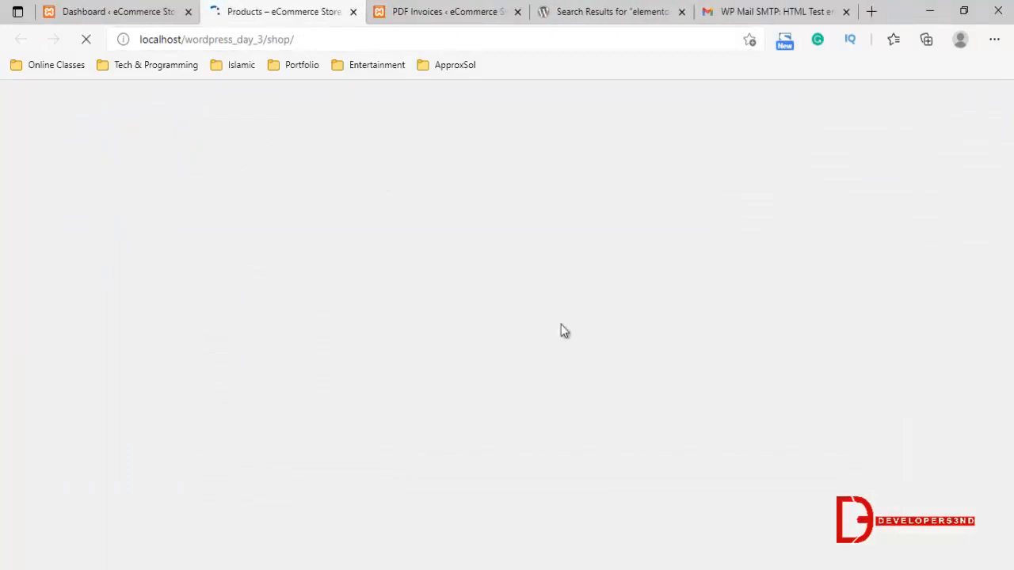
Open the Woman Watch product page from the shop's product listing
{"action": "scroll", "coordinate": [725, 326], "scroll_direction": "down", "scroll_amount": 3}
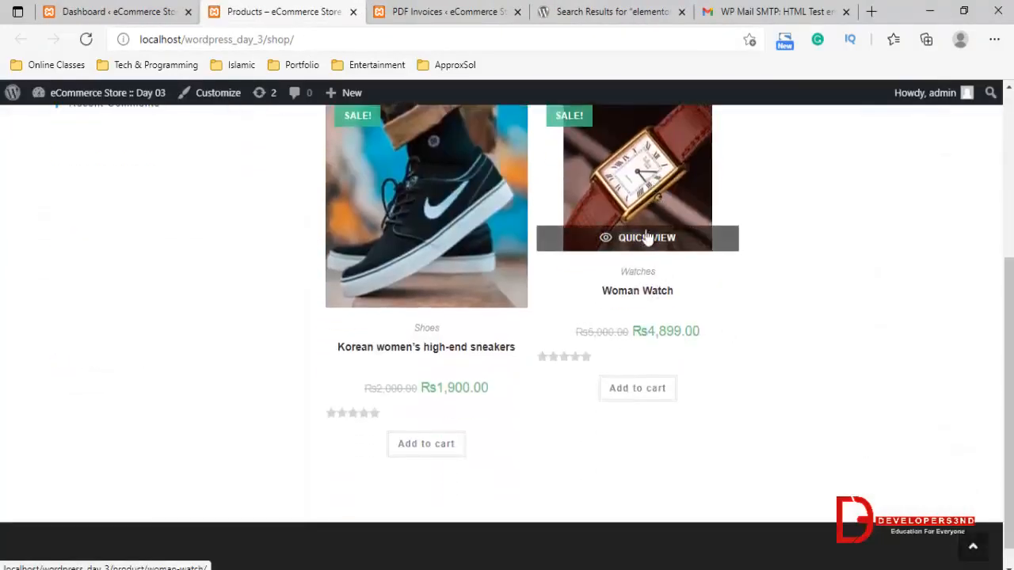
{"action": "left_click", "coordinate": [628, 206]}
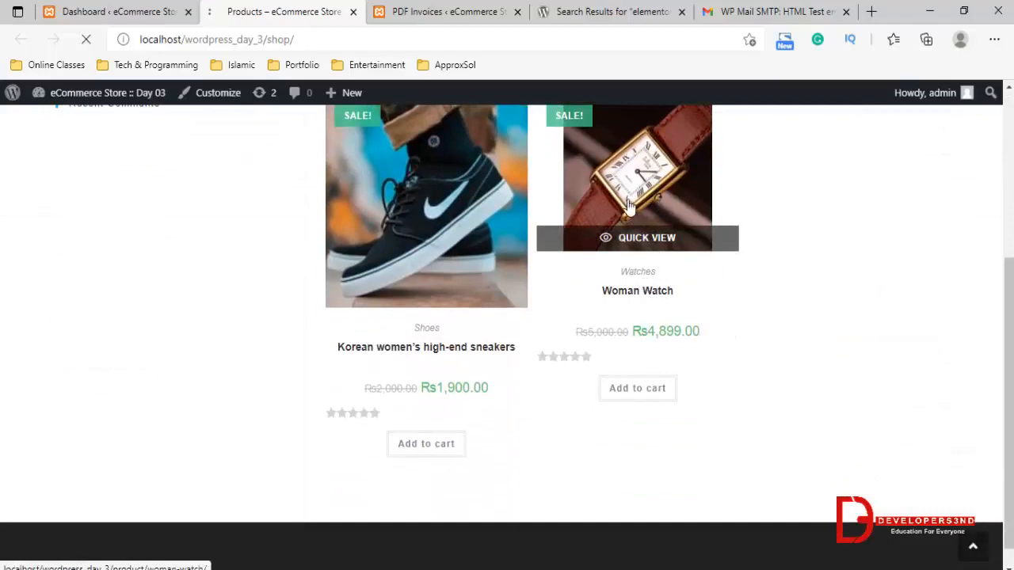
{"action": "scroll", "coordinate": [399, 244], "scroll_direction": "down", "scroll_amount": 1}
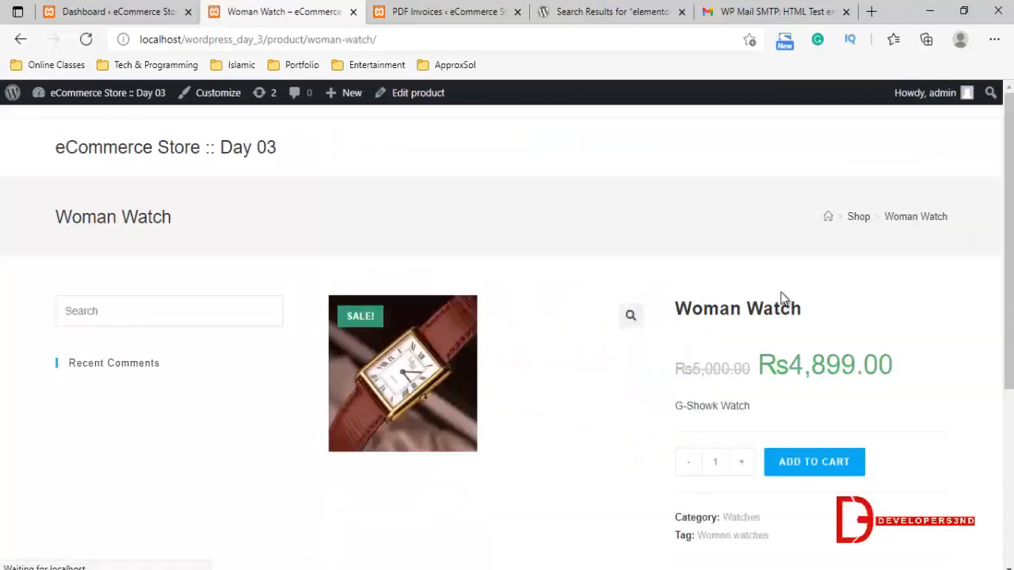
Set the Woman Watch quantity to 5, add it to the cart and open the cart page
{"action": "scroll", "coordinate": [746, 301], "scroll_direction": "down", "scroll_amount": 2}
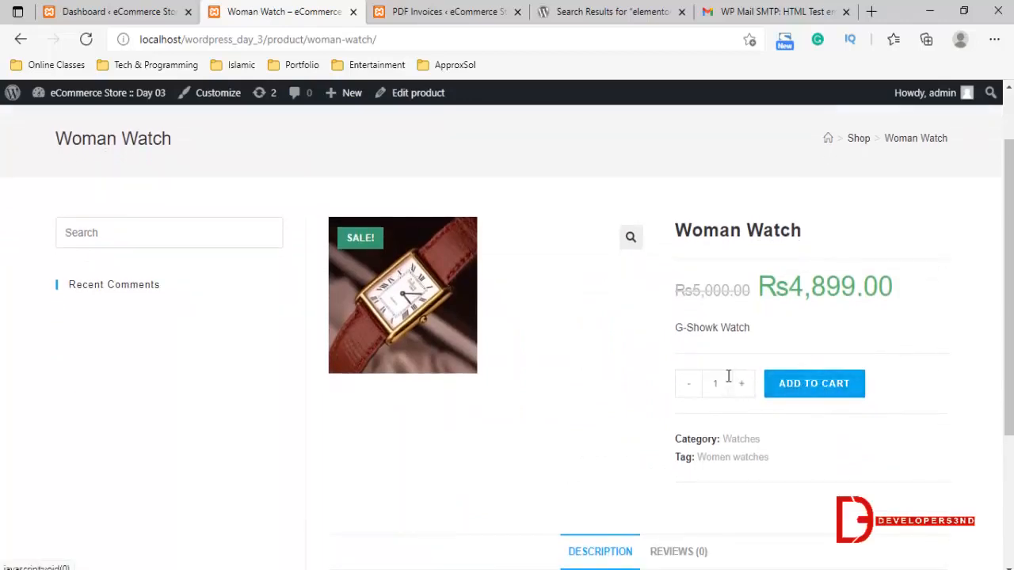
{"action": "left_click_drag", "start_coordinate": [723, 380], "coordinate": [675, 381]}
{"action": "type", "text": "5"}
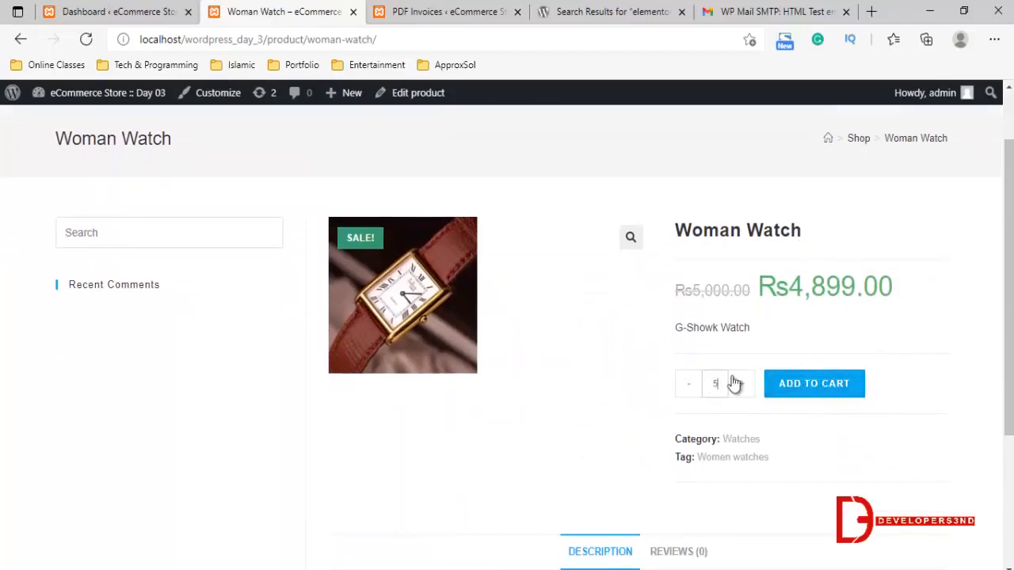
{"action": "left_click", "coordinate": [842, 385]}
{"action": "scroll", "coordinate": [610, 332], "scroll_direction": "down", "scroll_amount": 2}
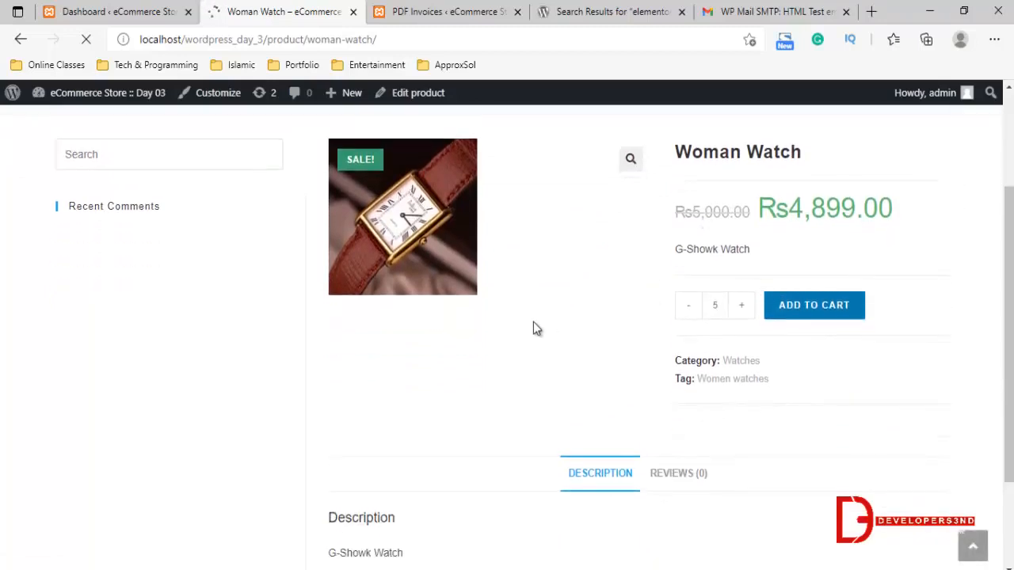
{"action": "left_click", "coordinate": [855, 318]}
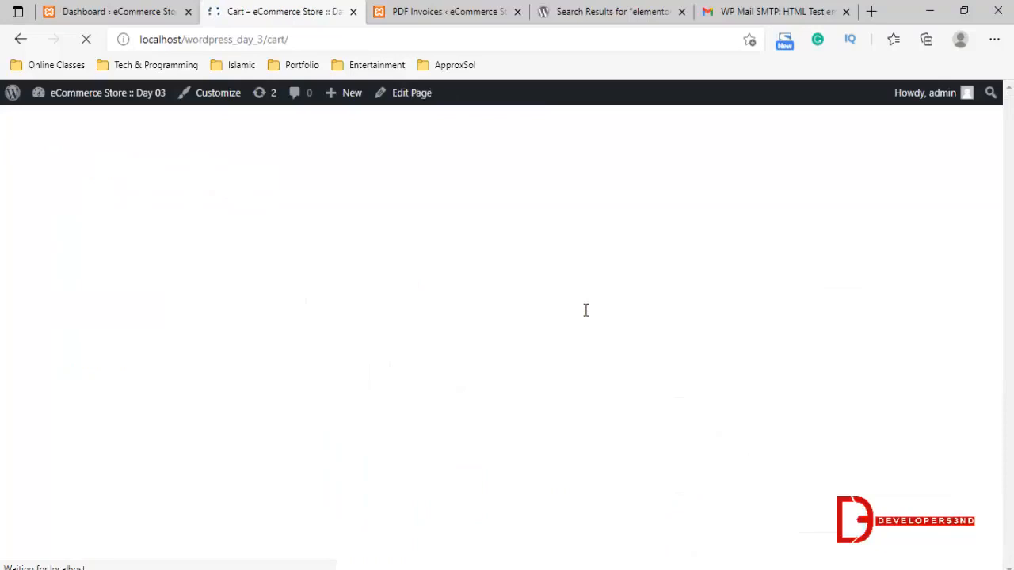
Remove the Korean Women's High-End Sneakers from the cart and reduce the Woman Watch quantity to 5
{"action": "scroll", "coordinate": [585, 309], "scroll_direction": "down", "scroll_amount": 1}
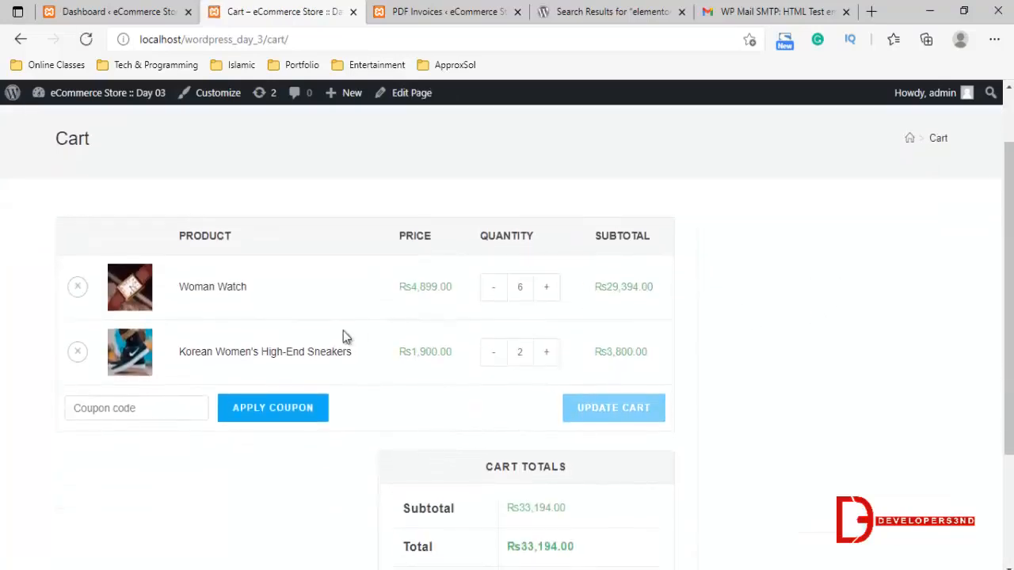
{"action": "left_click", "coordinate": [78, 351]}
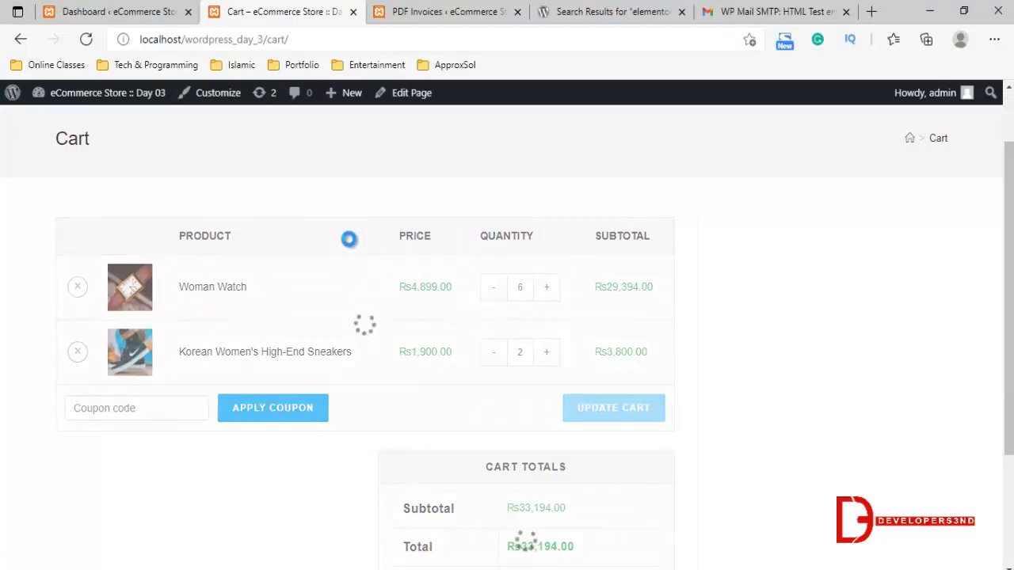
{"action": "left_click", "coordinate": [444, 324]}
{"action": "scroll", "coordinate": [449, 312], "scroll_direction": "down", "scroll_amount": 1}
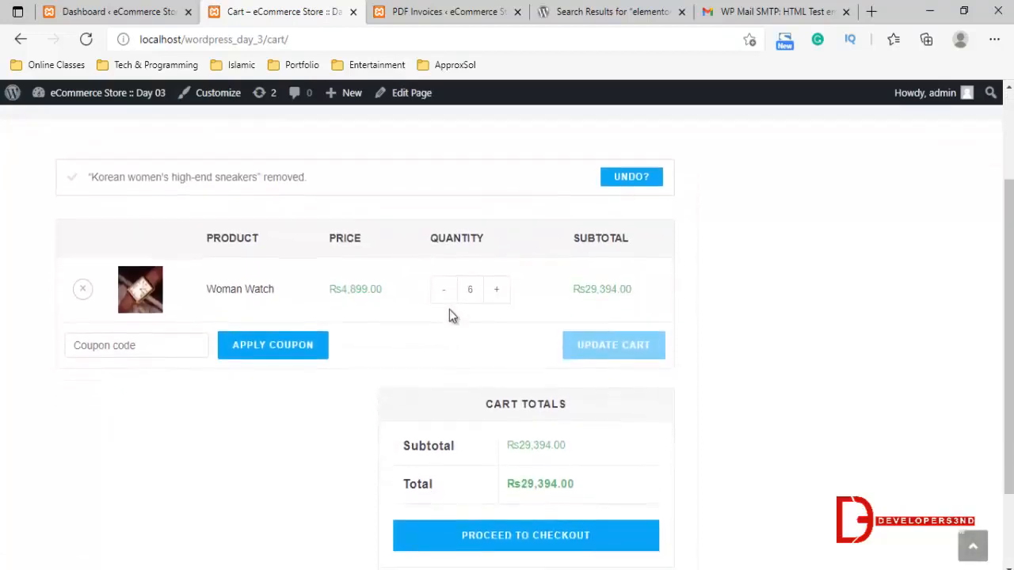
{"action": "scroll", "coordinate": [570, 396], "scroll_direction": "up", "scroll_amount": 1}
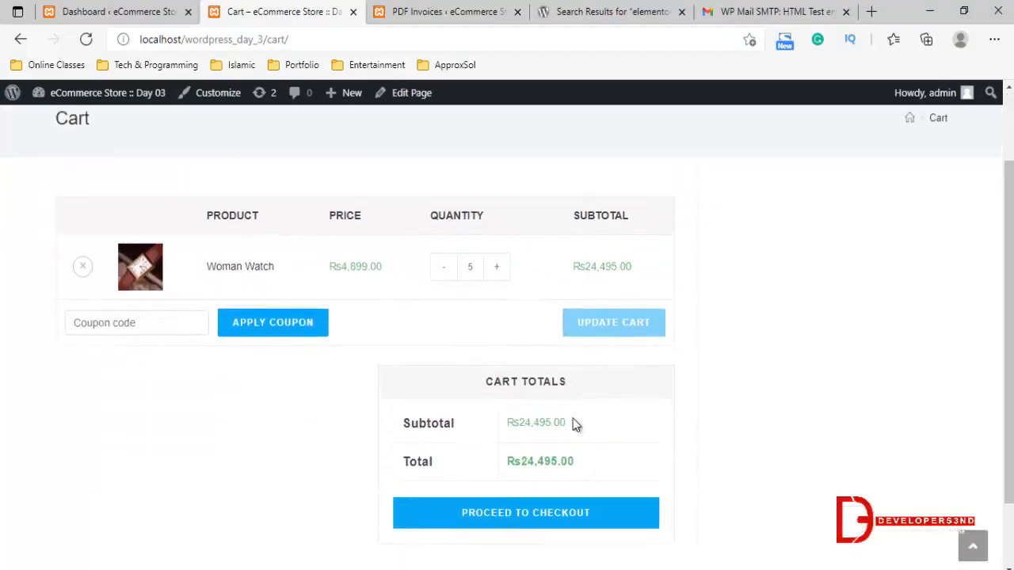
Proceed to checkout and replace the billing first and last name with the test customer's name and the company name with "abc company"
{"action": "left_click", "coordinate": [525, 521]}
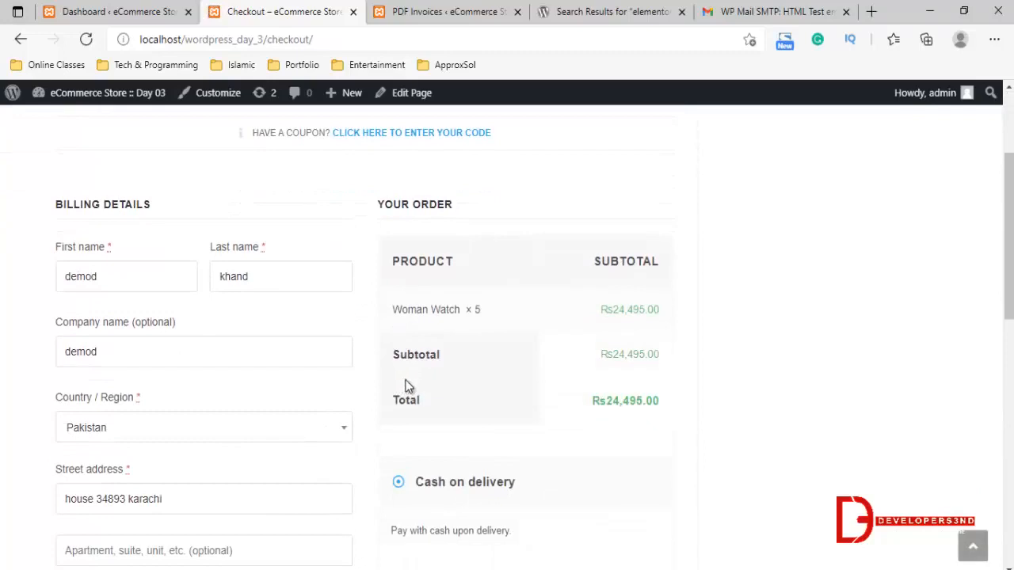
{"action": "left_click", "coordinate": [155, 279]}
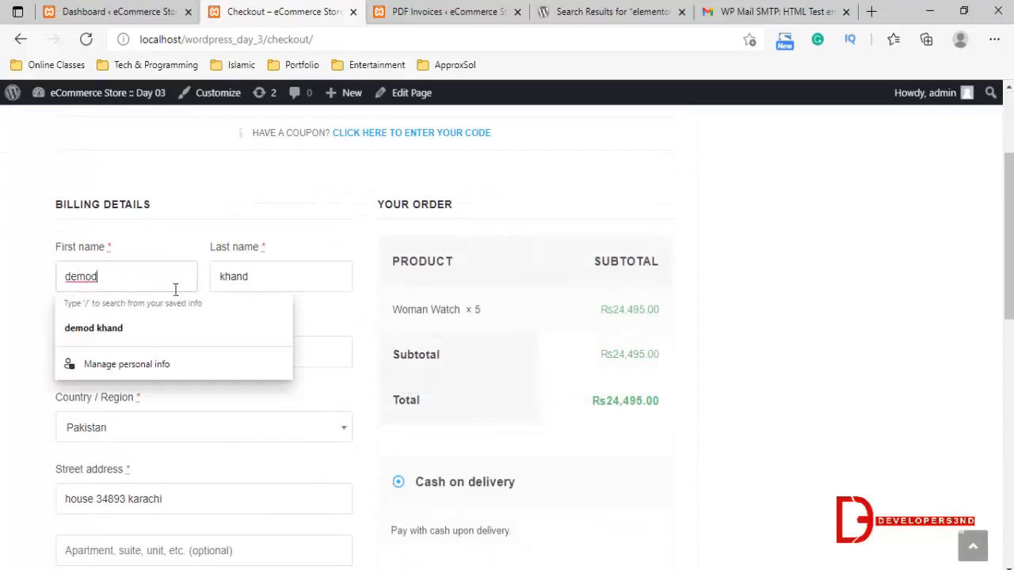
{"action": "left_click", "coordinate": [95, 273]}
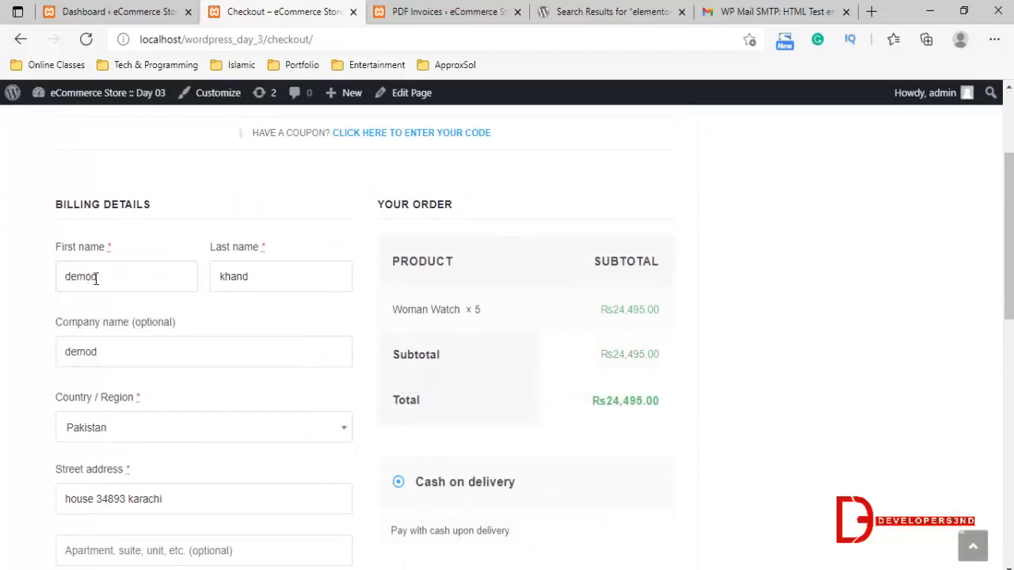
{"action": "double_click", "coordinate": [95, 278]}
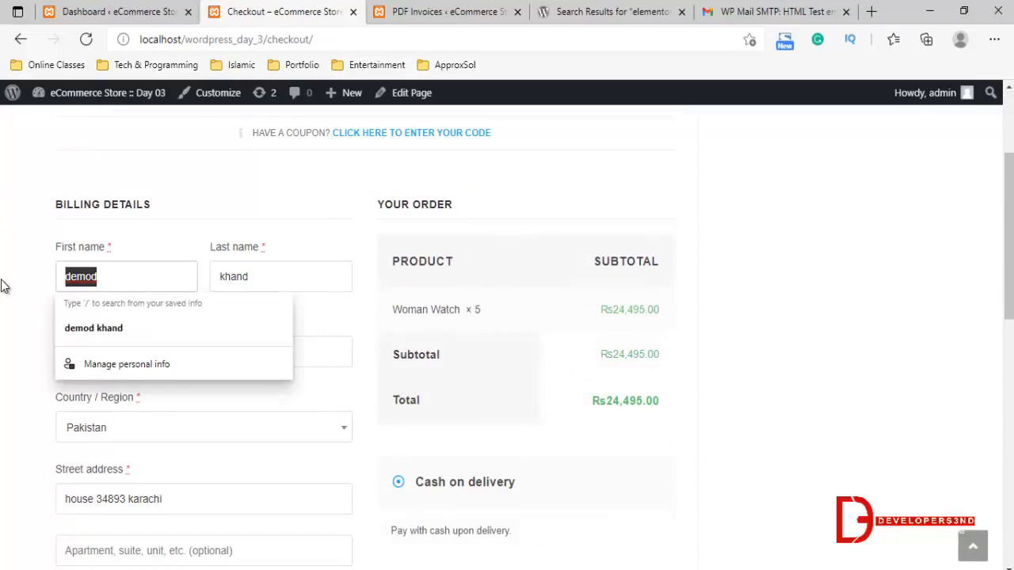
{"action": "type", "text": "abc"}
{"action": "key", "text": "Tab"}
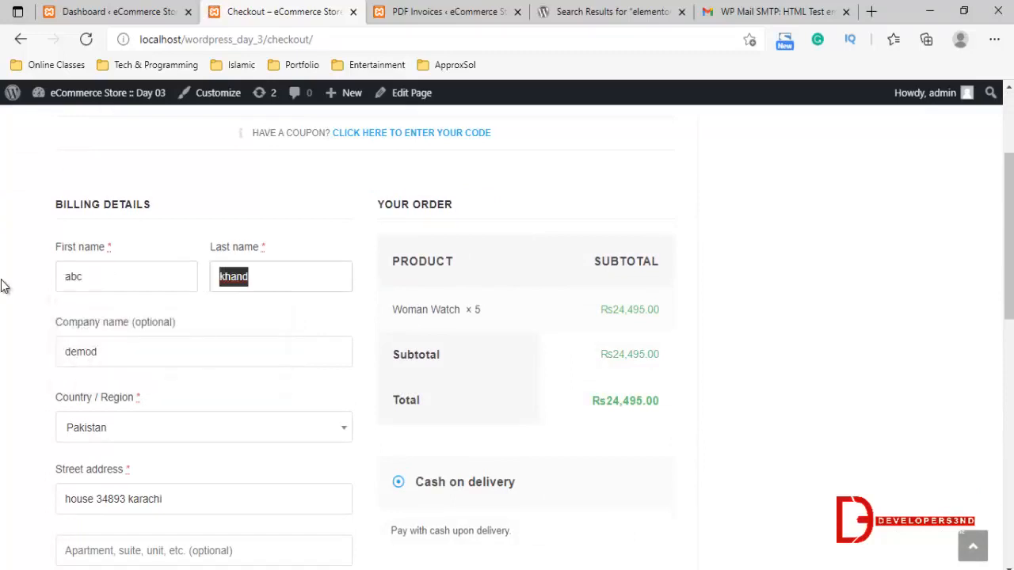
{"action": "type", "text": "customer"}
{"action": "key", "text": "Tab"}
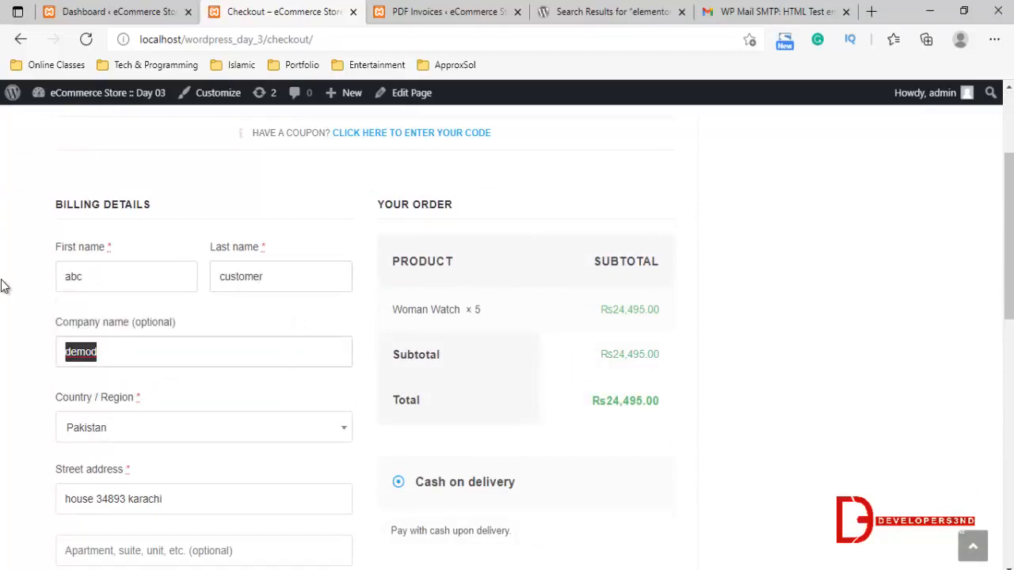
{"action": "type", "text": "abc compana"}
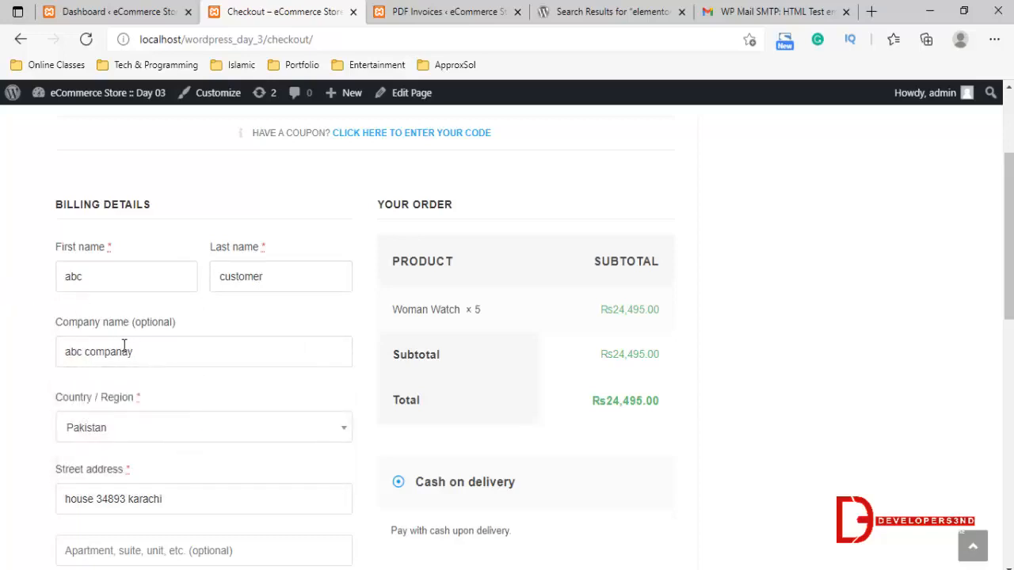
{"action": "key", "text": "BackSpace"}
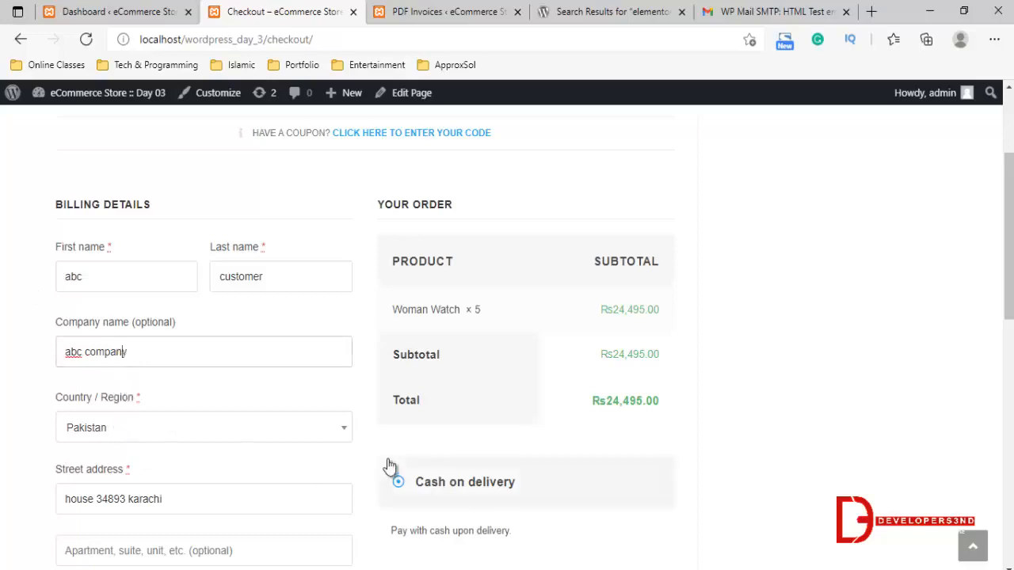
Review the remaining billing address, postcode, phone, email and order notes fields, the order summary and the payment method on the checkout page
{"action": "scroll", "coordinate": [90, 447], "scroll_direction": "down", "scroll_amount": 5}
{"action": "scroll", "coordinate": [136, 389], "scroll_direction": "up", "scroll_amount": 1}
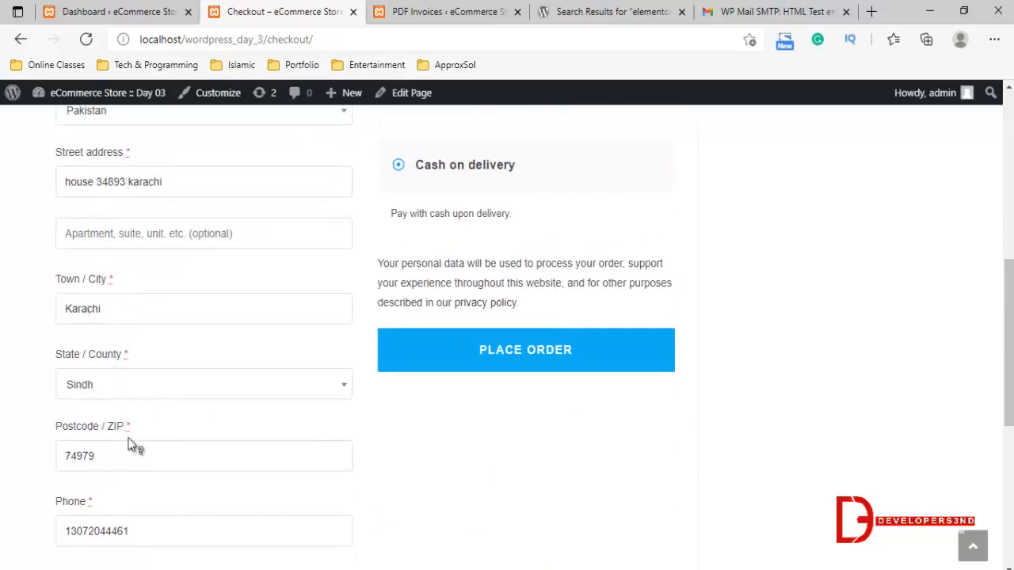
{"action": "double_click", "coordinate": [95, 453]}
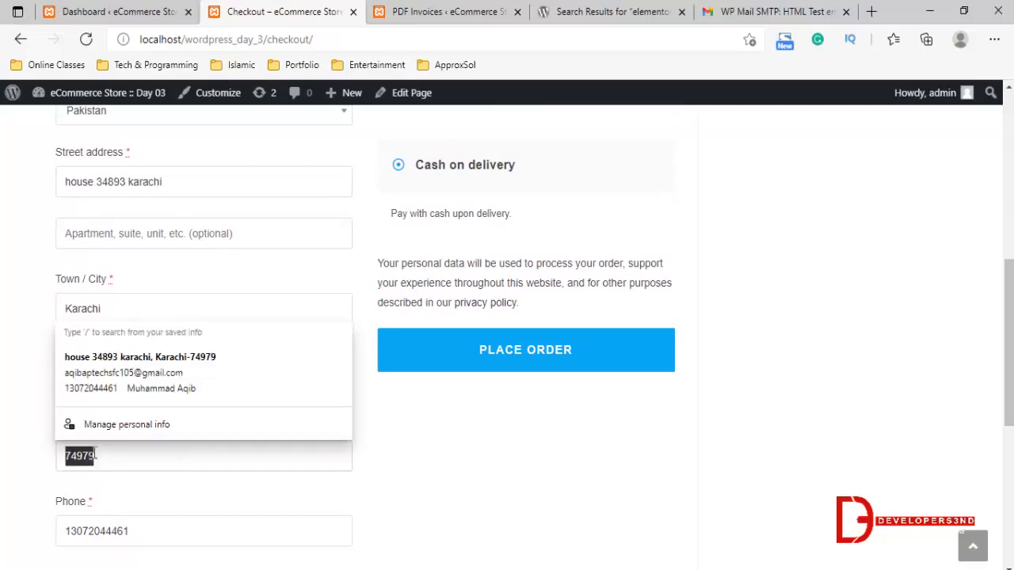
{"action": "left_click", "coordinate": [423, 500]}
{"action": "scroll", "coordinate": [116, 431], "scroll_direction": "down", "scroll_amount": 5}
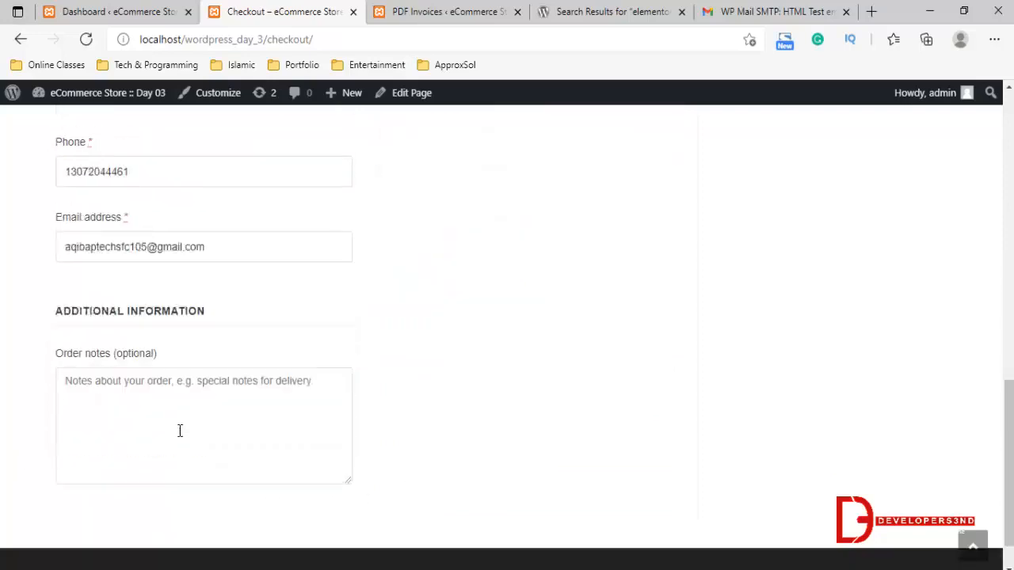
{"action": "scroll", "coordinate": [167, 391], "scroll_direction": "up", "scroll_amount": 1}
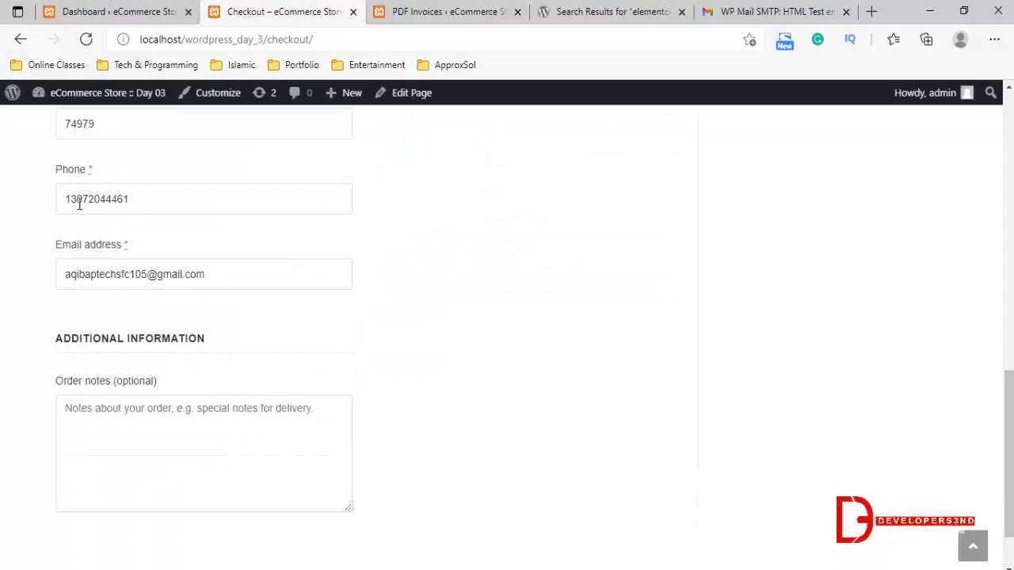
{"action": "left_click", "coordinate": [230, 274]}
{"action": "left_click", "coordinate": [6, 292]}
{"action": "scroll", "coordinate": [336, 423], "scroll_direction": "down", "scroll_amount": 1}
{"action": "scroll", "coordinate": [492, 369], "scroll_direction": "up", "scroll_amount": 10}
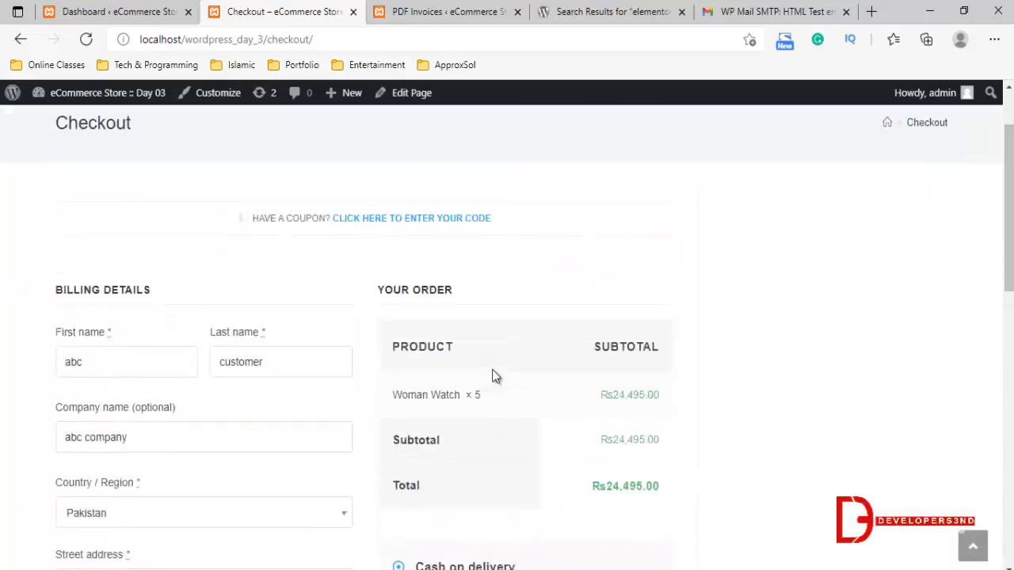
{"action": "scroll", "coordinate": [492, 369], "scroll_direction": "down", "scroll_amount": 3}
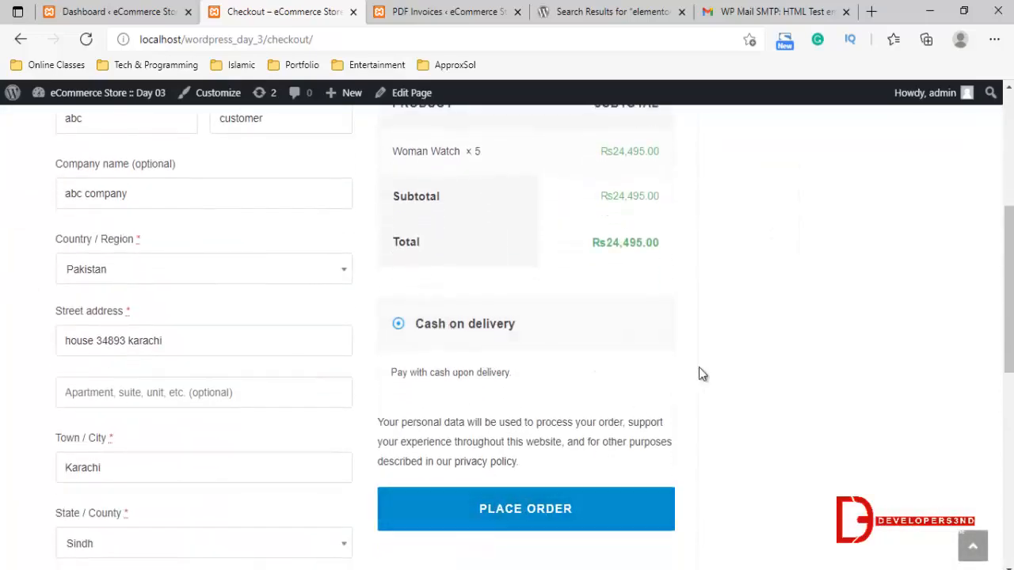
{"action": "scroll", "coordinate": [698, 367], "scroll_direction": "up", "scroll_amount": 1}
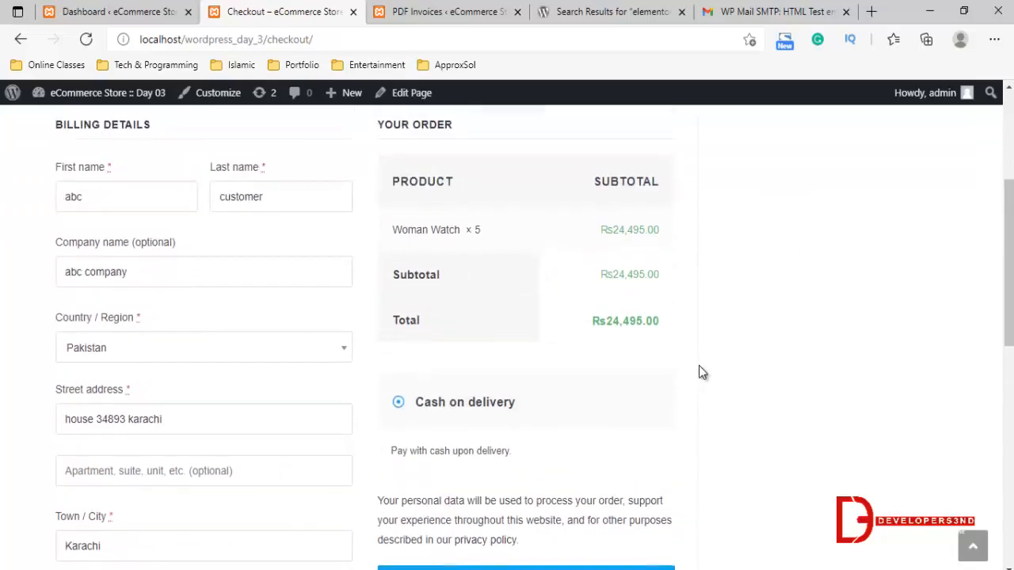
{"action": "scroll", "coordinate": [698, 370], "scroll_direction": "down", "scroll_amount": 2}
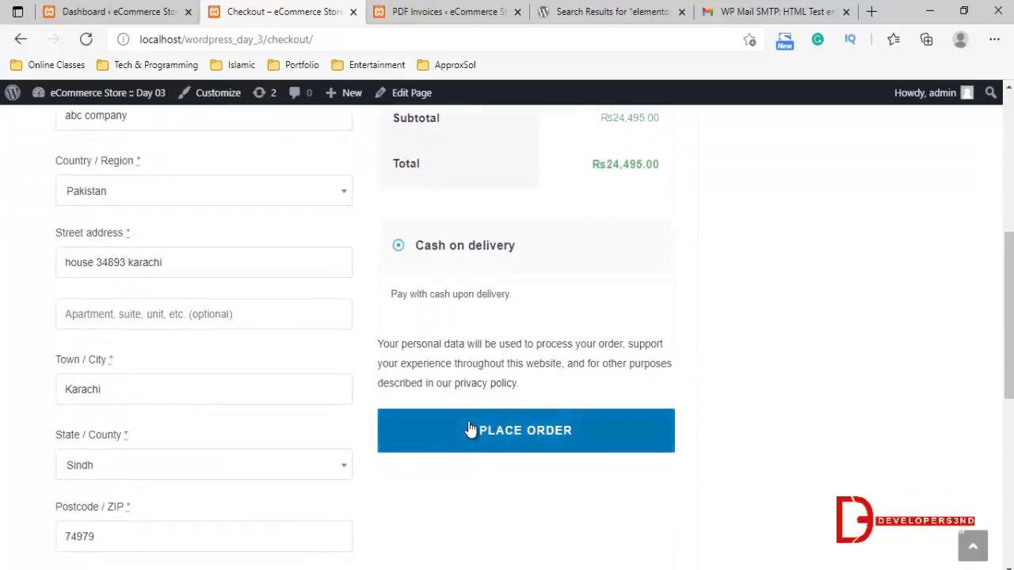
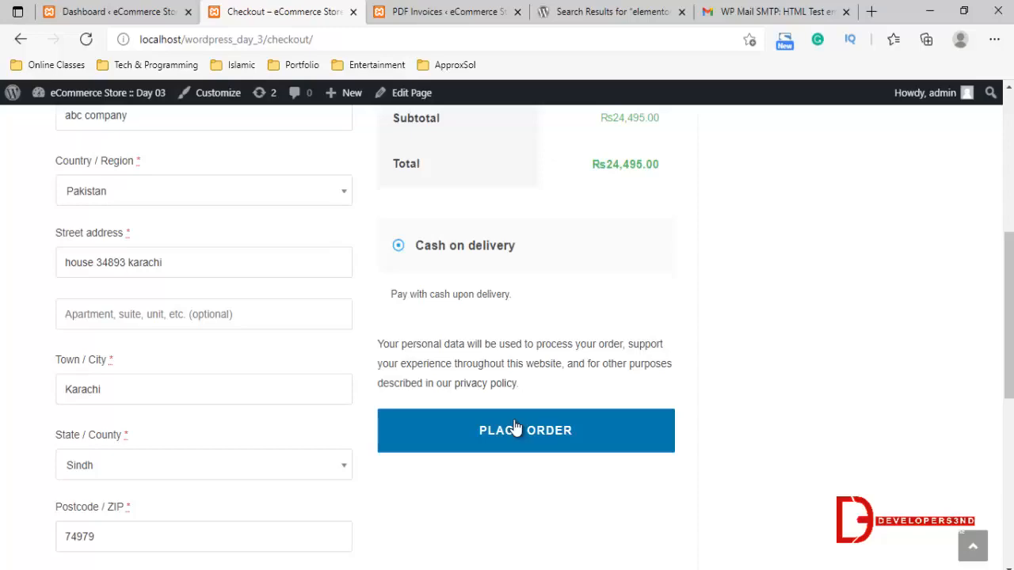
Place the cash on delivery order and review the order number and order details on the confirmation page
{"action": "left_click", "coordinate": [514, 428]}
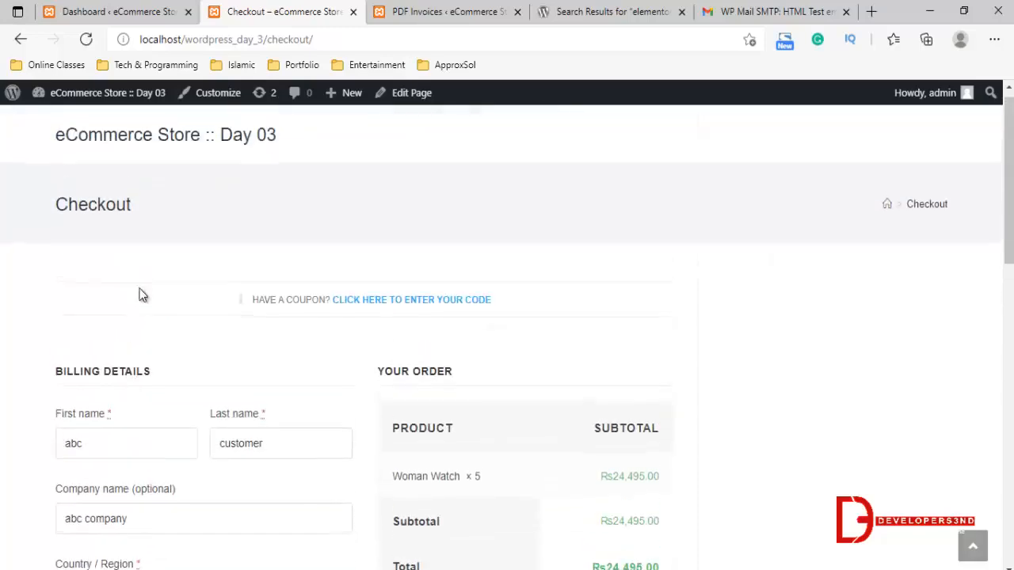
{"action": "scroll", "coordinate": [234, 386], "scroll_direction": "down", "scroll_amount": 6}
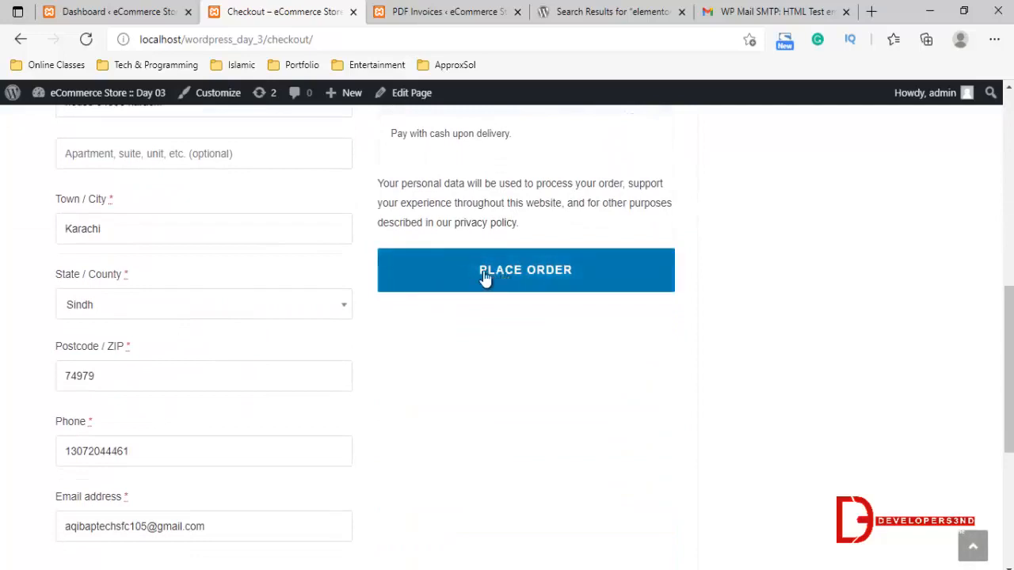
{"action": "left_click", "coordinate": [514, 282]}
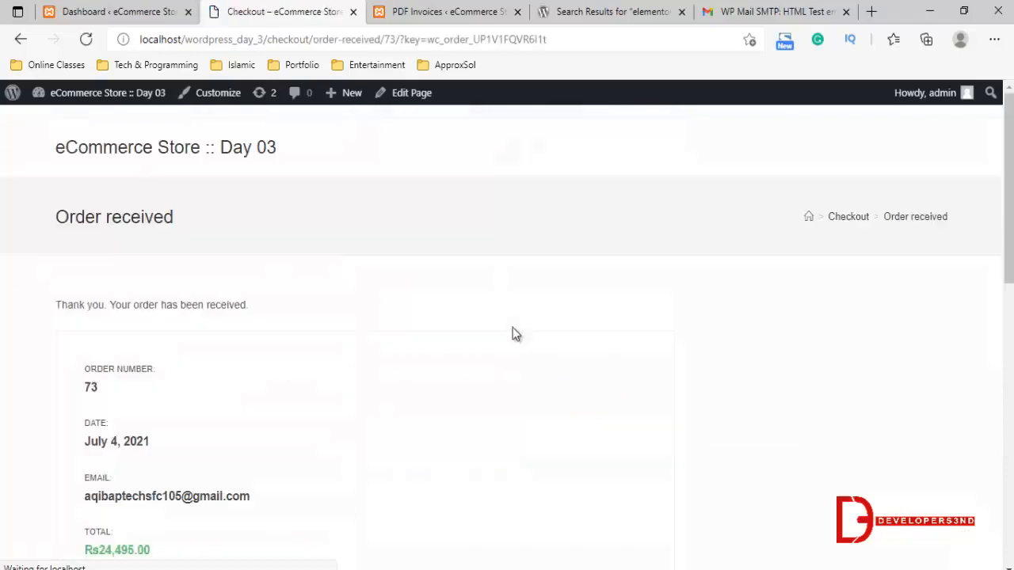
{"action": "scroll", "coordinate": [238, 324], "scroll_direction": "down", "scroll_amount": 1}
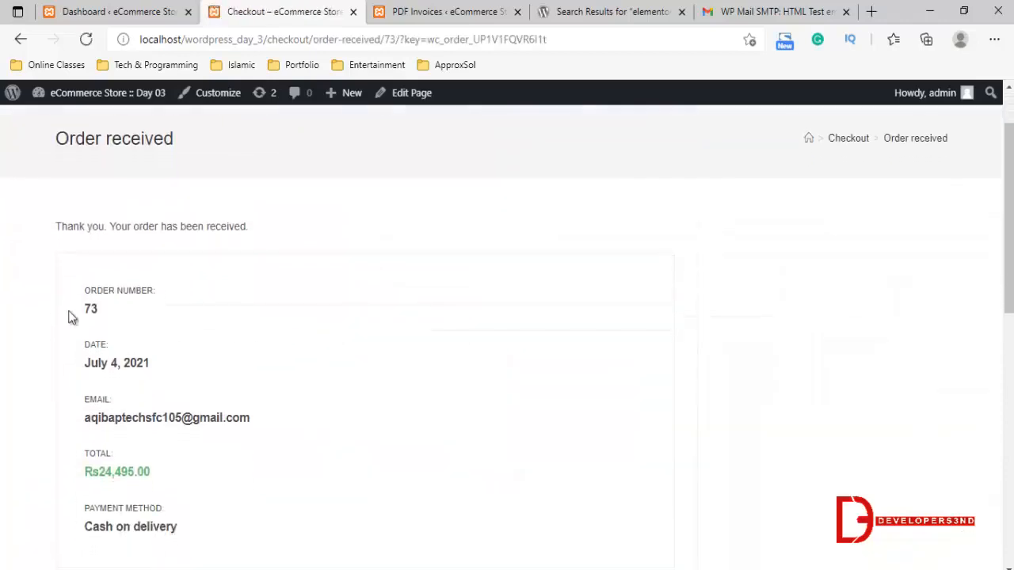
{"action": "left_click_drag", "start_coordinate": [71, 316], "coordinate": [159, 333]}
{"action": "scroll", "coordinate": [166, 345], "scroll_direction": "down", "scroll_amount": 1}
{"action": "scroll", "coordinate": [147, 451], "scroll_direction": "down", "scroll_amount": 3}
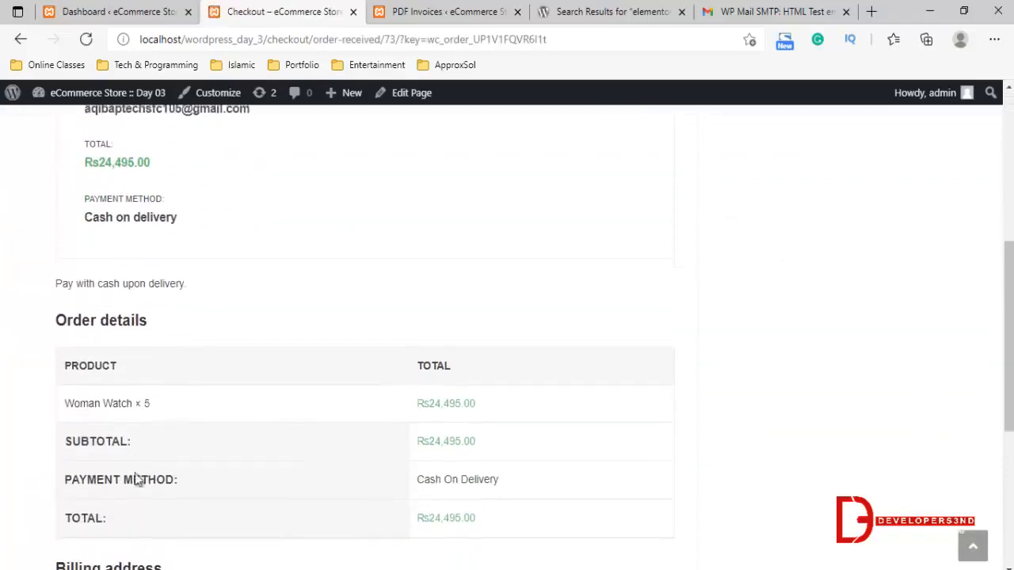
{"action": "scroll", "coordinate": [379, 341], "scroll_direction": "up", "scroll_amount": 5}
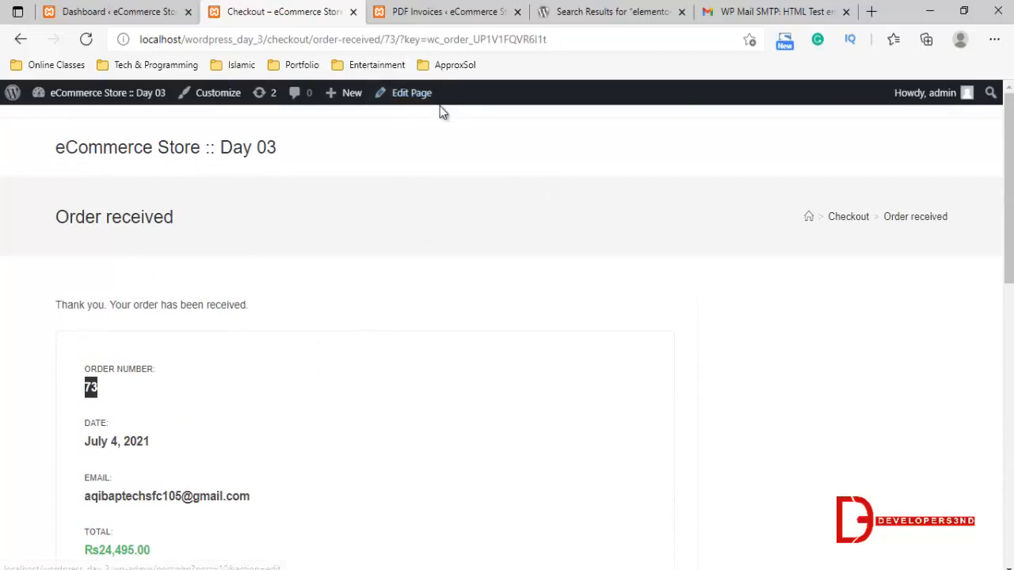
Check the WP Mail SMTP test email in Gmail and return to the order confirmation page
{"action": "left_click", "coordinate": [796, 10]}
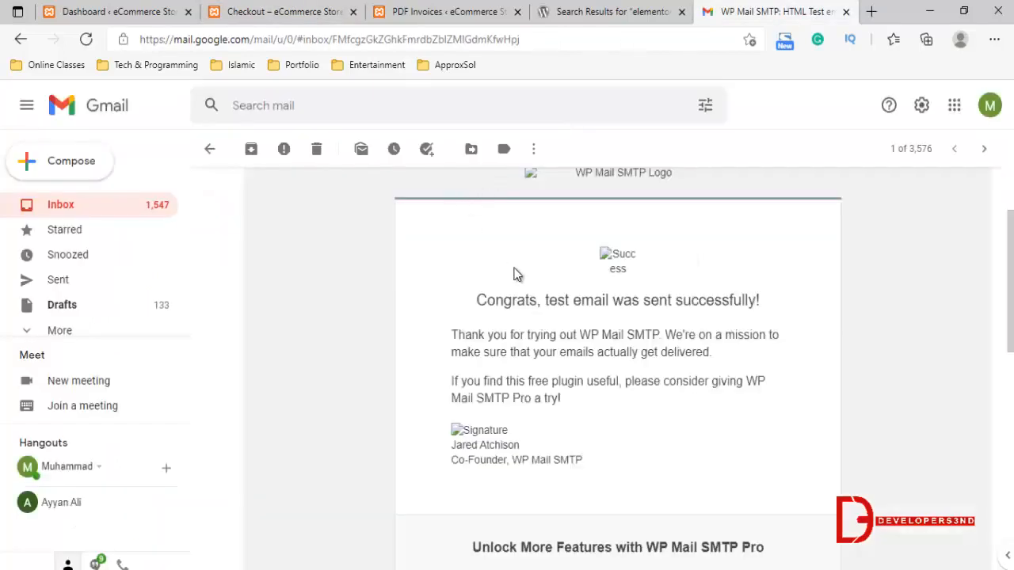
{"action": "scroll", "coordinate": [514, 273], "scroll_direction": "up", "scroll_amount": 3}
{"action": "left_click_drag", "start_coordinate": [247, 194], "coordinate": [342, 193]}
{"action": "left_click", "coordinate": [443, 11]}
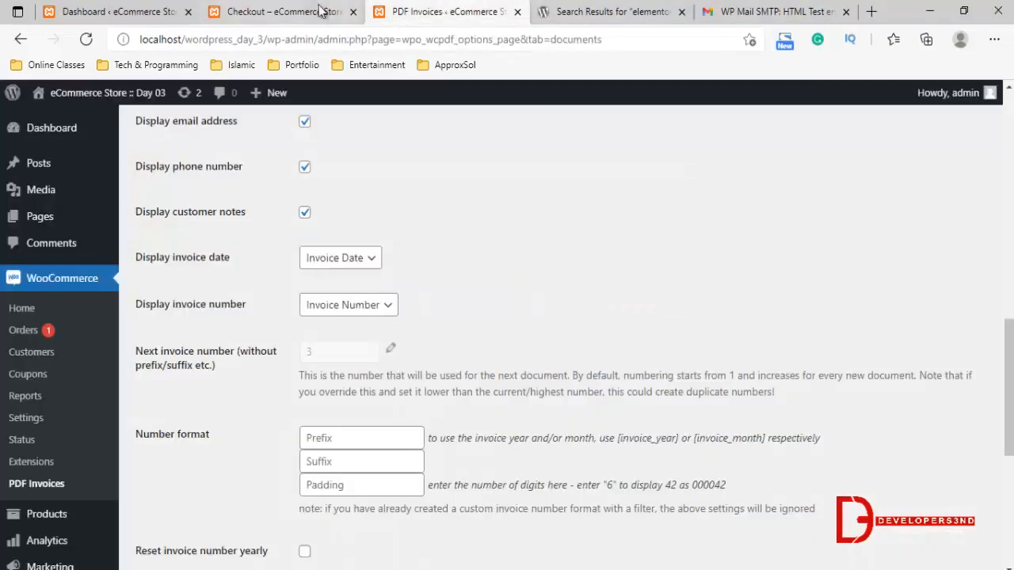
{"action": "left_click", "coordinate": [321, 9]}
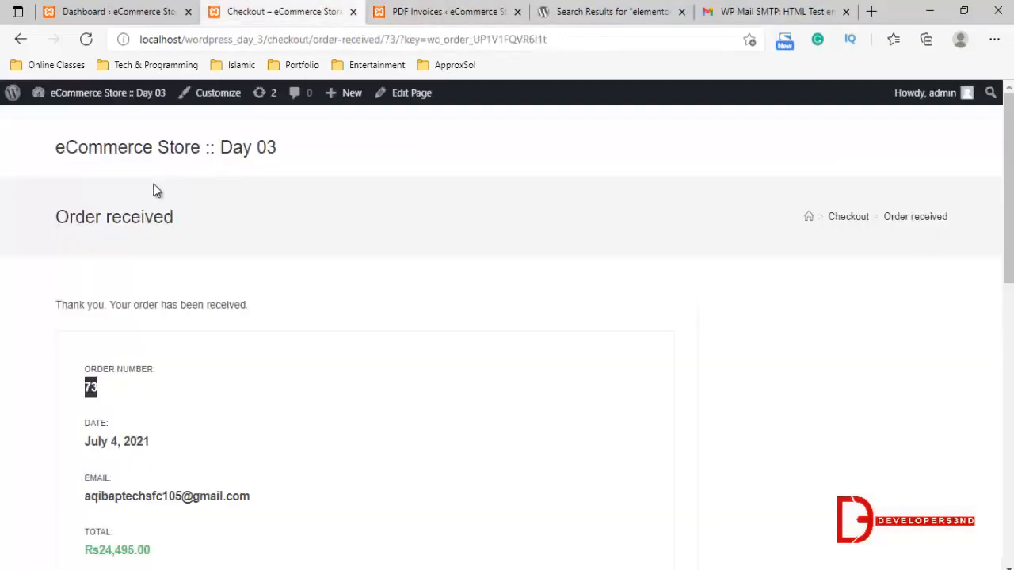
Search Google for "less secure", check the Google Account's less secure app access setting, and close that page
{"action": "left_click", "coordinate": [594, 10]}
{"action": "left_click", "coordinate": [559, 40]}
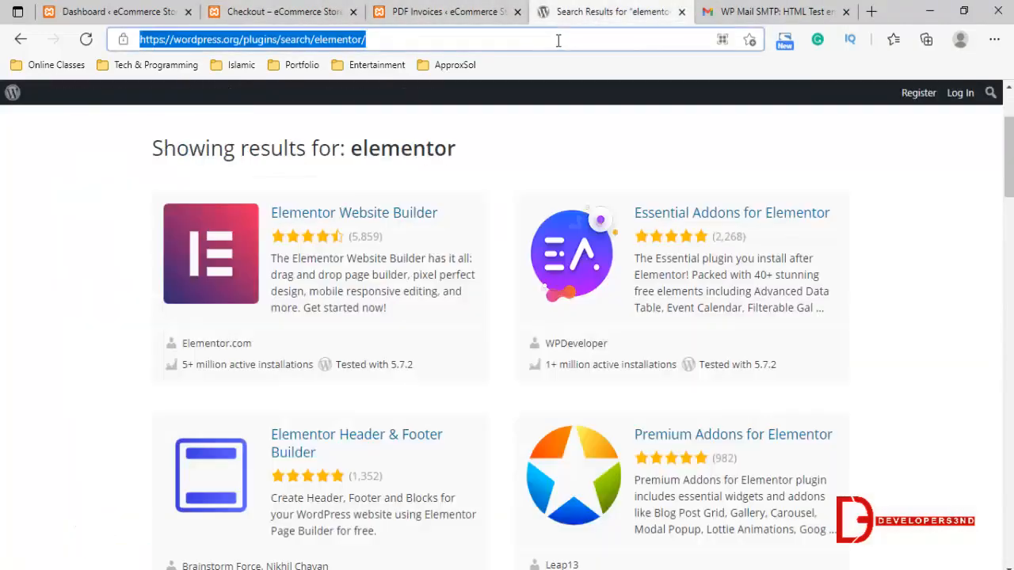
{"action": "type", "text": "goo"}
{"action": "key", "text": "Return"}
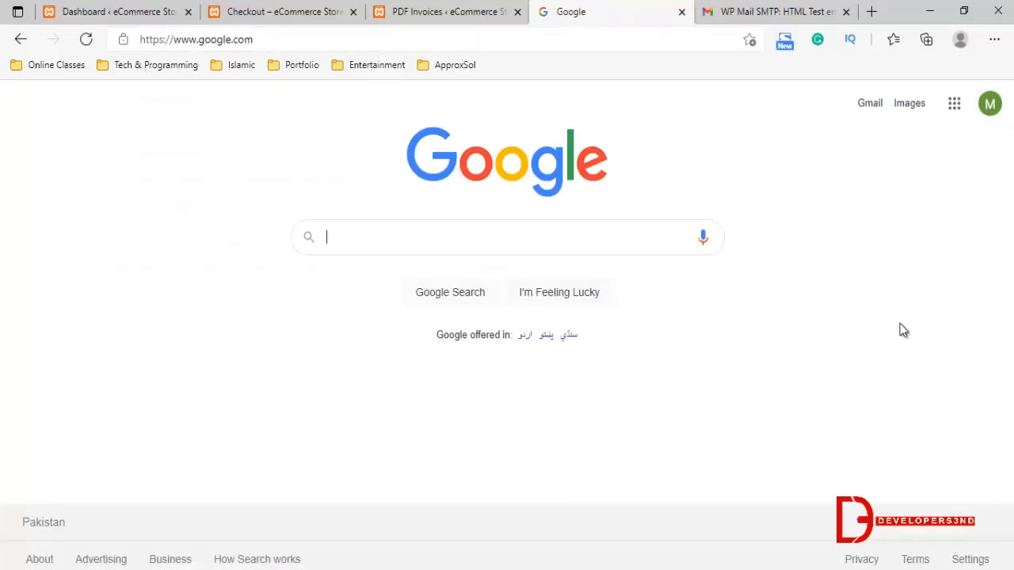
{"action": "type", "text": "less"}
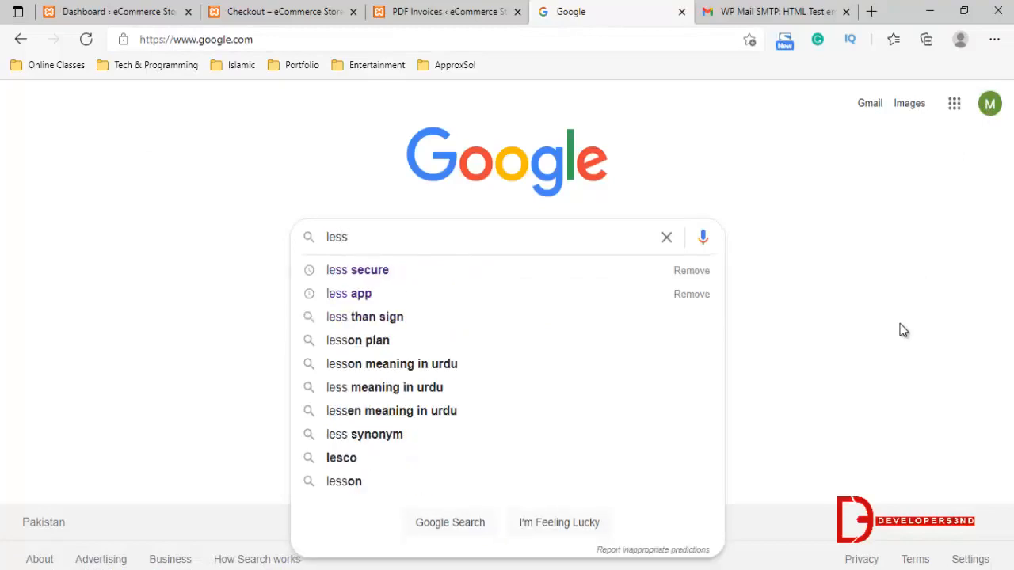
{"action": "key", "text": "Down"}
{"action": "key", "text": "Return"}
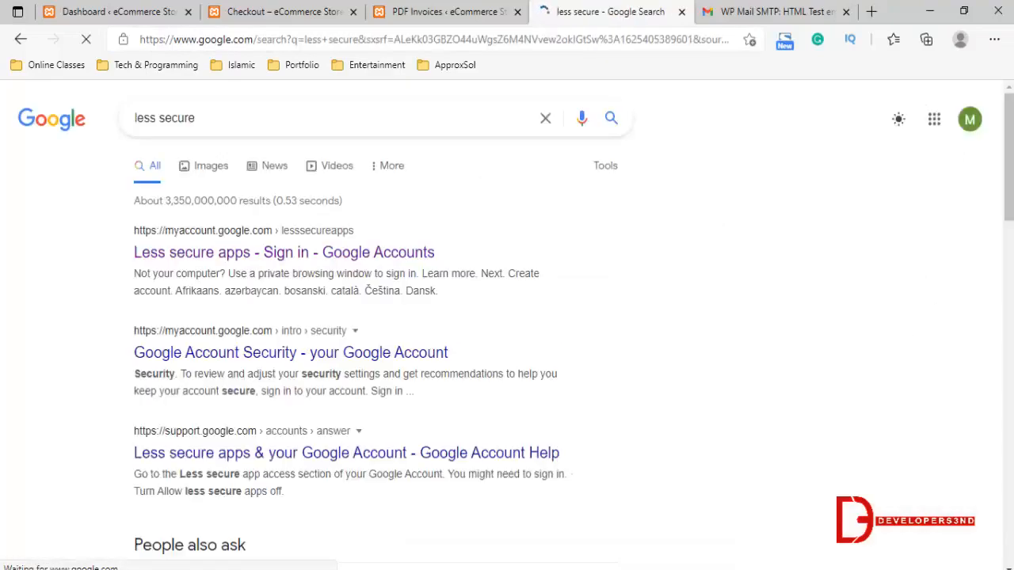
{"action": "left_click", "coordinate": [170, 260]}
{"action": "left_click", "coordinate": [230, 257]}
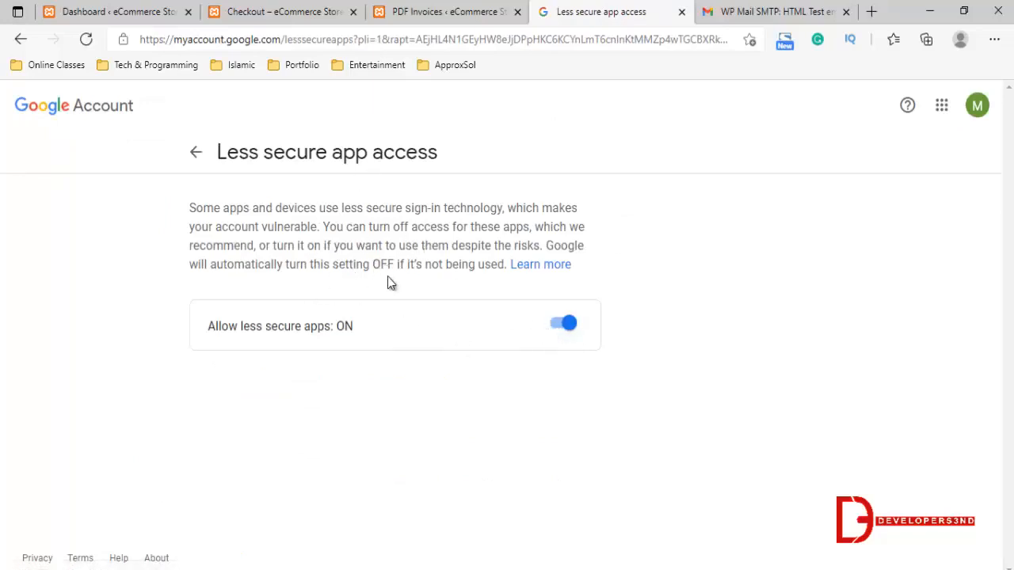
{"action": "left_click", "coordinate": [681, 12]}
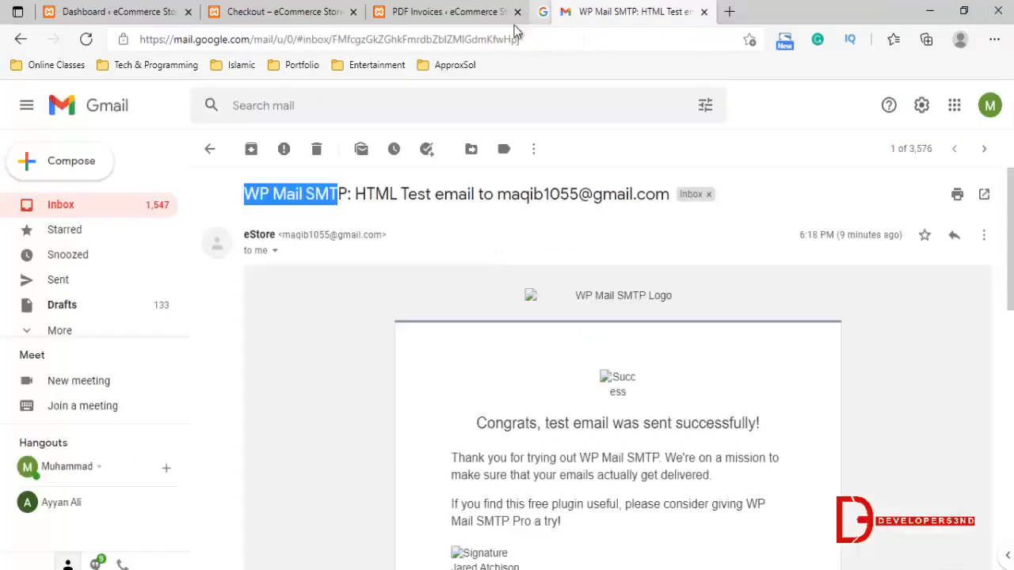
Open the WooCommerce orders list from the store dashboard and close the PDF Invoices settings page
{"action": "left_click", "coordinate": [491, 12]}
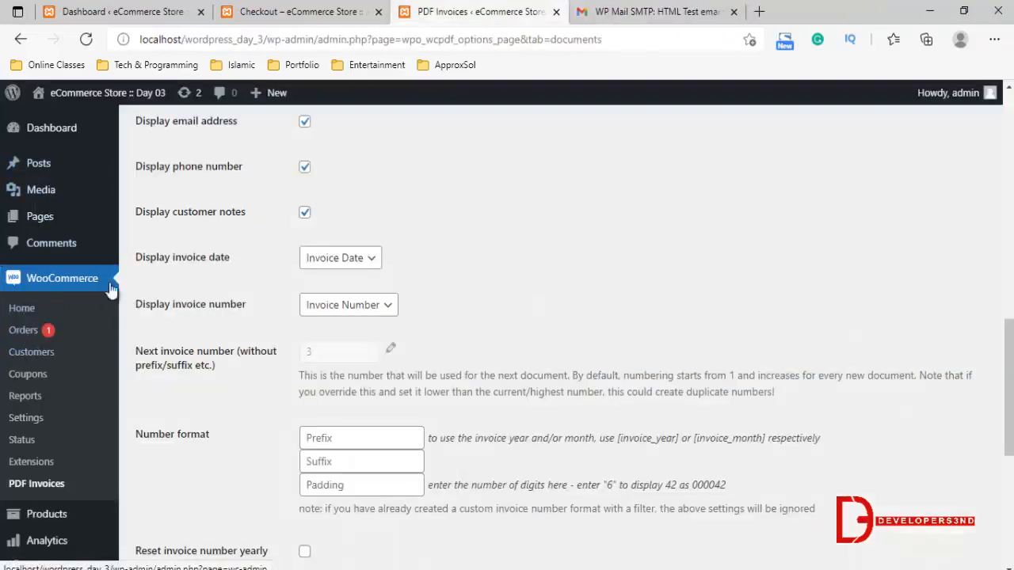
{"action": "left_click", "coordinate": [301, 11]}
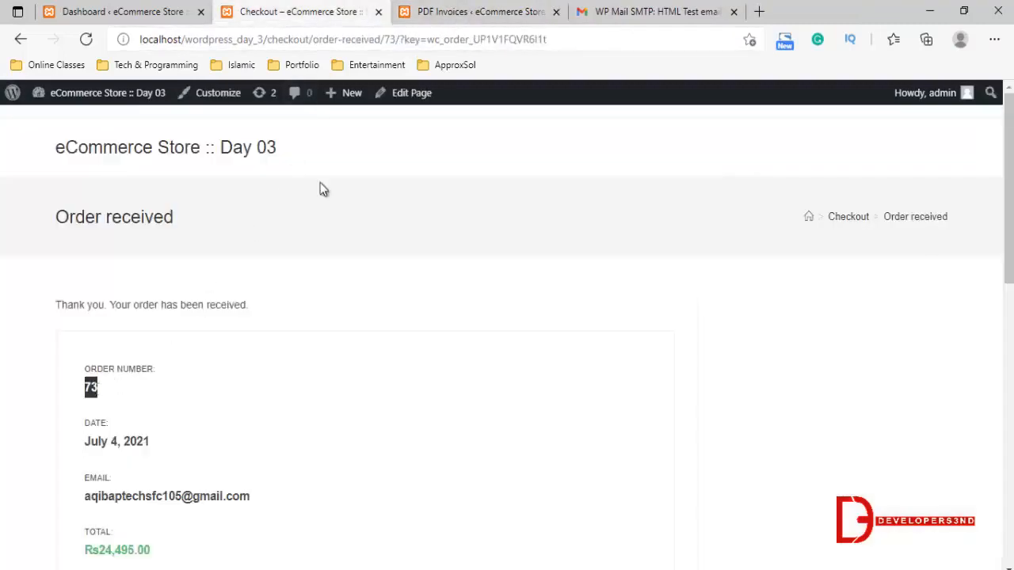
{"action": "left_click", "coordinate": [447, 11]}
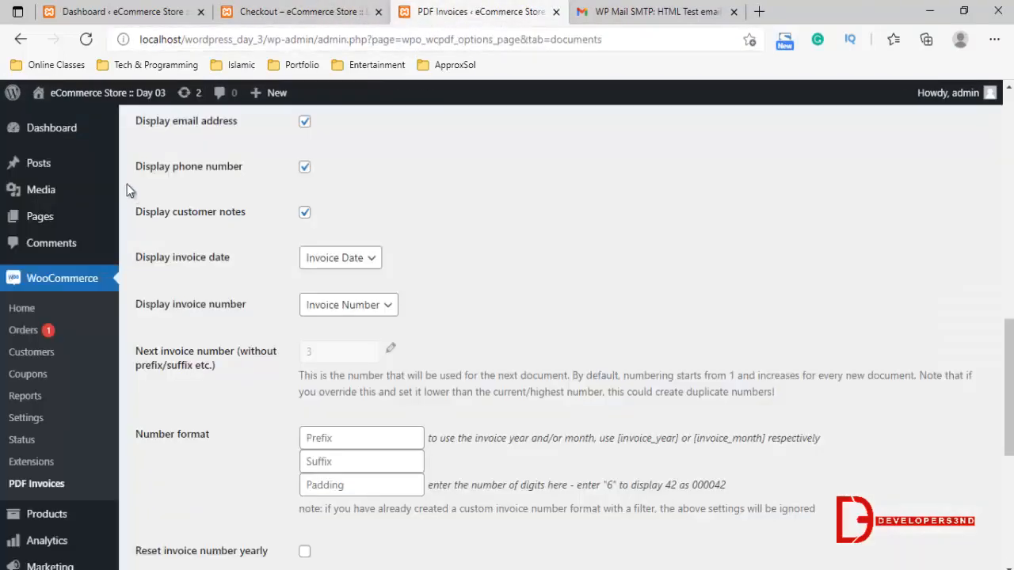
{"action": "left_click", "coordinate": [154, 8]}
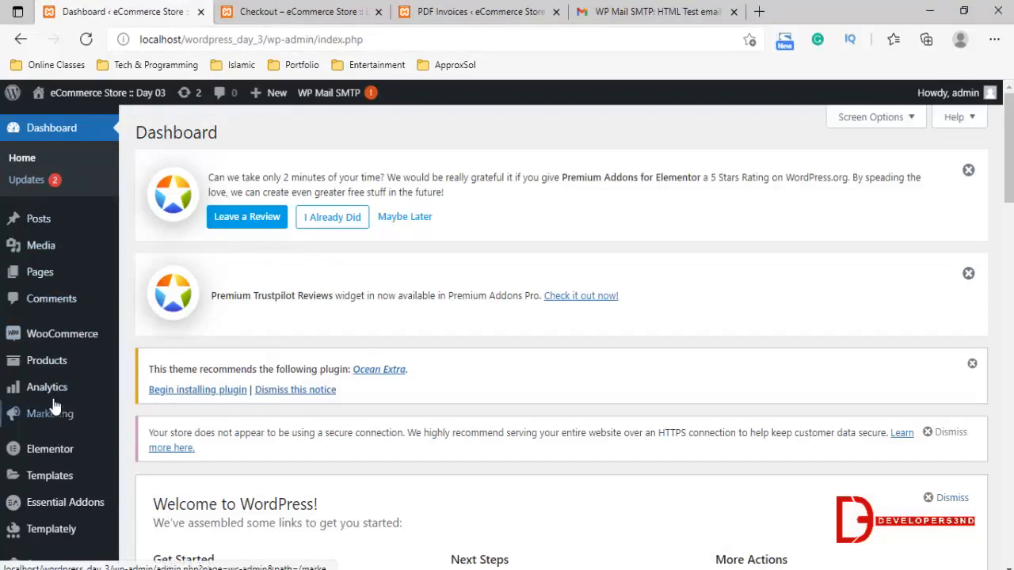
{"action": "mouse_move", "coordinate": [70, 347]}
{"action": "left_click", "coordinate": [148, 358]}
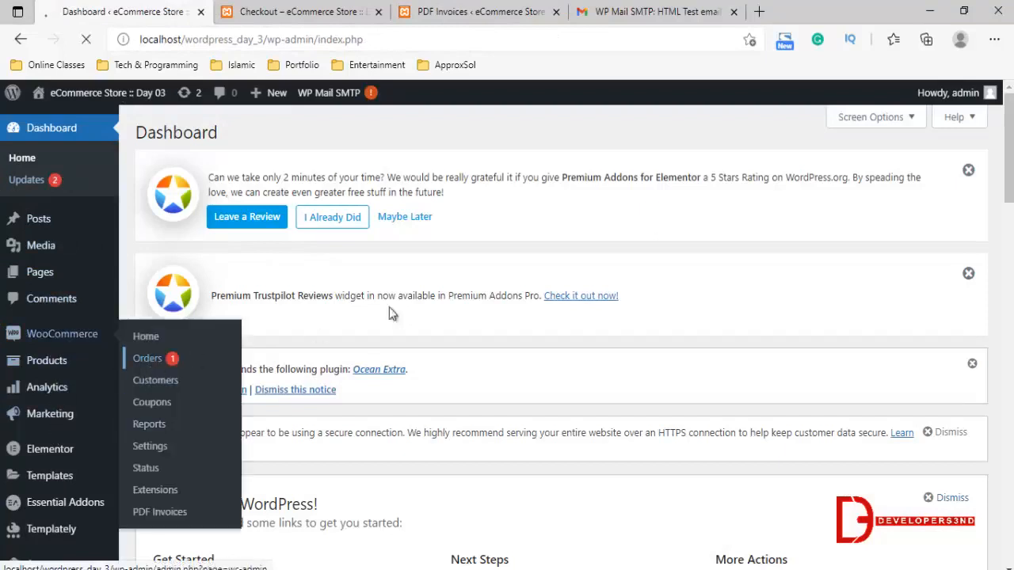
{"action": "left_click", "coordinate": [555, 11]}
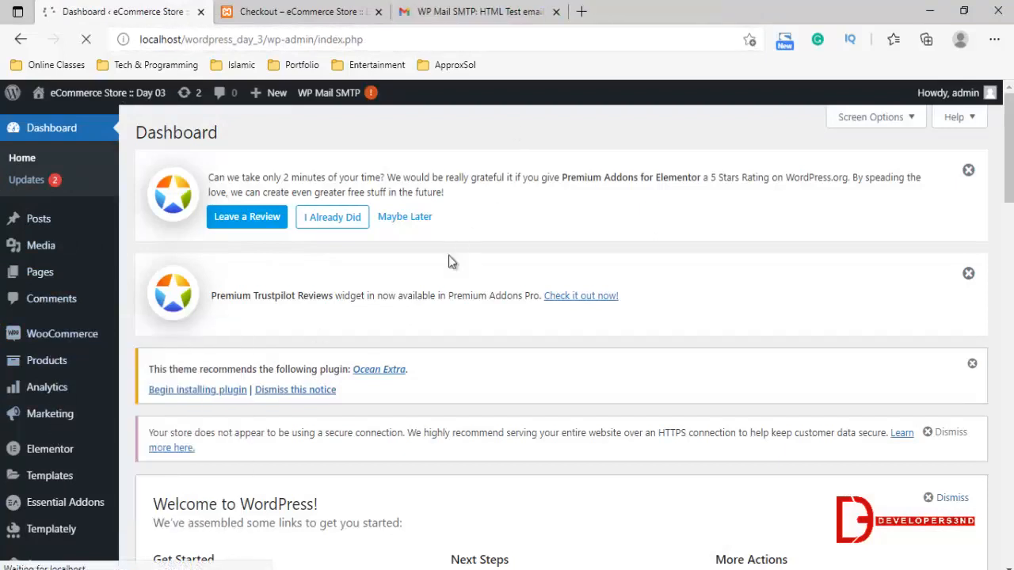
{"action": "scroll", "coordinate": [398, 315], "scroll_direction": "down", "scroll_amount": 2}
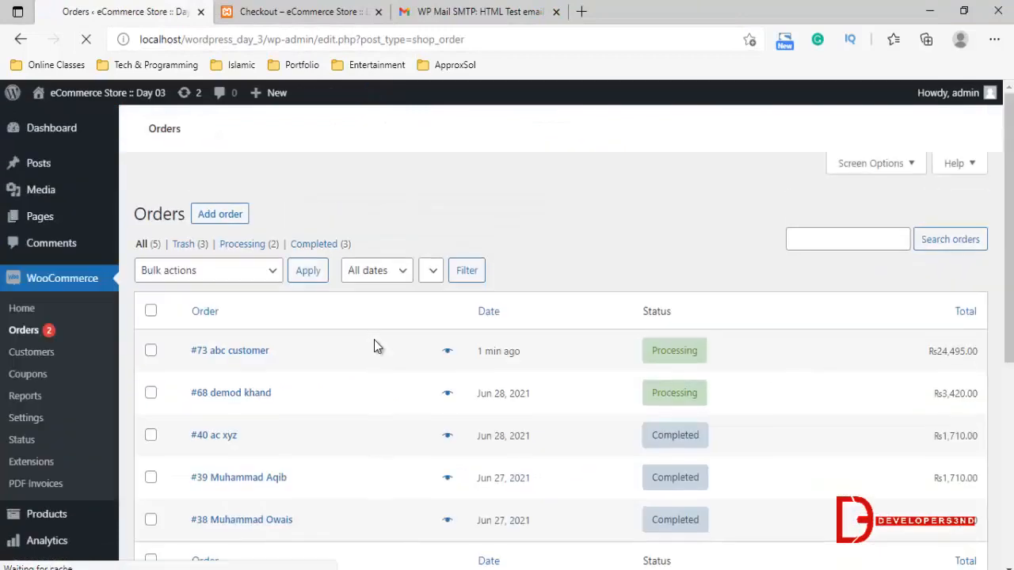
{"action": "scroll", "coordinate": [374, 340], "scroll_direction": "down", "scroll_amount": 5}
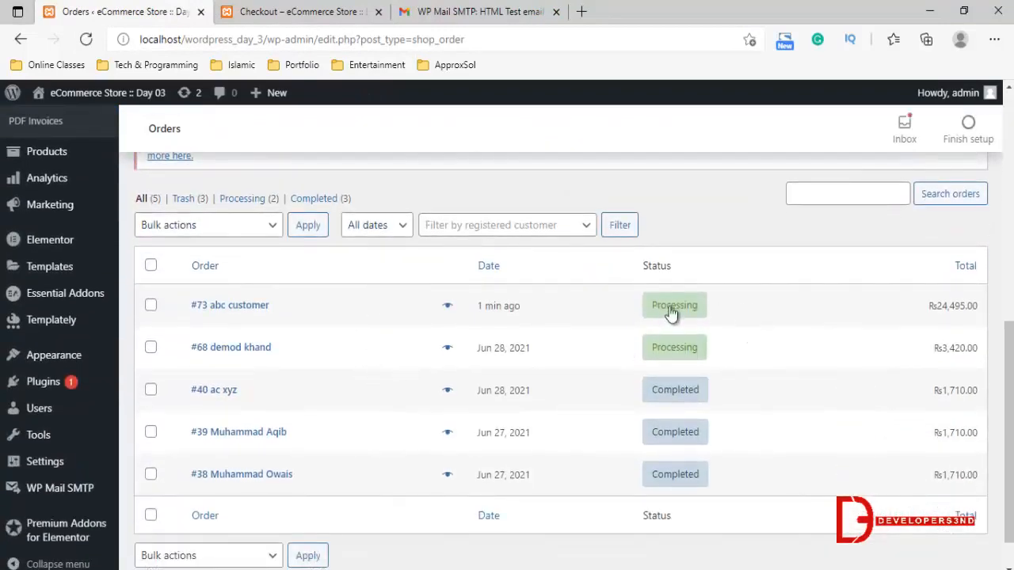
Open the newest order from the orders list, set its status to Completed and update the order
{"action": "mouse_move", "coordinate": [672, 309]}
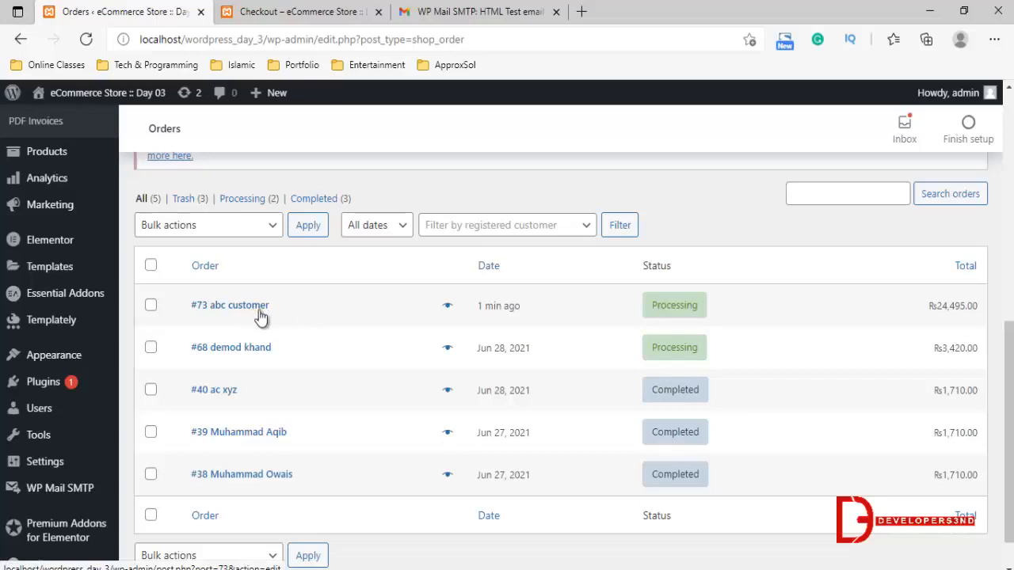
{"action": "left_click", "coordinate": [668, 312]}
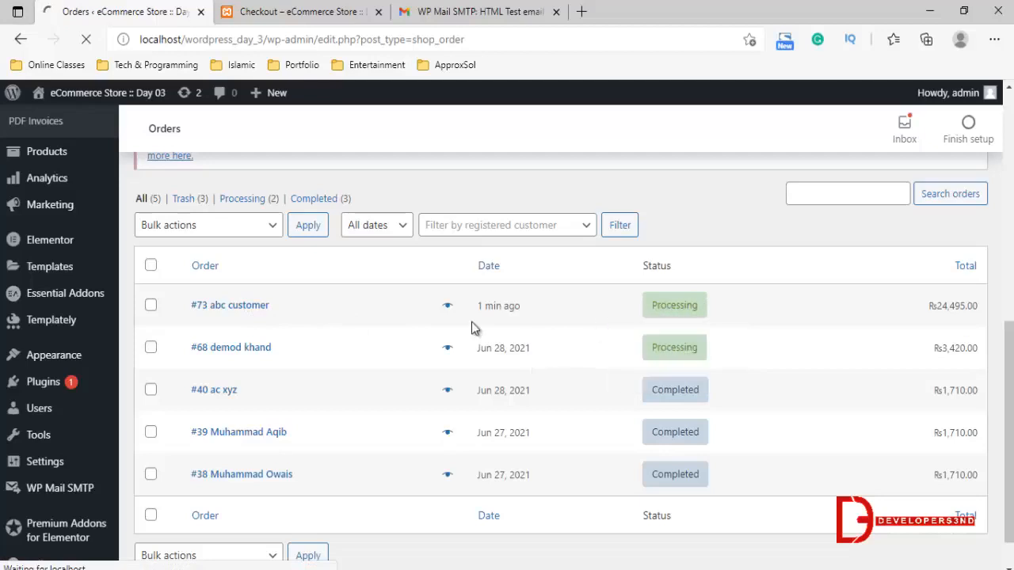
{"action": "scroll", "coordinate": [508, 312], "scroll_direction": "down", "scroll_amount": 1}
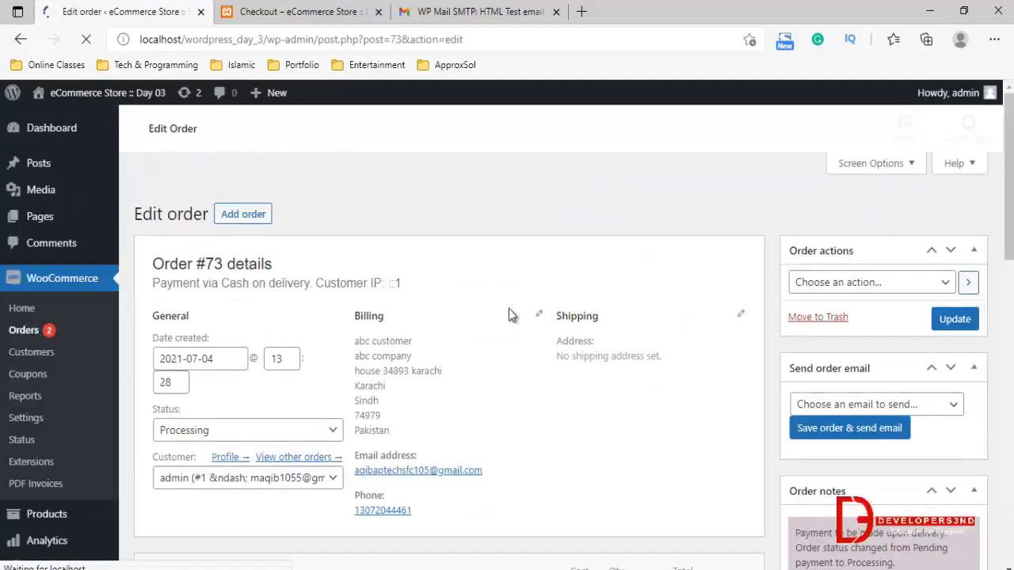
{"action": "scroll", "coordinate": [544, 389], "scroll_direction": "down", "scroll_amount": 5}
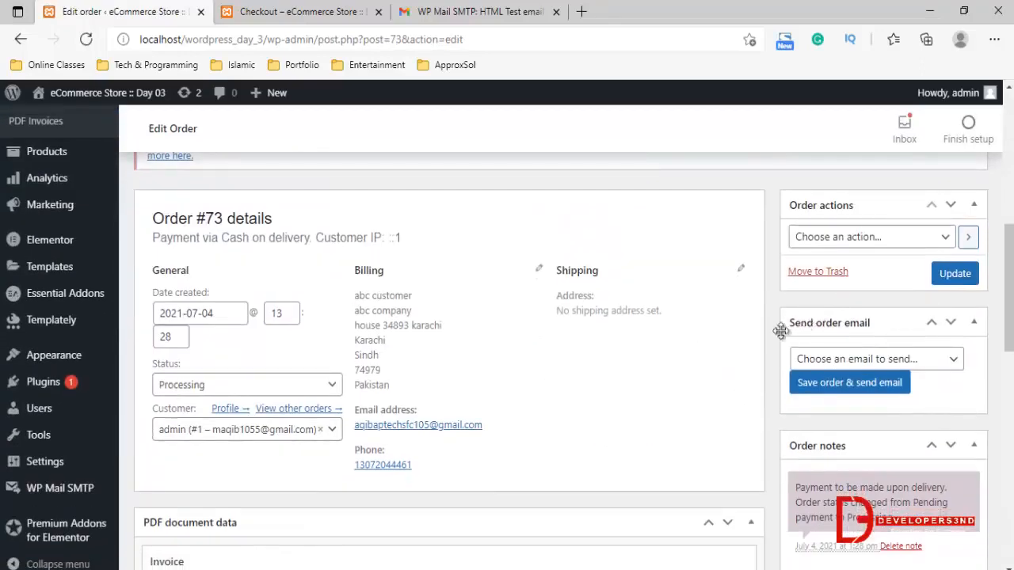
{"action": "left_click", "coordinate": [204, 387]}
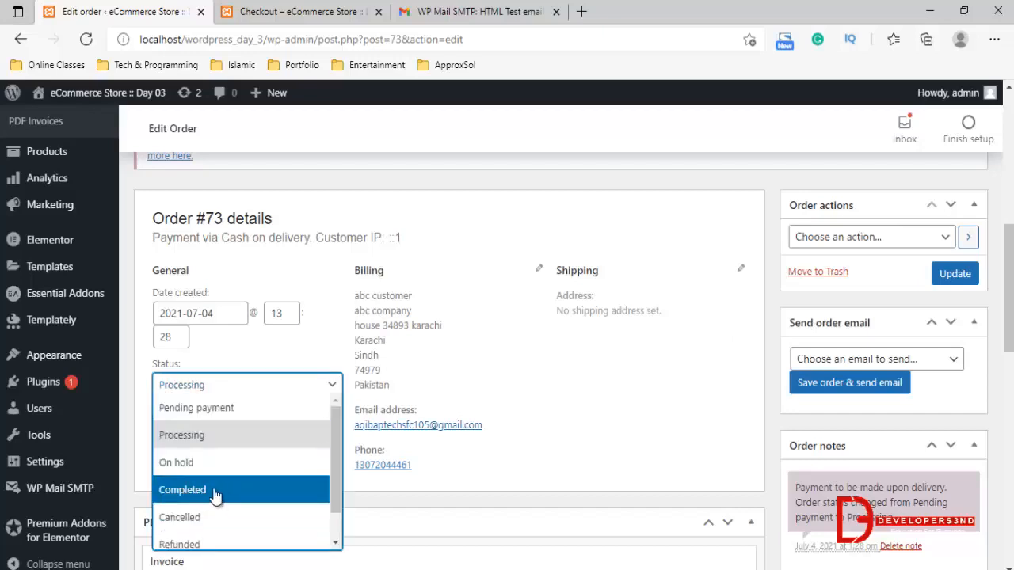
{"action": "left_click", "coordinate": [206, 489]}
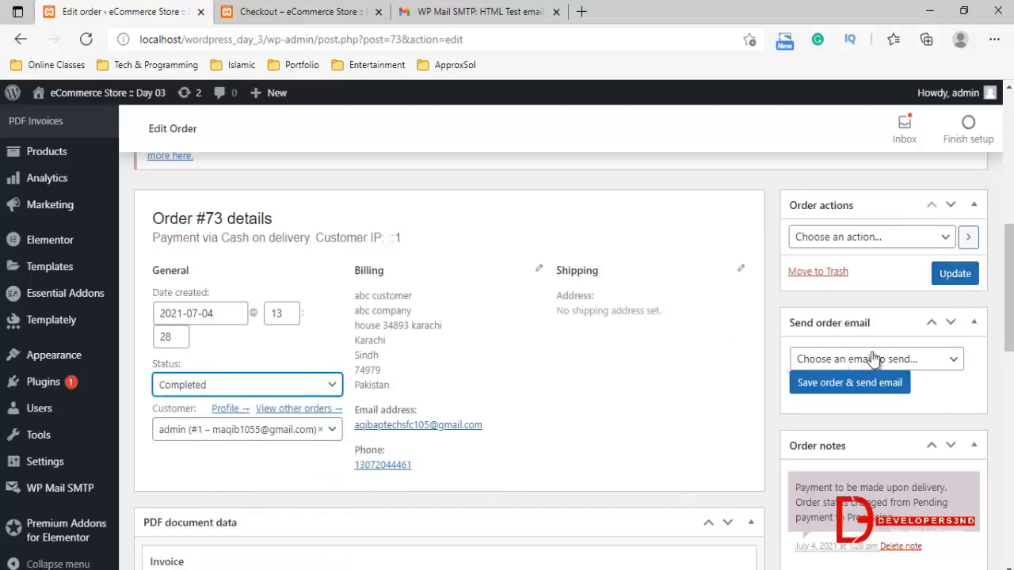
{"action": "left_click", "coordinate": [954, 276]}
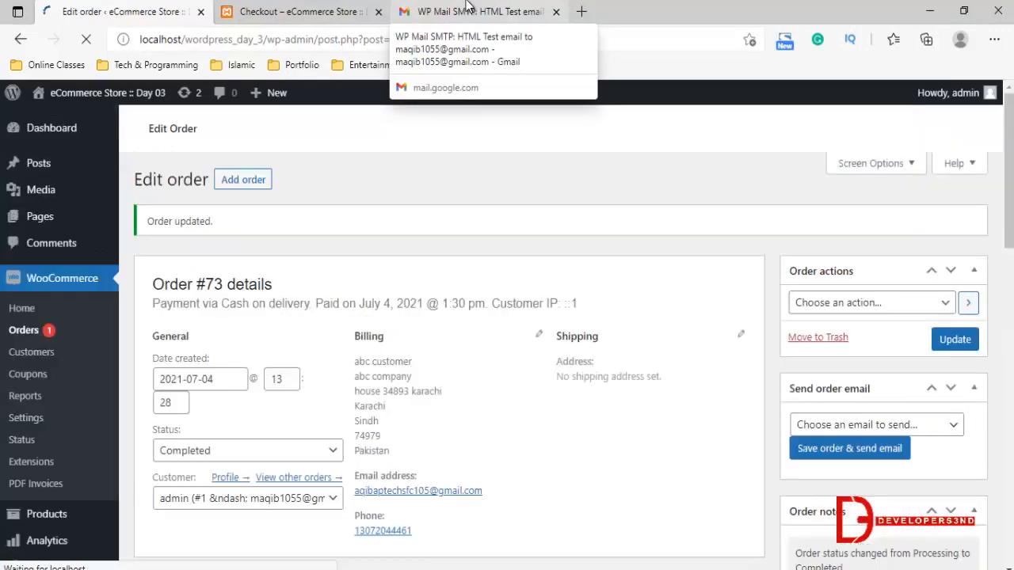
Switch to Gmail, change to the customer's account and open the newest eStore Order email in its inbox
{"action": "left_click", "coordinate": [467, 9]}
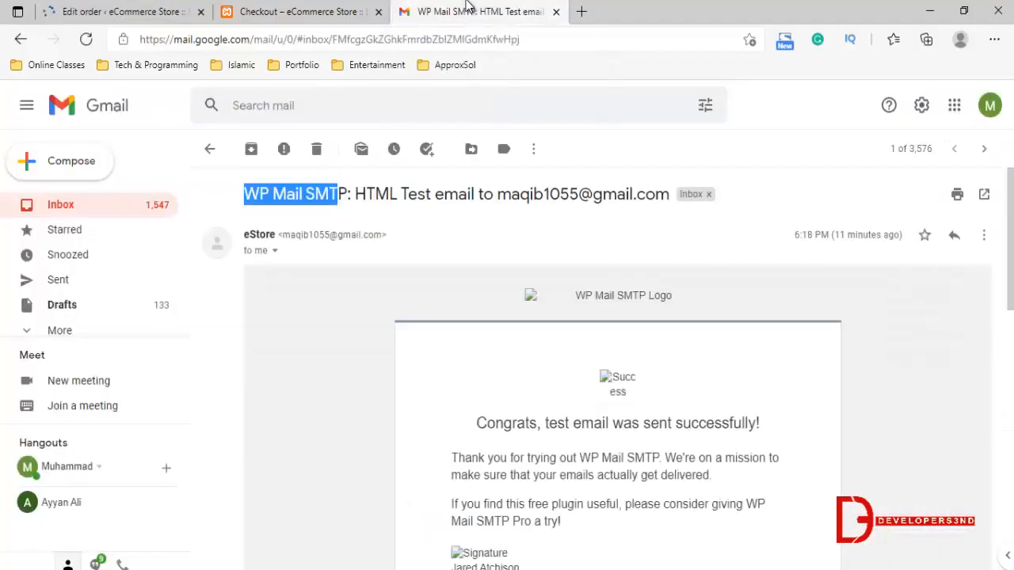
{"action": "left_click", "coordinate": [56, 207]}
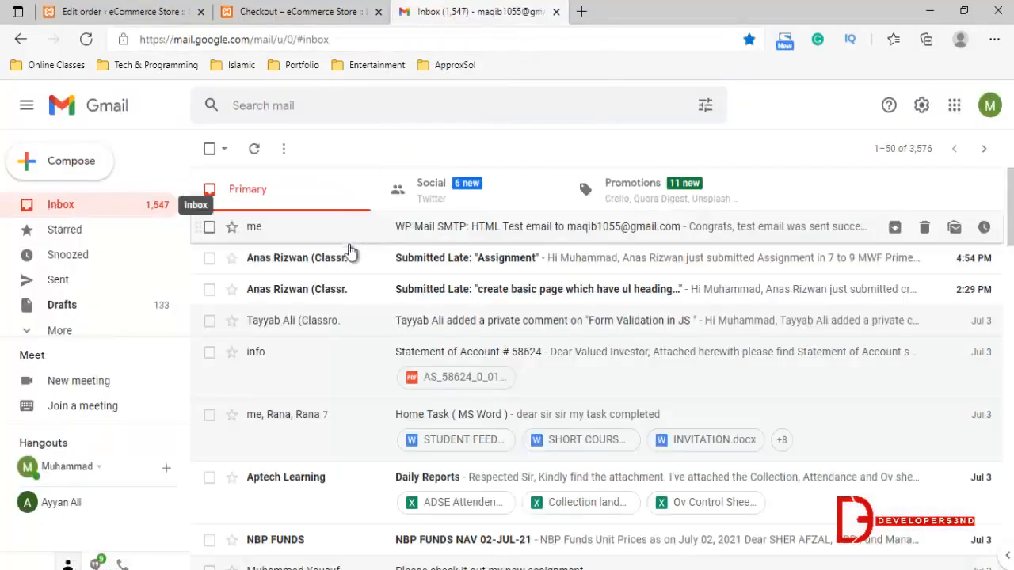
{"action": "left_click", "coordinate": [989, 106]}
{"action": "left_click", "coordinate": [832, 382]}
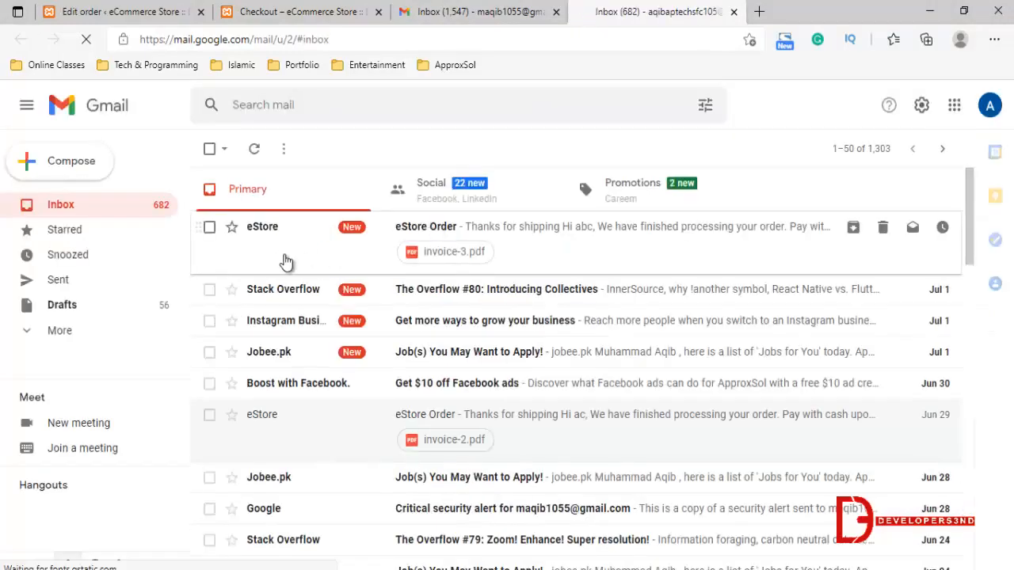
{"action": "left_click", "coordinate": [283, 250]}
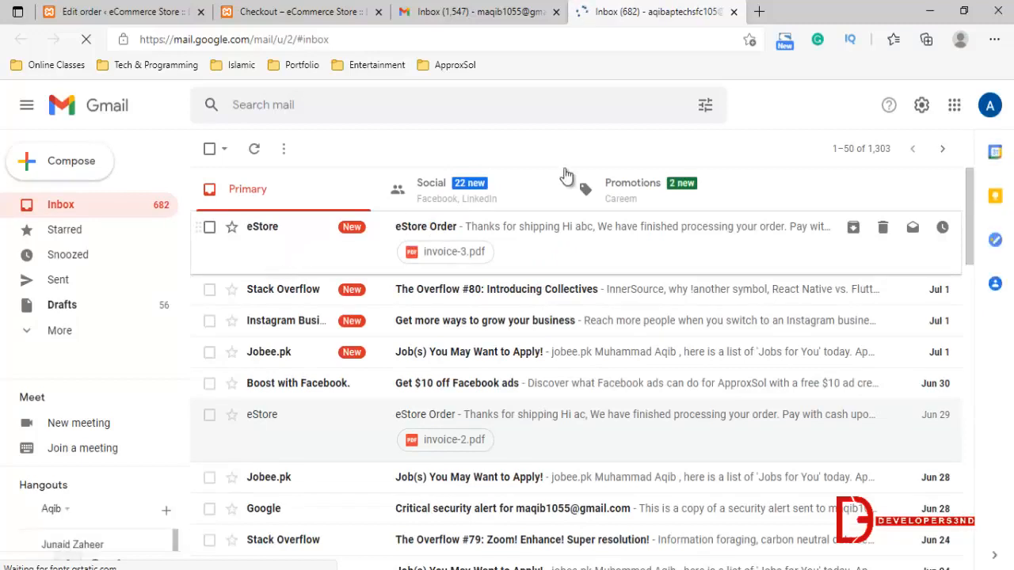
Review the order email's greeting, product quantity, total and billing address, down to the attached invoice
{"action": "scroll", "coordinate": [499, 218], "scroll_direction": "down", "scroll_amount": 3}
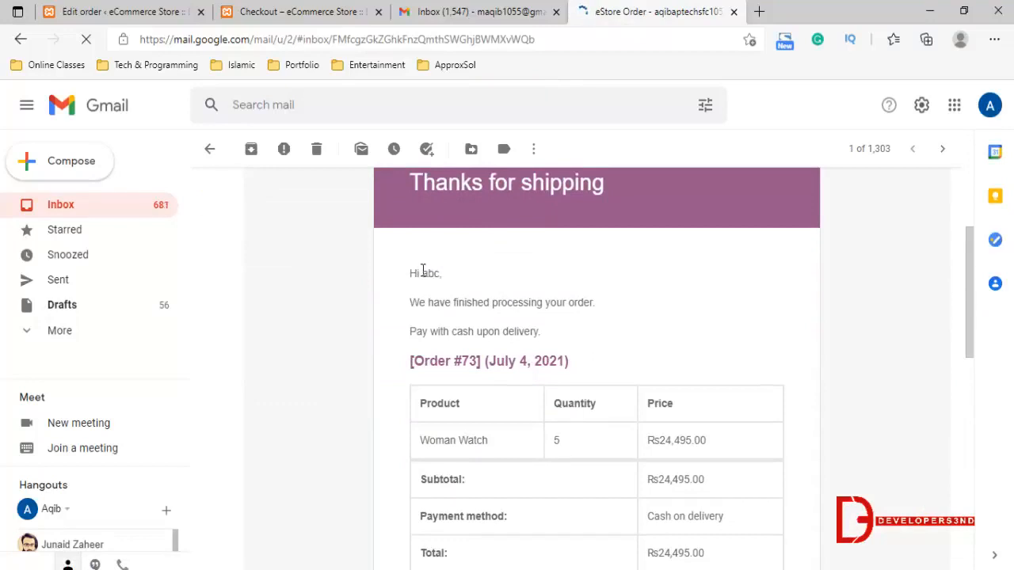
{"action": "left_click_drag", "start_coordinate": [422, 272], "coordinate": [452, 275]}
{"action": "scroll", "coordinate": [525, 296], "scroll_direction": "down", "scroll_amount": 2}
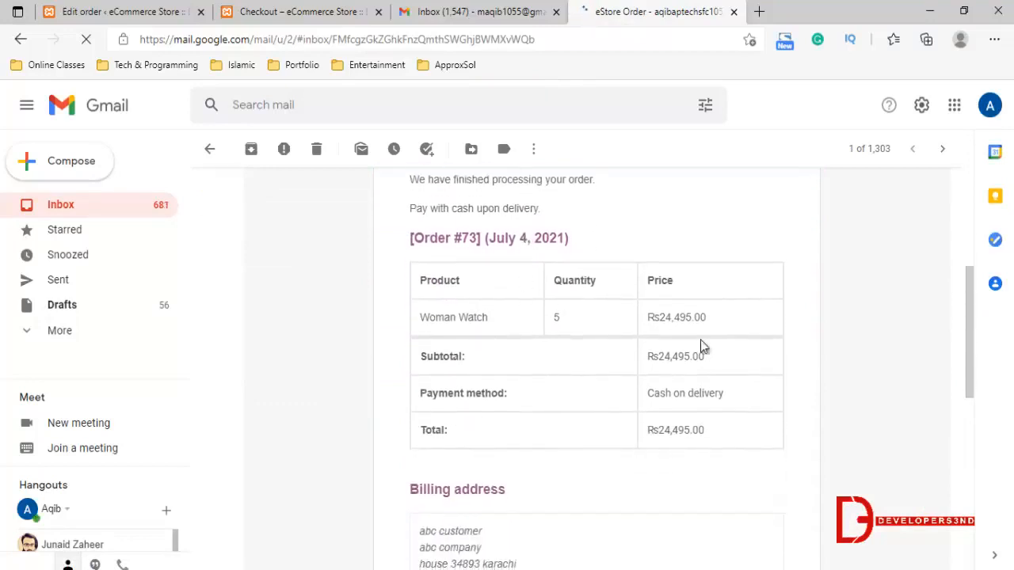
{"action": "left_click_drag", "start_coordinate": [655, 434], "coordinate": [700, 433]}
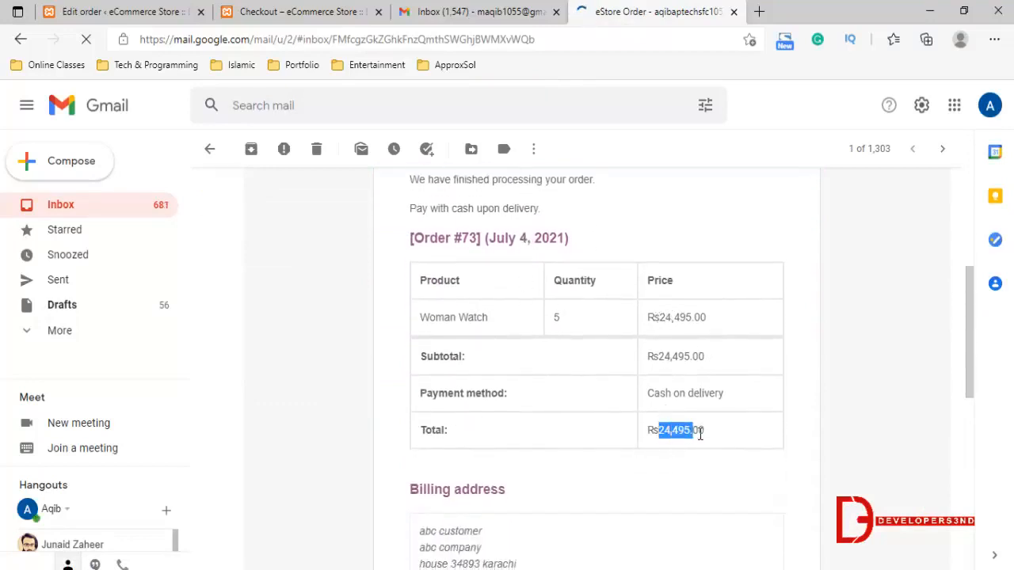
{"action": "double_click", "coordinate": [557, 318]}
{"action": "scroll", "coordinate": [475, 383], "scroll_direction": "down", "scroll_amount": 3}
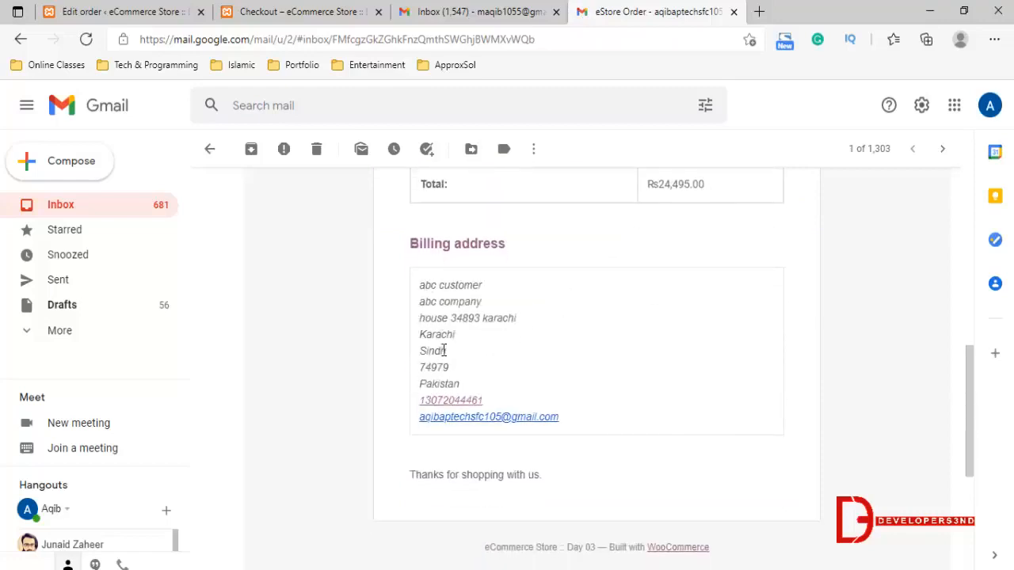
{"action": "scroll", "coordinate": [449, 334], "scroll_direction": "down", "scroll_amount": 4}
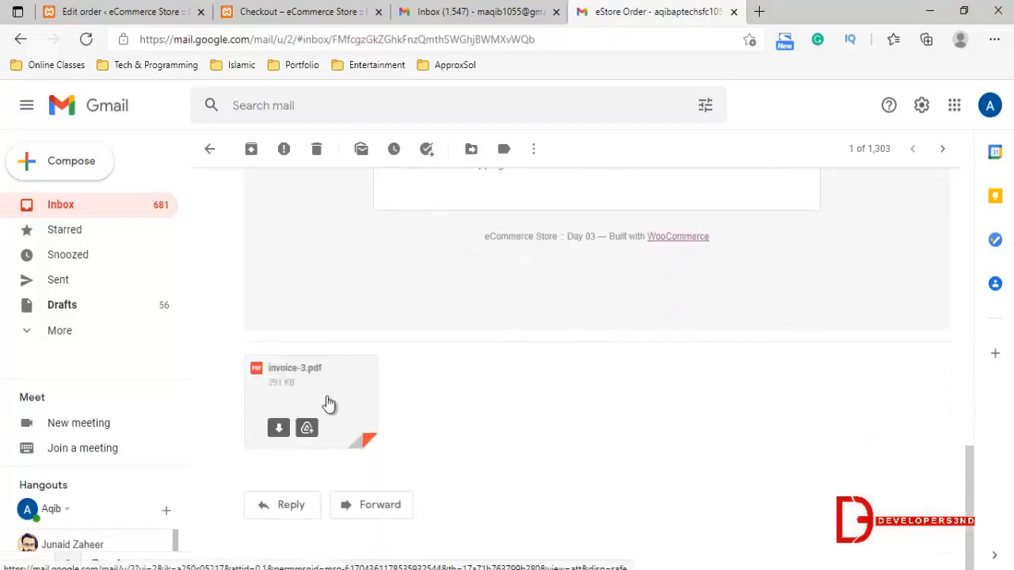
Preview the attached invoice-3.pdf, check its customer details, product line and total, and close the preview
{"action": "left_click", "coordinate": [488, 364]}
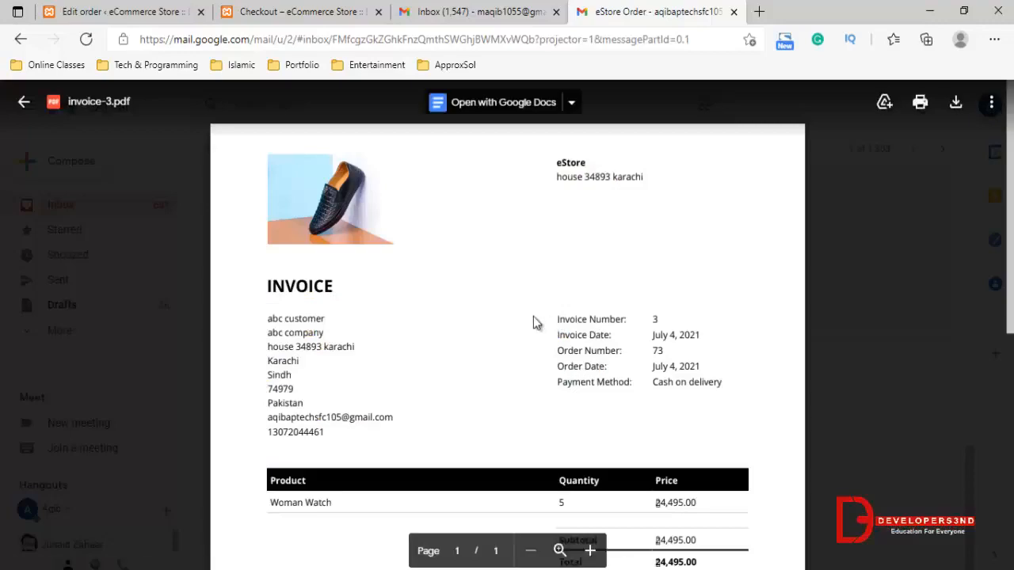
{"action": "scroll", "coordinate": [533, 316], "scroll_direction": "down", "scroll_amount": 2}
{"action": "scroll", "coordinate": [534, 316], "scroll_direction": "down", "scroll_amount": 1}
{"action": "scroll", "coordinate": [534, 317], "scroll_direction": "up", "scroll_amount": 3}
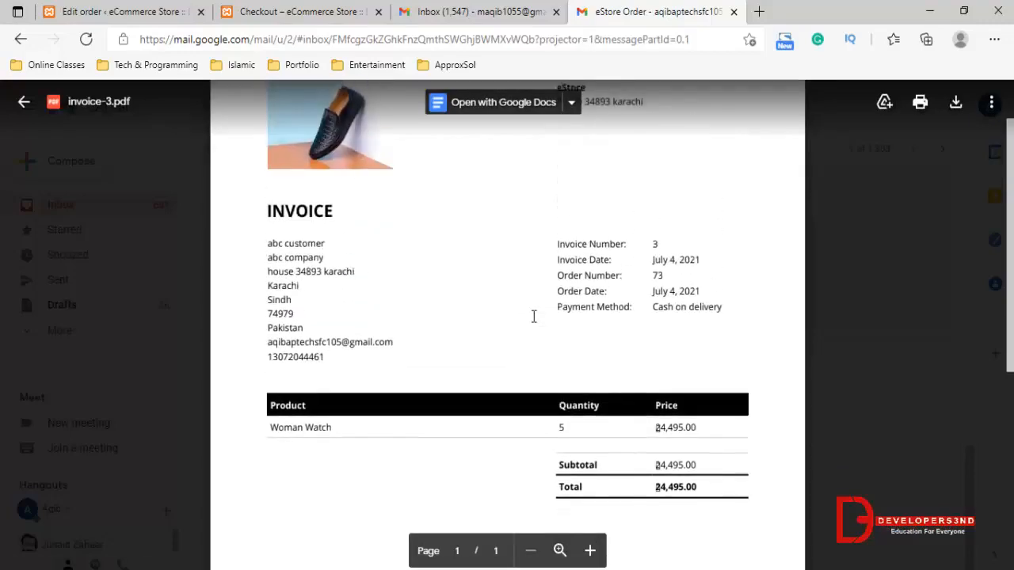
{"action": "scroll", "coordinate": [542, 316], "scroll_direction": "down", "scroll_amount": 2}
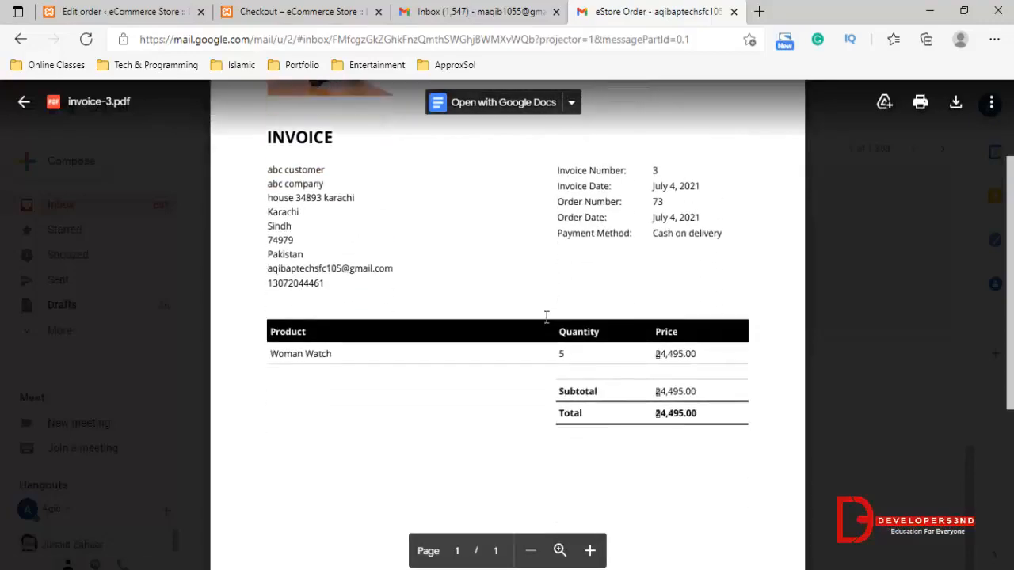
{"action": "left_click", "coordinate": [163, 411]}
{"action": "scroll", "coordinate": [460, 301], "scroll_direction": "up", "scroll_amount": 2}
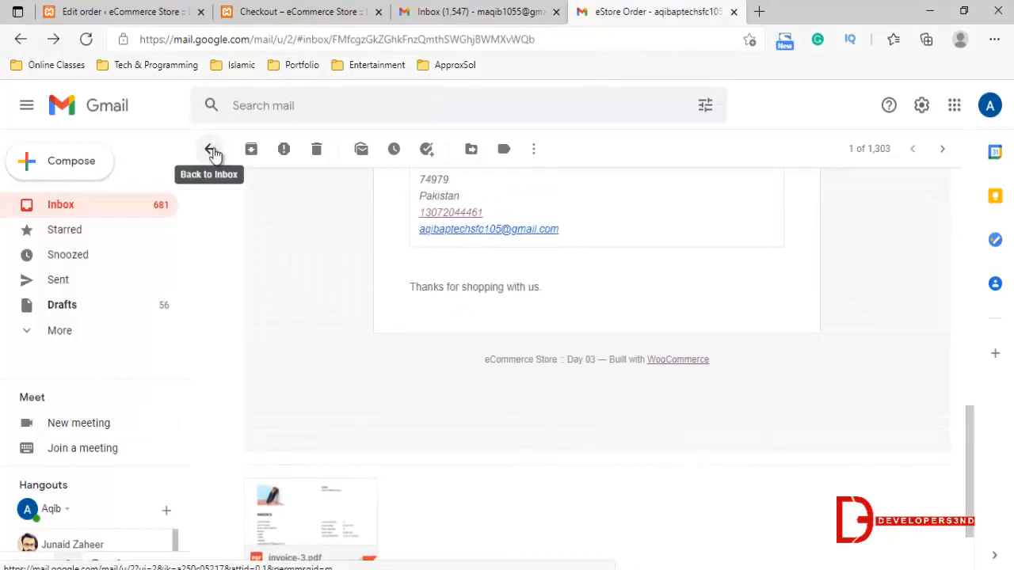
Return to the store dashboard from Gmail and open the WooCommerce Home page
{"action": "left_click", "coordinate": [306, 6]}
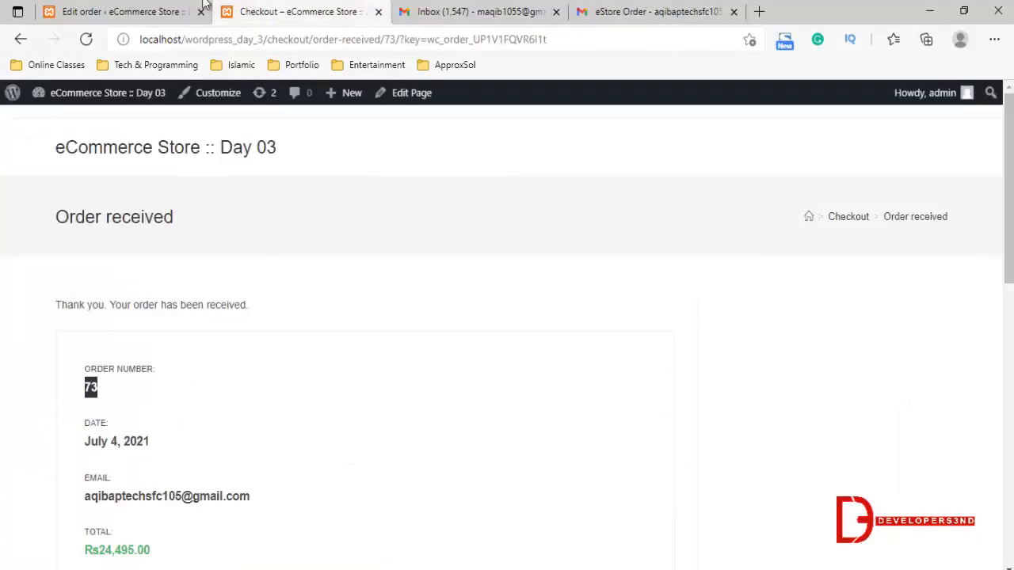
{"action": "left_click", "coordinate": [115, 9]}
{"action": "mouse_move", "coordinate": [100, 198]}
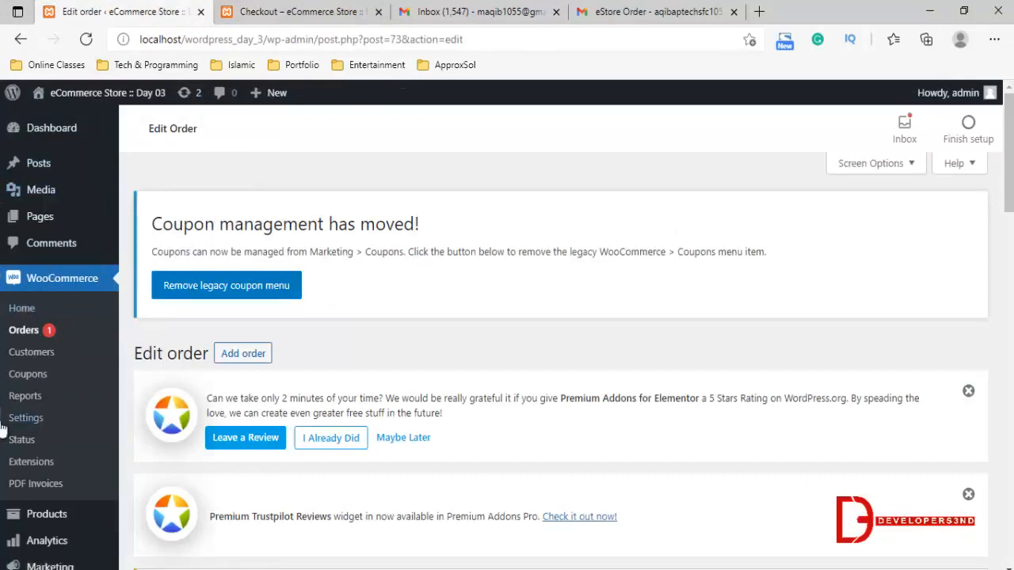
{"action": "left_click", "coordinate": [54, 313]}
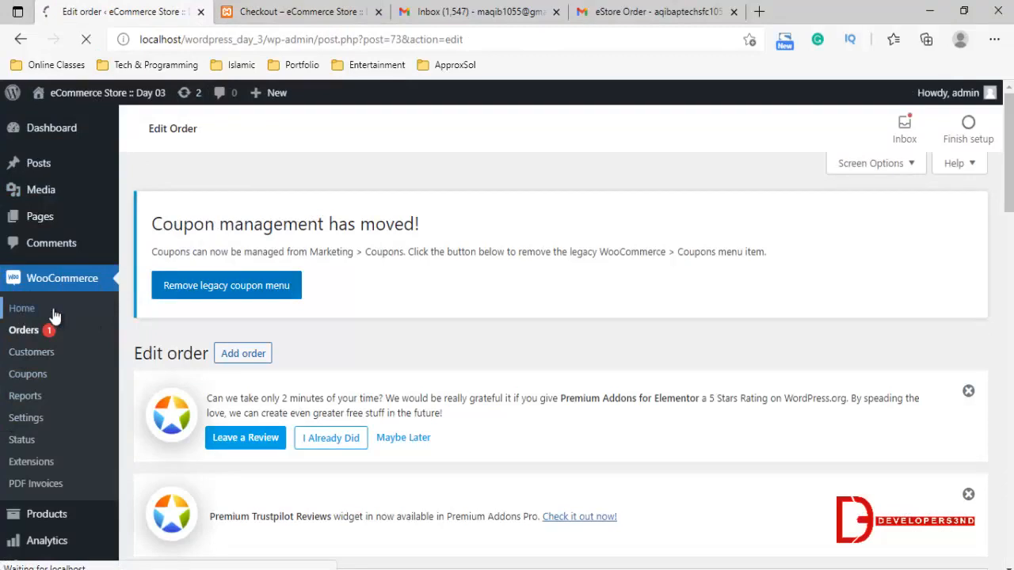
{"action": "scroll", "coordinate": [84, 329], "scroll_direction": "down", "scroll_amount": 1}
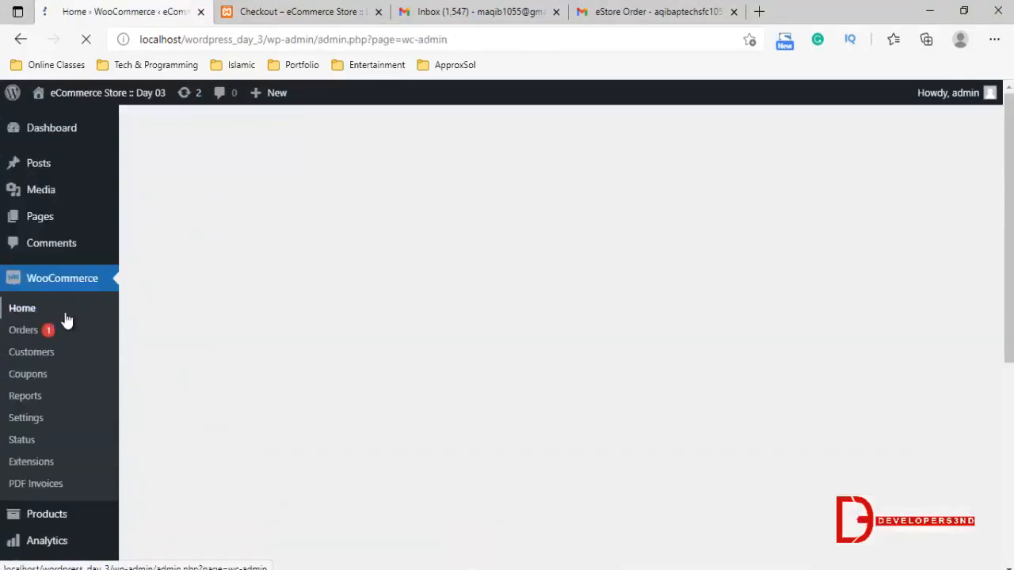
{"action": "scroll", "coordinate": [76, 337], "scroll_direction": "down", "scroll_amount": 2}
{"action": "scroll", "coordinate": [52, 340], "scroll_direction": "down", "scroll_amount": 2}
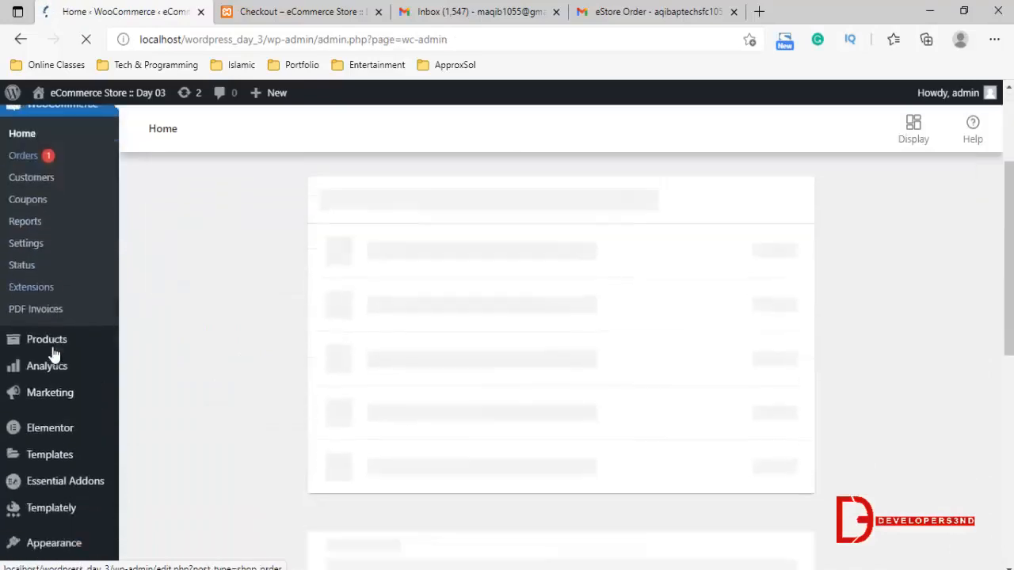
Open the Analytics Overview report and look through its performance figures, charts and leaderboards
{"action": "mouse_move", "coordinate": [69, 320]}
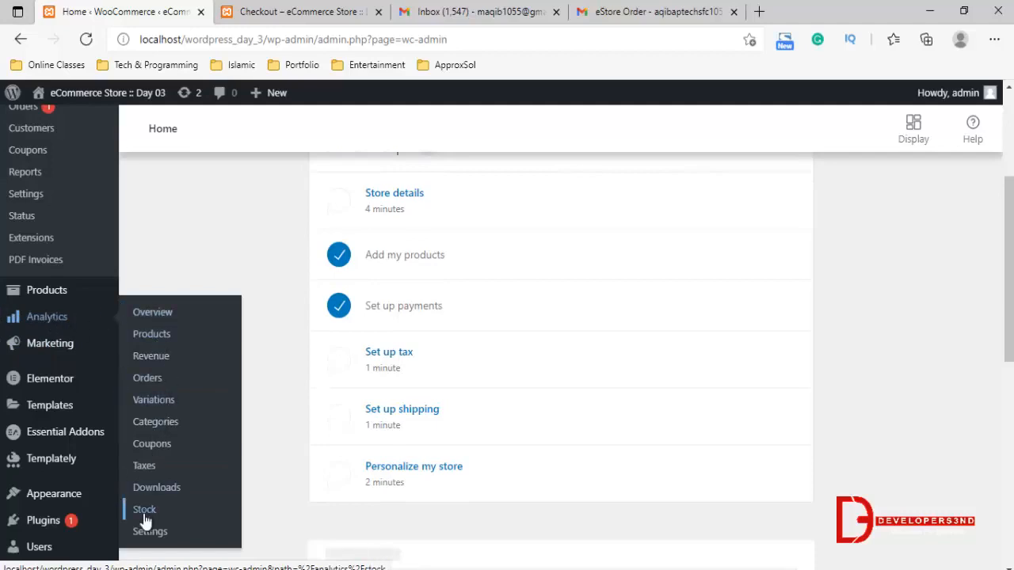
{"action": "left_click", "coordinate": [159, 312]}
{"action": "scroll", "coordinate": [476, 297], "scroll_direction": "down", "scroll_amount": 3}
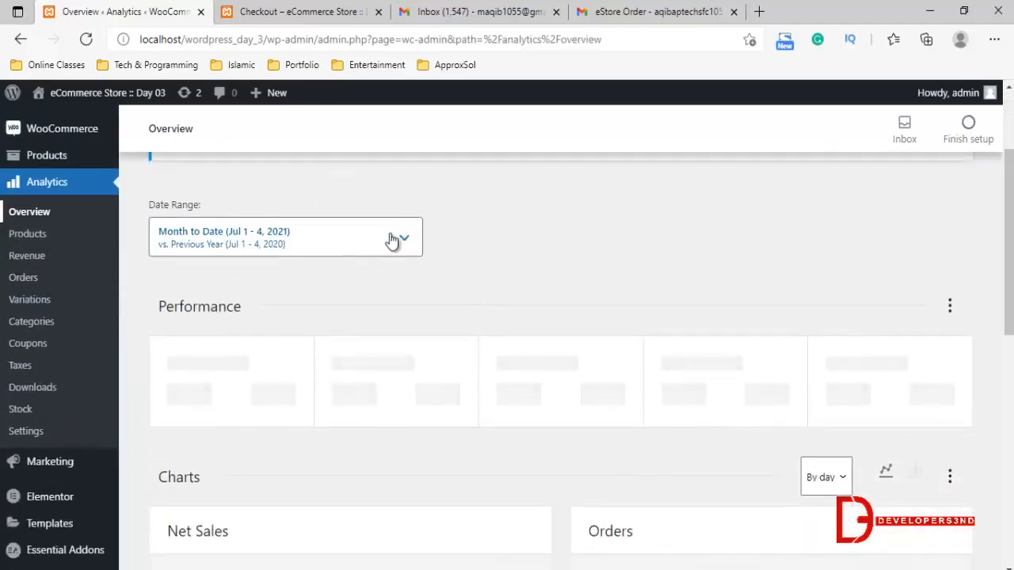
{"action": "scroll", "coordinate": [533, 272], "scroll_direction": "down", "scroll_amount": 6}
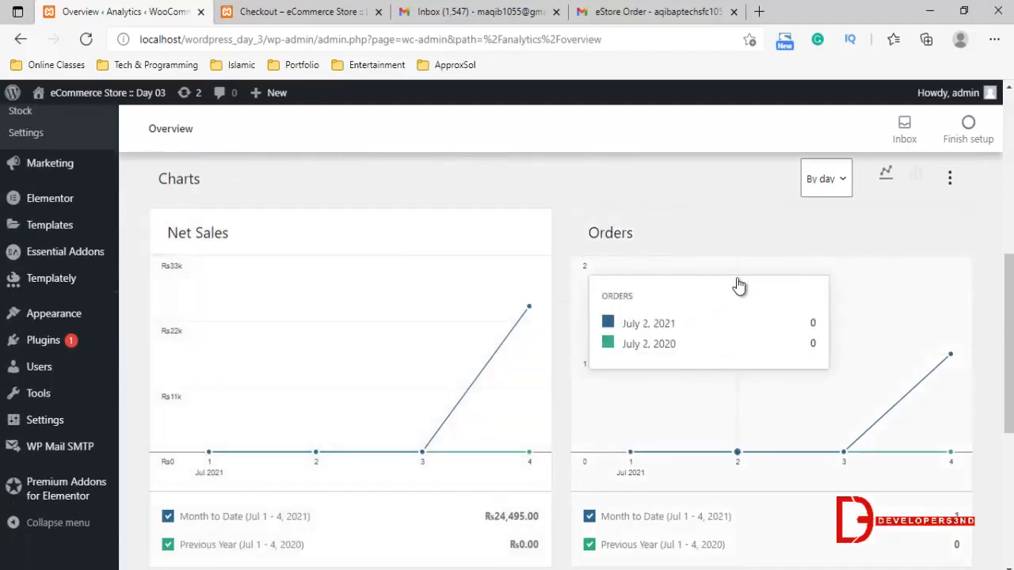
{"action": "scroll", "coordinate": [723, 291], "scroll_direction": "down", "scroll_amount": 3}
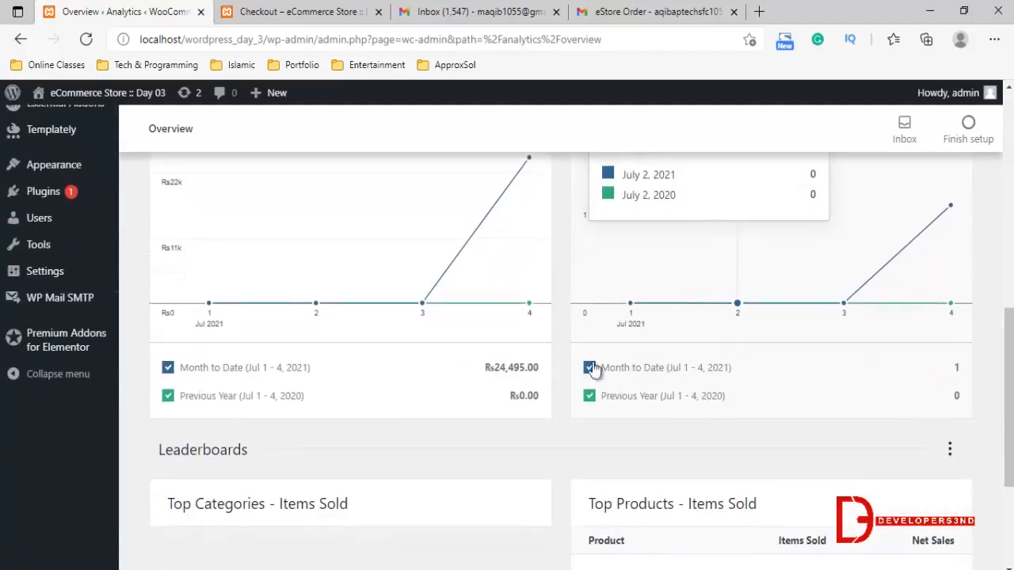
{"action": "scroll", "coordinate": [526, 399], "scroll_direction": "down", "scroll_amount": 3}
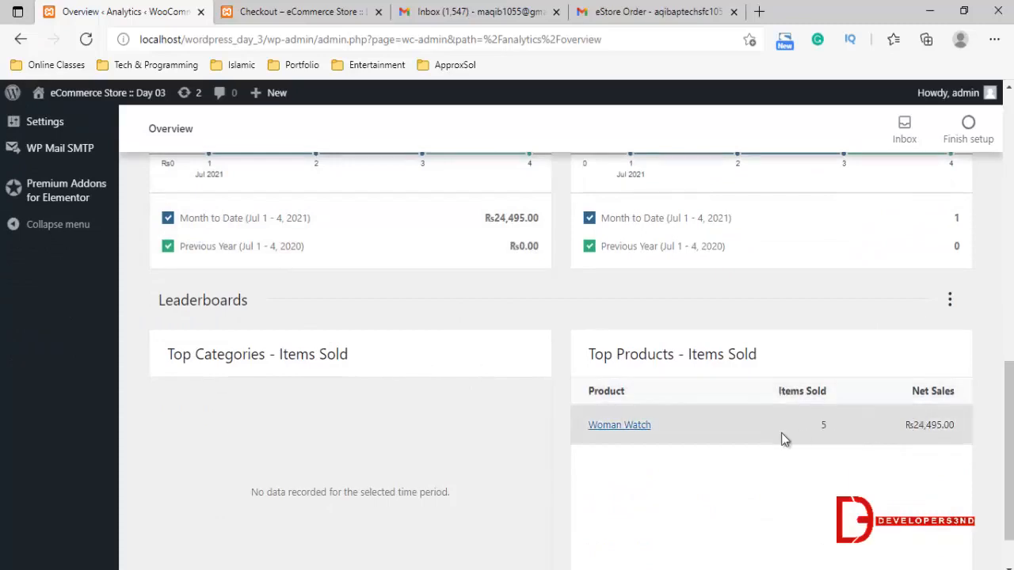
Compare the Net Sales and Orders charts with the Top Products leaderboard, and view the date range presets without changing the range
{"action": "scroll", "coordinate": [797, 421], "scroll_direction": "up", "scroll_amount": 5}
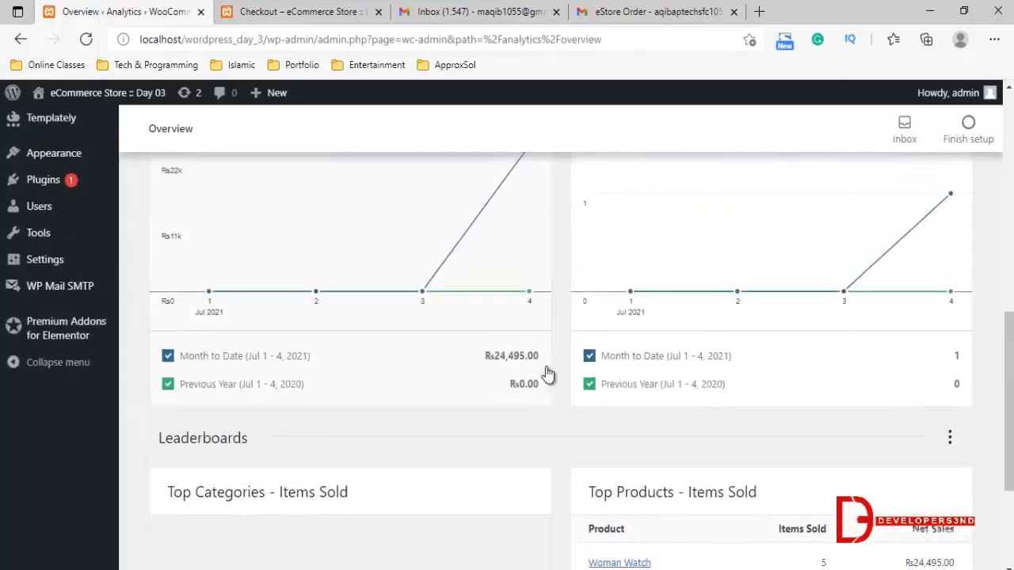
{"action": "scroll", "coordinate": [457, 303], "scroll_direction": "up", "scroll_amount": 6}
{"action": "scroll", "coordinate": [769, 430], "scroll_direction": "down", "scroll_amount": 10}
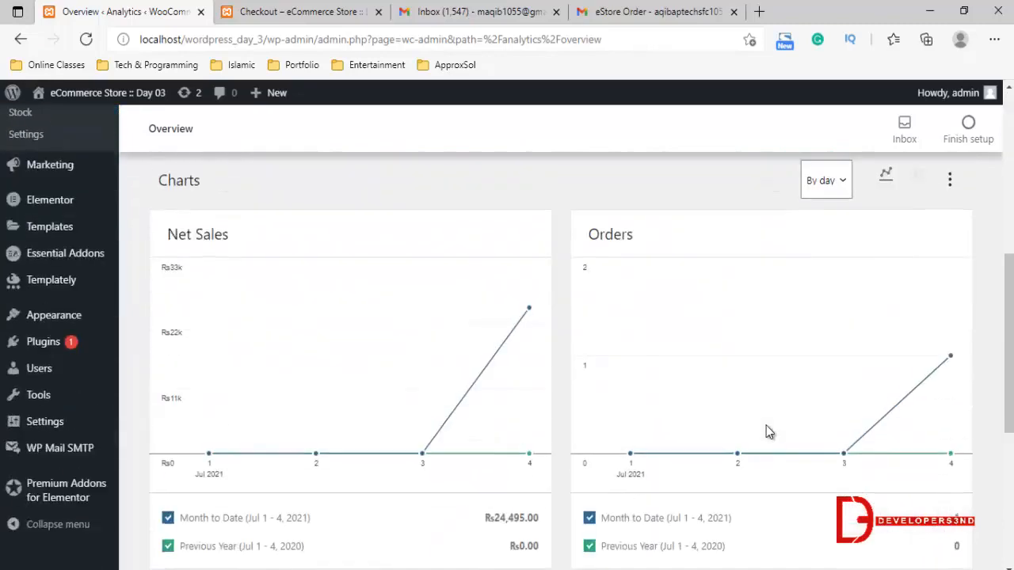
{"action": "scroll", "coordinate": [685, 436], "scroll_direction": "down", "scroll_amount": 1}
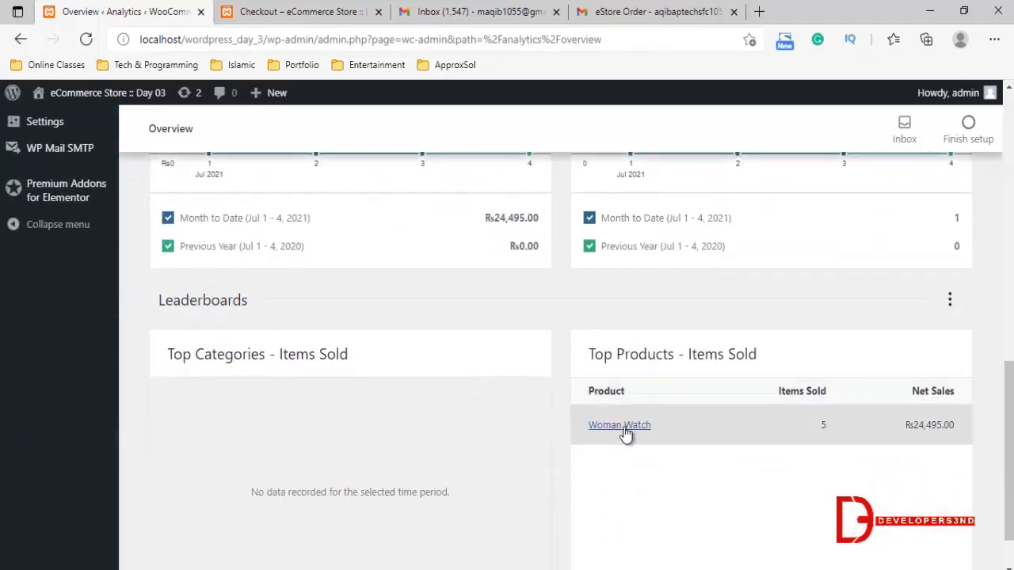
{"action": "scroll", "coordinate": [449, 344], "scroll_direction": "up", "scroll_amount": 8}
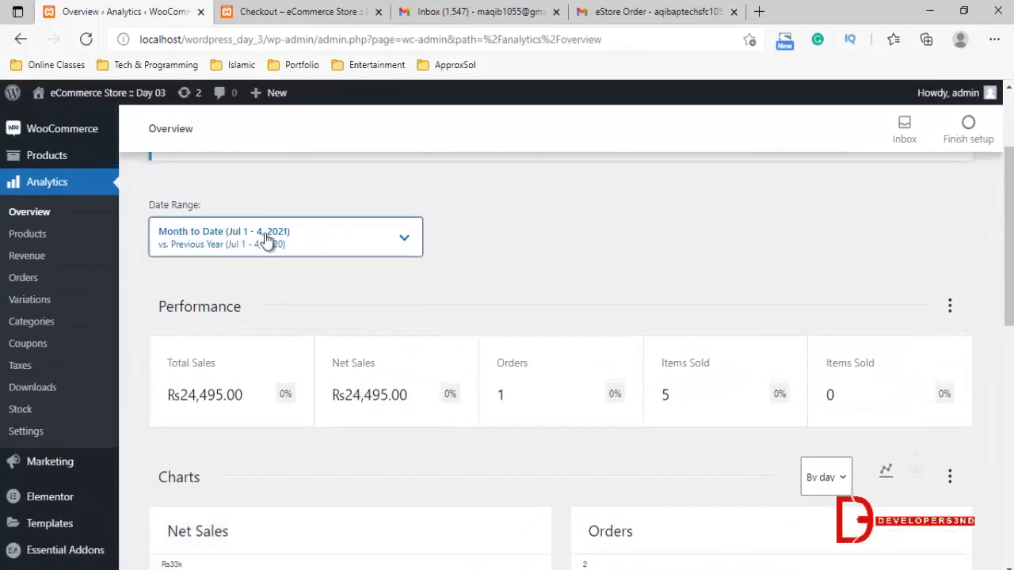
{"action": "left_click", "coordinate": [267, 241]}
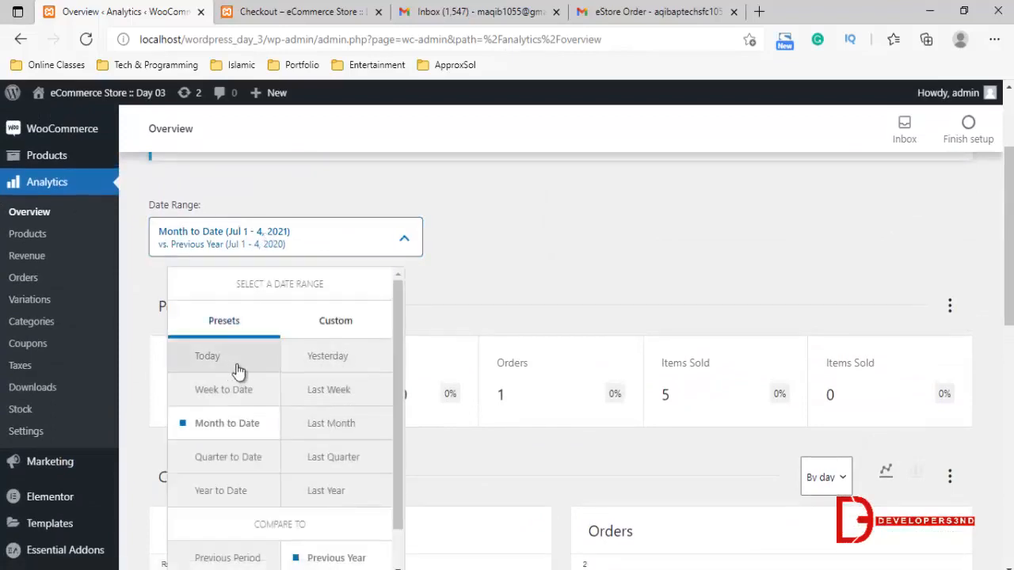
{"action": "left_click", "coordinate": [606, 276]}
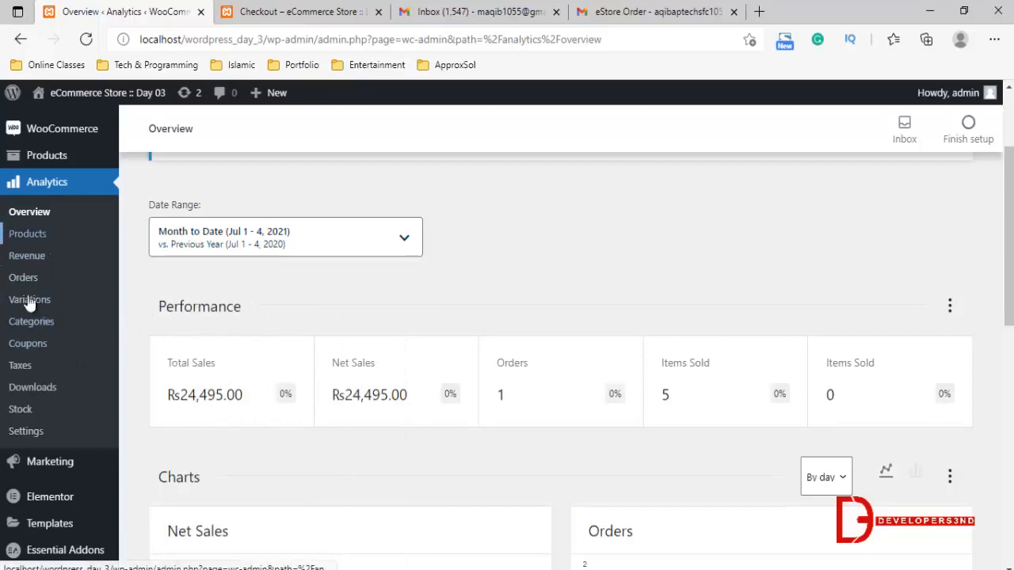
Open the Downloads analytics report, look through its chart and view the Show filter options without changing them
{"action": "left_click", "coordinate": [24, 388]}
{"action": "scroll", "coordinate": [414, 410], "scroll_direction": "down", "scroll_amount": 2}
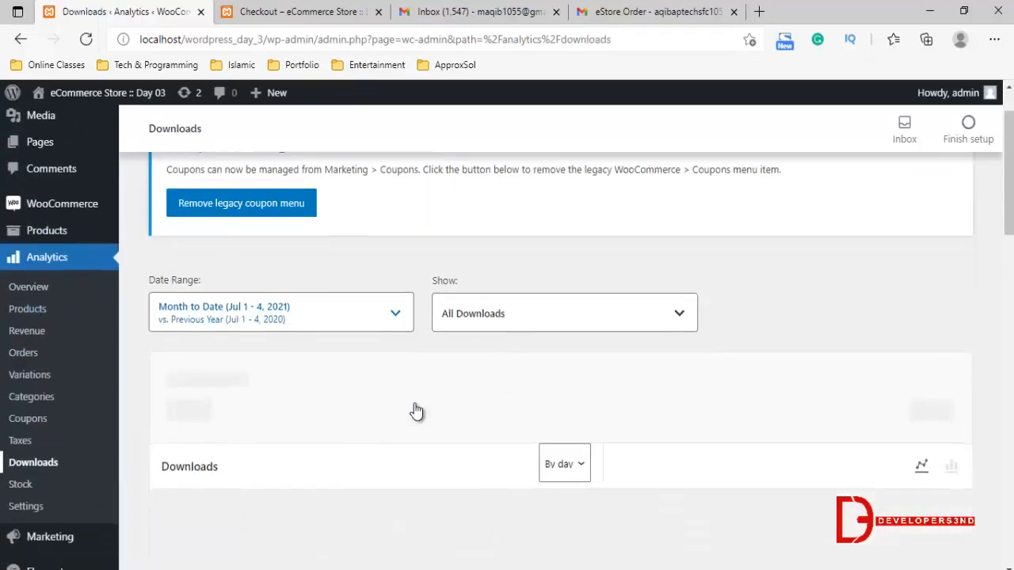
{"action": "scroll", "coordinate": [348, 404], "scroll_direction": "down", "scroll_amount": 2}
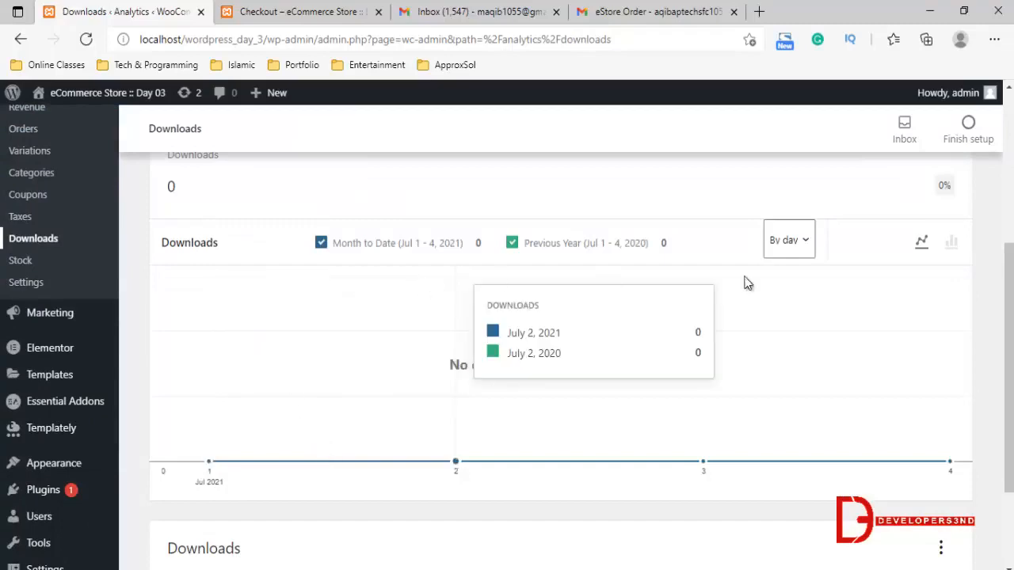
{"action": "scroll", "coordinate": [599, 446], "scroll_direction": "down", "scroll_amount": 2}
{"action": "scroll", "coordinate": [597, 443], "scroll_direction": "up", "scroll_amount": 5}
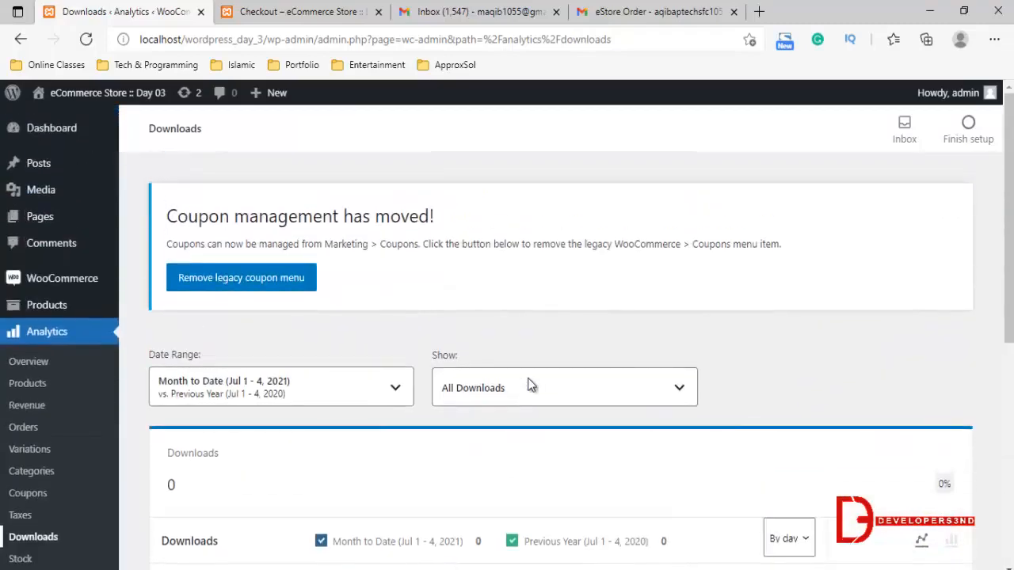
{"action": "left_click", "coordinate": [497, 400]}
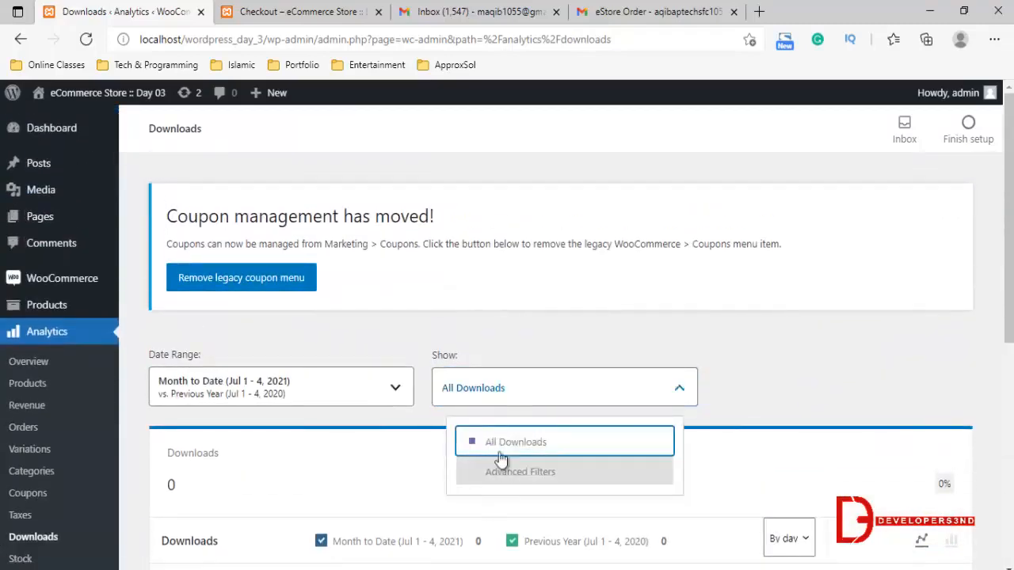
{"action": "left_click", "coordinate": [477, 333]}
{"action": "scroll", "coordinate": [9, 392], "scroll_direction": "down", "scroll_amount": 1}
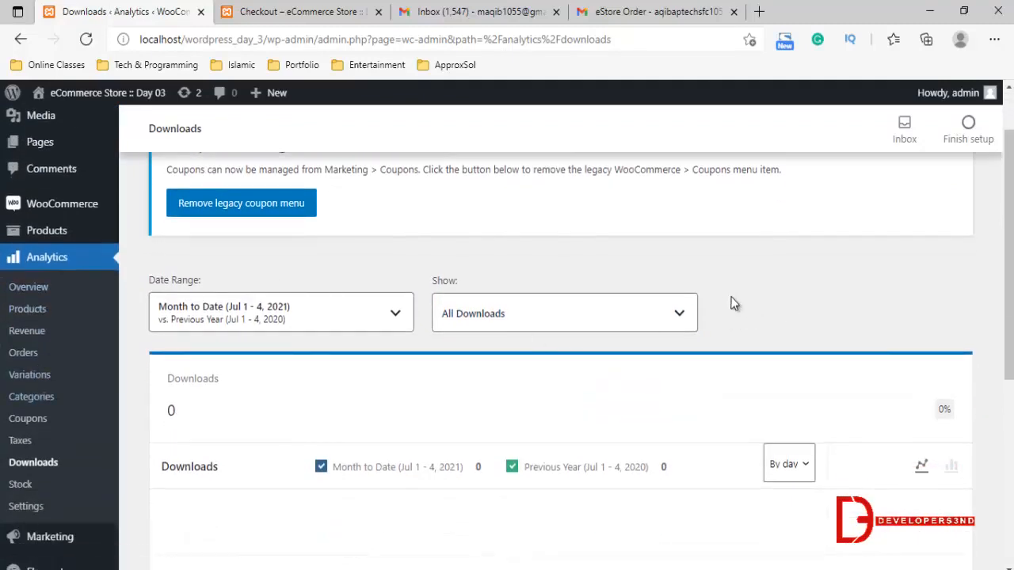
Open the Coupons analytics report, look through its chart and coupon table, and view the date range presets without changing the range
{"action": "left_click", "coordinate": [35, 419]}
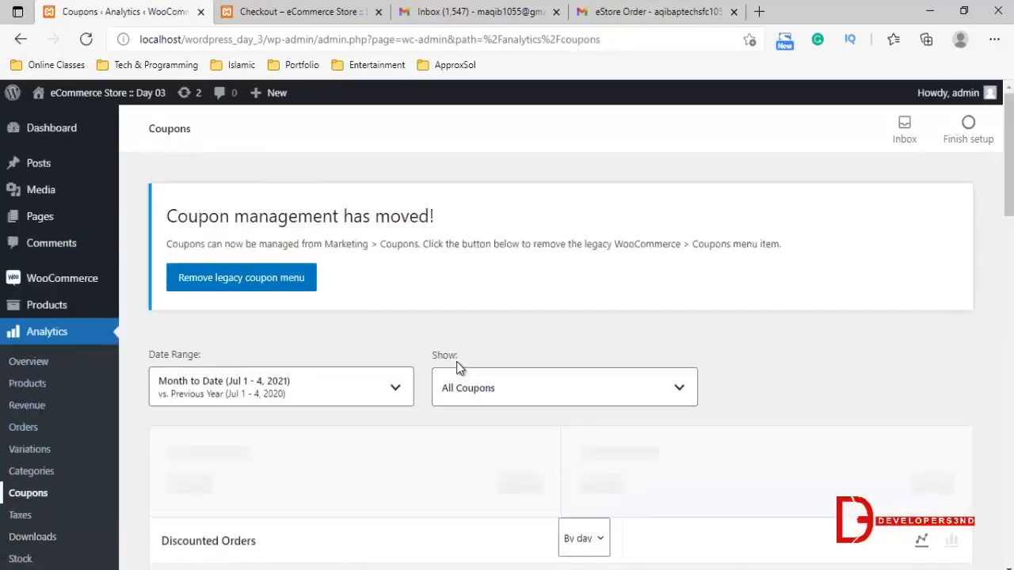
{"action": "scroll", "coordinate": [457, 366], "scroll_direction": "down", "scroll_amount": 1}
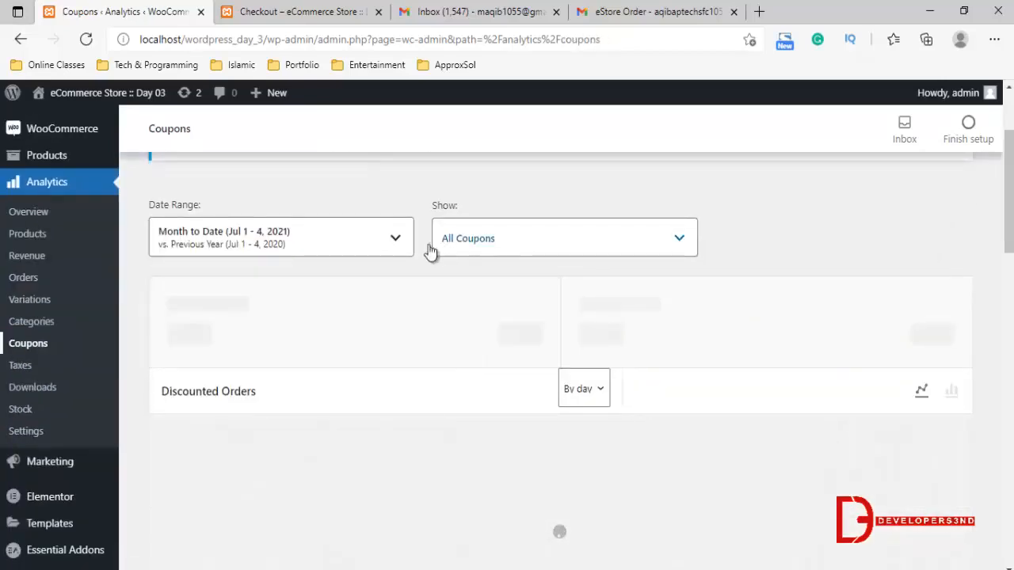
{"action": "scroll", "coordinate": [449, 328], "scroll_direction": "down", "scroll_amount": 4}
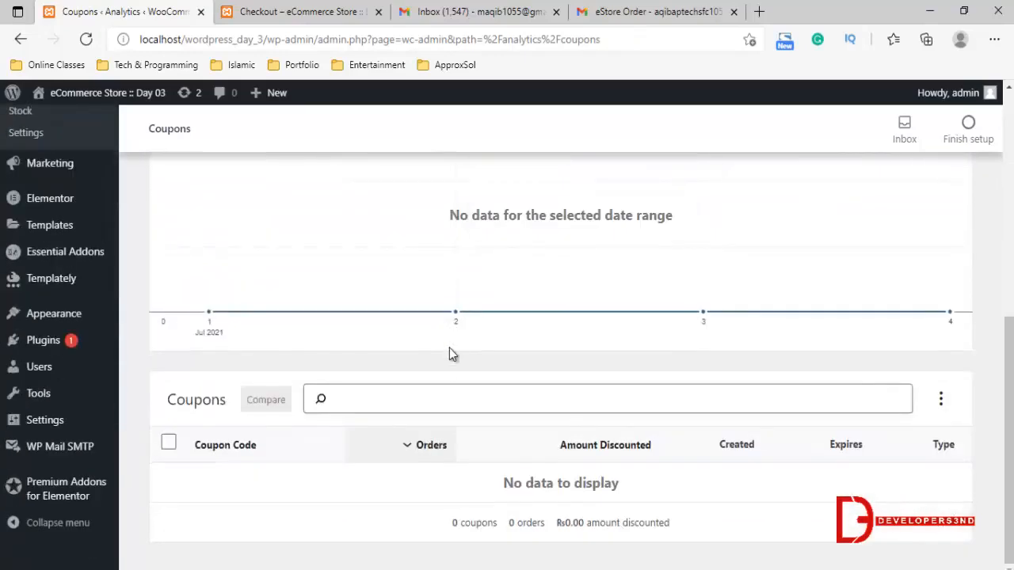
{"action": "scroll", "coordinate": [463, 431], "scroll_direction": "up", "scroll_amount": 4}
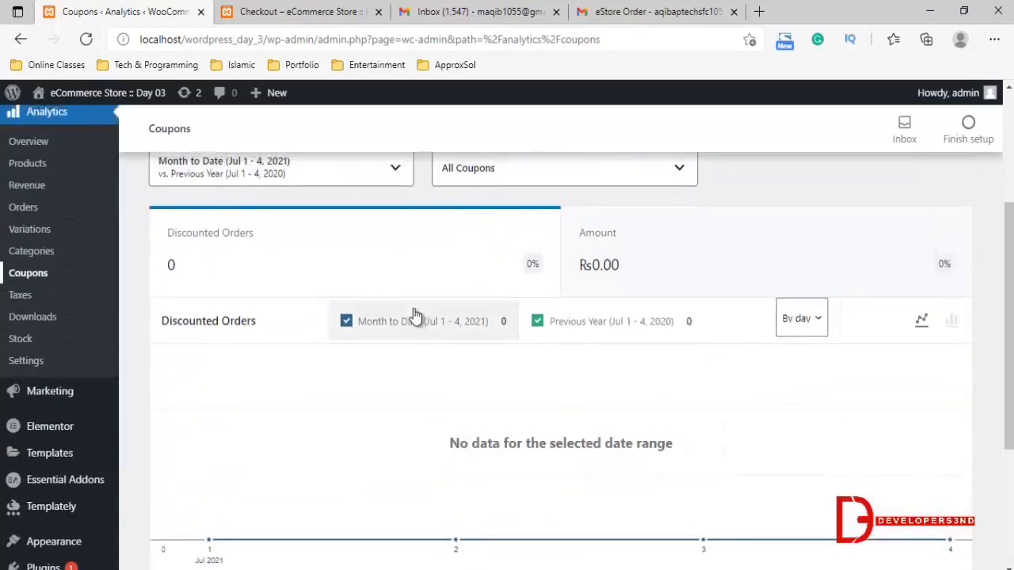
{"action": "left_click", "coordinate": [349, 249]}
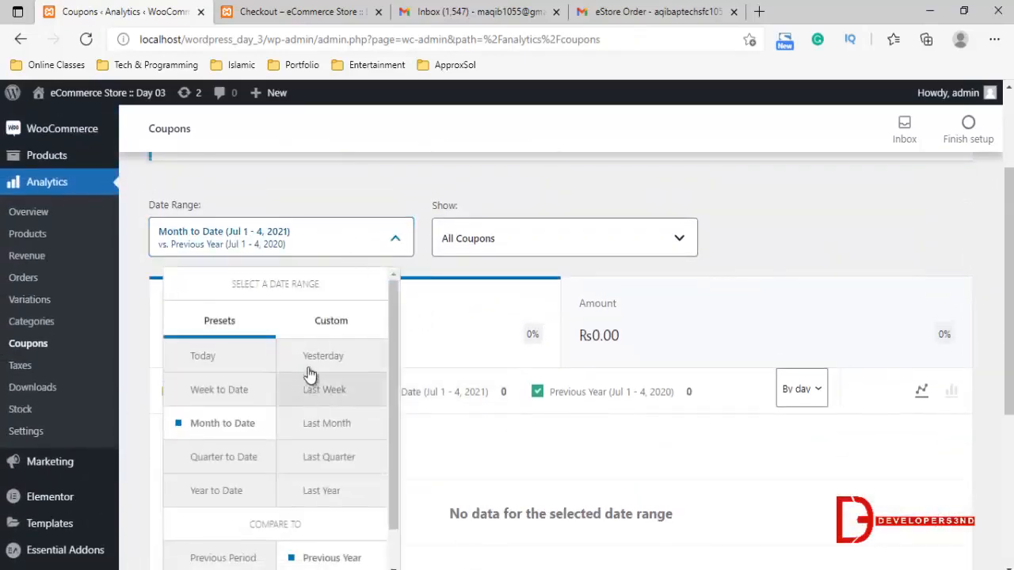
Open the Stock analytics report and filter its products by Out of Stock, followed by Low Stock
{"action": "scroll", "coordinate": [28, 443], "scroll_direction": "up", "scroll_amount": 1}
{"action": "left_click", "coordinate": [20, 483]}
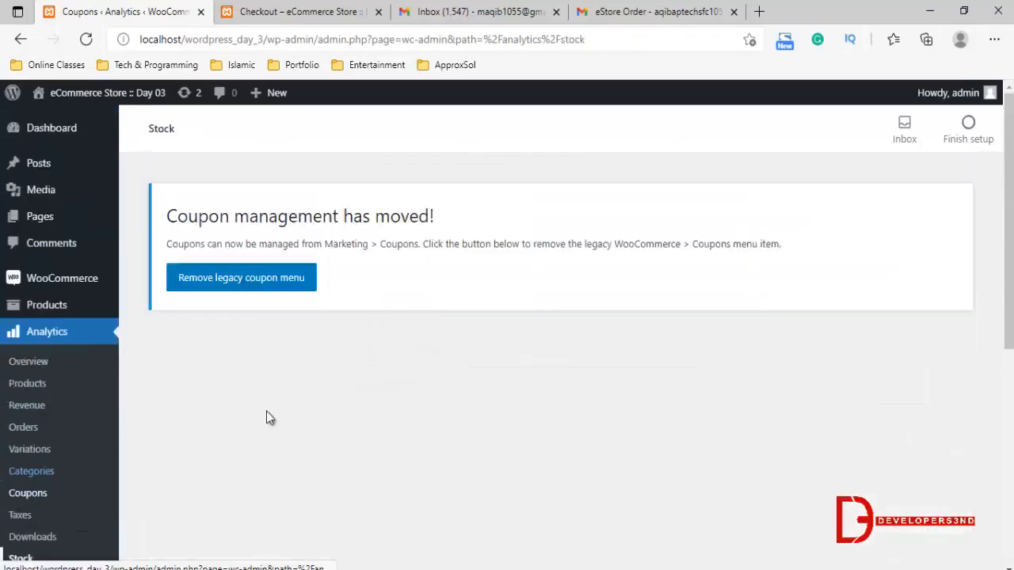
{"action": "scroll", "coordinate": [581, 252], "scroll_direction": "down", "scroll_amount": 2}
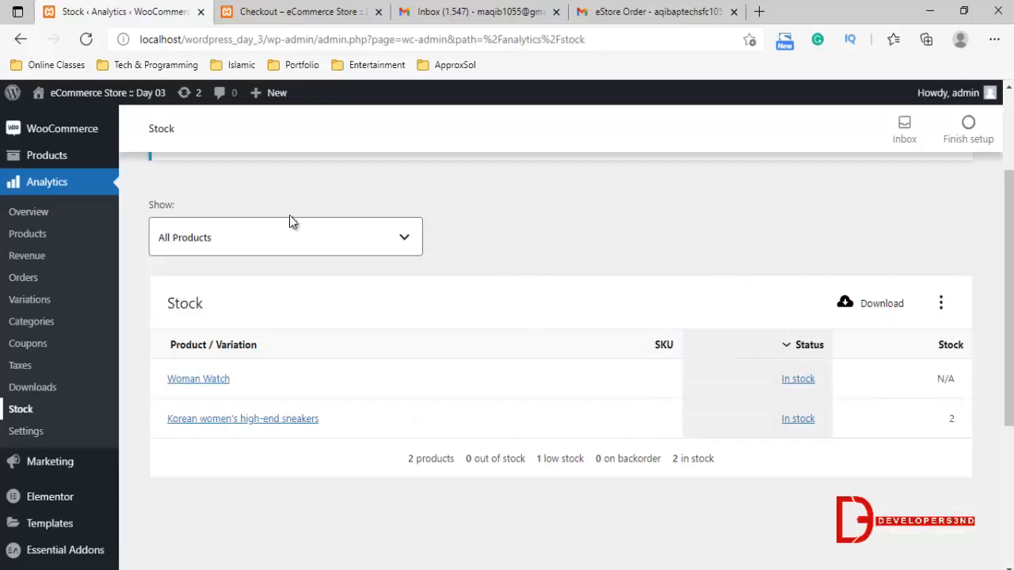
{"action": "left_click", "coordinate": [287, 236]}
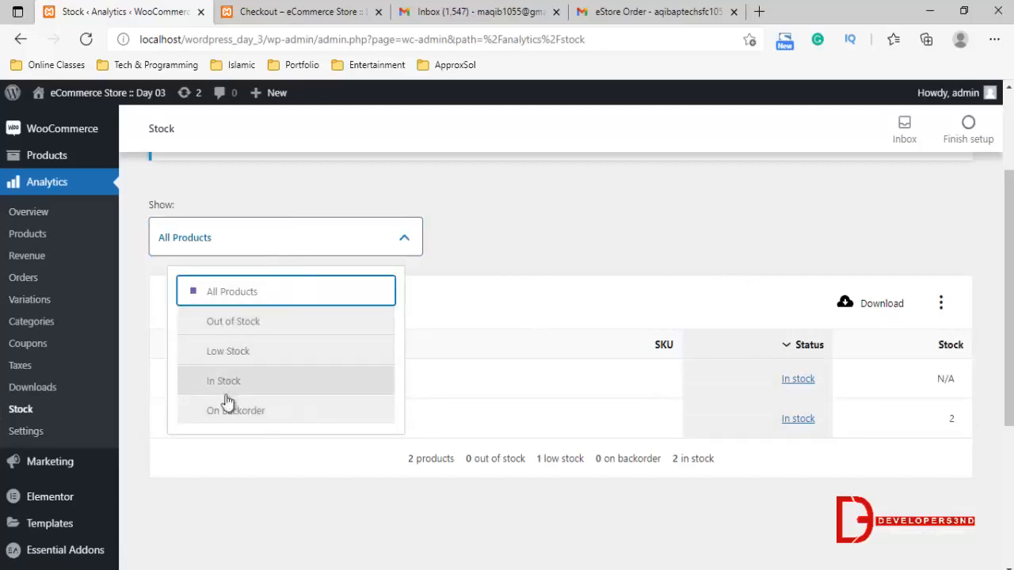
{"action": "left_click", "coordinate": [255, 323]}
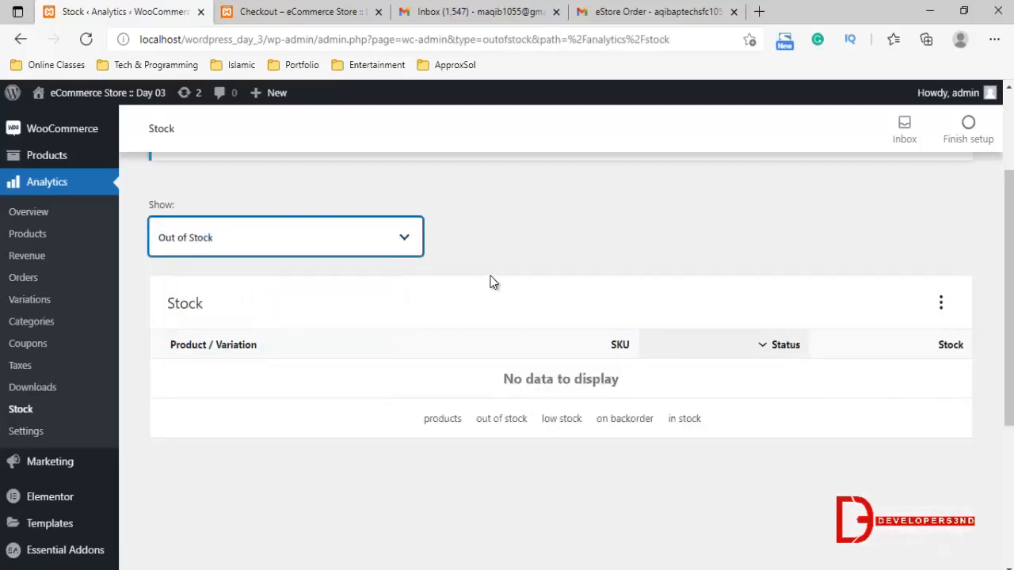
{"action": "left_click", "coordinate": [332, 236]}
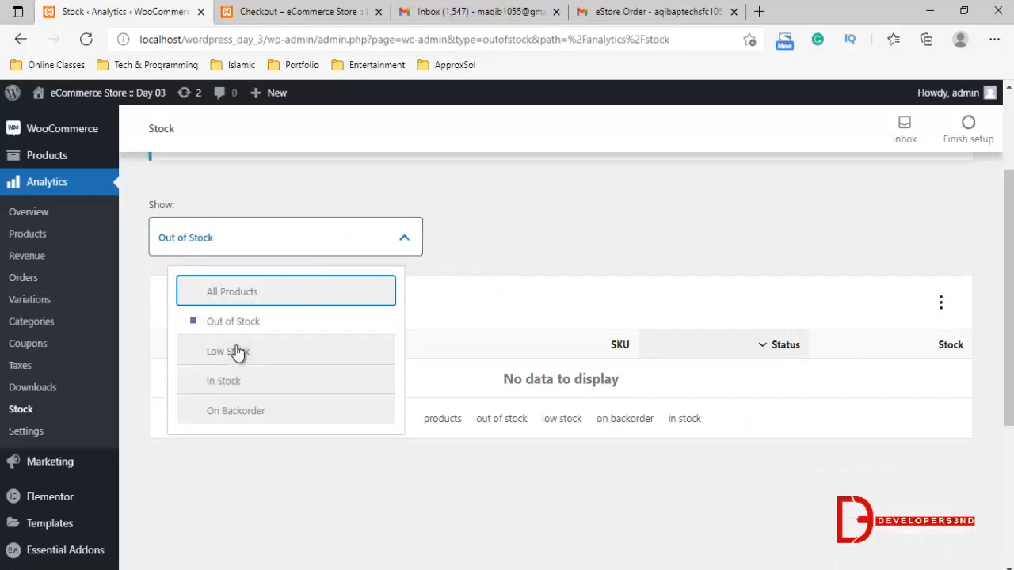
{"action": "left_click", "coordinate": [235, 350]}
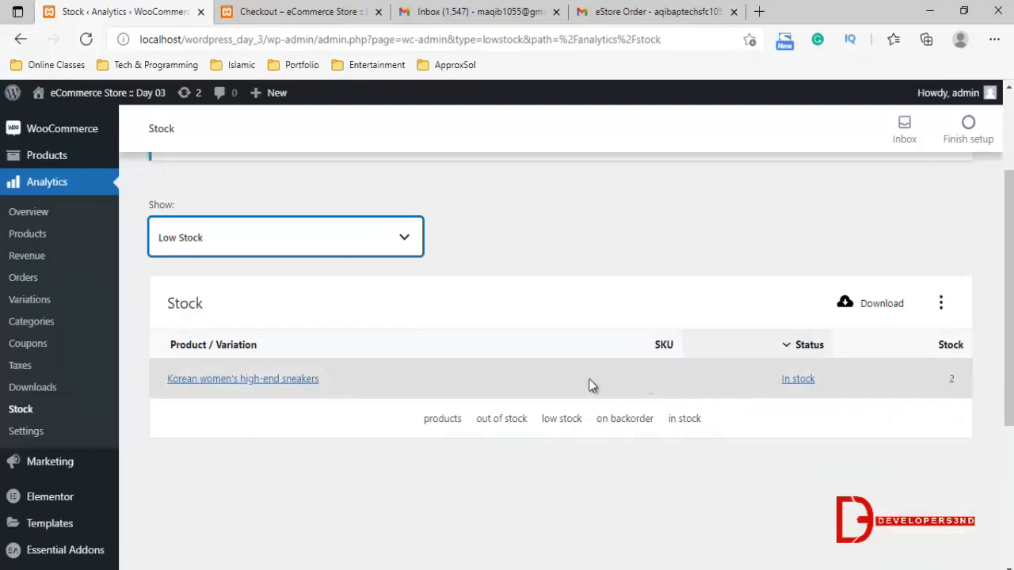
Reopen the Analytics Overview report, and open the list of all site pages to look through it
{"action": "left_click", "coordinate": [29, 212]}
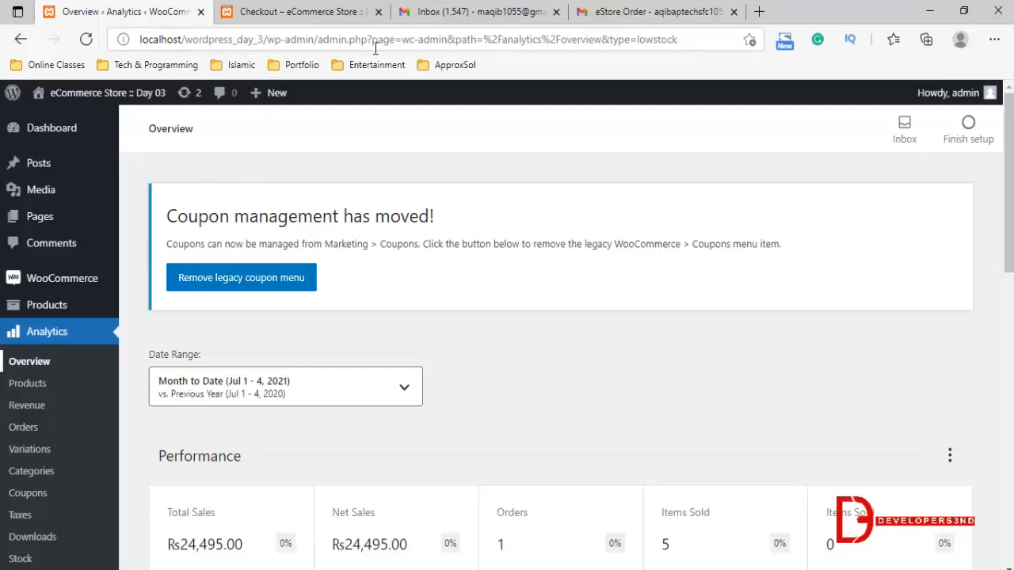
{"action": "left_click", "coordinate": [39, 216]}
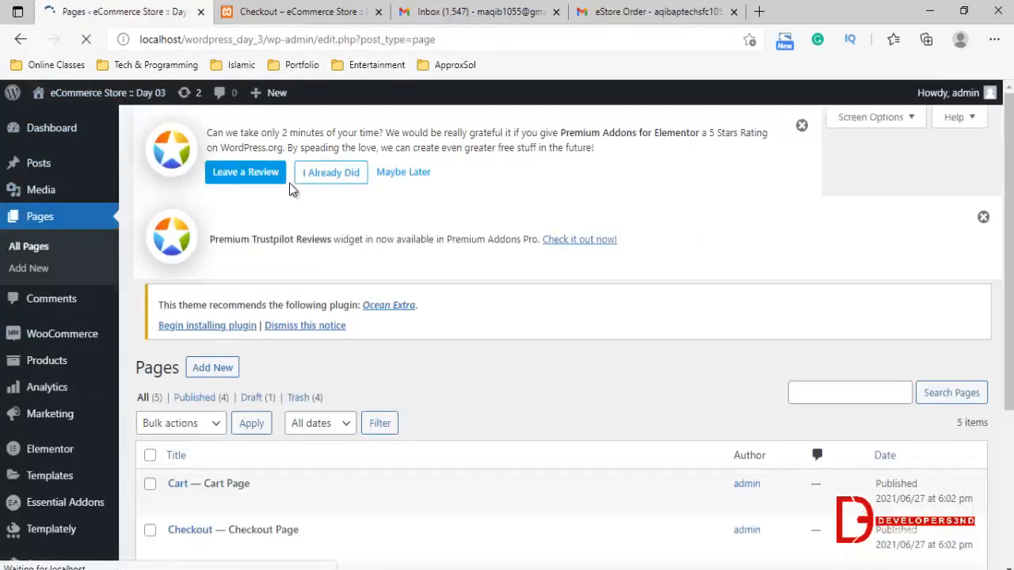
{"action": "scroll", "coordinate": [378, 261], "scroll_direction": "down", "scroll_amount": 4}
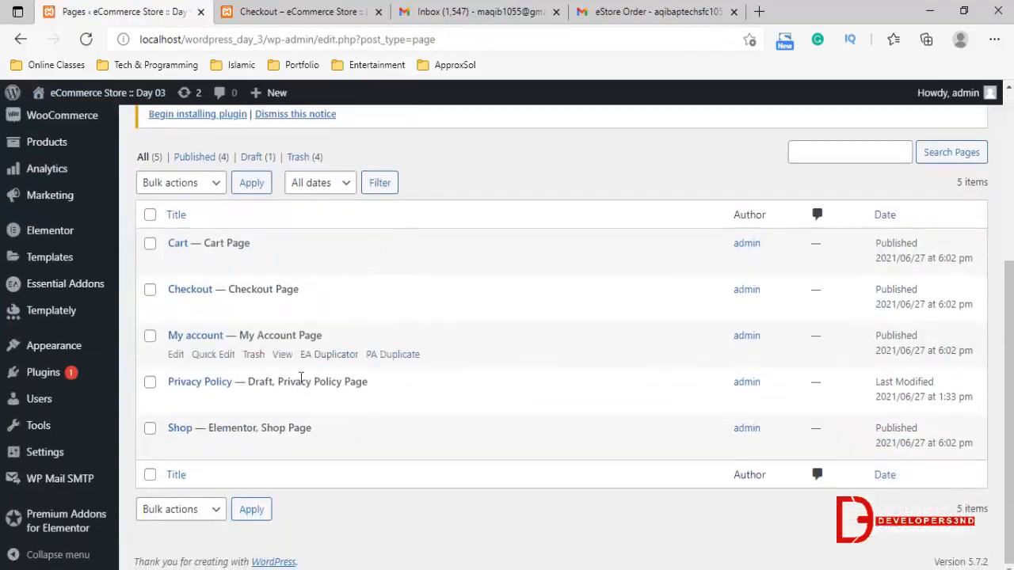
{"action": "scroll", "coordinate": [272, 226], "scroll_direction": "up", "scroll_amount": 4}
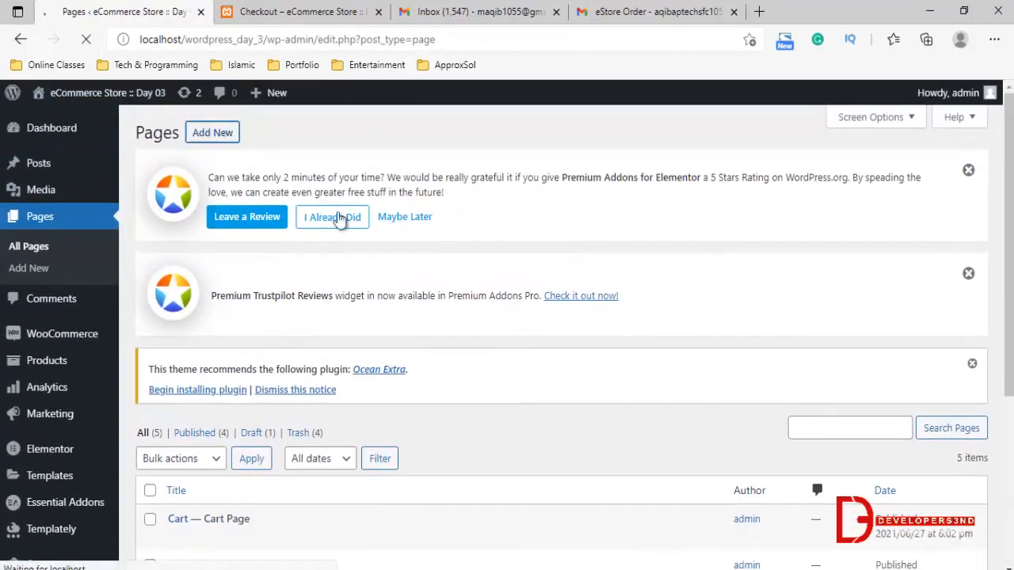
{"action": "left_click", "coordinate": [343, 222]}
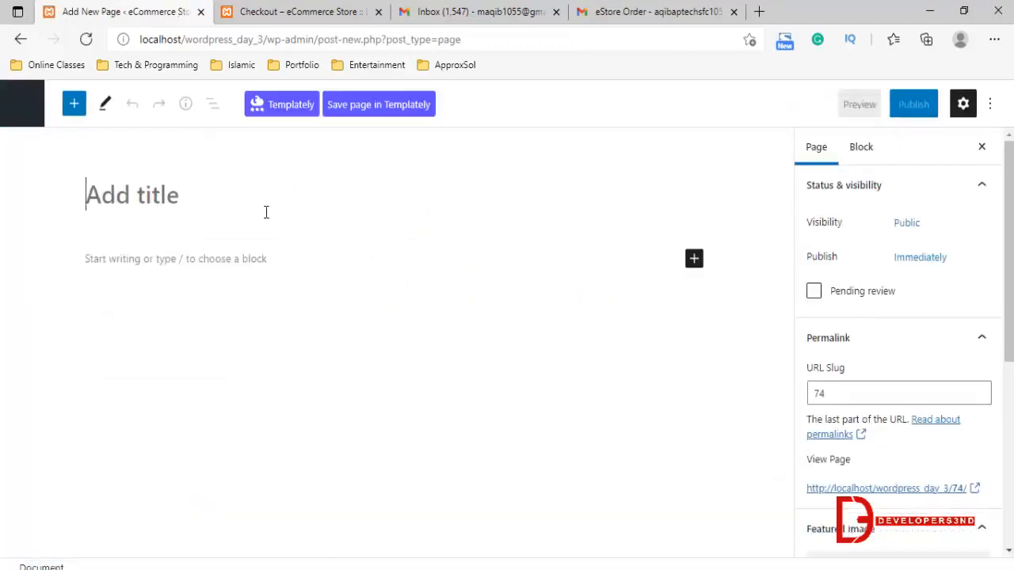
{"action": "type", "text": "My"}
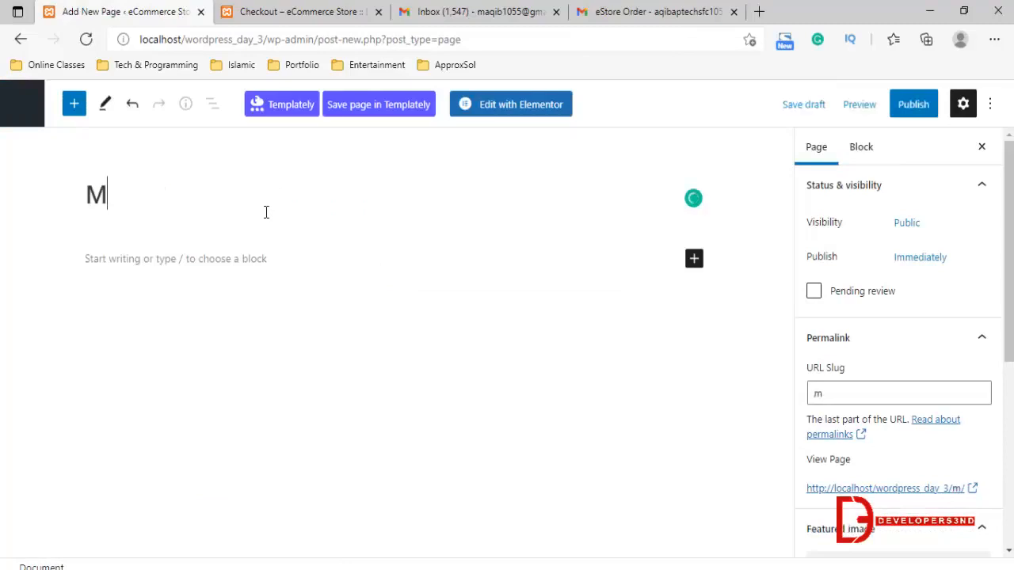
{"action": "key", "text": "BackSpace"}
{"action": "key", "text": "BackSpace"}
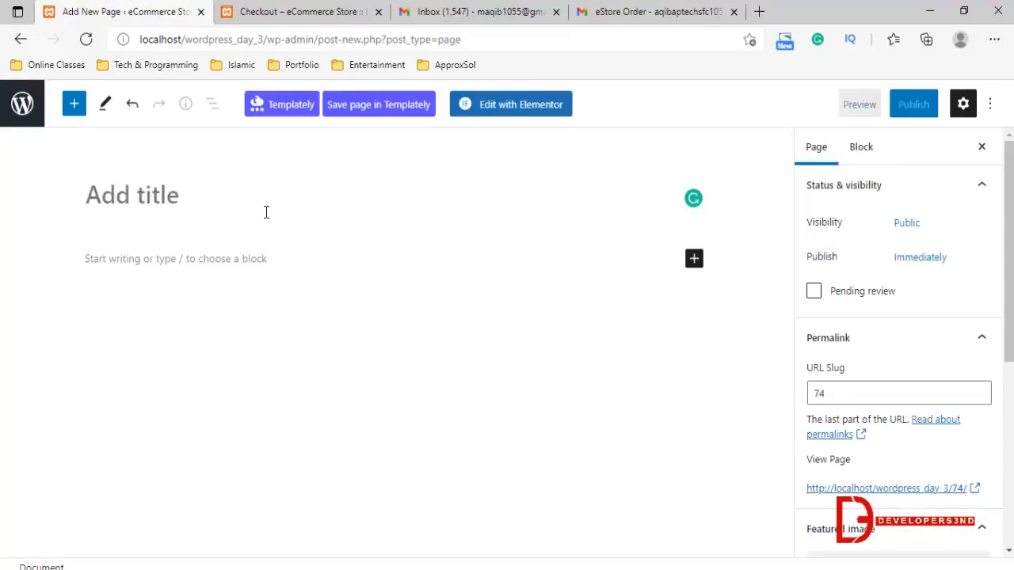
{"action": "left_click", "coordinate": [22, 104]}
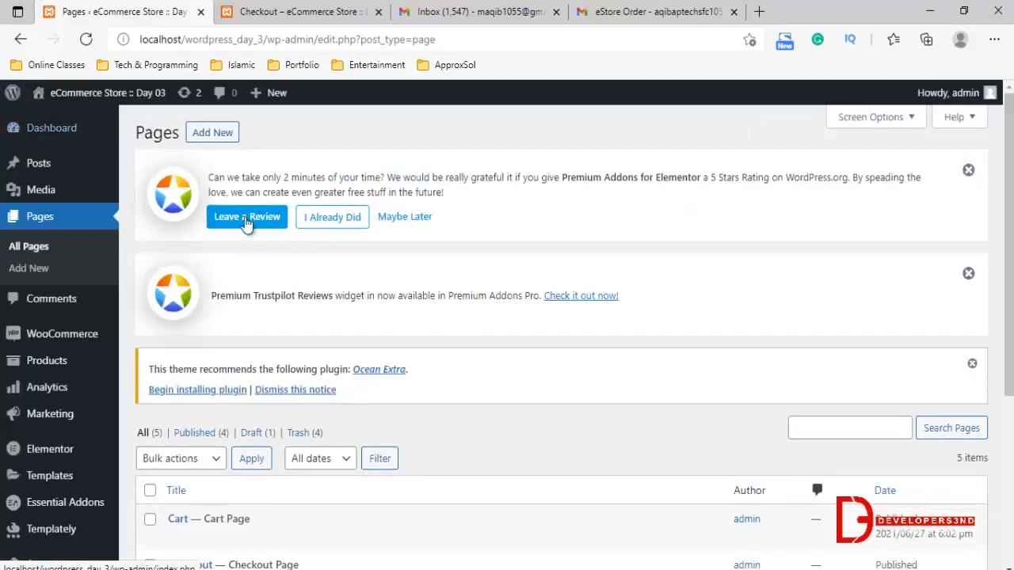
Check the existing pages in the list and add a new page titled Home
{"action": "scroll", "coordinate": [276, 425], "scroll_direction": "down", "scroll_amount": 3}
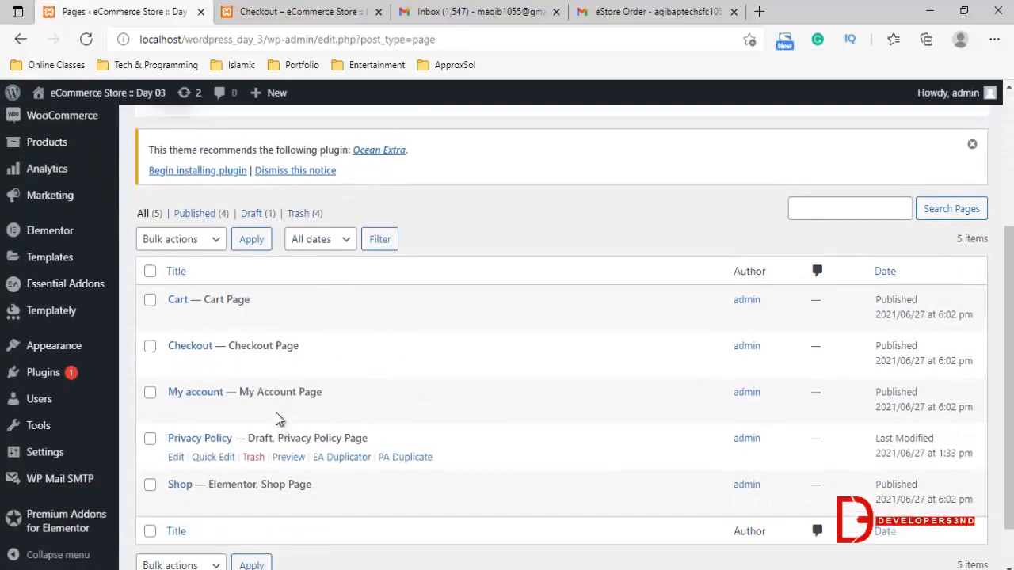
{"action": "scroll", "coordinate": [276, 420], "scroll_direction": "up", "scroll_amount": 3}
{"action": "left_click", "coordinate": [332, 217]}
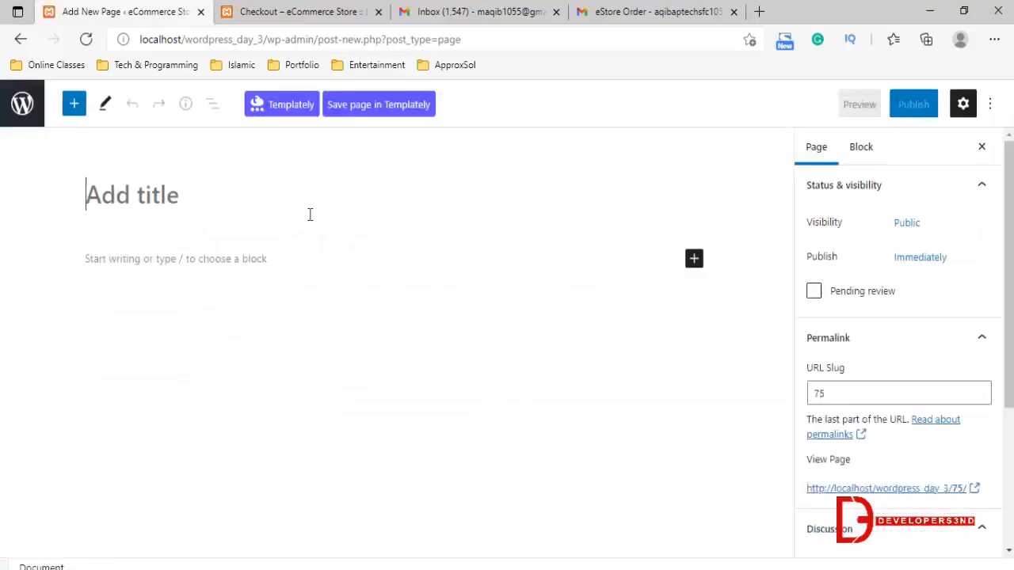
{"action": "left_click", "coordinate": [282, 206]}
{"action": "type", "text": "Home"}
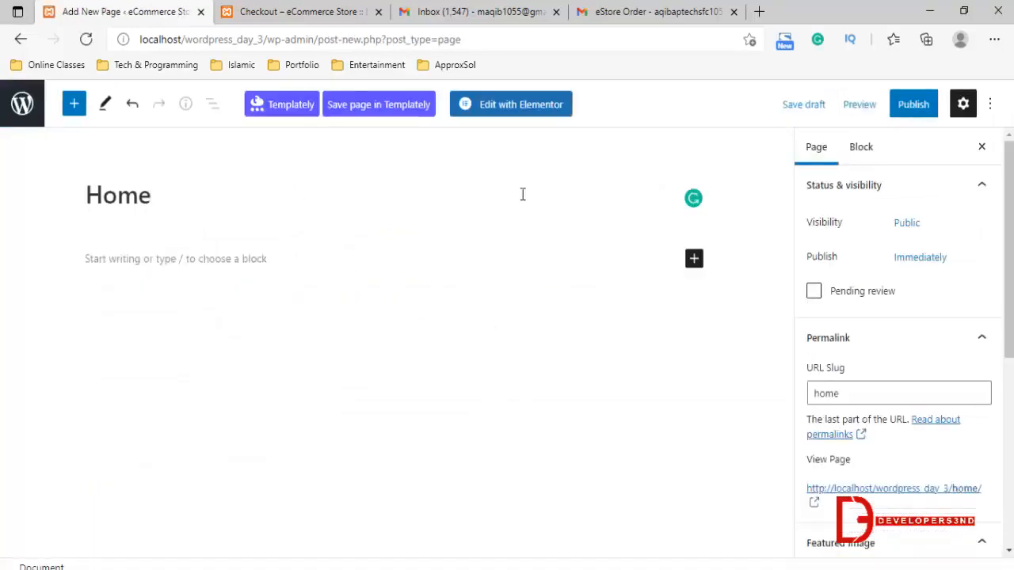
Set the Home page's template to Elementor Full Width and publish the page
{"action": "scroll", "coordinate": [934, 324], "scroll_direction": "down", "scroll_amount": 4}
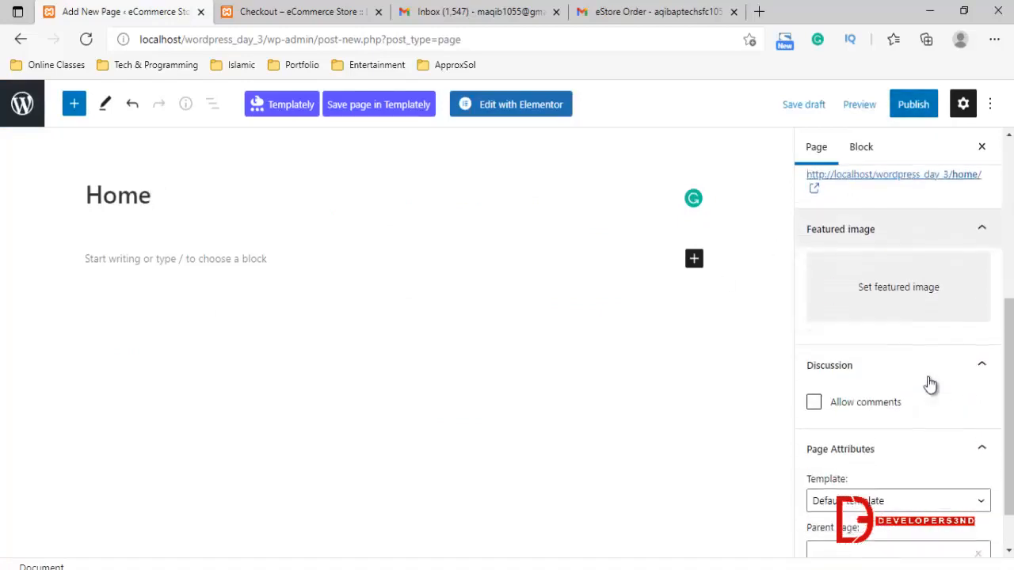
{"action": "scroll", "coordinate": [871, 458], "scroll_direction": "down", "scroll_amount": 1}
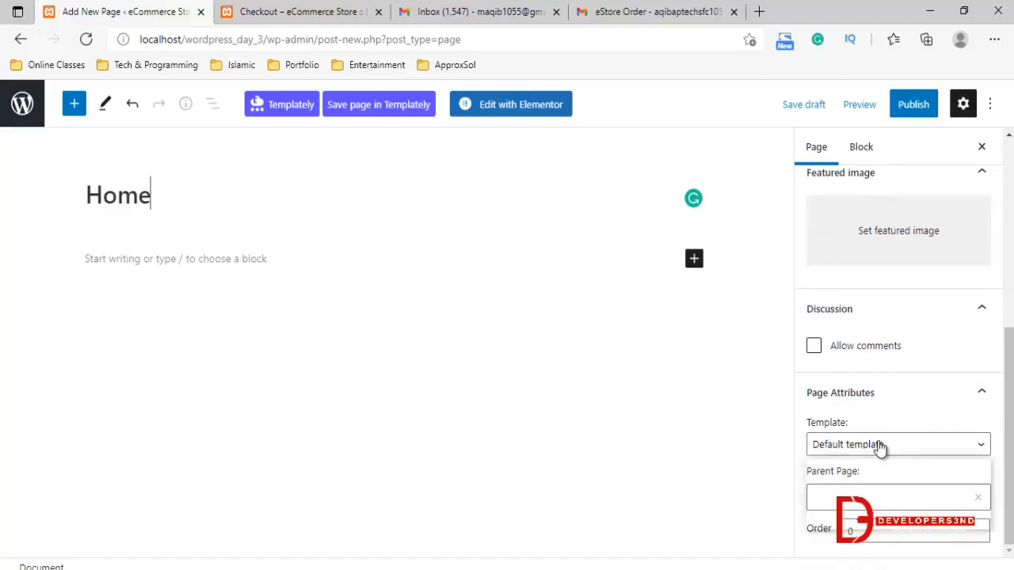
{"action": "left_click", "coordinate": [877, 445]}
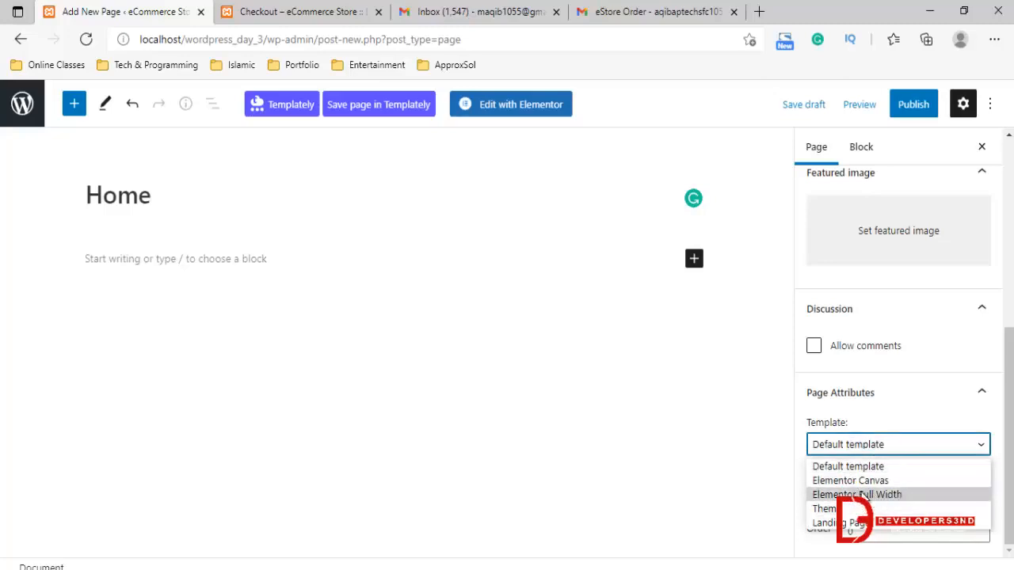
{"action": "left_click", "coordinate": [877, 497]}
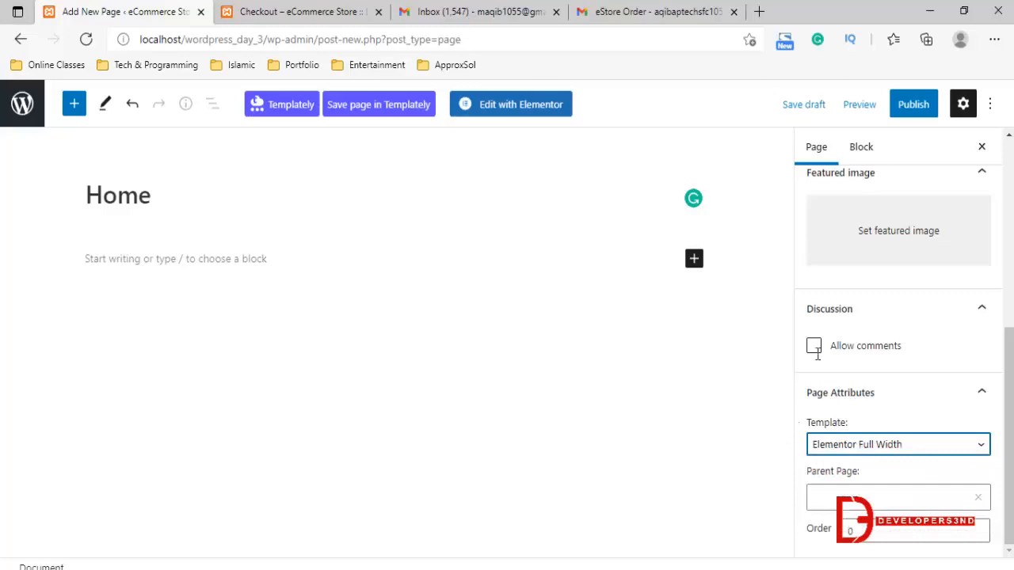
{"action": "left_click", "coordinate": [913, 109]}
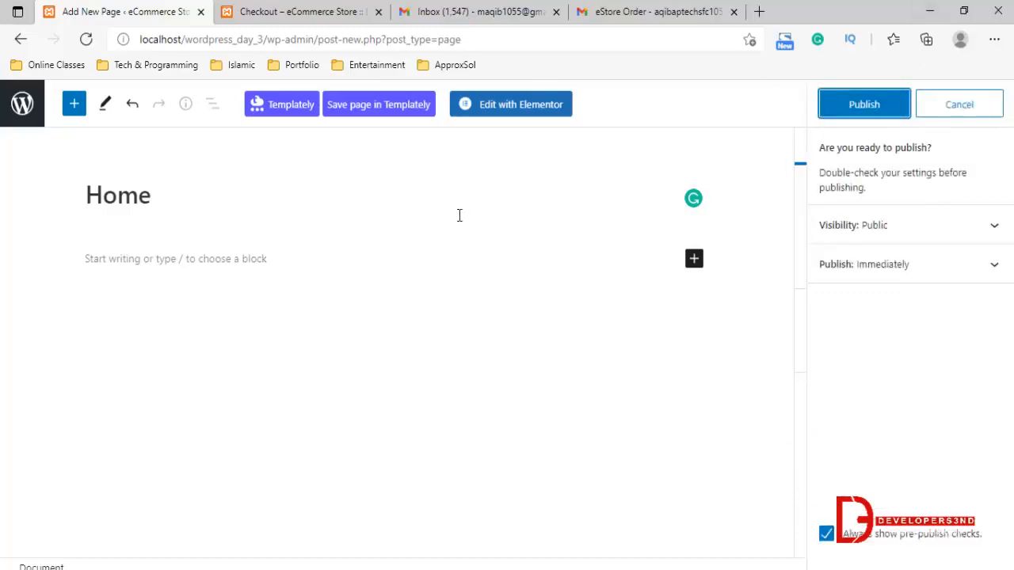
{"action": "left_click", "coordinate": [825, 113]}
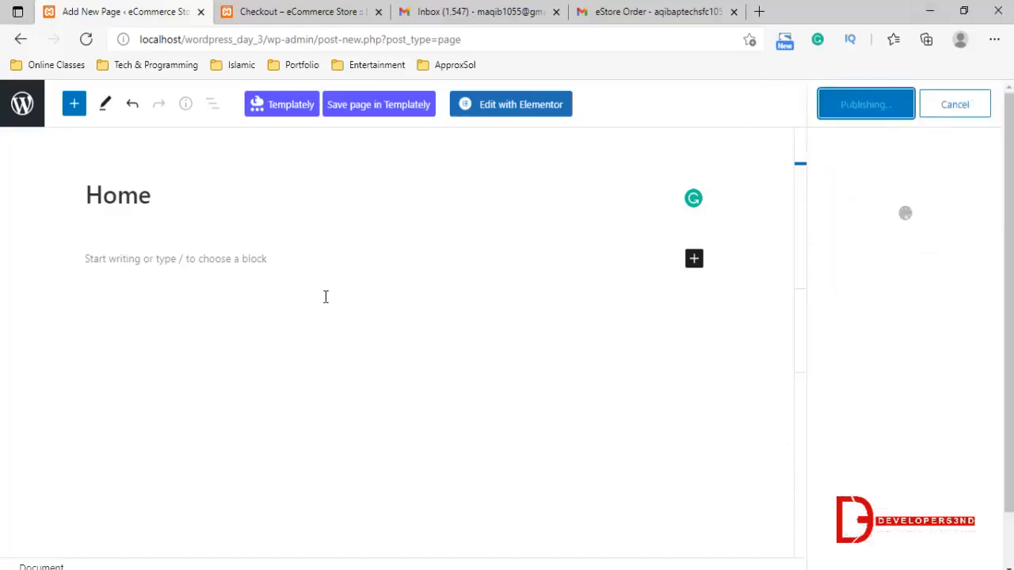
Return to the Pages list and check the site's front page at localhost/wordpress_day_3/ in the other browser tab
{"action": "left_click", "coordinate": [24, 111]}
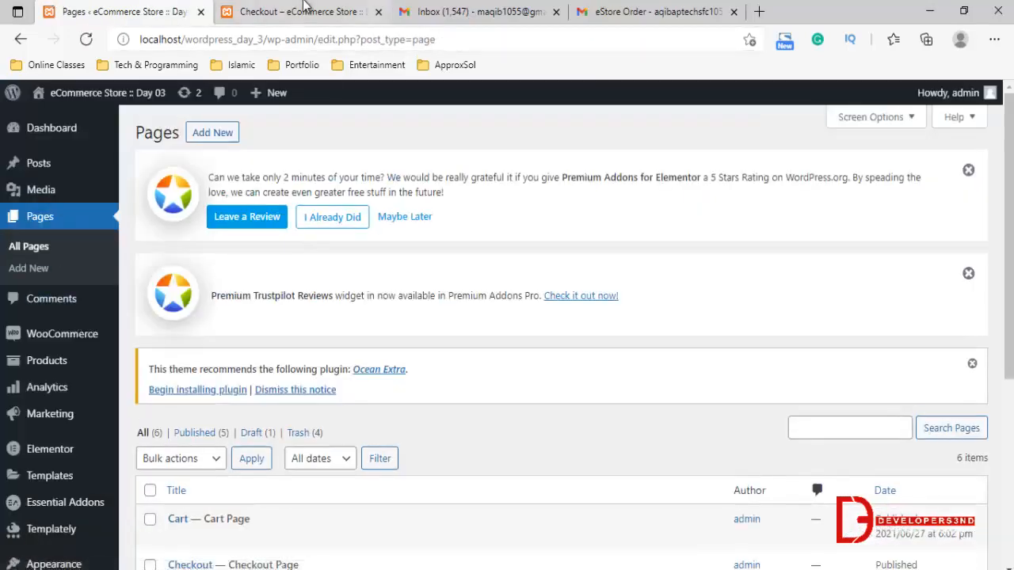
{"action": "left_click", "coordinate": [305, 8]}
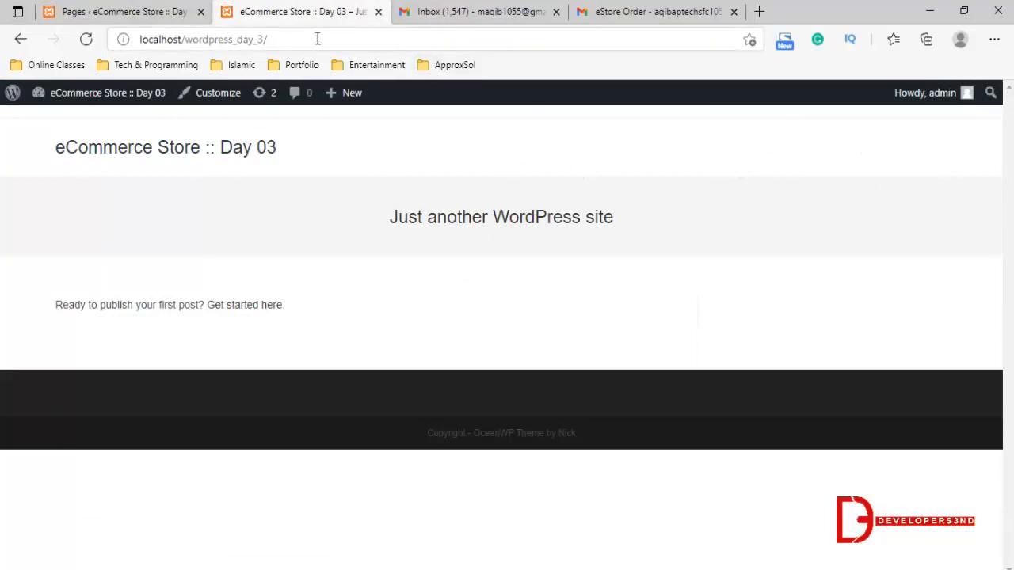
{"action": "left_click", "coordinate": [176, 11]}
Create a navigation menu named Mymenu with Main as its display location
{"action": "scroll", "coordinate": [24, 380], "scroll_direction": "down", "scroll_amount": 3}
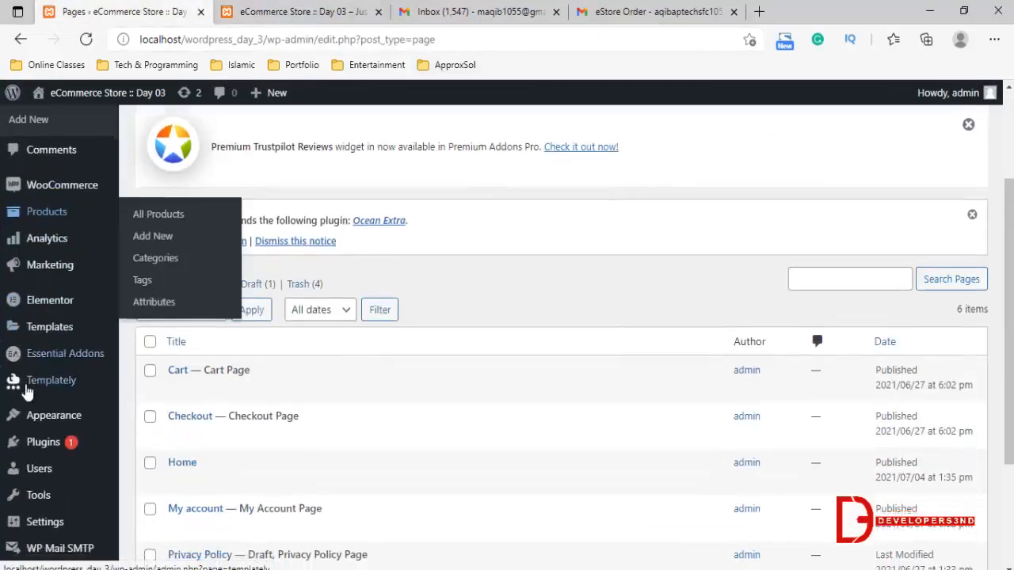
{"action": "mouse_move", "coordinate": [46, 346]}
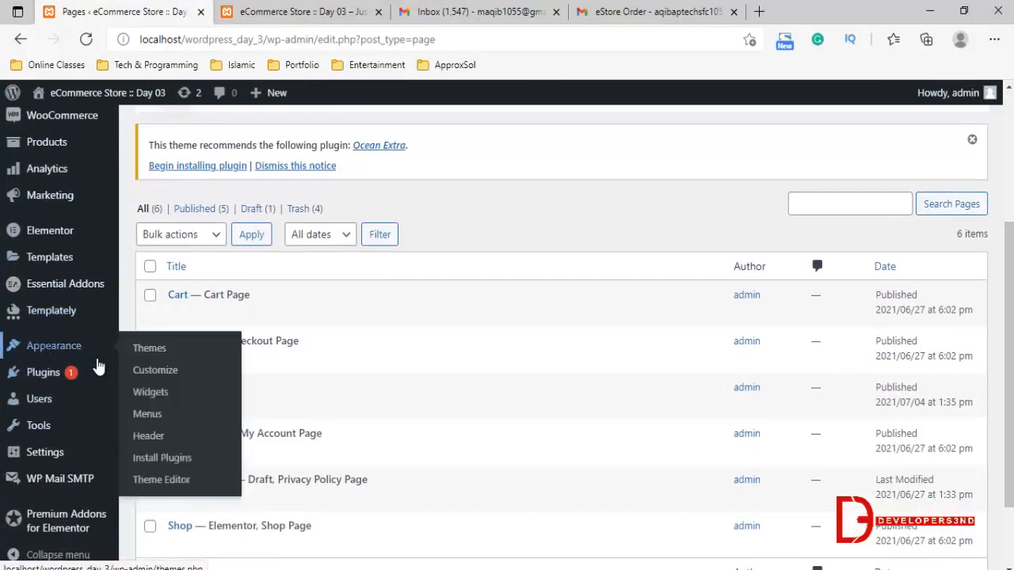
{"action": "left_click", "coordinate": [147, 421]}
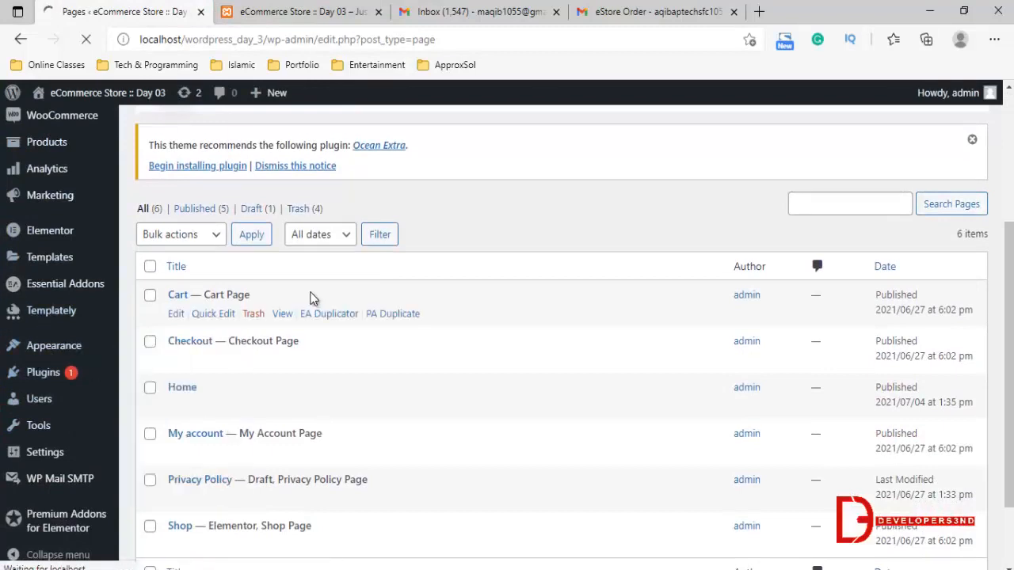
{"action": "type", "text": "Mymenu"}
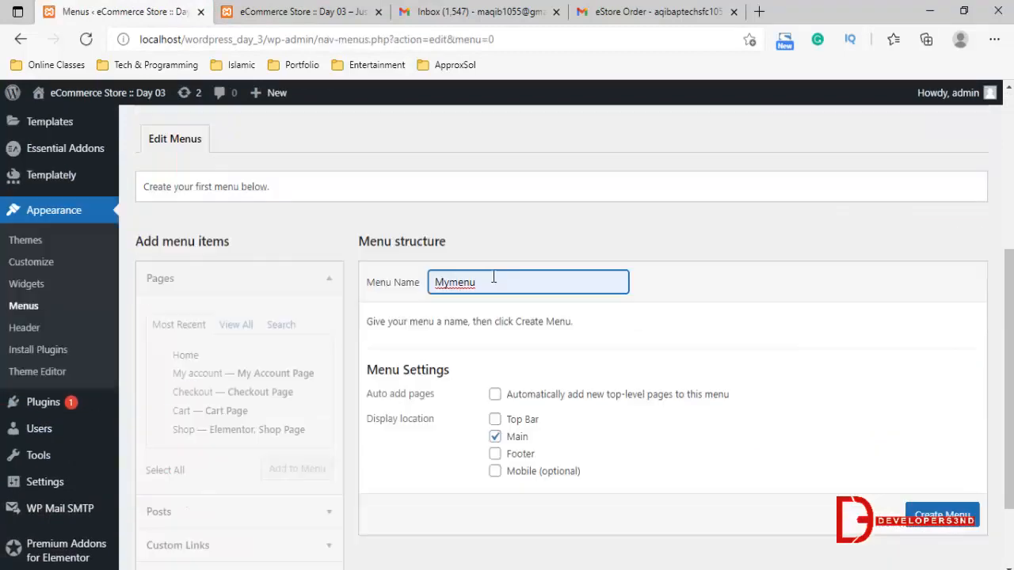
{"action": "left_click", "coordinate": [946, 513]}
{"action": "scroll", "coordinate": [408, 380], "scroll_direction": "down", "scroll_amount": 2}
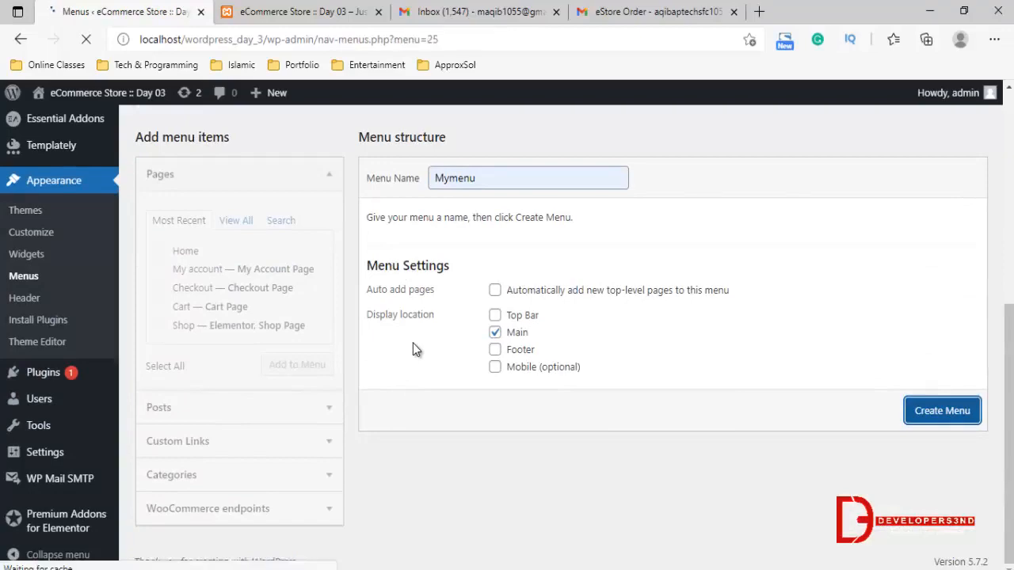
Enable automatic adding of new top-level pages and add the Cart, Checkout, Home, My account and Shop pages to Mymenu
{"action": "scroll", "coordinate": [483, 340], "scroll_direction": "down", "scroll_amount": 5}
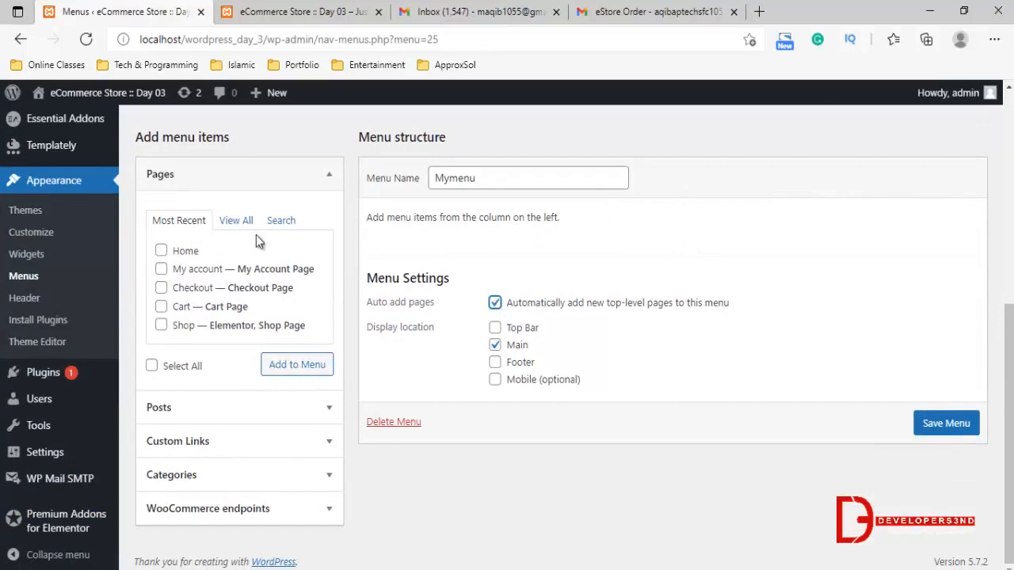
{"action": "left_click", "coordinate": [237, 221]}
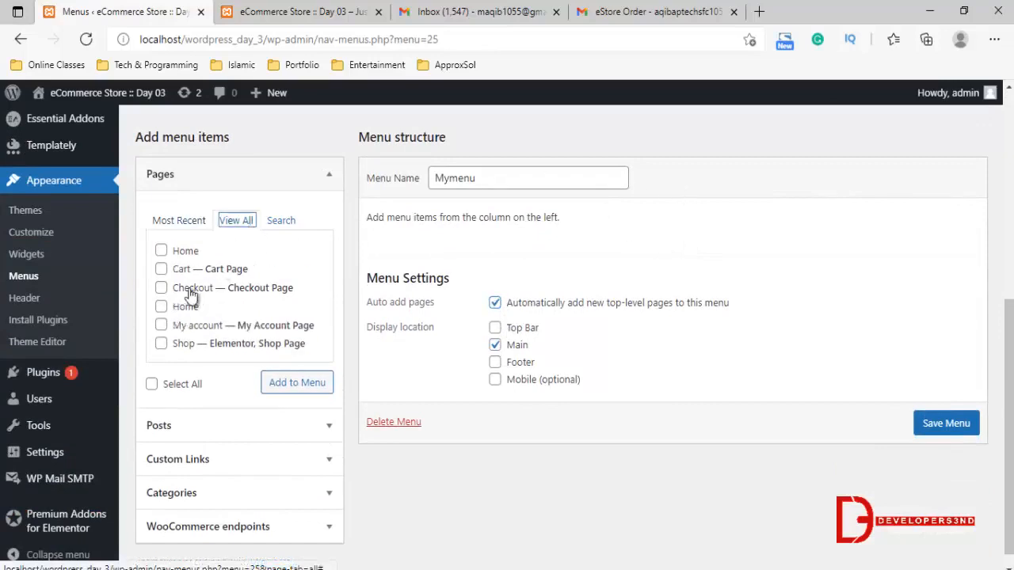
{"action": "left_click", "coordinate": [191, 386]}
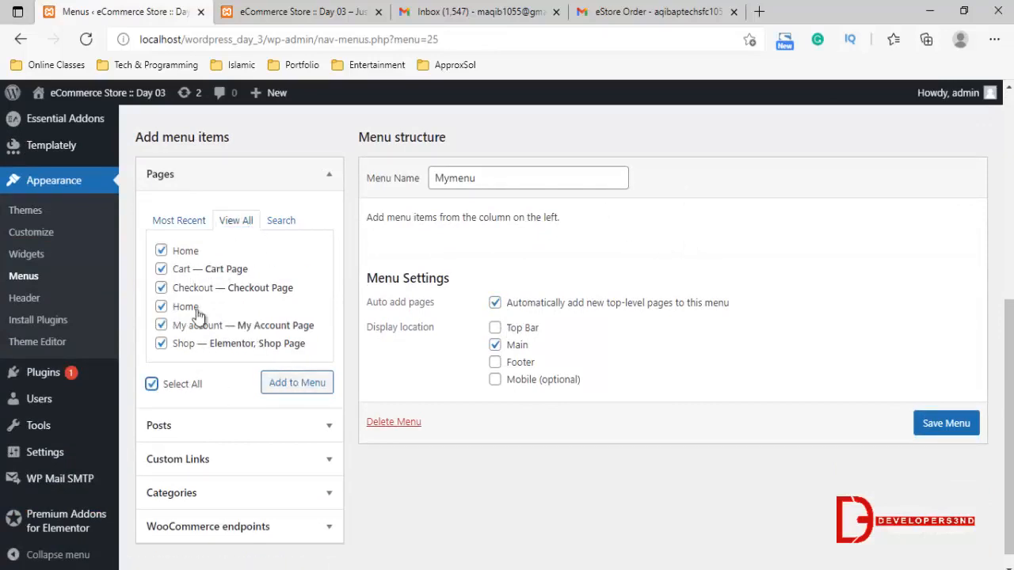
{"action": "left_click", "coordinate": [179, 252]}
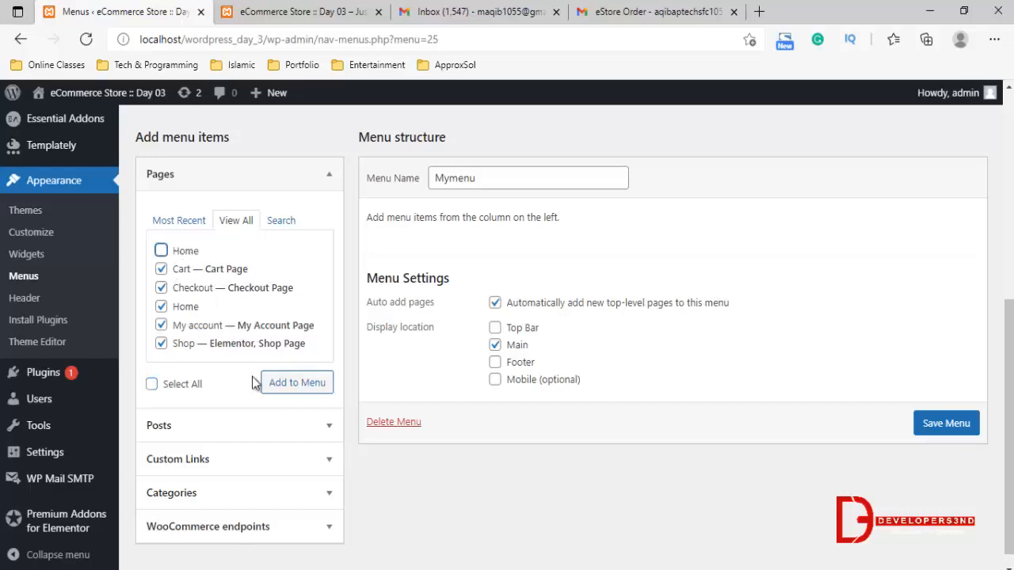
{"action": "left_click", "coordinate": [310, 382]}
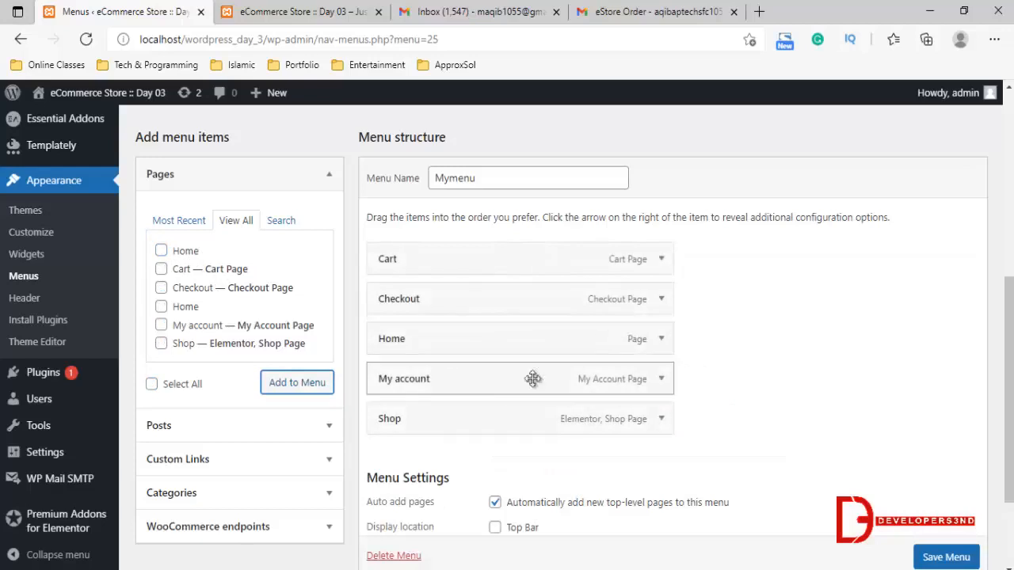
Move Home and Shop to the start of the menu, remove the Checkout item, and save the menu
{"action": "left_click_drag", "start_coordinate": [396, 335], "coordinate": [381, 257]}
{"action": "left_click_drag", "start_coordinate": [389, 418], "coordinate": [385, 320]}
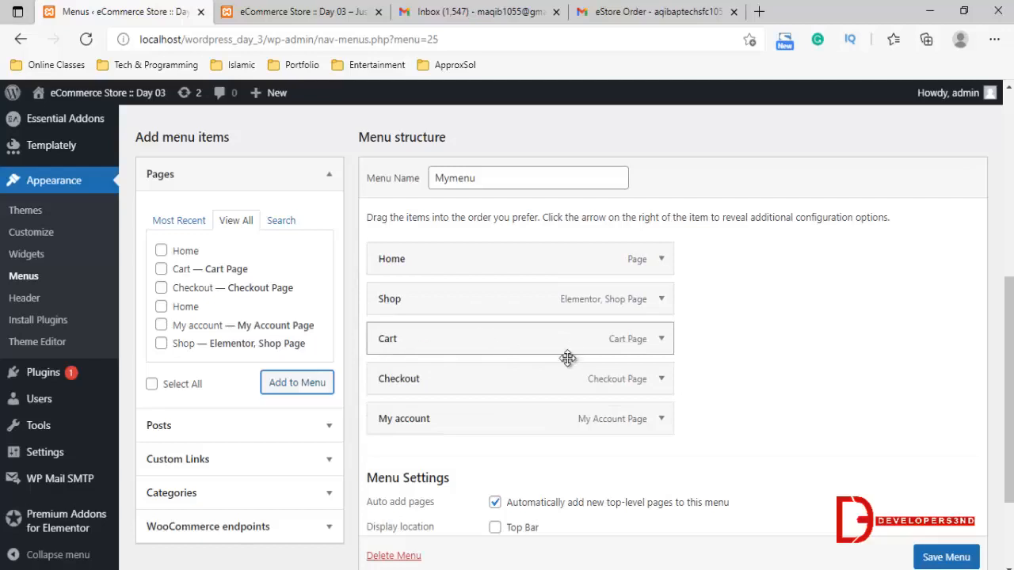
{"action": "left_click", "coordinate": [659, 379]}
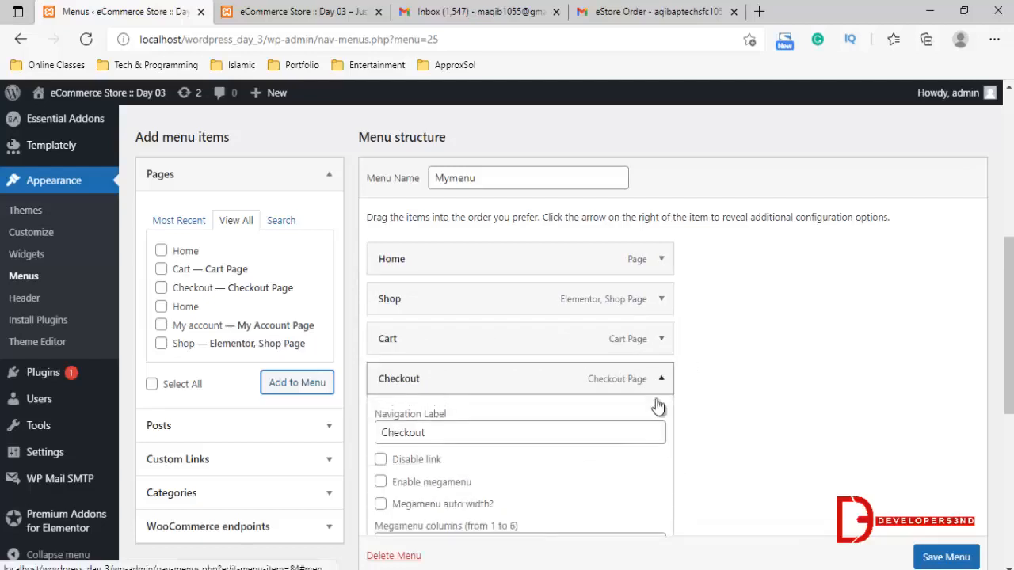
{"action": "scroll", "coordinate": [455, 519], "scroll_direction": "down", "scroll_amount": 1}
{"action": "scroll", "coordinate": [512, 388], "scroll_direction": "down", "scroll_amount": 2}
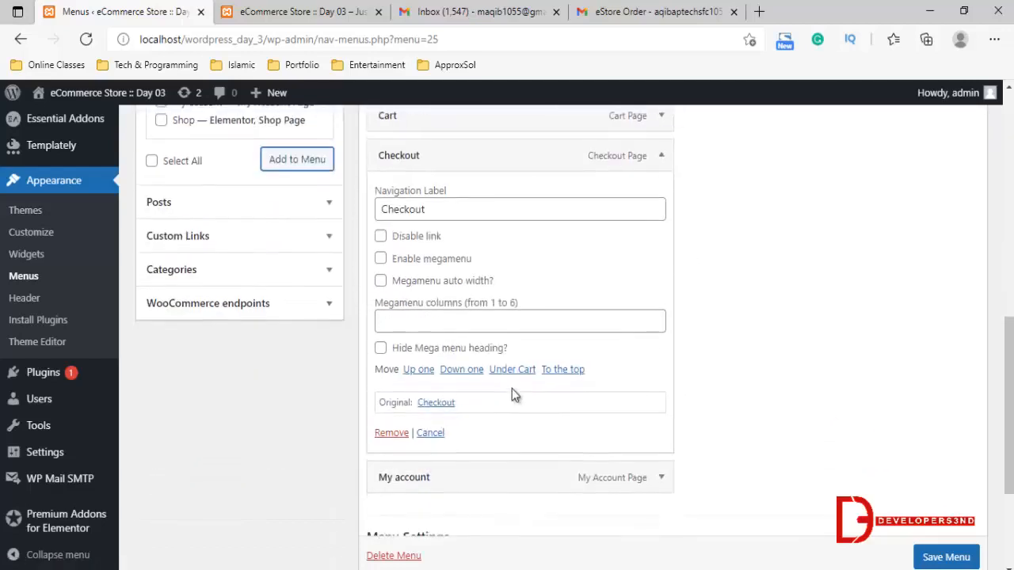
{"action": "left_click", "coordinate": [393, 432]}
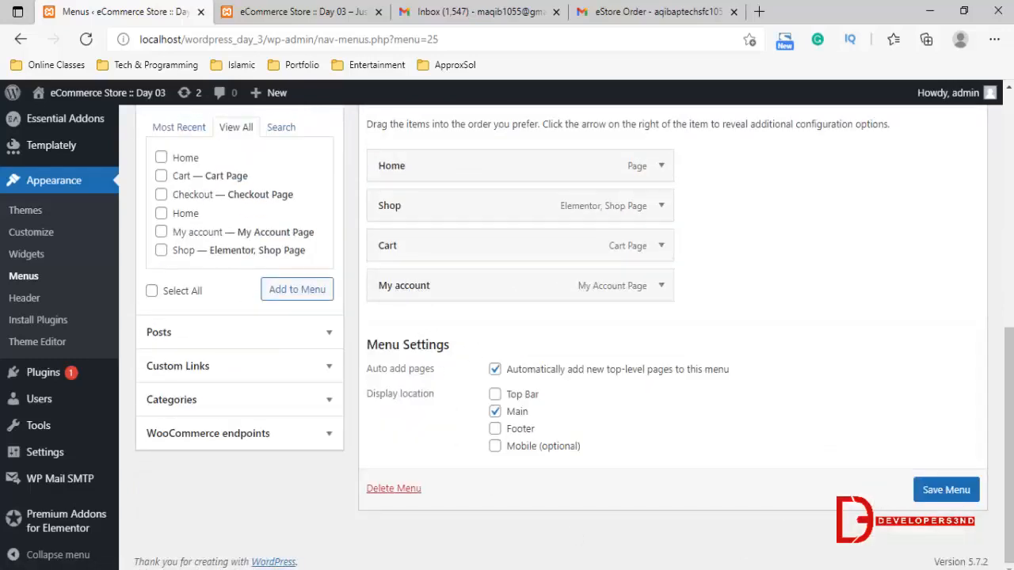
{"action": "left_click", "coordinate": [939, 489]}
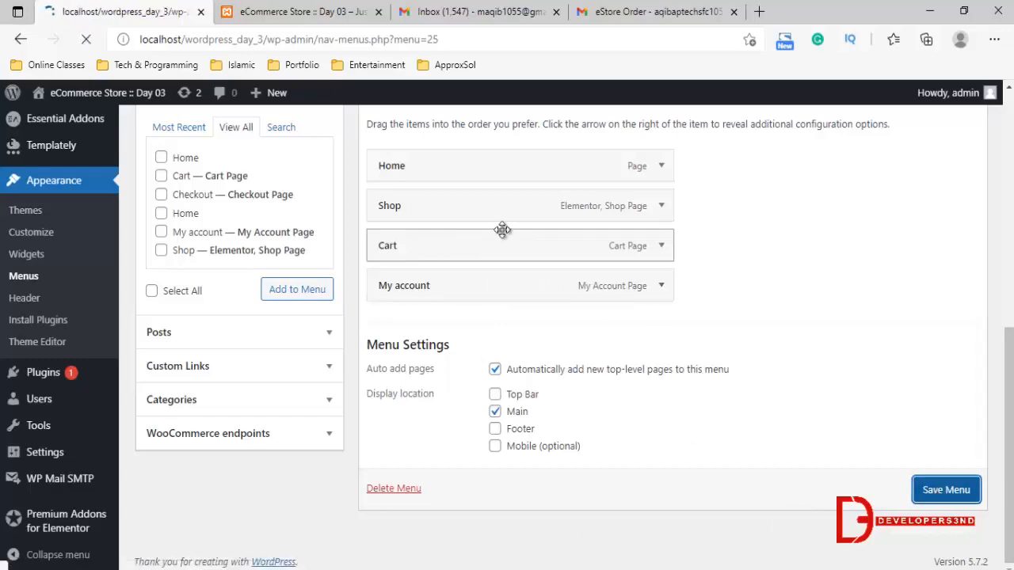
Reload the store's front page in the other browser tab and try the Shop and My account links of its navigation menu
{"action": "scroll", "coordinate": [299, 313], "scroll_direction": "down", "scroll_amount": 4}
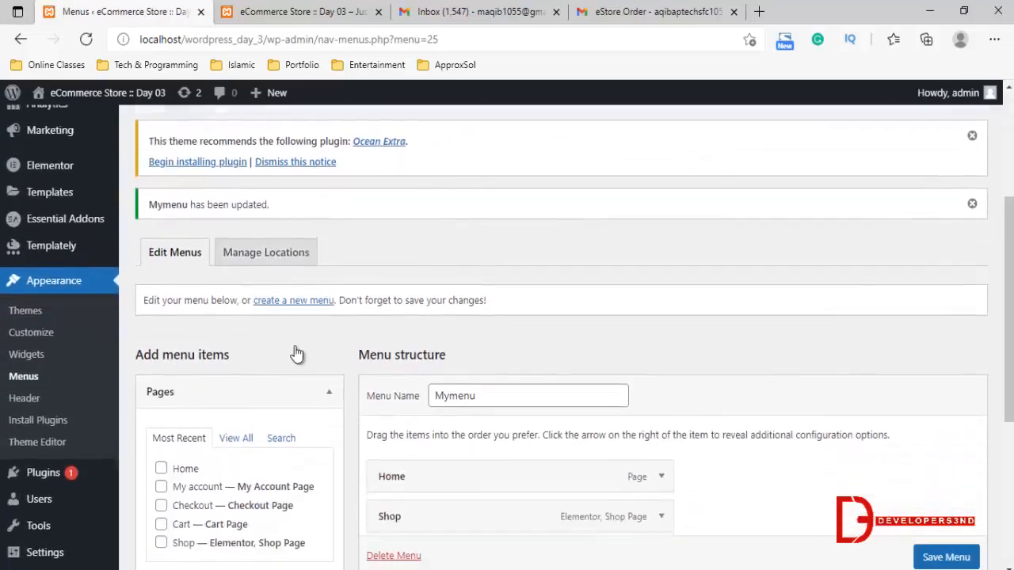
{"action": "scroll", "coordinate": [297, 353], "scroll_direction": "down", "scroll_amount": 5}
{"action": "left_click", "coordinate": [301, 8]}
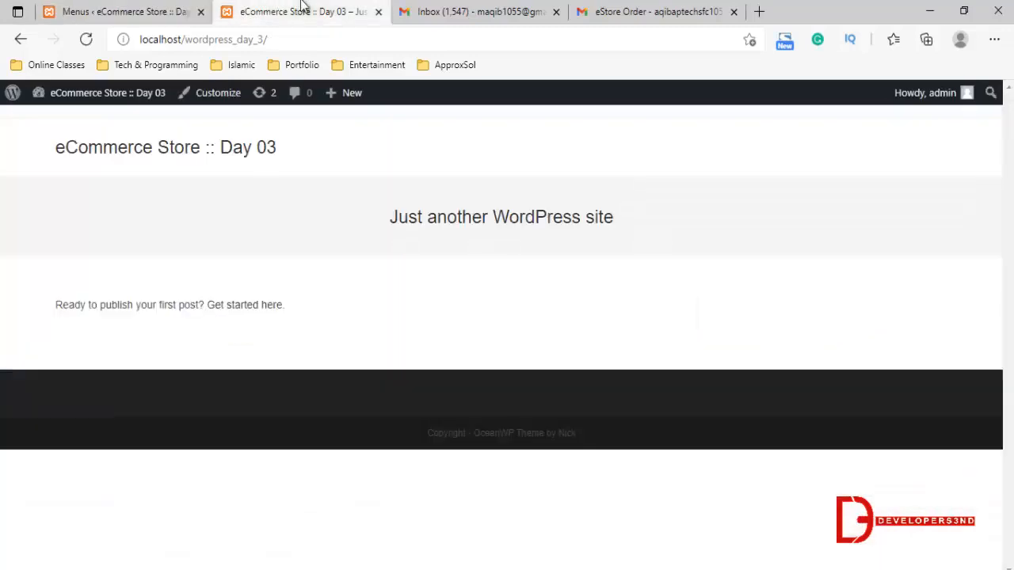
{"action": "left_click", "coordinate": [88, 39]}
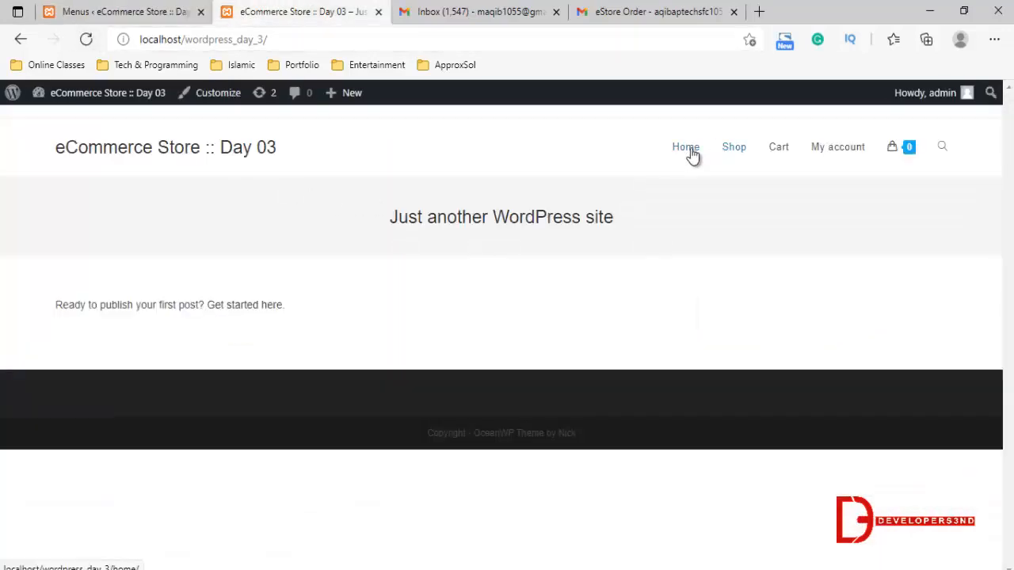
{"action": "left_click", "coordinate": [735, 149]}
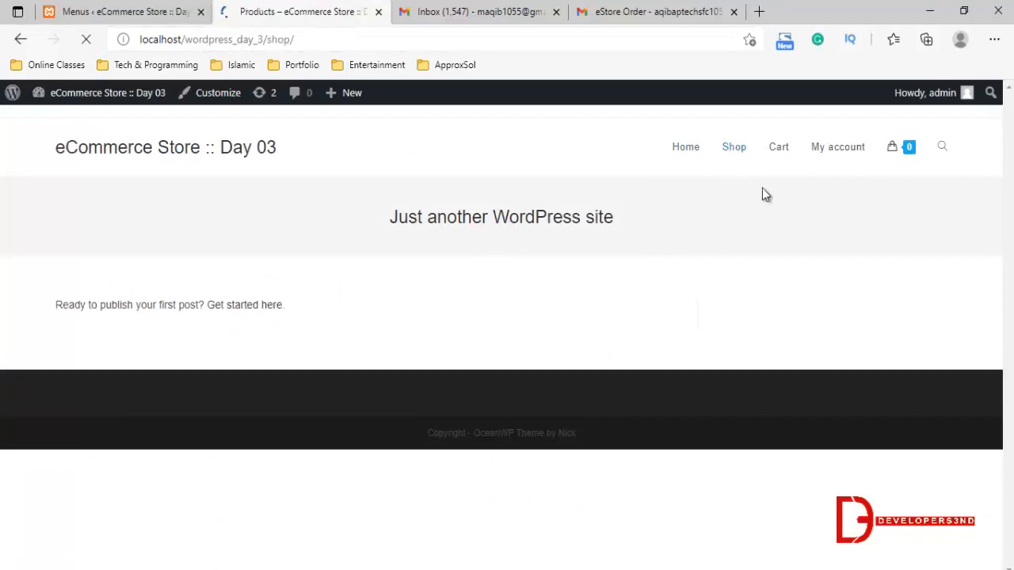
{"action": "left_click", "coordinate": [837, 149]}
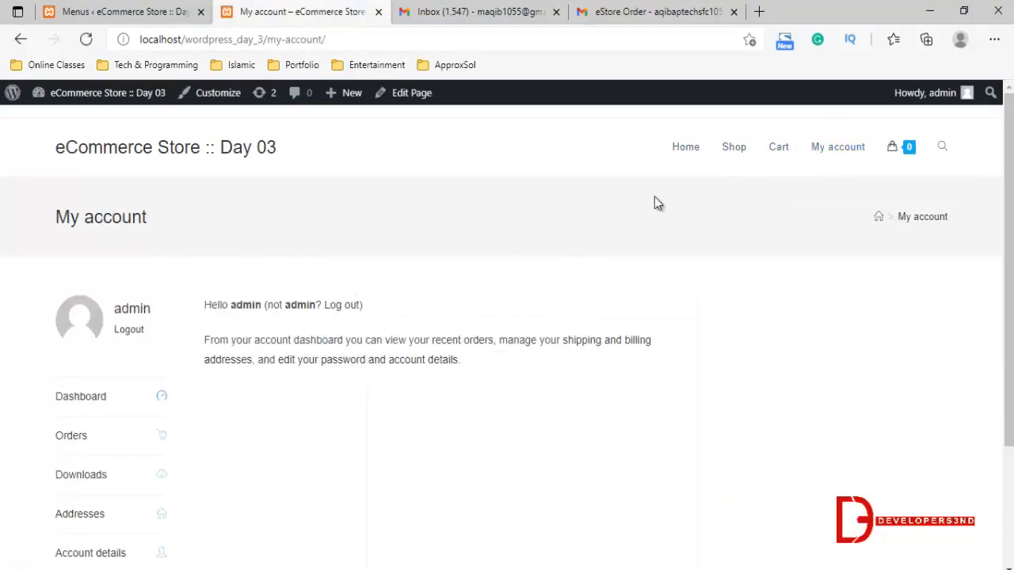
Review the Orders list in the account area, and view the Home page through the site's navigation menu
{"action": "scroll", "coordinate": [147, 293], "scroll_direction": "down", "scroll_amount": 1}
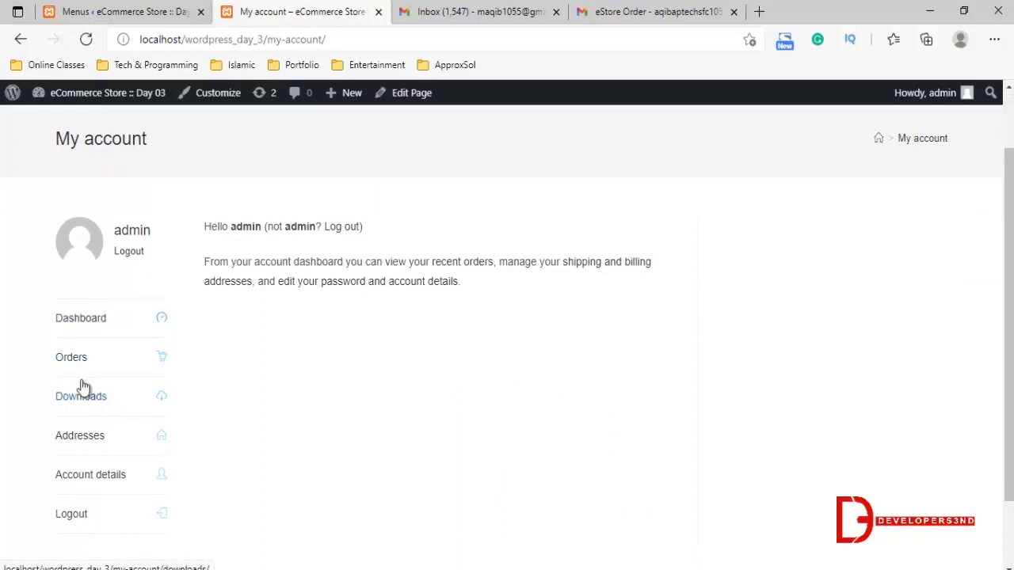
{"action": "left_click", "coordinate": [70, 354]}
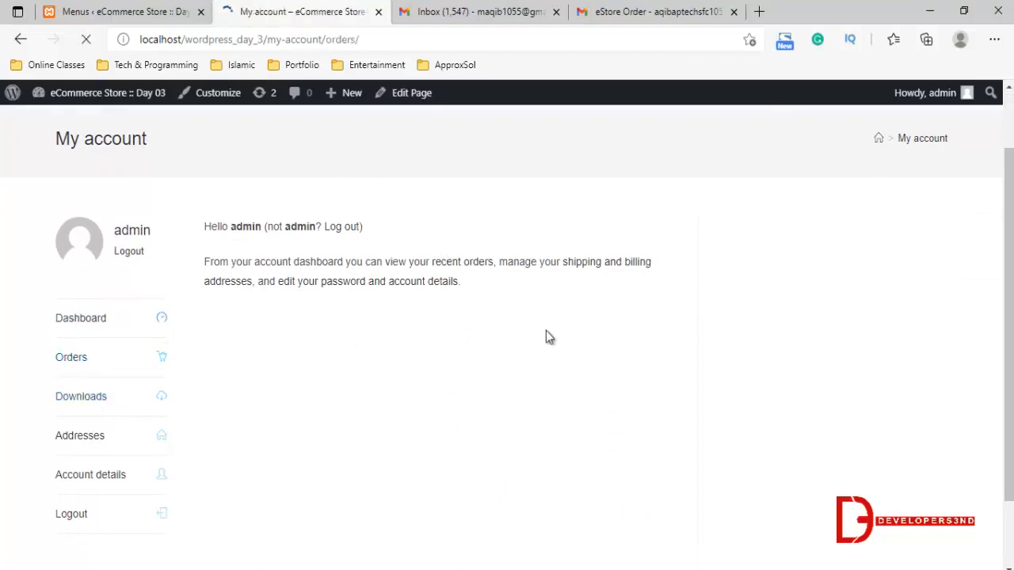
{"action": "scroll", "coordinate": [291, 305], "scroll_direction": "down", "scroll_amount": 2}
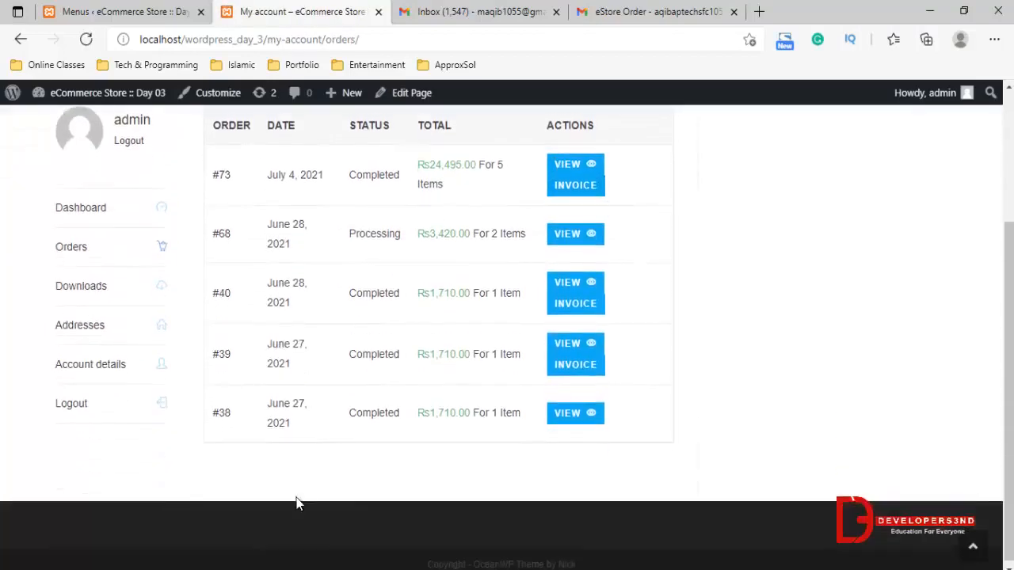
{"action": "scroll", "coordinate": [578, 339], "scroll_direction": "up", "scroll_amount": 1}
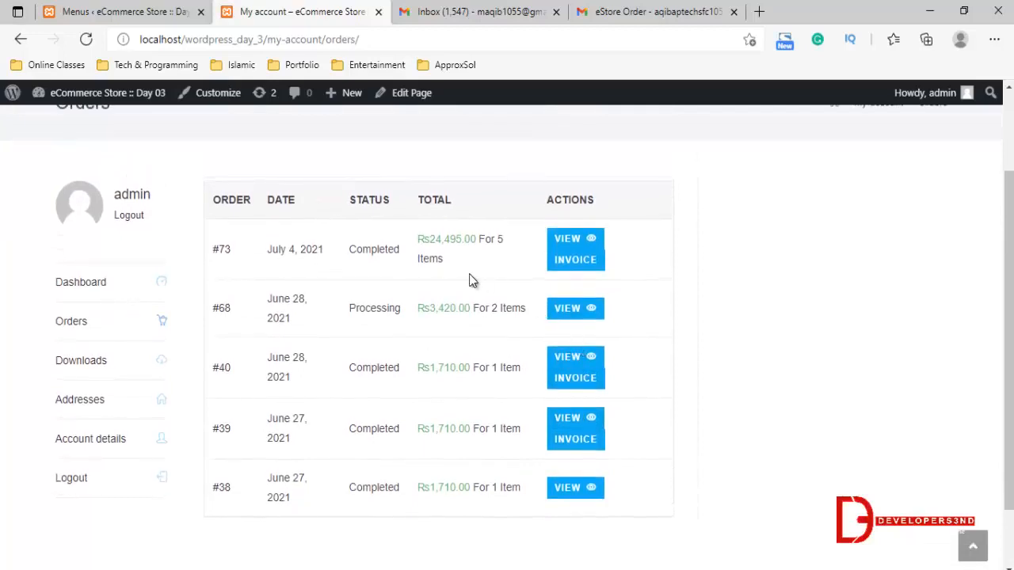
{"action": "scroll", "coordinate": [165, 308], "scroll_direction": "up", "scroll_amount": 2}
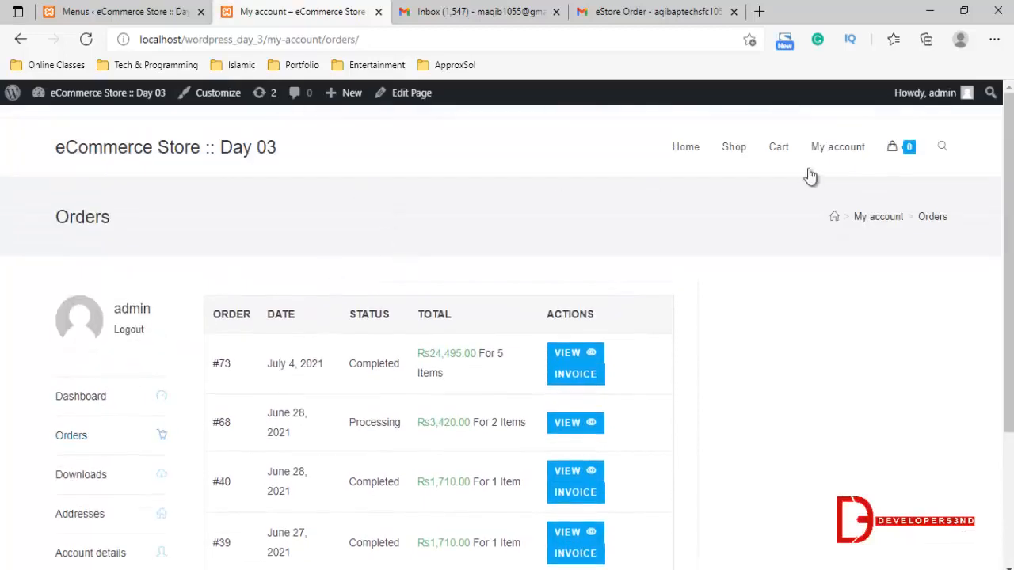
{"action": "left_click", "coordinate": [686, 148]}
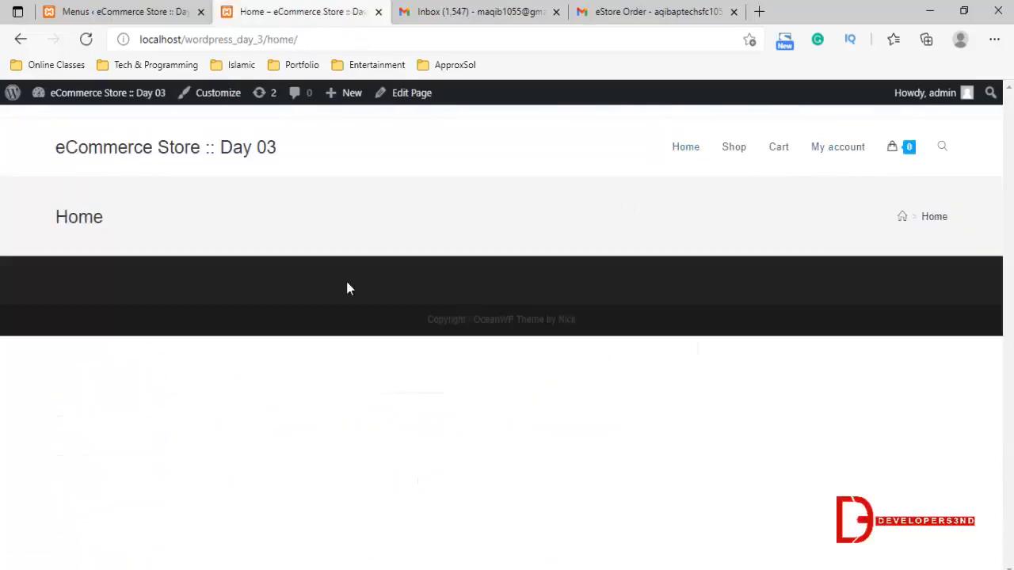
Return to the admin browser tab and open the Home page from the Pages list for editing with Elementor
{"action": "left_click", "coordinate": [126, 11]}
{"action": "scroll", "coordinate": [55, 187], "scroll_direction": "up", "scroll_amount": 1}
{"action": "scroll", "coordinate": [55, 187], "scroll_direction": "up", "scroll_amount": 3}
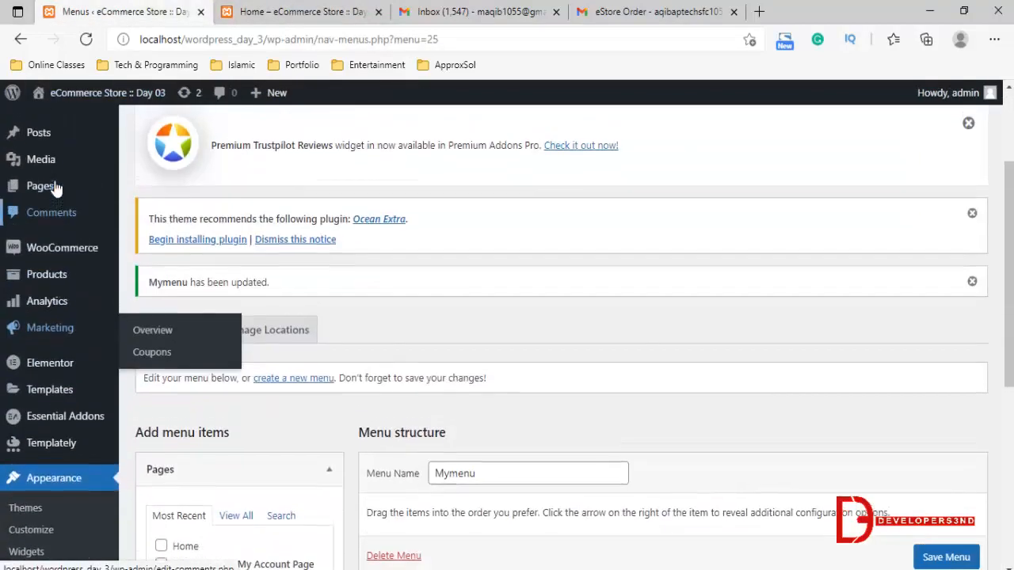
{"action": "left_click", "coordinate": [40, 187]}
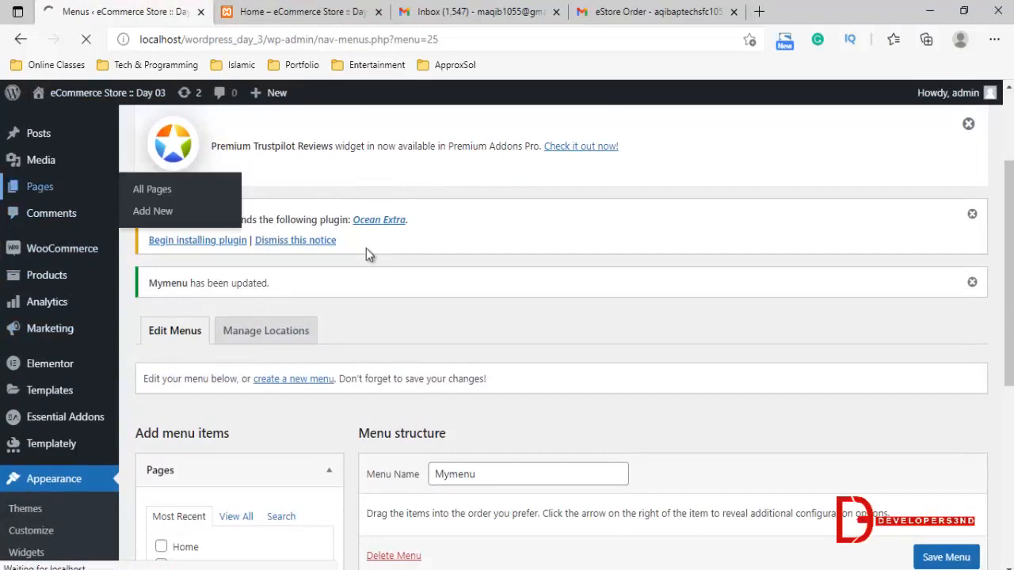
{"action": "scroll", "coordinate": [392, 371], "scroll_direction": "down", "scroll_amount": 3}
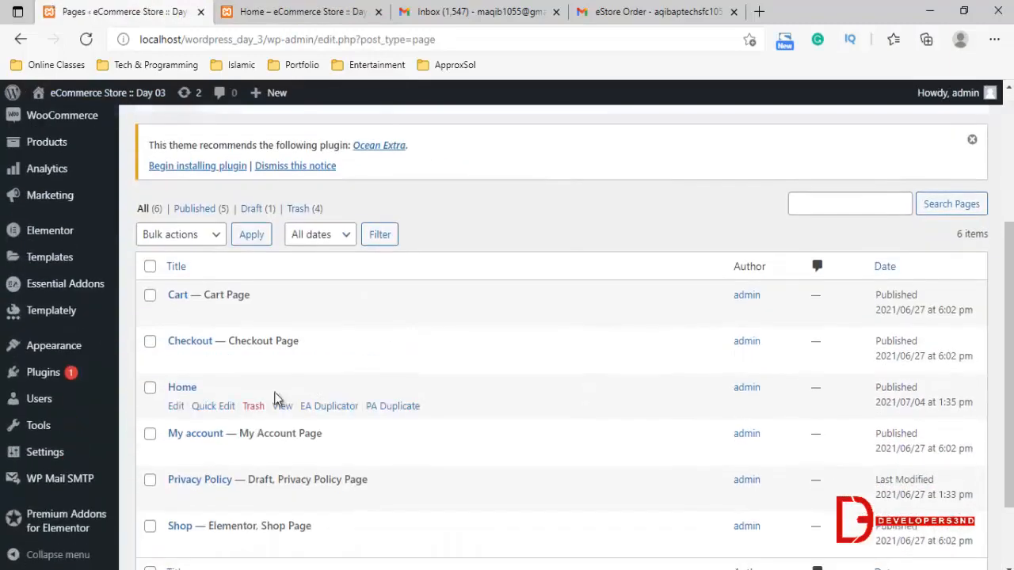
{"action": "scroll", "coordinate": [215, 441], "scroll_direction": "down", "scroll_amount": 2}
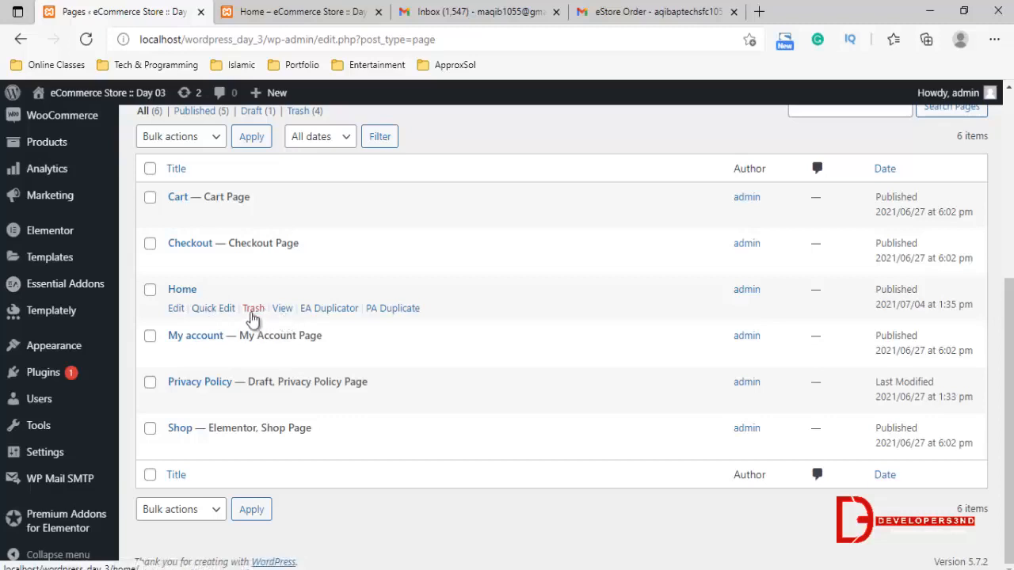
{"action": "left_click", "coordinate": [175, 309]}
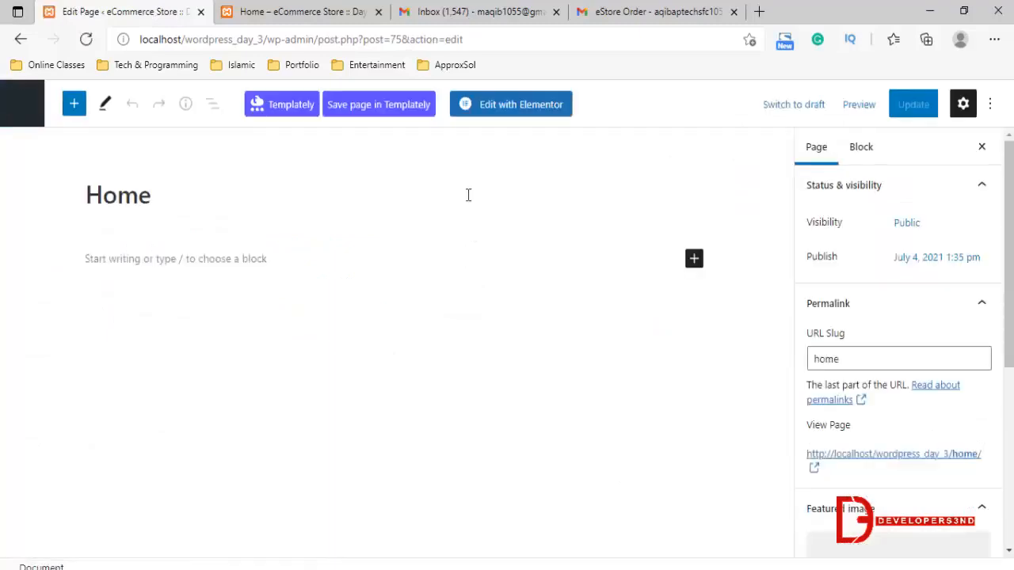
{"action": "left_click", "coordinate": [518, 115]}
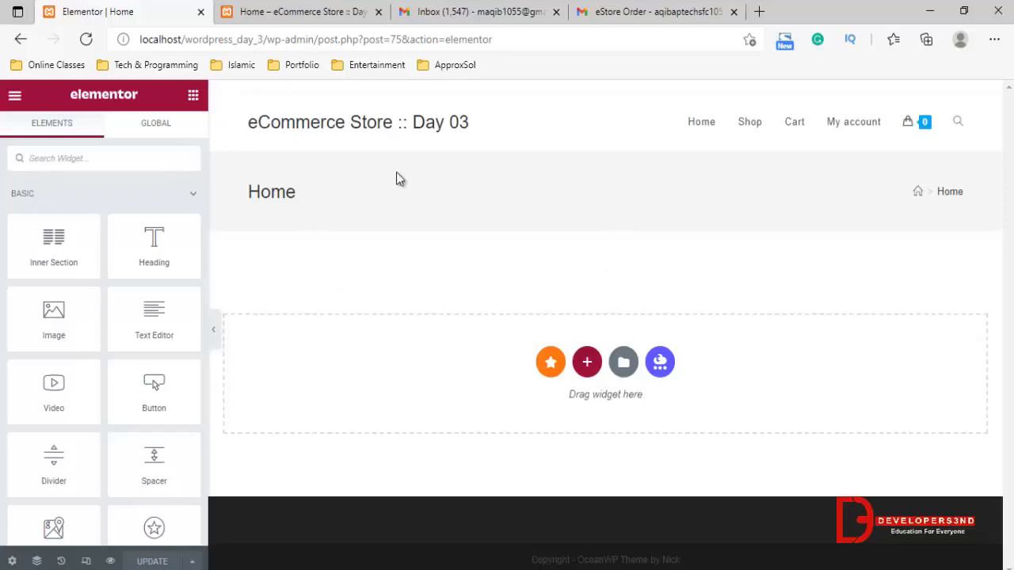
Add a single-column section to the Home page and place an Image Carousel widget in it, searching the widgets for carousel
{"action": "left_click", "coordinate": [586, 362]}
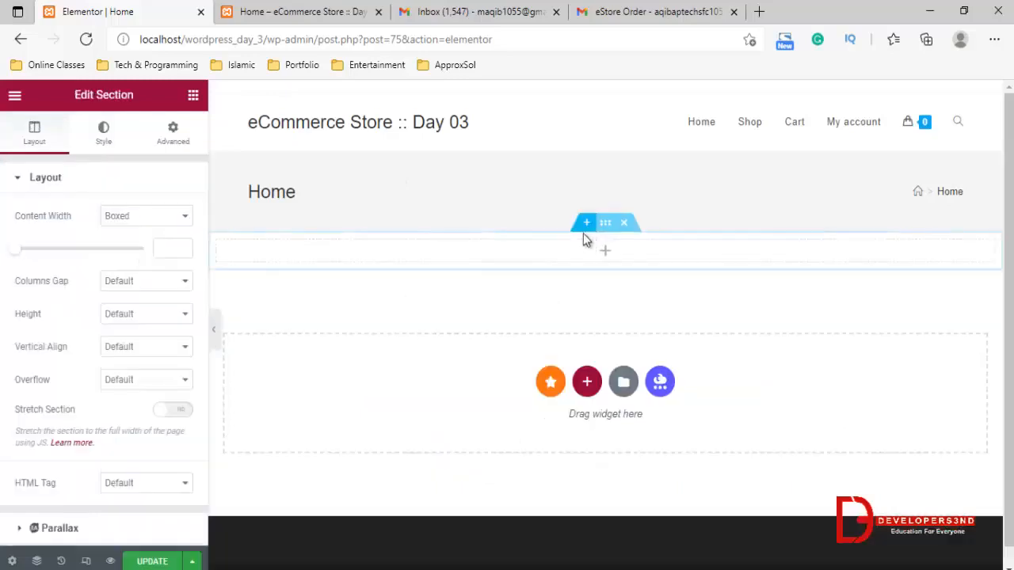
{"action": "left_click", "coordinate": [193, 96]}
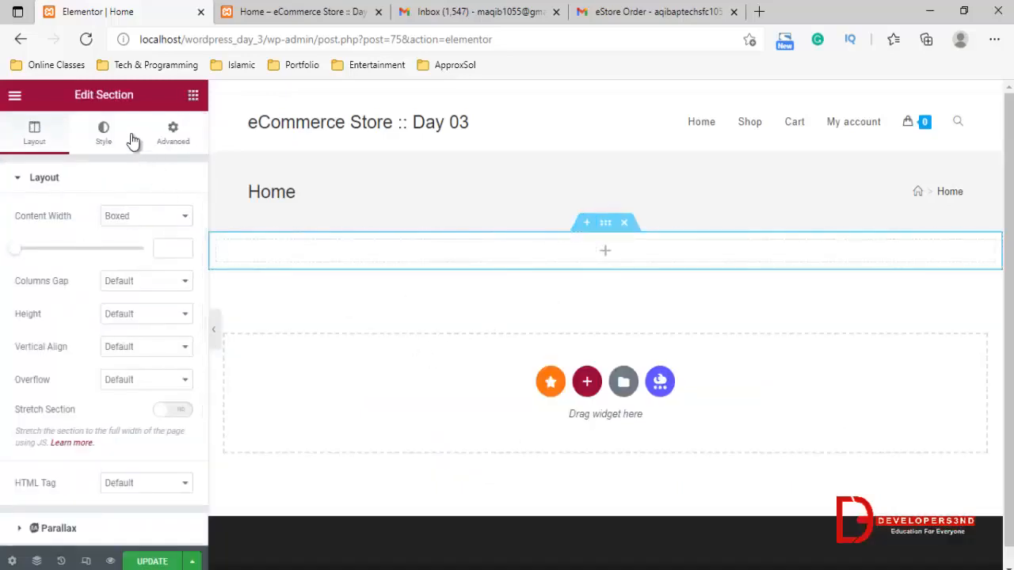
{"action": "type", "text": "carousel"}
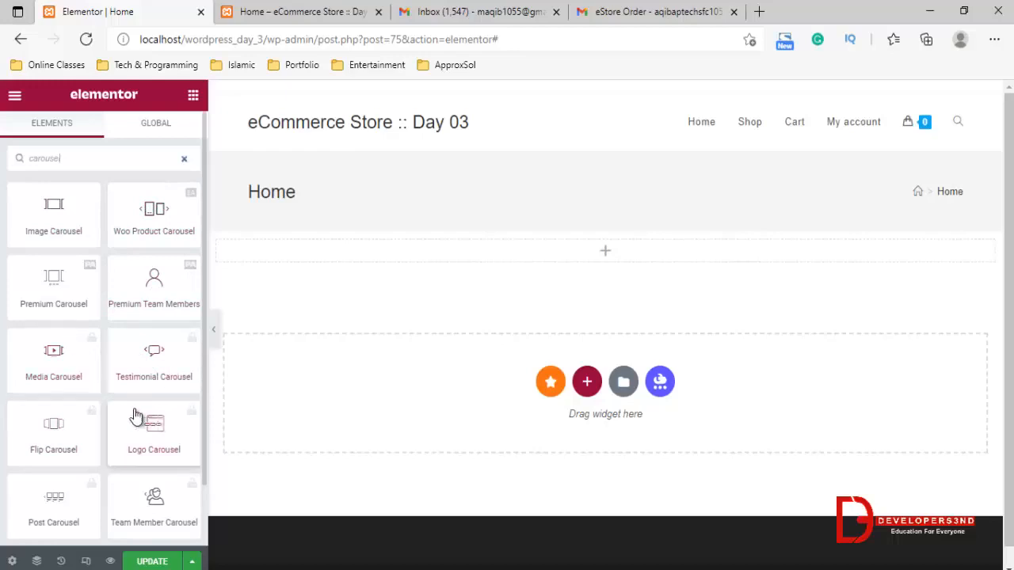
{"action": "scroll", "coordinate": [50, 358], "scroll_direction": "down", "scroll_amount": 1}
{"action": "scroll", "coordinate": [50, 358], "scroll_direction": "up", "scroll_amount": 1}
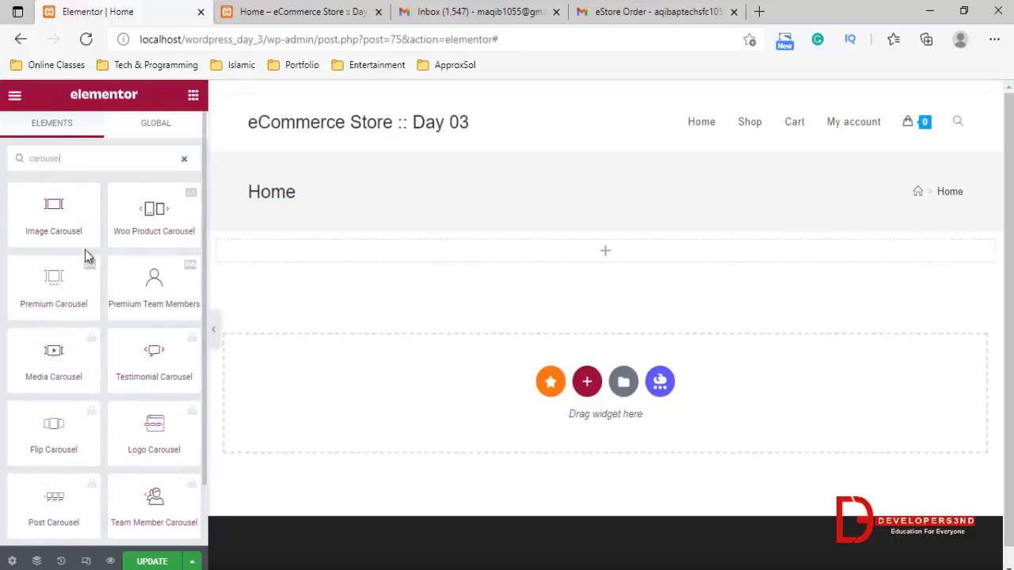
{"action": "left_click_drag", "start_coordinate": [50, 218], "coordinate": [566, 255]}
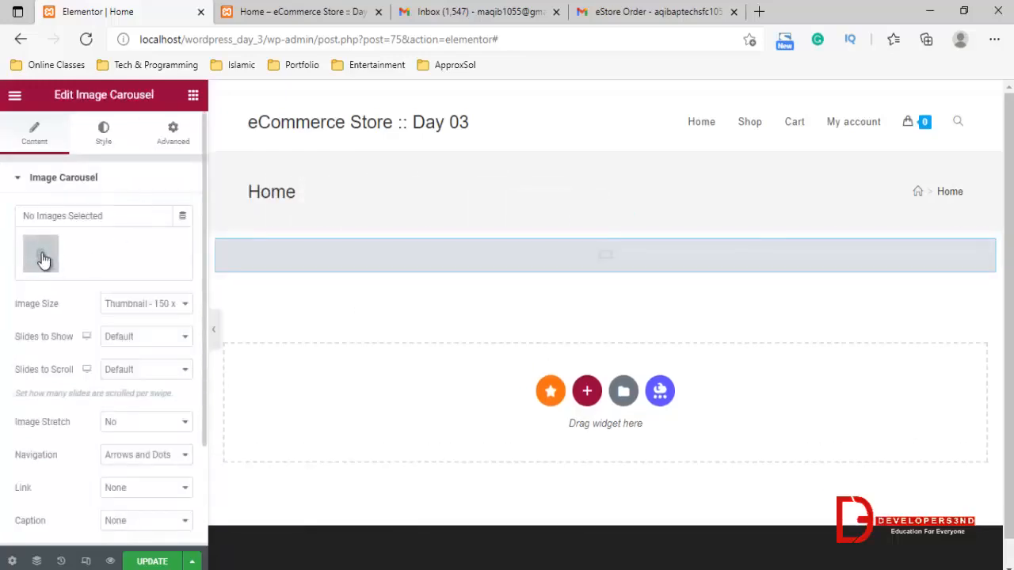
Upload the three "HUGE 40 % OFF" storage solution banners and insert them as the Image Carousel's gallery
{"action": "left_click", "coordinate": [92, 281]}
{"action": "left_click", "coordinate": [210, 156]}
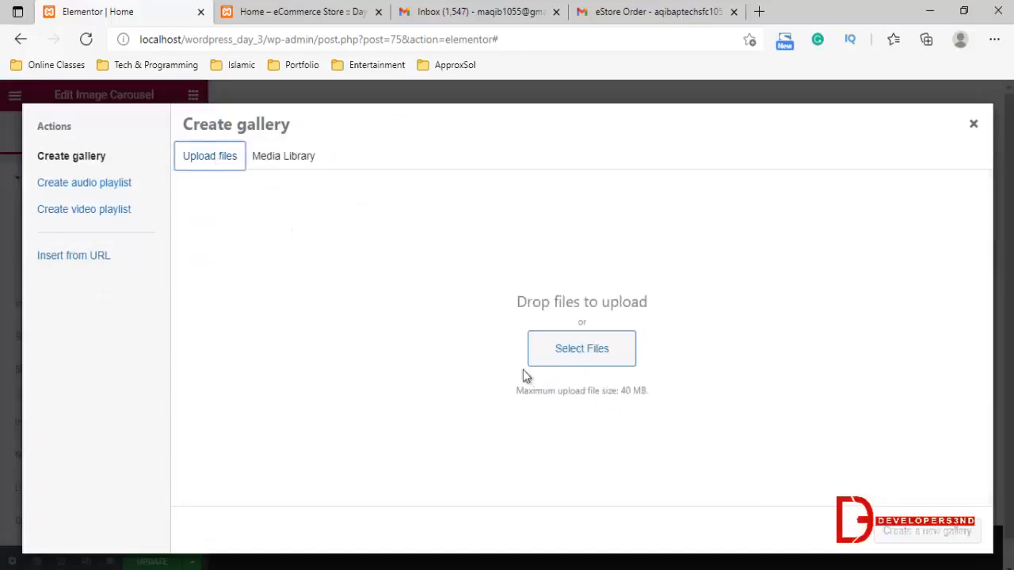
{"action": "left_click", "coordinate": [603, 360]}
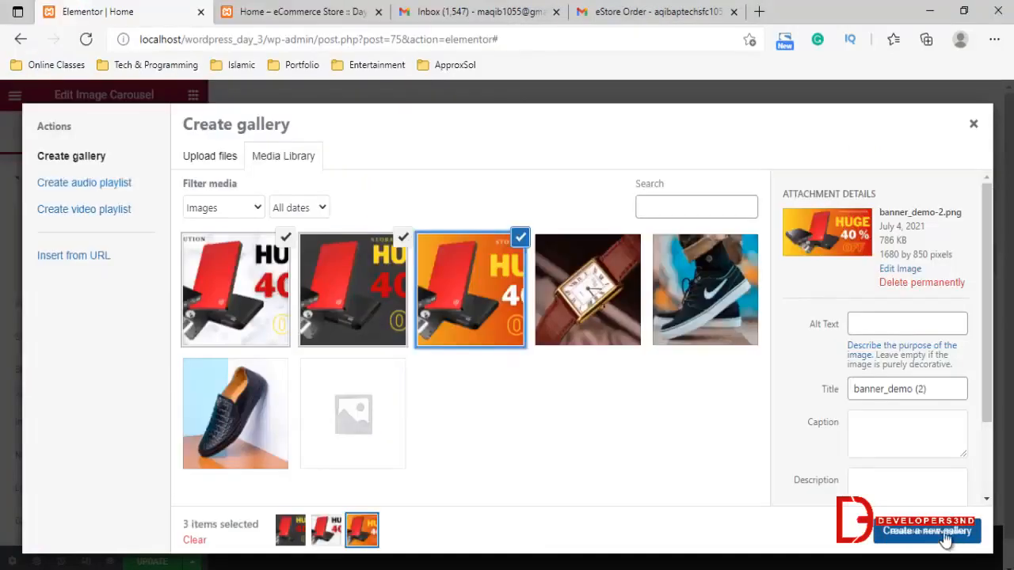
{"action": "left_click", "coordinate": [943, 532]}
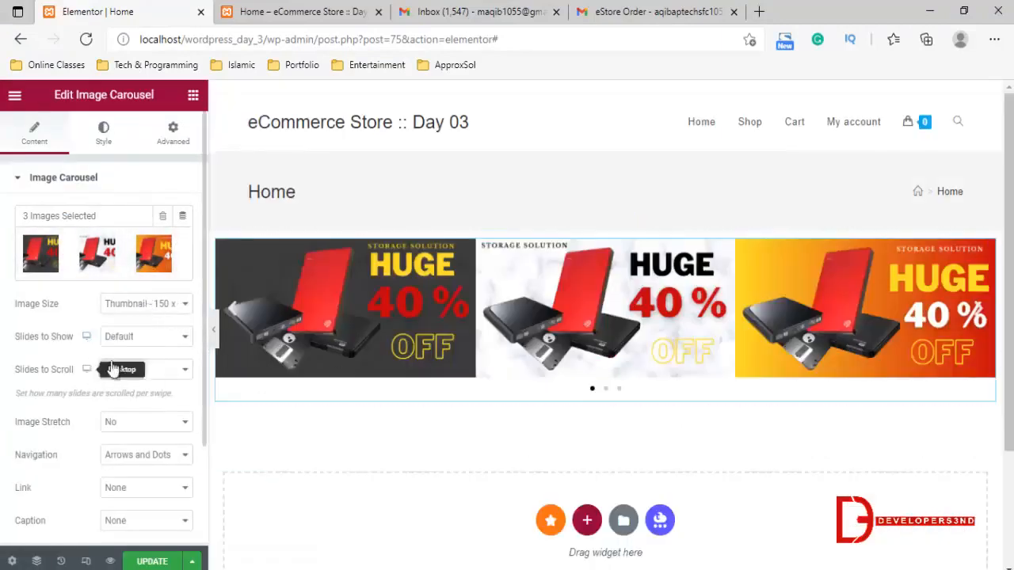
Set the Image Carousel's Image Stretch to Yes and its Slides to Scroll to 1
{"action": "scroll", "coordinate": [50, 382], "scroll_direction": "down", "scroll_amount": 1}
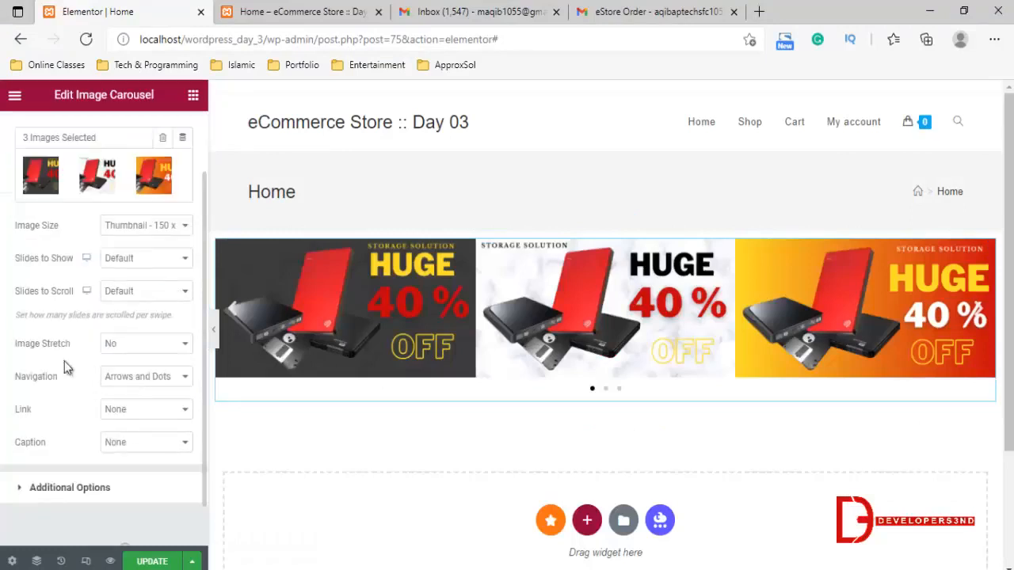
{"action": "left_click", "coordinate": [119, 344]}
{"action": "left_click", "coordinate": [124, 374]}
{"action": "left_click", "coordinate": [136, 293]}
{"action": "left_click", "coordinate": [137, 299]}
{"action": "left_click", "coordinate": [136, 299]}
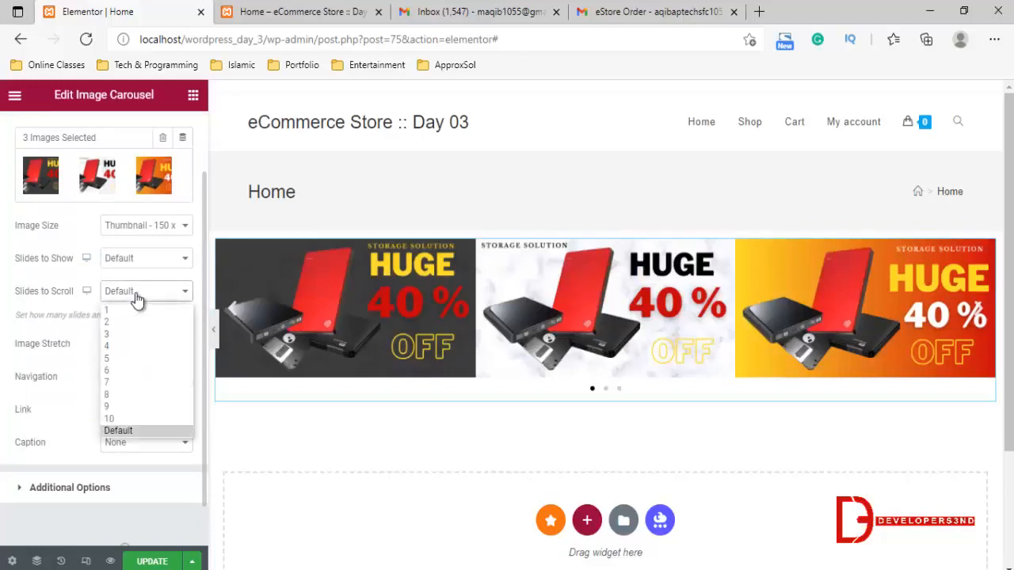
{"action": "left_click", "coordinate": [124, 324]}
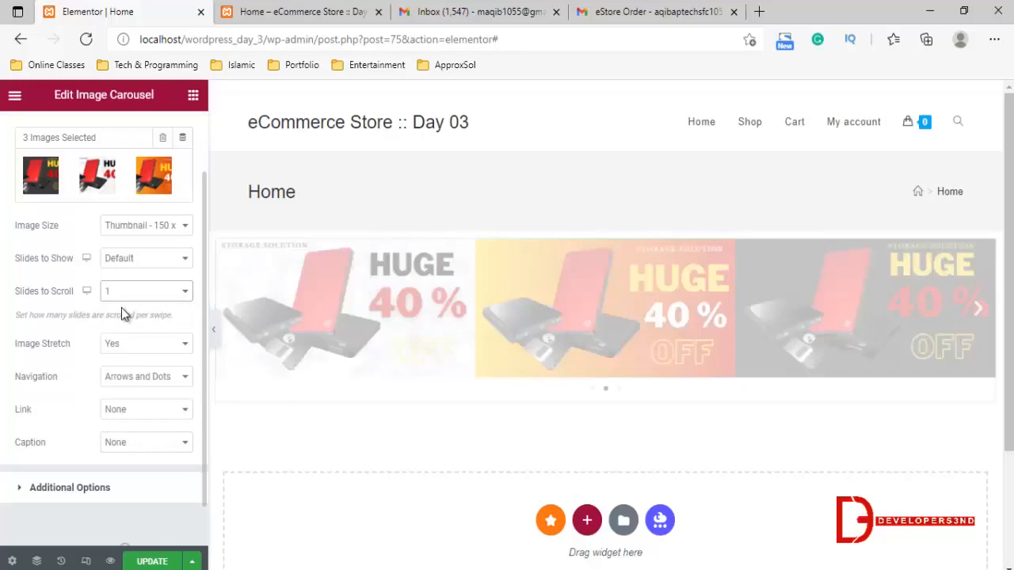
Set the carousel's Slides to Show to 1 and check the full-width banner in the page preview
{"action": "left_click", "coordinate": [137, 260]}
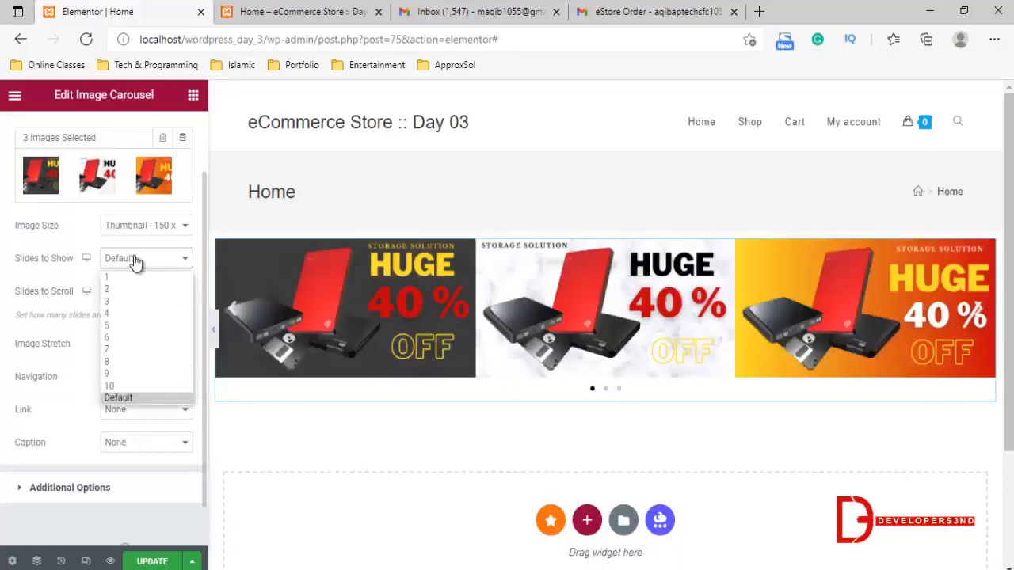
{"action": "left_click", "coordinate": [131, 285]}
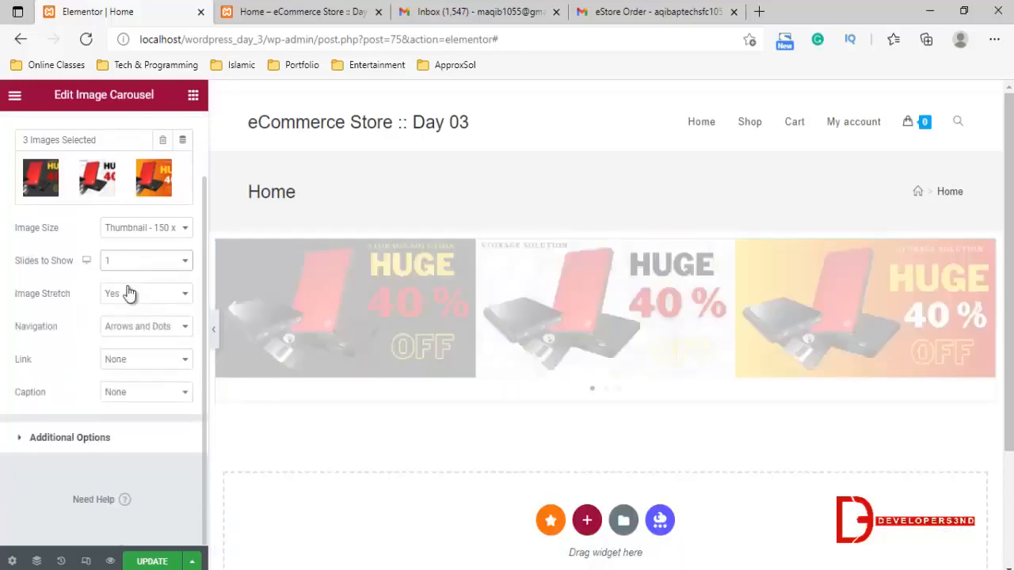
{"action": "scroll", "coordinate": [370, 379], "scroll_direction": "down", "scroll_amount": 3}
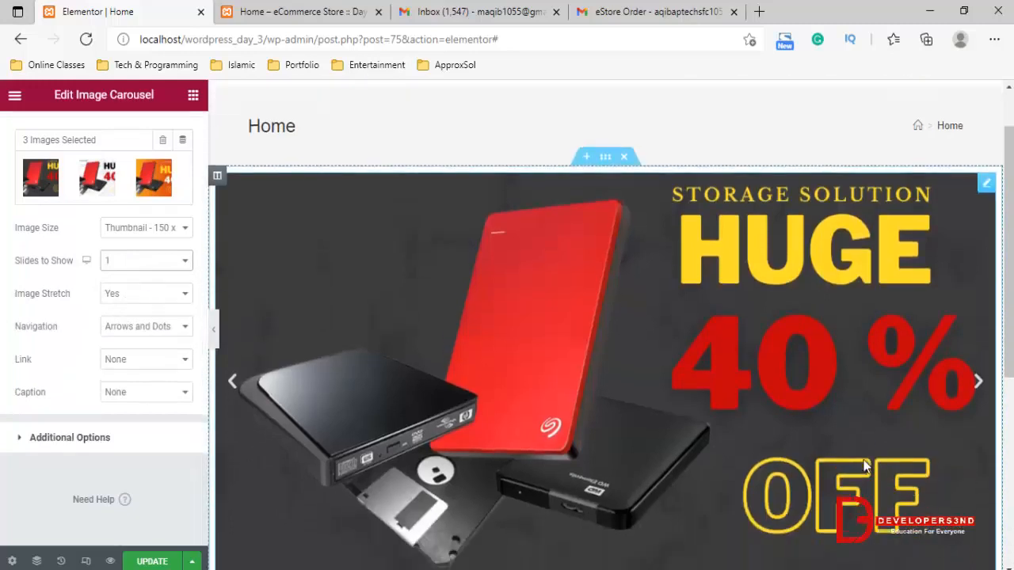
{"action": "scroll", "coordinate": [829, 456], "scroll_direction": "up", "scroll_amount": 1}
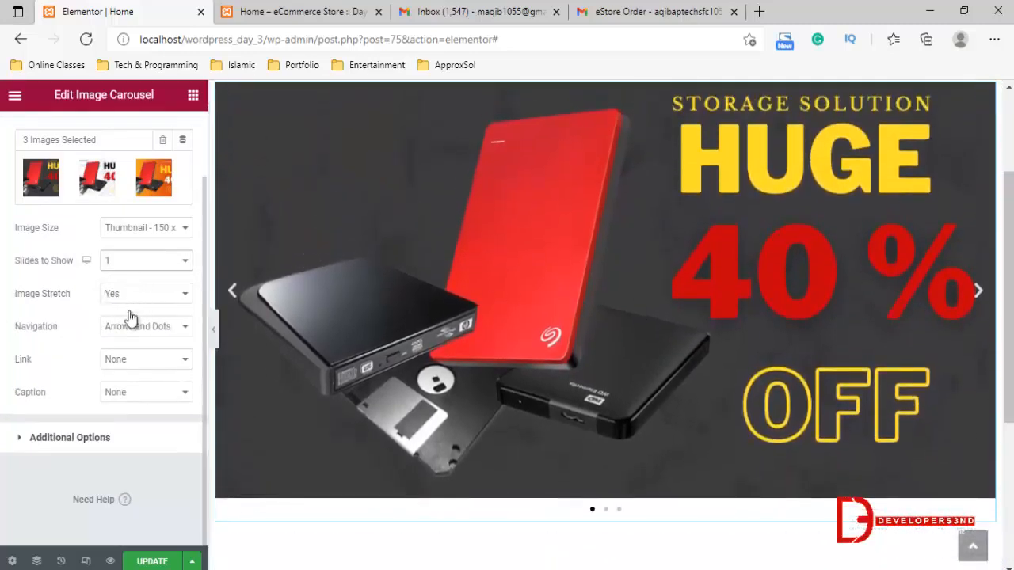
{"action": "scroll", "coordinate": [121, 356], "scroll_direction": "up", "scroll_amount": 1}
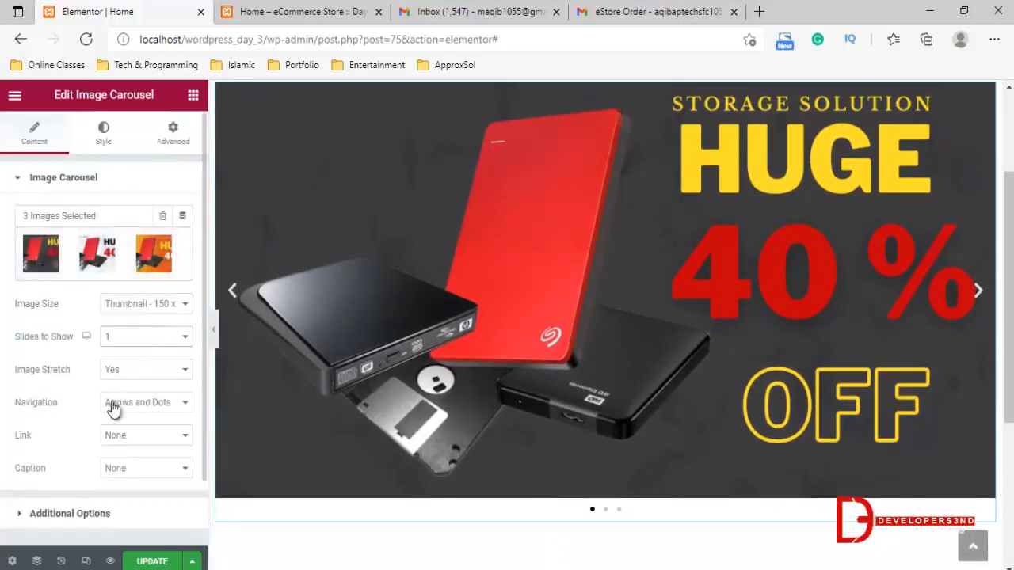
Try the Fade effect in the carousel's additional options, advance one slide to preview it, and restore the Slide effect
{"action": "scroll", "coordinate": [116, 396], "scroll_direction": "down", "scroll_amount": 1}
{"action": "left_click", "coordinate": [55, 437]}
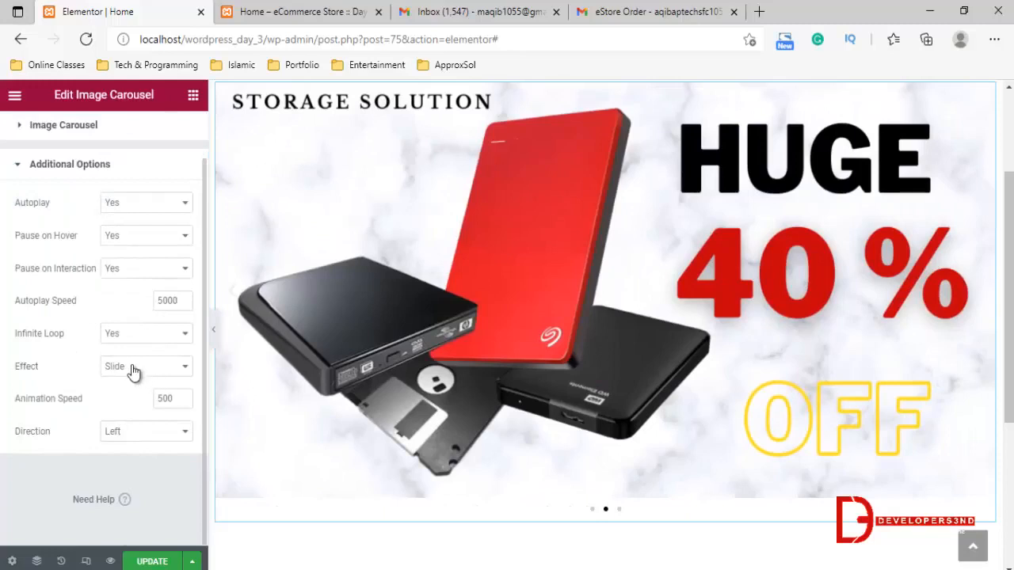
{"action": "left_click", "coordinate": [131, 372]}
{"action": "left_click", "coordinate": [122, 400]}
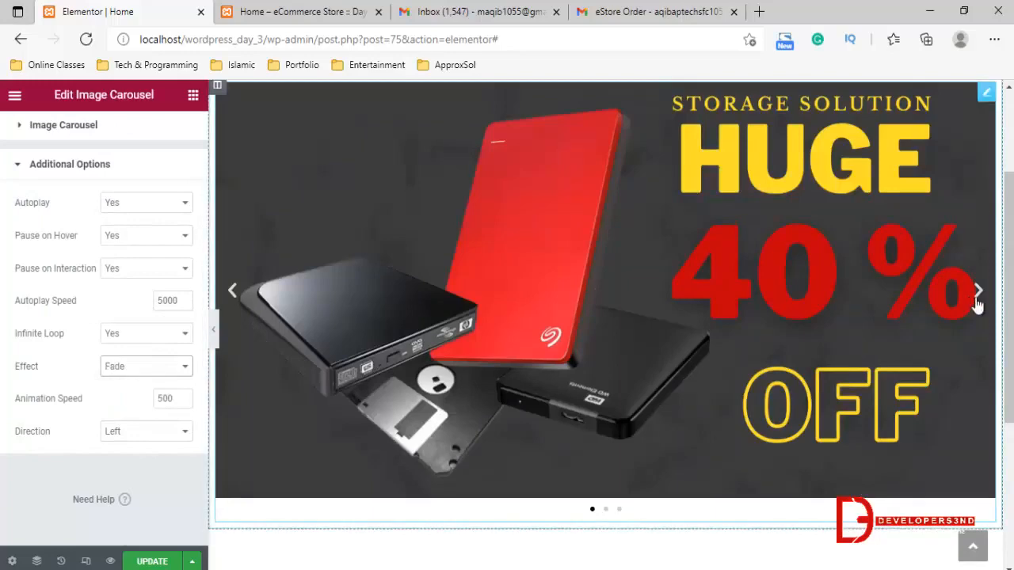
{"action": "left_click", "coordinate": [976, 300]}
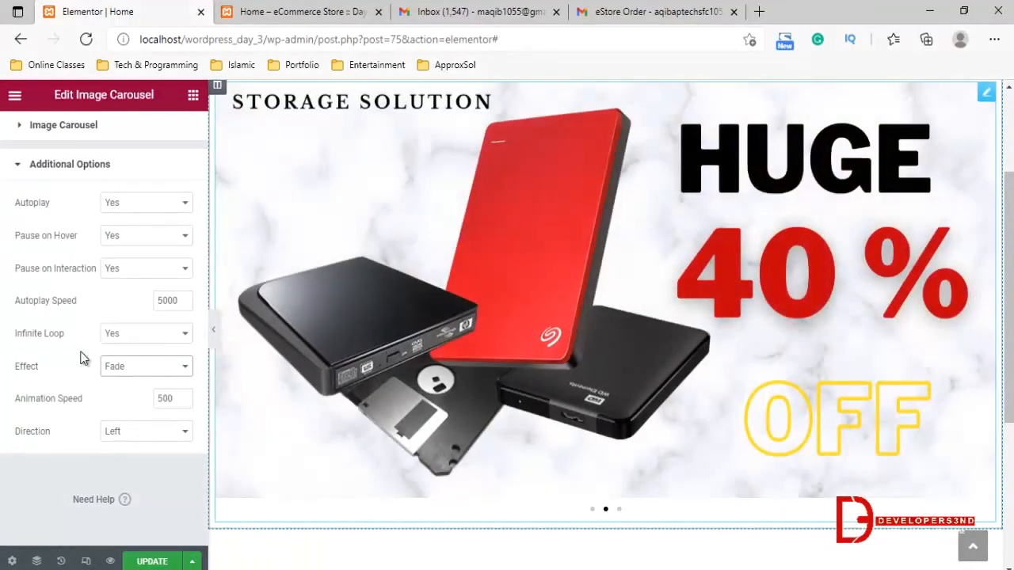
{"action": "left_click", "coordinate": [119, 365]}
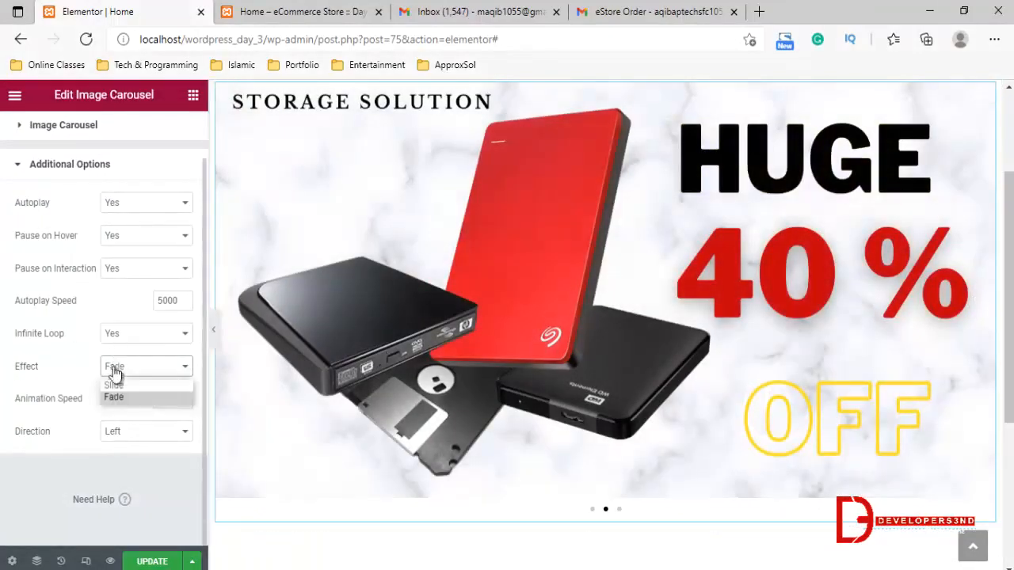
{"action": "left_click", "coordinate": [127, 387]}
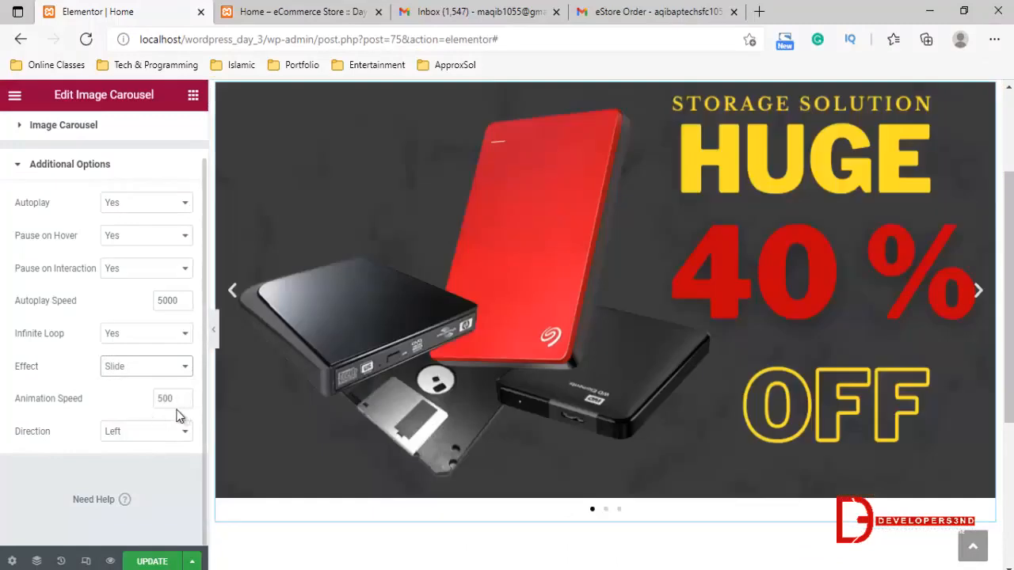
Preview the carousel's second and third banners in the editor and update the Home page
{"action": "scroll", "coordinate": [106, 287], "scroll_direction": "up", "scroll_amount": 1}
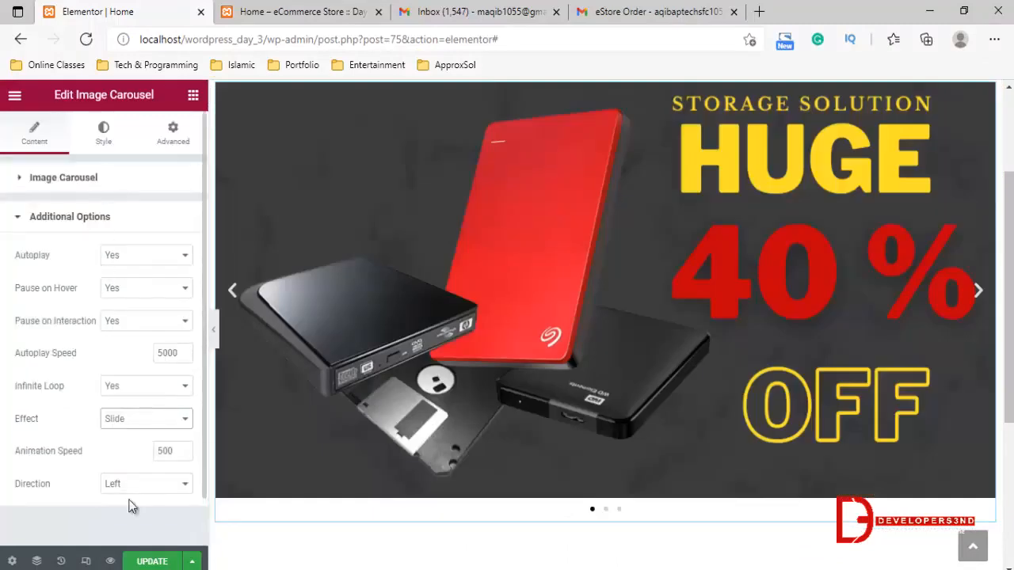
{"action": "scroll", "coordinate": [667, 444], "scroll_direction": "down", "scroll_amount": 1}
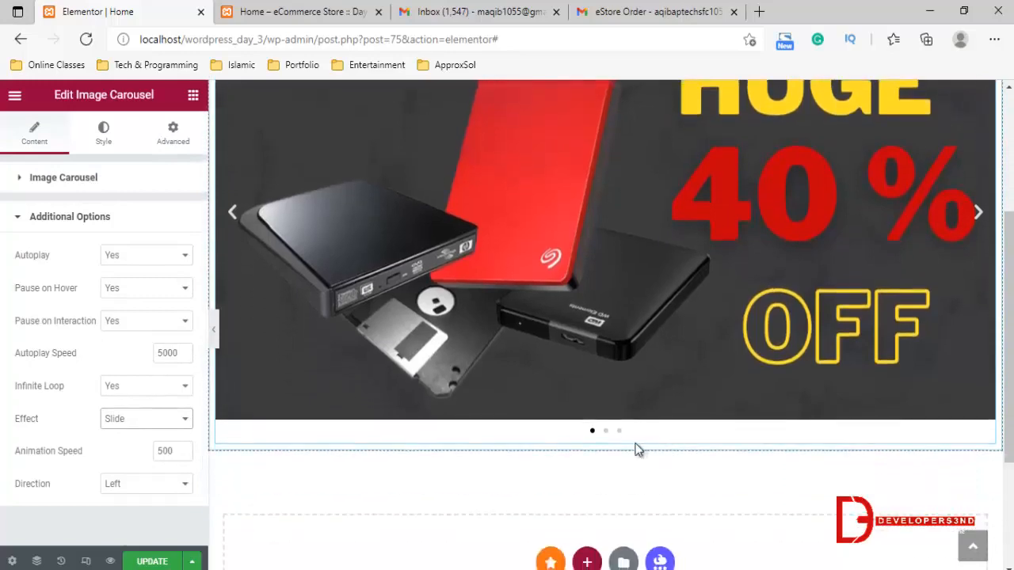
{"action": "left_click", "coordinate": [606, 432]}
{"action": "left_click", "coordinate": [618, 433]}
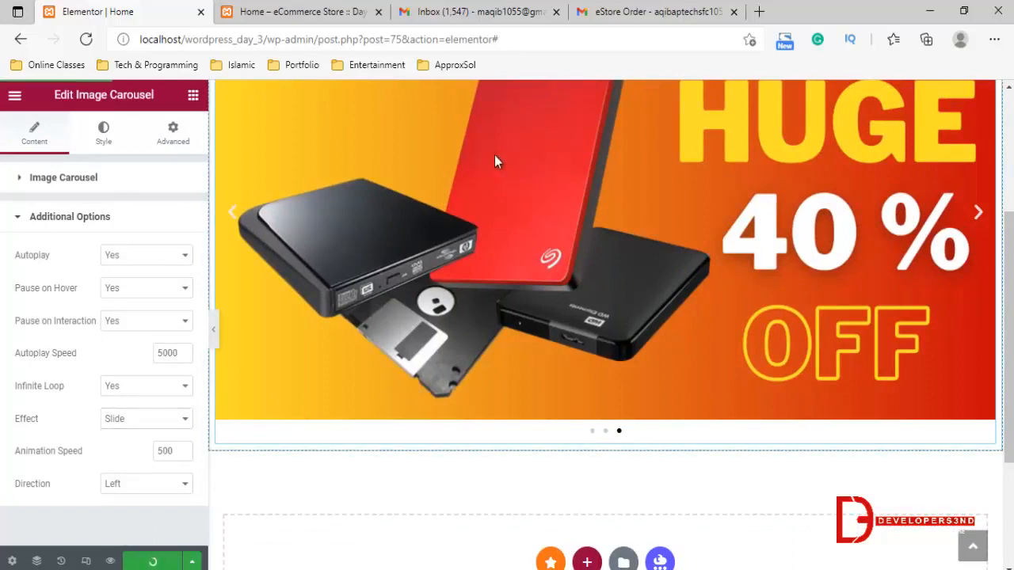
Reload the Home page on the live site and examine how the image carousel displays there
{"action": "left_click", "coordinate": [350, 11]}
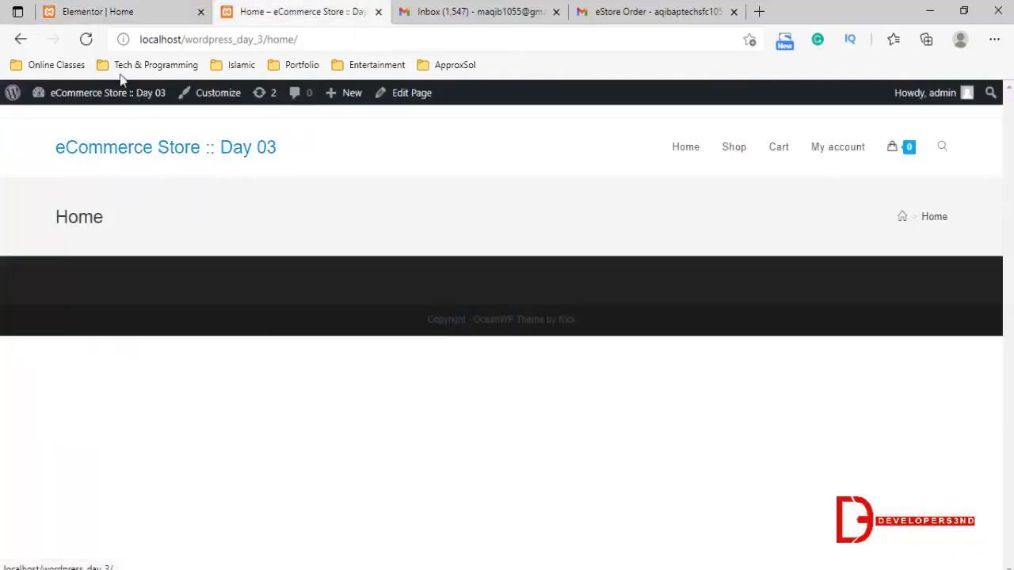
{"action": "left_click", "coordinate": [86, 39]}
{"action": "left_click", "coordinate": [156, 10]}
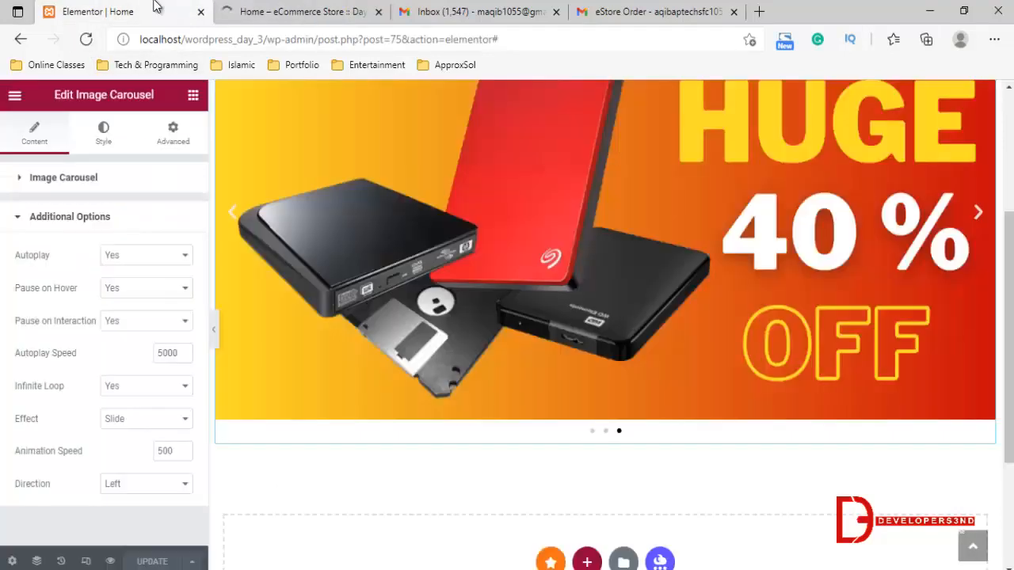
{"action": "left_click", "coordinate": [321, 11]}
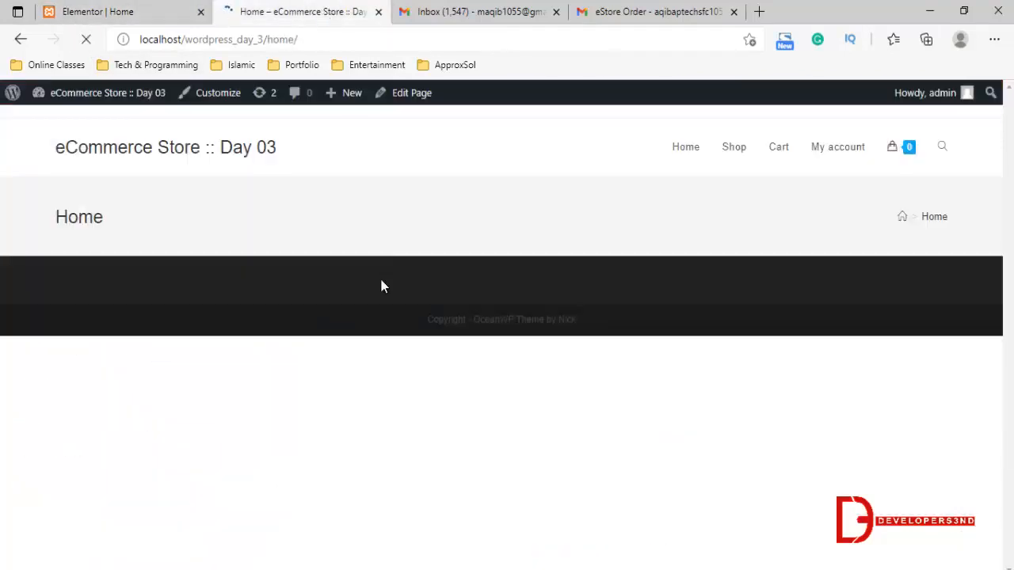
{"action": "scroll", "coordinate": [454, 460], "scroll_direction": "down", "scroll_amount": 1}
{"action": "scroll", "coordinate": [454, 467], "scroll_direction": "down", "scroll_amount": 3}
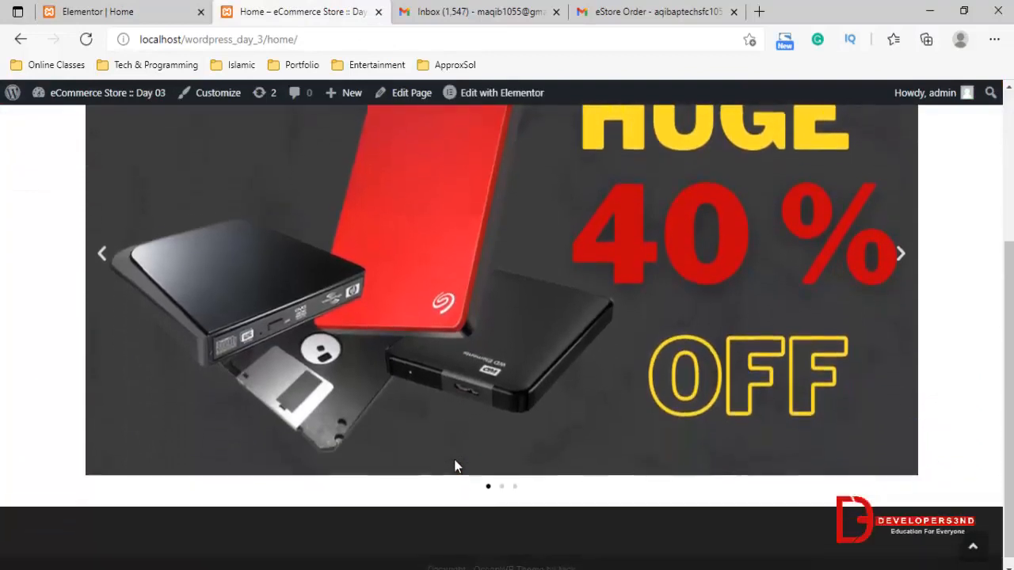
{"action": "scroll", "coordinate": [454, 467], "scroll_direction": "up", "scroll_amount": 3}
{"action": "scroll", "coordinate": [454, 461], "scroll_direction": "down", "scroll_amount": 1}
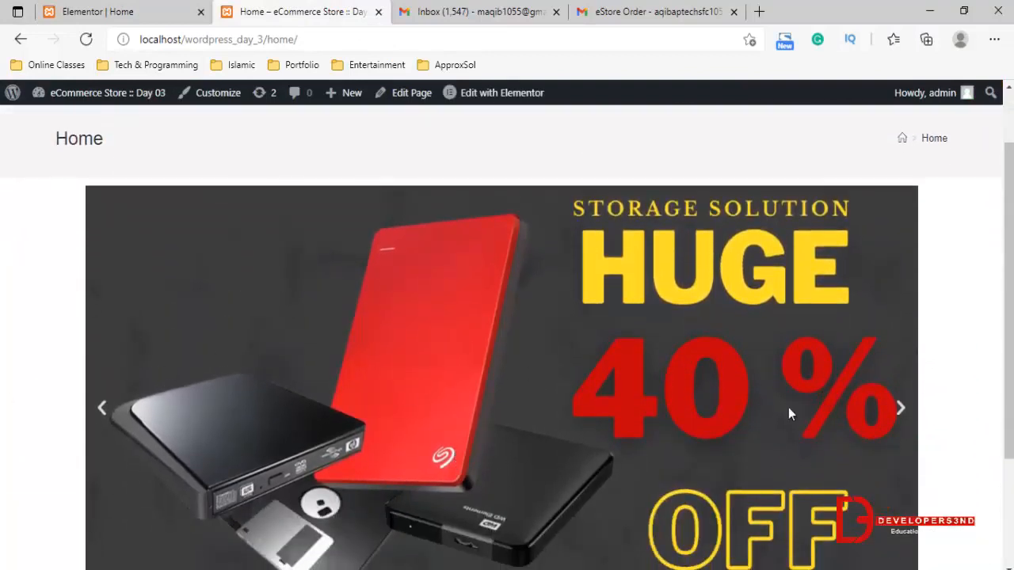
{"action": "scroll", "coordinate": [788, 407], "scroll_direction": "down", "scroll_amount": 2}
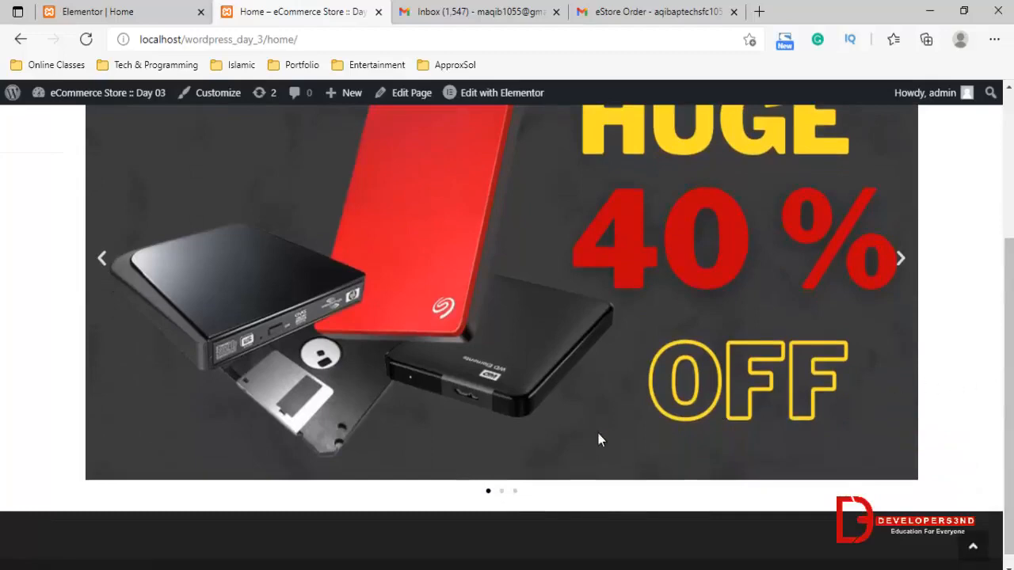
Return to the Elementor editor, add a single-column section below the carousel, and place a Heading widget in it
{"action": "left_click", "coordinate": [173, 6]}
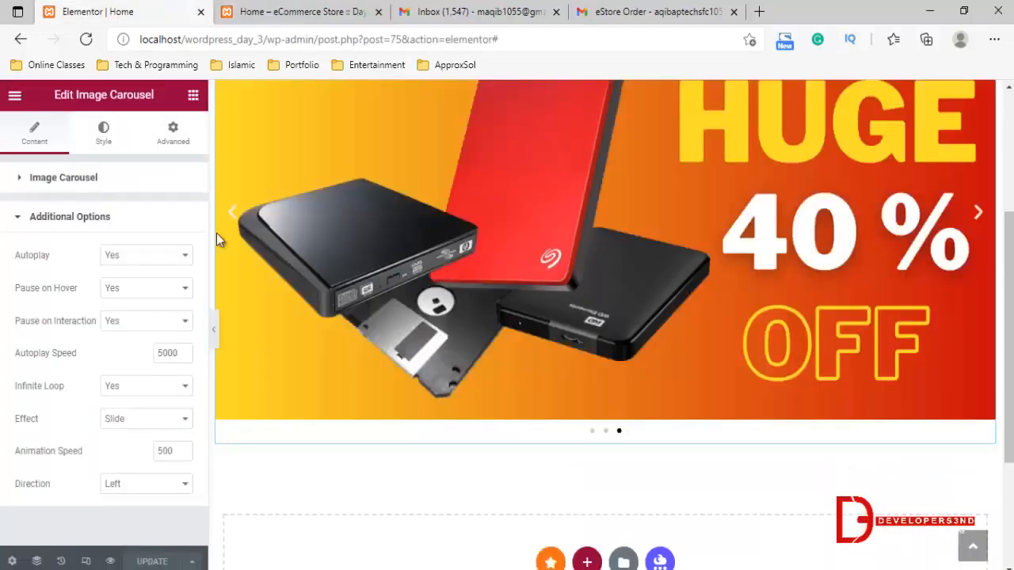
{"action": "scroll", "coordinate": [596, 347], "scroll_direction": "down", "scroll_amount": 3}
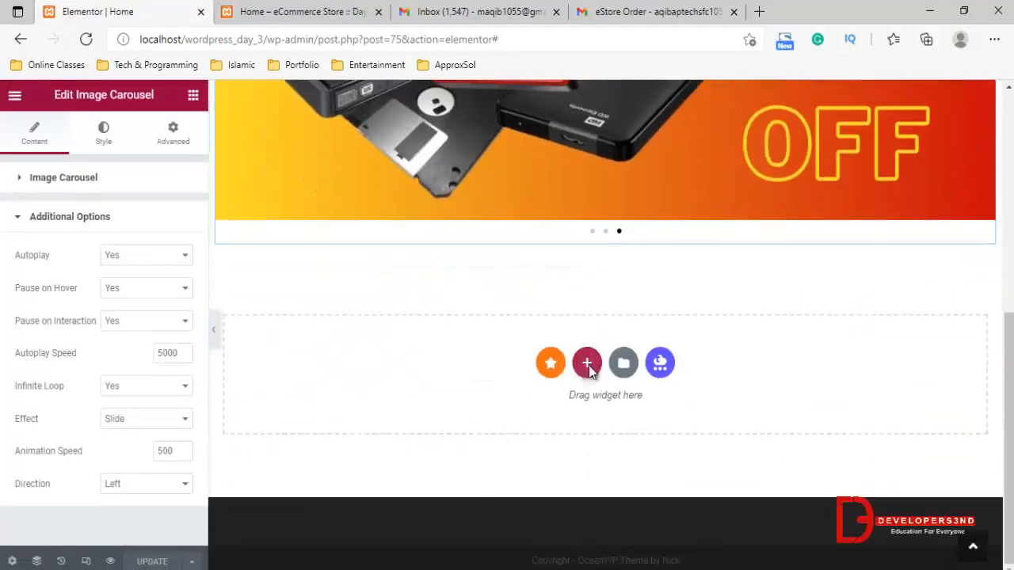
{"action": "left_click", "coordinate": [587, 363]}
{"action": "left_click", "coordinate": [402, 407]}
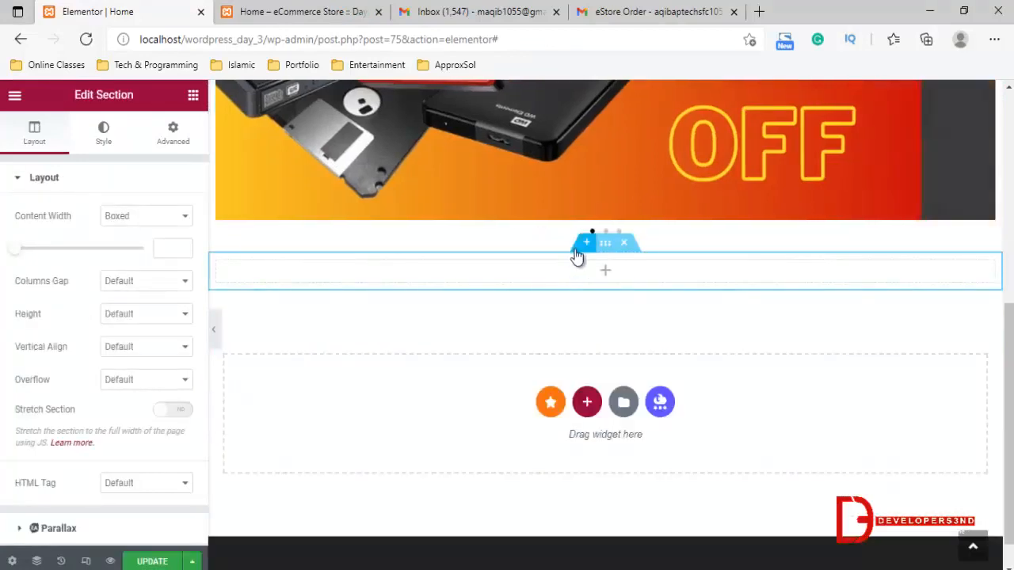
{"action": "left_click", "coordinate": [192, 94]}
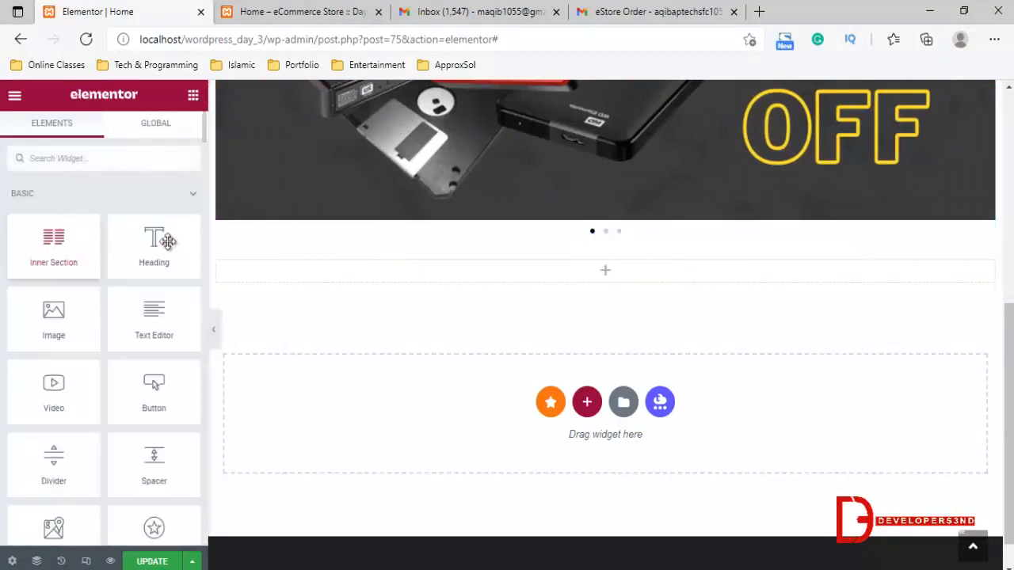
{"action": "left_click_drag", "start_coordinate": [144, 241], "coordinate": [602, 284]}
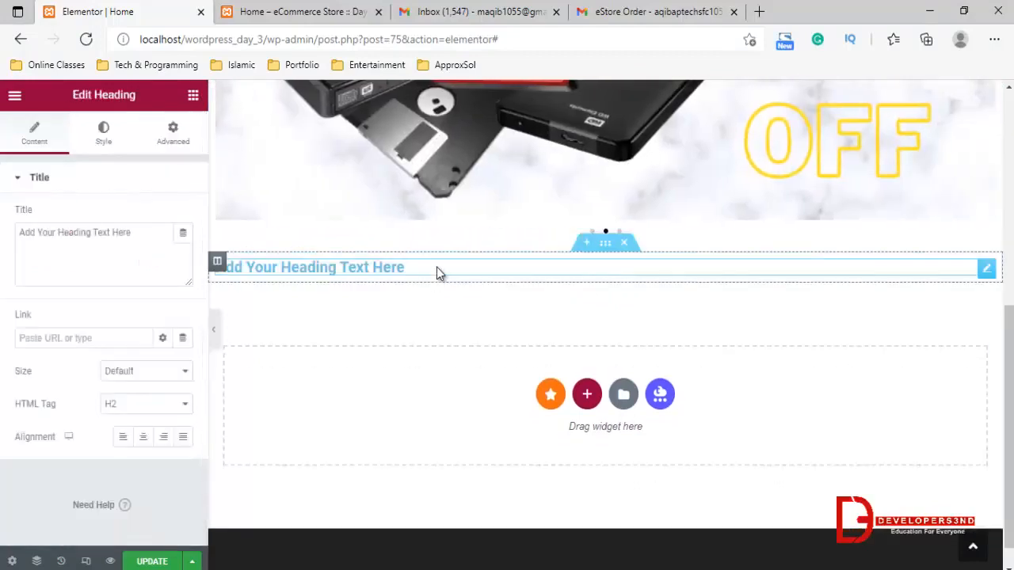
{"action": "left_click", "coordinate": [436, 266]}
Set the heading's title to "HOT Products" and align it to the center
{"action": "triple_click", "coordinate": [117, 252]}
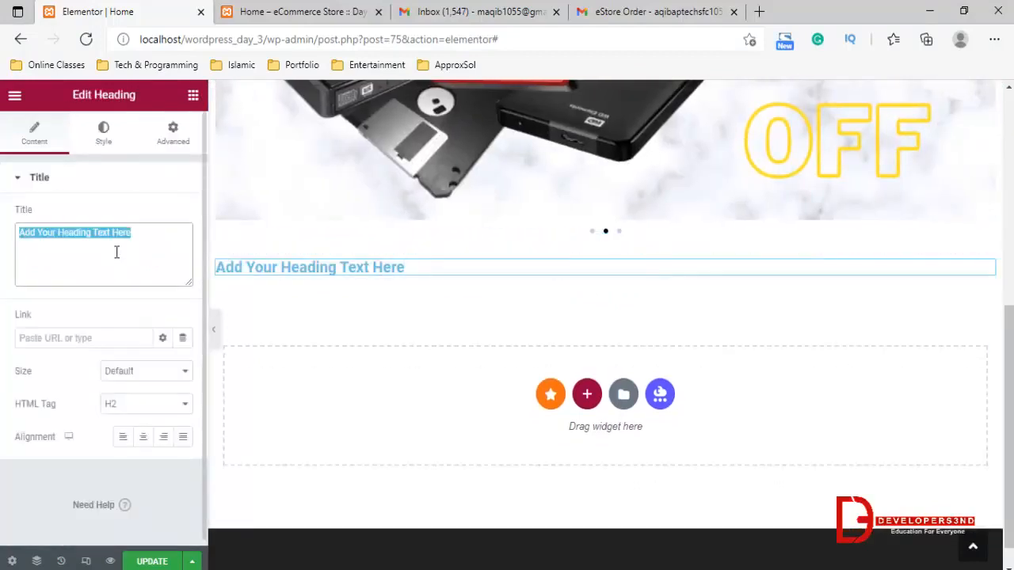
{"action": "type", "text": "HO"}
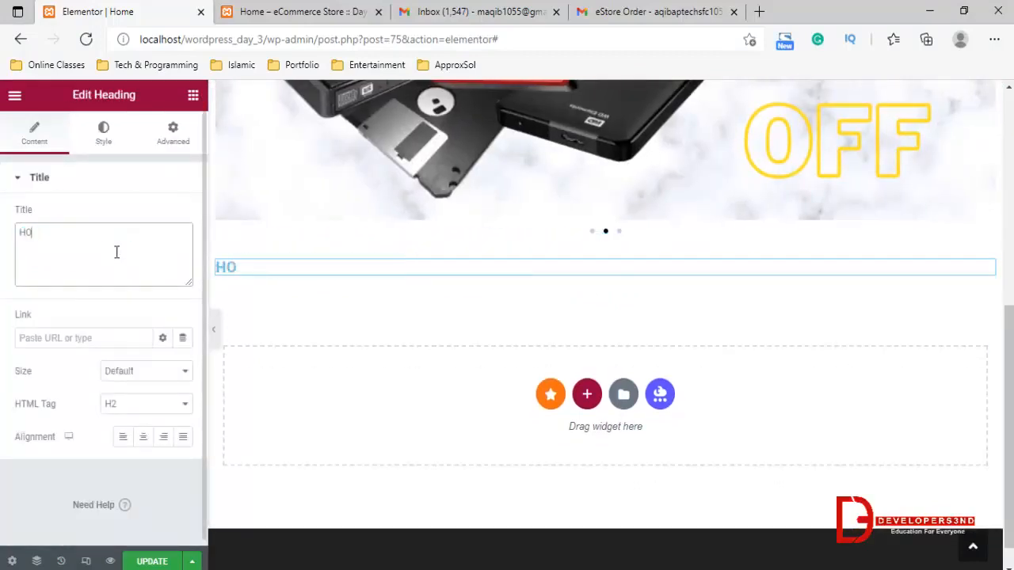
{"action": "type", "text": "T Products"}
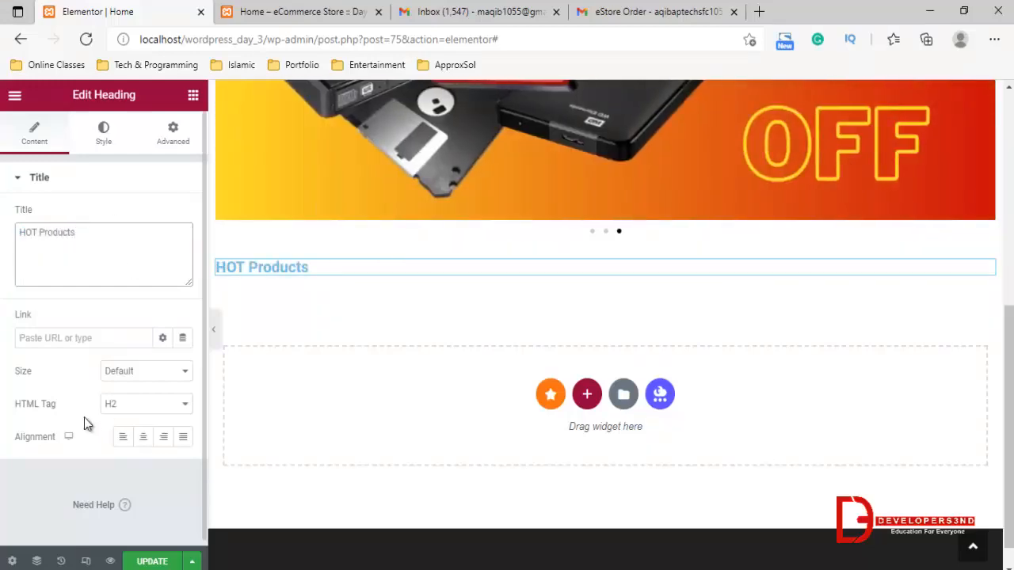
{"action": "left_click", "coordinate": [143, 437]}
Change the "HOT Products" heading's text color to dark slate grey, #40525A
{"action": "left_click", "coordinate": [103, 133]}
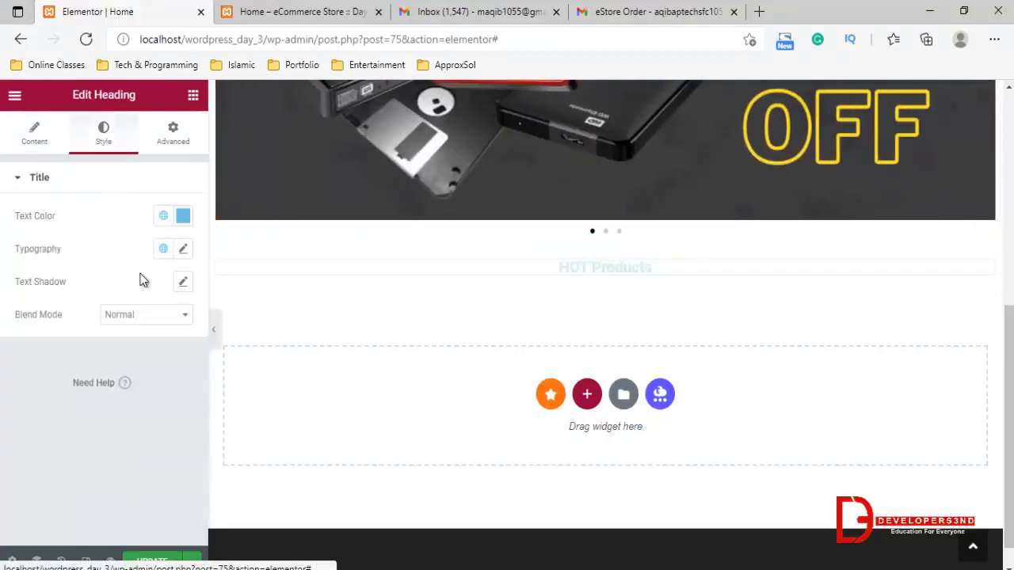
{"action": "left_click", "coordinate": [183, 215]}
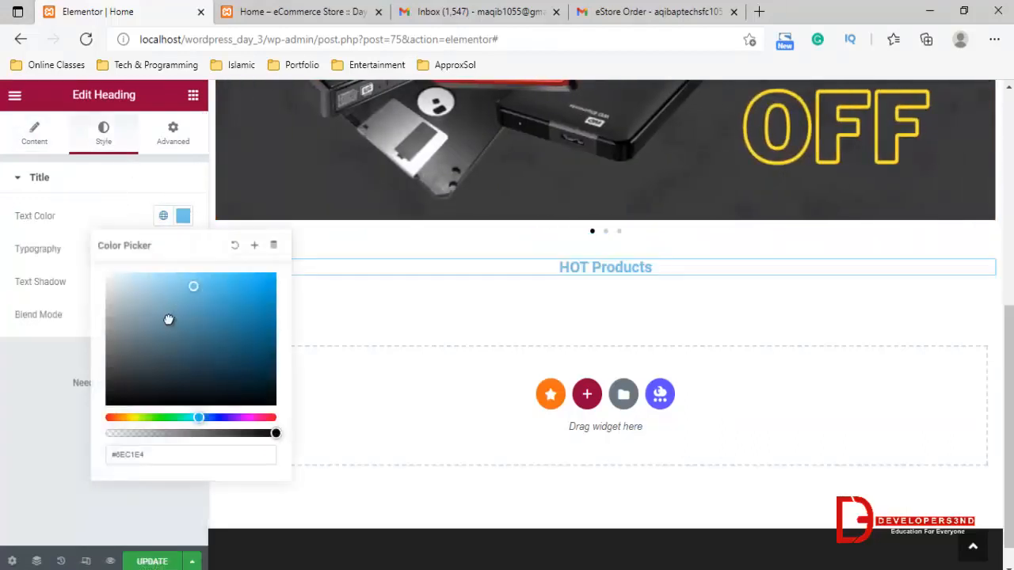
{"action": "mouse_move", "coordinate": [169, 319]}
{"action": "left_mouse_down"}
{"action": "mouse_move", "coordinate": [158, 325]}
{"action": "mouse_move", "coordinate": [151, 290]}
{"action": "mouse_move", "coordinate": [155, 317]}
{"action": "left_mouse_up"}
{"action": "left_click", "coordinate": [176, 318]}
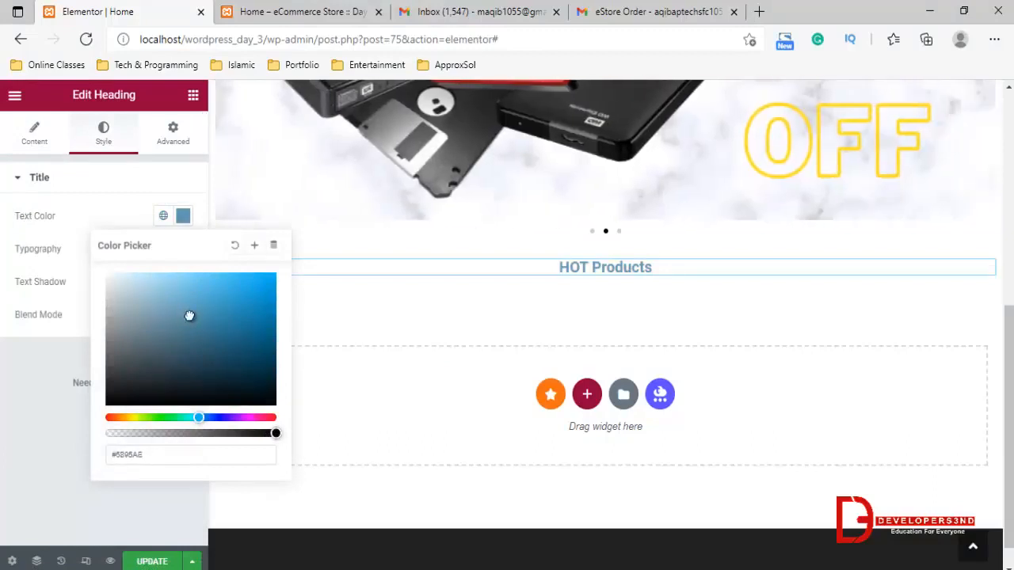
{"action": "left_click", "coordinate": [149, 381]}
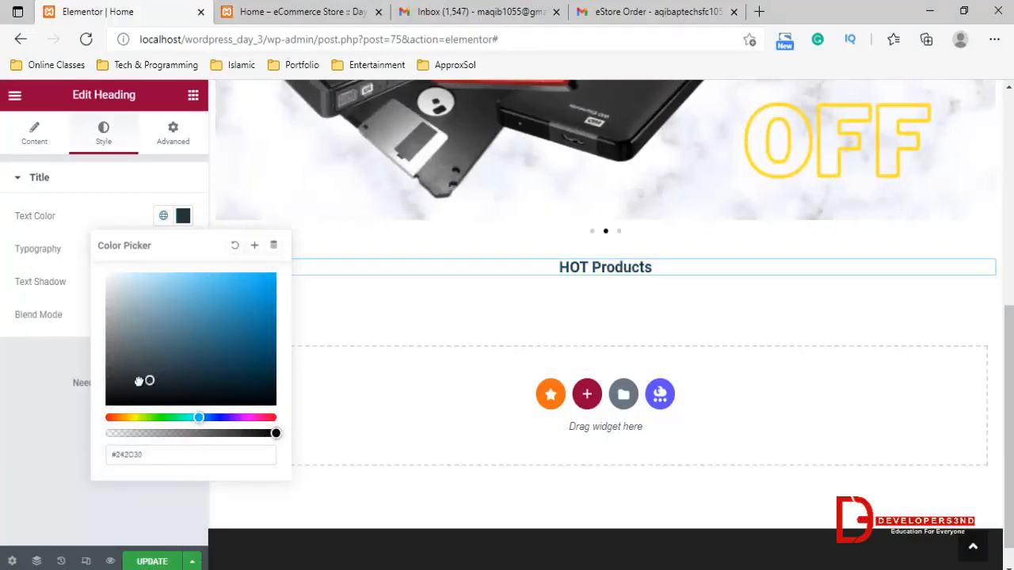
{"action": "left_click_drag", "start_coordinate": [150, 371], "coordinate": [153, 357]}
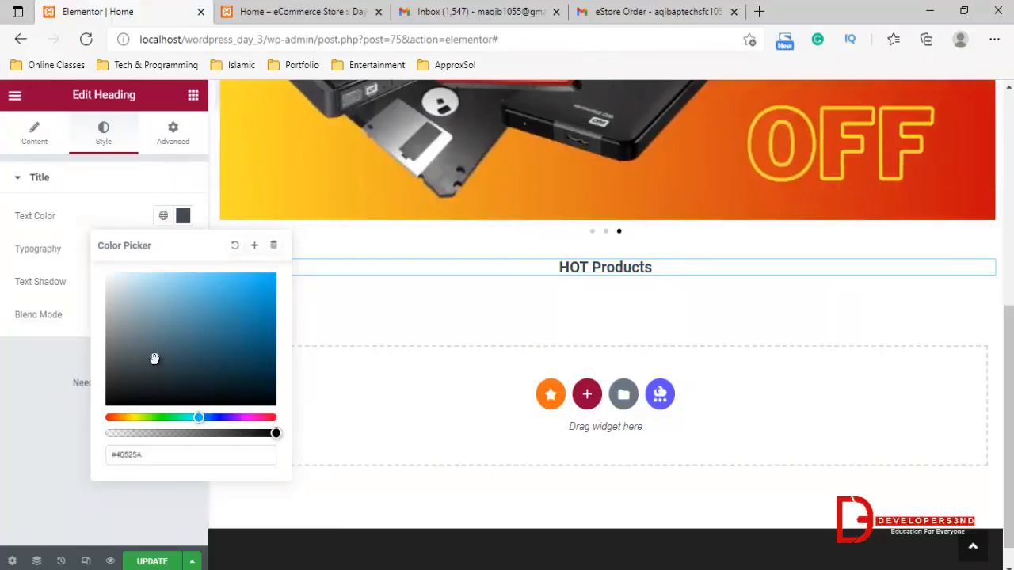
{"action": "left_click", "coordinate": [145, 497]}
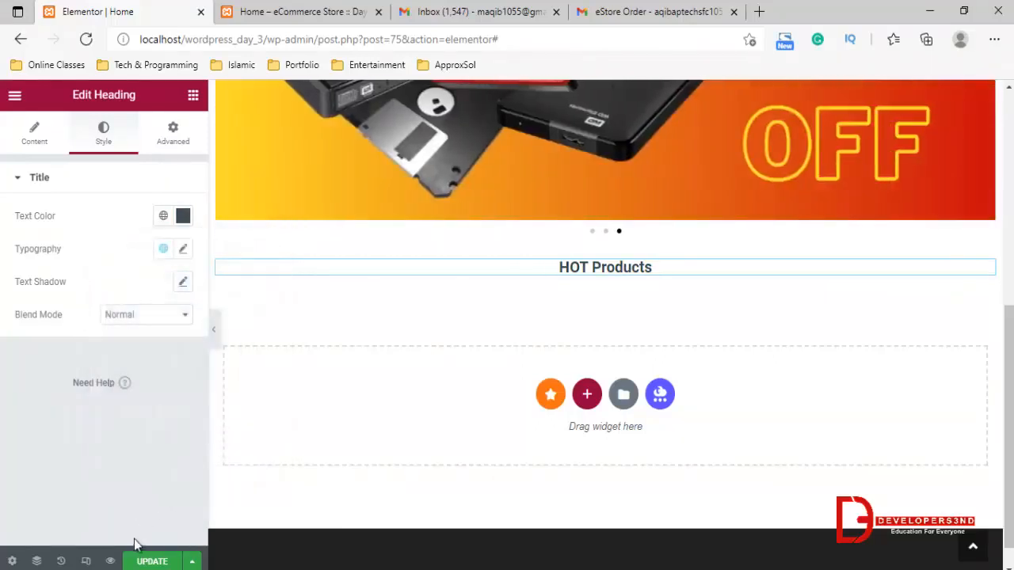
Save the page and set the "HOT Products" heading's font size to 42 px
{"action": "left_click", "coordinate": [148, 561]}
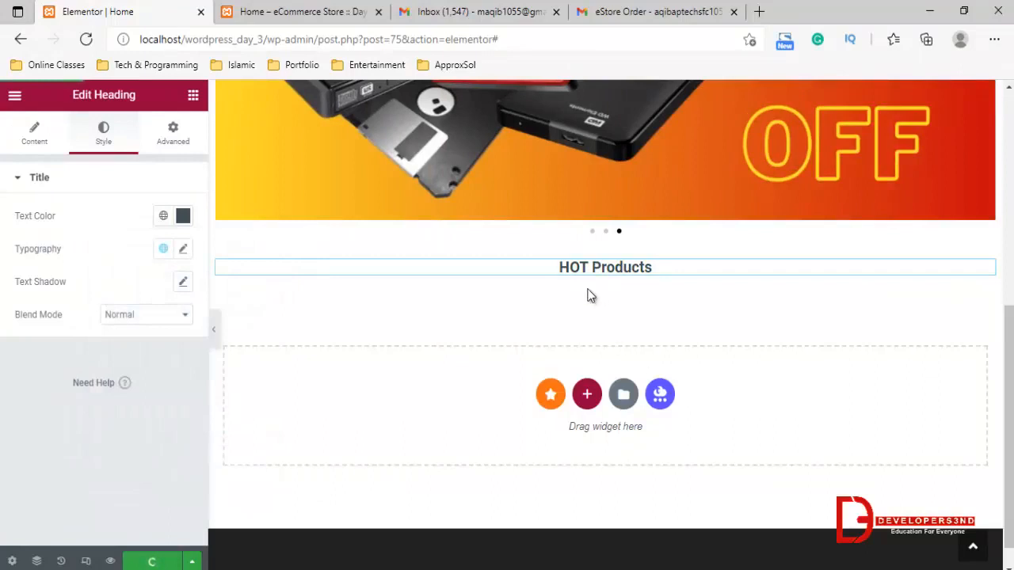
{"action": "left_click", "coordinate": [182, 249]}
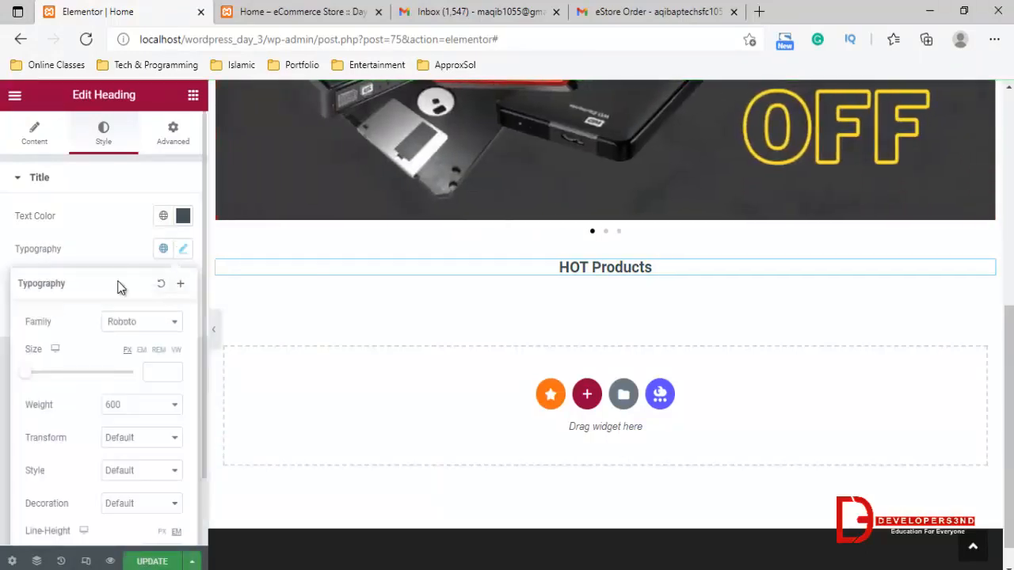
{"action": "left_click_drag", "start_coordinate": [26, 369], "coordinate": [50, 377]}
Try the Roboto Mono and Ribeye Marrow font families on the "HOT Products" heading
{"action": "left_click", "coordinate": [170, 324]}
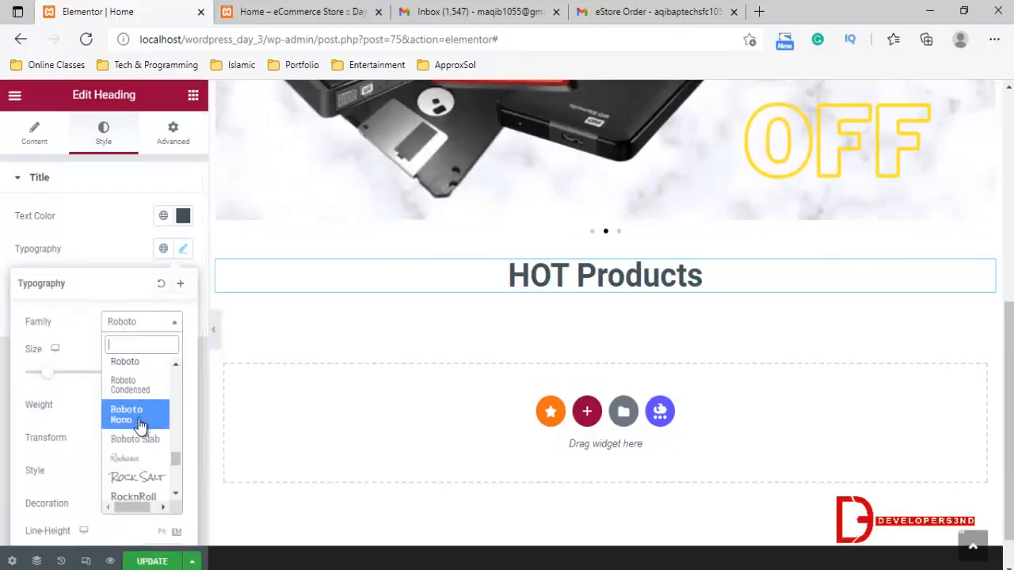
{"action": "left_click", "coordinate": [139, 419]}
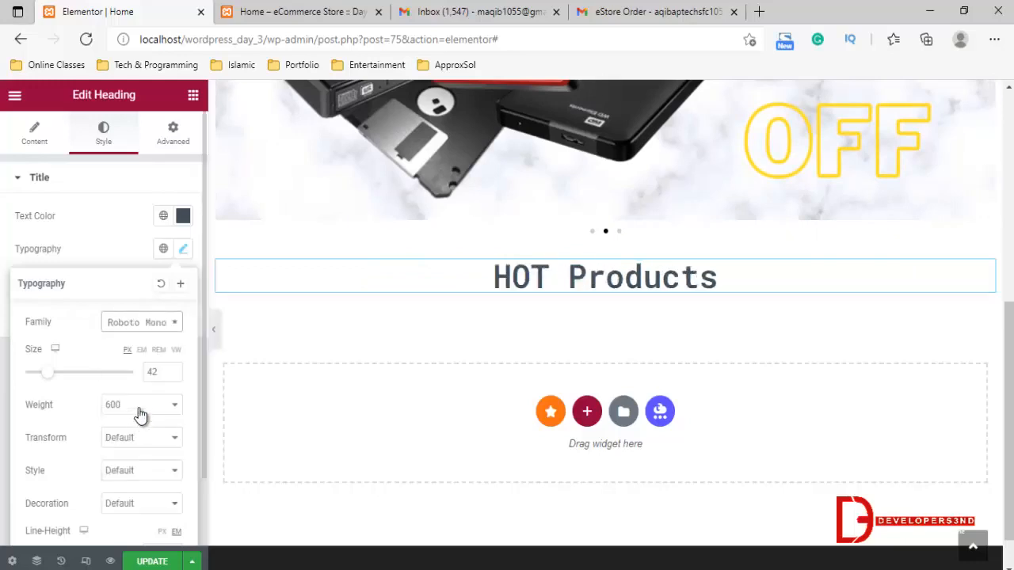
{"action": "left_click", "coordinate": [163, 326]}
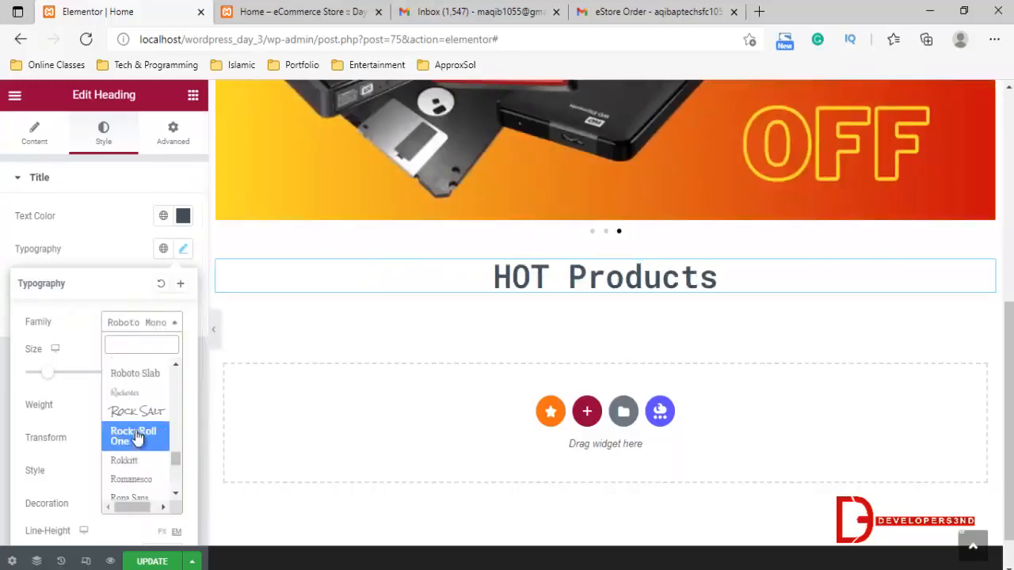
{"action": "scroll", "coordinate": [140, 448], "scroll_direction": "up", "scroll_amount": 3}
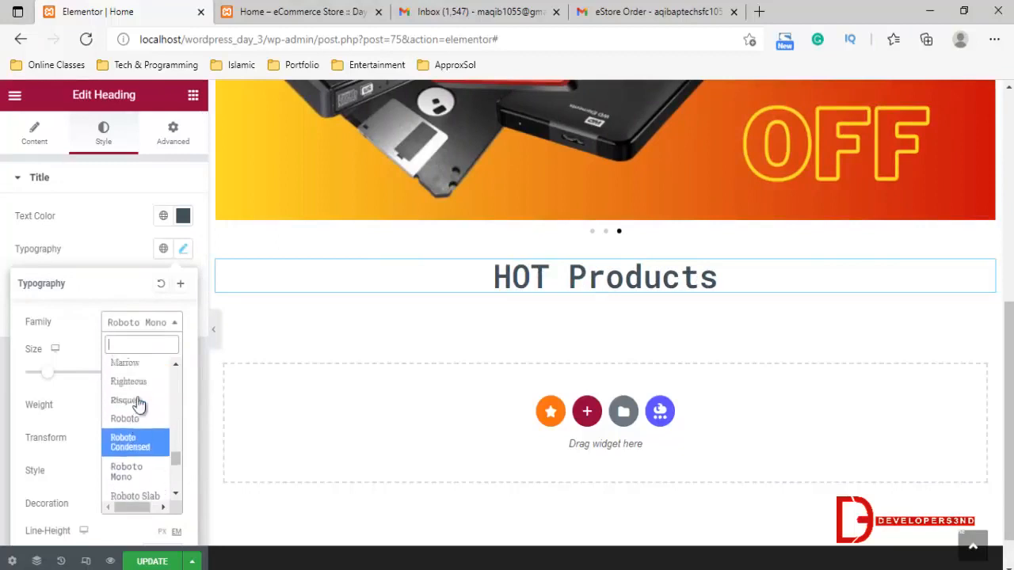
{"action": "left_click", "coordinate": [132, 362]}
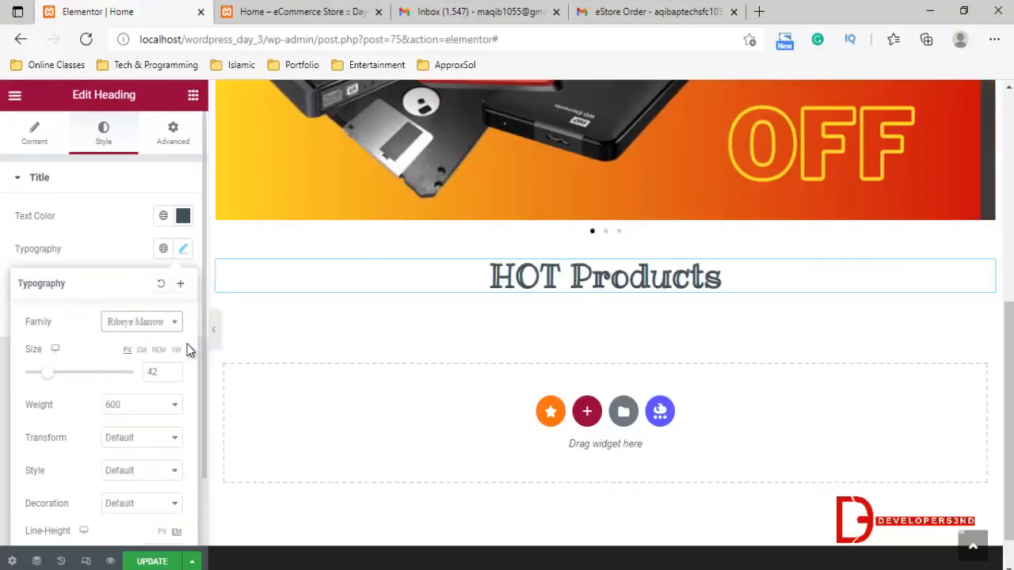
Set the "HOT Products" heading's font family to Frank Ruhl Libre and update the page
{"action": "left_click", "coordinate": [155, 326]}
{"action": "left_click_drag", "start_coordinate": [175, 454], "coordinate": [179, 411]}
{"action": "left_click", "coordinate": [168, 406]}
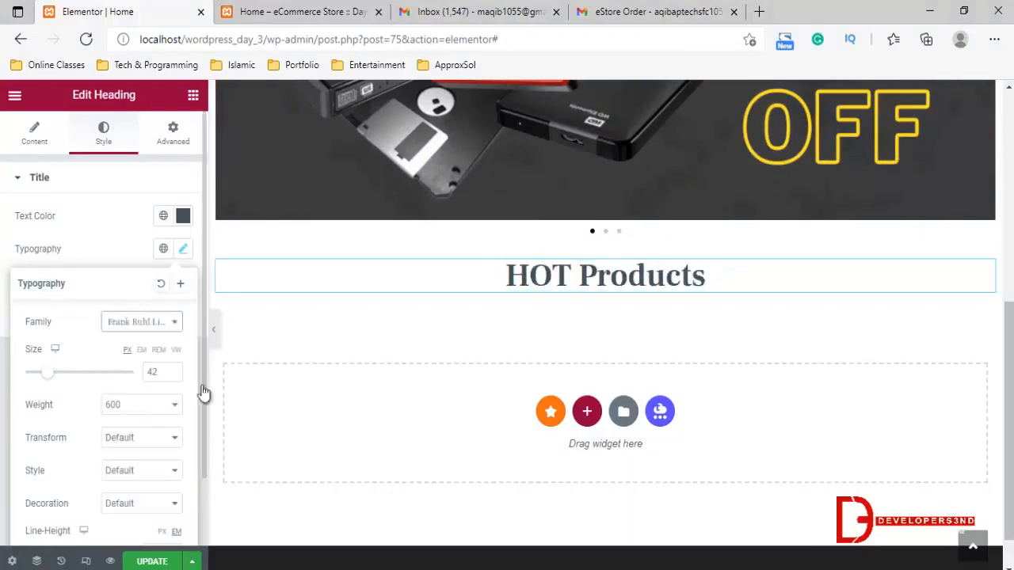
{"action": "left_click", "coordinate": [164, 563]}
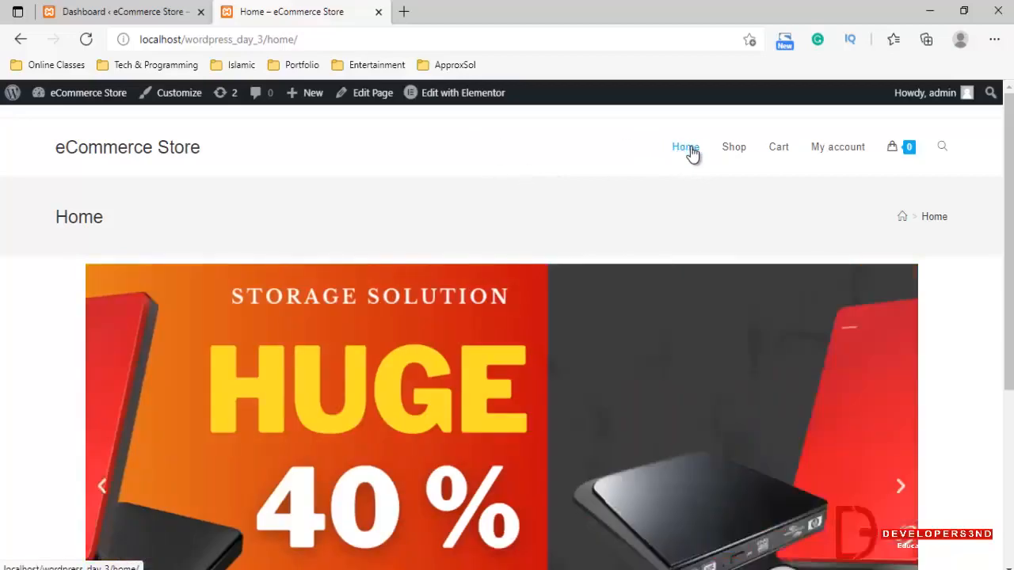
Reload the Home page on the live site and look over its carousel and the content below
{"action": "left_click", "coordinate": [688, 149]}
{"action": "scroll", "coordinate": [485, 208], "scroll_direction": "down", "scroll_amount": 2}
{"action": "scroll", "coordinate": [409, 286], "scroll_direction": "down", "scroll_amount": 3}
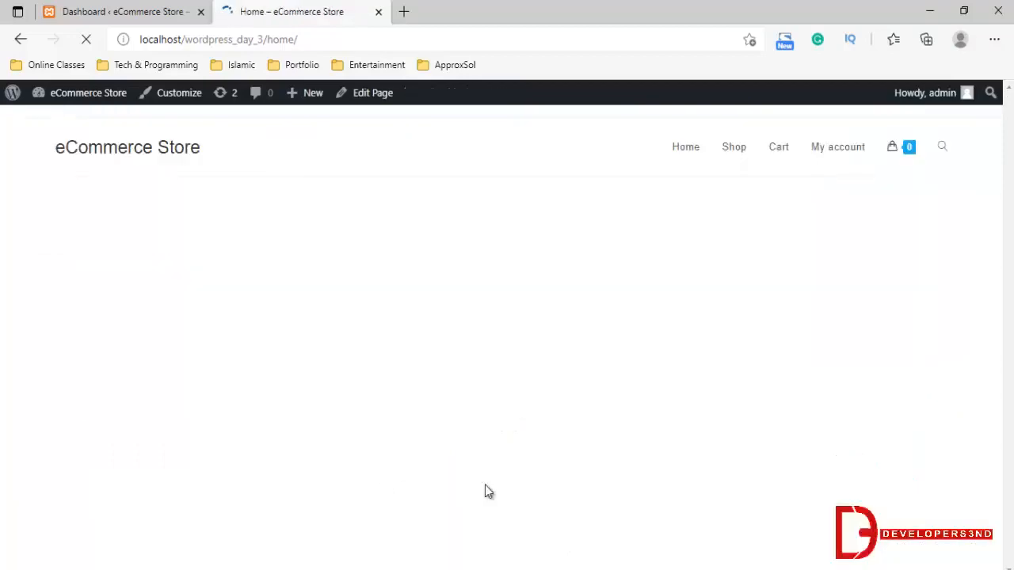
{"action": "scroll", "coordinate": [728, 383], "scroll_direction": "up", "scroll_amount": 4}
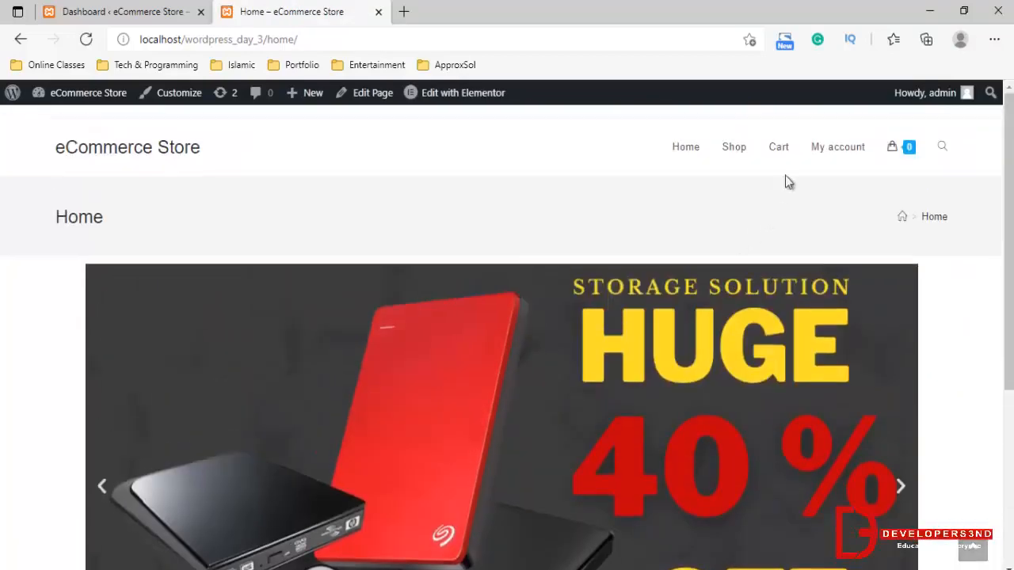
Look over the products on the live Shop page, return to the Home page and view the heading below the carousel
{"action": "left_click", "coordinate": [737, 148]}
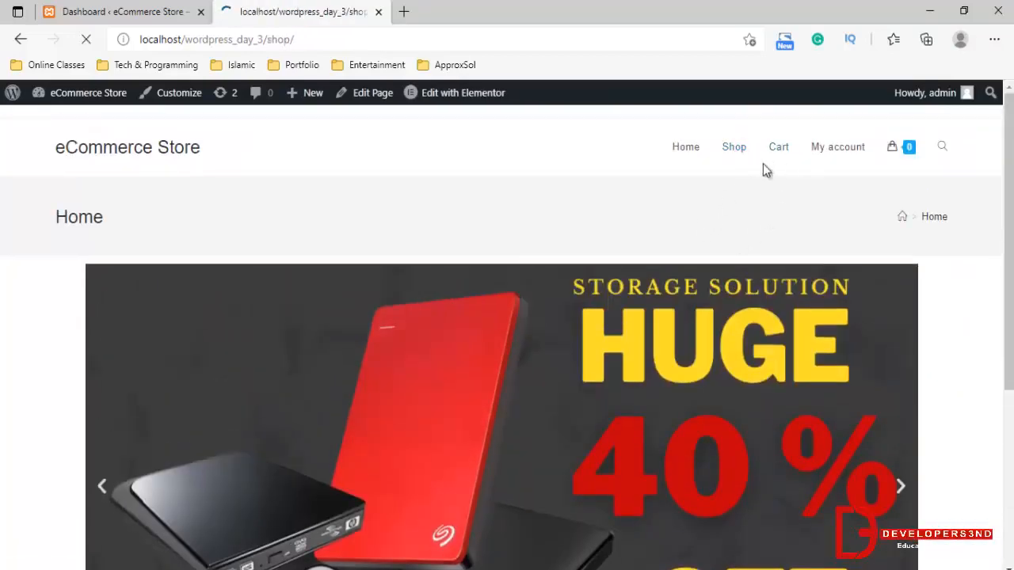
{"action": "scroll", "coordinate": [714, 361], "scroll_direction": "down", "scroll_amount": 4}
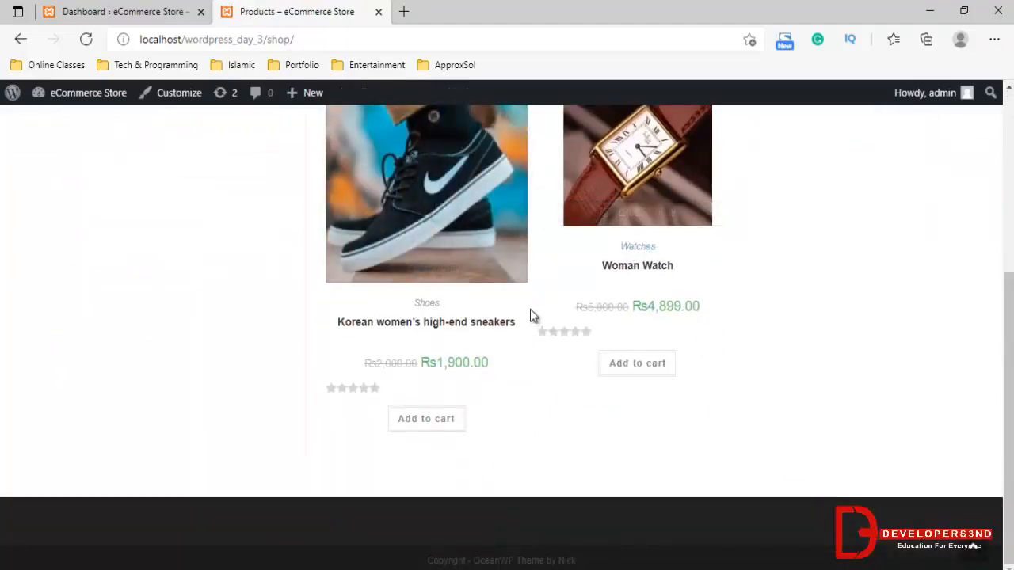
{"action": "scroll", "coordinate": [530, 309], "scroll_direction": "up", "scroll_amount": 4}
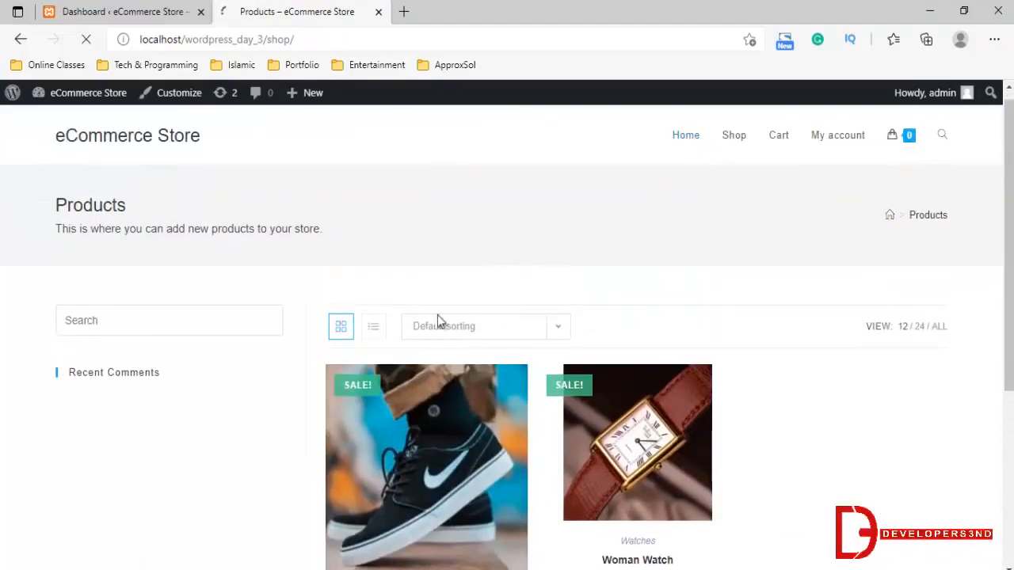
{"action": "scroll", "coordinate": [437, 316], "scroll_direction": "down", "scroll_amount": 4}
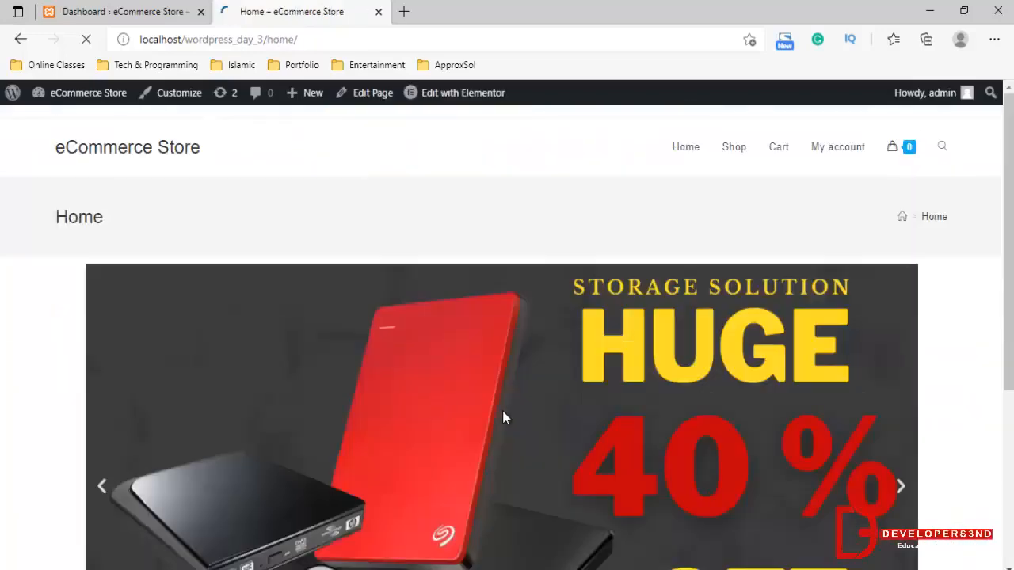
{"action": "scroll", "coordinate": [502, 410], "scroll_direction": "down", "scroll_amount": 4}
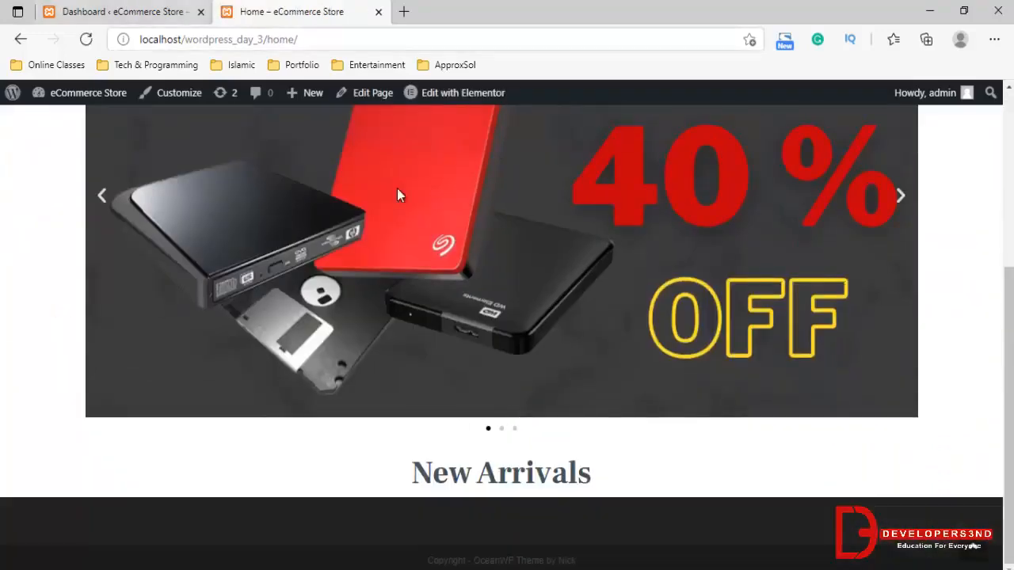
Open the Home page in the Elementor editor and add a single-column section below the "New Arrivals" heading
{"action": "scroll", "coordinate": [397, 189], "scroll_direction": "up", "scroll_amount": 1}
{"action": "left_click", "coordinate": [429, 99]}
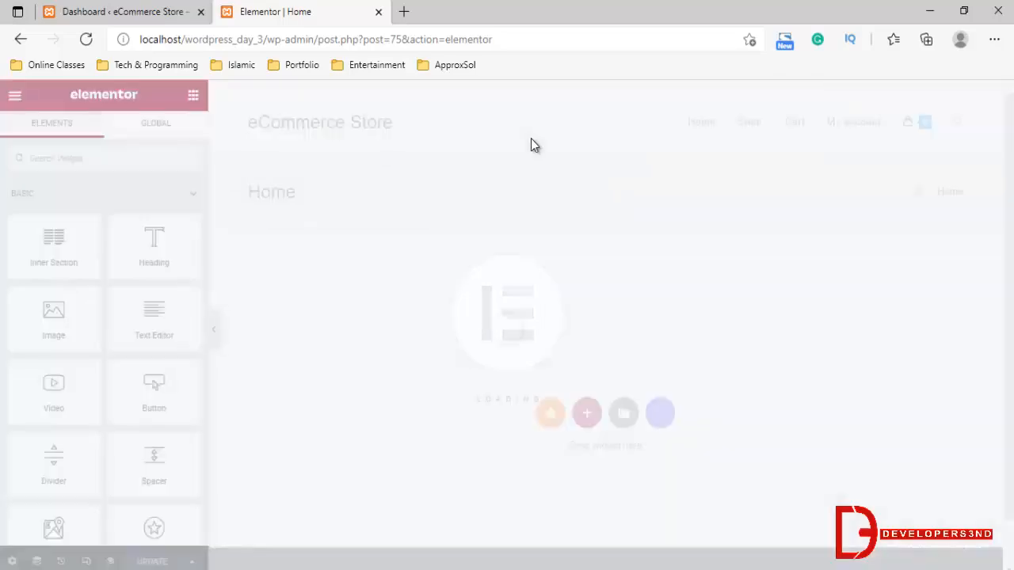
{"action": "scroll", "coordinate": [601, 285], "scroll_direction": "down", "scroll_amount": 6}
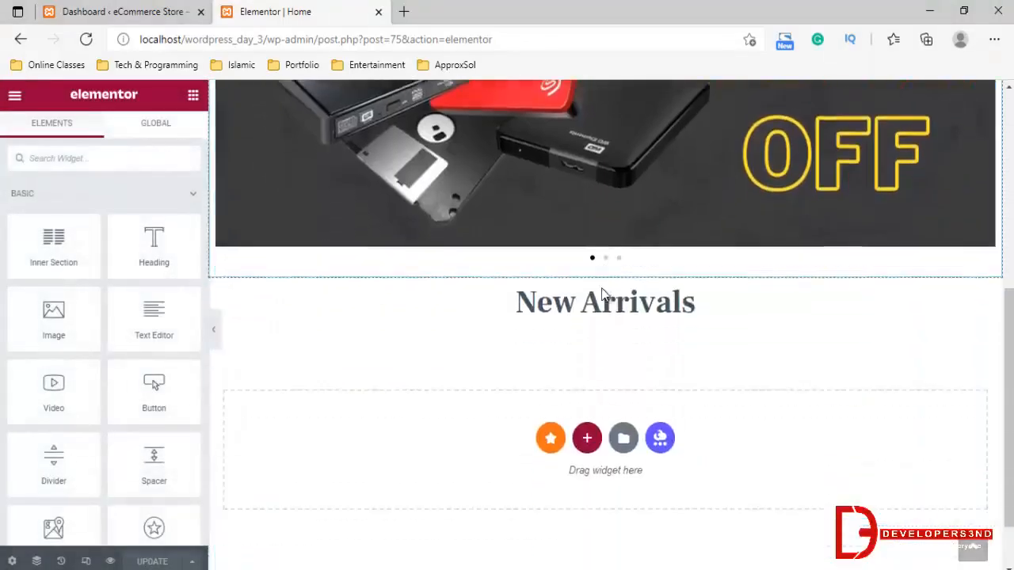
{"action": "left_click", "coordinate": [586, 364]}
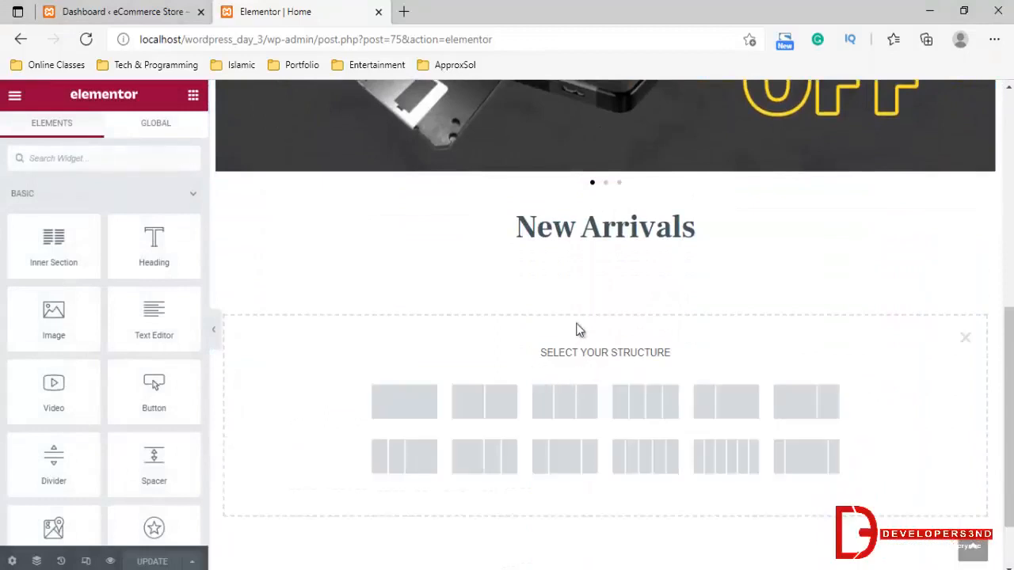
{"action": "left_click", "coordinate": [436, 380]}
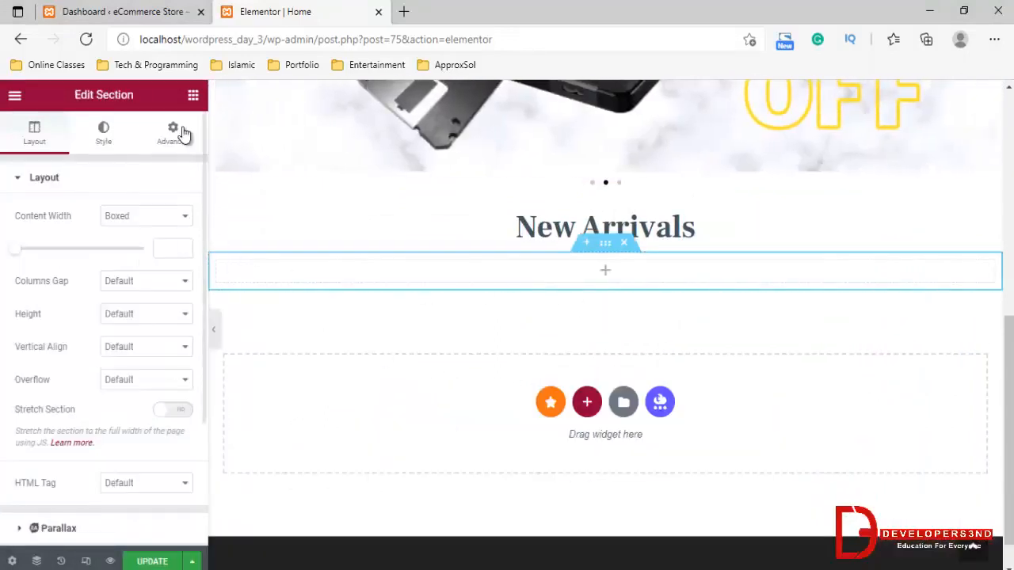
Search the widgets for "woocomm" and place a Product Grid widget in the empty section below "New Arrivals"
{"action": "left_click", "coordinate": [193, 94]}
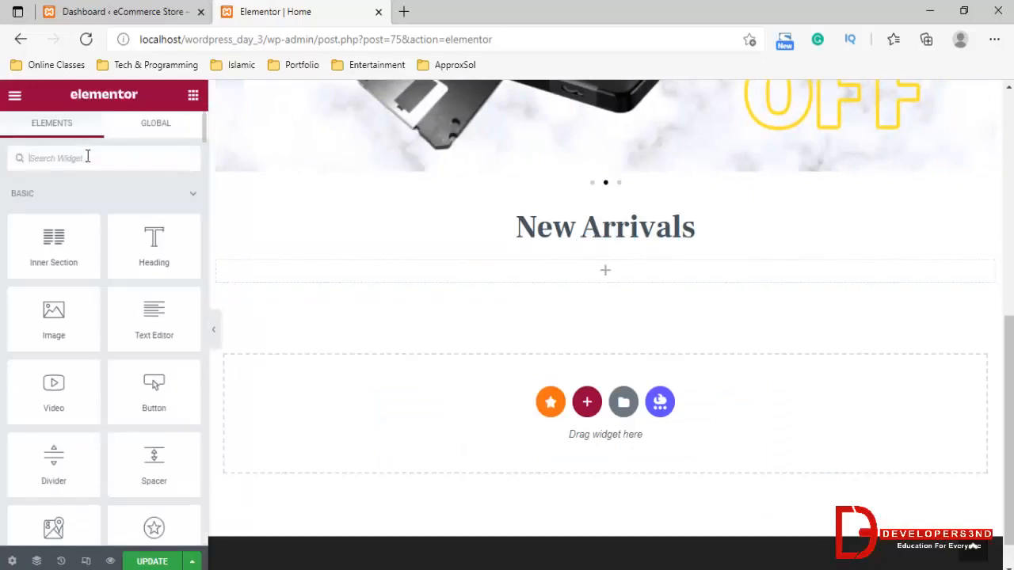
{"action": "type", "text": "w"}
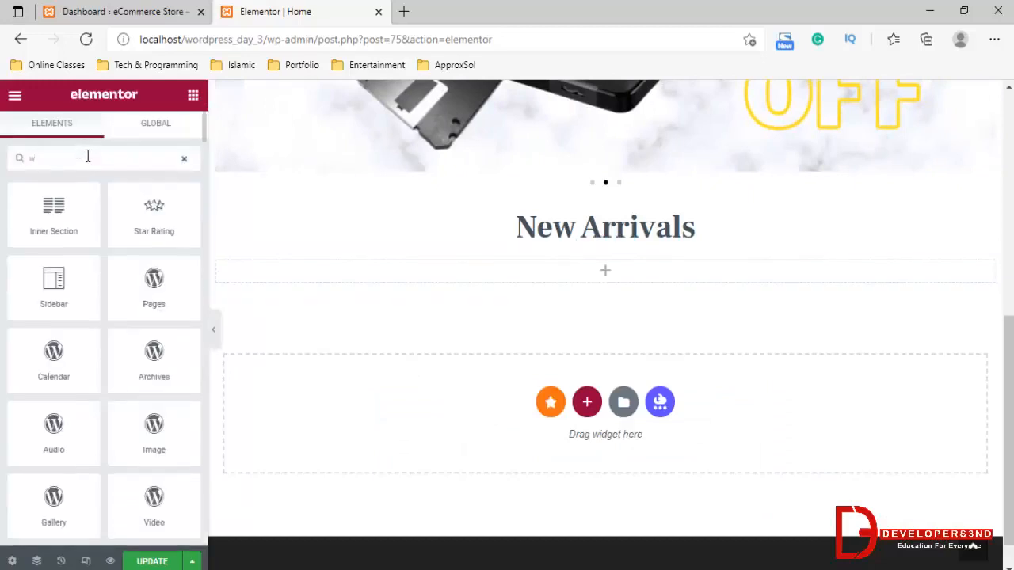
{"action": "type", "text": "oocomm"}
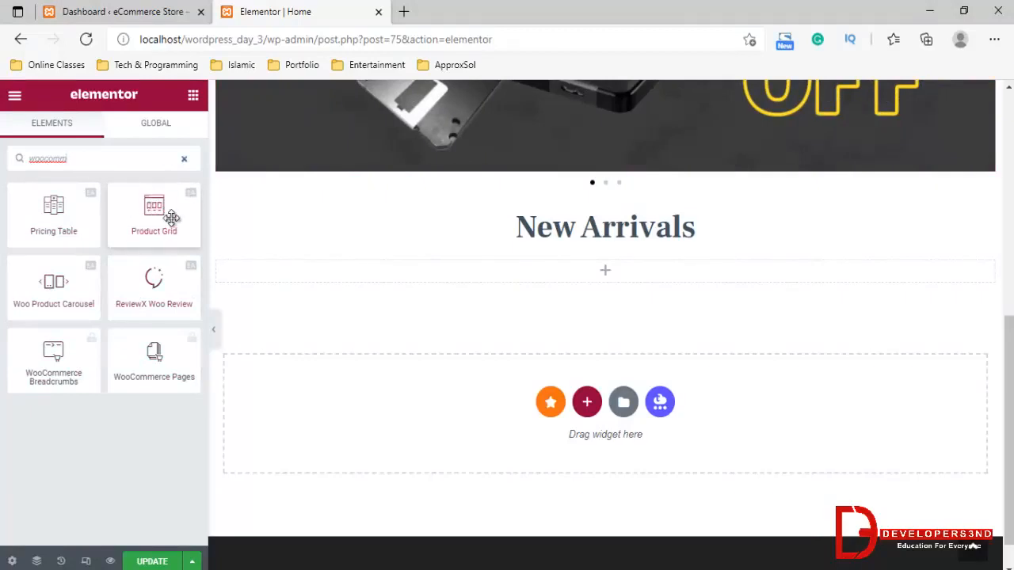
{"action": "left_click_drag", "start_coordinate": [157, 205], "coordinate": [513, 276]}
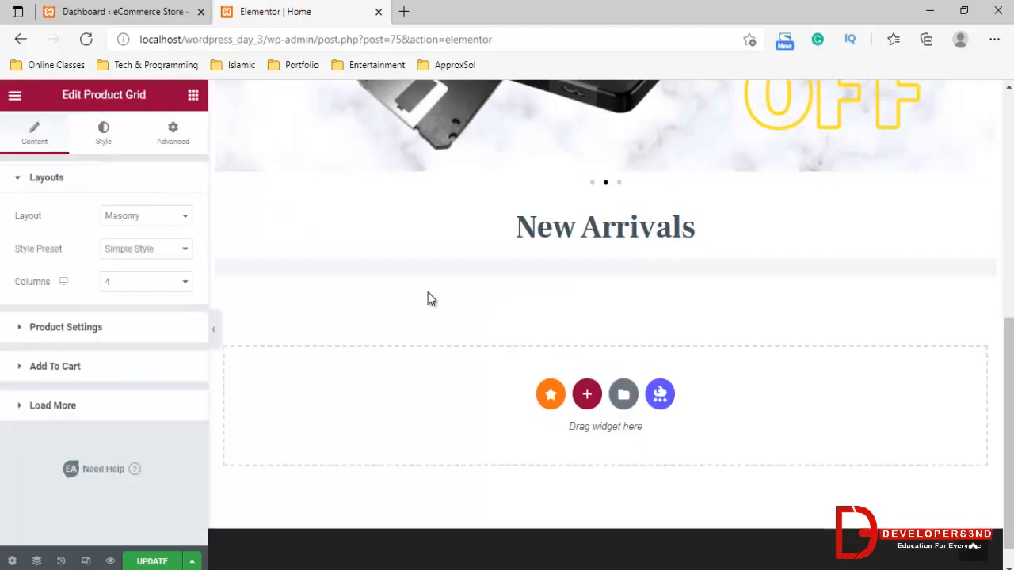
Try the Grid and List layouts on the product grid and return it to the Masonry layout
{"action": "left_click", "coordinate": [153, 255]}
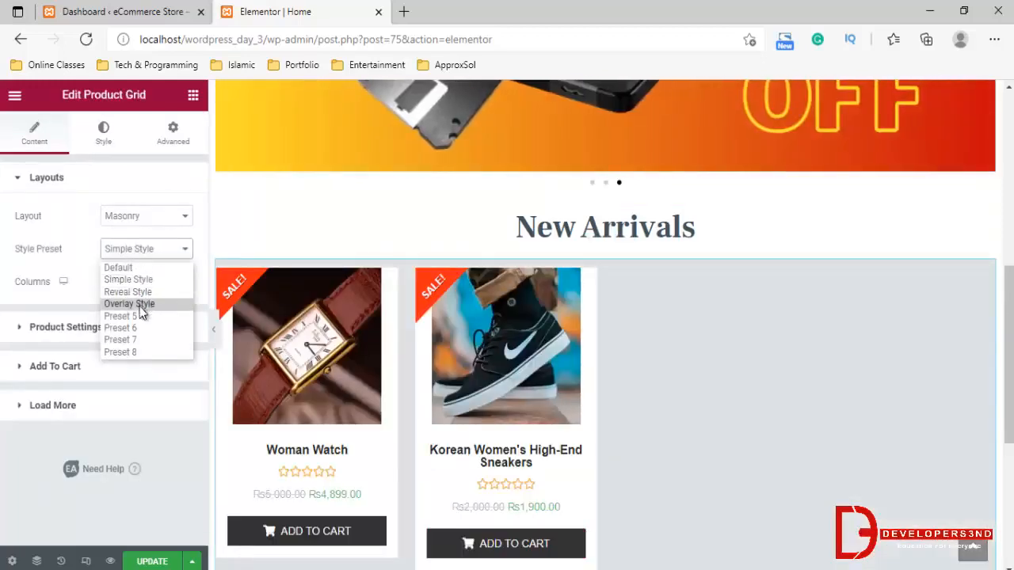
{"action": "left_click", "coordinate": [119, 216]}
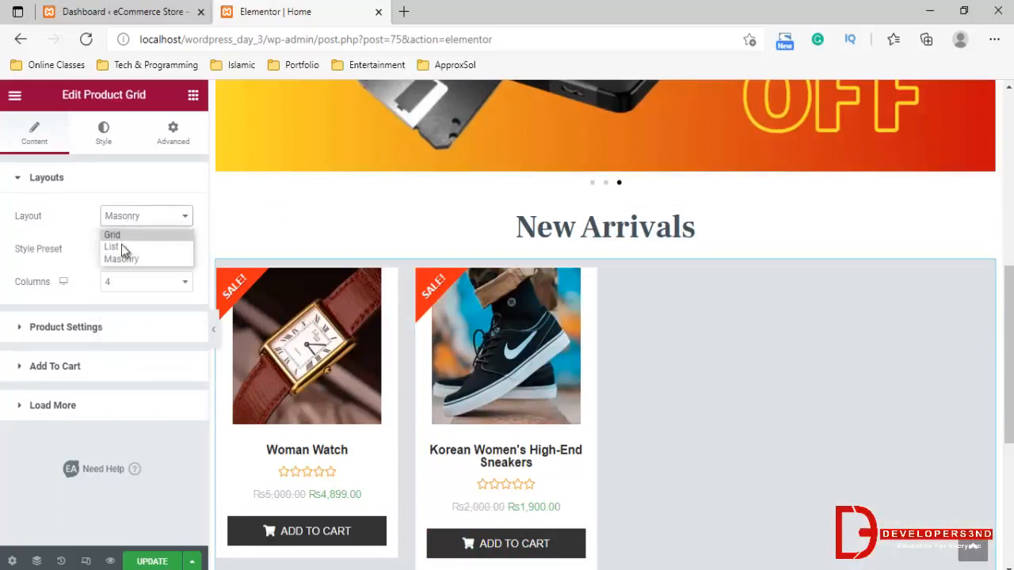
{"action": "left_click", "coordinate": [131, 234]}
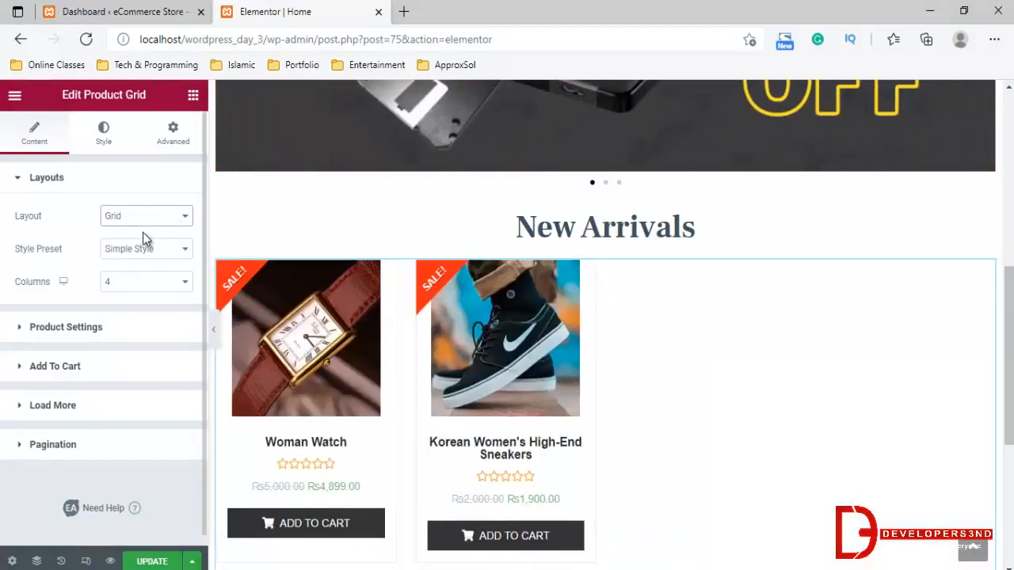
{"action": "left_click", "coordinate": [141, 219]}
{"action": "left_click", "coordinate": [132, 237]}
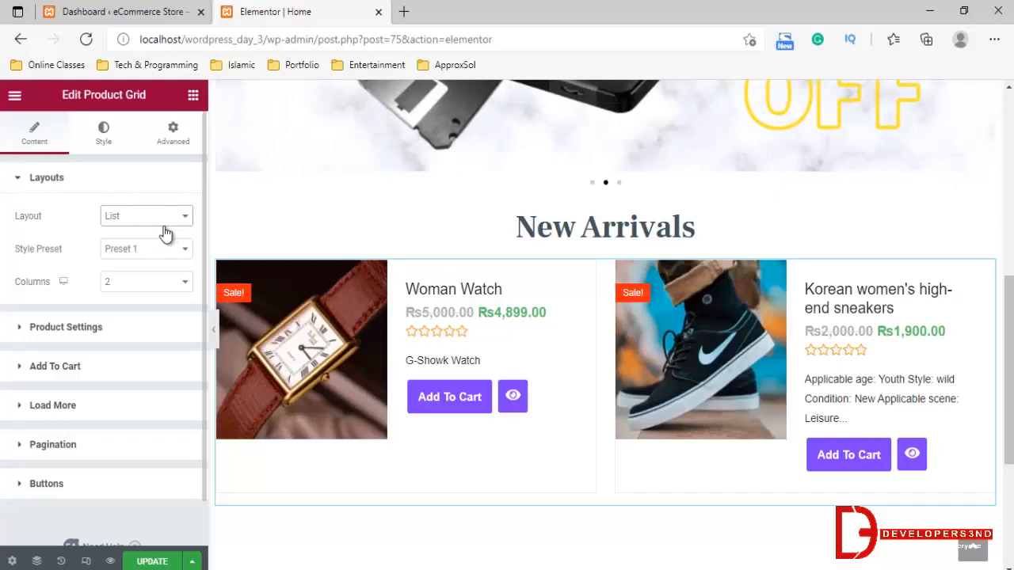
{"action": "left_click", "coordinate": [162, 222]}
{"action": "left_click", "coordinate": [129, 258]}
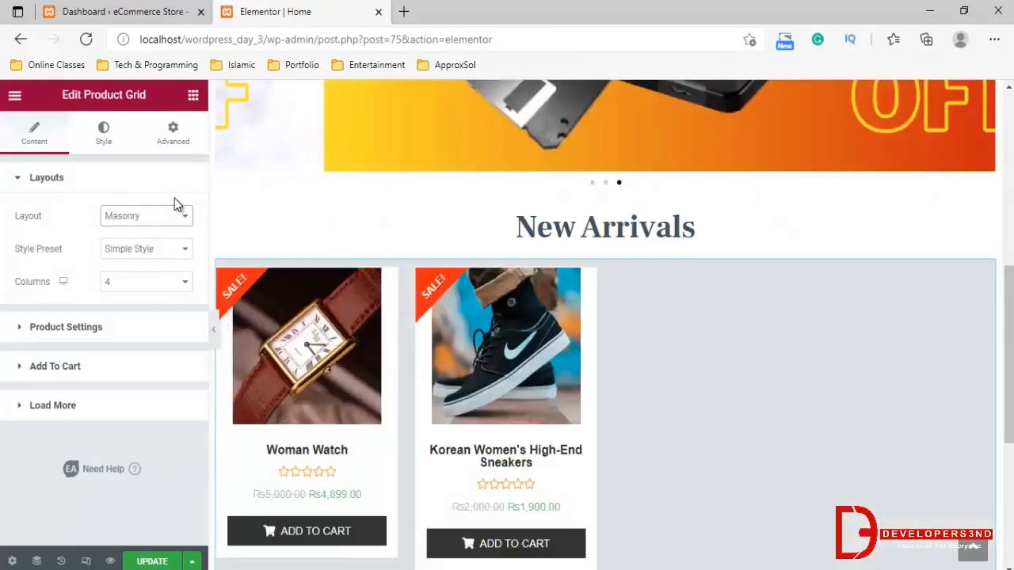
Try a 2-column arrangement for the product grid and return it to 4 columns
{"action": "left_click", "coordinate": [113, 282]}
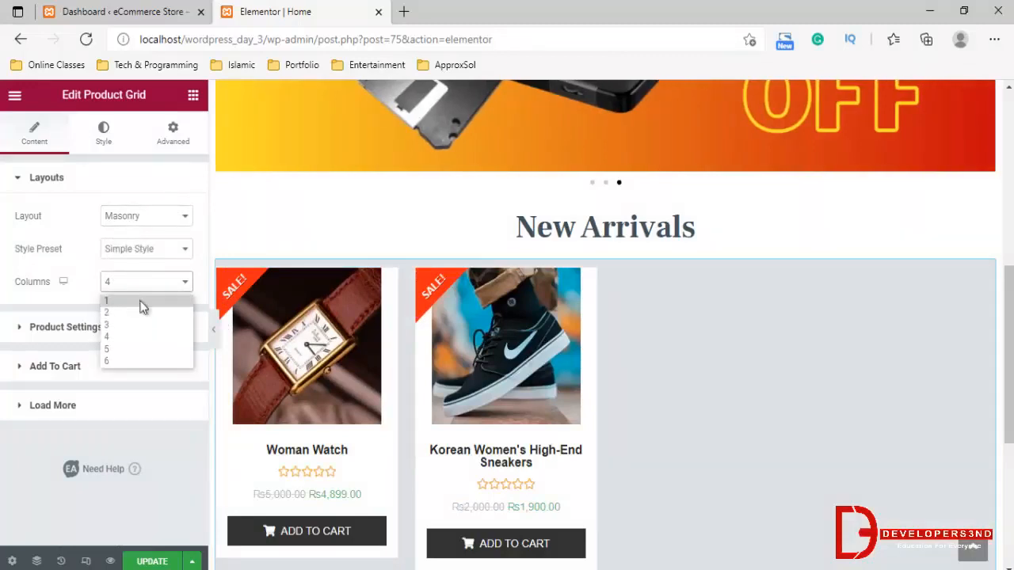
{"action": "left_click", "coordinate": [133, 337]}
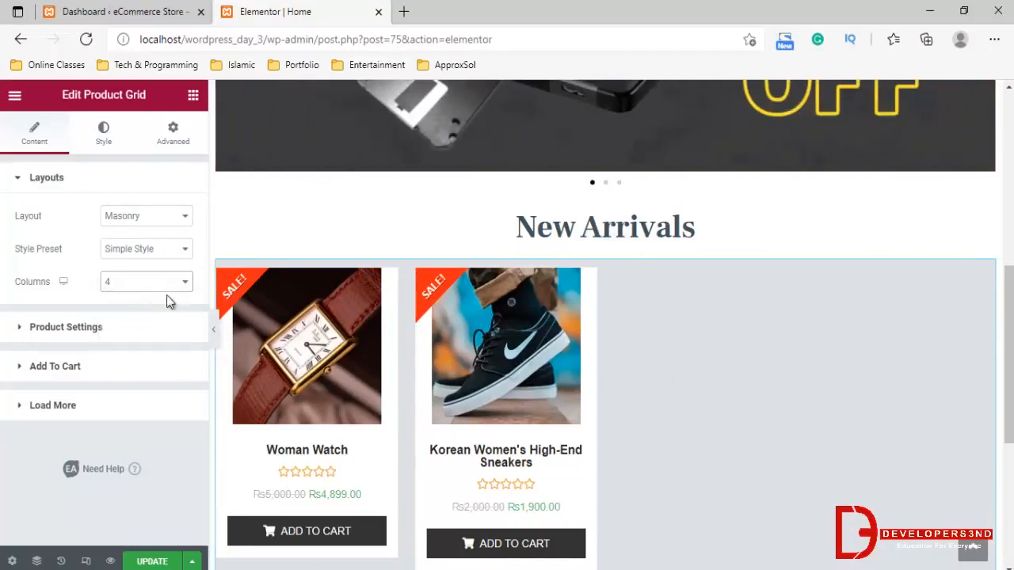
{"action": "left_click", "coordinate": [147, 283]}
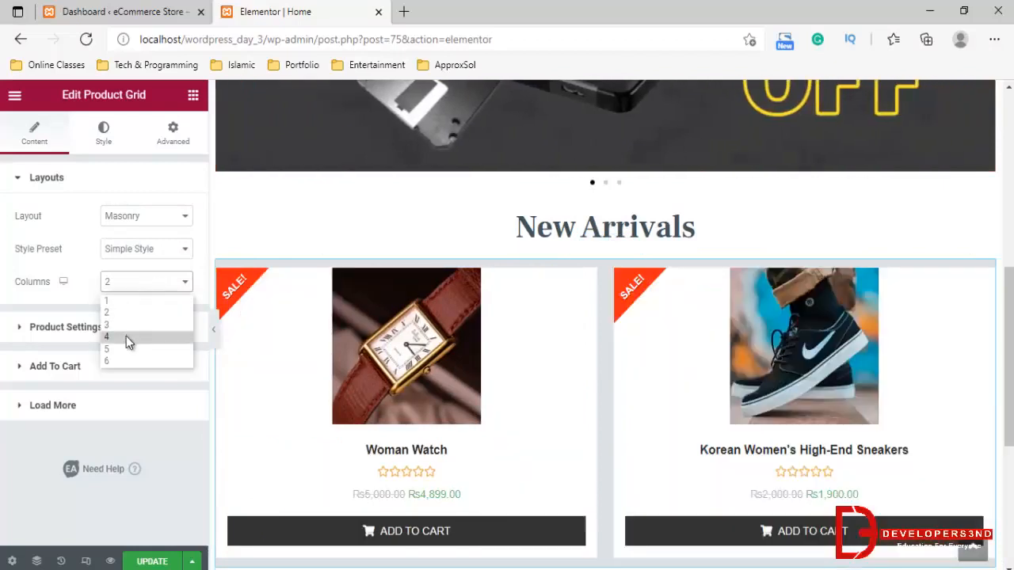
{"action": "left_click", "coordinate": [126, 336]}
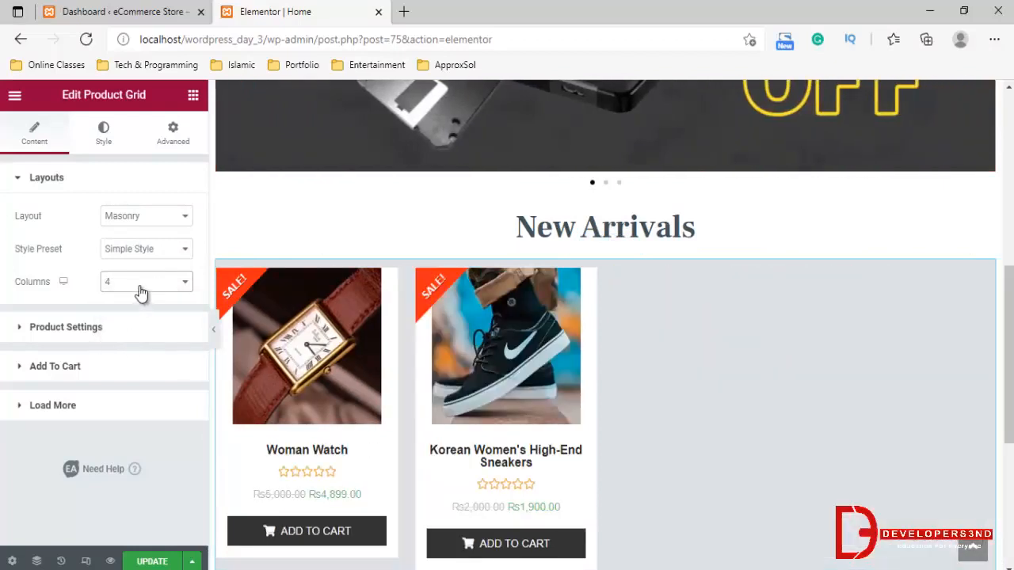
Set the product grid's style preset to Reveal Style
{"action": "left_click", "coordinate": [125, 254]}
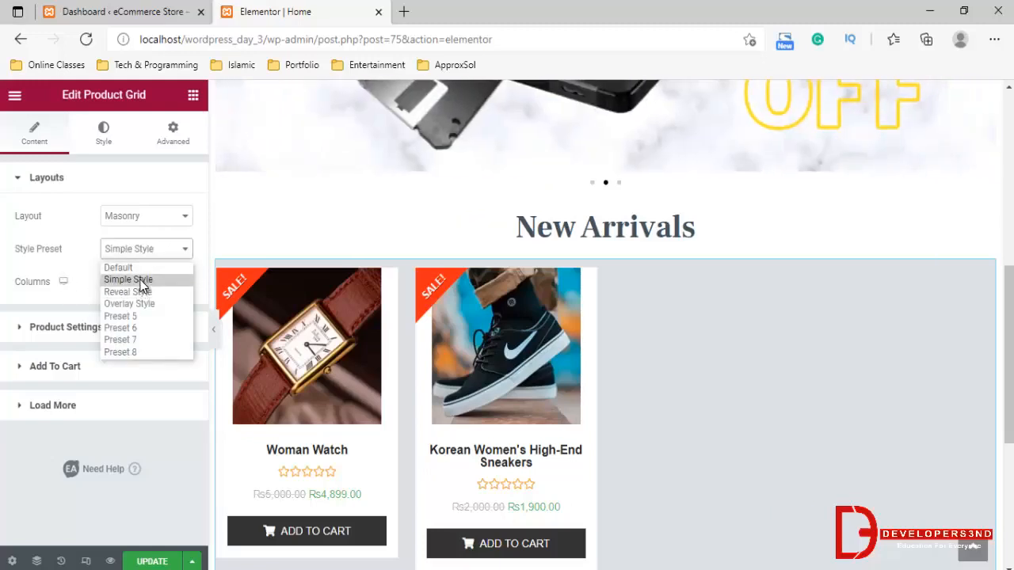
{"action": "left_click", "coordinate": [137, 292]}
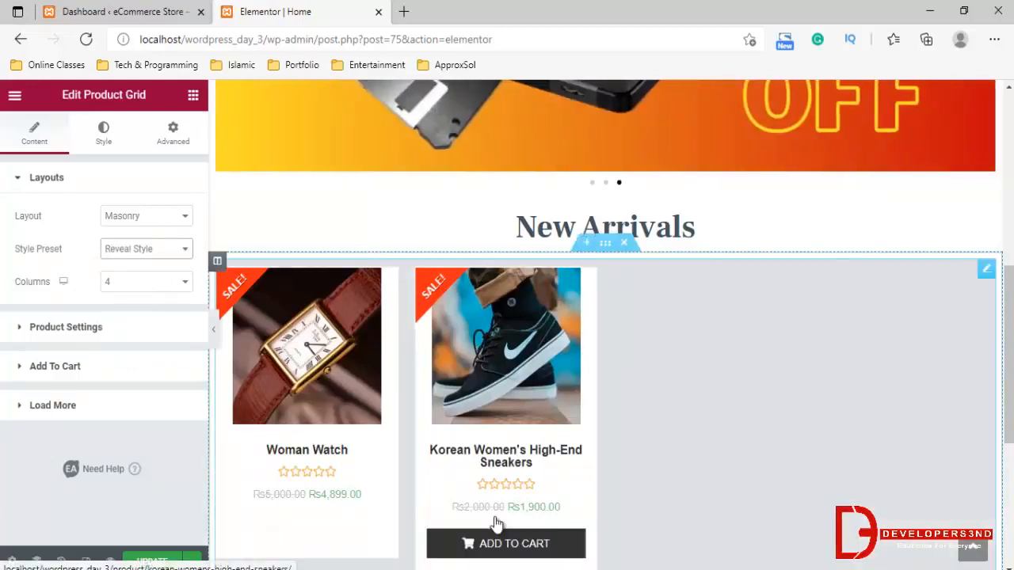
Try Preset 5 on the product grid and set its style preset to Preset 7
{"action": "left_click", "coordinate": [174, 250]}
{"action": "left_click", "coordinate": [120, 316]}
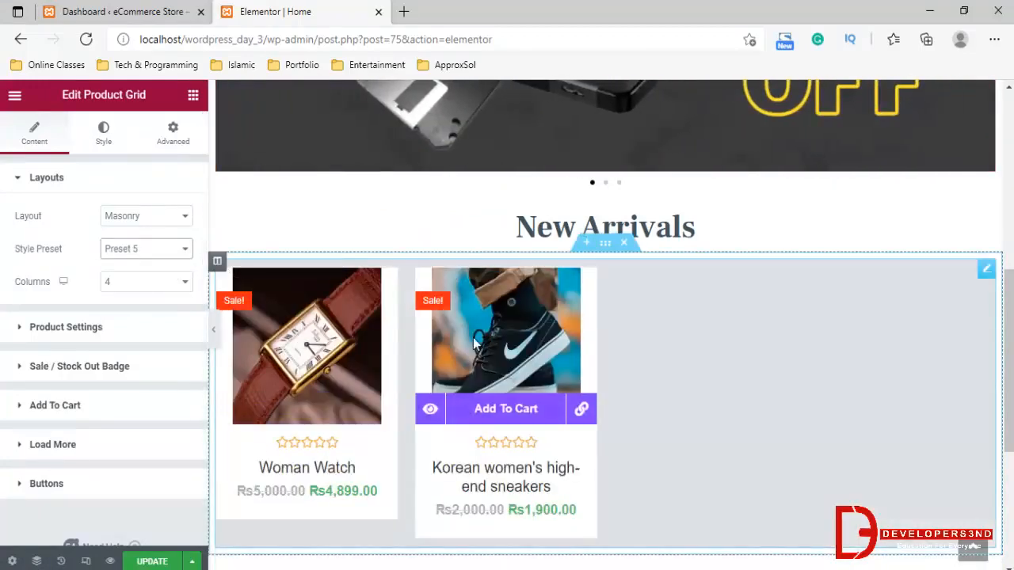
{"action": "left_click", "coordinate": [158, 251]}
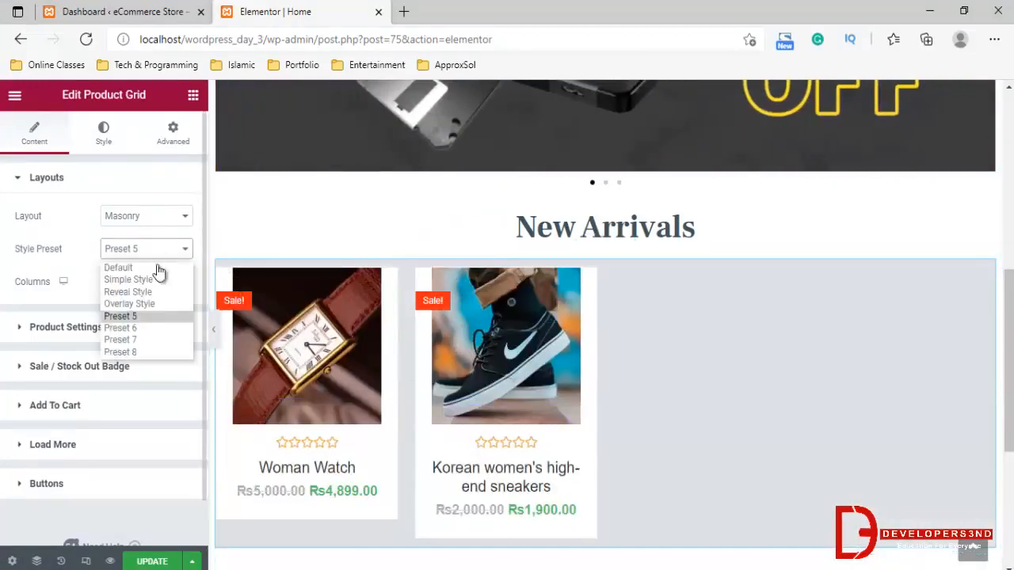
{"action": "left_click", "coordinate": [141, 341]}
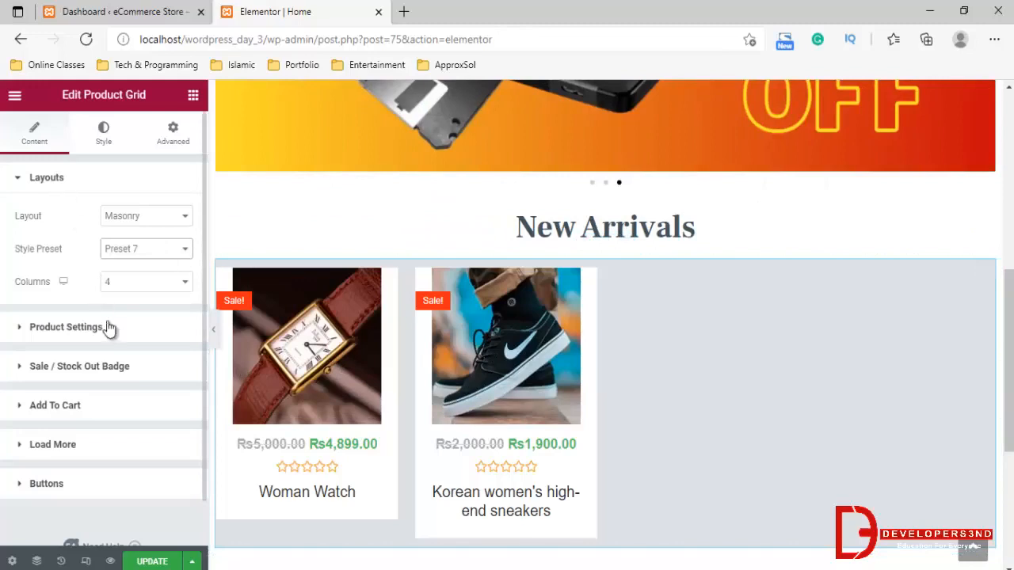
In the product settings, try filtering the grid by Best Selling Products and return the filter to Recent Products
{"action": "left_click", "coordinate": [52, 326]}
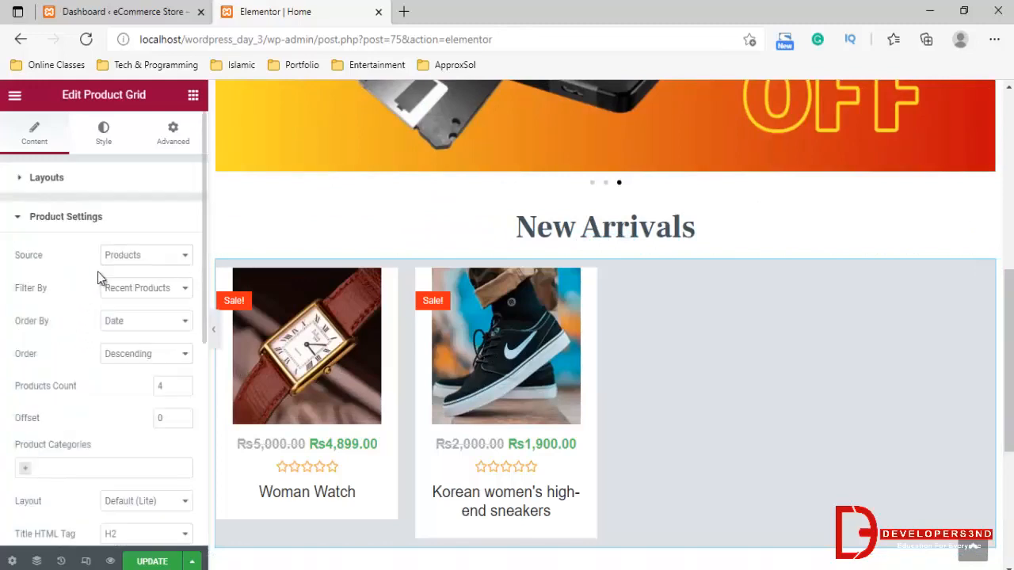
{"action": "left_click", "coordinate": [127, 255]}
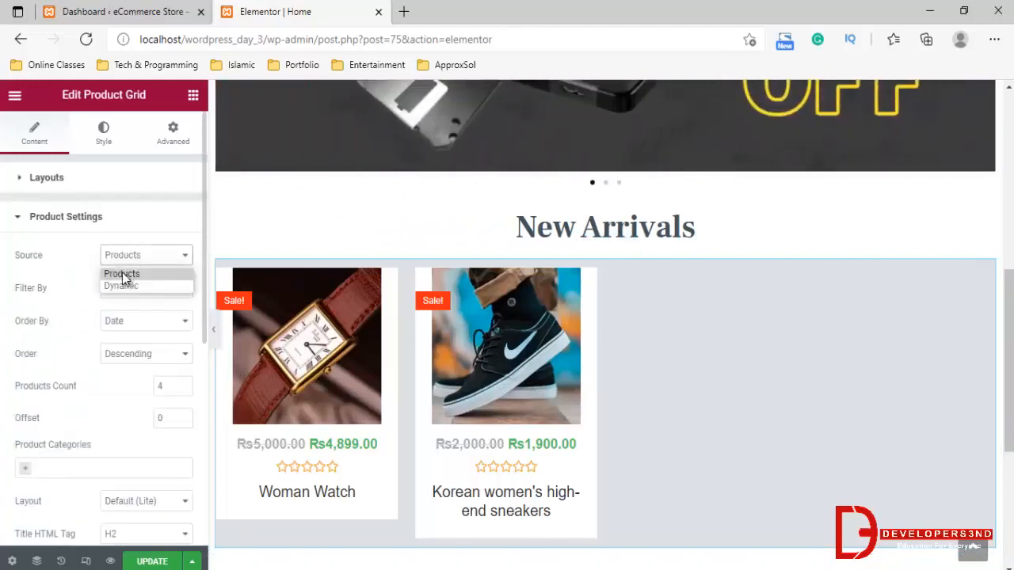
{"action": "left_click", "coordinate": [51, 274]}
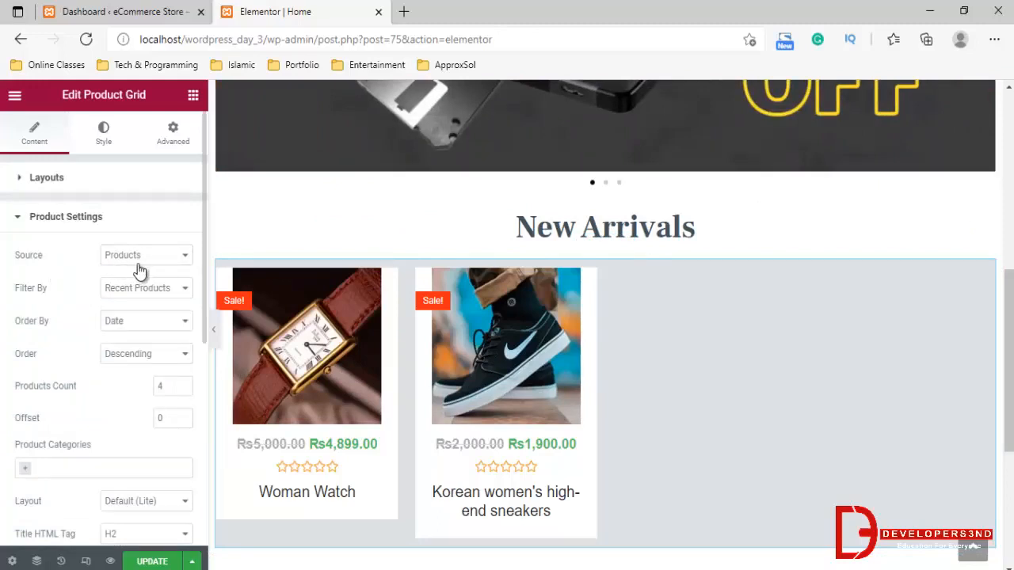
{"action": "left_click", "coordinate": [114, 291]}
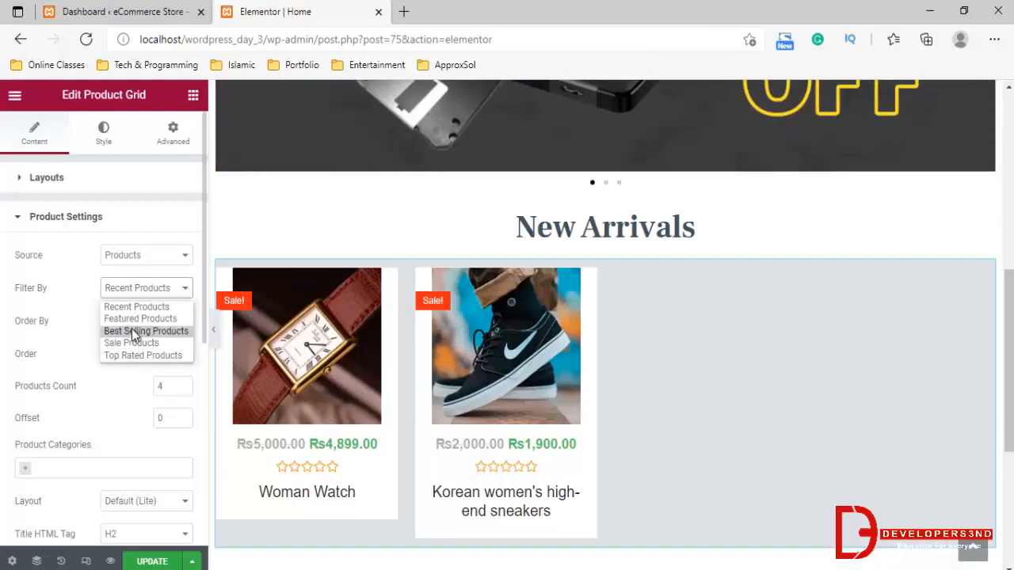
{"action": "left_click", "coordinate": [132, 331]}
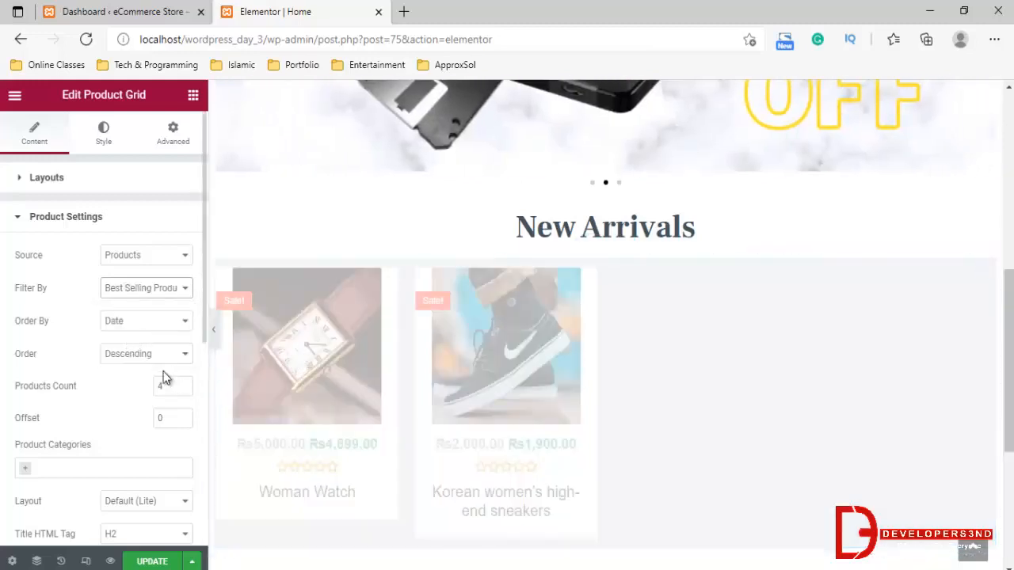
{"action": "left_click", "coordinate": [159, 289]}
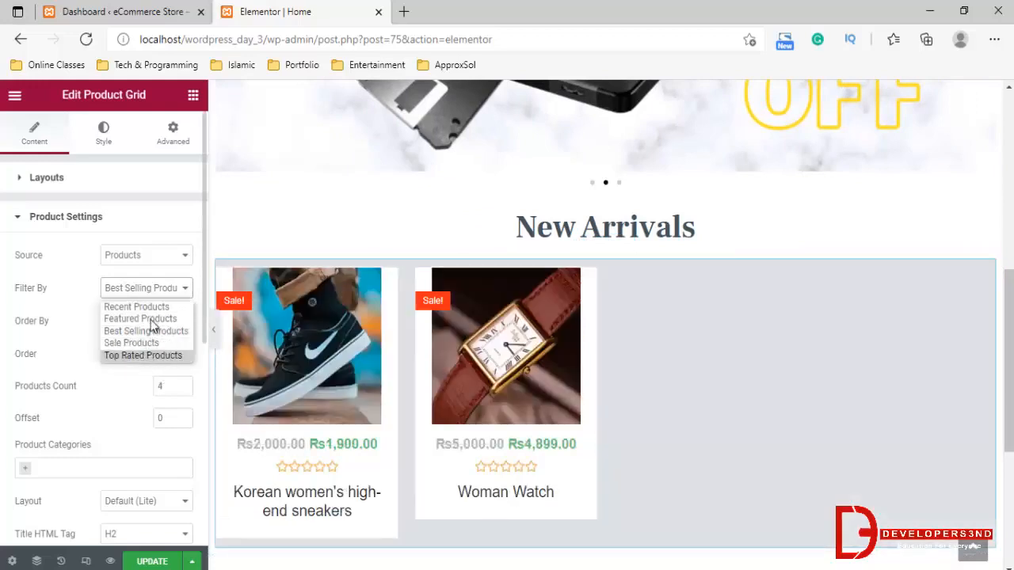
{"action": "left_click", "coordinate": [155, 306]}
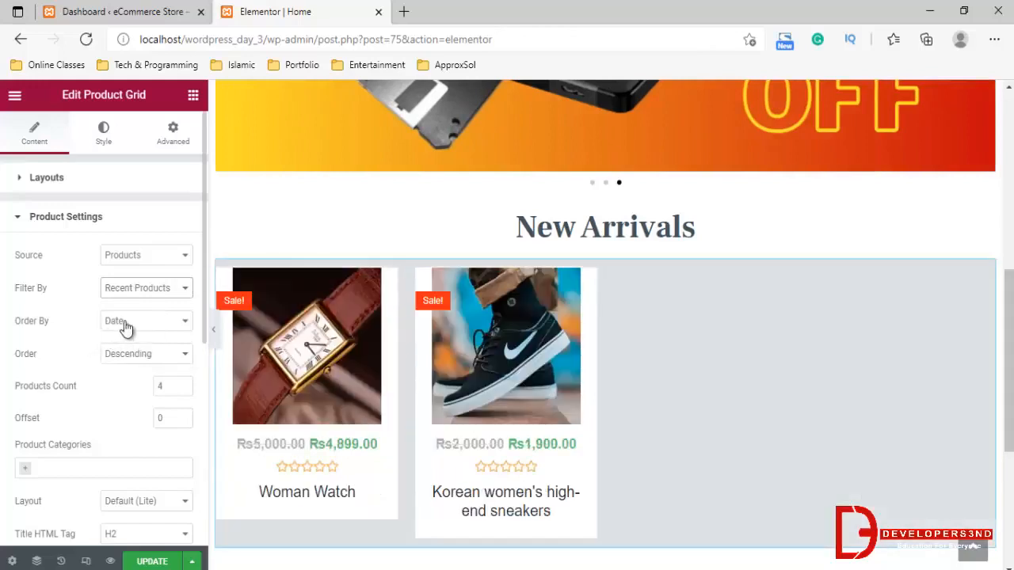
Review the product grid's Order By and Order options and its Products Count setting
{"action": "left_click", "coordinate": [125, 324]}
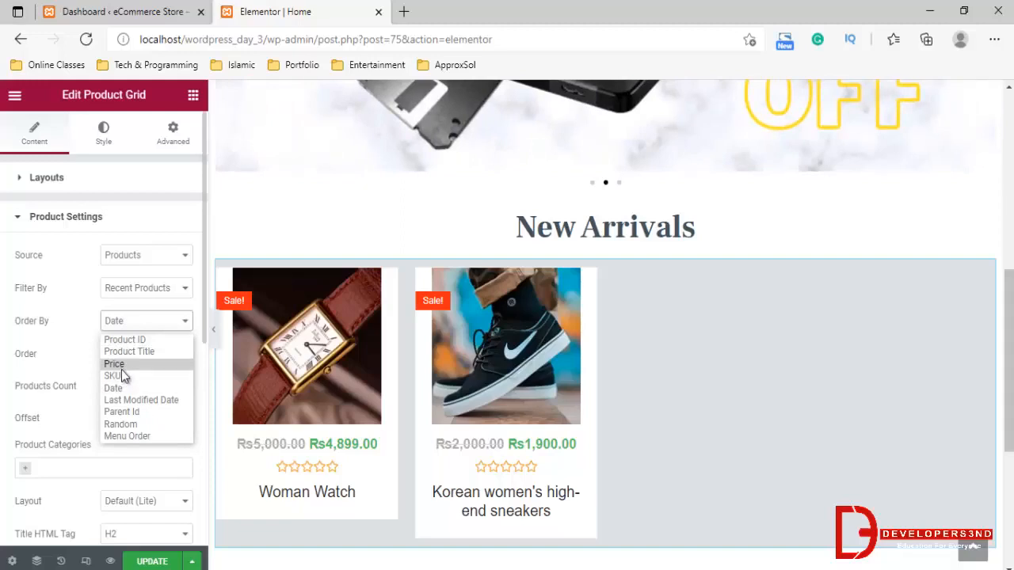
{"action": "left_click", "coordinate": [77, 345]}
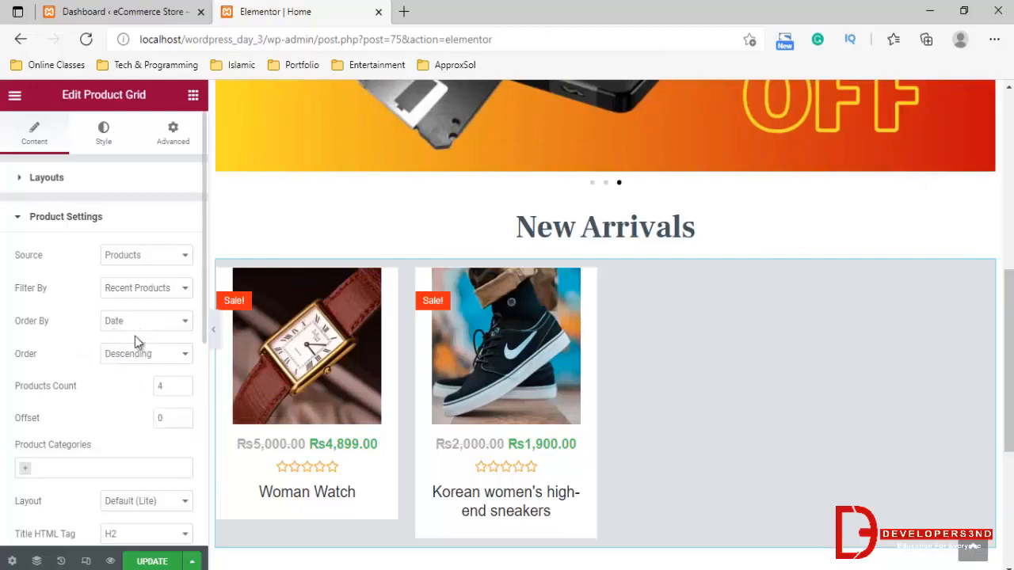
{"action": "left_click", "coordinate": [125, 356]}
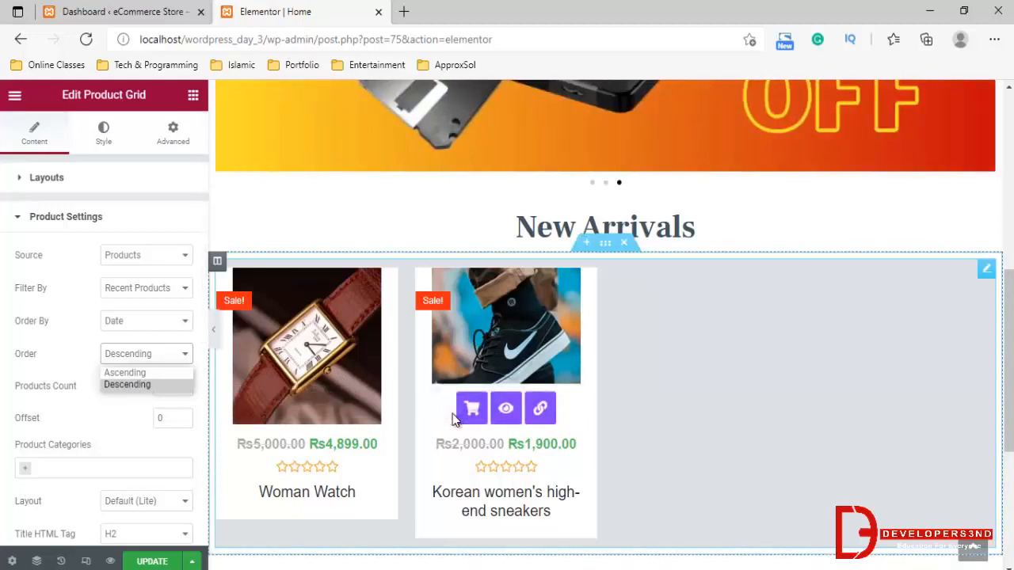
{"action": "left_click", "coordinate": [131, 395]}
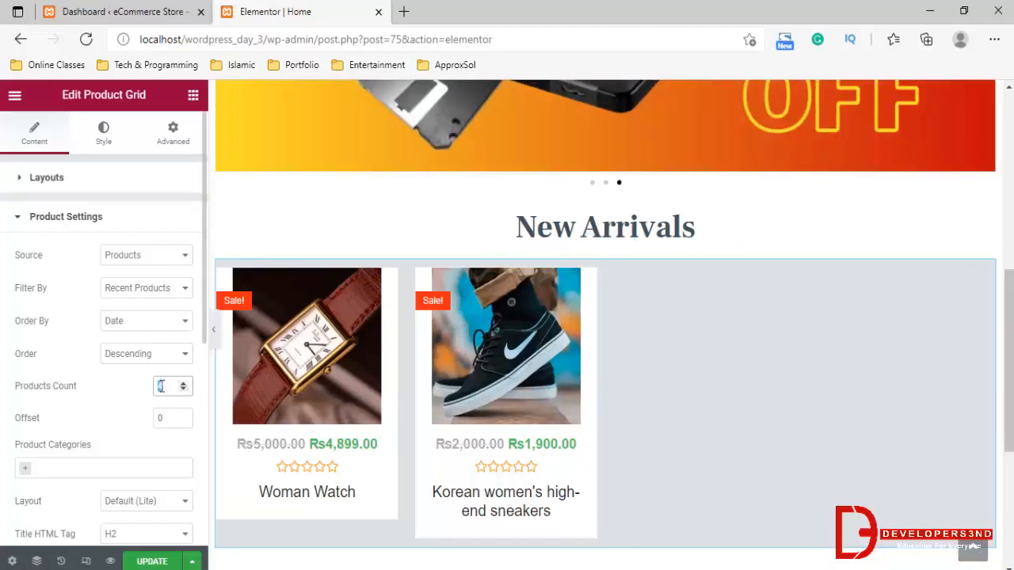
Try limiting the product grid to the Watches category and remove that category filter again
{"action": "scroll", "coordinate": [95, 422], "scroll_direction": "down", "scroll_amount": 2}
{"action": "left_click", "coordinate": [52, 309]}
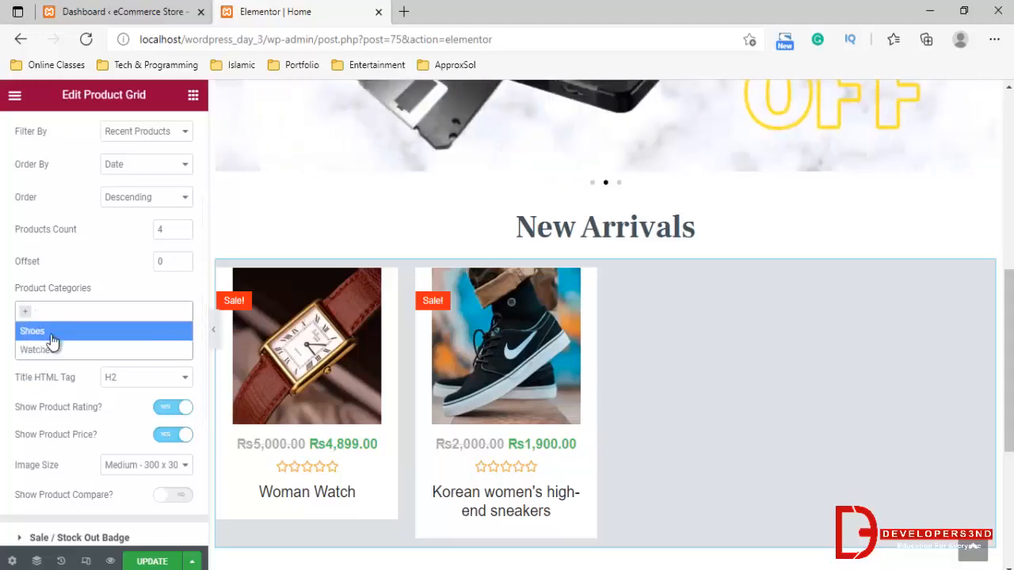
{"action": "left_click", "coordinate": [52, 377]}
{"action": "scroll", "coordinate": [81, 389], "scroll_direction": "down", "scroll_amount": 2}
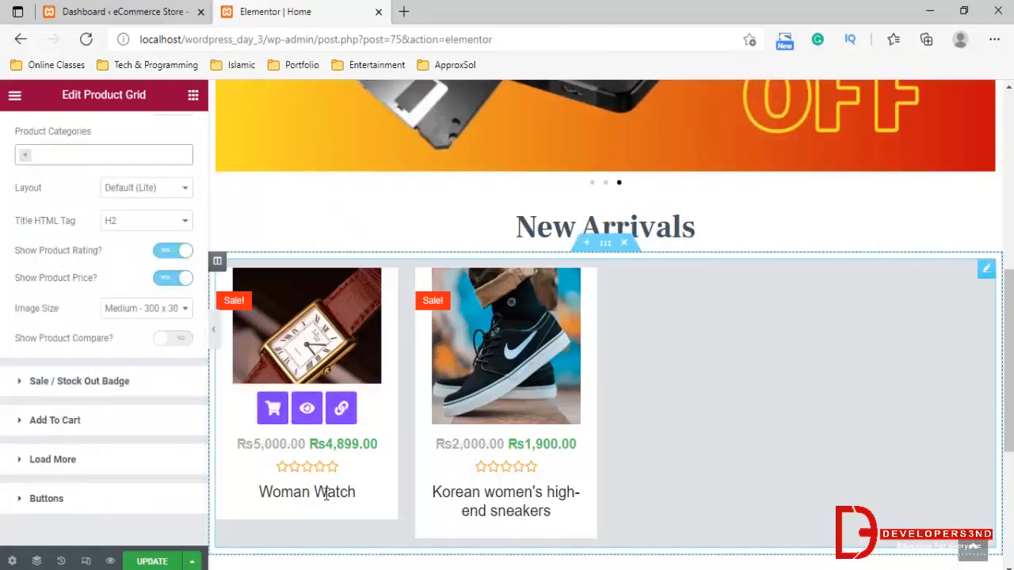
{"action": "left_click", "coordinate": [76, 156]}
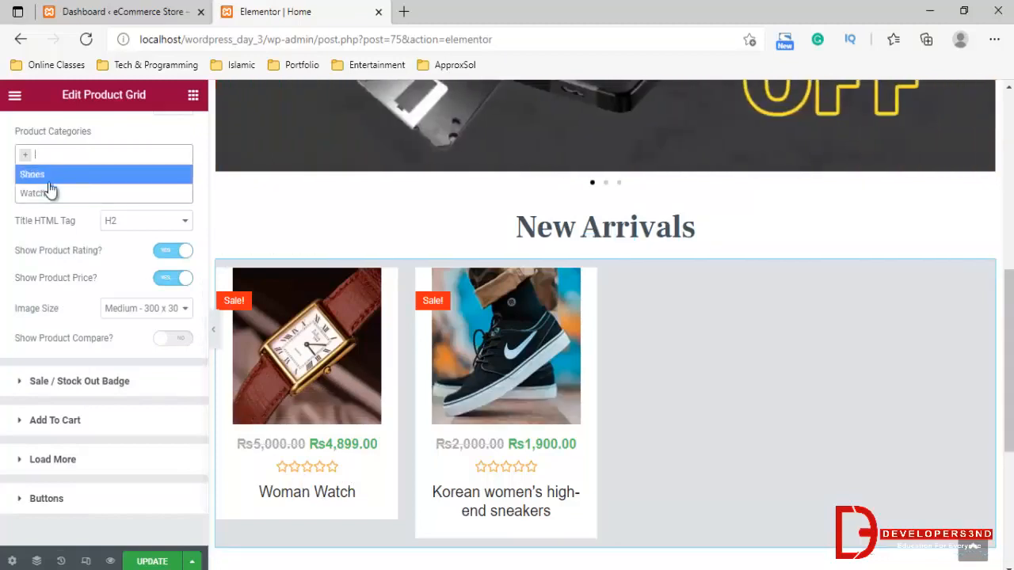
{"action": "left_click", "coordinate": [67, 195]}
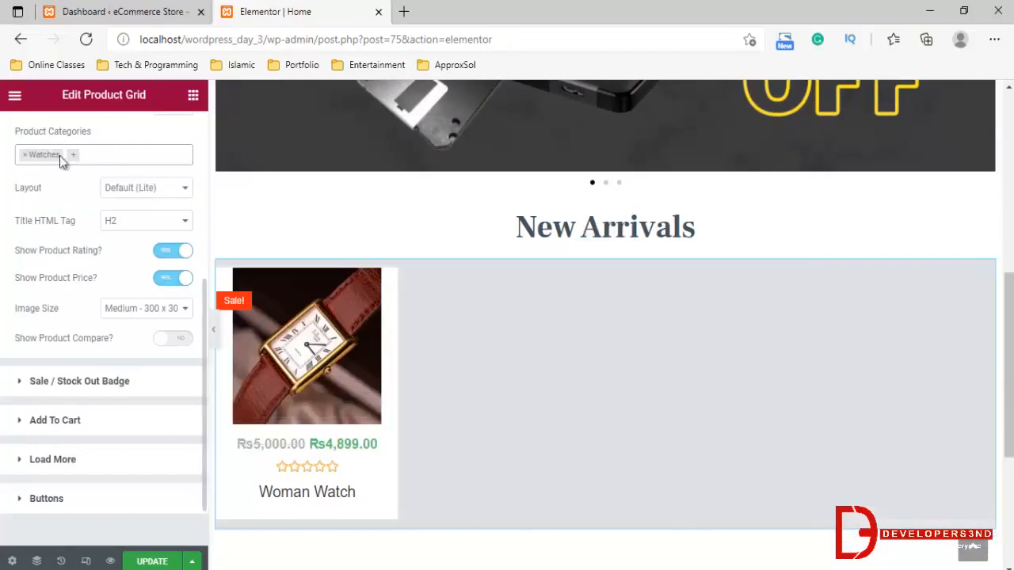
{"action": "left_click", "coordinate": [25, 155]}
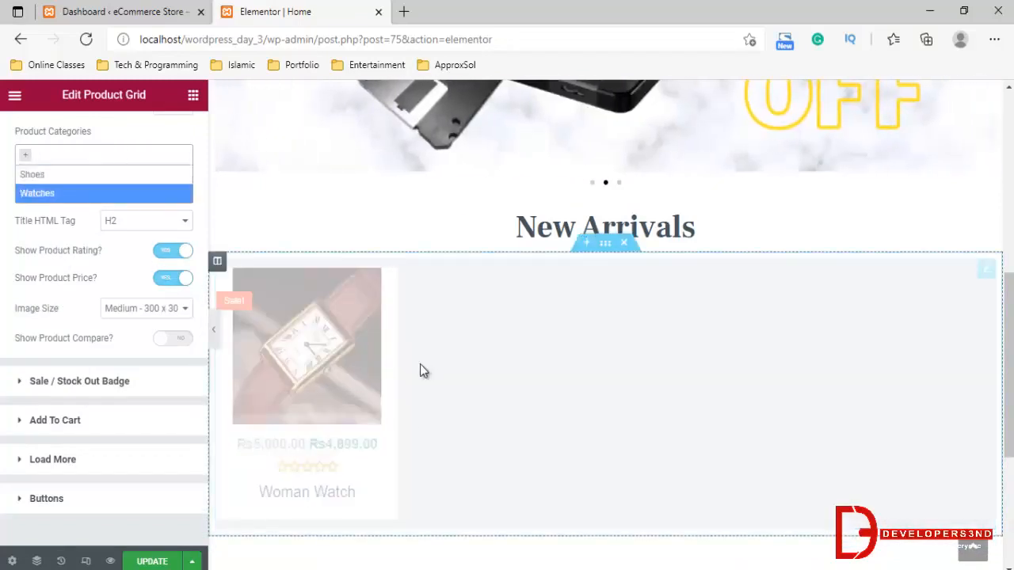
{"action": "left_click", "coordinate": [68, 217]}
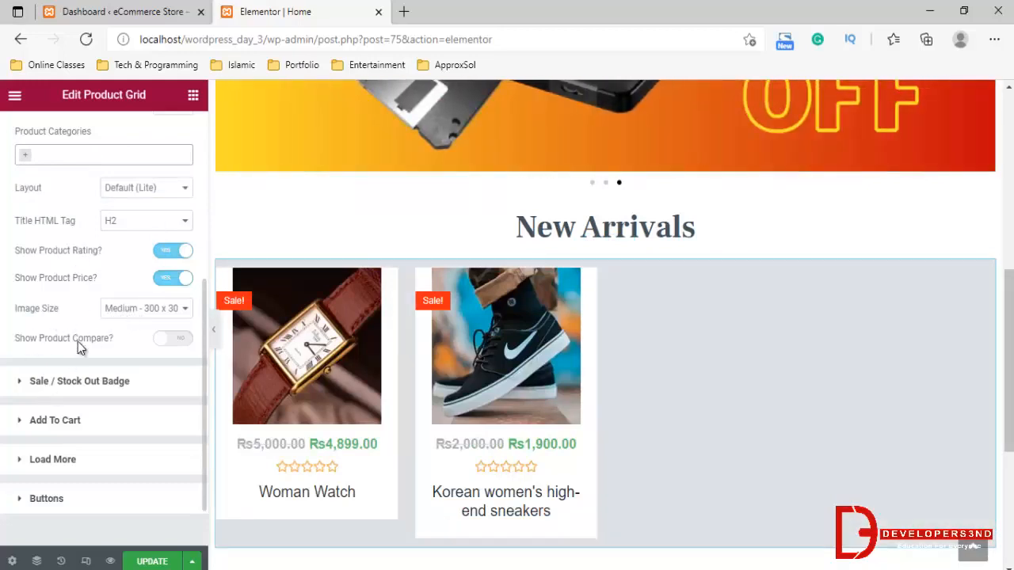
{"action": "left_click", "coordinate": [67, 381]}
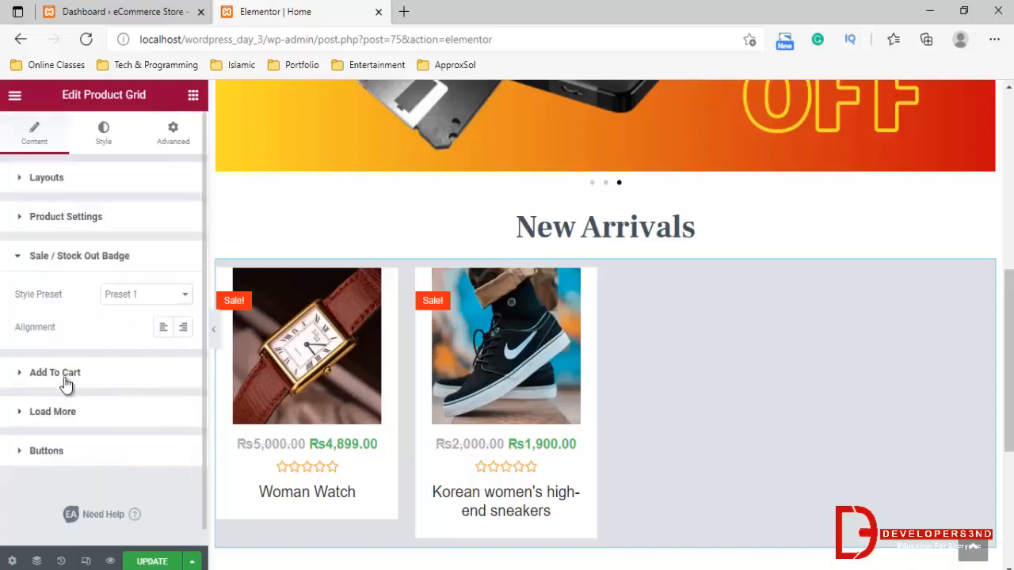
{"action": "left_click", "coordinate": [66, 217]}
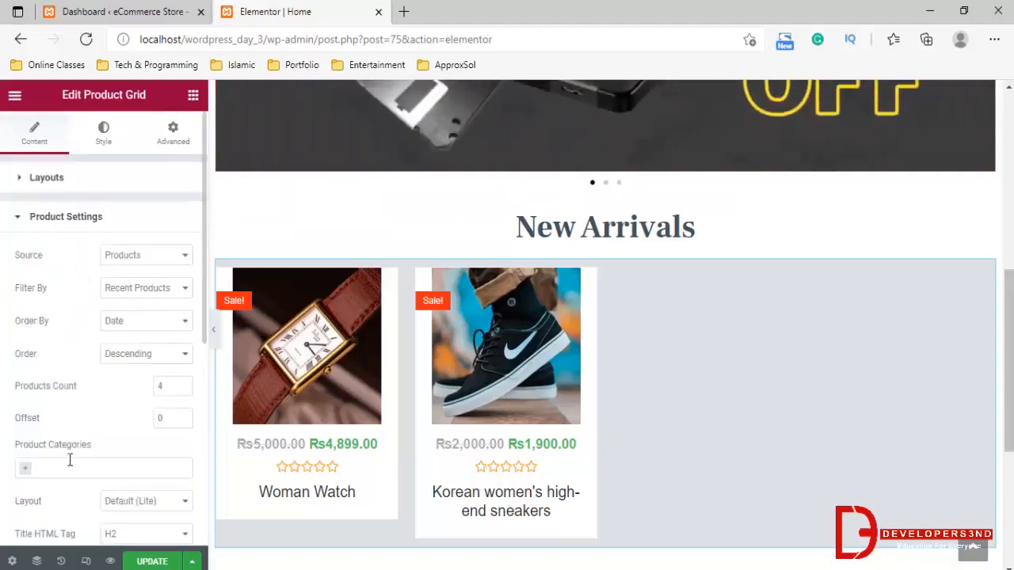
{"action": "scroll", "coordinate": [49, 306], "scroll_direction": "down", "scroll_amount": 2}
{"action": "scroll", "coordinate": [66, 217], "scroll_direction": "up", "scroll_amount": 1}
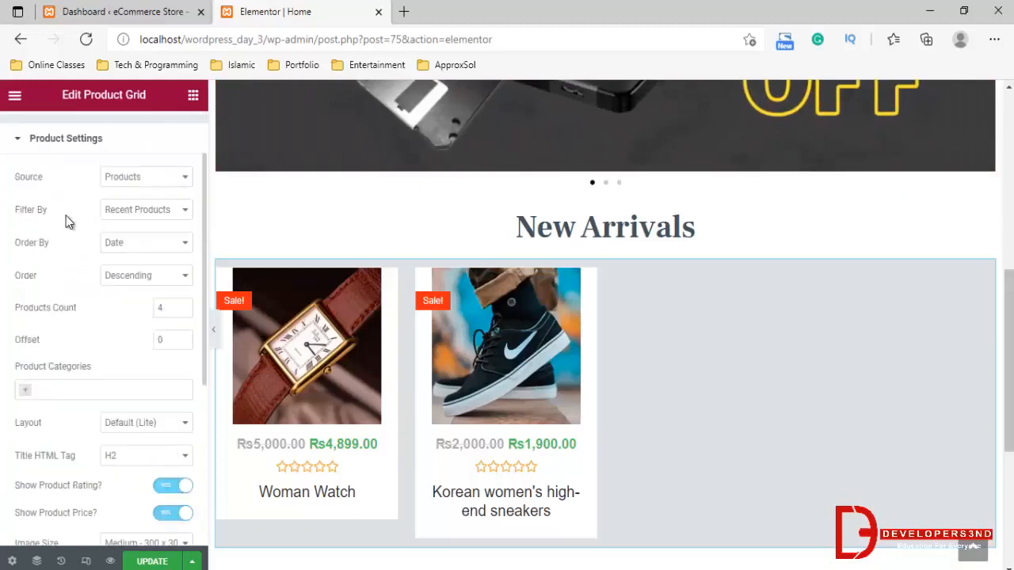
{"action": "left_click", "coordinate": [75, 143]}
Compare Preset 2 and Preset 4 for the Sale / Stock Out badge and set its style preset to Preset 2
{"action": "left_click", "coordinate": [58, 257]}
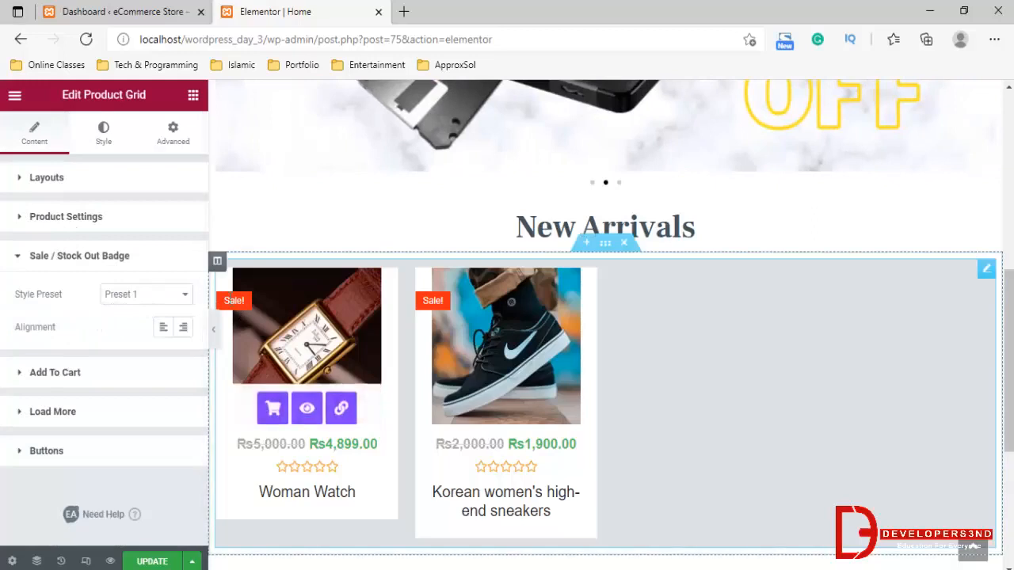
{"action": "left_click", "coordinate": [142, 297]}
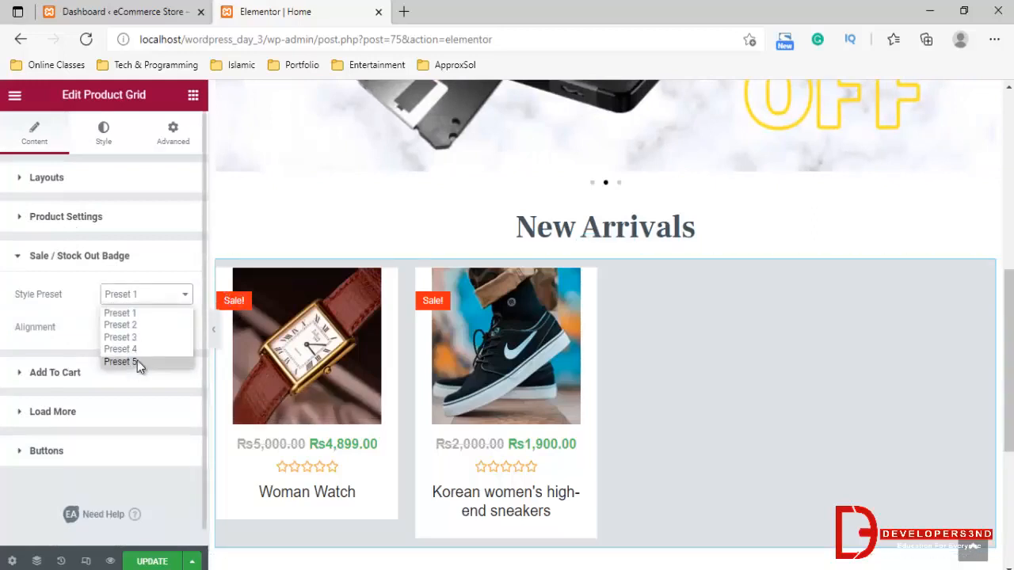
{"action": "left_click", "coordinate": [132, 324]}
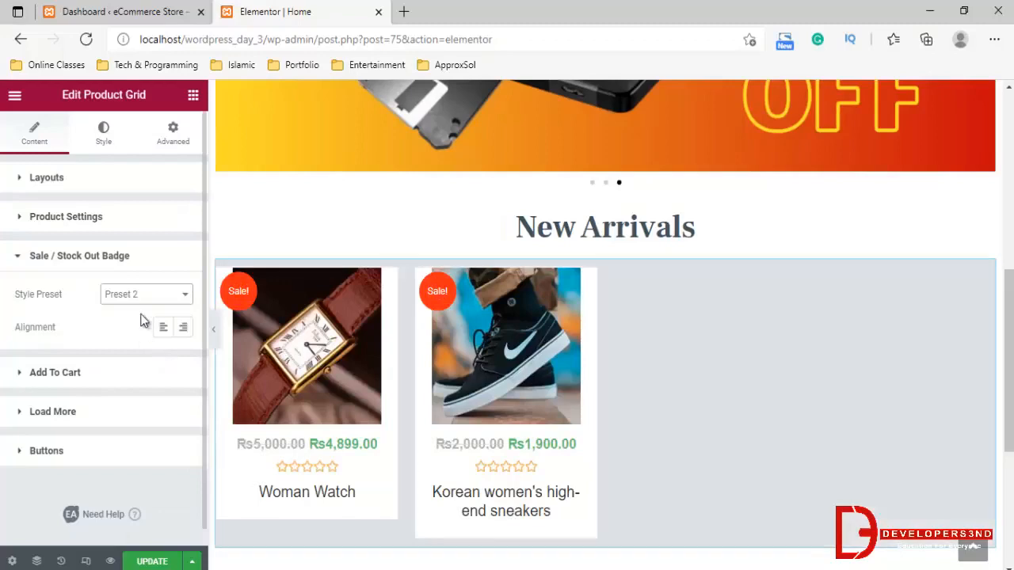
{"action": "left_click", "coordinate": [133, 296]}
{"action": "left_click", "coordinate": [127, 347]}
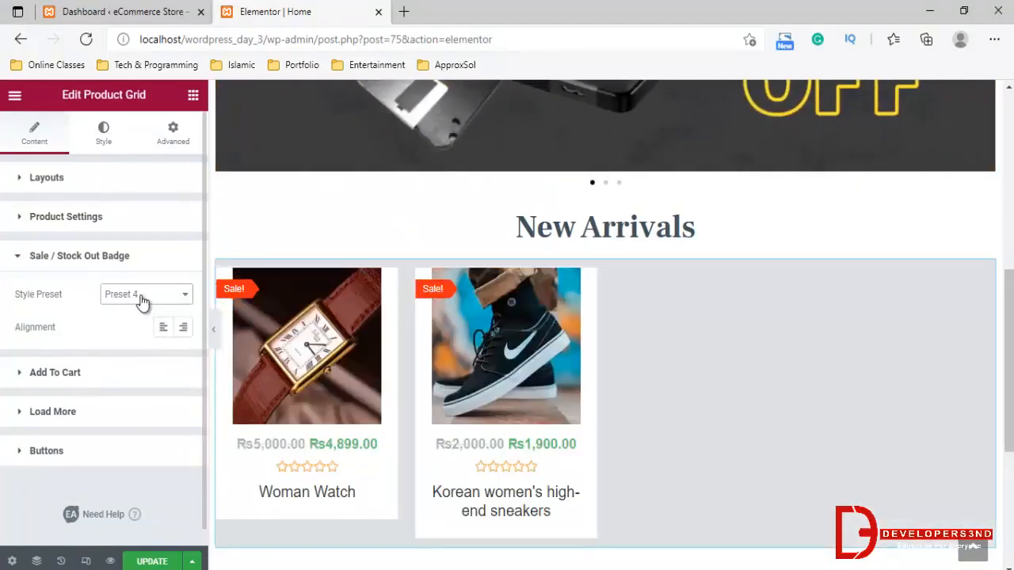
{"action": "left_click", "coordinate": [141, 299]}
{"action": "left_click", "coordinate": [135, 325]}
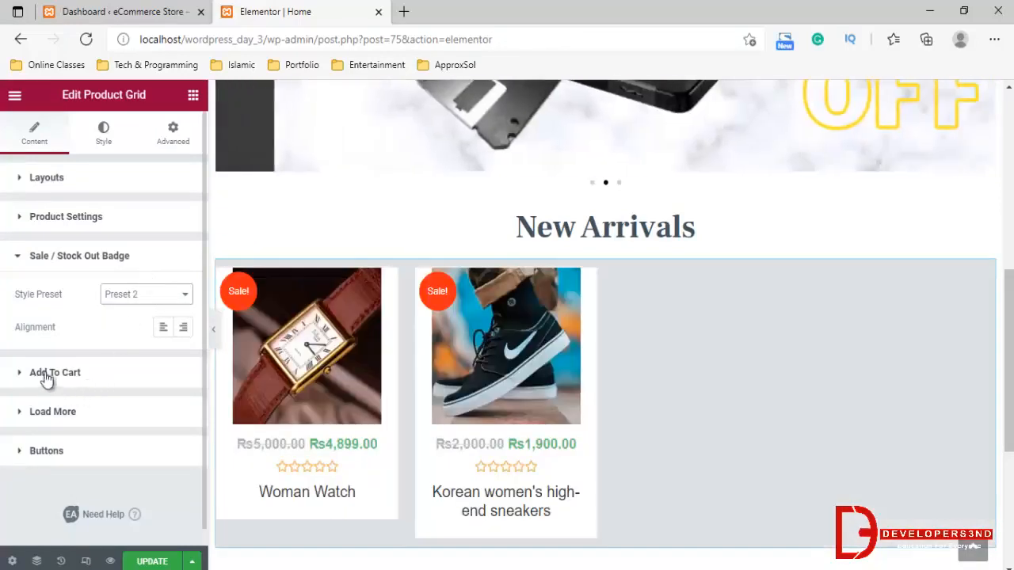
Try showing the Load More button under the product grid and hide it again
{"action": "left_click", "coordinate": [61, 375]}
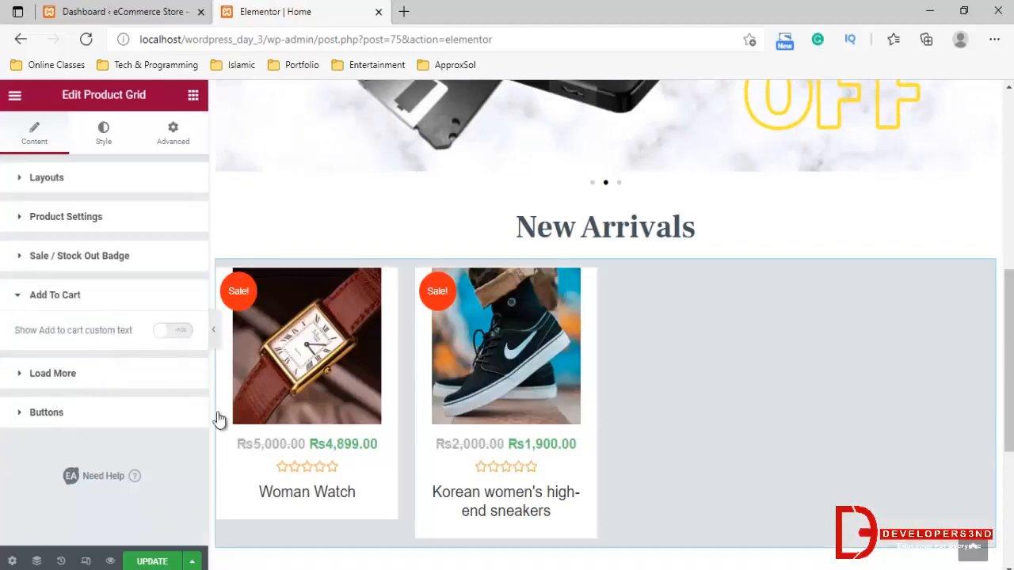
{"action": "left_click", "coordinate": [49, 377]}
{"action": "left_click", "coordinate": [181, 374]}
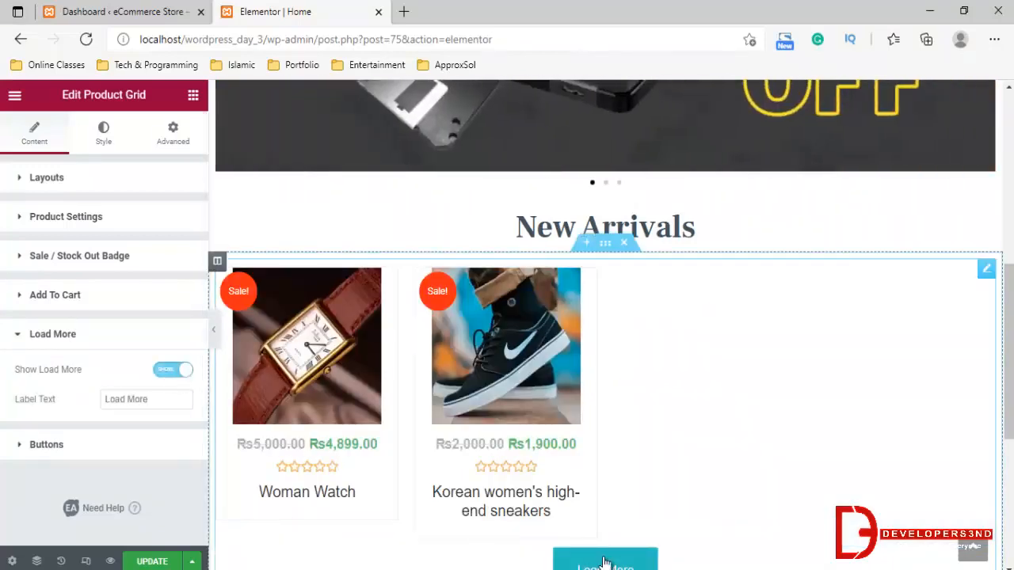
{"action": "left_click", "coordinate": [175, 371]}
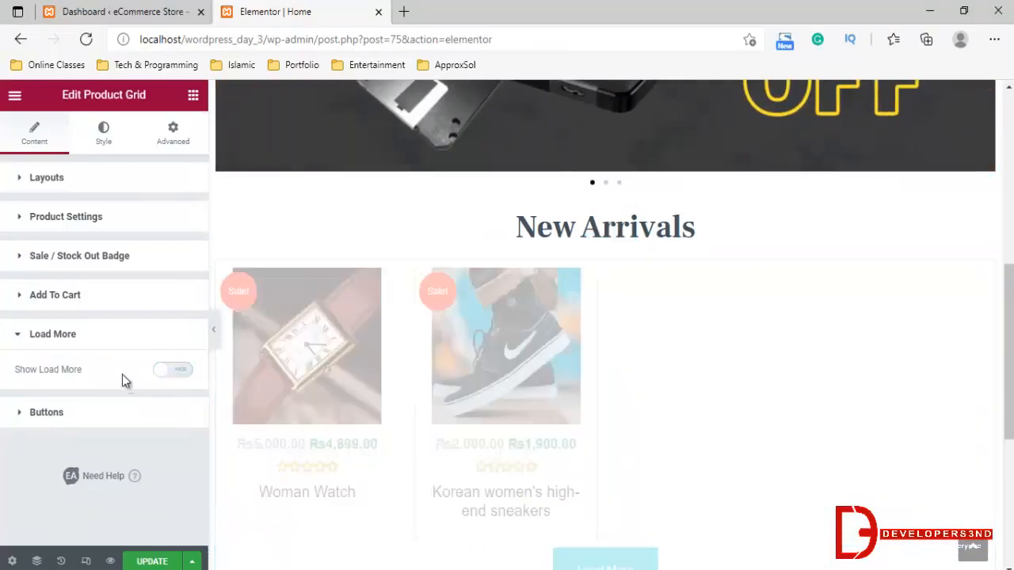
Examine the product grid's quick view button settings and the available Quick view Title Tag options
{"action": "left_click", "coordinate": [55, 414]}
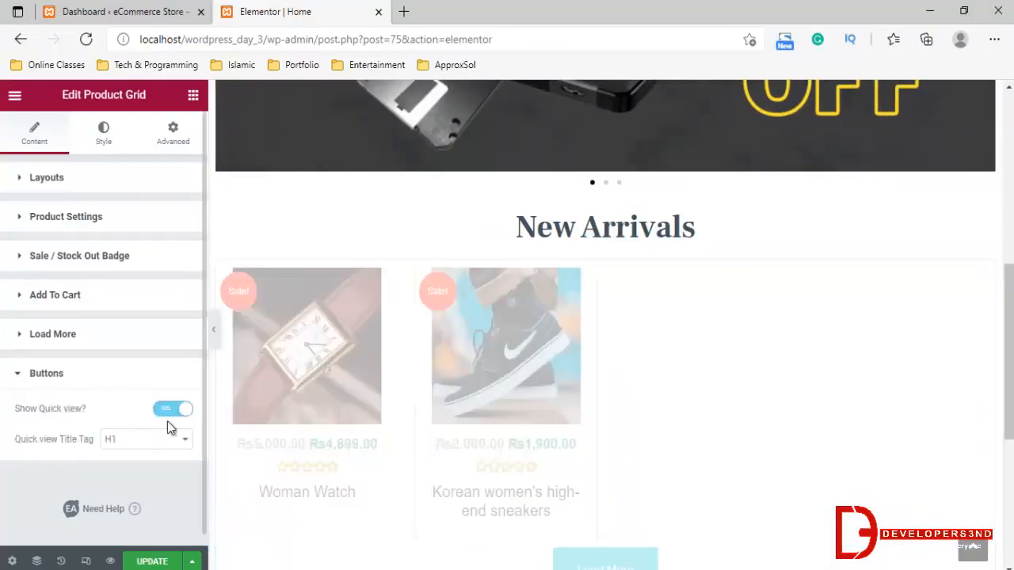
{"action": "left_click", "coordinate": [131, 442]}
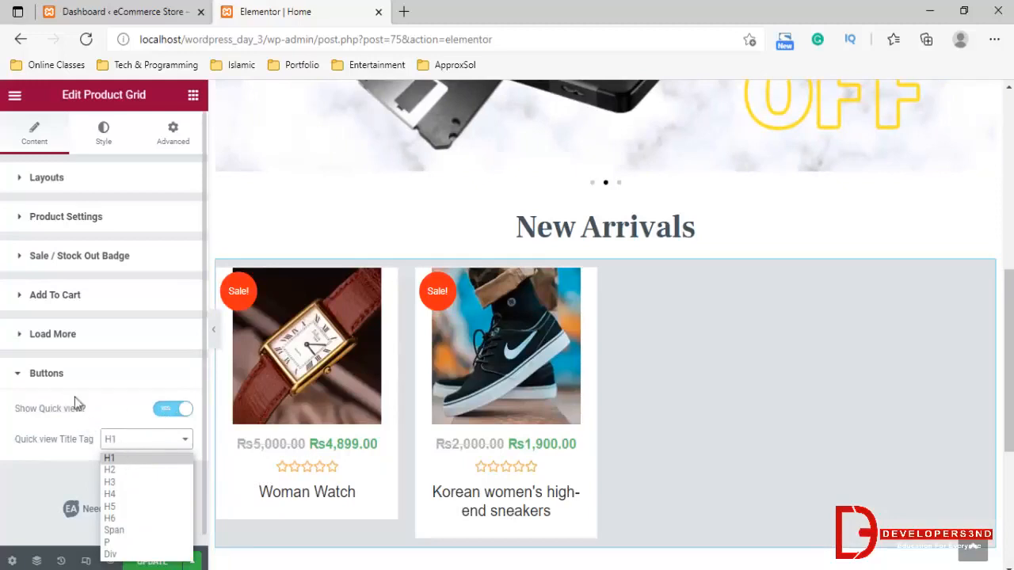
{"action": "left_click", "coordinate": [63, 377]}
{"action": "left_click", "coordinate": [62, 377]}
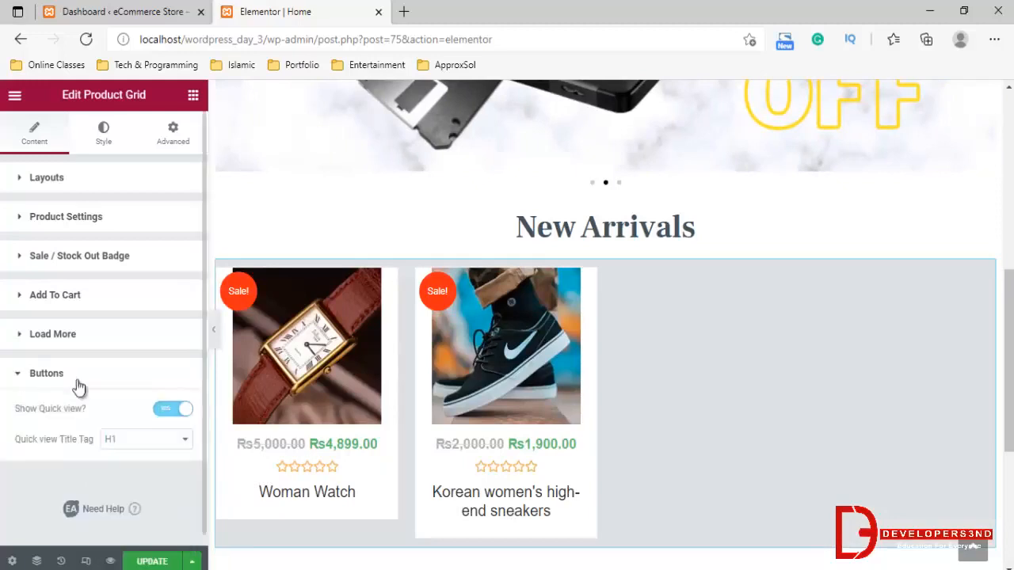
{"action": "left_click", "coordinate": [139, 445]}
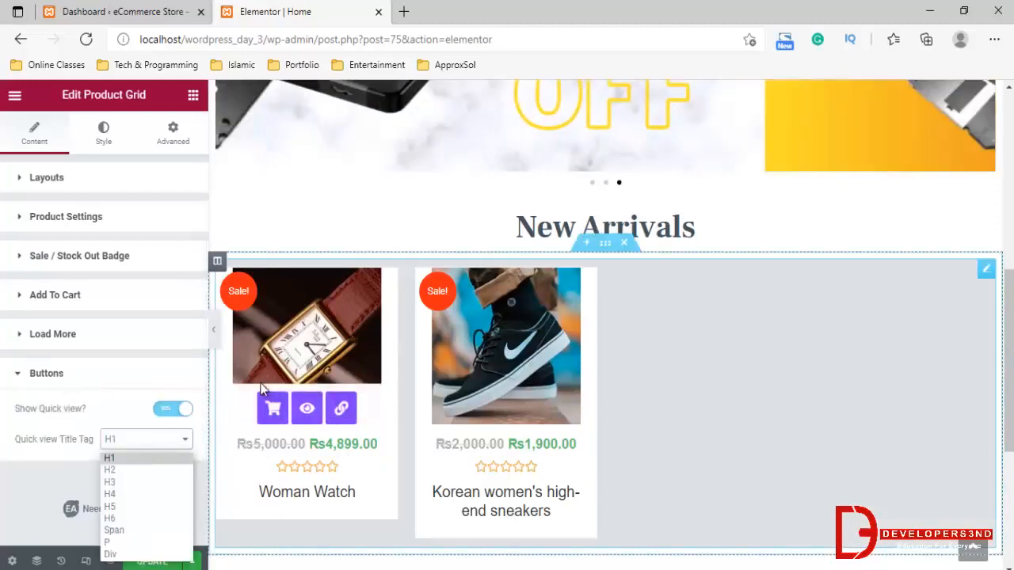
Examine the product grid's style settings for product background, border, box shadow, alignment and padding
{"action": "left_click", "coordinate": [110, 382]}
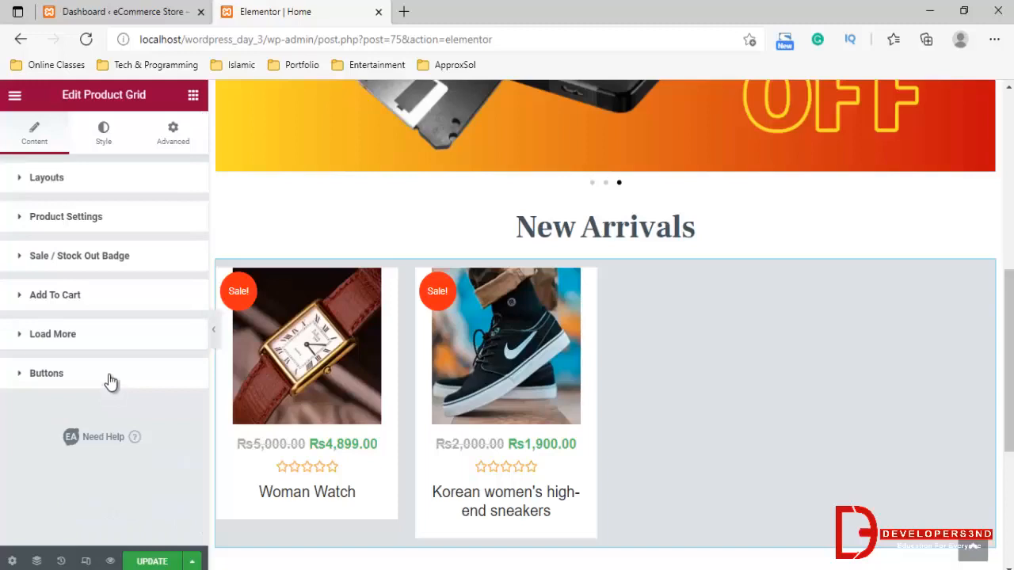
{"action": "left_click", "coordinate": [103, 131]}
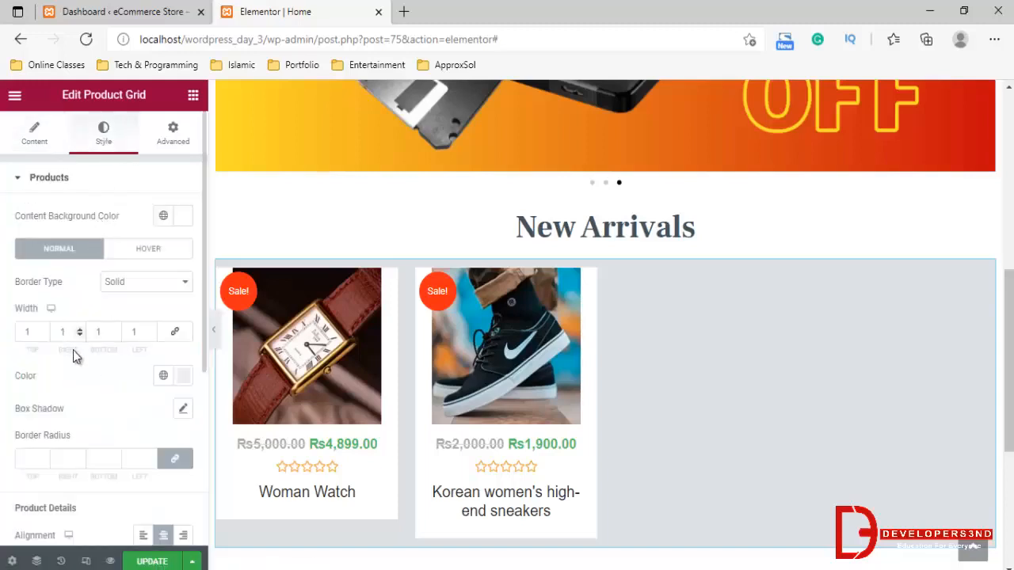
{"action": "scroll", "coordinate": [85, 393], "scroll_direction": "down", "scroll_amount": 4}
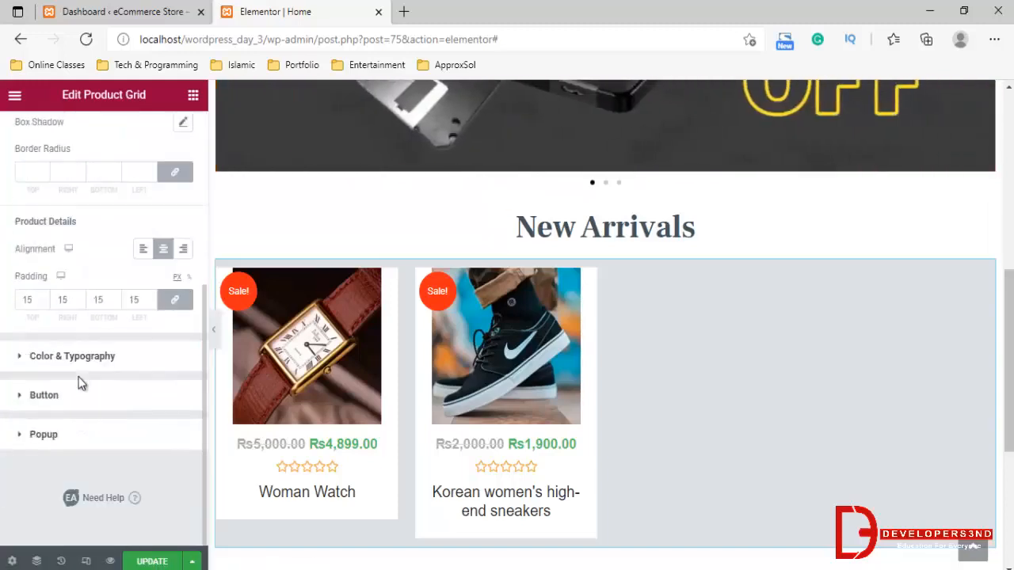
{"action": "scroll", "coordinate": [76, 360], "scroll_direction": "up", "scroll_amount": 4}
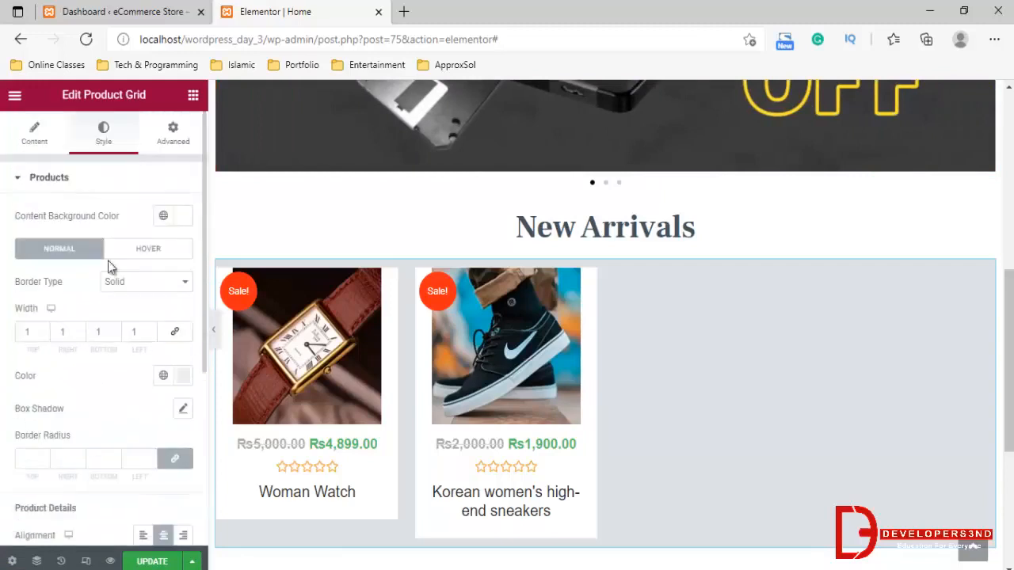
{"action": "scroll", "coordinate": [62, 358], "scroll_direction": "down", "scroll_amount": 1}
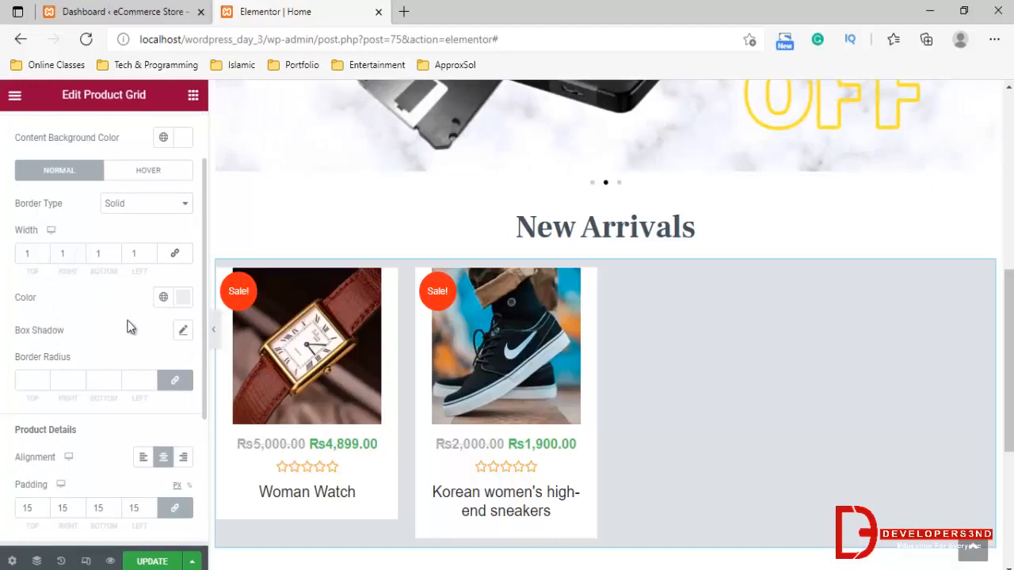
{"action": "scroll", "coordinate": [47, 462], "scroll_direction": "down", "scroll_amount": 1}
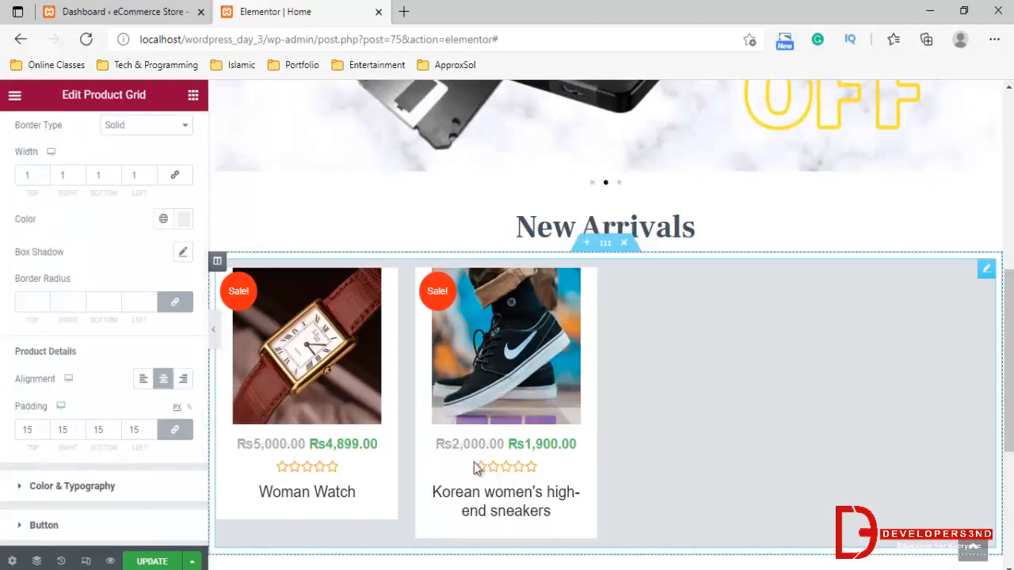
{"action": "scroll", "coordinate": [166, 316], "scroll_direction": "up", "scroll_amount": 1}
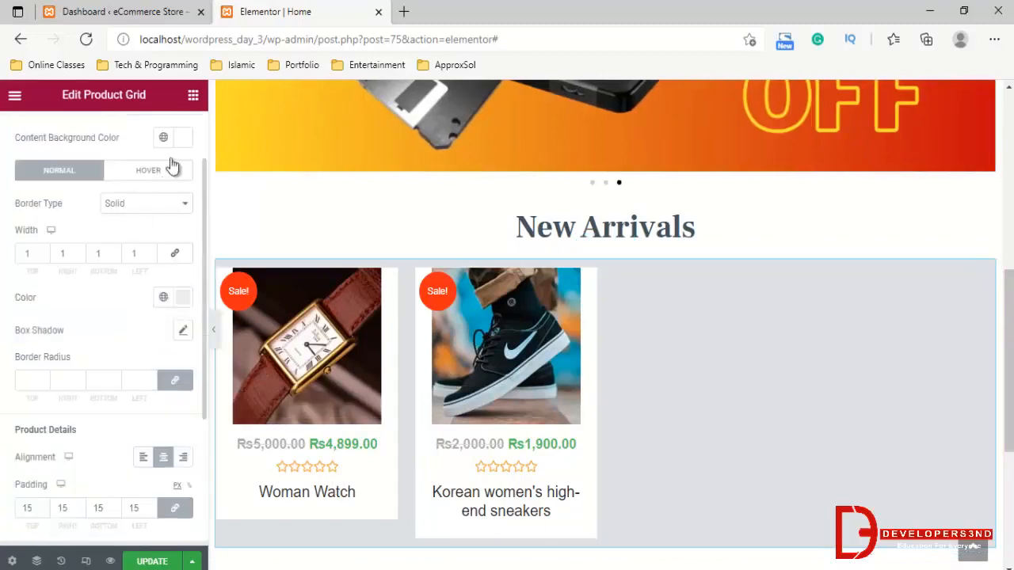
{"action": "left_click", "coordinate": [193, 95]}
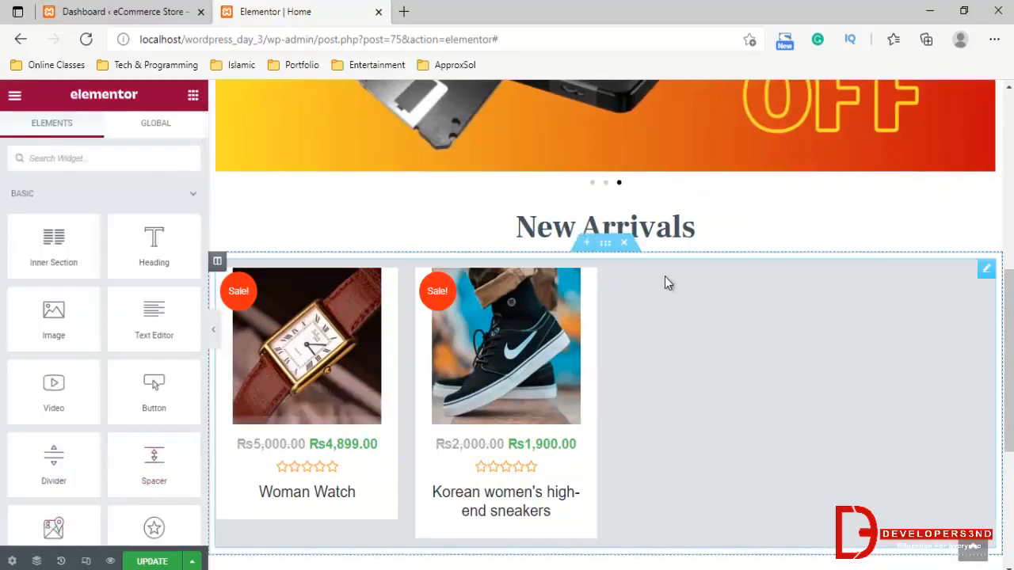
Set the product grid section's height to Min Height with a minimum height of 433 px
{"action": "left_click", "coordinate": [606, 245]}
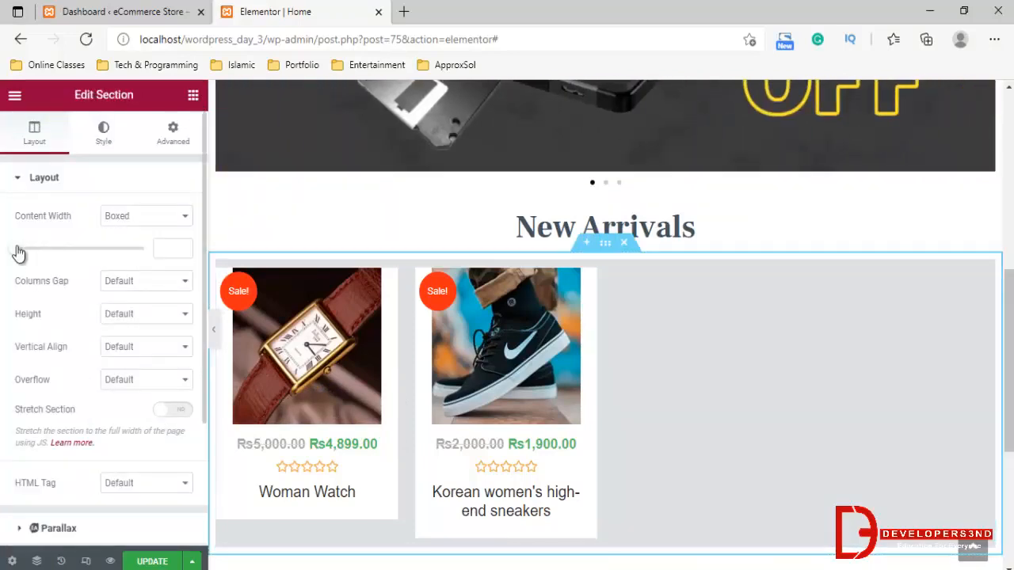
{"action": "left_click", "coordinate": [129, 312]}
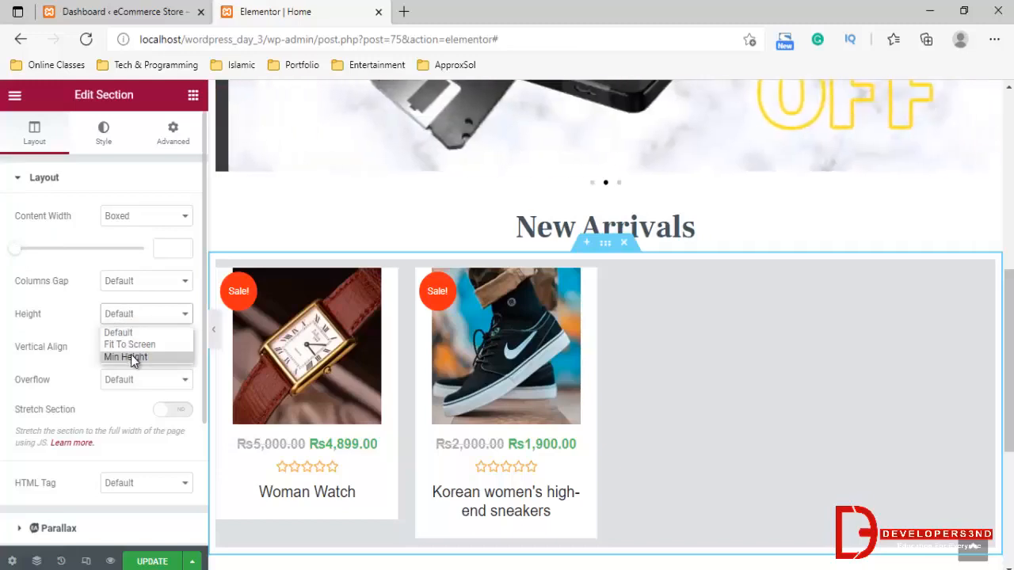
{"action": "left_click", "coordinate": [130, 354]}
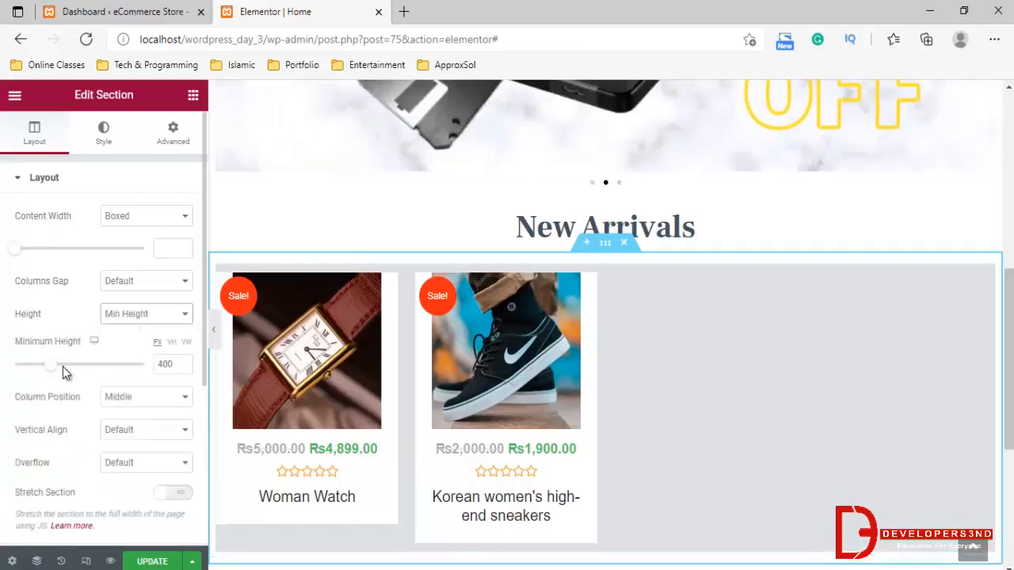
{"action": "mouse_move", "coordinate": [50, 366]}
{"action": "left_mouse_down"}
{"action": "mouse_move", "coordinate": [65, 371]}
{"action": "mouse_move", "coordinate": [54, 371]}
{"action": "left_mouse_up"}
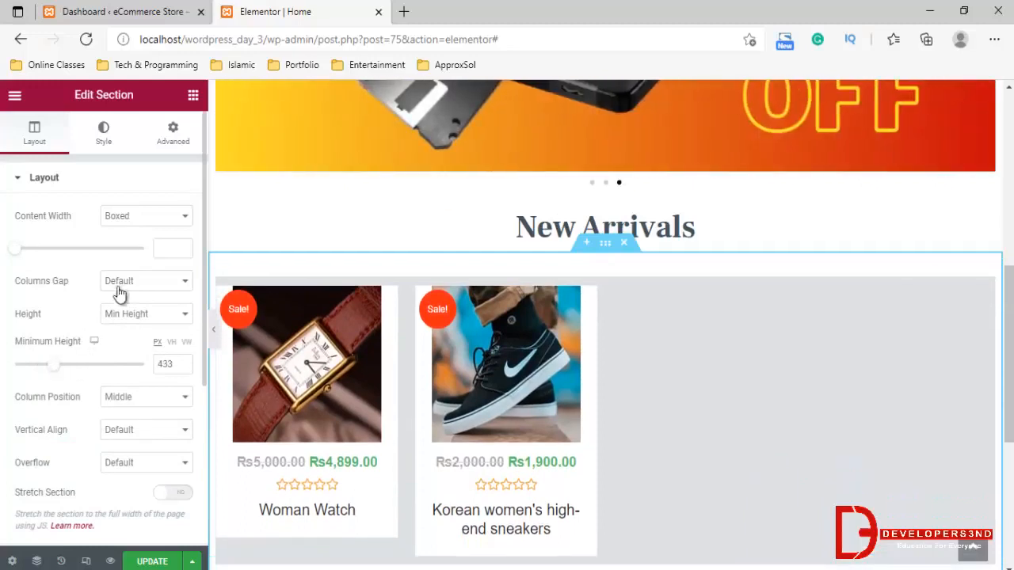
Set the section's columns gap to Custom and reduce its minimum height to 408 px
{"action": "left_click", "coordinate": [119, 287]}
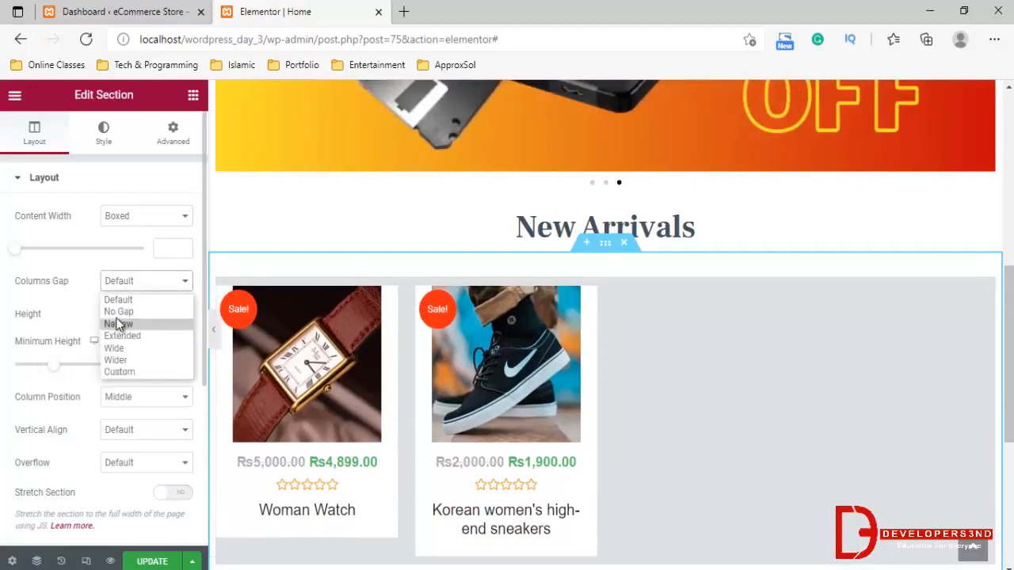
{"action": "left_click", "coordinate": [119, 372]}
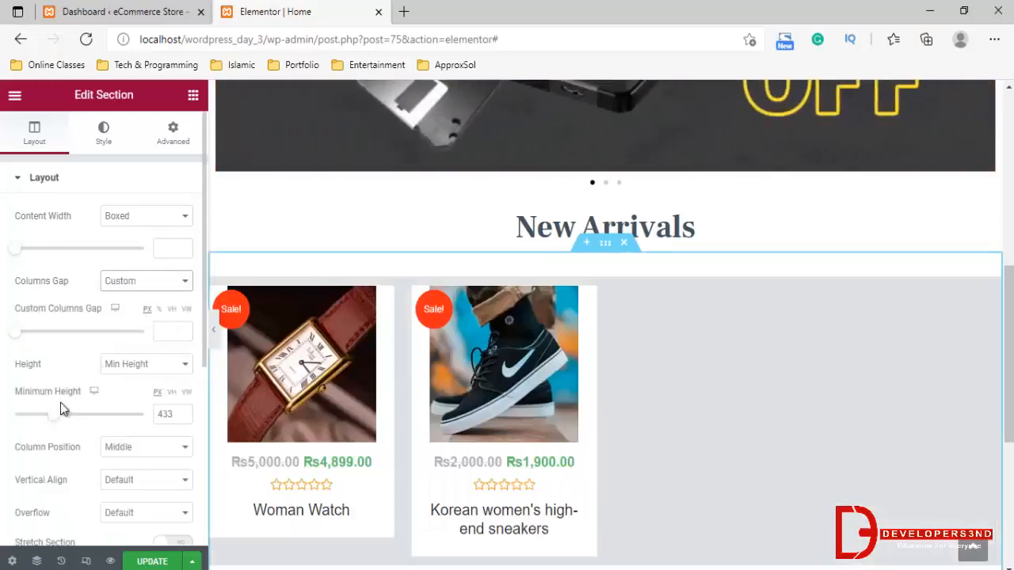
{"action": "left_click", "coordinate": [125, 365]}
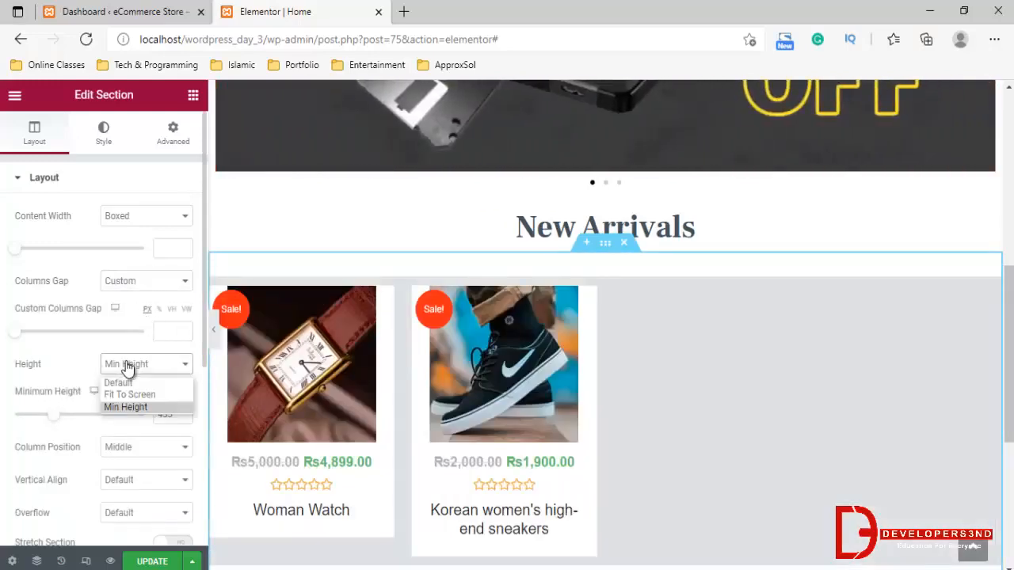
{"action": "left_click", "coordinate": [127, 365]}
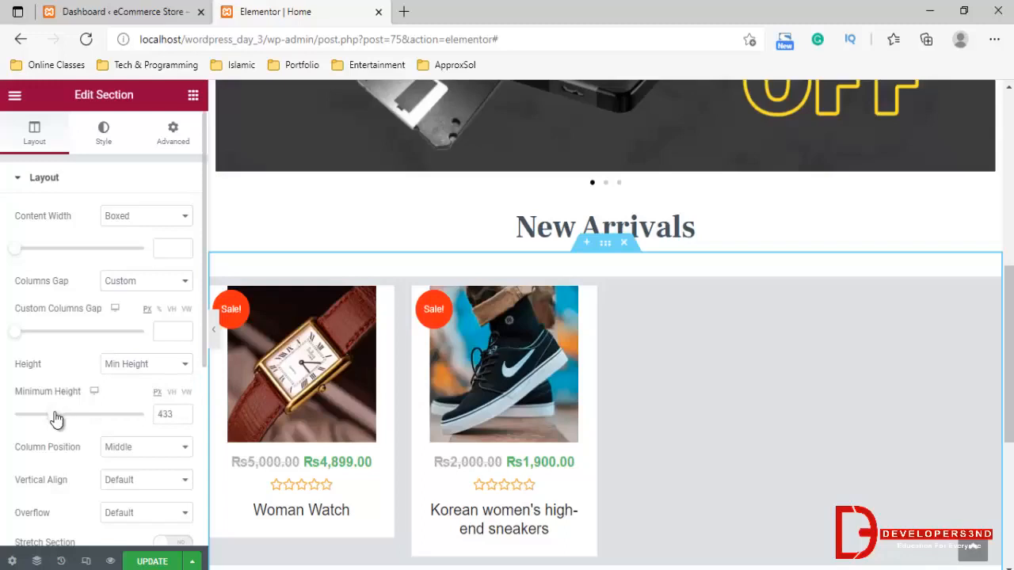
{"action": "left_click_drag", "start_coordinate": [53, 420], "coordinate": [49, 420]}
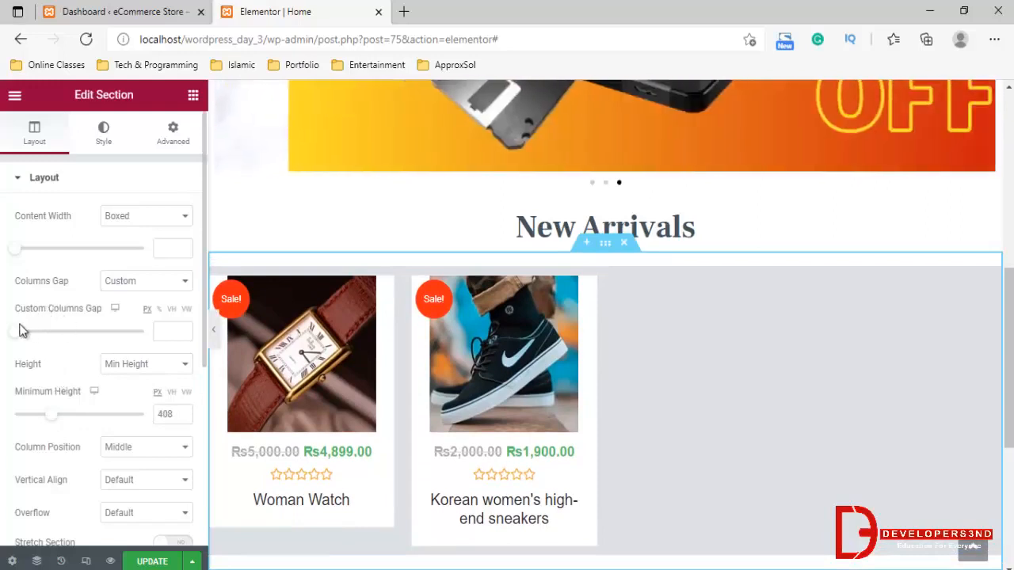
Set the product grid section's boxed content width to 544
{"action": "left_click", "coordinate": [23, 252]}
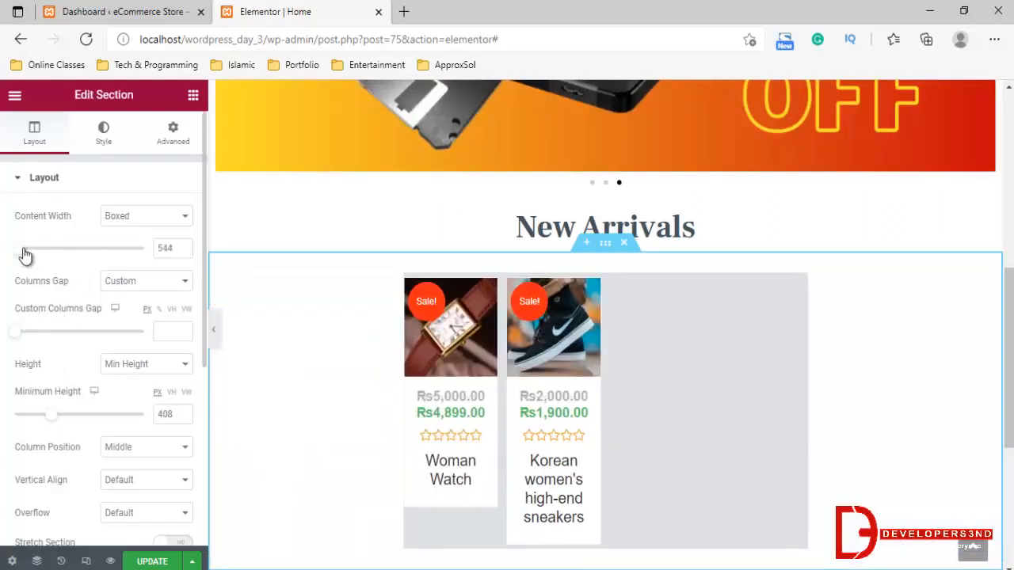
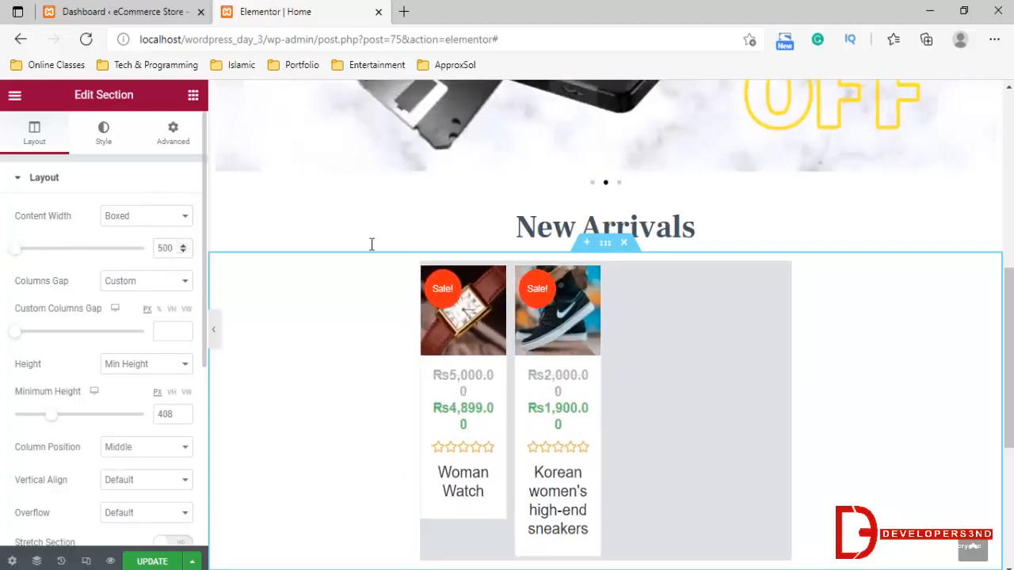
Widen the product grid section's boxed content width to 1088
{"action": "left_click_drag", "start_coordinate": [16, 255], "coordinate": [84, 274]}
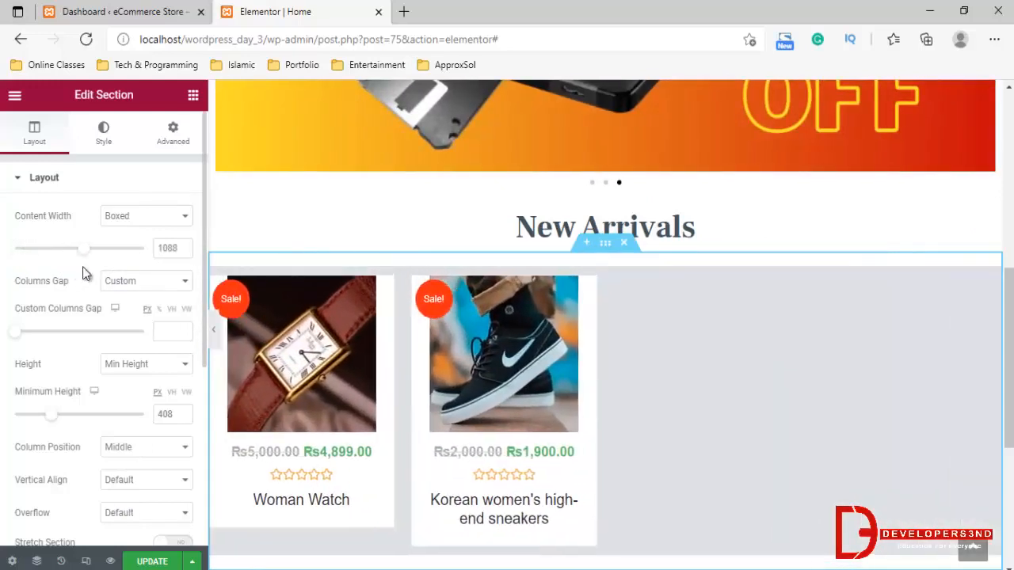
{"action": "scroll", "coordinate": [532, 463], "scroll_direction": "down", "scroll_amount": 2}
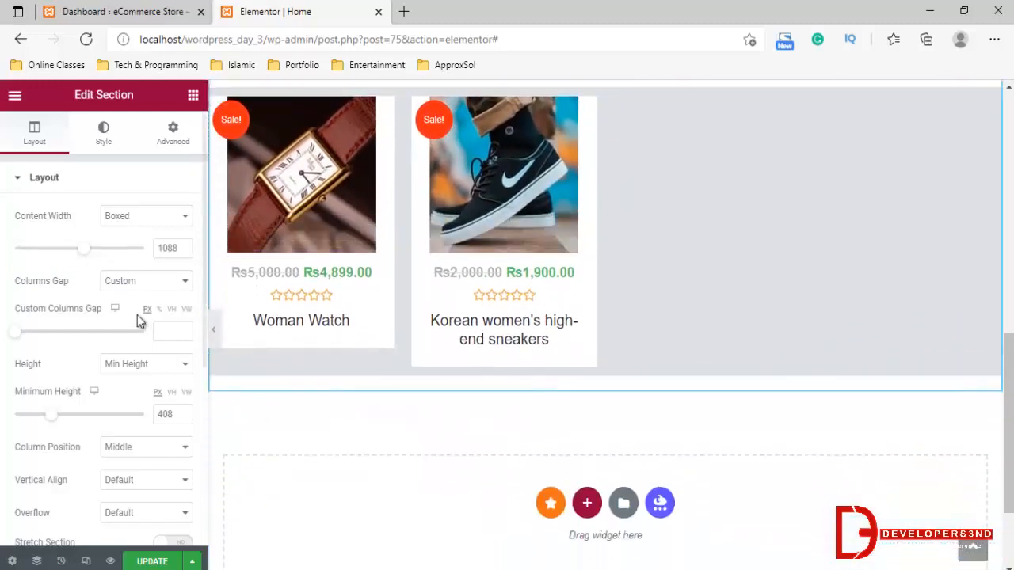
{"action": "scroll", "coordinate": [132, 402], "scroll_direction": "down", "scroll_amount": 4}
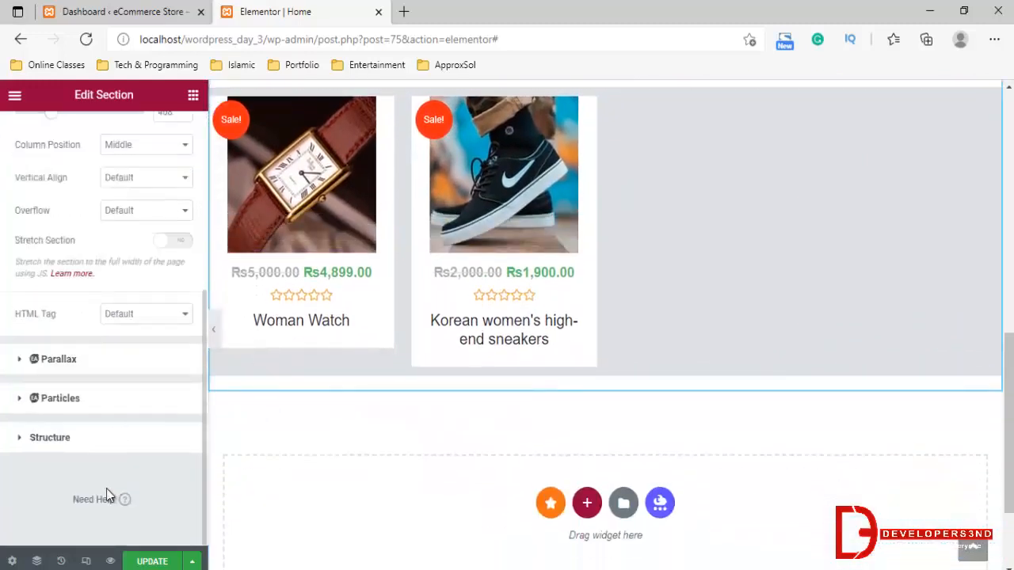
Set the product grid section's column position to Top and check the grid's placement under the New Arrivals heading
{"action": "scroll", "coordinate": [72, 307], "scroll_direction": "up", "scroll_amount": 1}
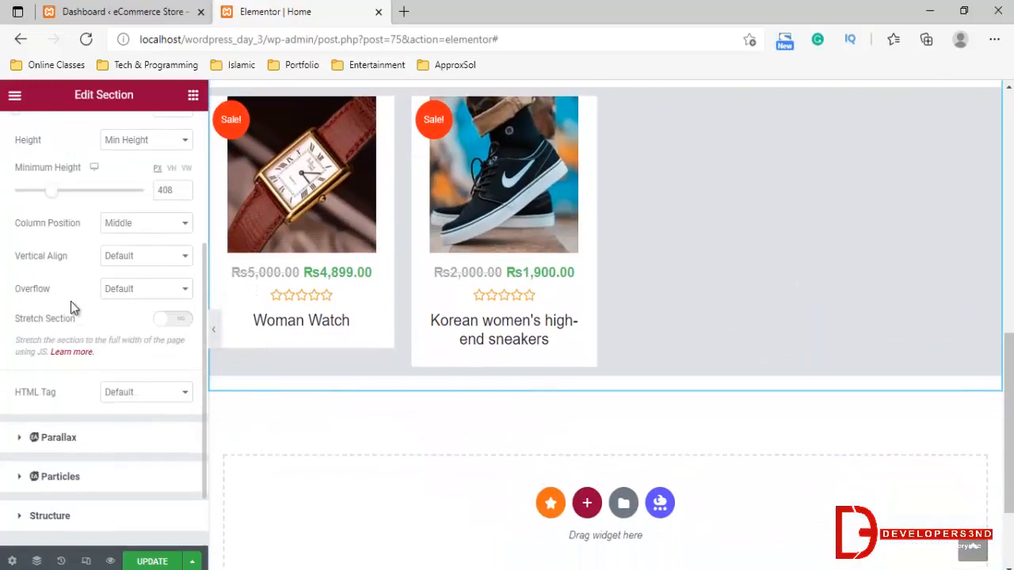
{"action": "left_click", "coordinate": [126, 225]}
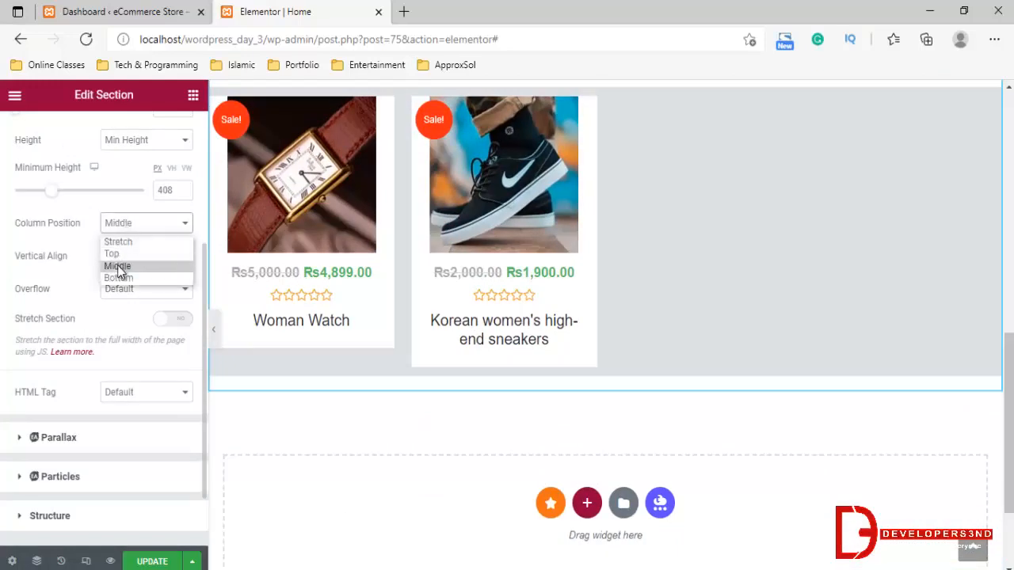
{"action": "left_click", "coordinate": [118, 267]}
{"action": "left_click", "coordinate": [130, 225]}
{"action": "left_click", "coordinate": [118, 254]}
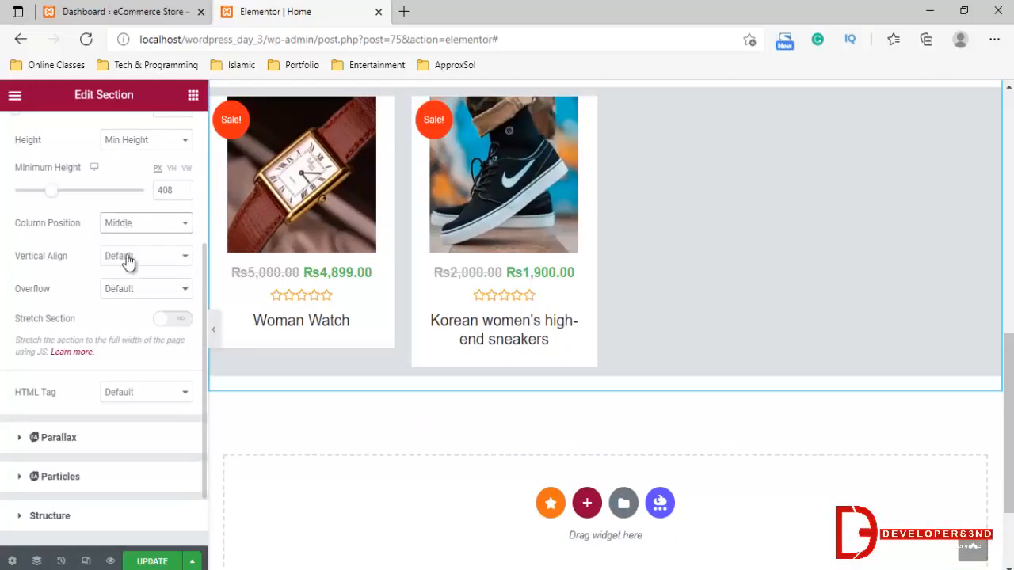
{"action": "left_click", "coordinate": [136, 226]}
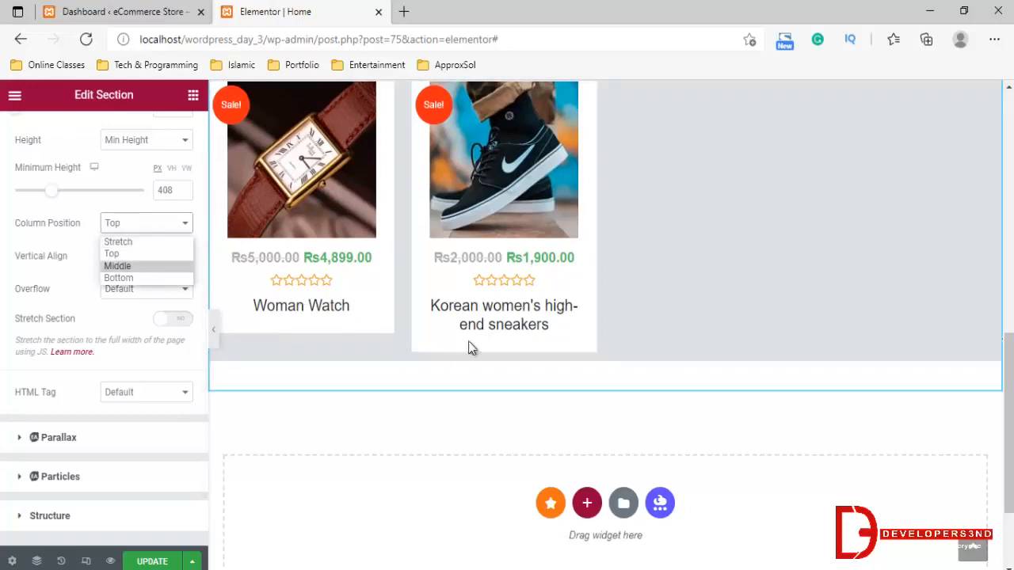
{"action": "scroll", "coordinate": [377, 287], "scroll_direction": "up", "scroll_amount": 1}
{"action": "scroll", "coordinate": [378, 287], "scroll_direction": "up", "scroll_amount": 3}
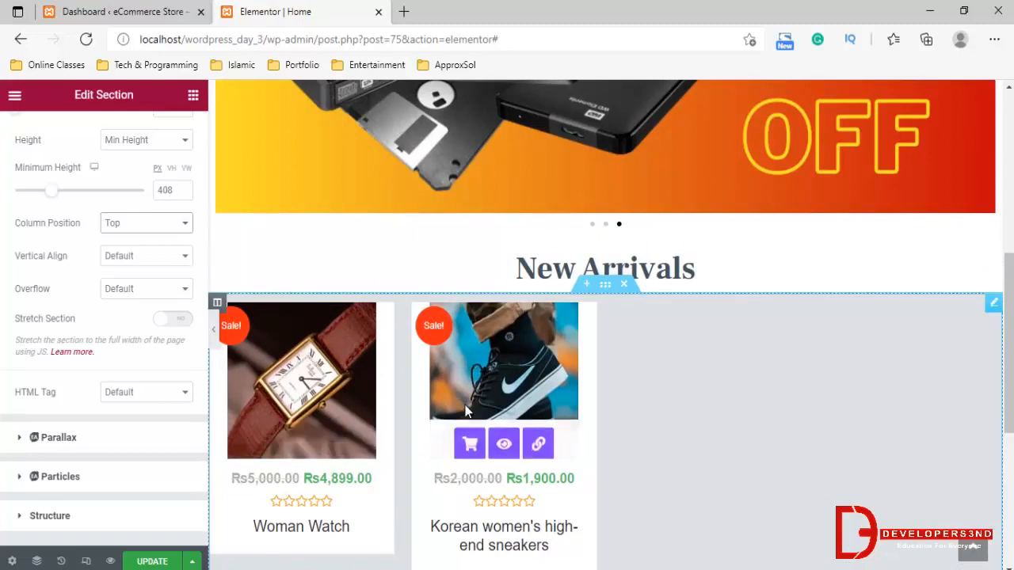
{"action": "scroll", "coordinate": [353, 499], "scroll_direction": "down", "scroll_amount": 1}
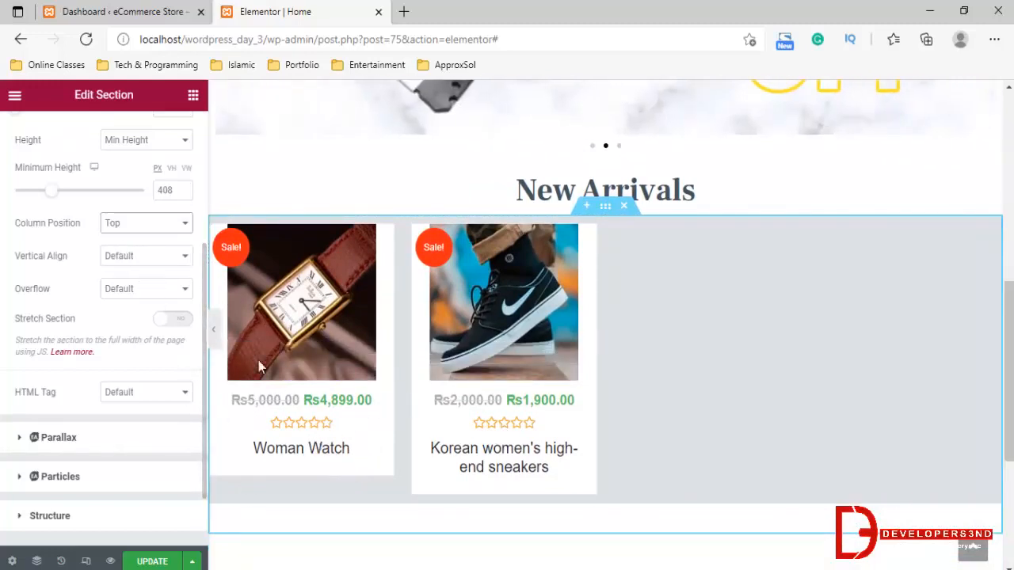
Set the product grid section's content width to Full Width and update the page
{"action": "scroll", "coordinate": [380, 402], "scroll_direction": "up", "scroll_amount": 3}
{"action": "scroll", "coordinate": [144, 235], "scroll_direction": "up", "scroll_amount": 2}
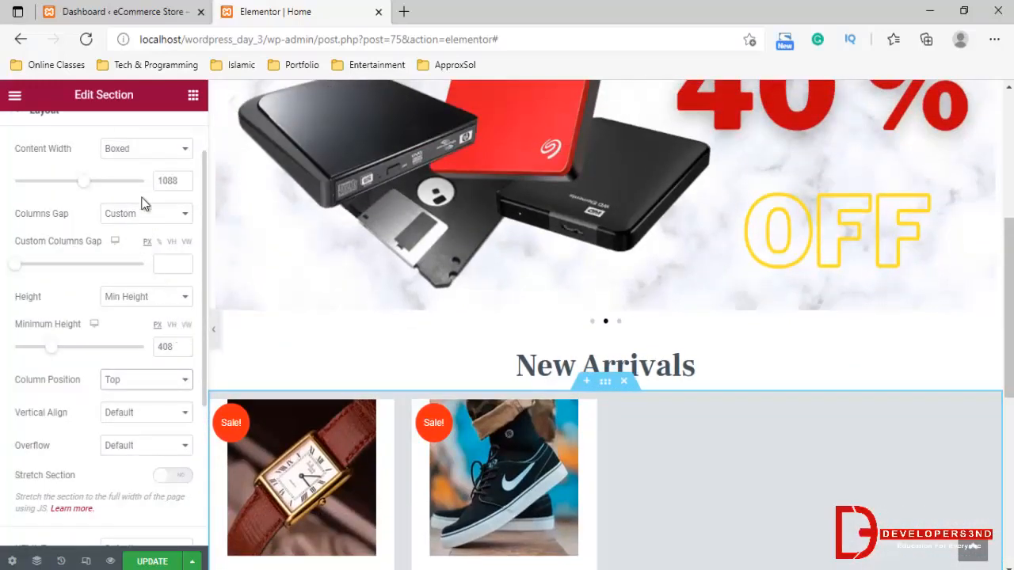
{"action": "left_click", "coordinate": [138, 146]}
{"action": "left_click", "coordinate": [131, 181]}
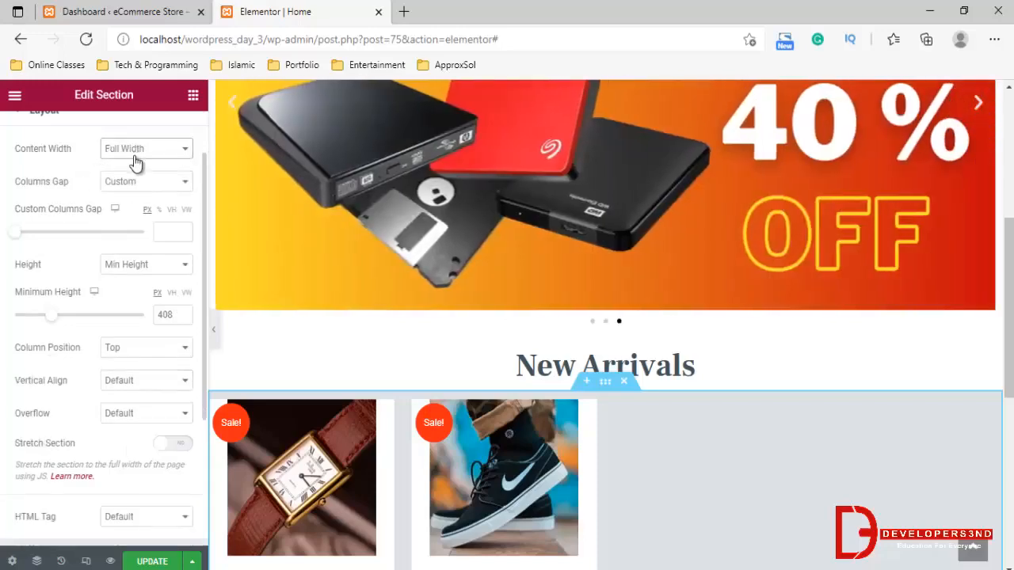
{"action": "scroll", "coordinate": [463, 341], "scroll_direction": "down", "scroll_amount": 2}
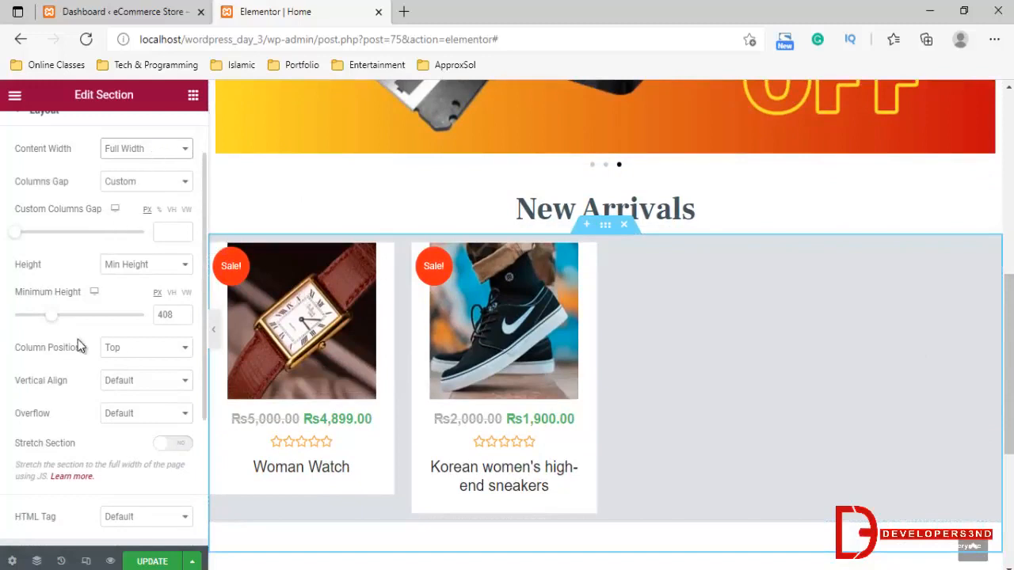
{"action": "scroll", "coordinate": [79, 345], "scroll_direction": "down", "scroll_amount": 2}
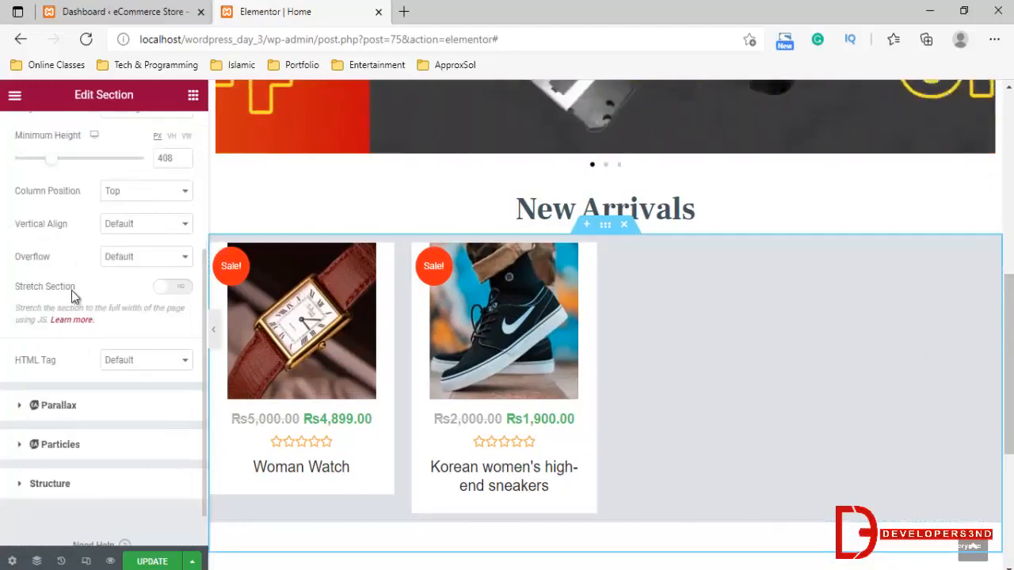
{"action": "left_click", "coordinate": [142, 559]}
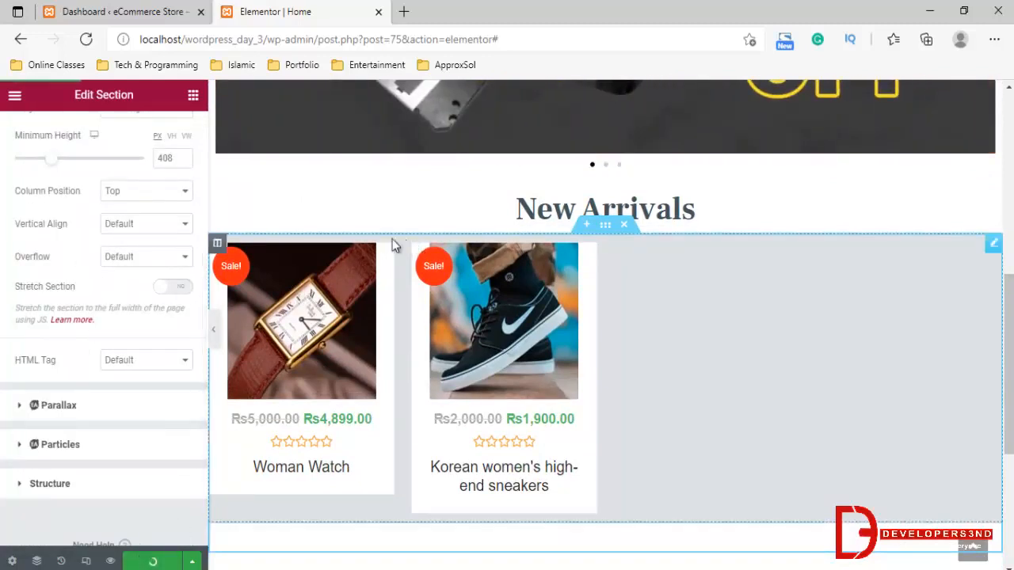
Open the live eCommerce Store site in a new tab and examine what its front page displays
{"action": "left_click", "coordinate": [101, 8]}
{"action": "mouse_move", "coordinate": [79, 92]}
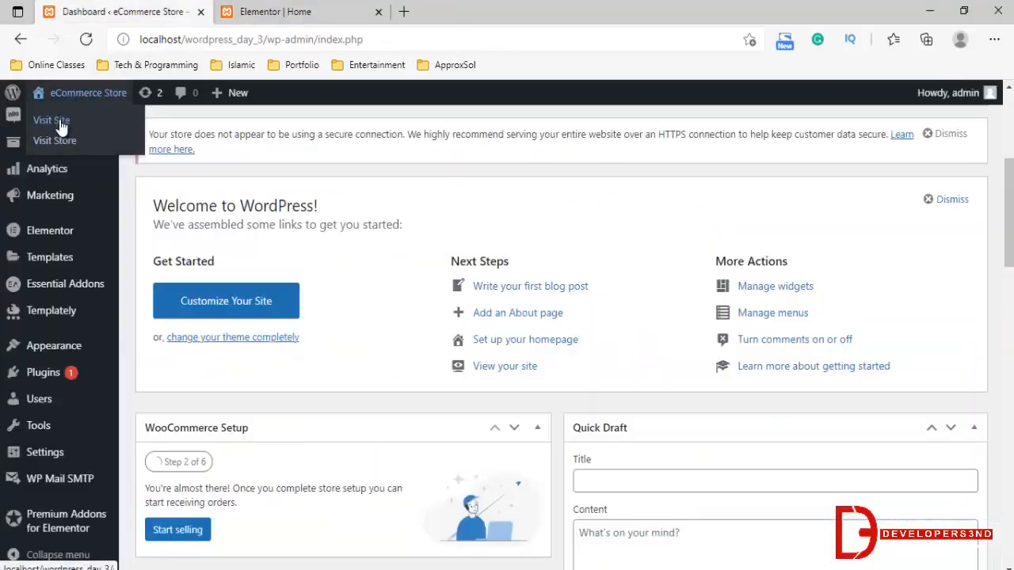
{"action": "middle_click", "coordinate": [54, 123]}
{"action": "left_click", "coordinate": [254, 13]}
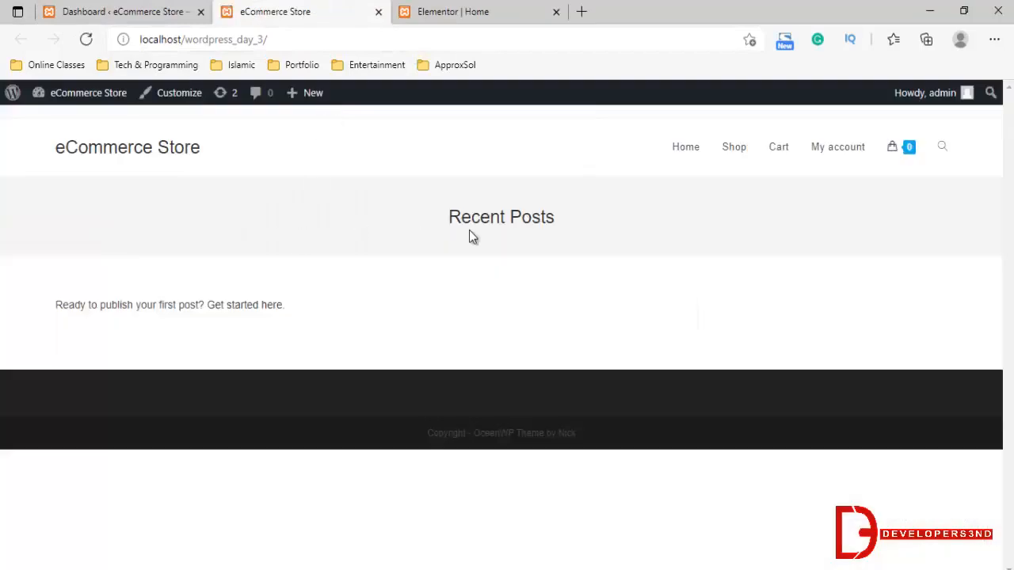
{"action": "double_click", "coordinate": [469, 231]}
{"action": "left_click_drag", "start_coordinate": [468, 231], "coordinate": [566, 219]}
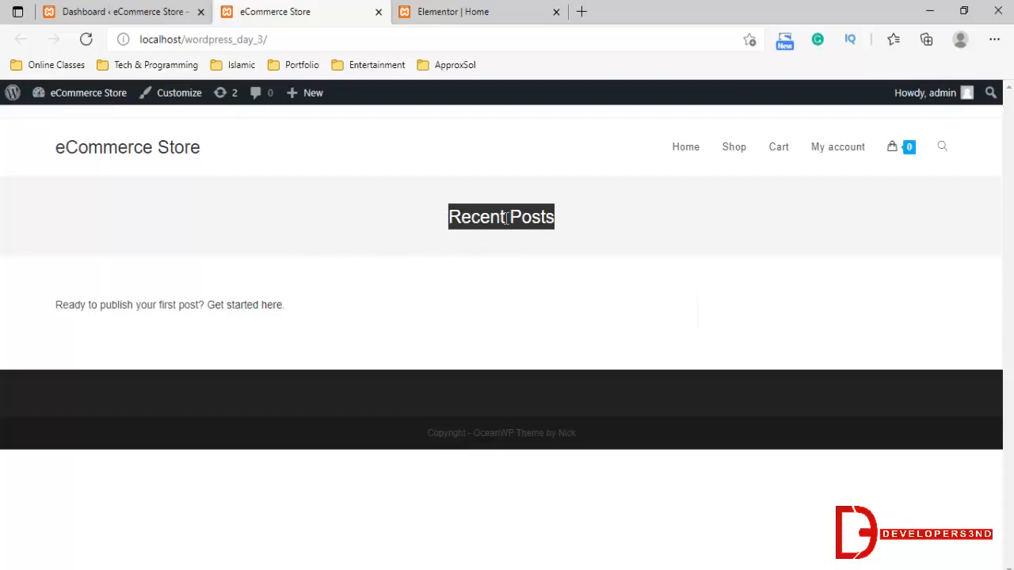
{"action": "left_click", "coordinate": [459, 279]}
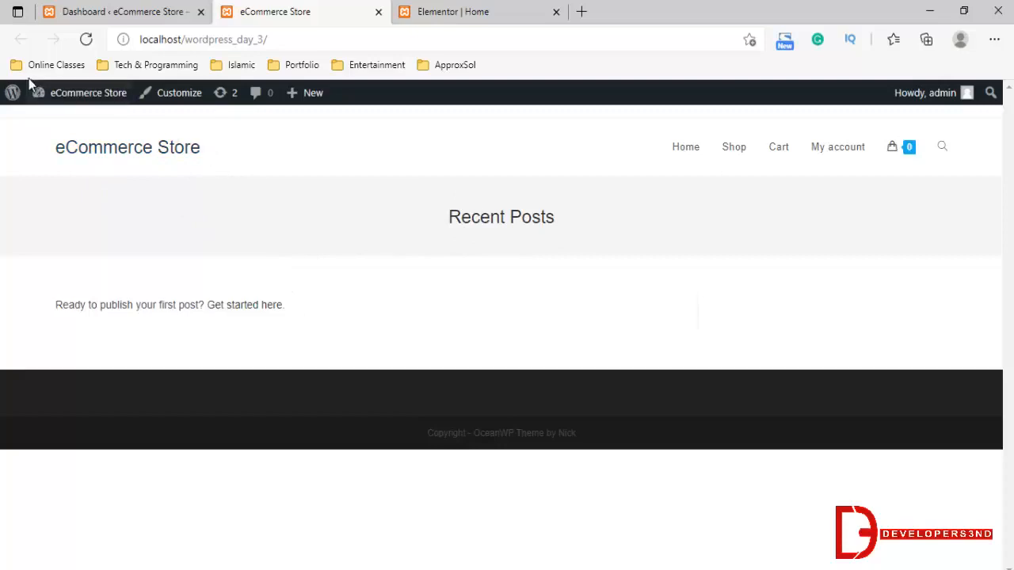
Return to the WordPress dashboard from the live site and open the Reading settings
{"action": "mouse_move", "coordinate": [52, 97]}
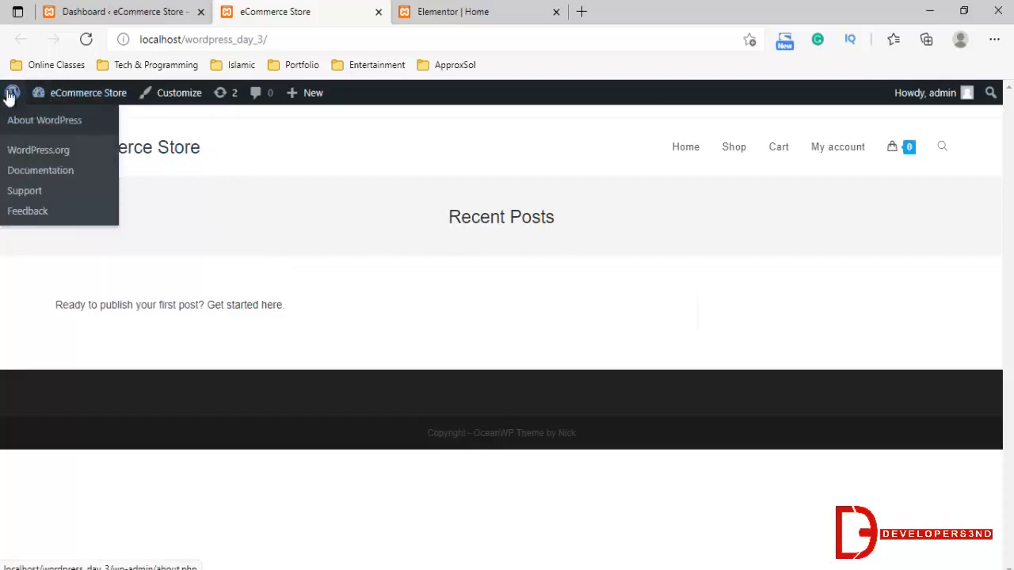
{"action": "left_click", "coordinate": [50, 121]}
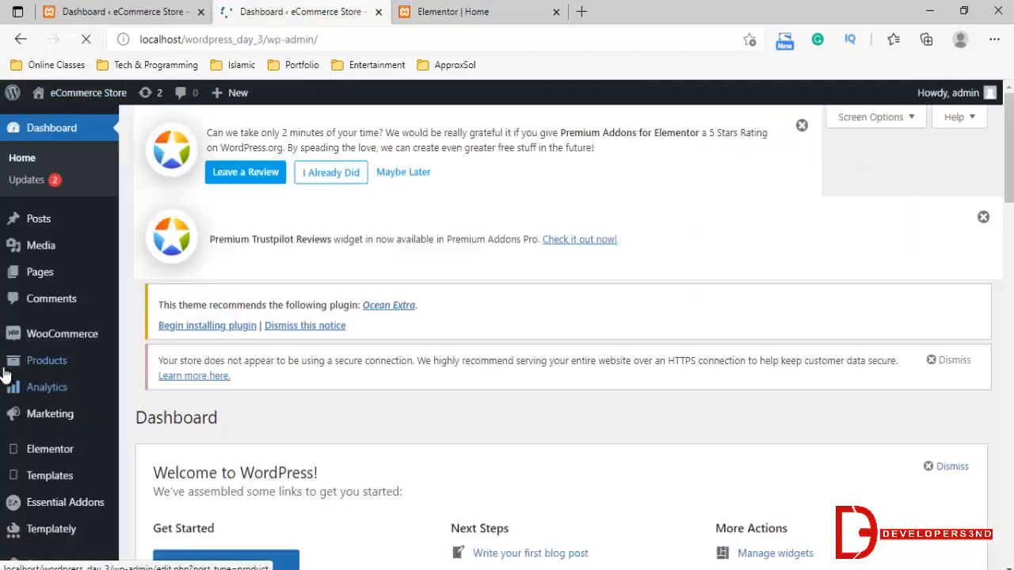
{"action": "scroll", "coordinate": [60, 487], "scroll_direction": "down", "scroll_amount": 2}
{"action": "scroll", "coordinate": [57, 485], "scroll_direction": "down", "scroll_amount": 3}
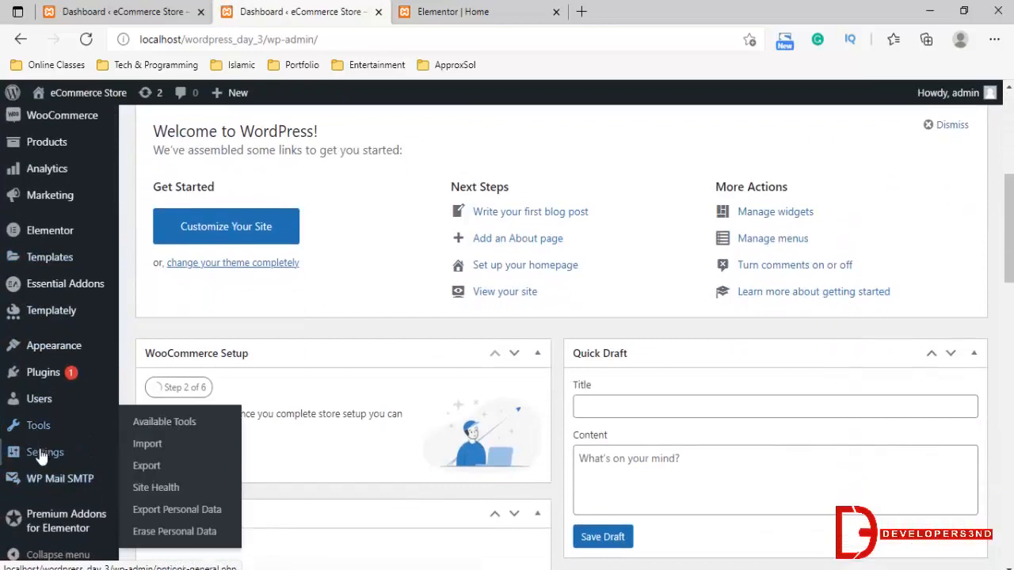
{"action": "mouse_move", "coordinate": [36, 462]}
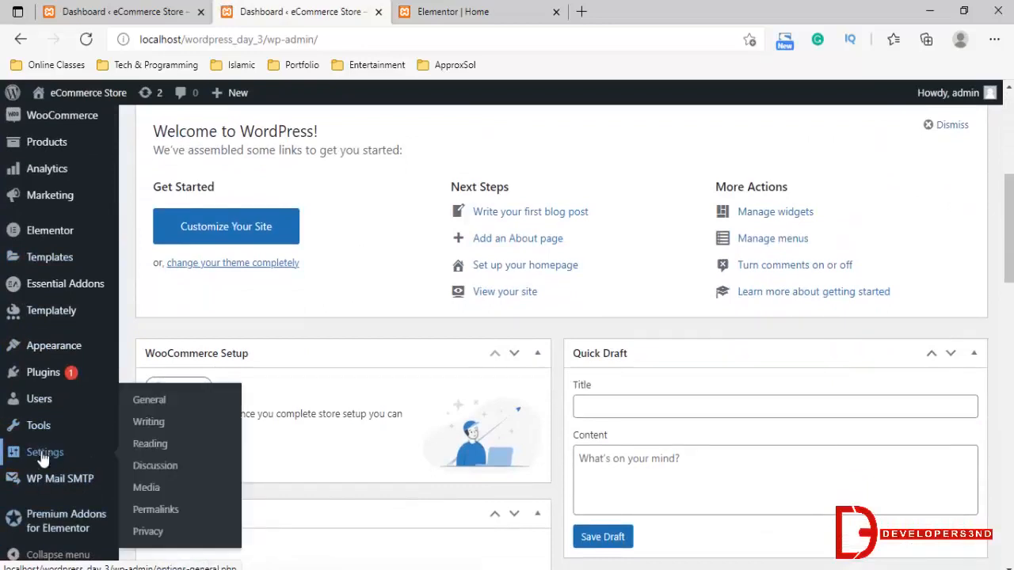
{"action": "left_click", "coordinate": [154, 448]}
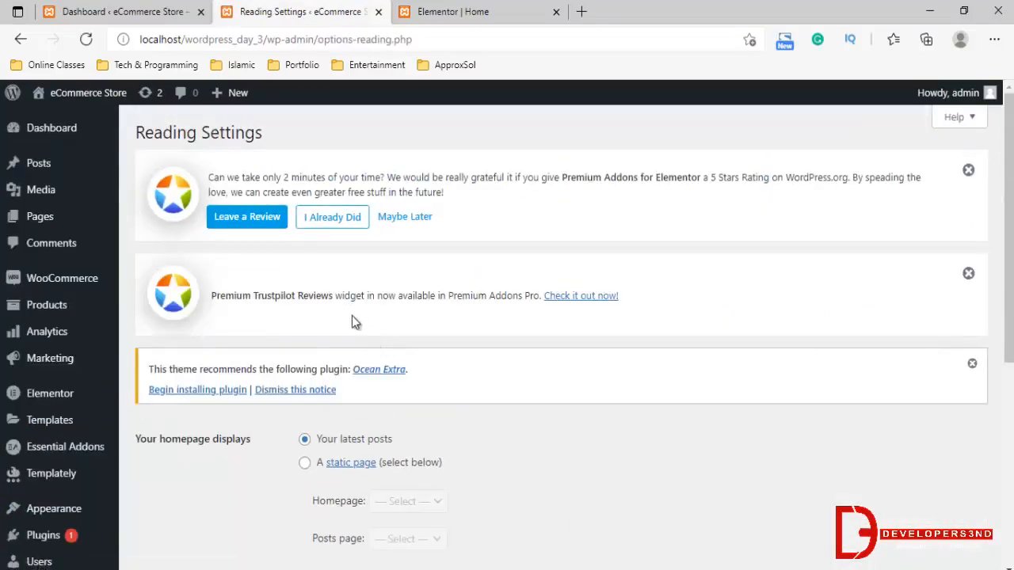
Set the homepage to display a static page, choose Home as the homepage, and save the changes
{"action": "scroll", "coordinate": [351, 317], "scroll_direction": "down", "scroll_amount": 2}
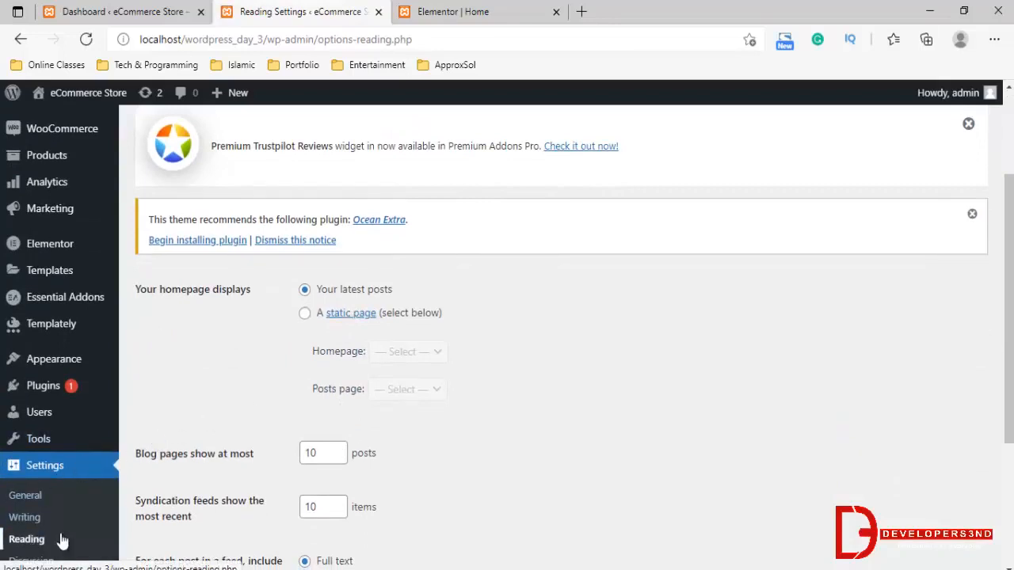
{"action": "left_click", "coordinate": [411, 313]}
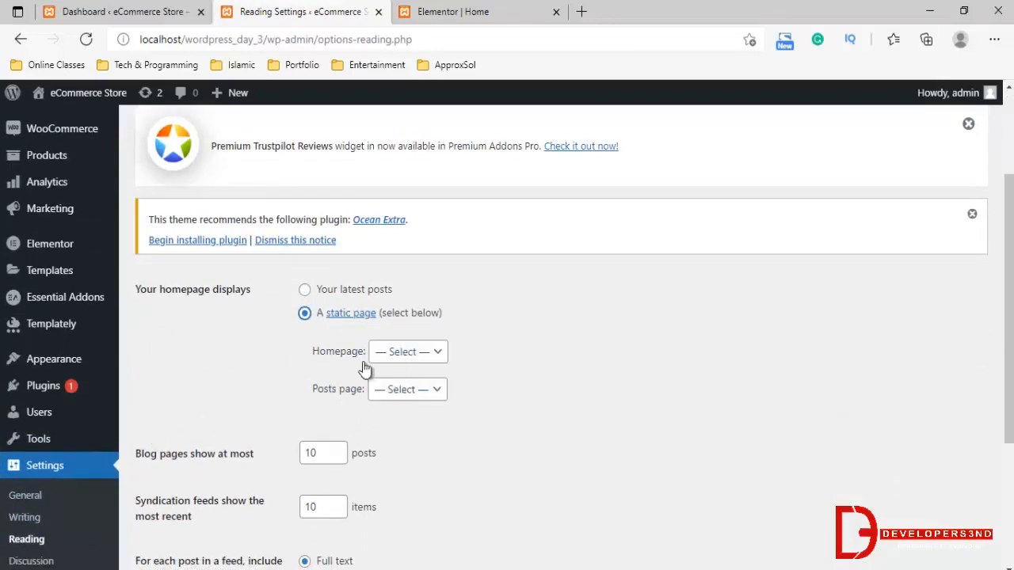
{"action": "scroll", "coordinate": [396, 317], "scroll_direction": "down", "scroll_amount": 2}
{"action": "left_click", "coordinate": [408, 203]}
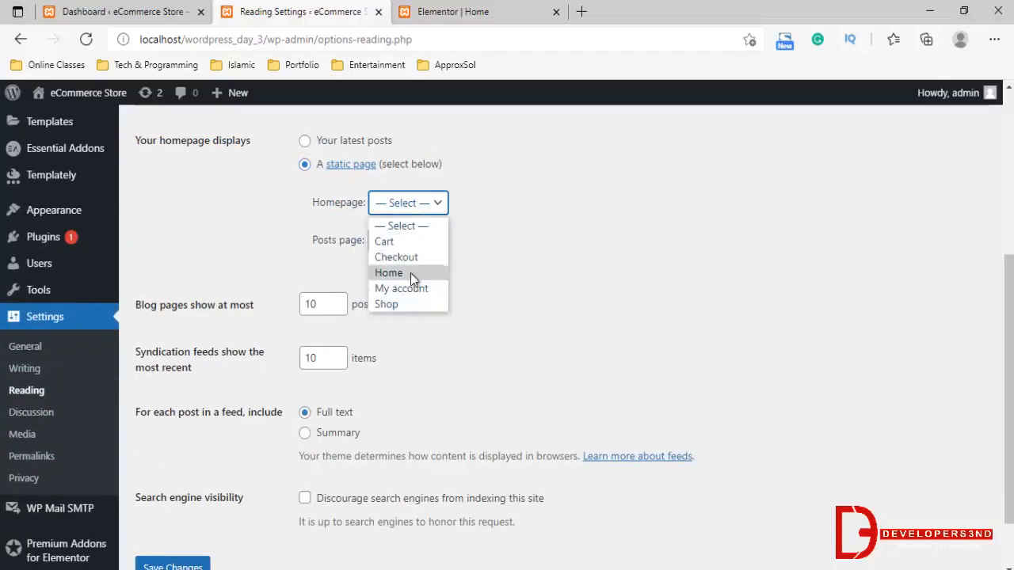
{"action": "left_click", "coordinate": [402, 272]}
{"action": "scroll", "coordinate": [340, 356], "scroll_direction": "down", "scroll_amount": 1}
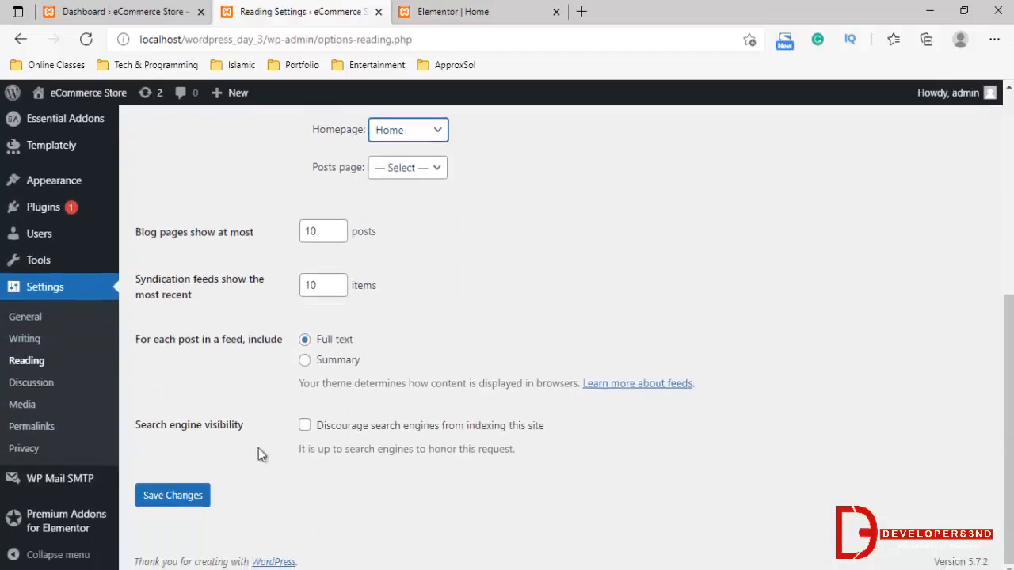
{"action": "left_click", "coordinate": [199, 498]}
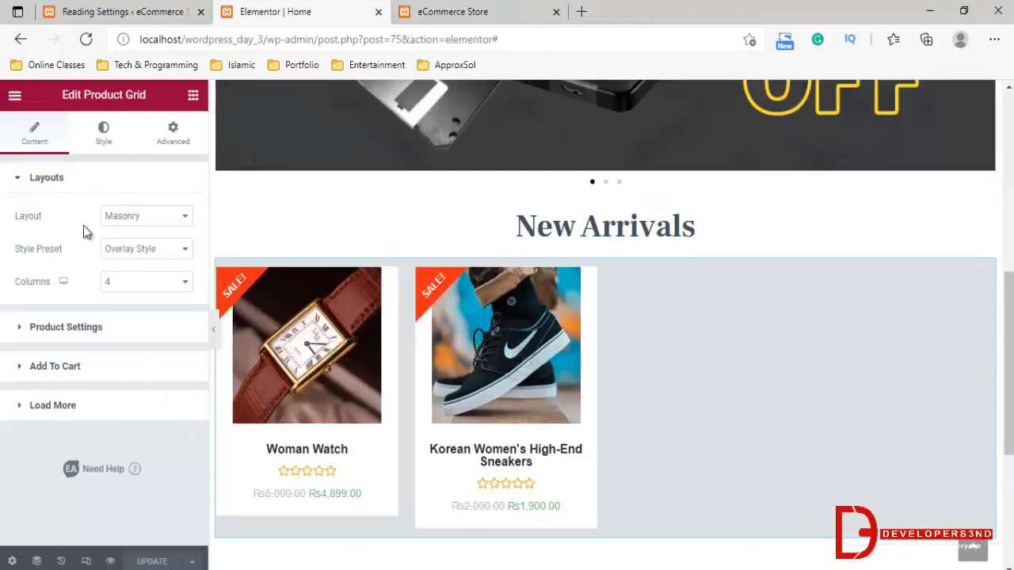
Try the Simple Style preset on the New Arrivals product grid
{"action": "left_click", "coordinate": [121, 252]}
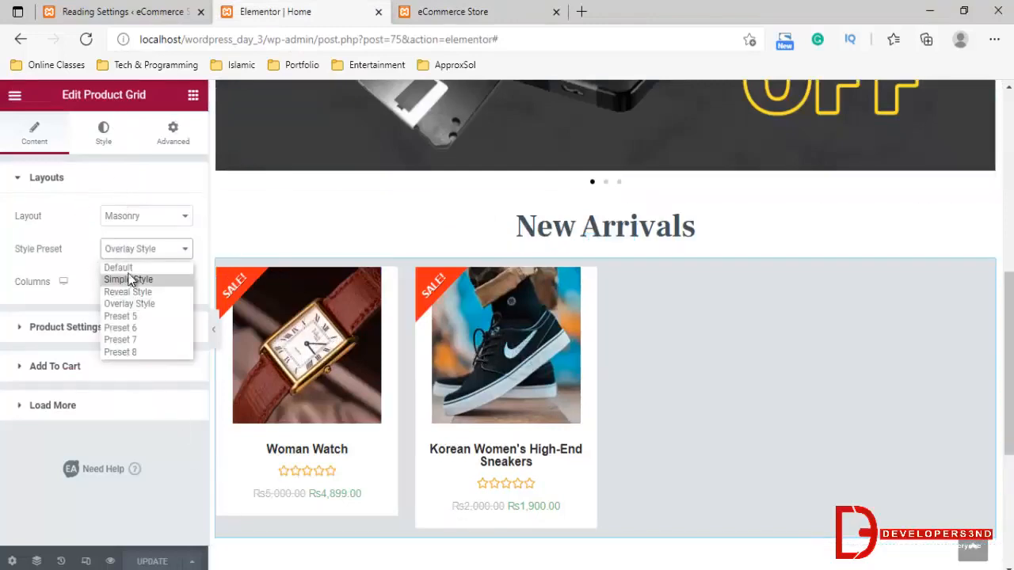
{"action": "left_click", "coordinate": [203, 235]}
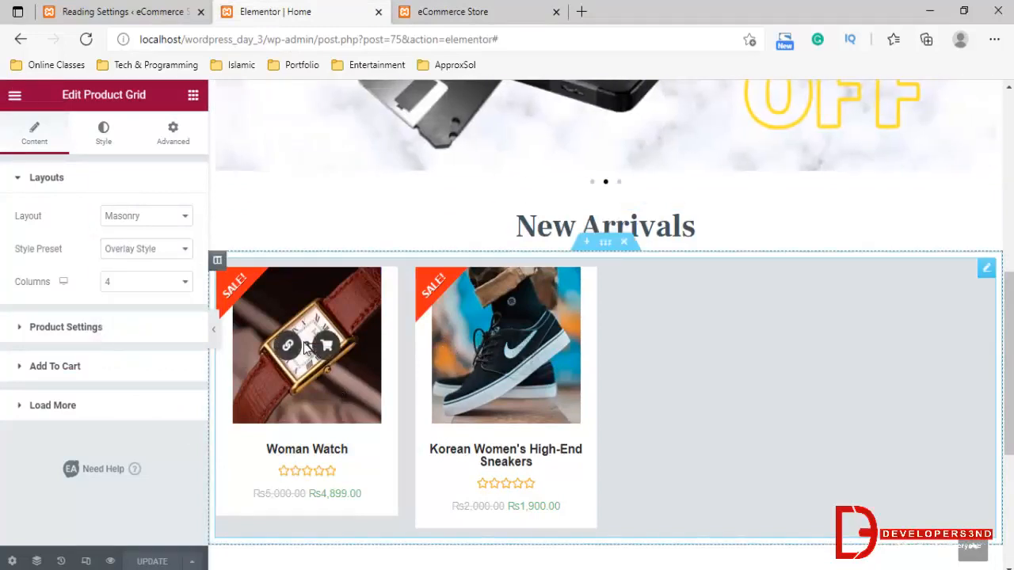
{"action": "left_click", "coordinate": [147, 250]}
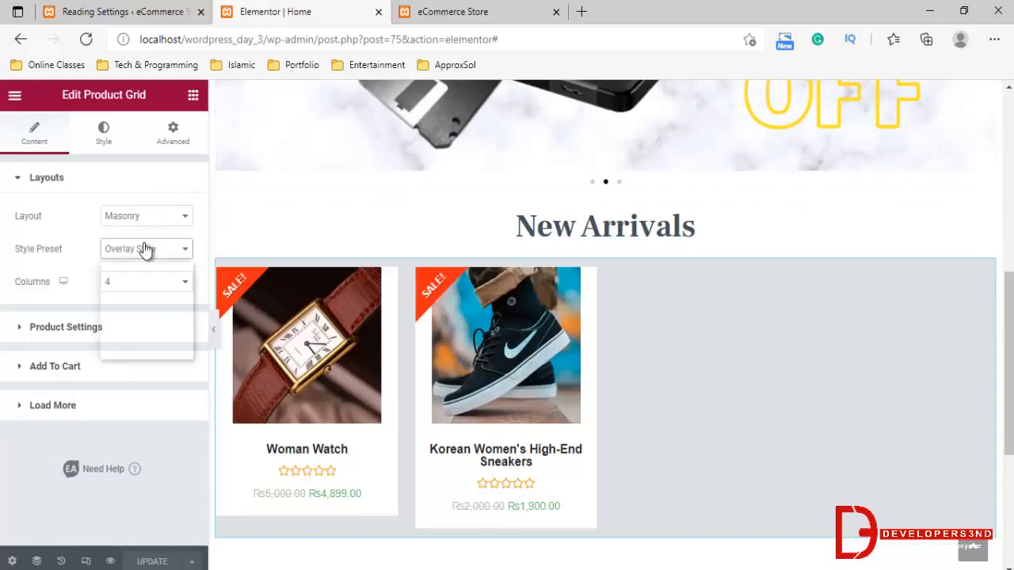
{"action": "left_click", "coordinate": [127, 280]}
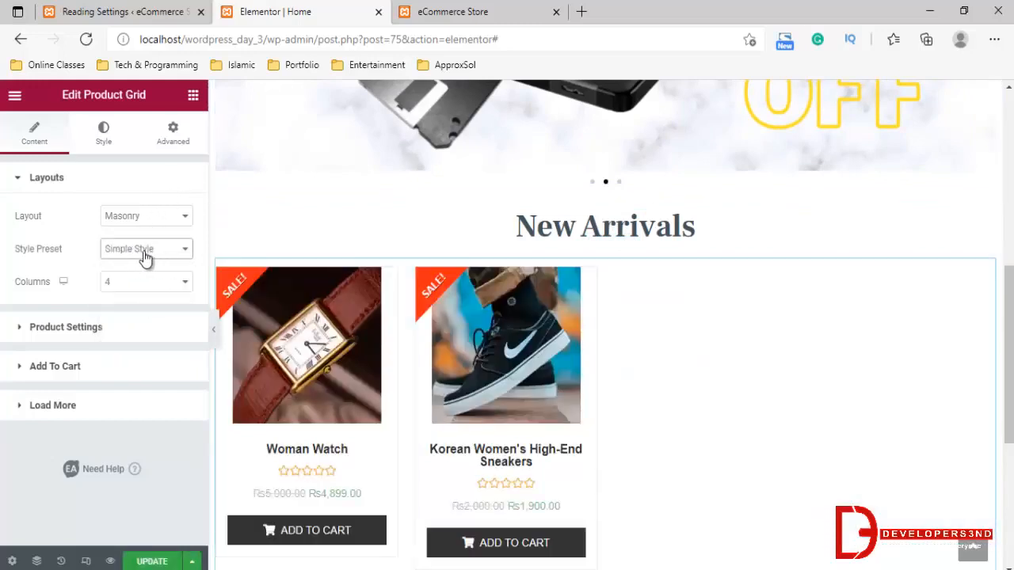
Set the product grid's style preset to Overlay Style and update the page
{"action": "left_click", "coordinate": [141, 252]}
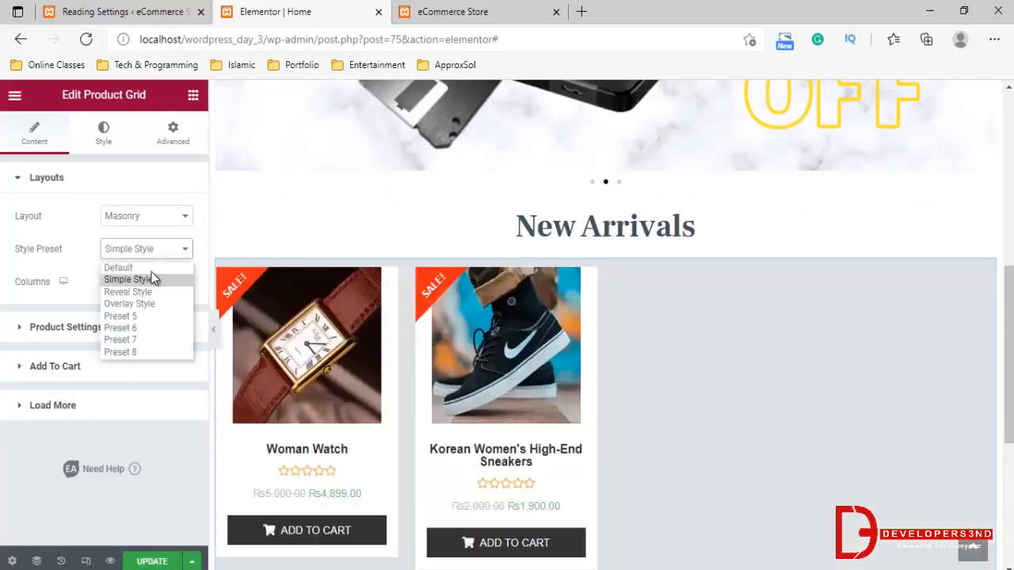
{"action": "left_click", "coordinate": [147, 303]}
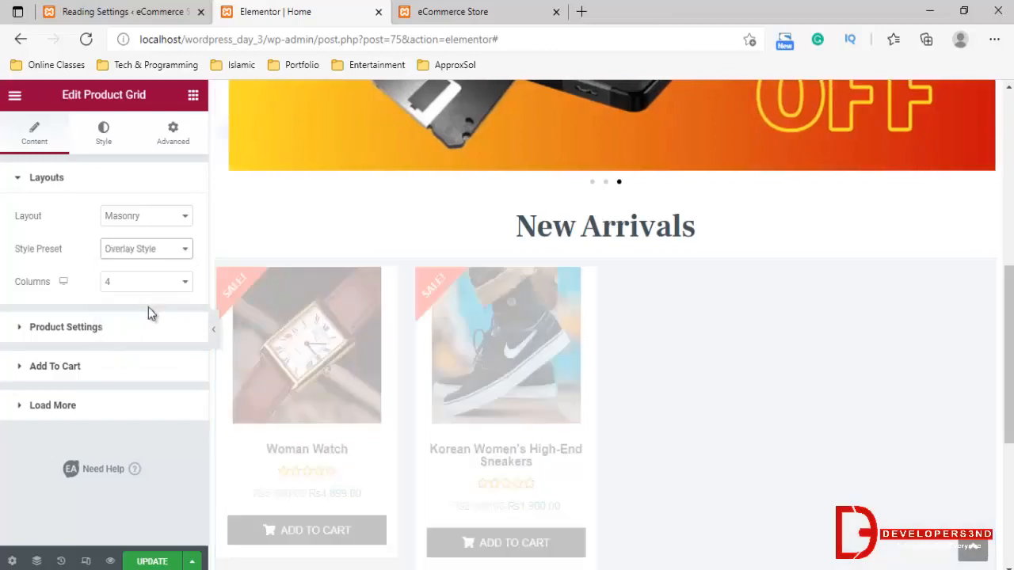
{"action": "left_click", "coordinate": [152, 562]}
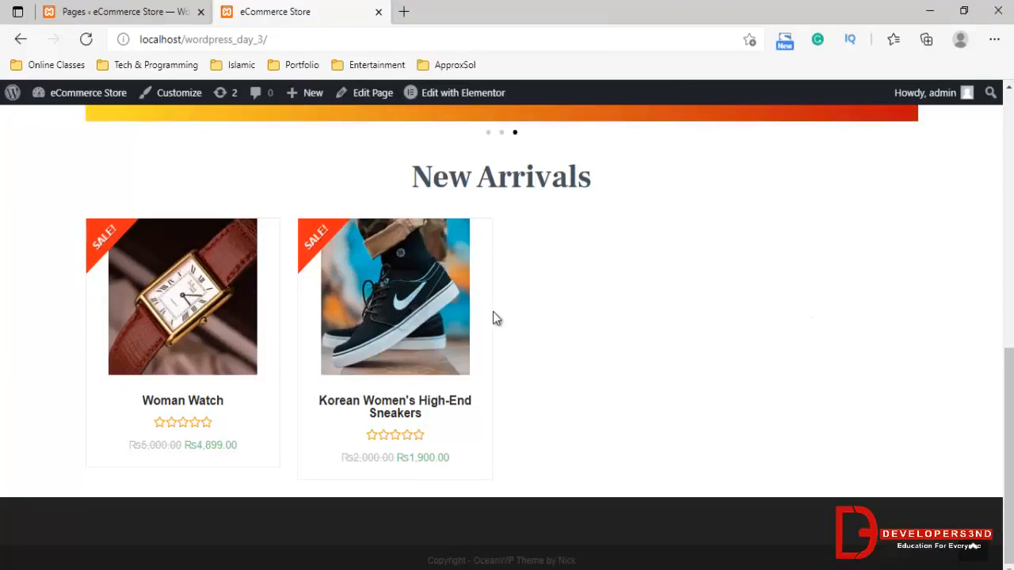
Return to the WordPress dashboard, open the product list, and duplicate the Woman Watch product
{"action": "left_click", "coordinate": [177, 11]}
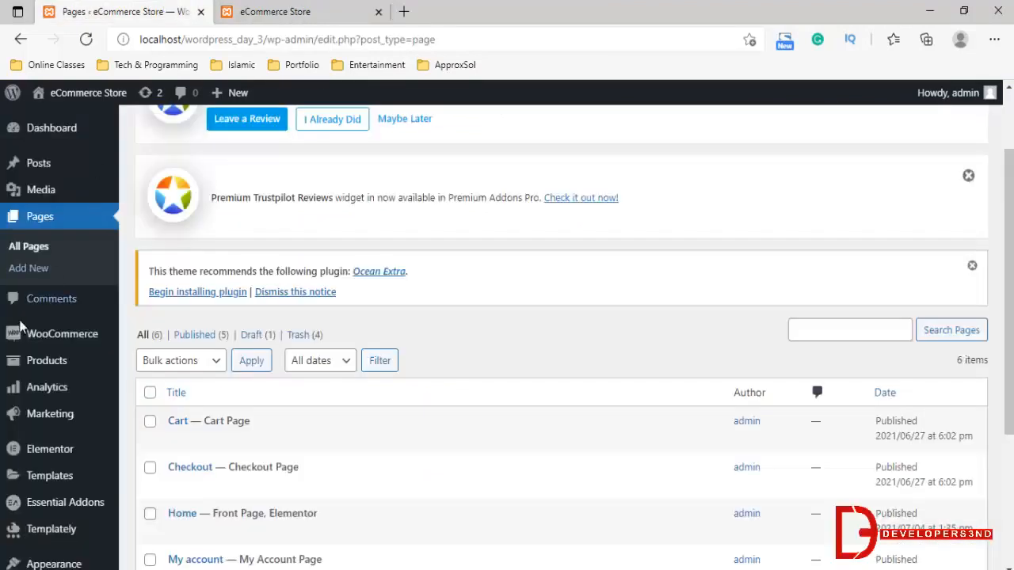
{"action": "left_click", "coordinate": [46, 360]}
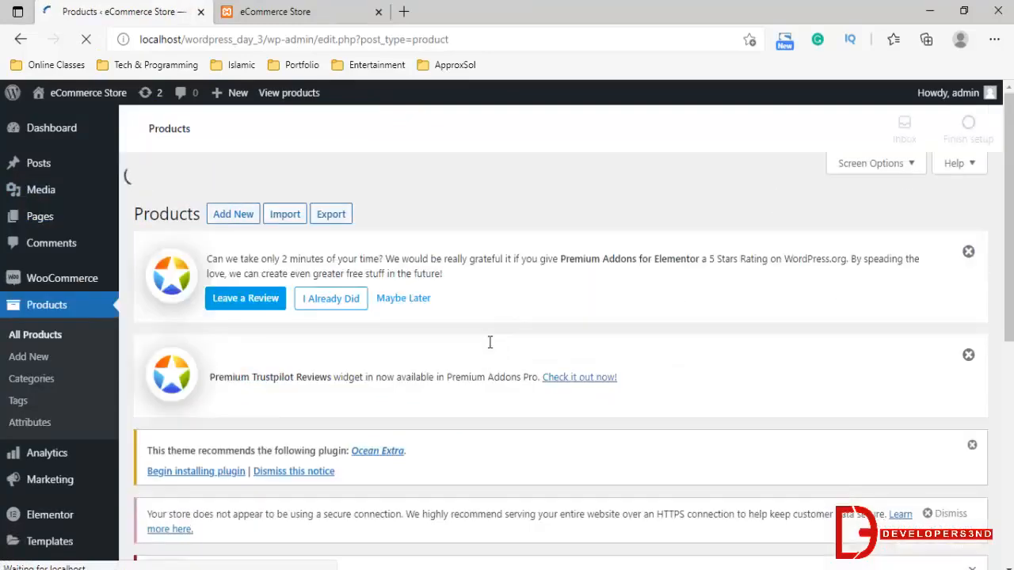
{"action": "scroll", "coordinate": [263, 424], "scroll_direction": "down", "scroll_amount": 4}
{"action": "scroll", "coordinate": [263, 423], "scroll_direction": "down", "scroll_amount": 3}
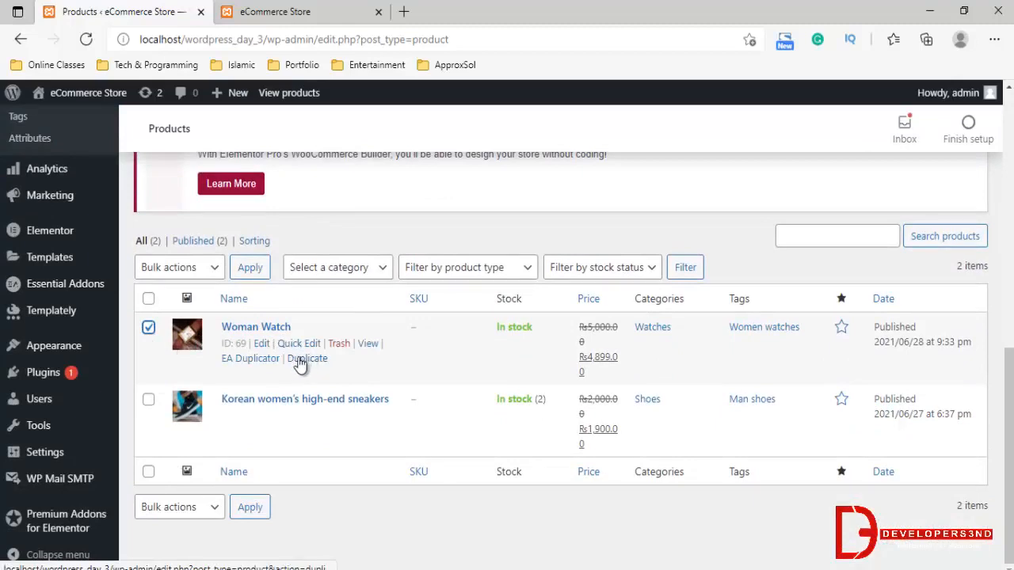
{"action": "left_click", "coordinate": [302, 360]}
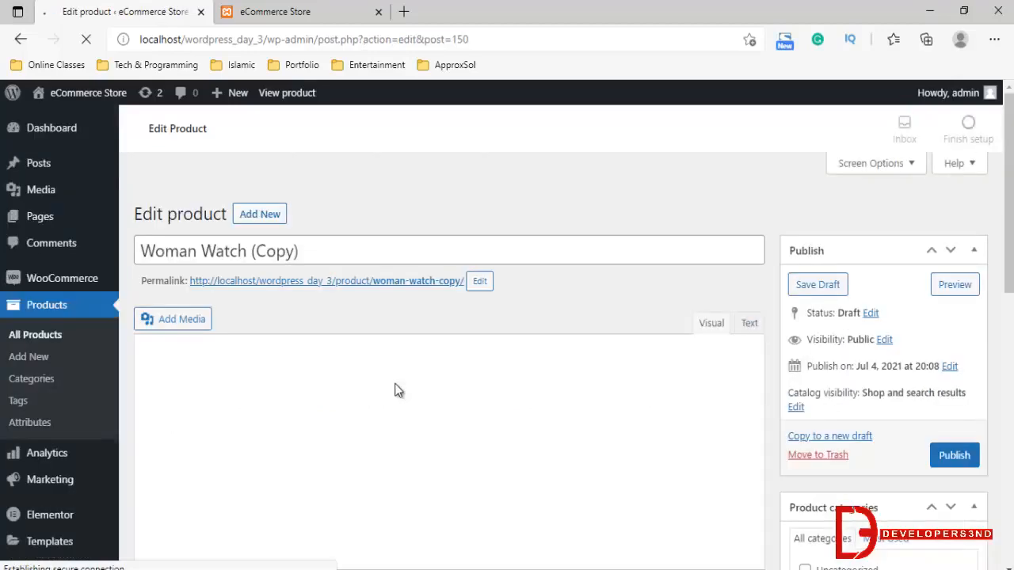
Rename the duplicated watch product to Men Watch and publish it
{"action": "scroll", "coordinate": [250, 238], "scroll_direction": "down", "scroll_amount": 3}
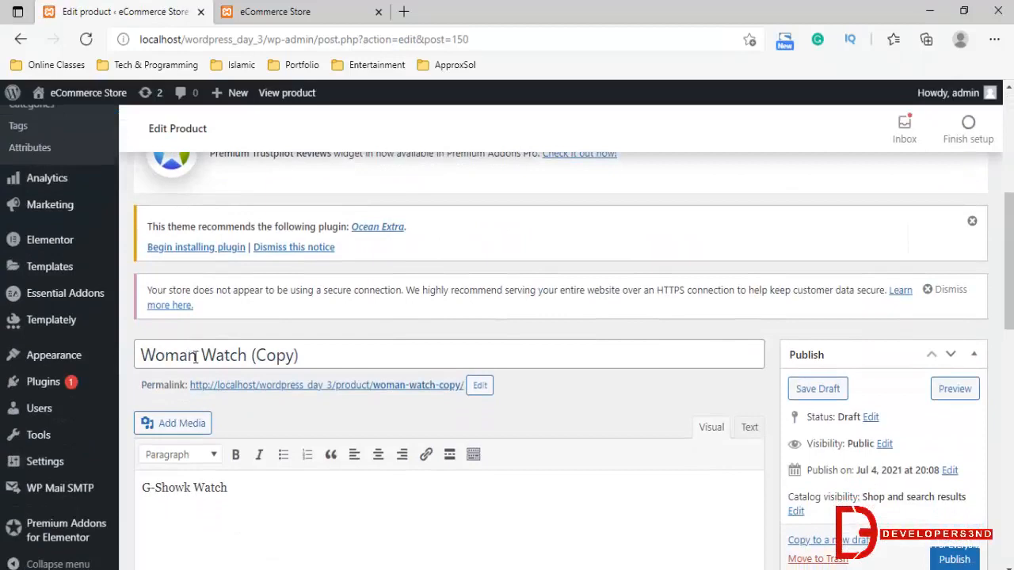
{"action": "double_click", "coordinate": [194, 354]}
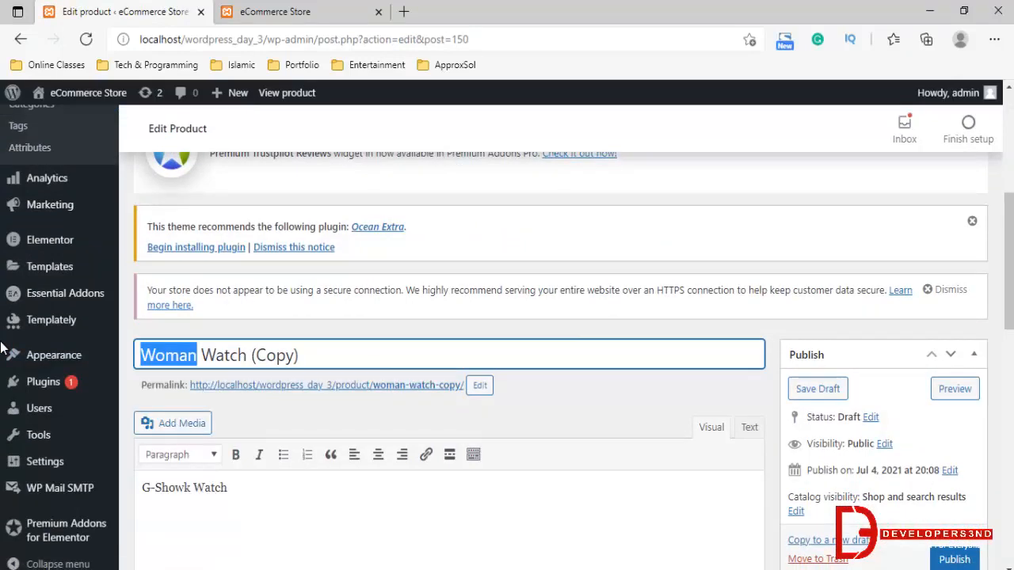
{"action": "type", "text": "Men"}
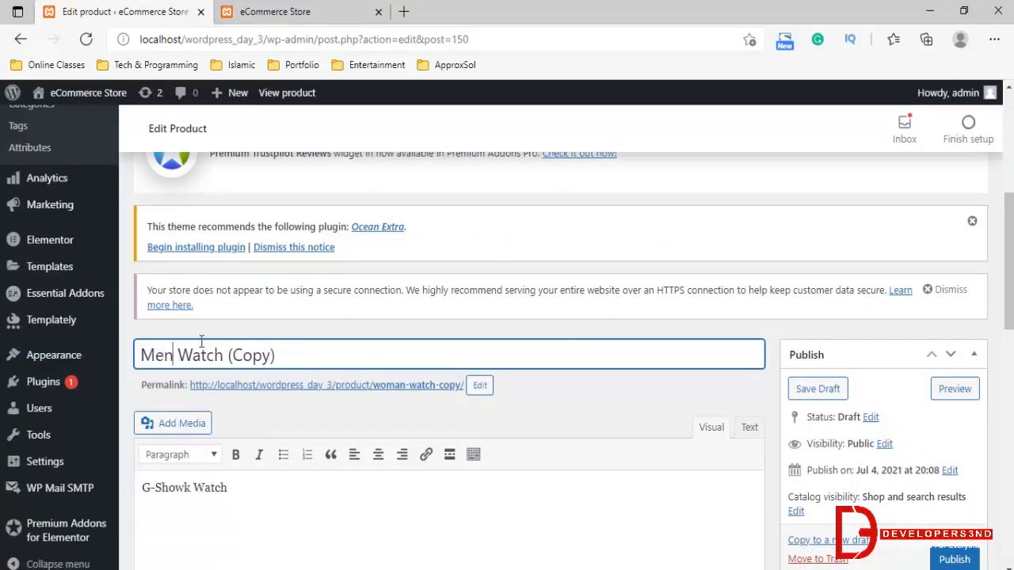
{"action": "left_click_drag", "start_coordinate": [229, 354], "coordinate": [337, 357]}
{"action": "key", "text": "BackSpace"}
{"action": "scroll", "coordinate": [818, 367], "scroll_direction": "down", "scroll_amount": 5}
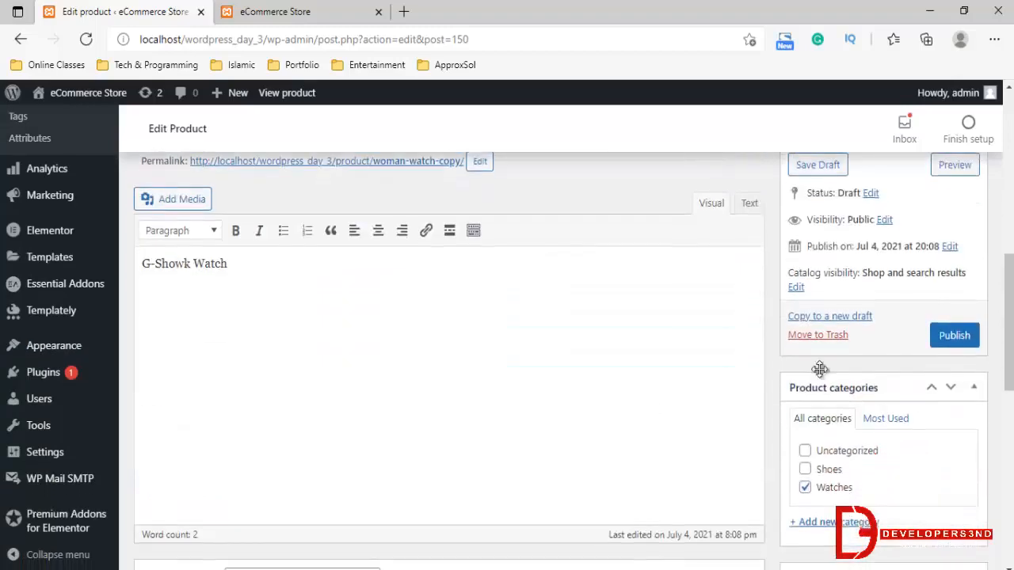
{"action": "scroll", "coordinate": [871, 299], "scroll_direction": "up", "scroll_amount": 1}
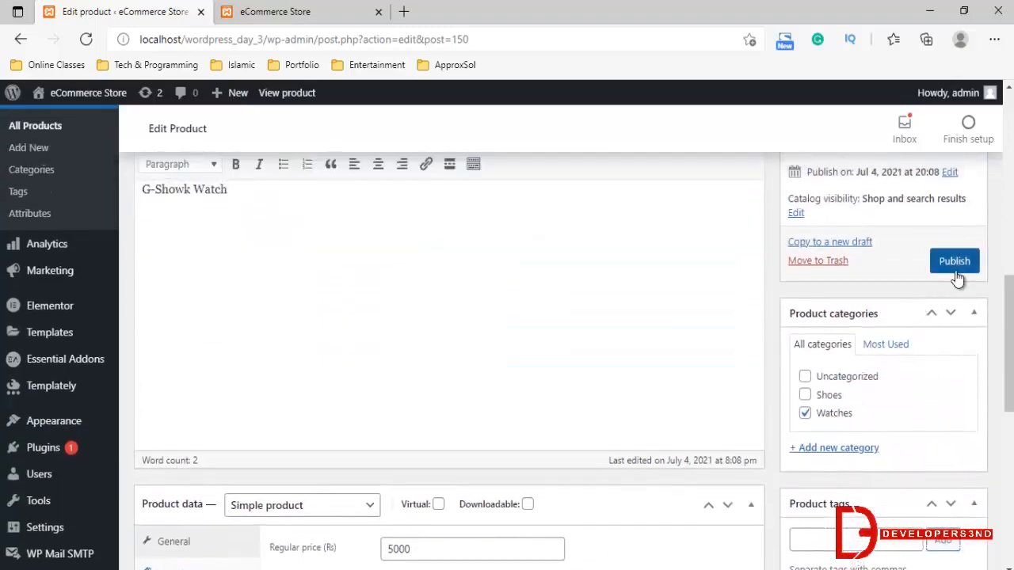
{"action": "scroll", "coordinate": [930, 421], "scroll_direction": "down", "scroll_amount": 1}
{"action": "scroll", "coordinate": [939, 266], "scroll_direction": "up", "scroll_amount": 1}
{"action": "left_click", "coordinate": [954, 261]}
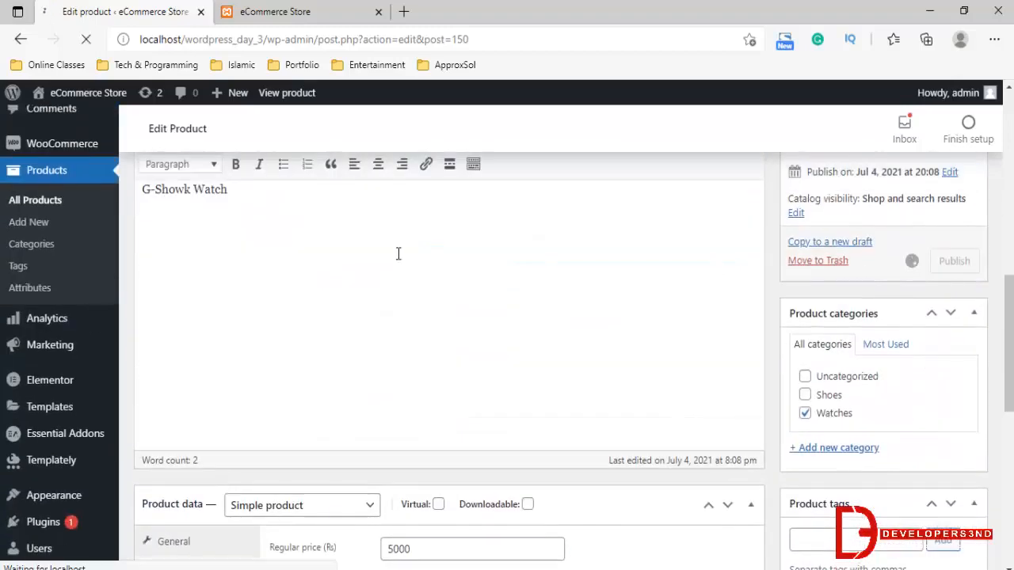
Reload the live store homepage and check the New Arrivals grid for the Men Watch product
{"action": "left_click", "coordinate": [265, 9]}
{"action": "left_click", "coordinate": [280, 35]}
{"action": "key", "text": "Return"}
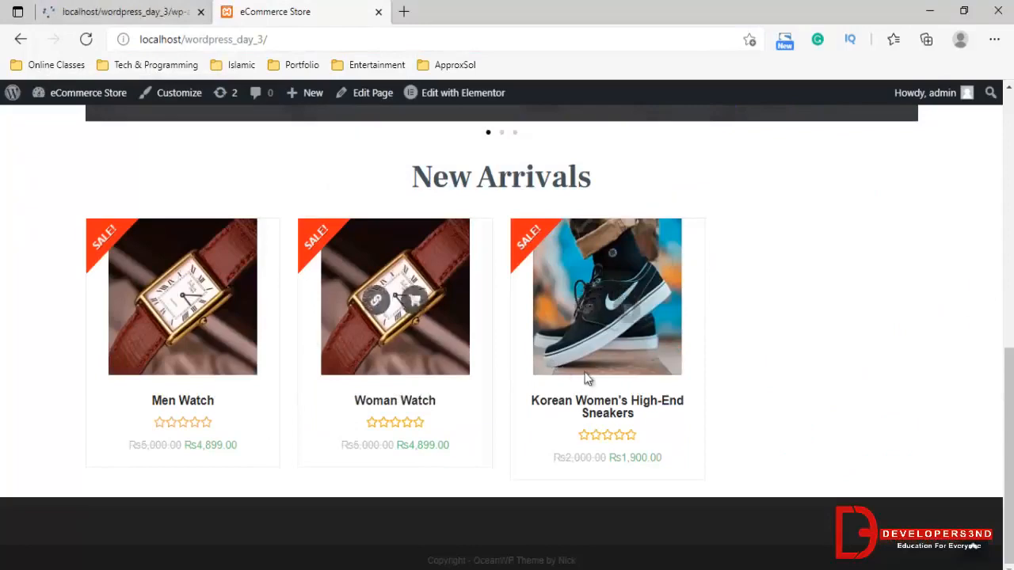
{"action": "left_click", "coordinate": [135, 11]}
{"action": "left_click", "coordinate": [237, 12]}
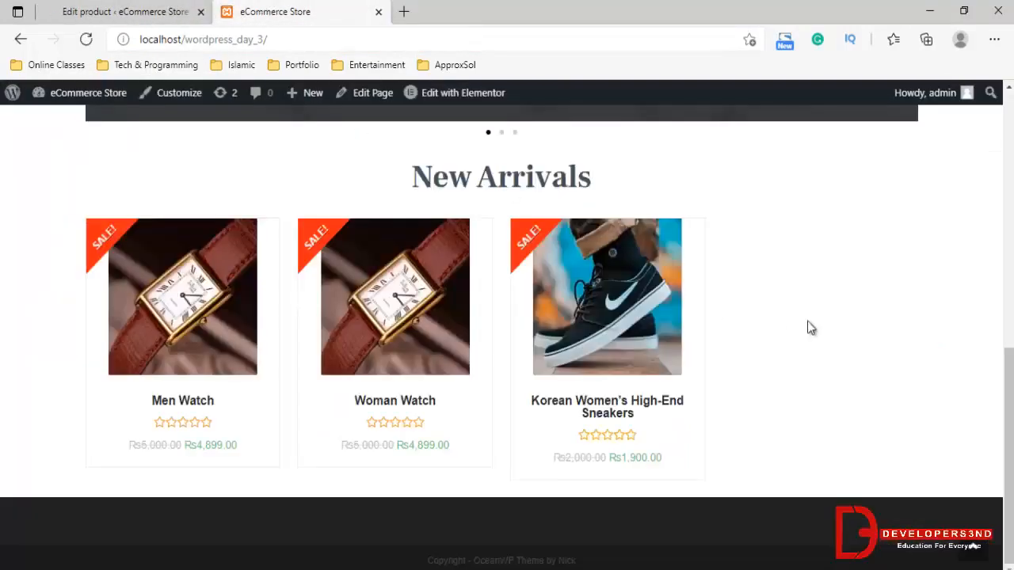
Go back to the dashboard's product list and duplicate the Korean women's high-end sneakers product
{"action": "left_click", "coordinate": [120, 13]}
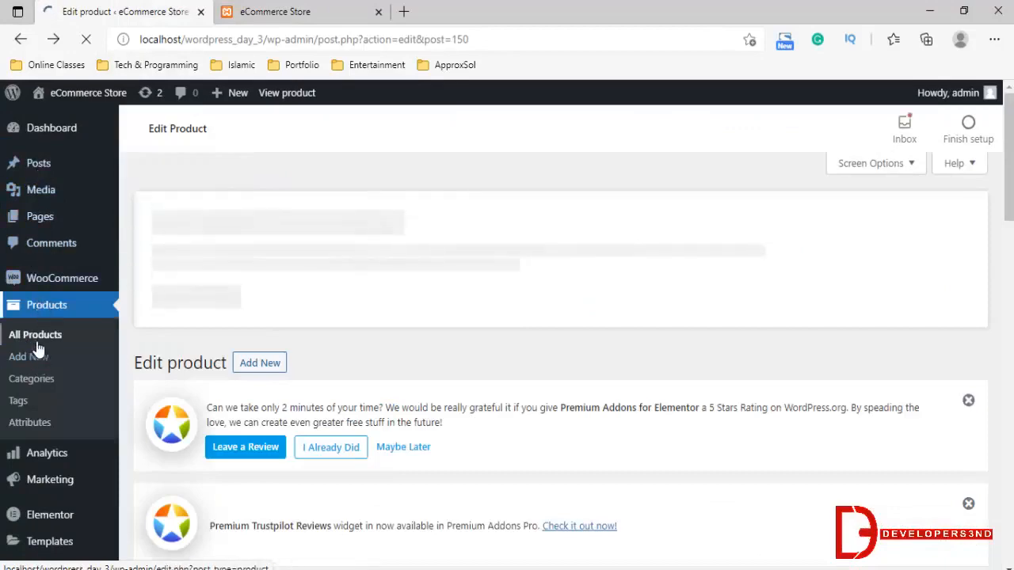
{"action": "scroll", "coordinate": [385, 292], "scroll_direction": "down", "scroll_amount": 5}
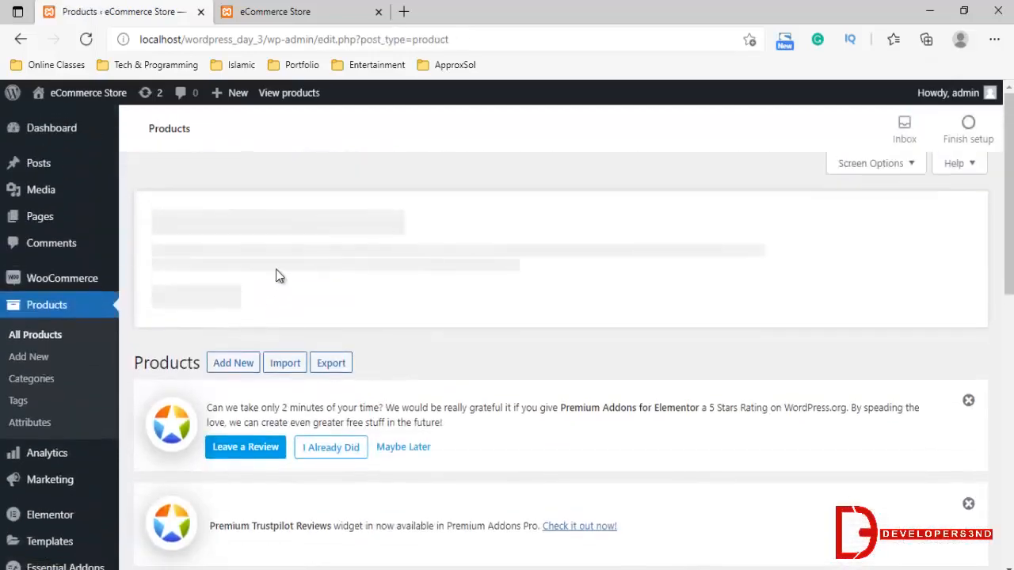
{"action": "scroll", "coordinate": [315, 295], "scroll_direction": "down", "scroll_amount": 5}
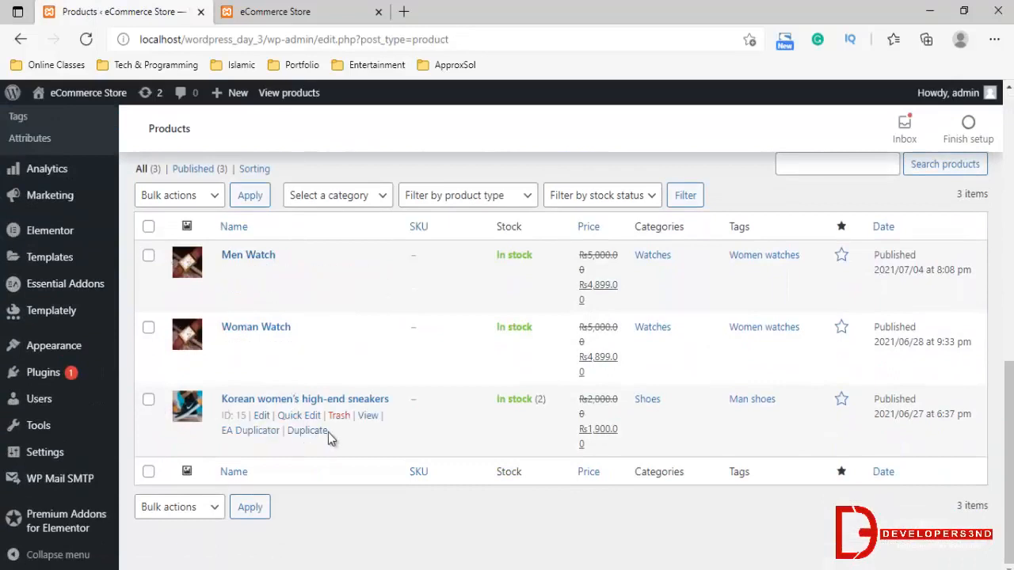
{"action": "left_click", "coordinate": [320, 433]}
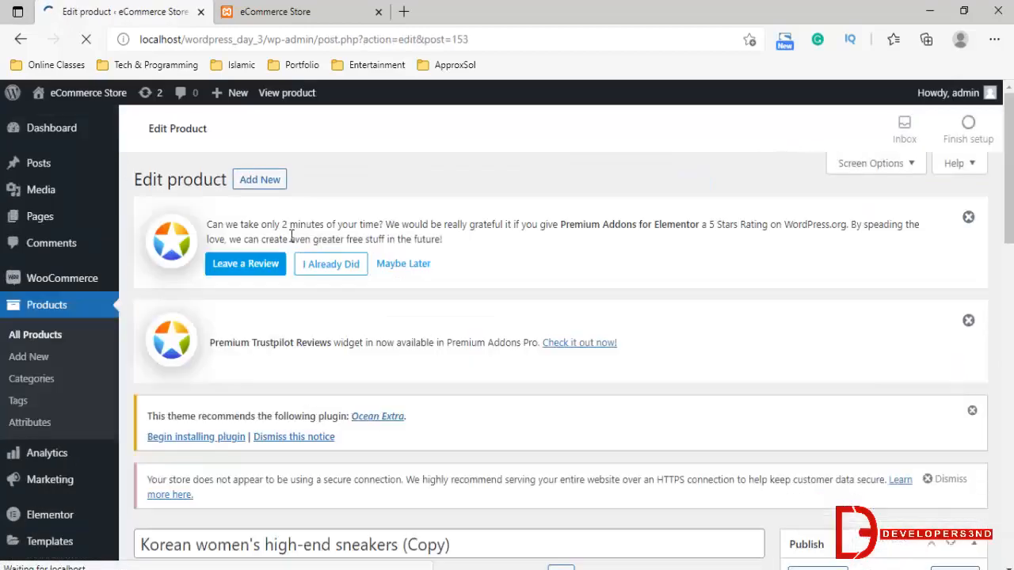
Rename the duplicated sneakers product to Modern women's high-end sneakers and publish it
{"action": "scroll", "coordinate": [279, 400], "scroll_direction": "down", "scroll_amount": 4}
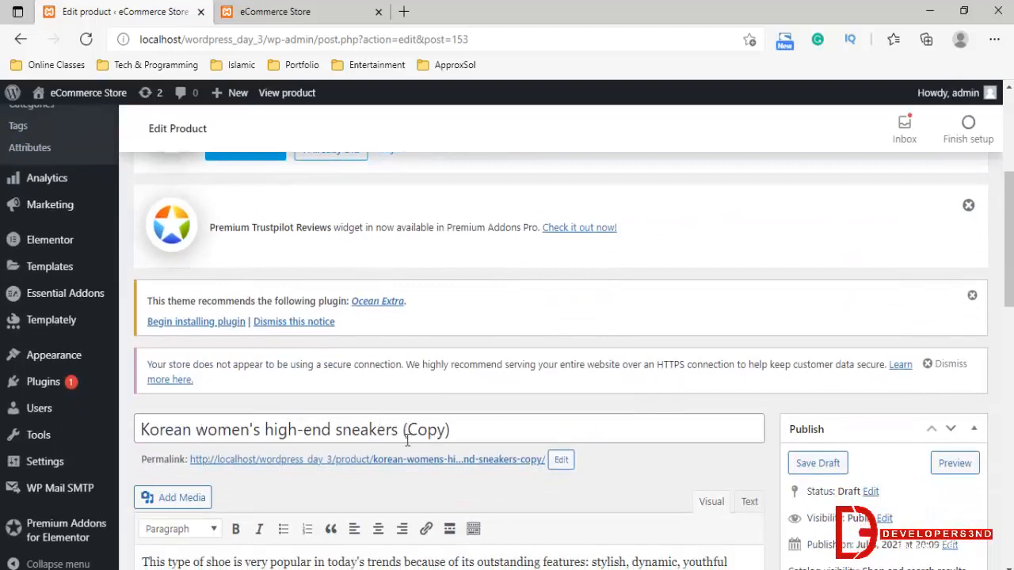
{"action": "left_click_drag", "start_coordinate": [402, 429], "coordinate": [524, 424]}
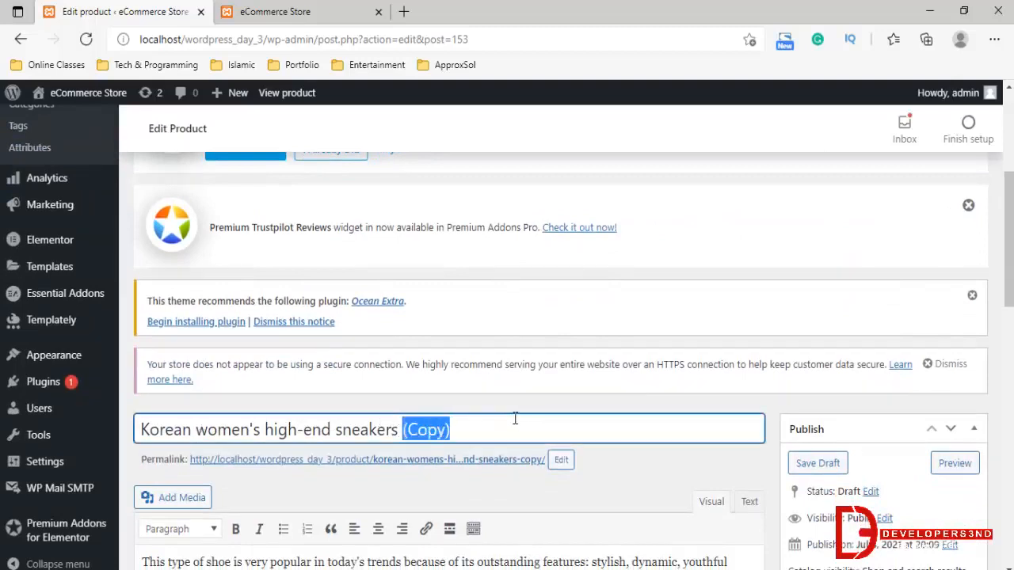
{"action": "key", "text": "BackSpace"}
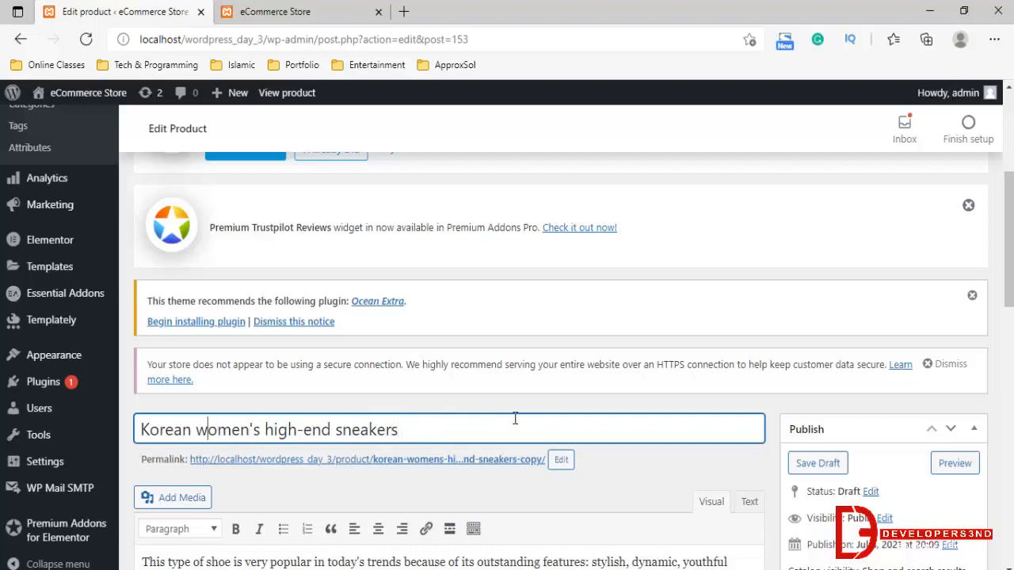
{"action": "key", "text": "shift+Left"}
{"action": "key", "text": "shift+Left"}
{"action": "key", "text": "shift+Left"}
{"action": "key", "text": "shift+Left"}
{"action": "key", "text": "shift+Left"}
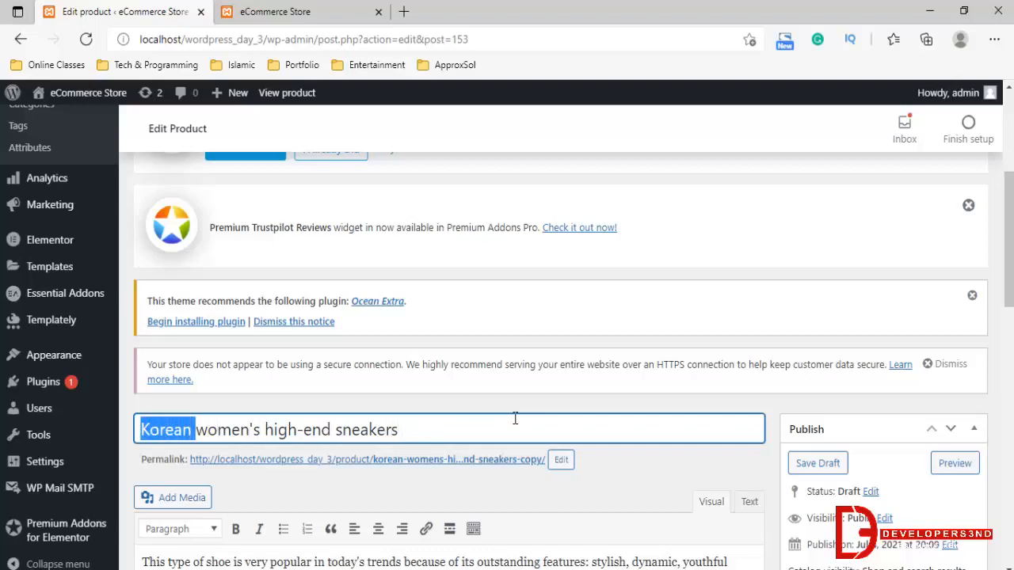
{"action": "type", "text": "Modern"}
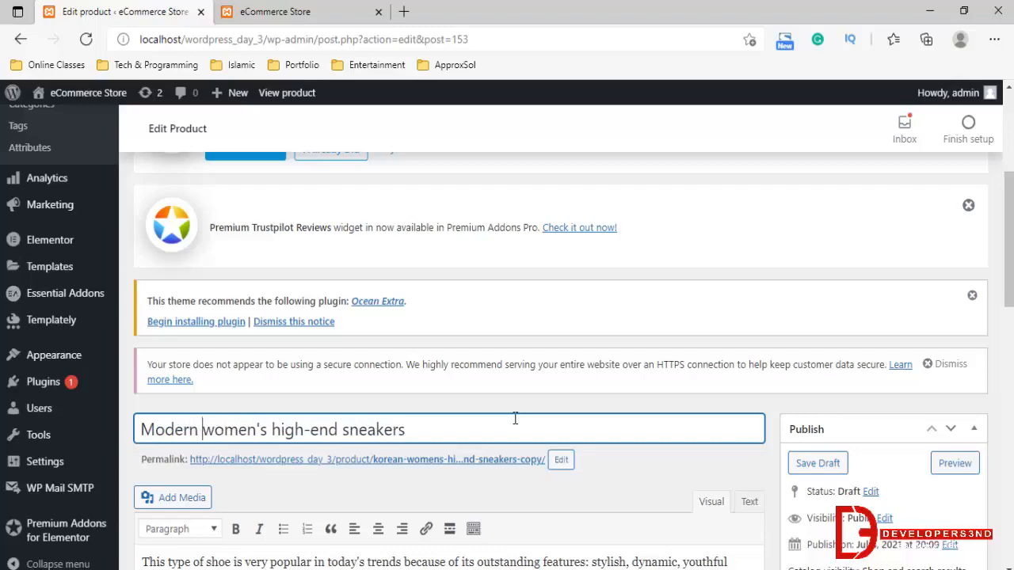
{"action": "scroll", "coordinate": [514, 417], "scroll_direction": "down", "scroll_amount": 6}
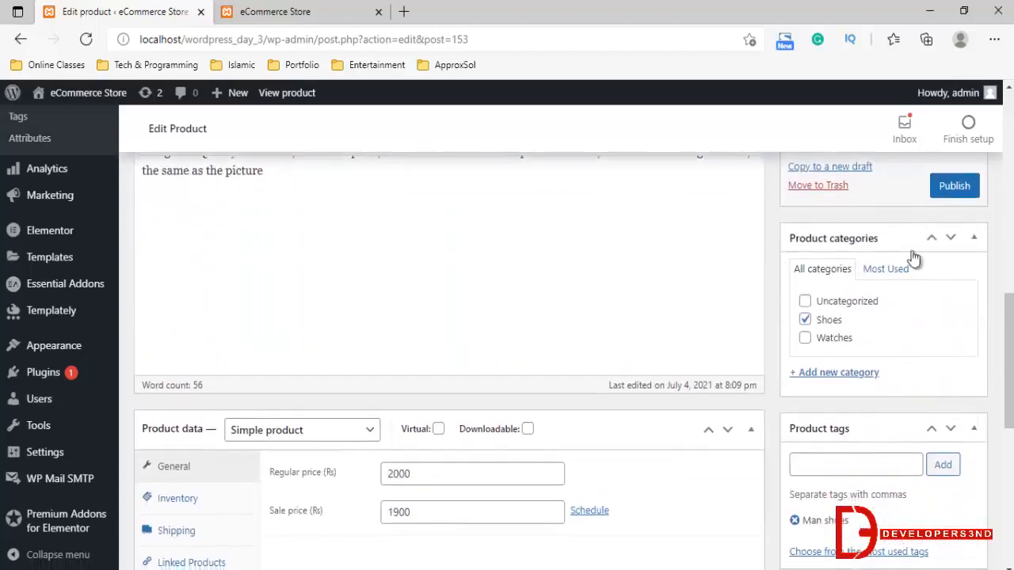
{"action": "left_click", "coordinate": [954, 185]}
Reload the live store homepage and check the New Arrivals grid for the Modern women's high-end sneakers
{"action": "left_click", "coordinate": [275, 11]}
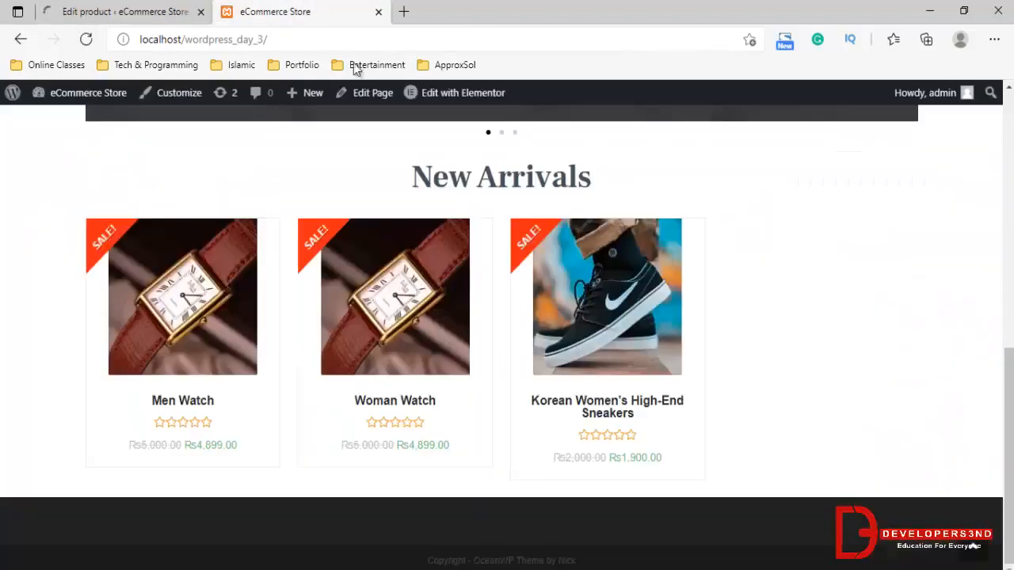
{"action": "left_click", "coordinate": [367, 41]}
{"action": "key", "text": "Return"}
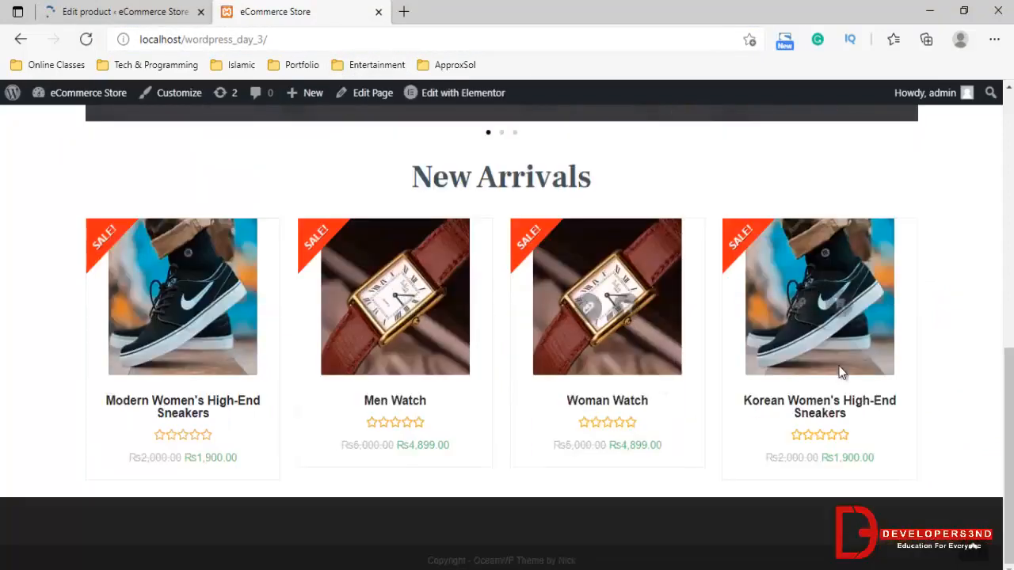
{"action": "left_click", "coordinate": [119, 11]}
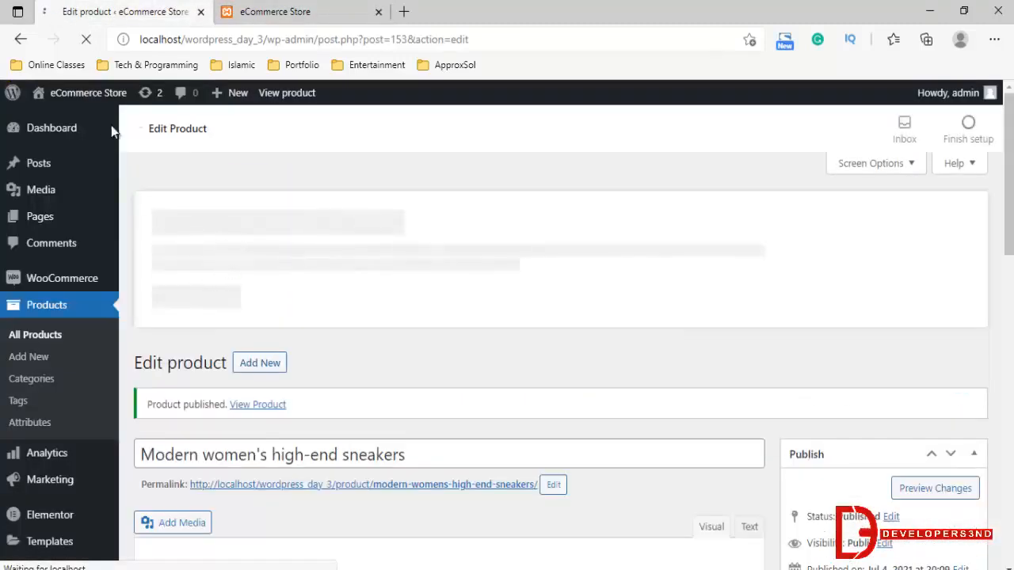
{"action": "left_click", "coordinate": [270, 11]}
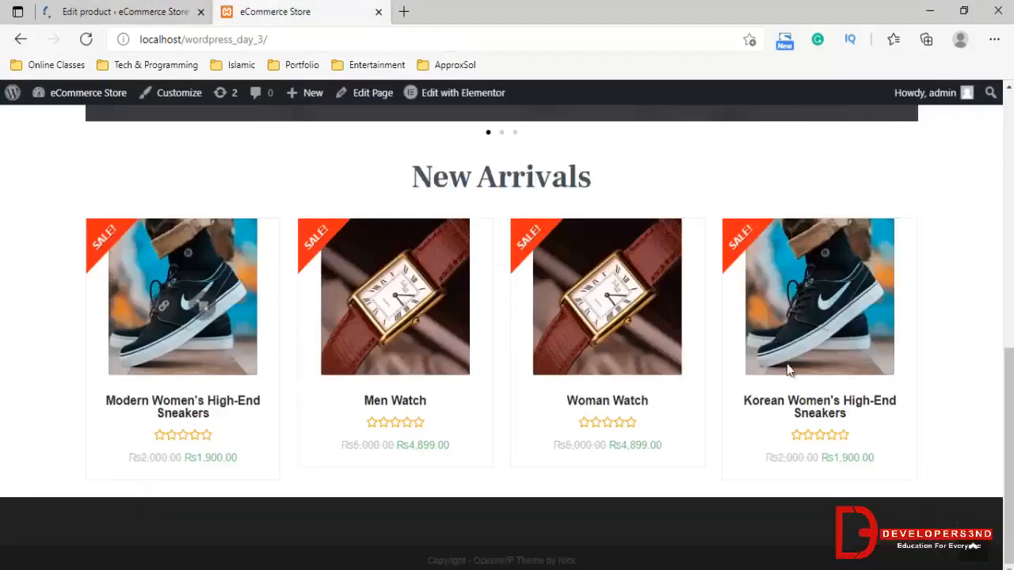
Reopen the full product list in the dashboard and create another duplicate of the Korean women's high-end sneakers
{"action": "left_click", "coordinate": [87, 11]}
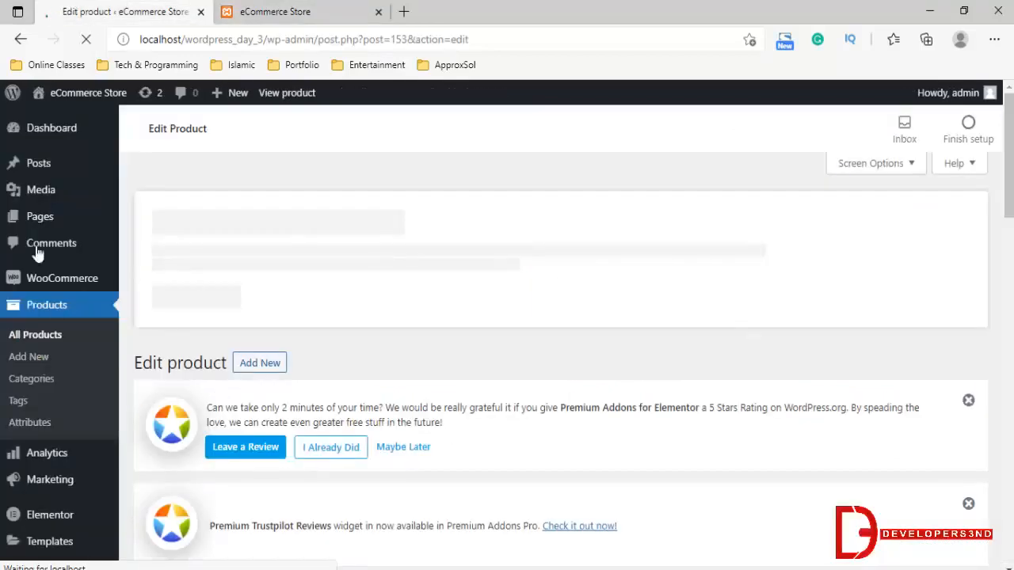
{"action": "scroll", "coordinate": [186, 420], "scroll_direction": "down", "scroll_amount": 9}
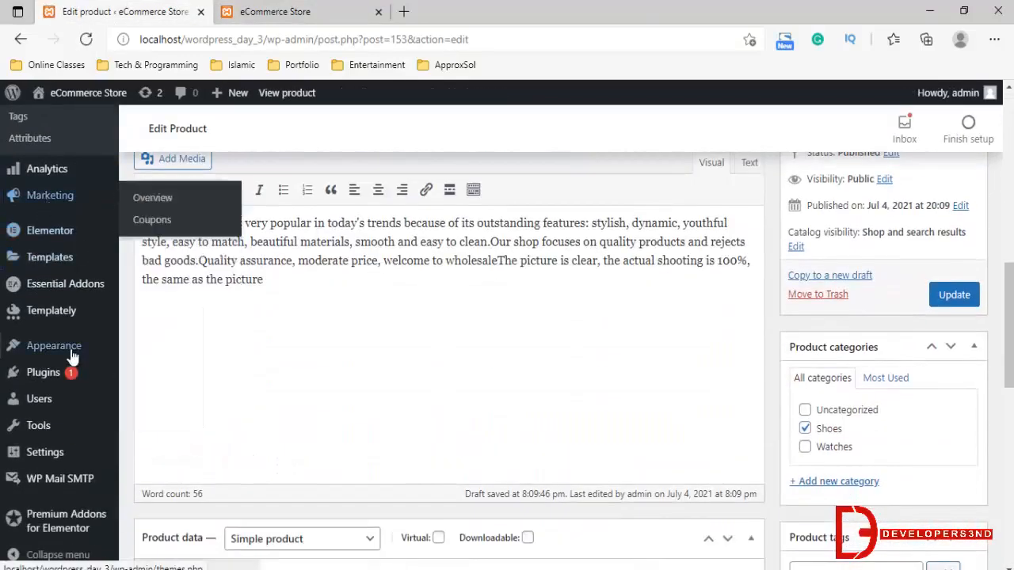
{"action": "scroll", "coordinate": [59, 277], "scroll_direction": "up", "scroll_amount": 3}
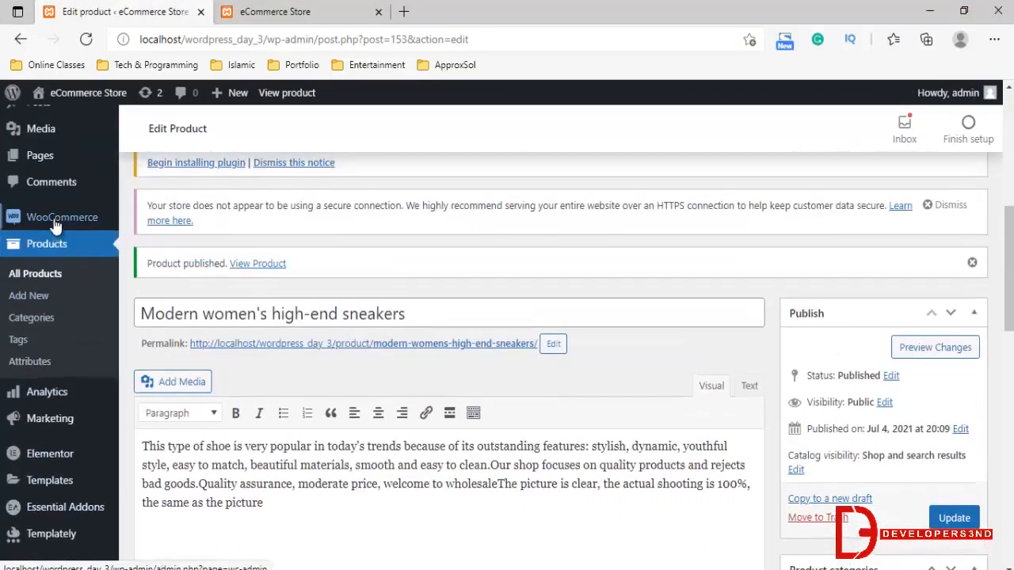
{"action": "left_click", "coordinate": [36, 274]}
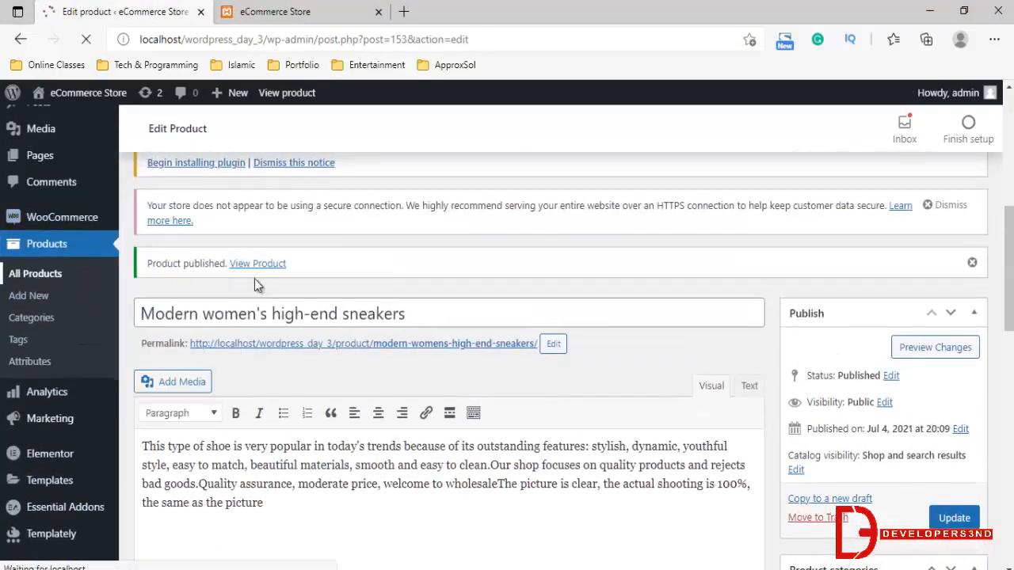
{"action": "scroll", "coordinate": [280, 372], "scroll_direction": "down", "scroll_amount": 3}
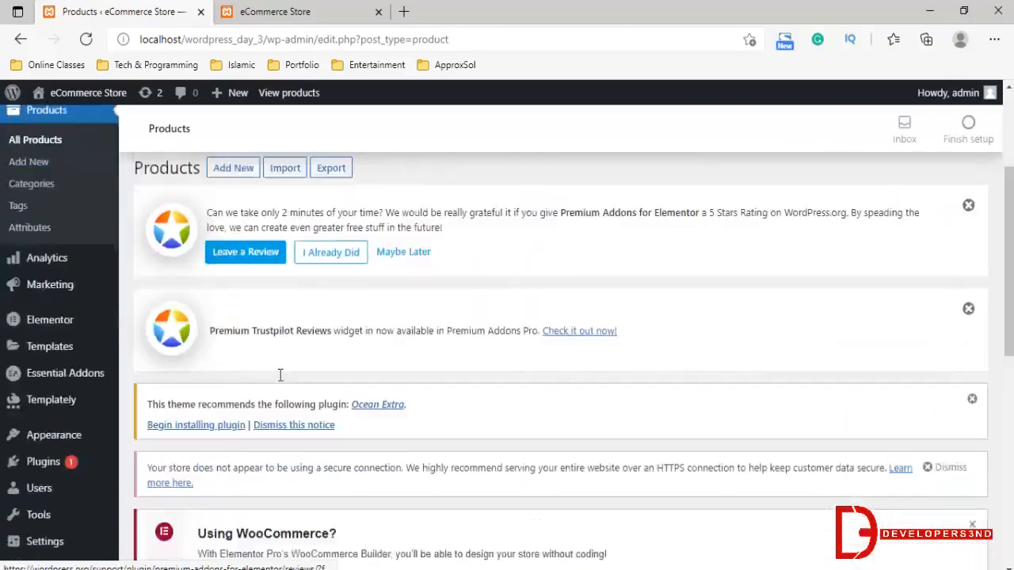
{"action": "scroll", "coordinate": [285, 400], "scroll_direction": "down", "scroll_amount": 7}
{"action": "scroll", "coordinate": [288, 399], "scroll_direction": "up", "scroll_amount": 5}
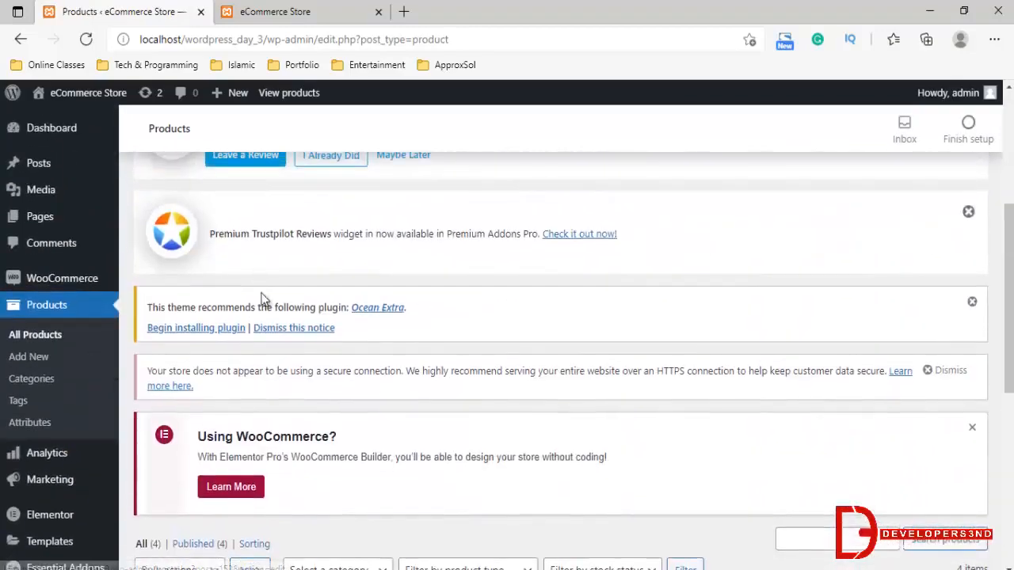
{"action": "scroll", "coordinate": [268, 294], "scroll_direction": "up", "scroll_amount": 3}
{"action": "scroll", "coordinate": [264, 346], "scroll_direction": "down", "scroll_amount": 7}
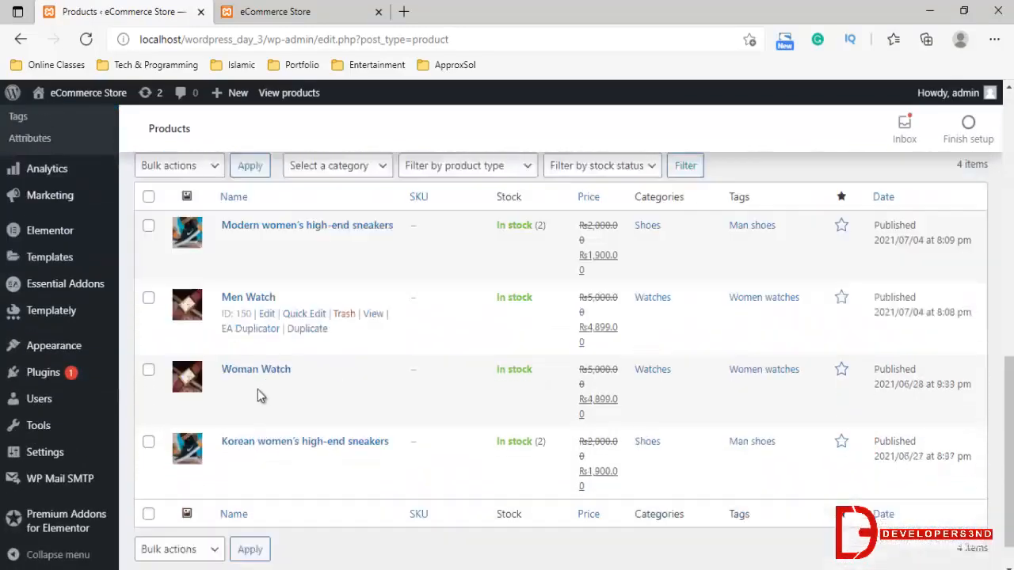
{"action": "scroll", "coordinate": [257, 394], "scroll_direction": "down", "scroll_amount": 1}
{"action": "left_click", "coordinate": [148, 400]}
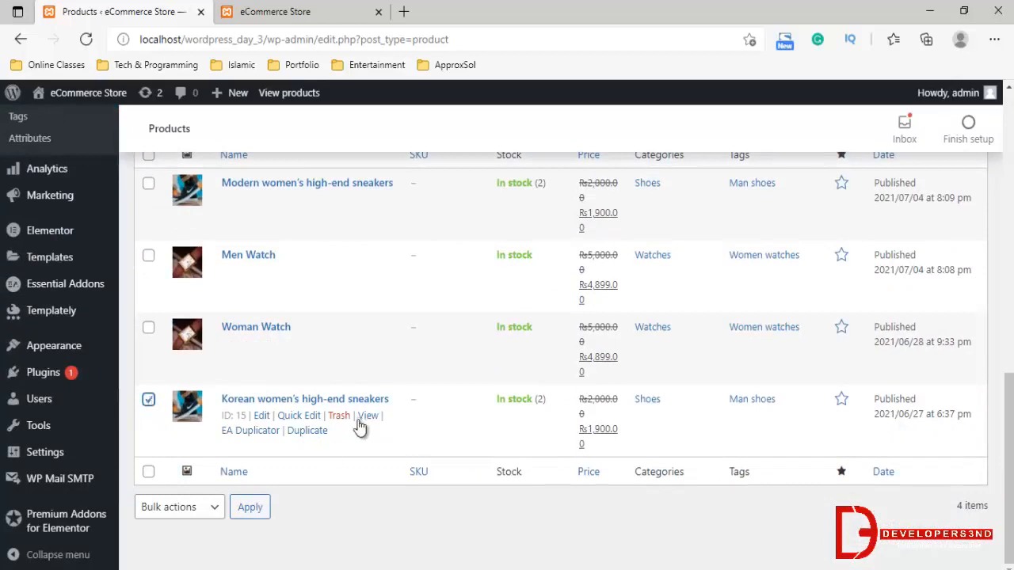
{"action": "left_click", "coordinate": [314, 432]}
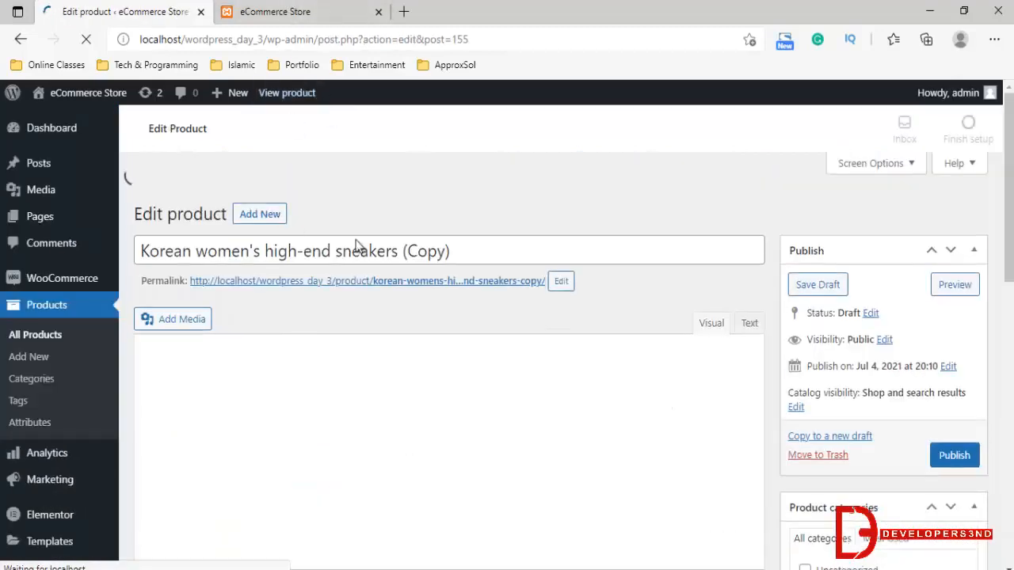
Replace the title of the duplicated sneakers product with Women shoes
{"action": "scroll", "coordinate": [433, 338], "scroll_direction": "down", "scroll_amount": 3}
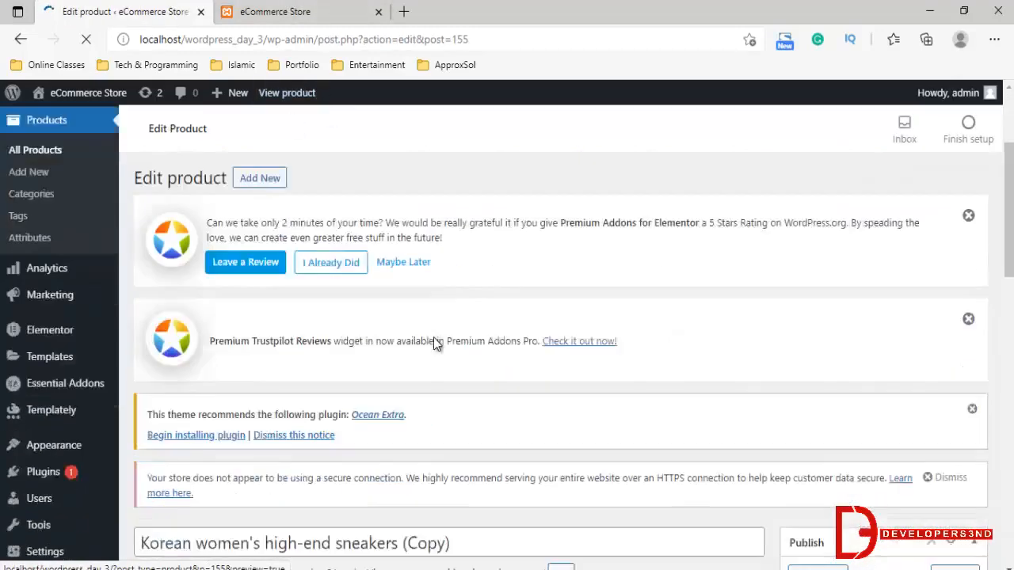
{"action": "scroll", "coordinate": [433, 340], "scroll_direction": "down", "scroll_amount": 4}
{"action": "left_click_drag", "start_coordinate": [464, 280], "coordinate": [4, 262]}
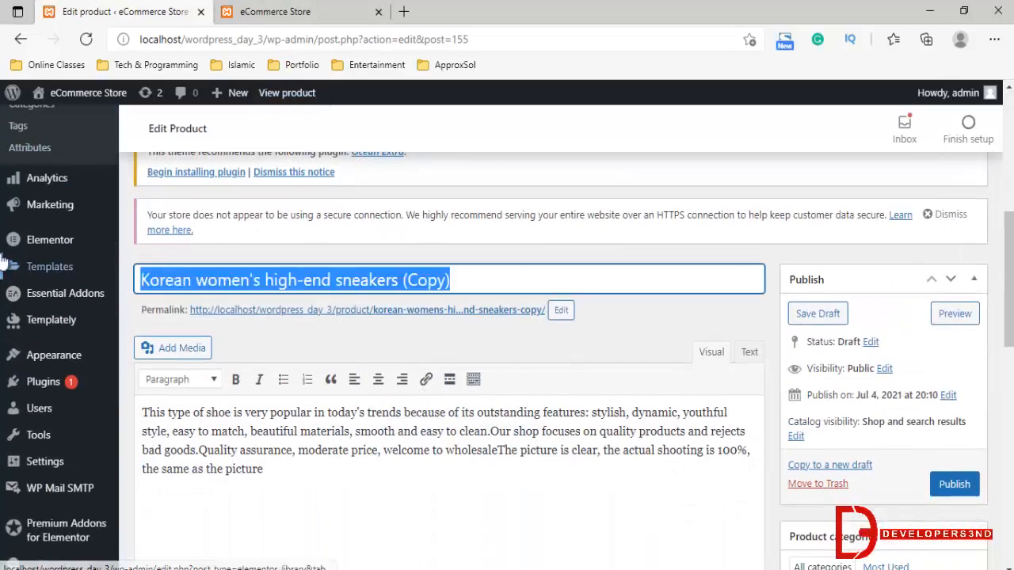
{"action": "mouse_move", "coordinate": [3, 261]}
{"action": "key", "text": "BackSpace"}
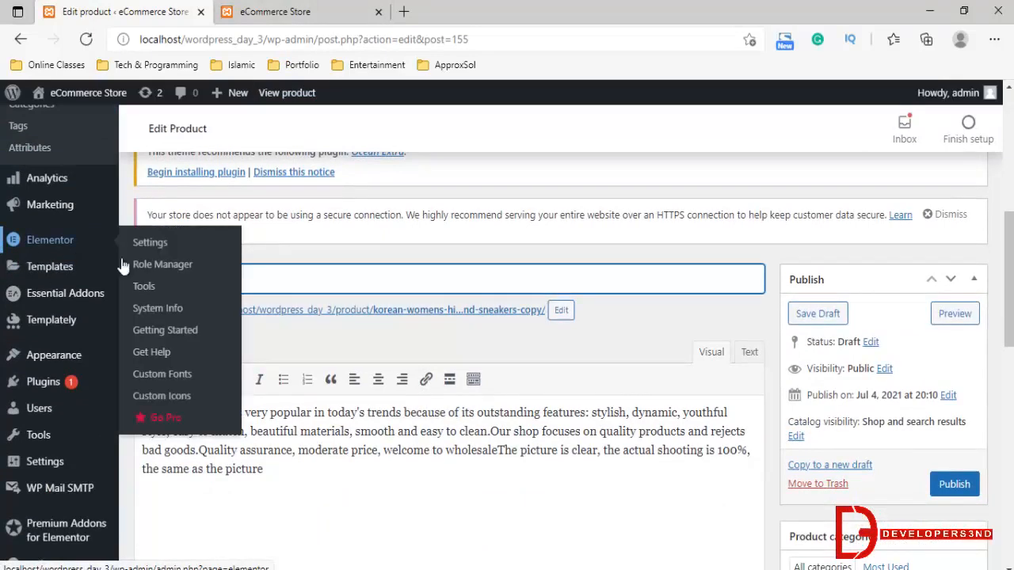
{"action": "type", "text": "Women shoes"}
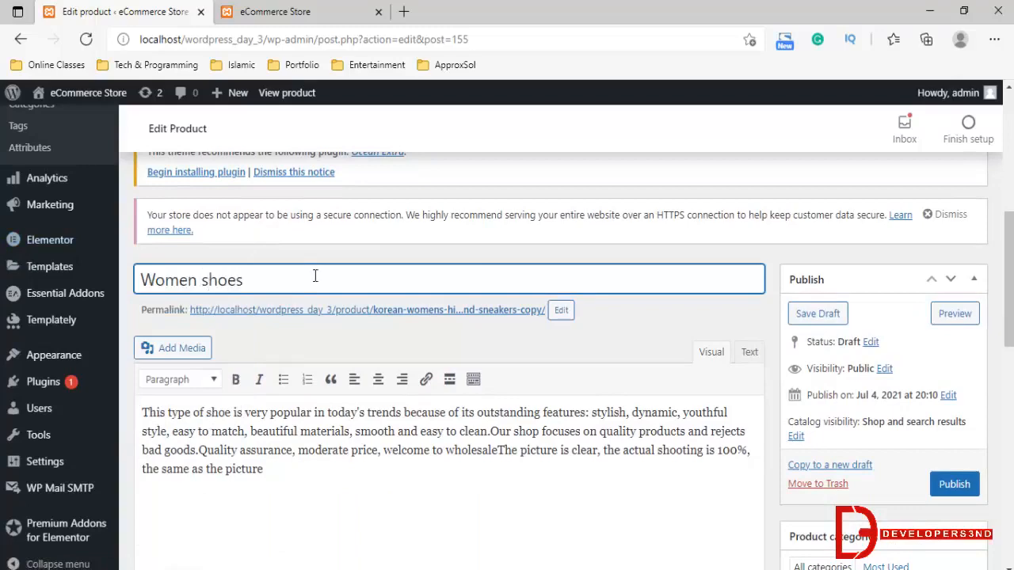
{"action": "scroll", "coordinate": [676, 310], "scroll_direction": "down", "scroll_amount": 3}
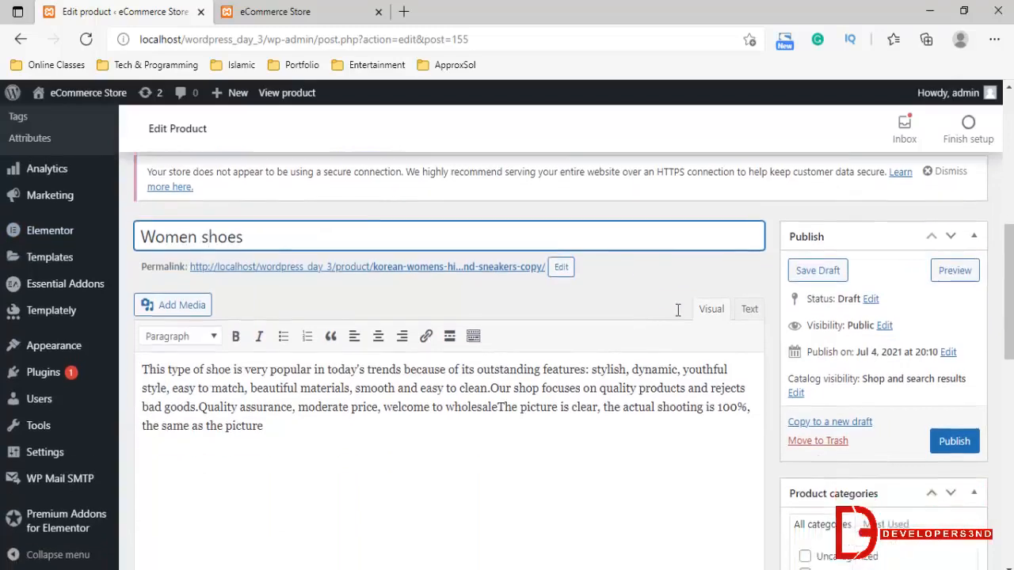
Change the word shoes in the product title to snicker, using the spelling suggestion, and publish the product
{"action": "scroll", "coordinate": [344, 225], "scroll_direction": "up", "scroll_amount": 2}
{"action": "left_click", "coordinate": [206, 211]}
{"action": "left_click_drag", "start_coordinate": [281, 211], "coordinate": [294, 207]}
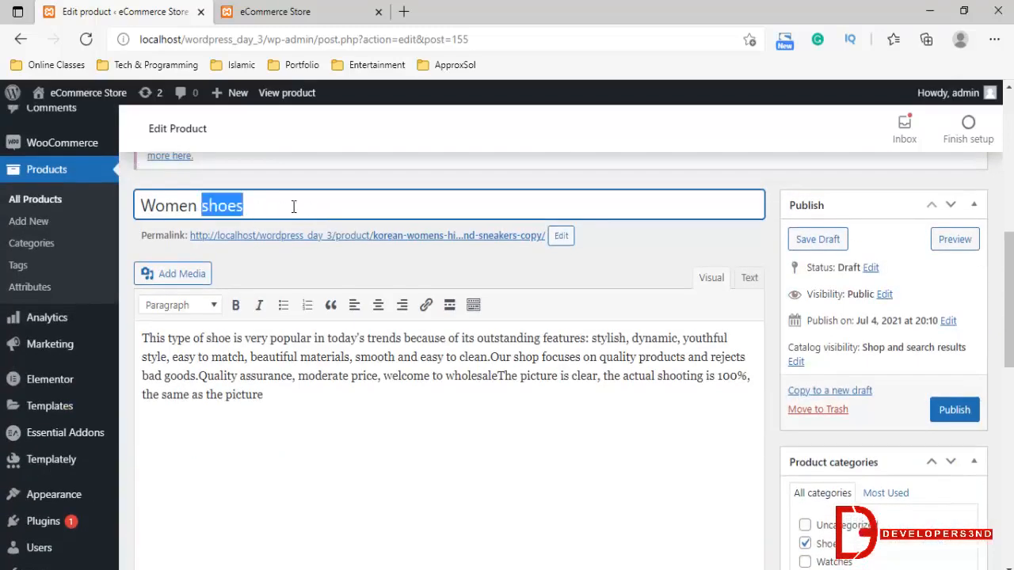
{"action": "type", "text": "sniker"}
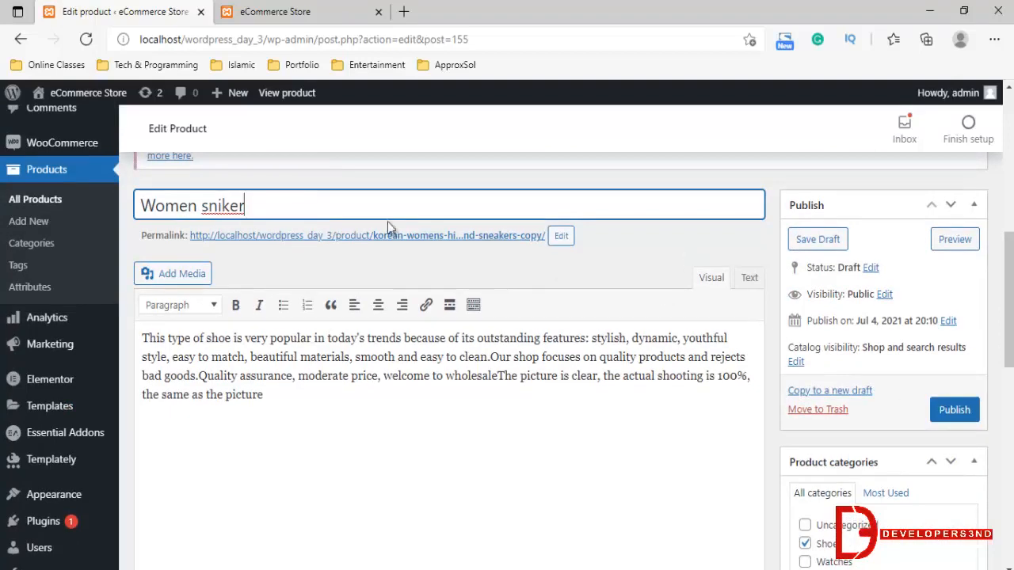
{"action": "double_click", "coordinate": [214, 208]}
{"action": "right_click", "coordinate": [214, 210]}
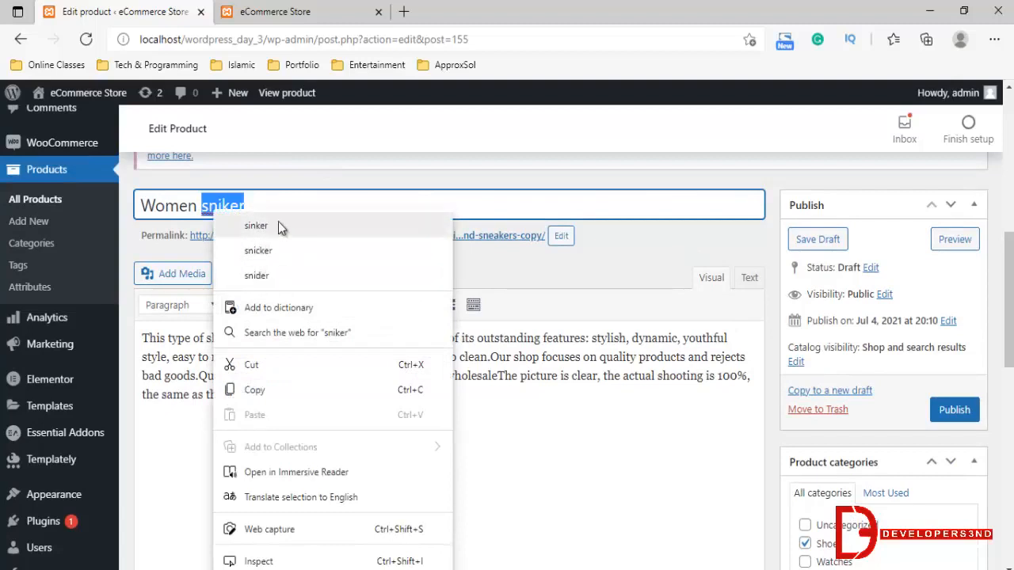
{"action": "left_click", "coordinate": [364, 252]}
{"action": "left_click", "coordinate": [954, 410]}
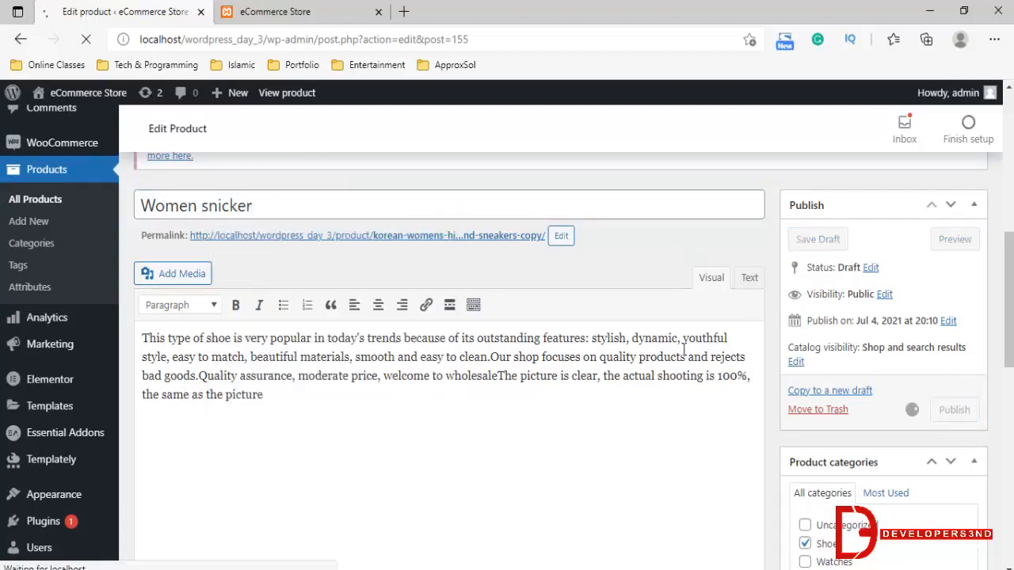
Reload the live store homepage and check the New Arrivals grid for the Women snicker product
{"action": "left_click", "coordinate": [273, 11]}
{"action": "left_click", "coordinate": [355, 41]}
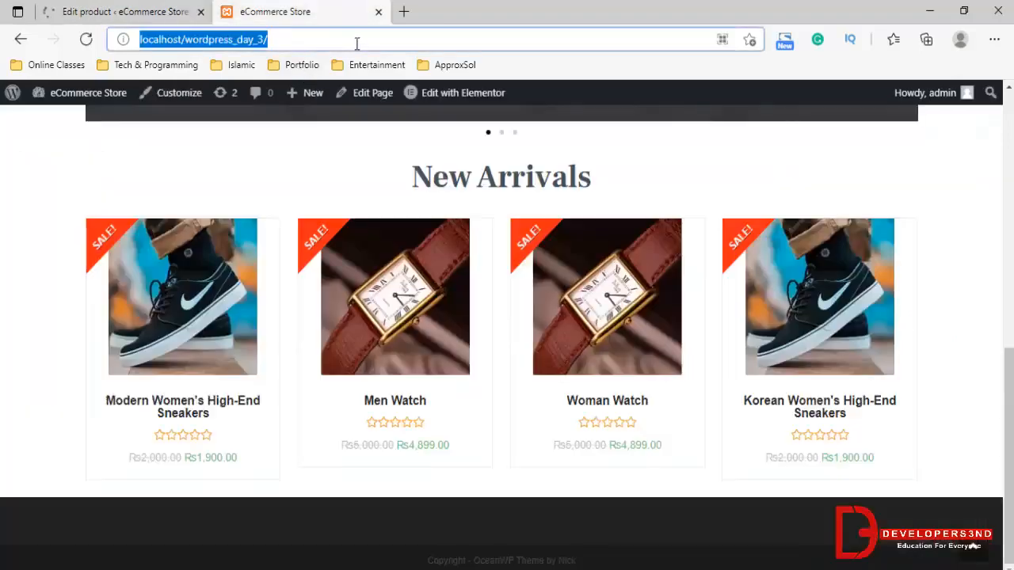
{"action": "key", "text": "Return"}
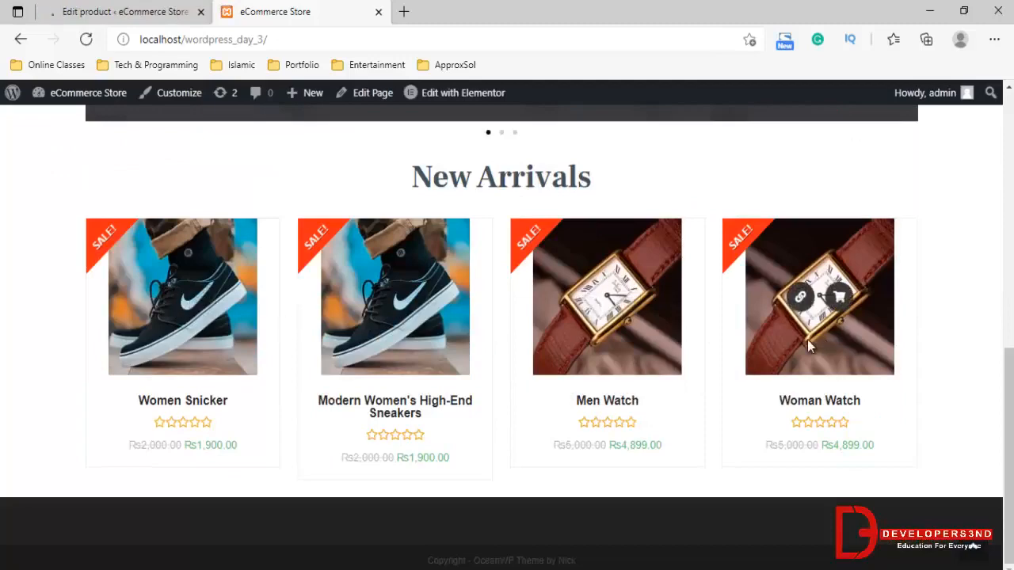
Open the store's Shop page and look through its product listing, including the Women snicker product
{"action": "scroll", "coordinate": [675, 367], "scroll_direction": "up", "scroll_amount": 2}
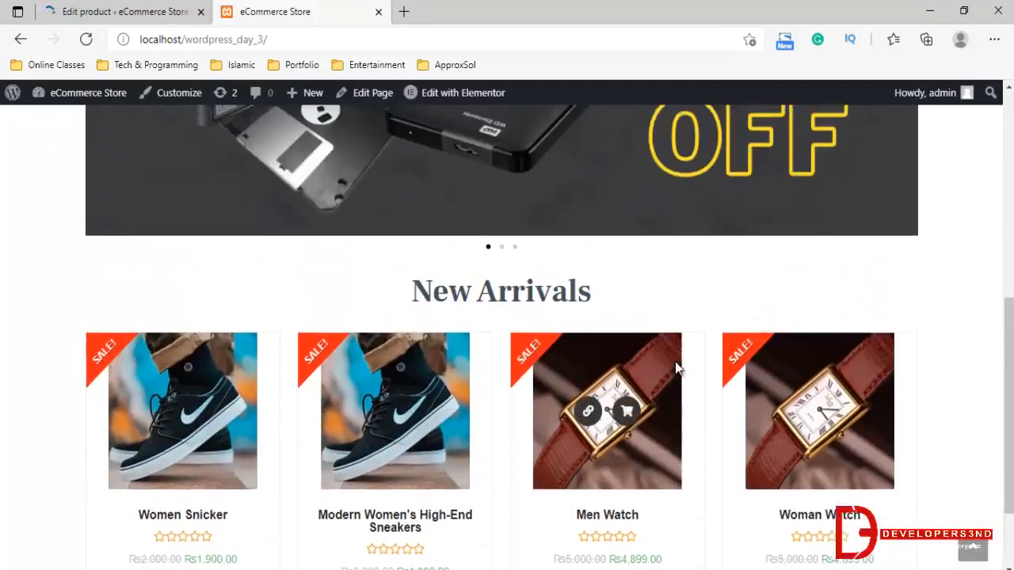
{"action": "scroll", "coordinate": [676, 367], "scroll_direction": "up", "scroll_amount": 8}
{"action": "left_click", "coordinate": [737, 148]}
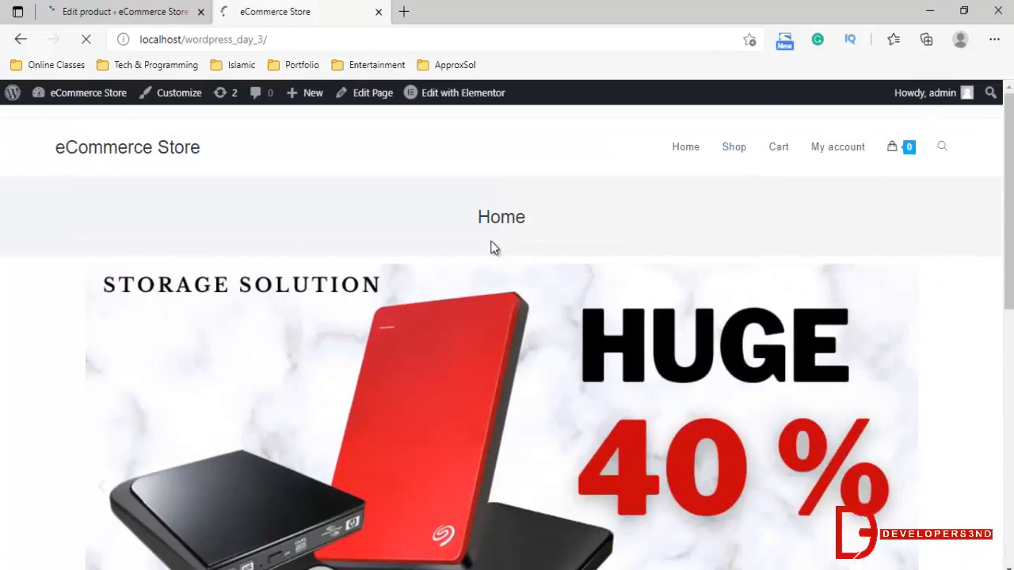
{"action": "scroll", "coordinate": [515, 340], "scroll_direction": "down", "scroll_amount": 5}
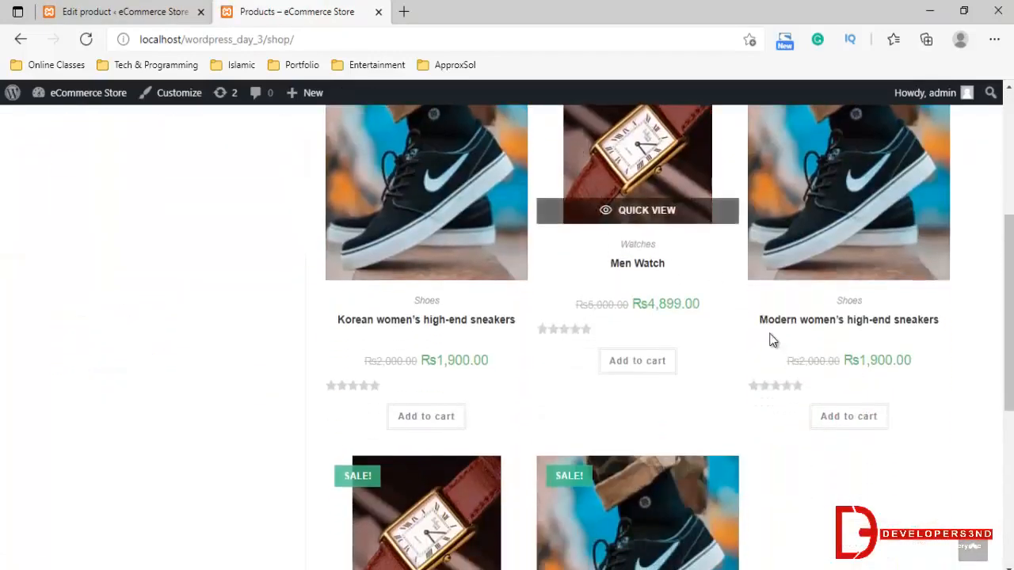
{"action": "scroll", "coordinate": [642, 472], "scroll_direction": "down", "scroll_amount": 4}
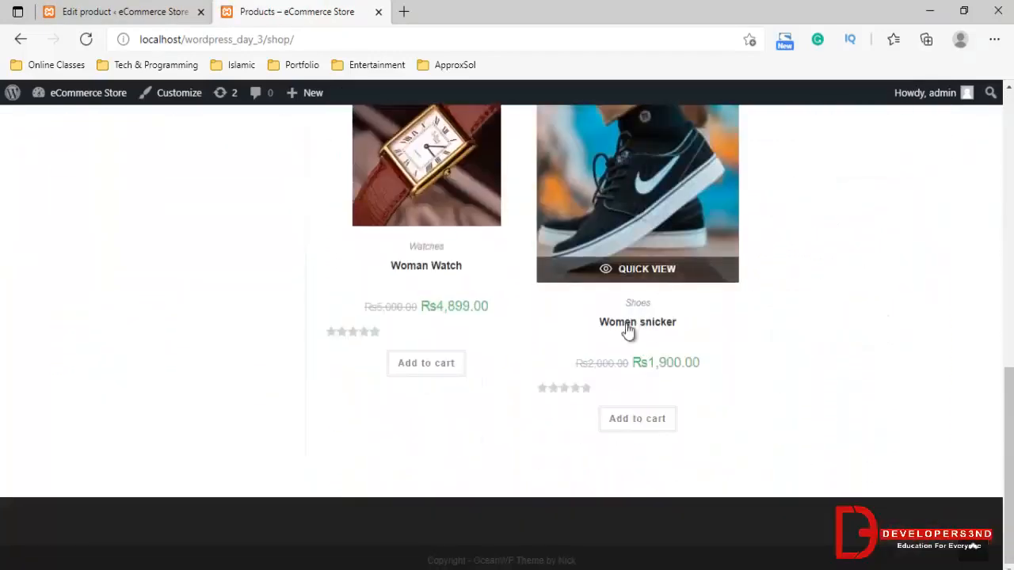
{"action": "scroll", "coordinate": [589, 328], "scroll_direction": "up", "scroll_amount": 6}
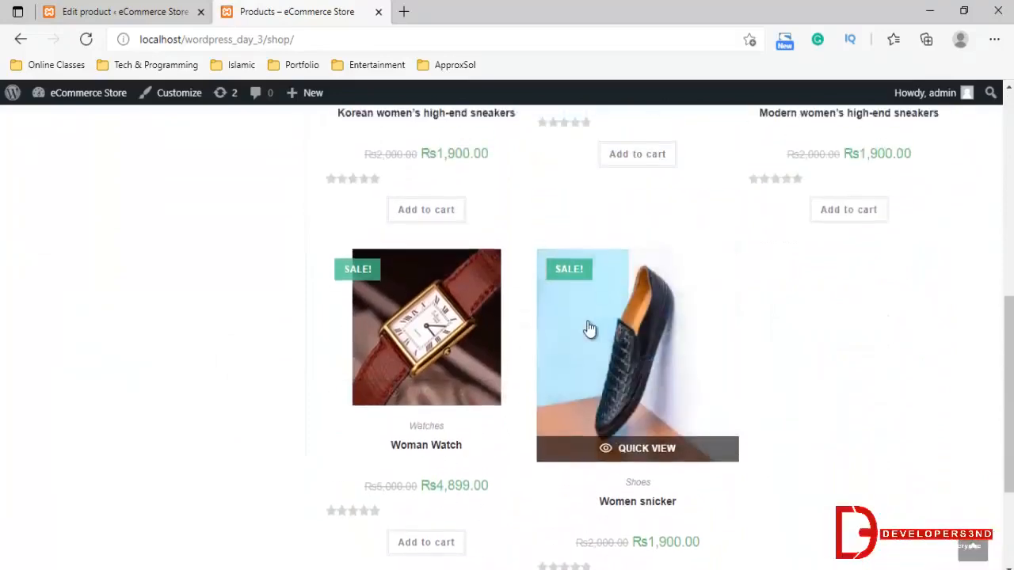
{"action": "scroll", "coordinate": [578, 360], "scroll_direction": "up", "scroll_amount": 3}
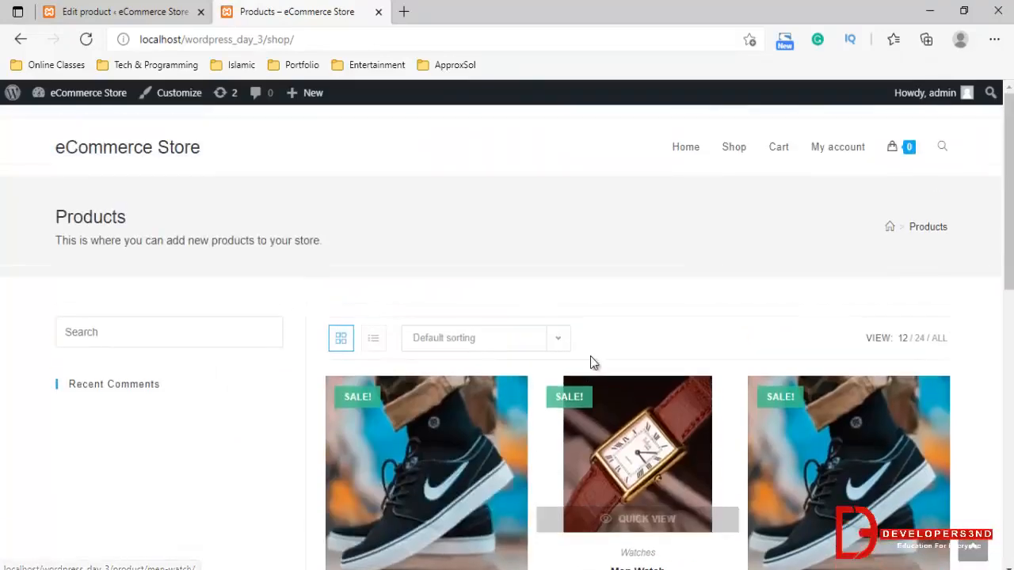
{"action": "left_click", "coordinate": [166, 11]}
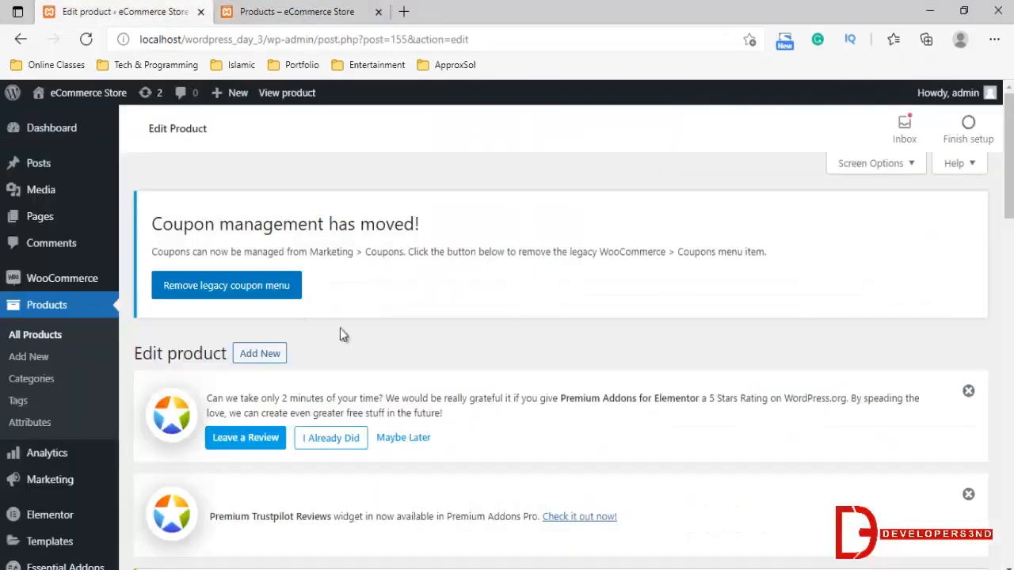
{"action": "left_click", "coordinate": [333, 3]}
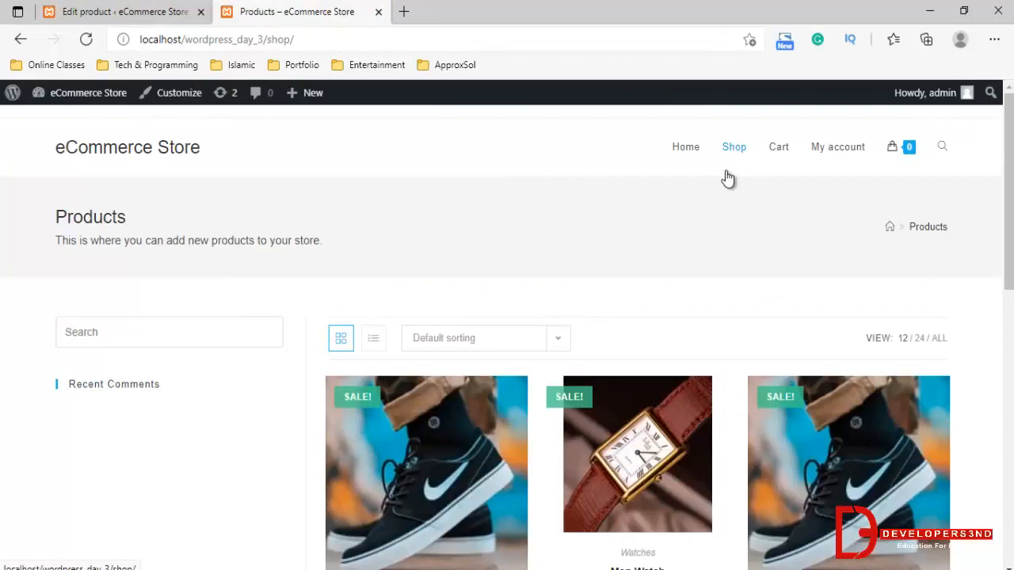
{"action": "scroll", "coordinate": [723, 230], "scroll_direction": "down", "scroll_amount": 3}
{"action": "scroll", "coordinate": [721, 269], "scroll_direction": "up", "scroll_amount": 3}
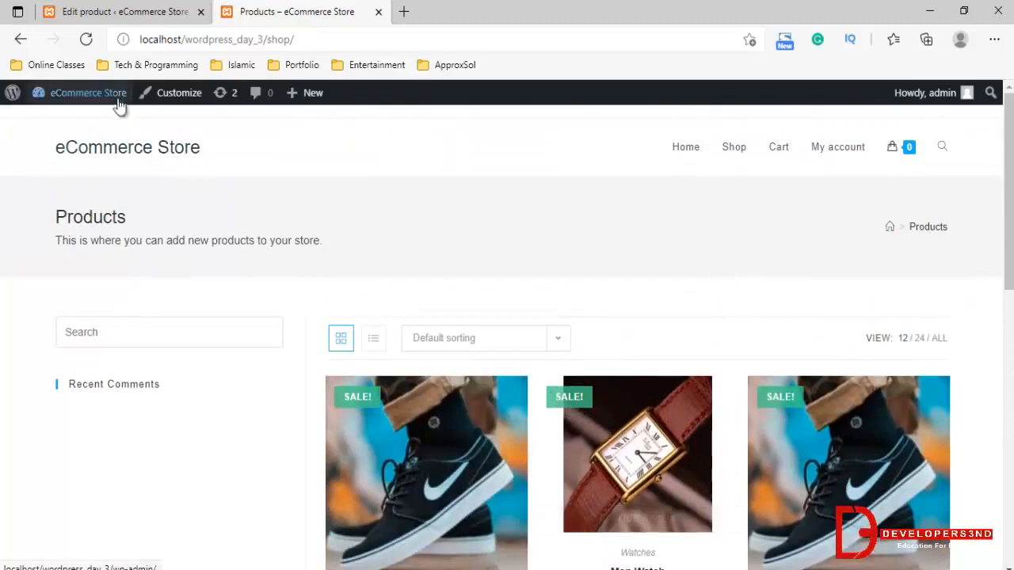
Return to the dashboard and open the product attributes page at its form for adding a new attribute
{"action": "mouse_move", "coordinate": [77, 107]}
{"action": "left_click", "coordinate": [119, 12]}
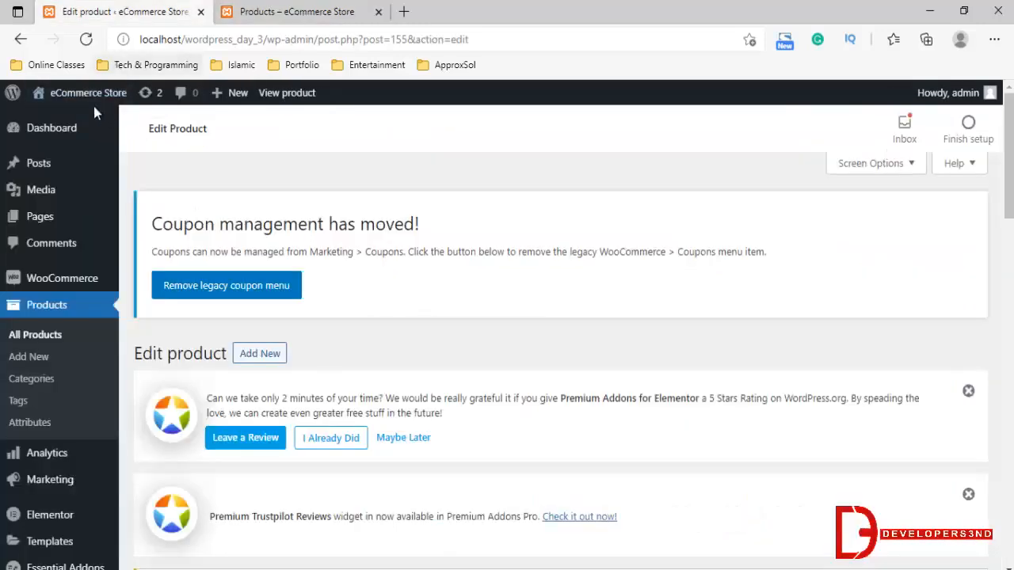
{"action": "left_click", "coordinate": [43, 338]}
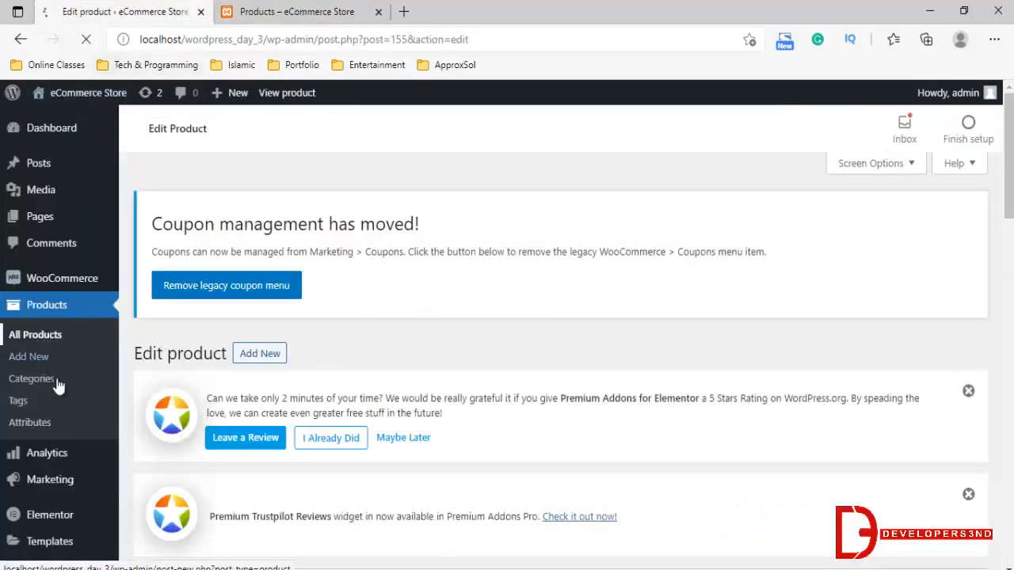
{"action": "left_click", "coordinate": [32, 422]}
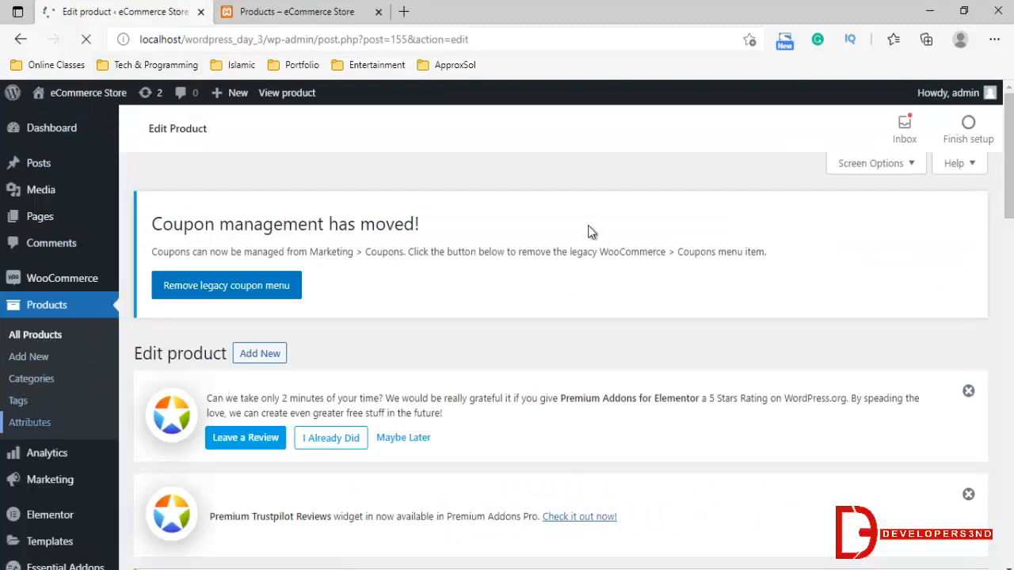
{"action": "scroll", "coordinate": [396, 323], "scroll_direction": "down", "scroll_amount": 2}
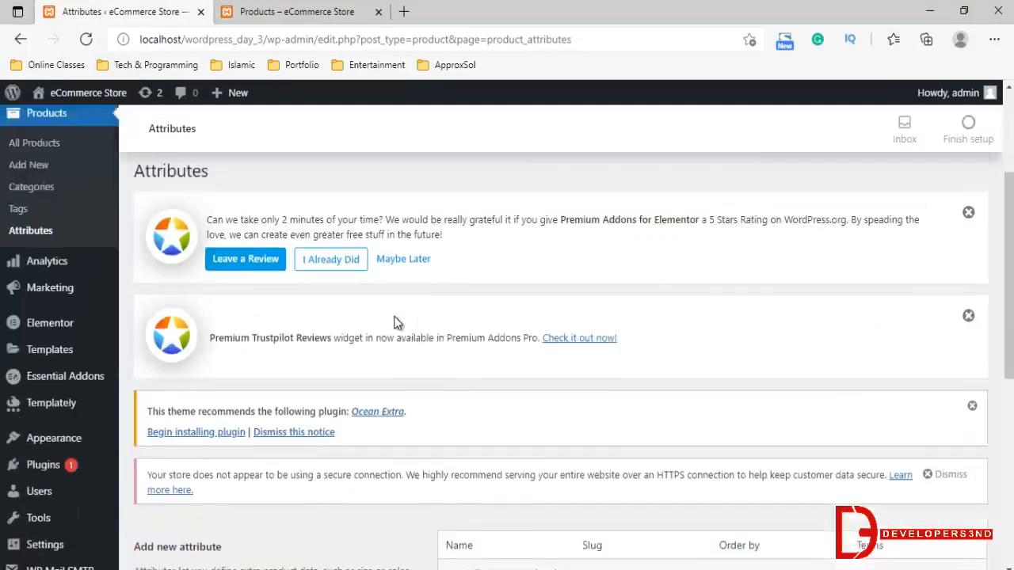
{"action": "scroll", "coordinate": [396, 324], "scroll_direction": "down", "scroll_amount": 4}
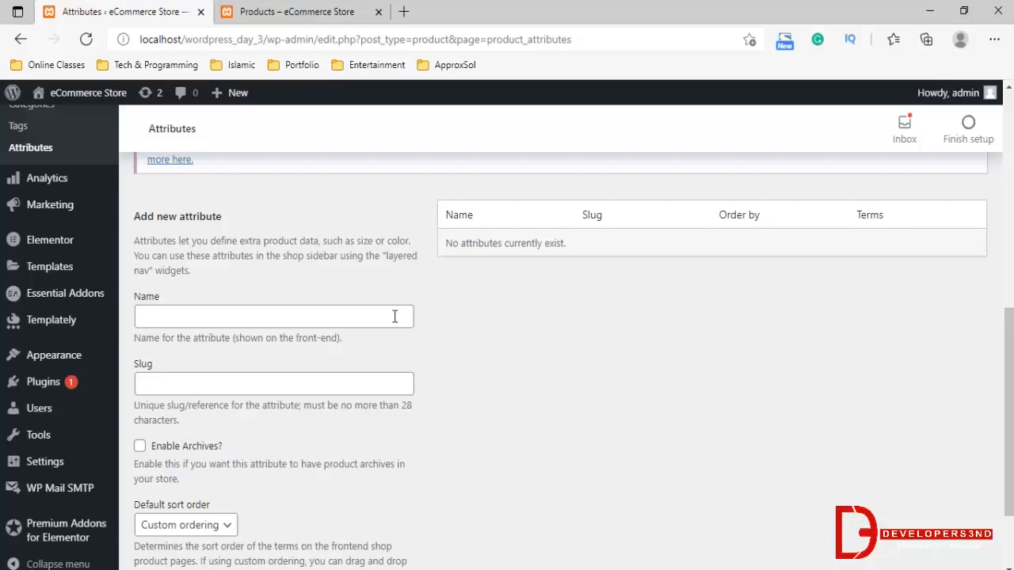
Add a product attribute named Colors with custom ordering, leaving the slug empty and archives disabled
{"action": "scroll", "coordinate": [394, 316], "scroll_direction": "down", "scroll_amount": 1}
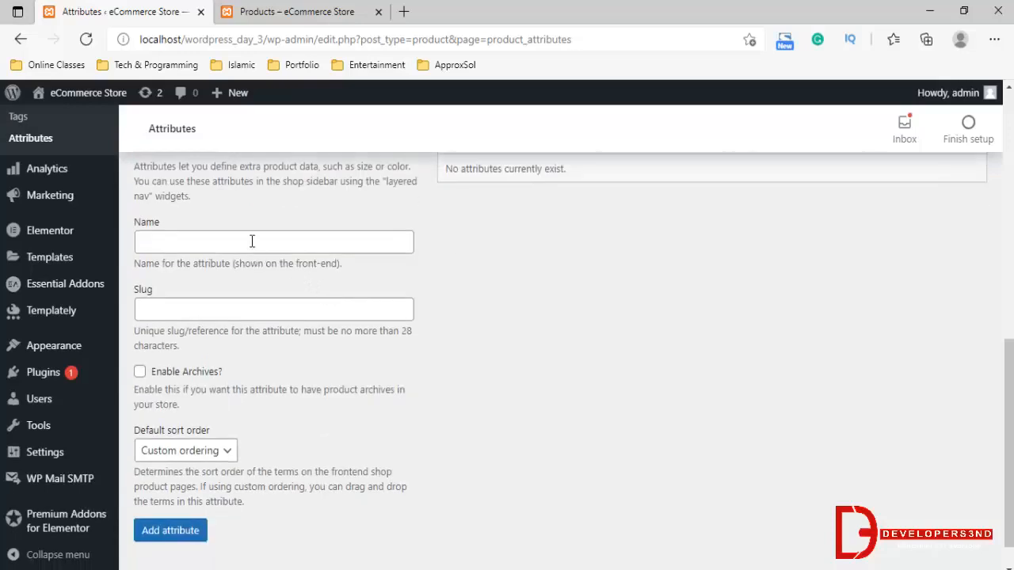
{"action": "left_click", "coordinate": [189, 246]}
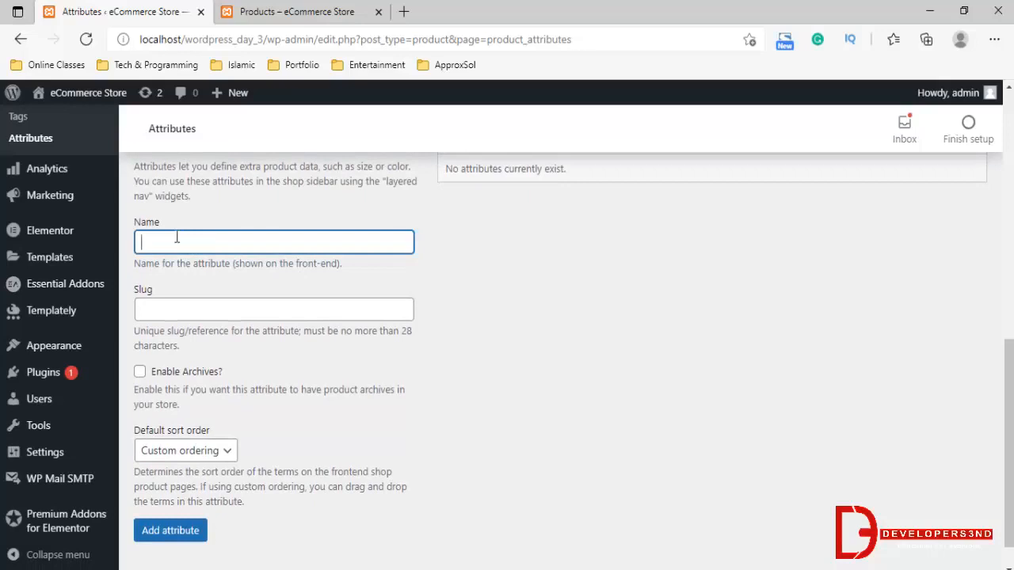
{"action": "type", "text": "Colors"}
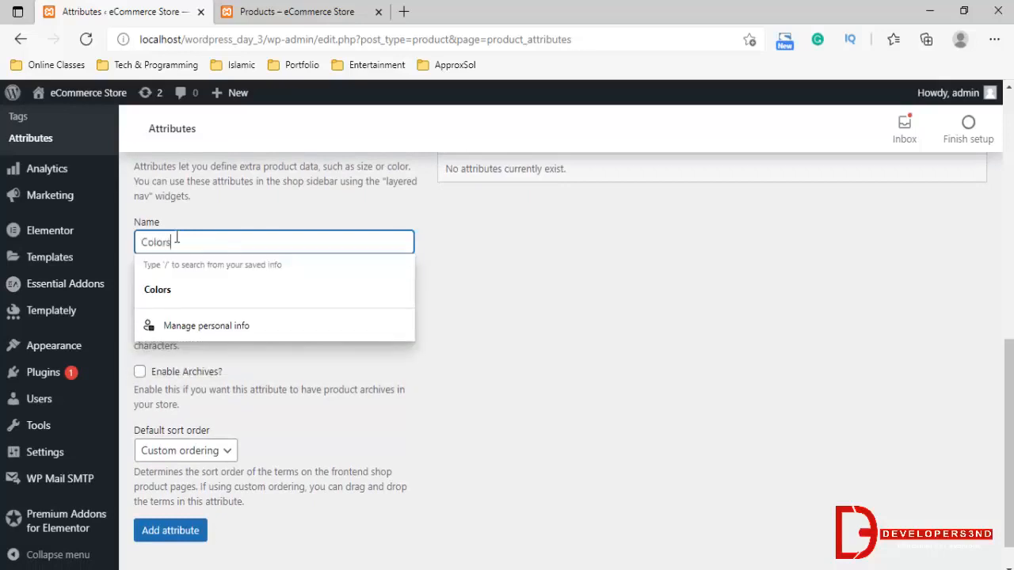
{"action": "left_click", "coordinate": [264, 371]}
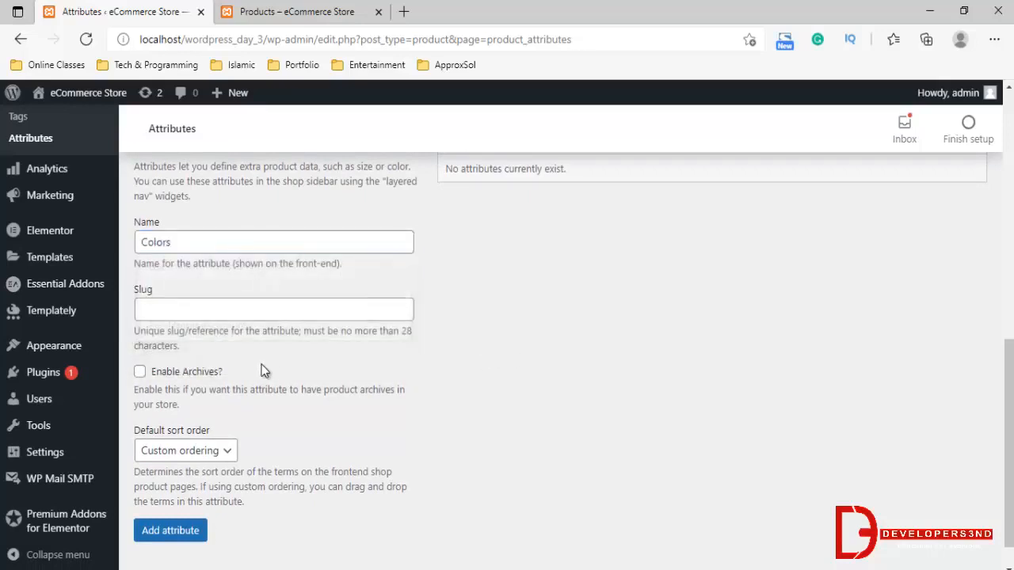
{"action": "scroll", "coordinate": [194, 471], "scroll_direction": "down", "scroll_amount": 1}
{"action": "left_click", "coordinate": [175, 494]}
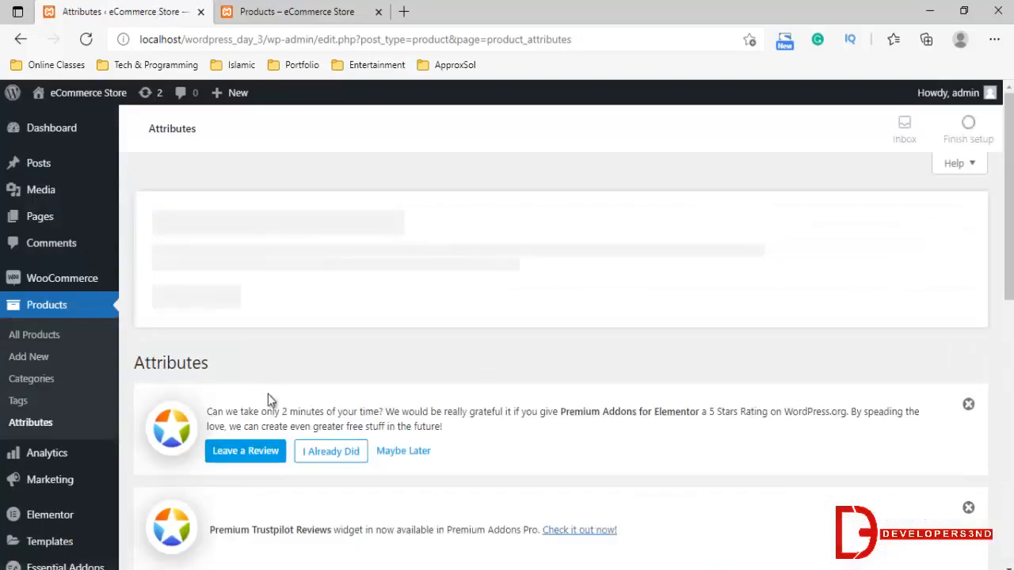
Add a second product attribute named Size with custom ordering and no custom slug
{"action": "scroll", "coordinate": [289, 401], "scroll_direction": "down", "scroll_amount": 5}
{"action": "left_click", "coordinate": [244, 317]}
{"action": "type", "text": "Size"}
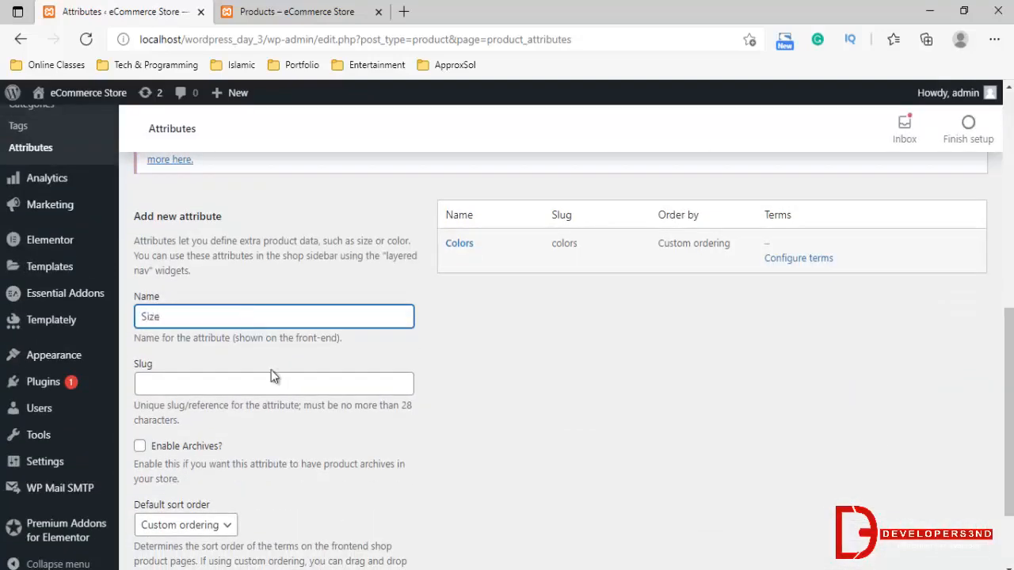
{"action": "scroll", "coordinate": [272, 376], "scroll_direction": "down", "scroll_amount": 2}
{"action": "left_click", "coordinate": [174, 491]}
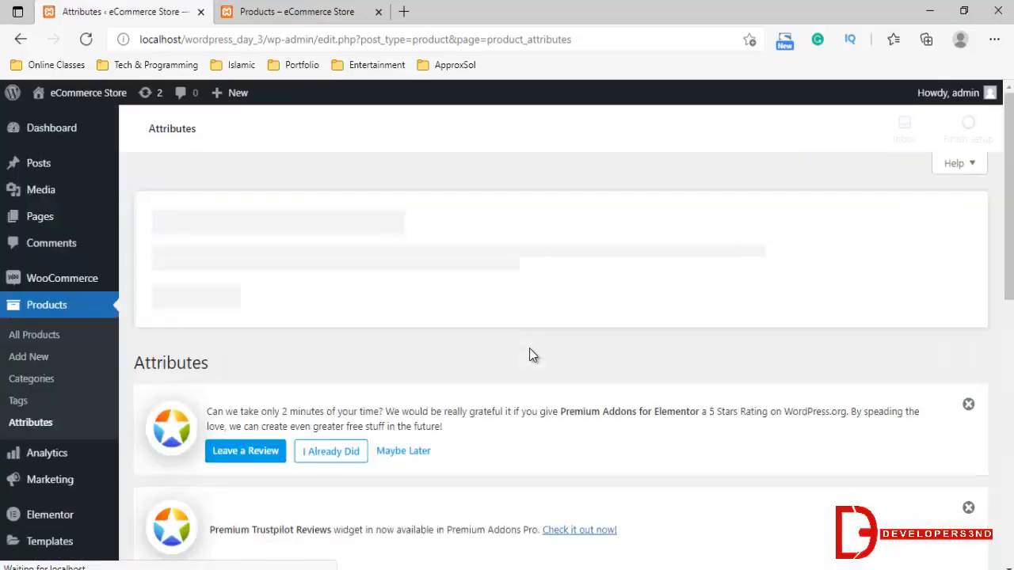
Open the Size attribute's terms page at its form for adding a new size
{"action": "scroll", "coordinate": [558, 353], "scroll_direction": "down", "scroll_amount": 4}
{"action": "scroll", "coordinate": [559, 359], "scroll_direction": "down", "scroll_amount": 1}
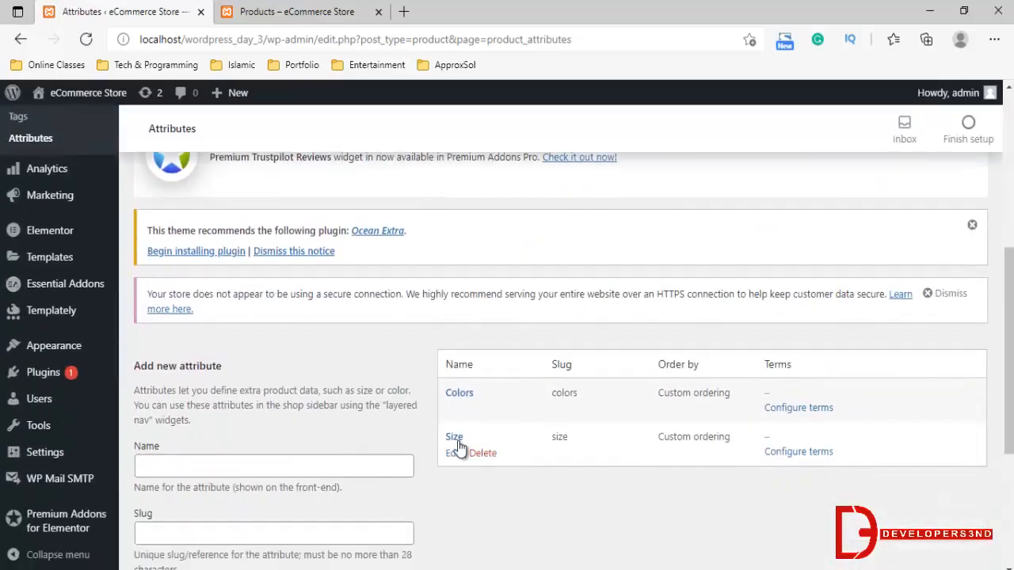
{"action": "left_click", "coordinate": [453, 436]}
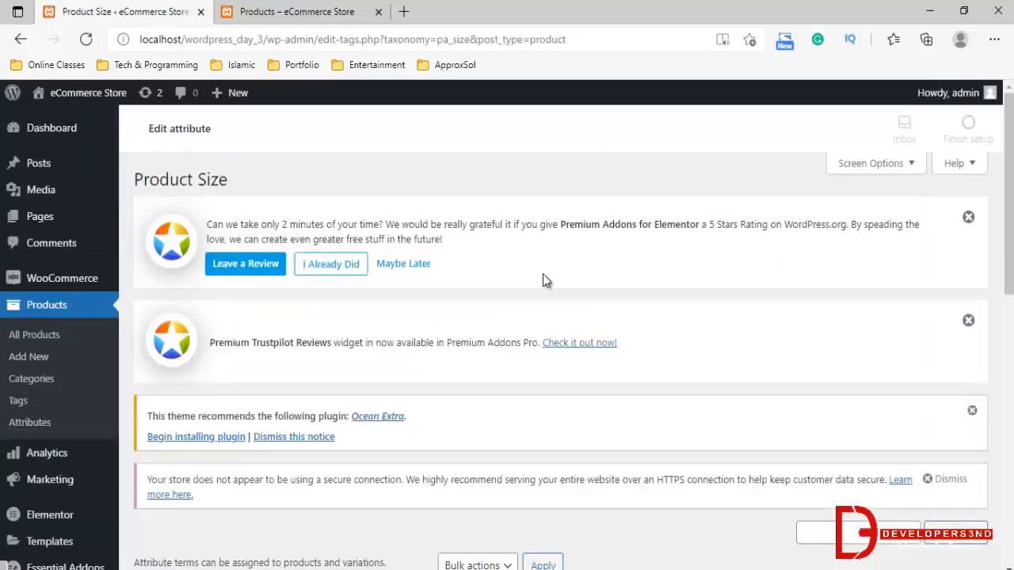
{"action": "scroll", "coordinate": [558, 317], "scroll_direction": "down", "scroll_amount": 3}
{"action": "scroll", "coordinate": [572, 342], "scroll_direction": "down", "scroll_amount": 1}
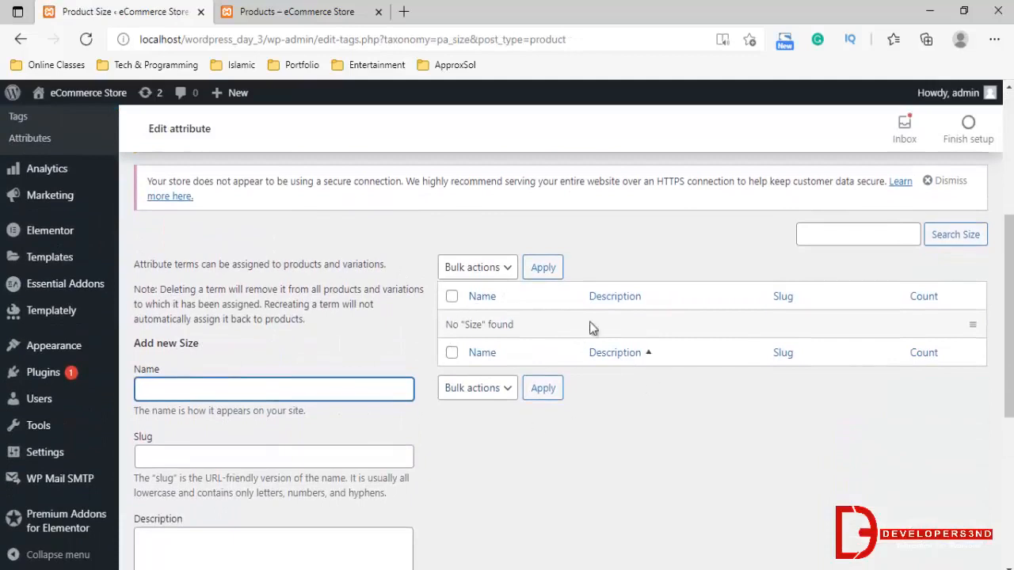
Add a size term named S to the Size attribute, leaving its slug and description empty
{"action": "scroll", "coordinate": [395, 353], "scroll_direction": "down", "scroll_amount": 1}
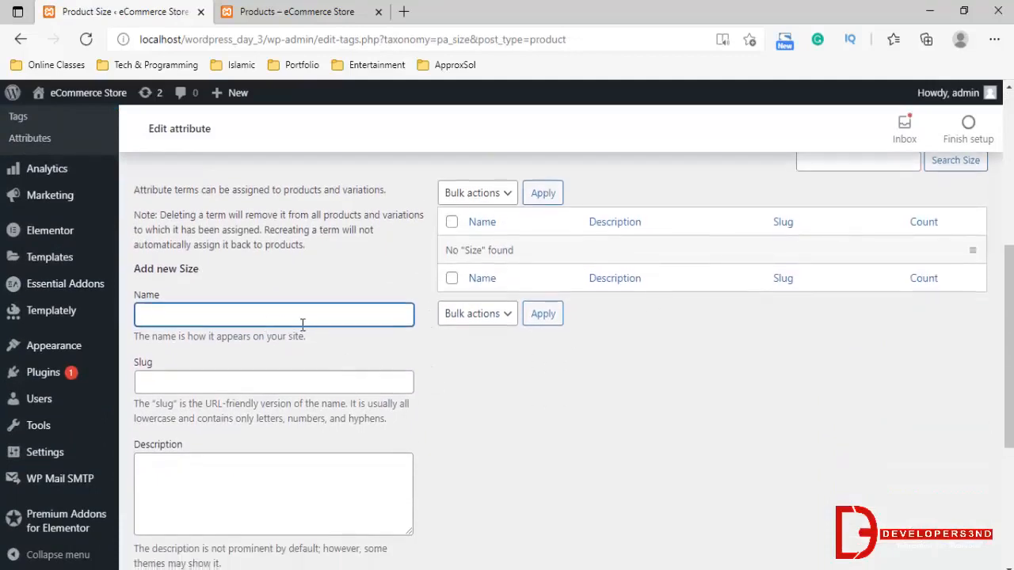
{"action": "scroll", "coordinate": [301, 323], "scroll_direction": "down", "scroll_amount": 3}
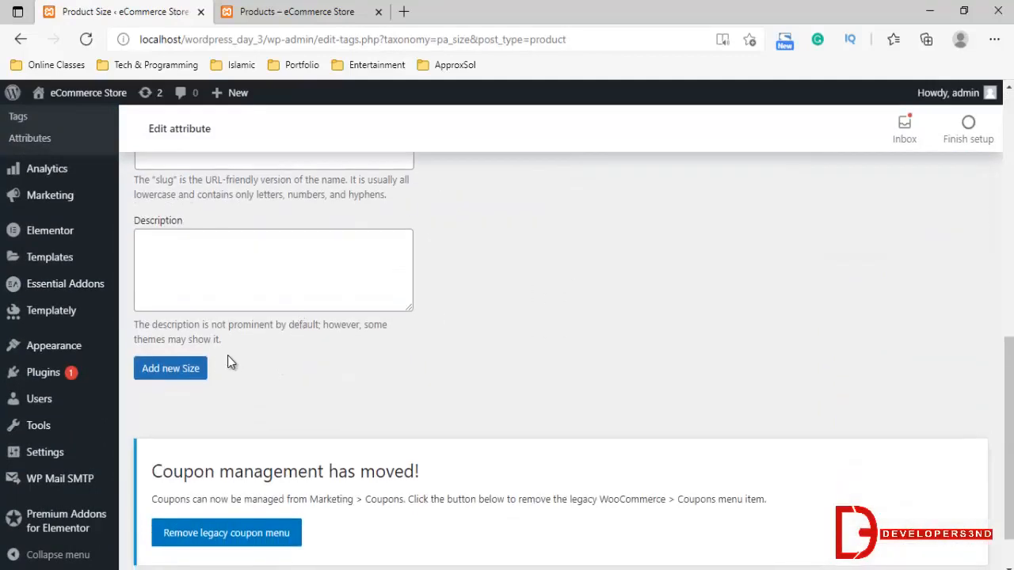
{"action": "left_click", "coordinate": [198, 369]}
{"action": "scroll", "coordinate": [354, 325], "scroll_direction": "up", "scroll_amount": 2}
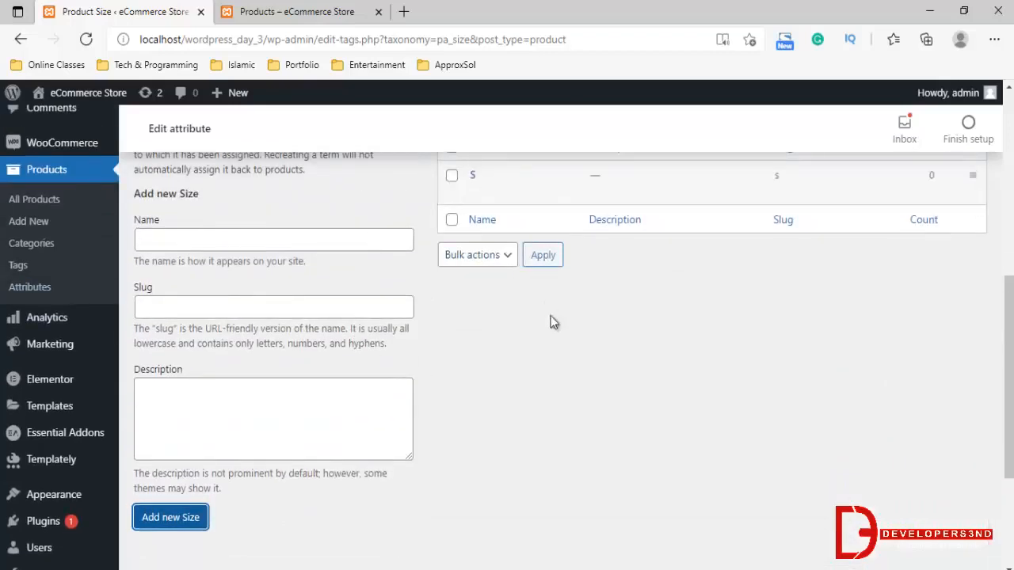
{"action": "scroll", "coordinate": [541, 386], "scroll_direction": "up", "scroll_amount": 1}
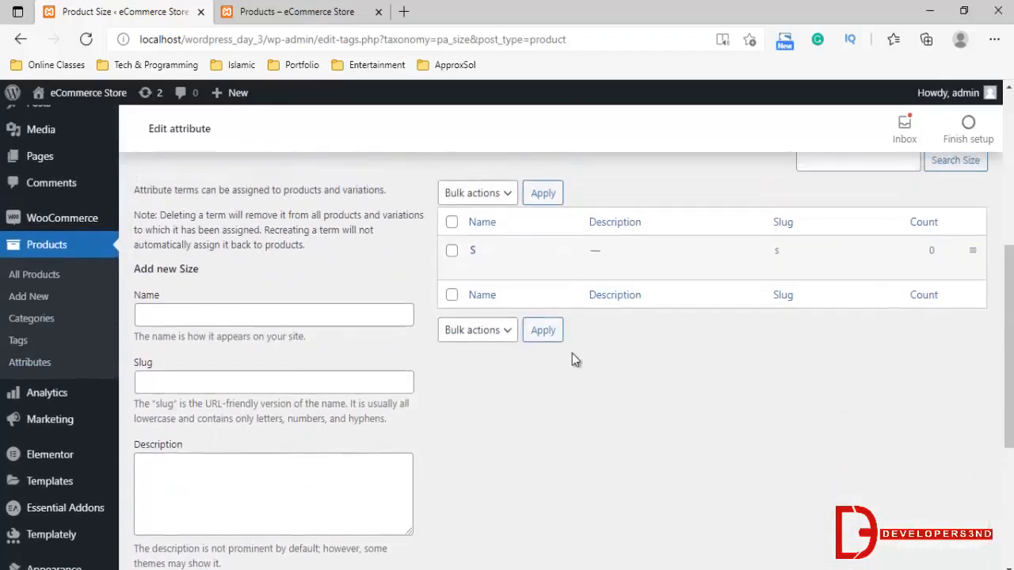
Add a size term named M to the Size attribute without a custom slug or description
{"action": "left_click", "coordinate": [196, 315]}
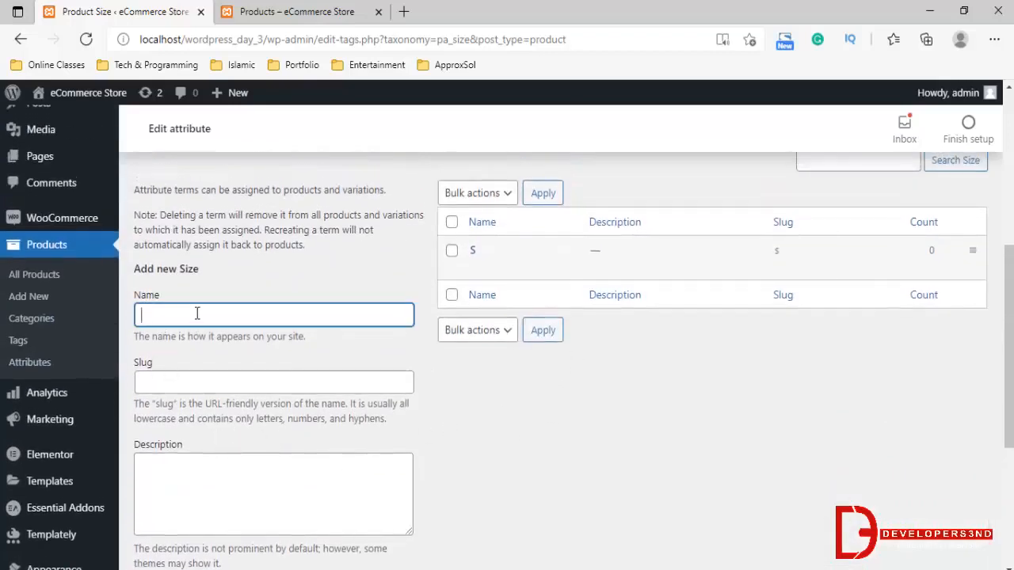
{"action": "type", "text": "M"}
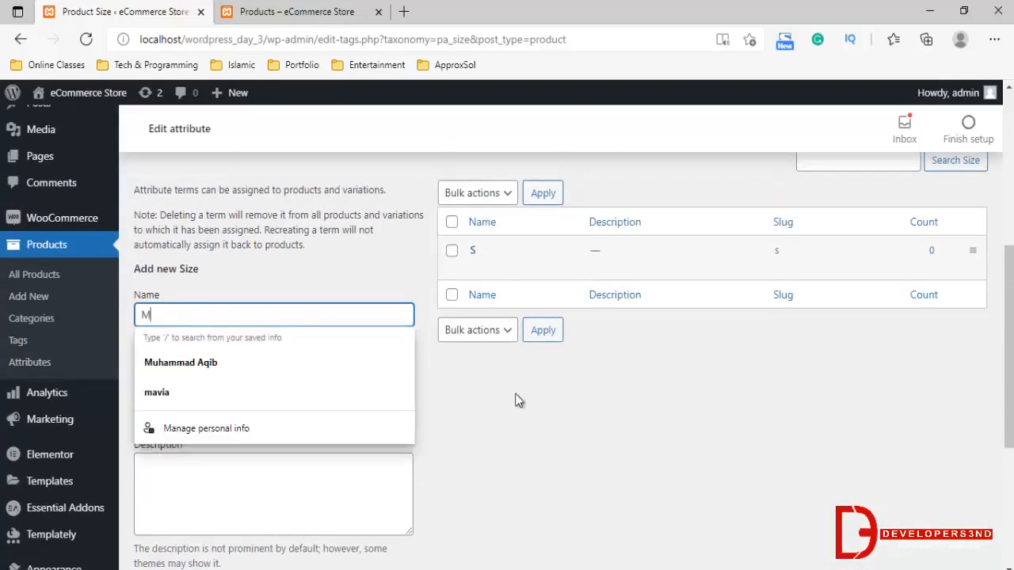
{"action": "left_click", "coordinate": [498, 414]}
{"action": "scroll", "coordinate": [177, 459], "scroll_direction": "down", "scroll_amount": 3}
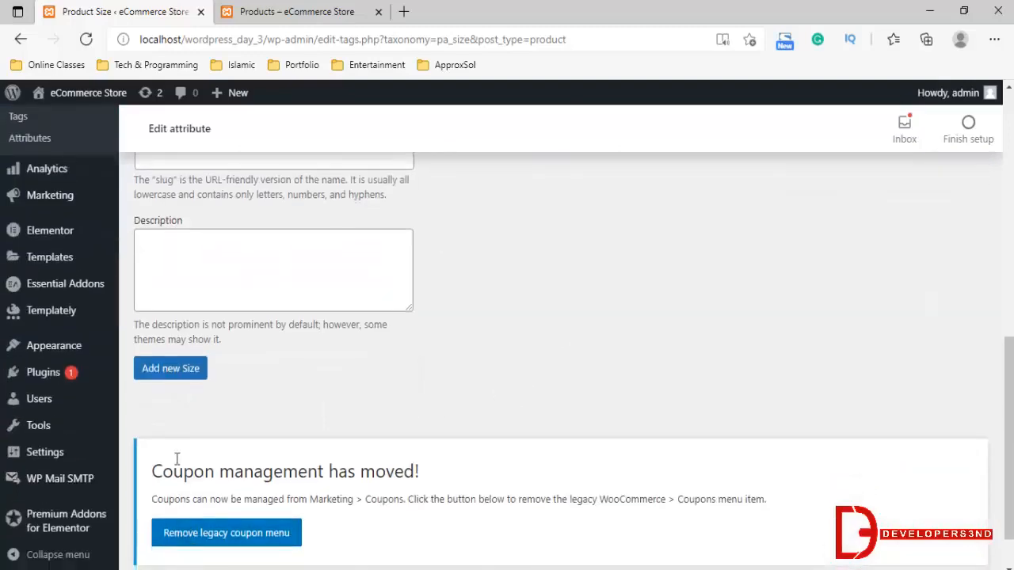
{"action": "left_click", "coordinate": [178, 373]}
{"action": "scroll", "coordinate": [396, 381], "scroll_direction": "up", "scroll_amount": 2}
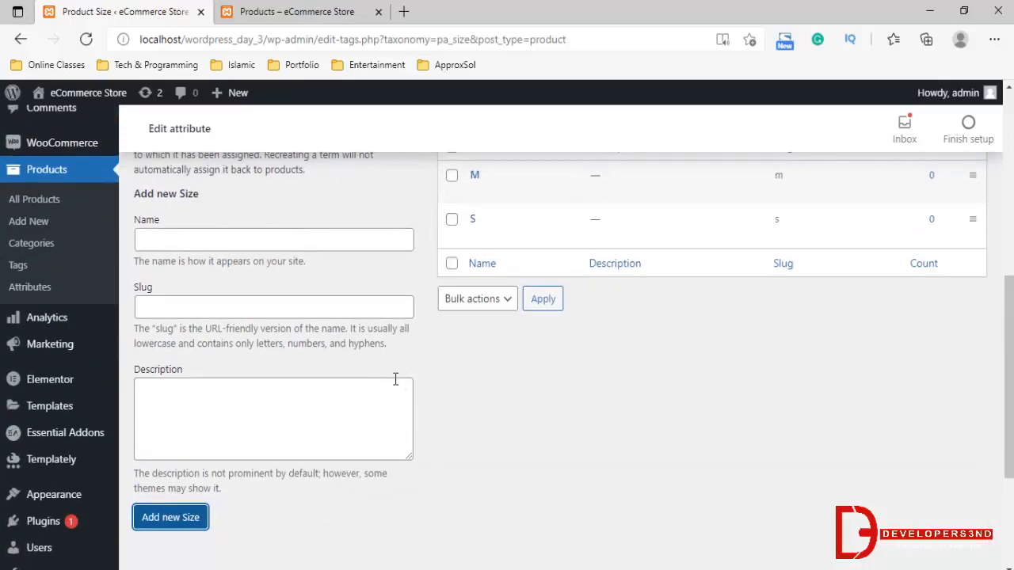
Add a size term named L to the Size attribute, with no slug or description entered
{"action": "left_click", "coordinate": [266, 240]}
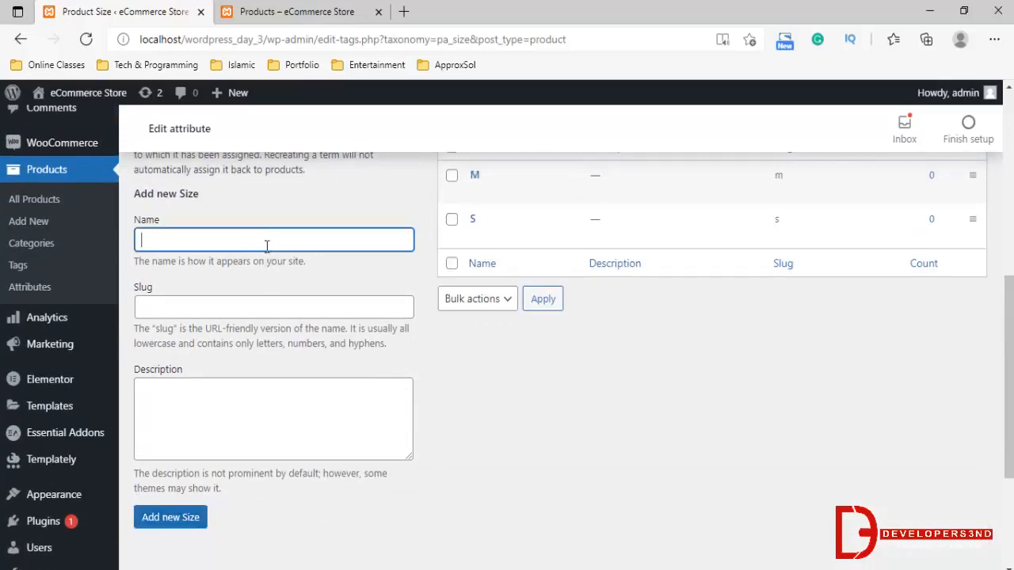
{"action": "type", "text": "L"}
{"action": "left_click", "coordinate": [171, 517]}
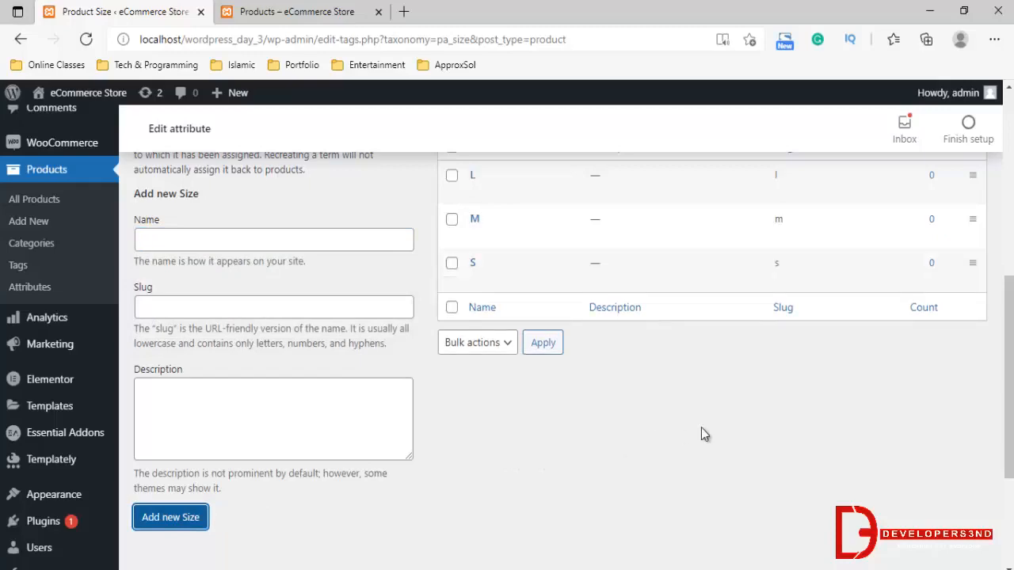
{"action": "scroll", "coordinate": [701, 428], "scroll_direction": "up", "scroll_amount": 2}
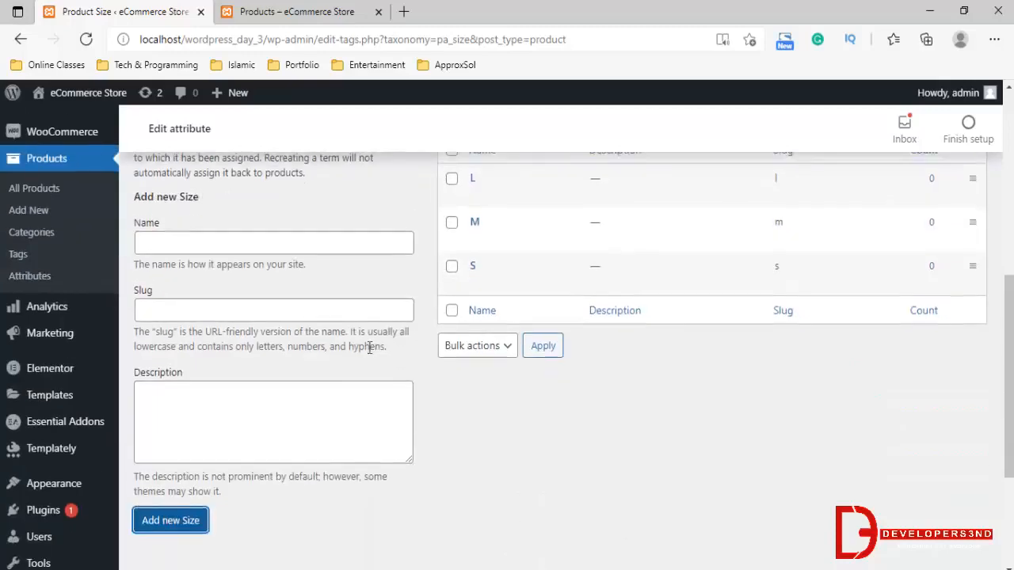
{"action": "scroll", "coordinate": [420, 364], "scroll_direction": "down", "scroll_amount": 2}
Return to the product attributes page and open the Colors attribute's terms page at its form for adding a new color
{"action": "left_click", "coordinate": [31, 272]}
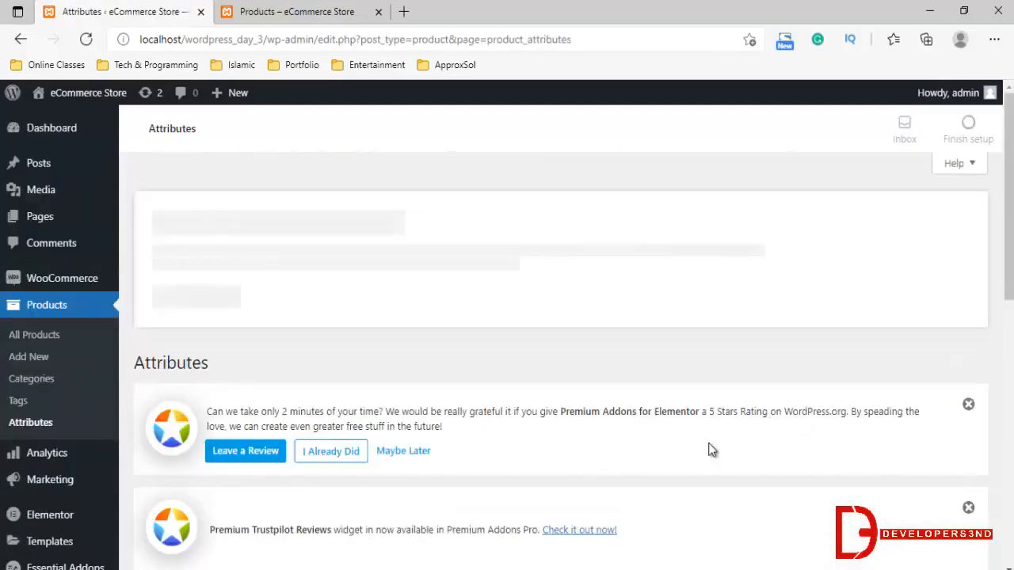
{"action": "scroll", "coordinate": [711, 449], "scroll_direction": "down", "scroll_amount": 3}
{"action": "scroll", "coordinate": [711, 450], "scroll_direction": "down", "scroll_amount": 3}
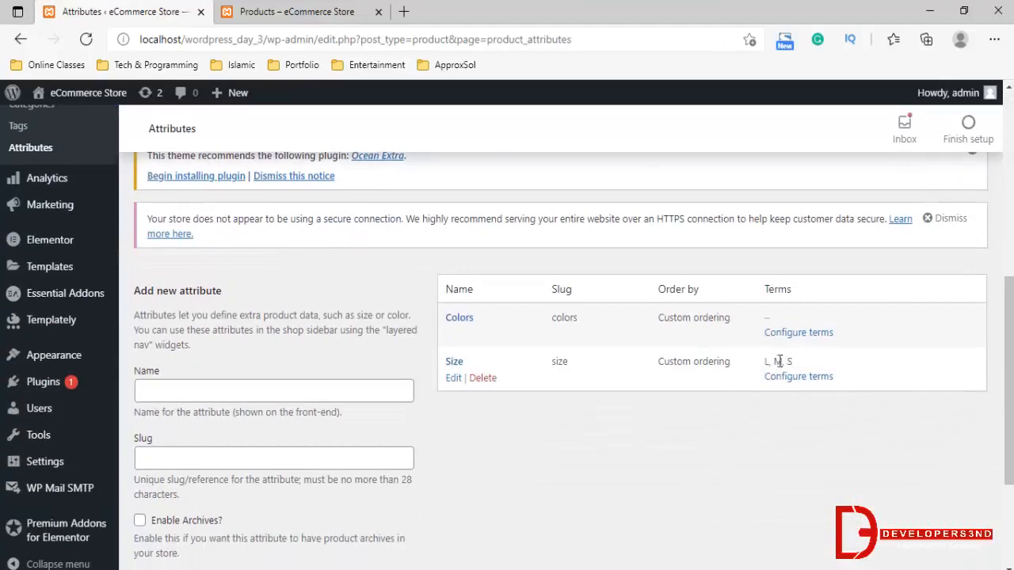
{"action": "left_click", "coordinate": [460, 318]}
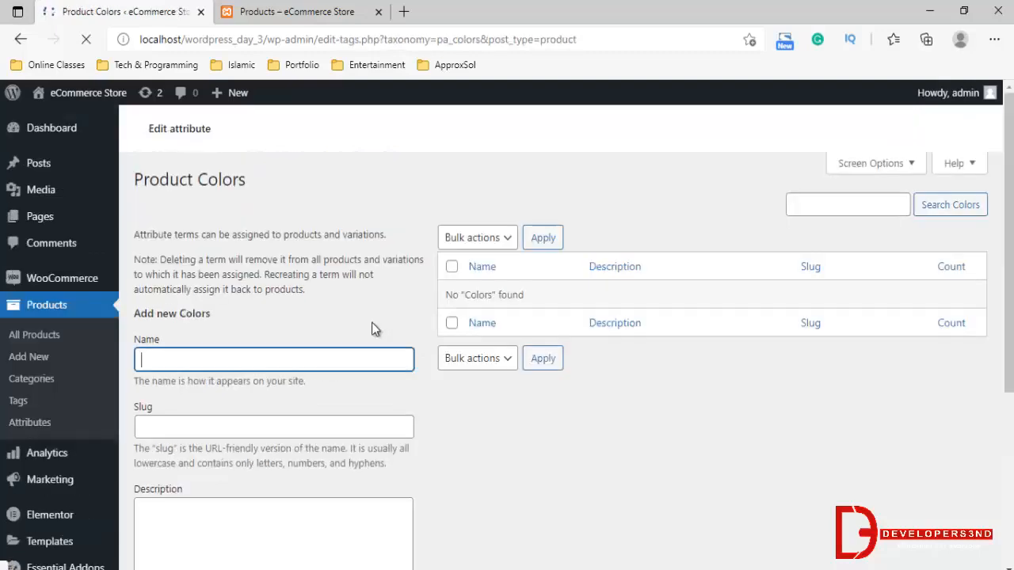
{"action": "scroll", "coordinate": [372, 321], "scroll_direction": "down", "scroll_amount": 4}
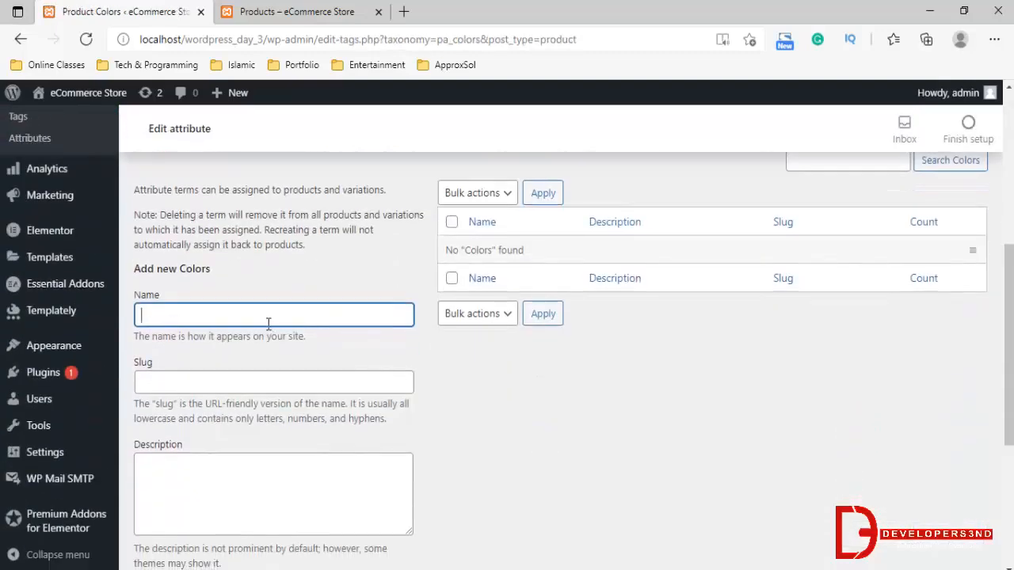
Add a color term named Red to the Colors attribute, leaving its slug and description empty
{"action": "type", "text": "RED"}
{"action": "left_click_drag", "start_coordinate": [200, 314], "coordinate": [4, 289]}
{"action": "type", "text": "red"}
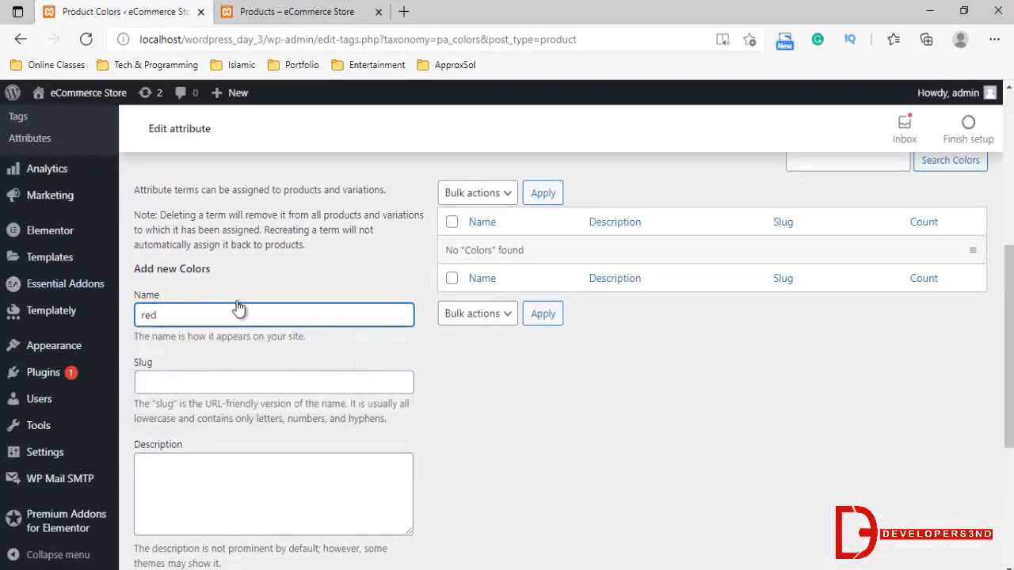
{"action": "left_click_drag", "start_coordinate": [237, 310], "coordinate": [11, 314]}
{"action": "type", "text": "Red"}
{"action": "left_click", "coordinate": [461, 420]}
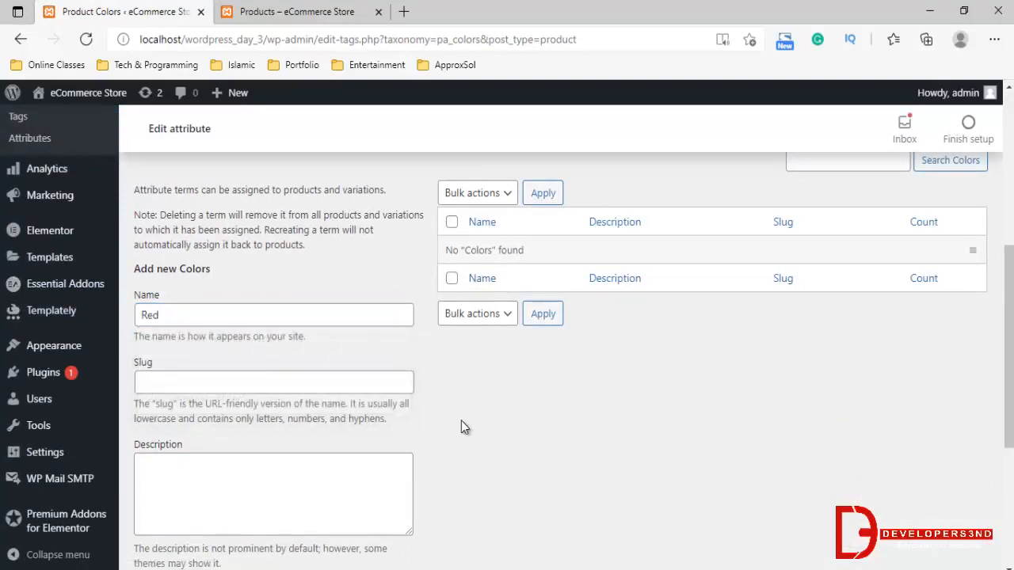
{"action": "scroll", "coordinate": [249, 441], "scroll_direction": "down", "scroll_amount": 3}
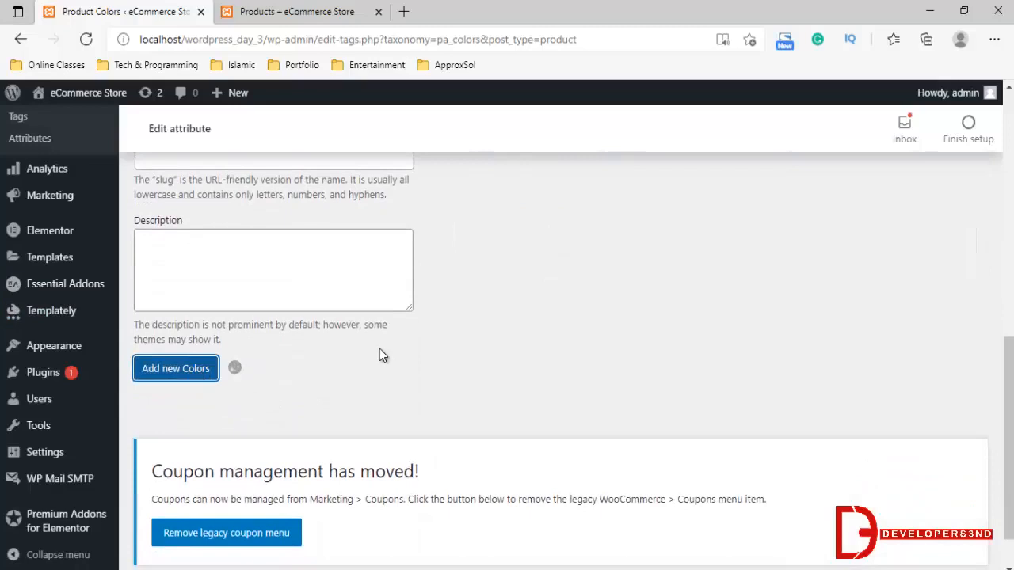
{"action": "scroll", "coordinate": [340, 354], "scroll_direction": "up", "scroll_amount": 2}
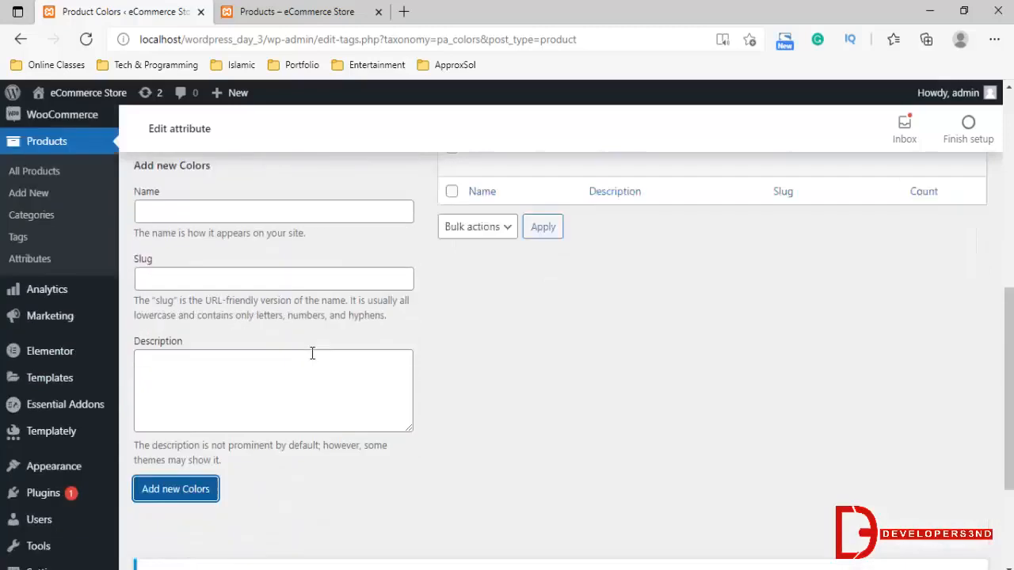
Add a second color term named Black to the Colors attribute, without a custom slug or description
{"action": "left_click", "coordinate": [233, 241]}
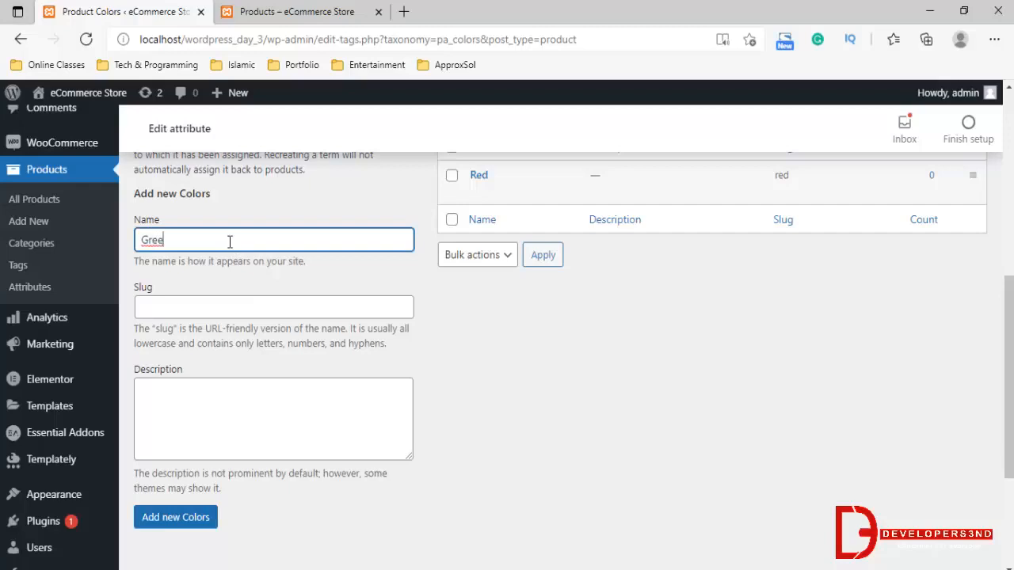
{"action": "type", "text": "Gree"}
{"action": "key", "text": "ctrl+a"}
{"action": "key", "text": "BackSpace"}
{"action": "type", "text": "Blac"}
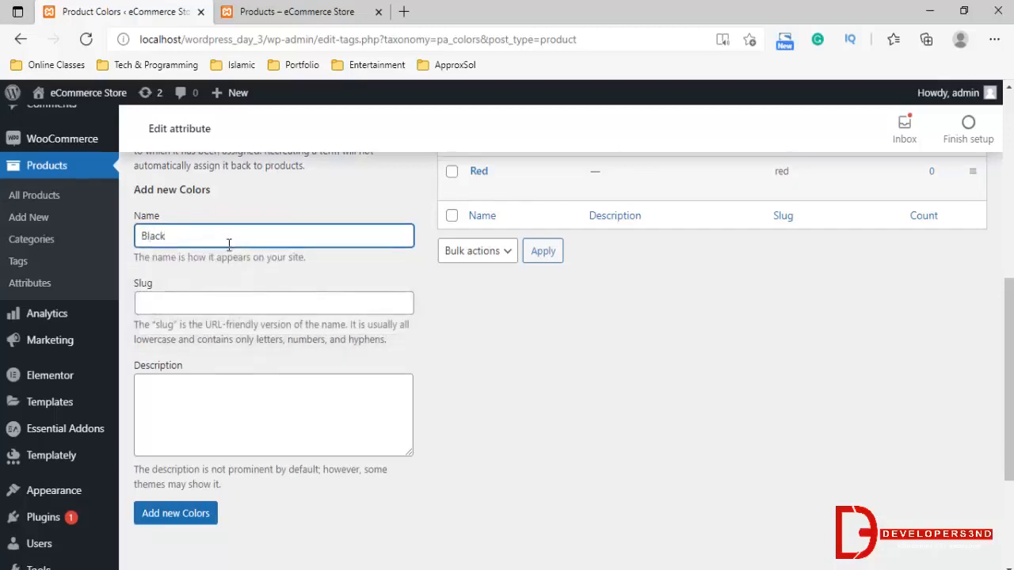
{"action": "scroll", "coordinate": [215, 412], "scroll_direction": "down", "scroll_amount": 1}
{"action": "left_click", "coordinate": [176, 517]}
{"action": "scroll", "coordinate": [697, 316], "scroll_direction": "up", "scroll_amount": 2}
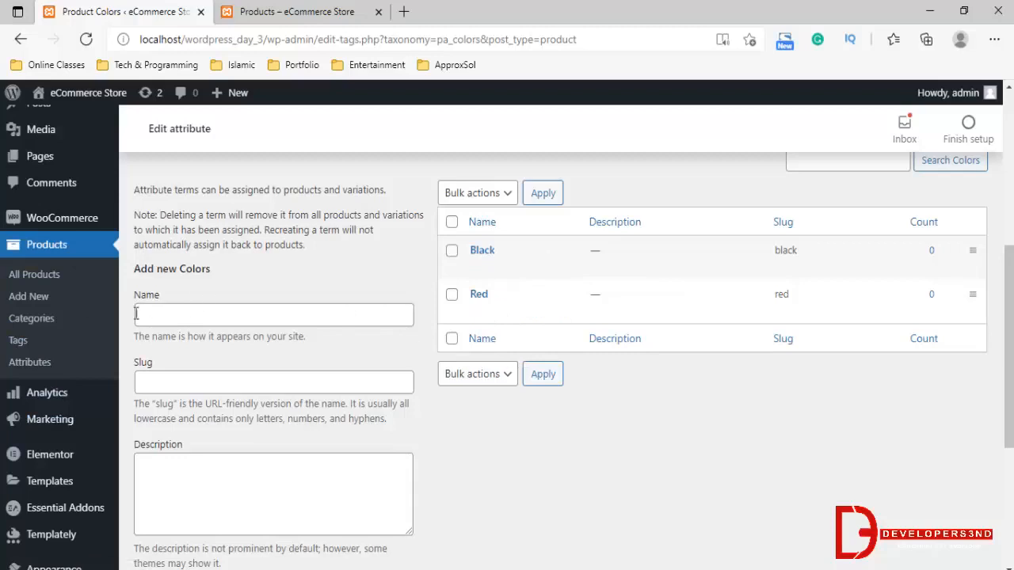
Start a new product and name it Variation Product
{"action": "left_click", "coordinate": [28, 296]}
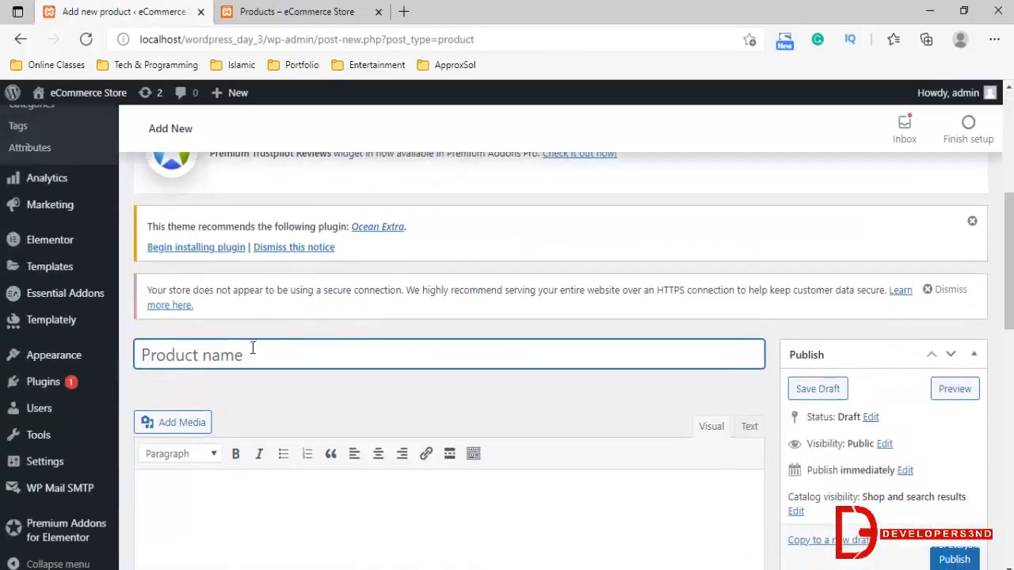
{"action": "type", "text": "Va"}
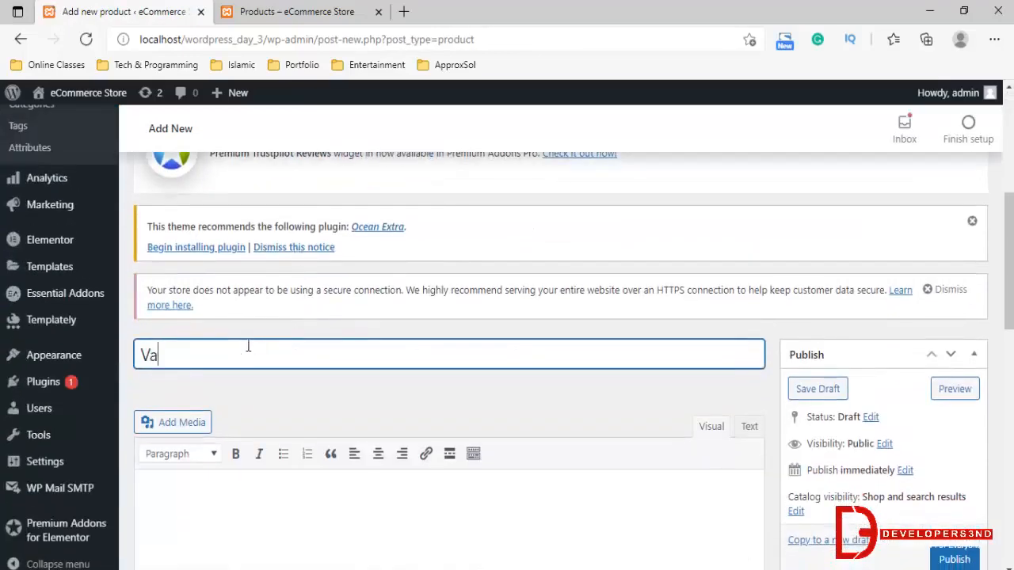
{"action": "type", "text": "rition"}
{"action": "key", "text": "BackSpace"}
{"action": "key", "text": "BackSpace"}
{"action": "key", "text": "BackSpace"}
{"action": "type", "text": "tion Product"}
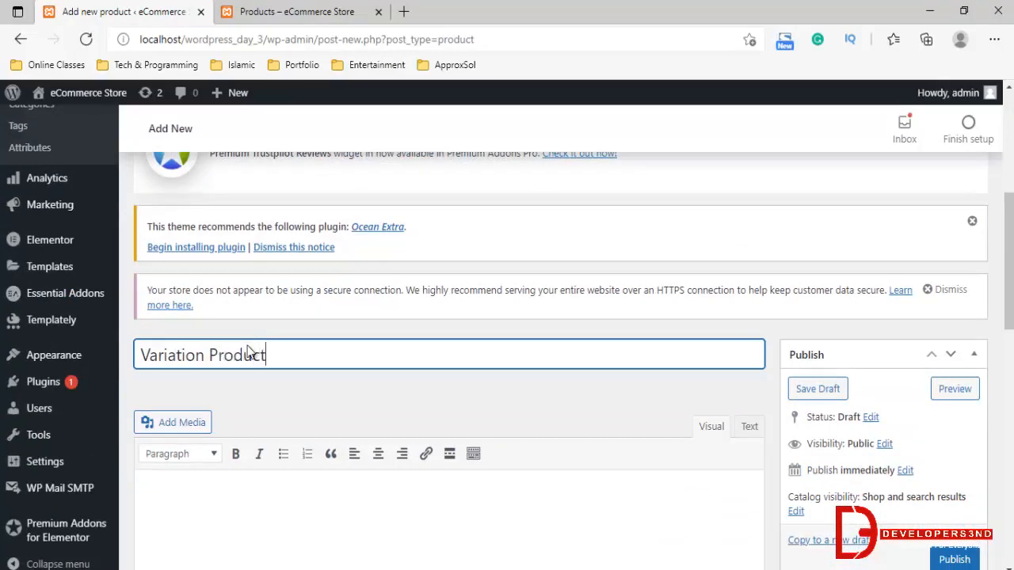
Set the new product's type in the product data to Variable product
{"action": "scroll", "coordinate": [249, 351], "scroll_direction": "down", "scroll_amount": 3}
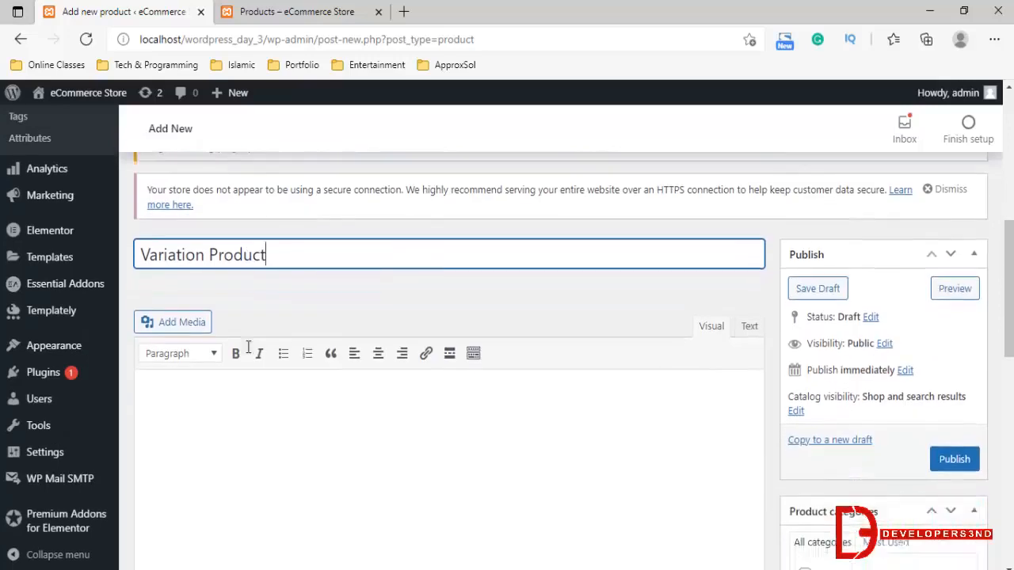
{"action": "scroll", "coordinate": [234, 409], "scroll_direction": "down", "scroll_amount": 4}
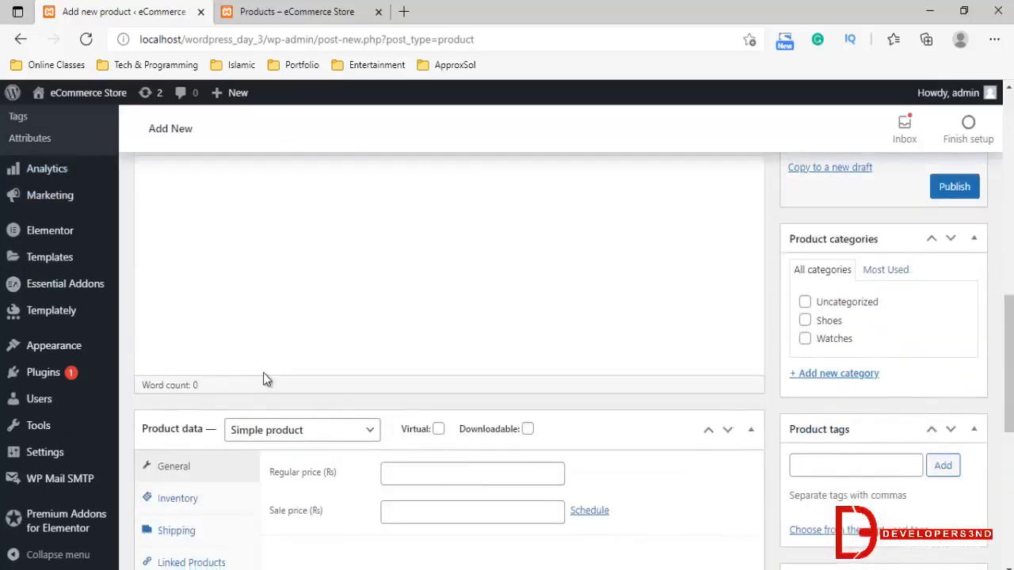
{"action": "left_click", "coordinate": [260, 284]}
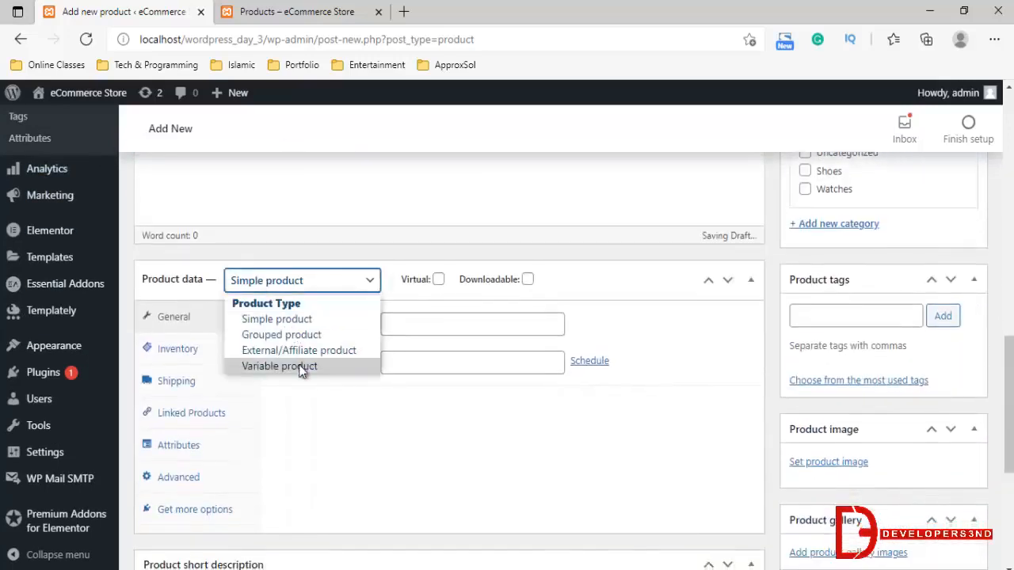
{"action": "left_click", "coordinate": [279, 366]}
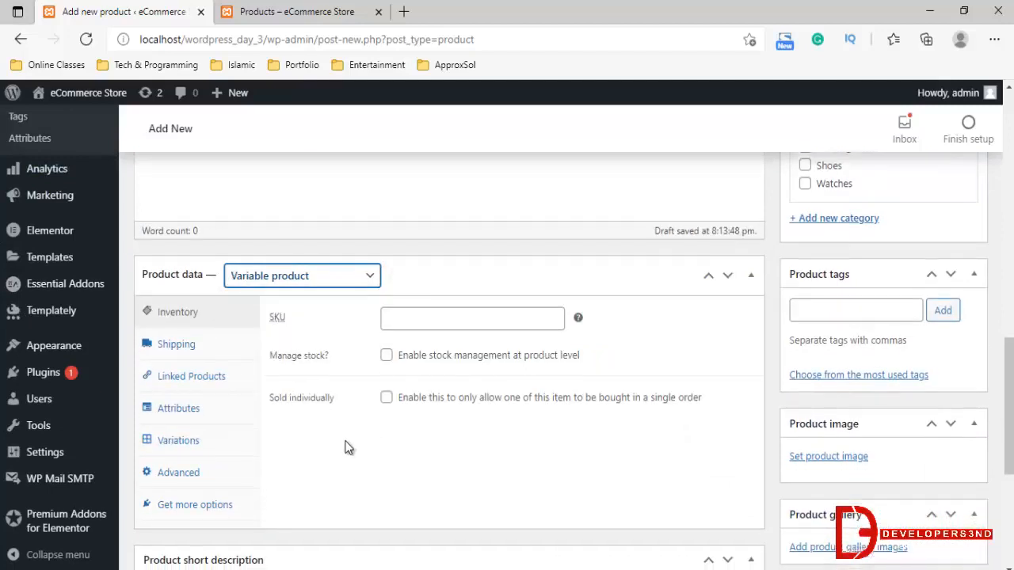
{"action": "scroll", "coordinate": [345, 447], "scroll_direction": "down", "scroll_amount": 1}
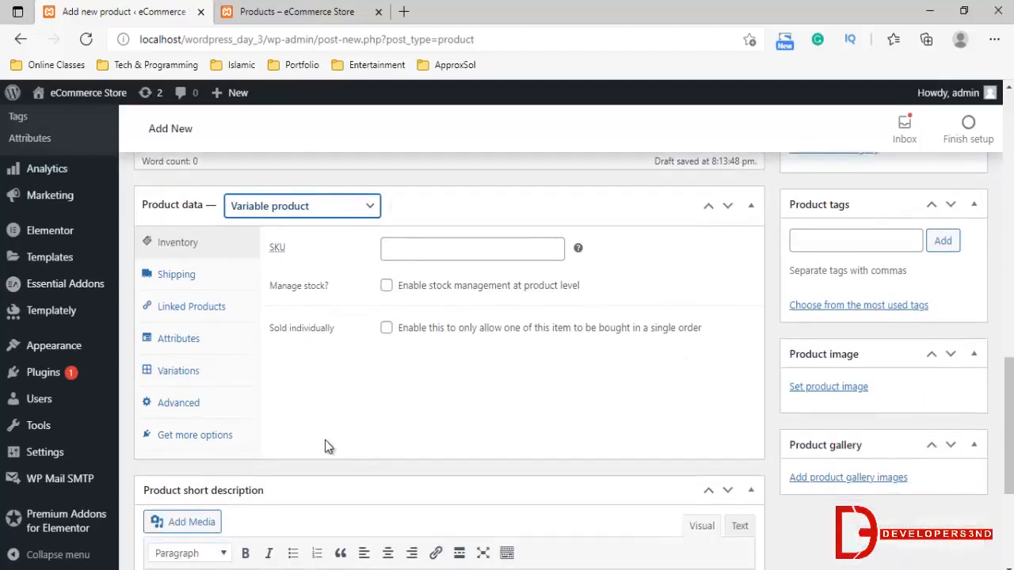
Add the Colors attribute to the variable product's attributes
{"action": "left_click", "coordinate": [188, 346]}
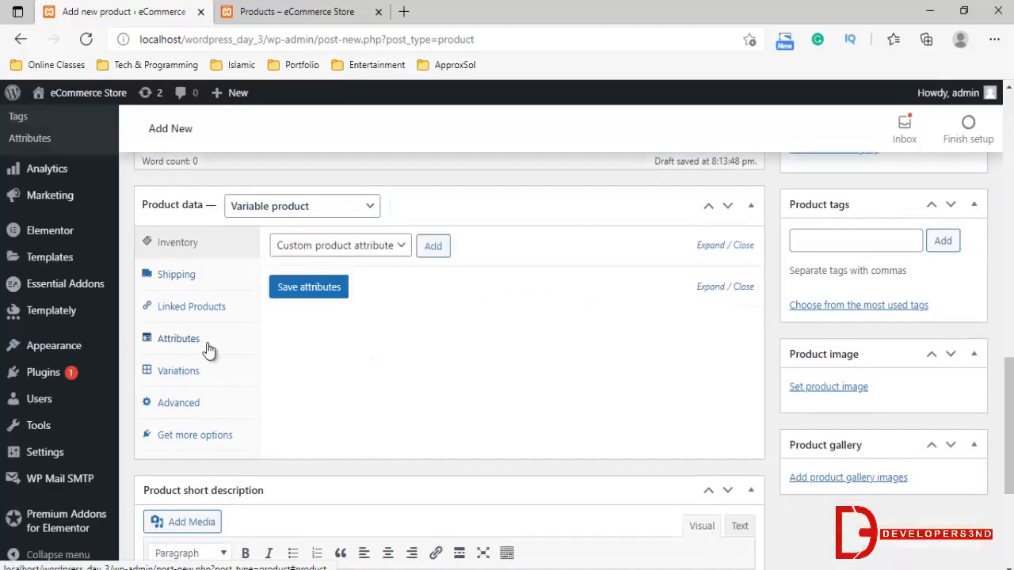
{"action": "left_click", "coordinate": [369, 247]}
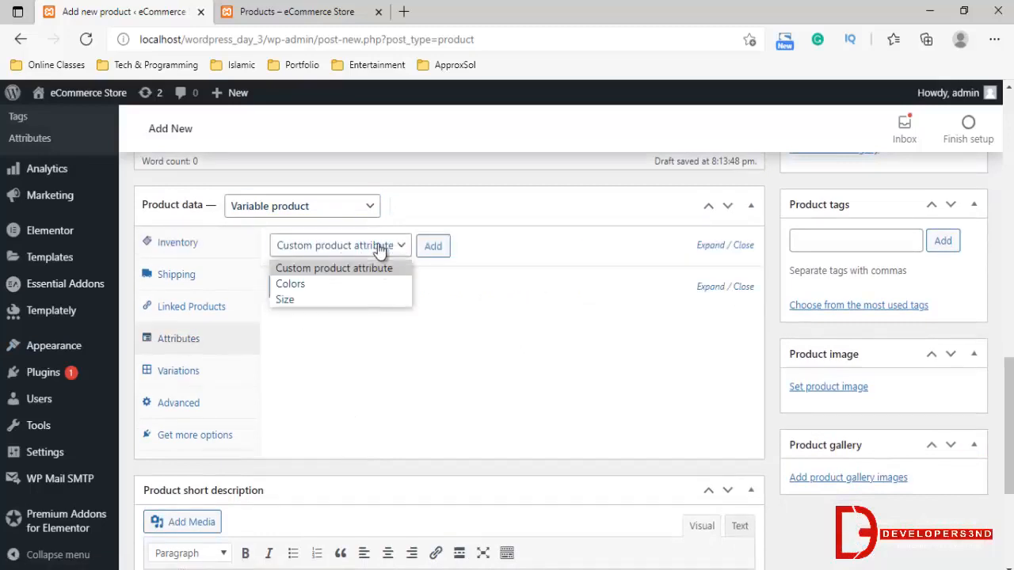
{"action": "left_click", "coordinate": [318, 283]}
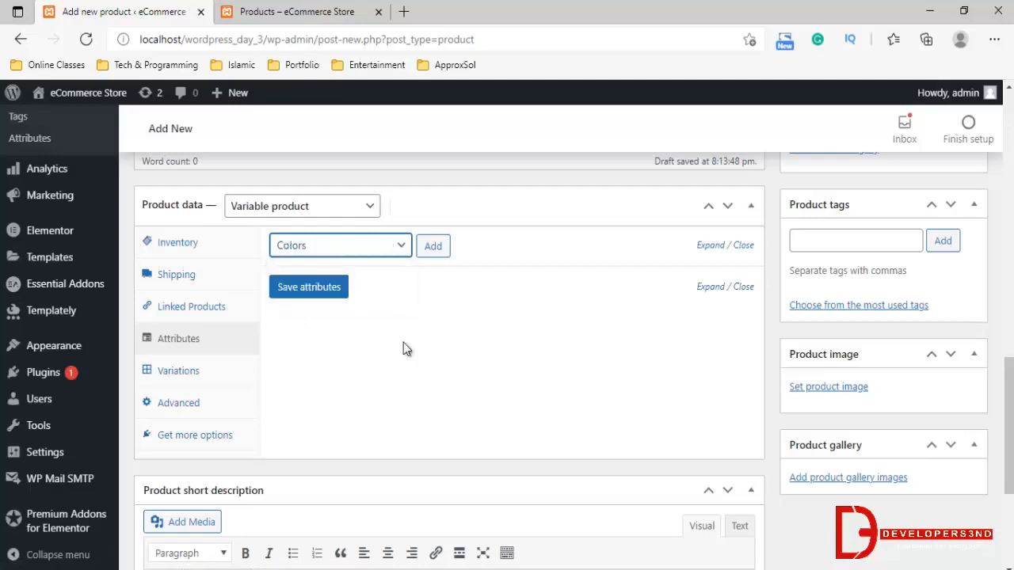
{"action": "left_click", "coordinate": [428, 248]}
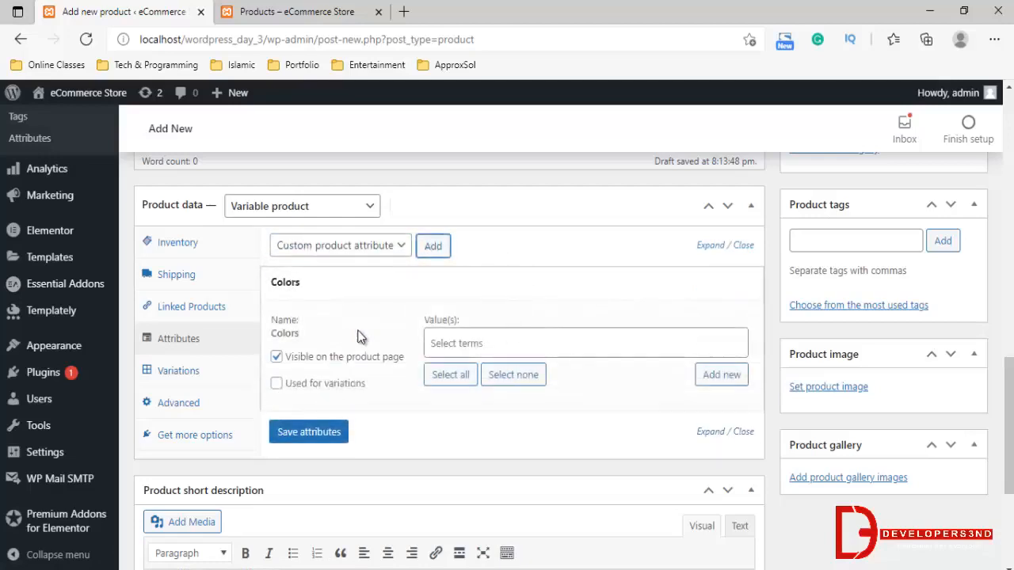
Select all terms, Black and Red, as the values of the product's Colors attribute
{"action": "scroll", "coordinate": [425, 296], "scroll_direction": "down", "scroll_amount": 1}
{"action": "left_click", "coordinate": [510, 270]}
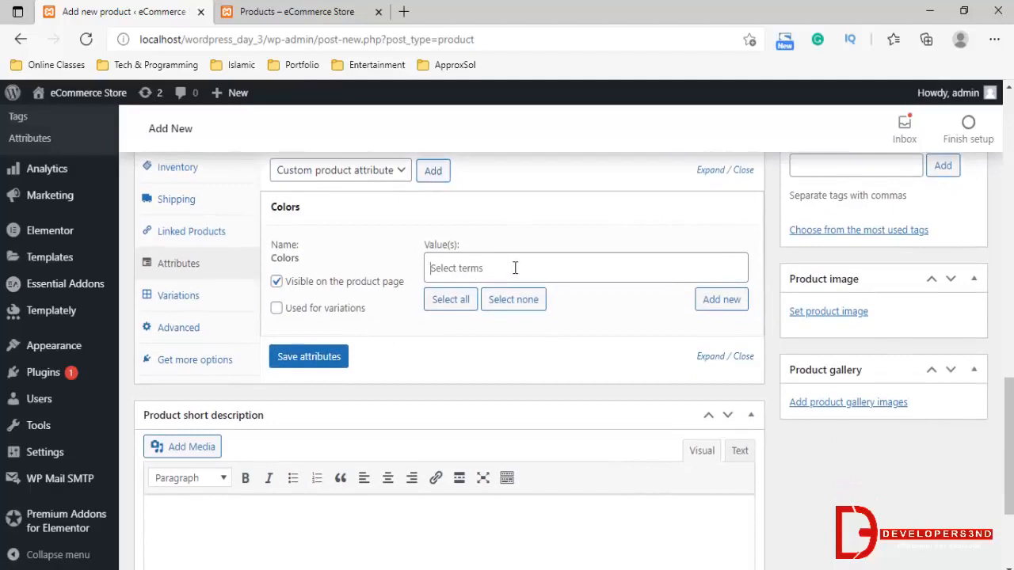
{"action": "left_click", "coordinate": [449, 306]}
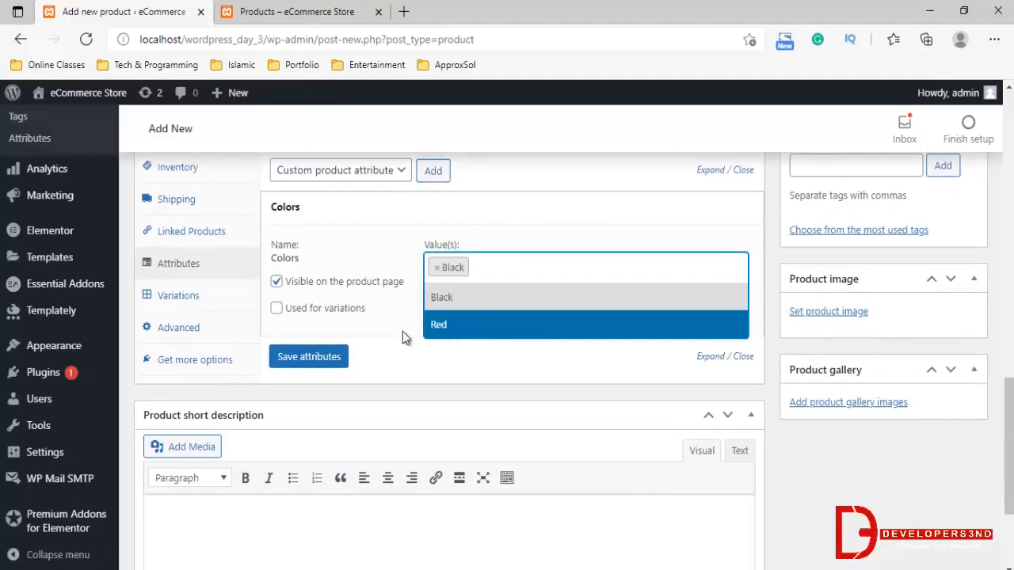
{"action": "left_click", "coordinate": [403, 333]}
{"action": "left_click", "coordinate": [450, 301]}
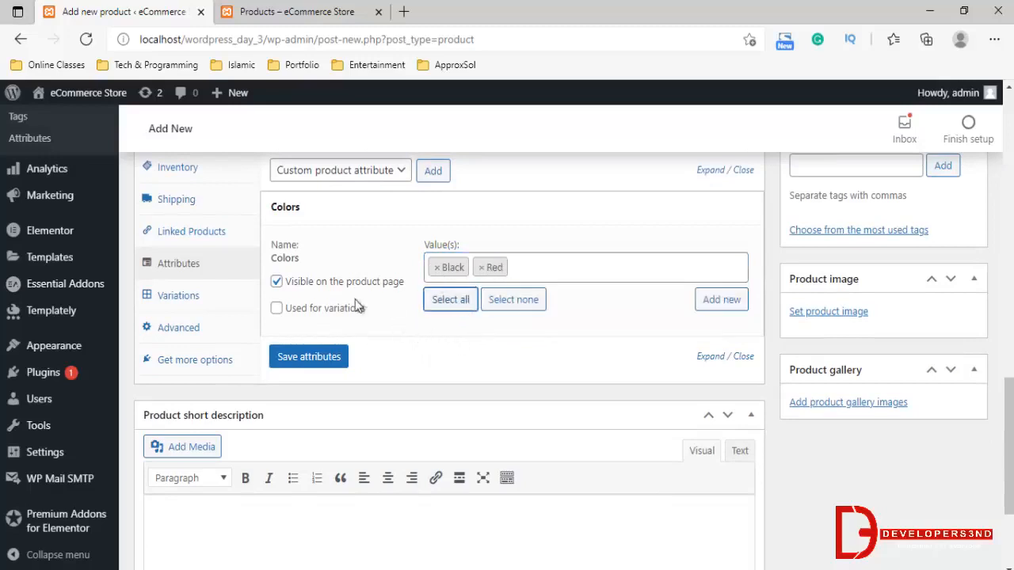
Mark the Colors attribute as used for variations and save the product's attributes
{"action": "left_click", "coordinate": [294, 316]}
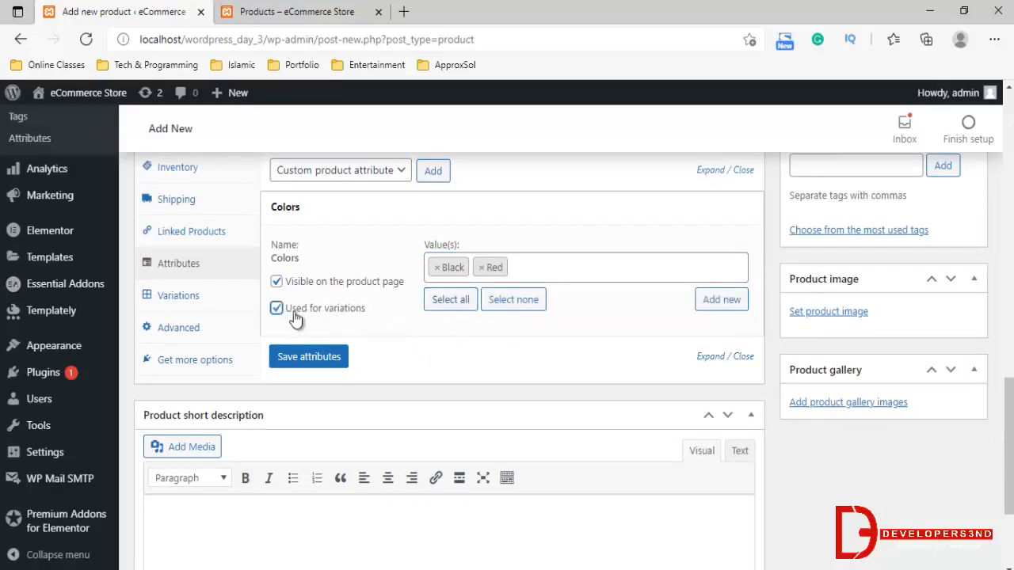
{"action": "left_click", "coordinate": [323, 361]}
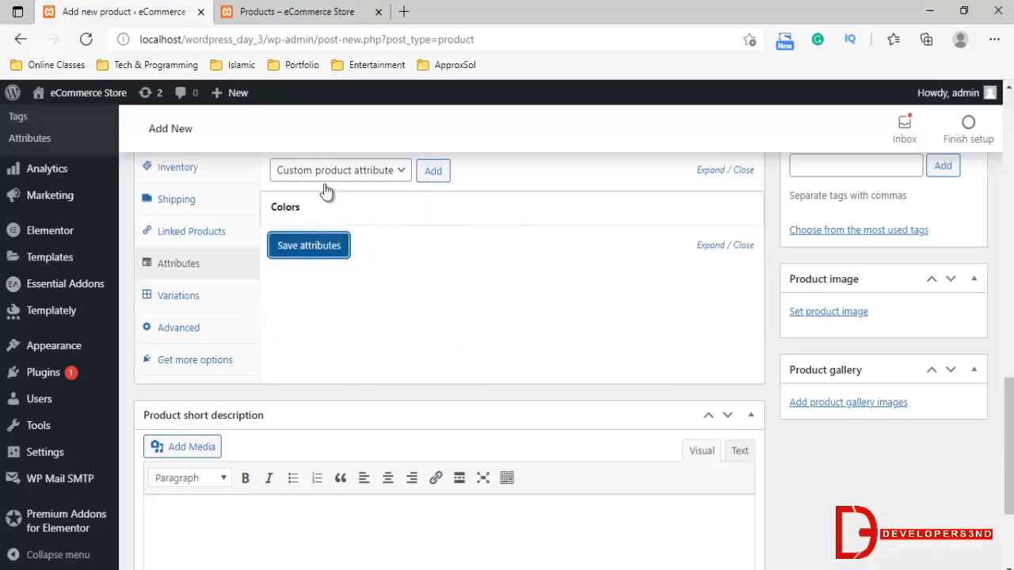
{"action": "left_click", "coordinate": [332, 246]}
{"action": "left_click", "coordinate": [337, 250]}
{"action": "scroll", "coordinate": [305, 293], "scroll_direction": "up", "scroll_amount": 1}
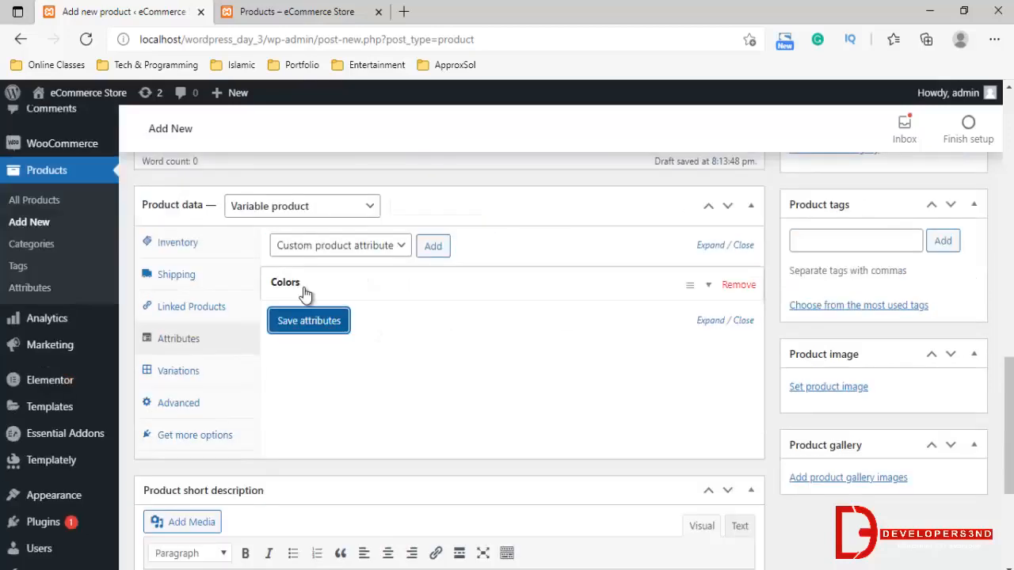
Create the product's variations from all attributes, accepting the confirmation to link them
{"action": "left_click", "coordinate": [187, 371]}
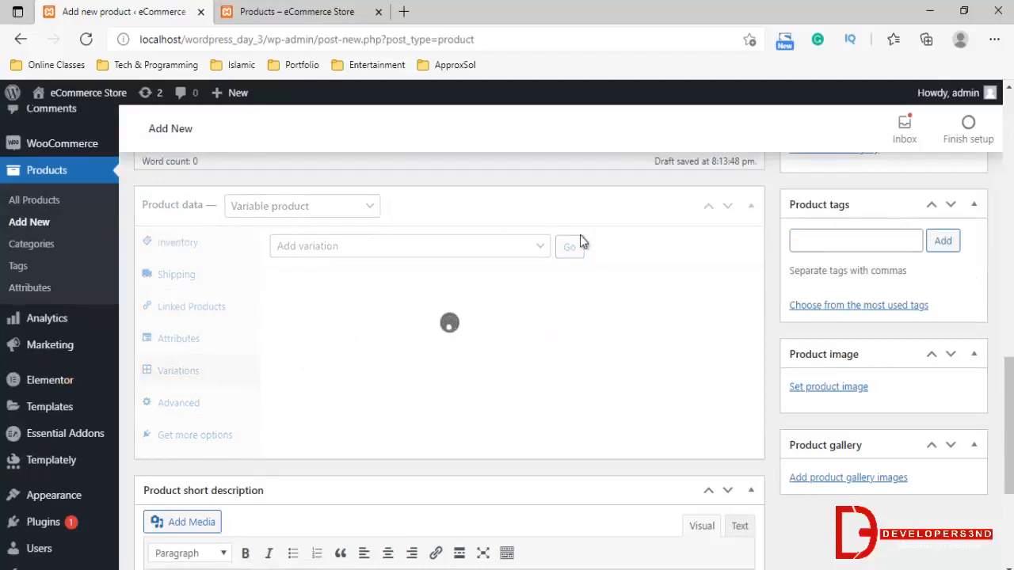
{"action": "left_click", "coordinate": [425, 247]}
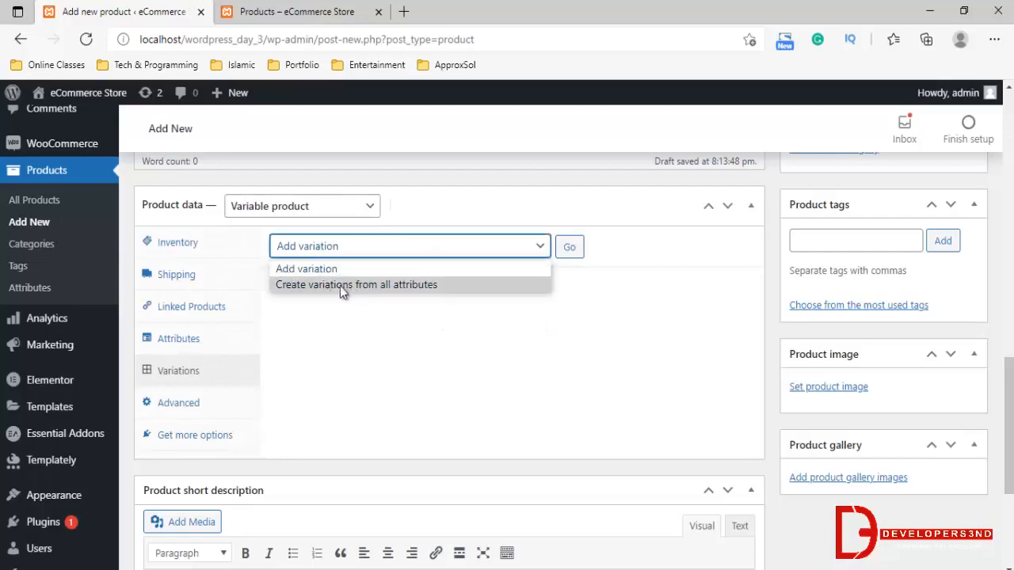
{"action": "left_click", "coordinate": [339, 286]}
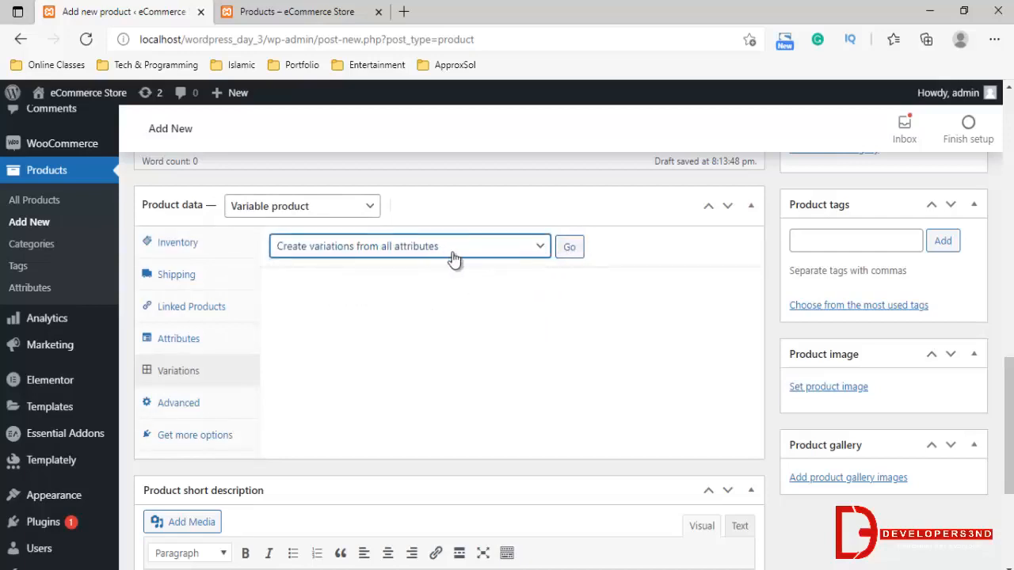
{"action": "left_click", "coordinate": [566, 248]}
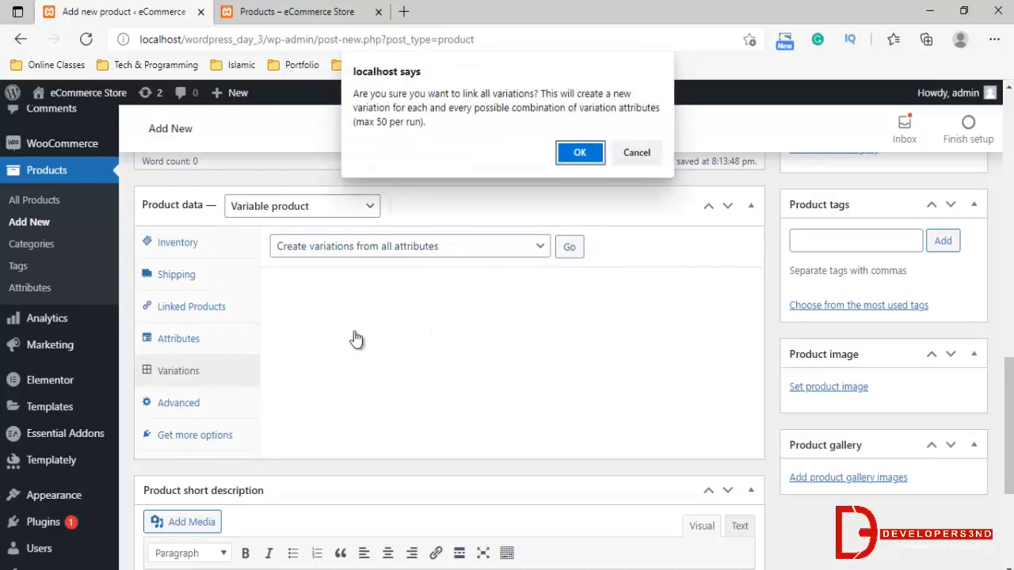
{"action": "left_click", "coordinate": [579, 152]}
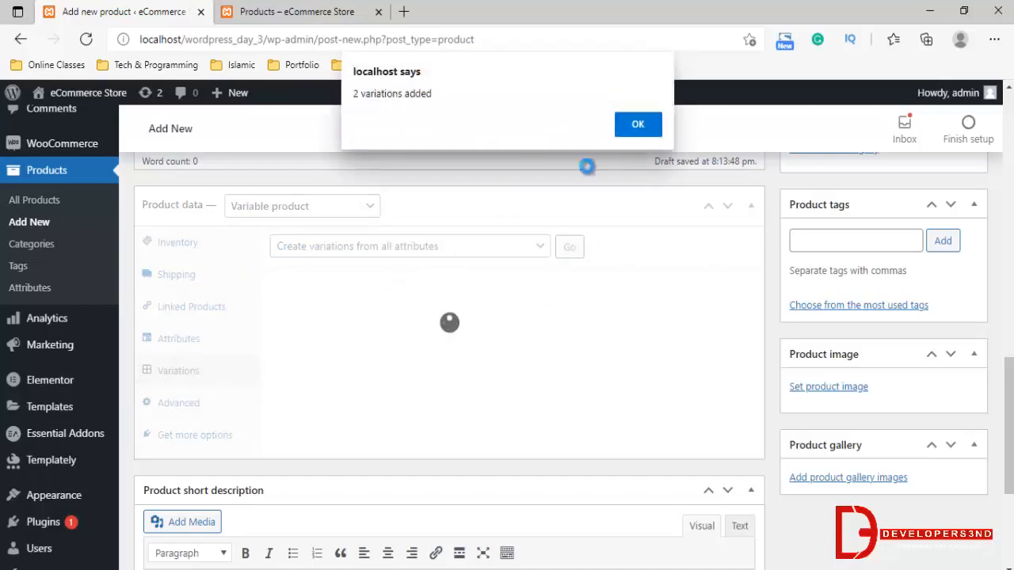
{"action": "left_click", "coordinate": [637, 124]}
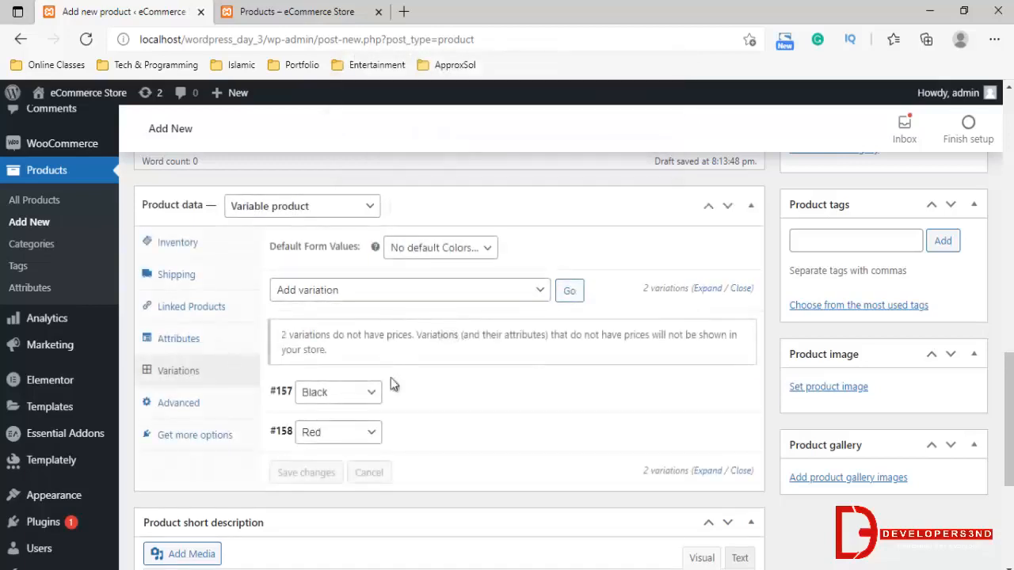
Assign the black leather shoe image from the media library to the Black variation
{"action": "left_click", "coordinate": [420, 396]}
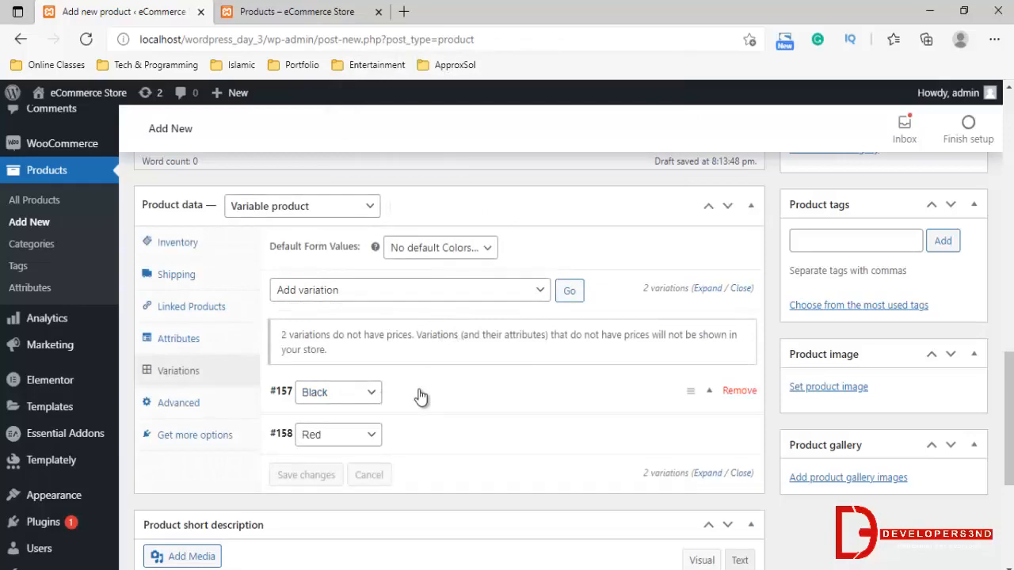
{"action": "scroll", "coordinate": [511, 392], "scroll_direction": "down", "scroll_amount": 2}
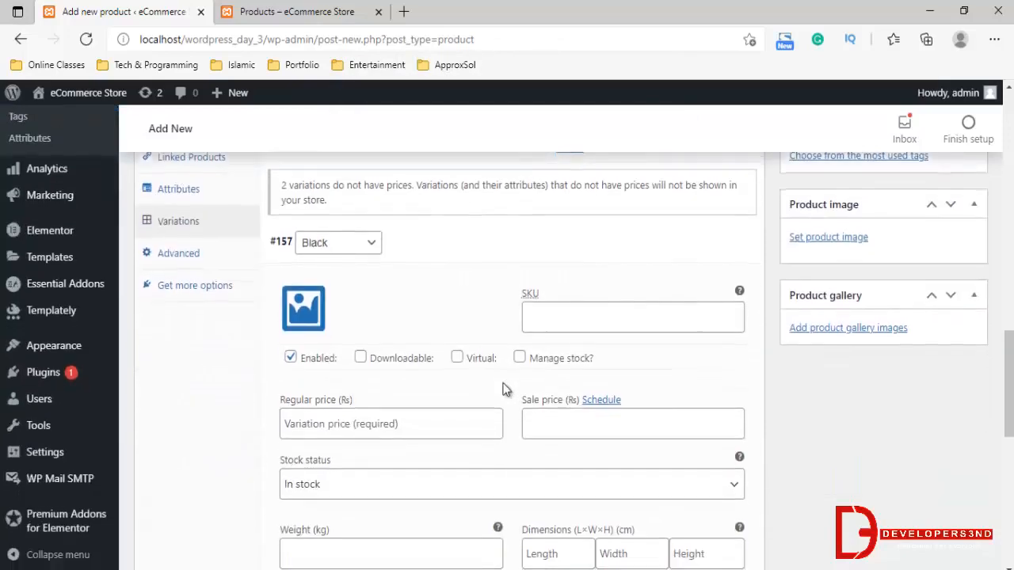
{"action": "left_click", "coordinate": [302, 309]}
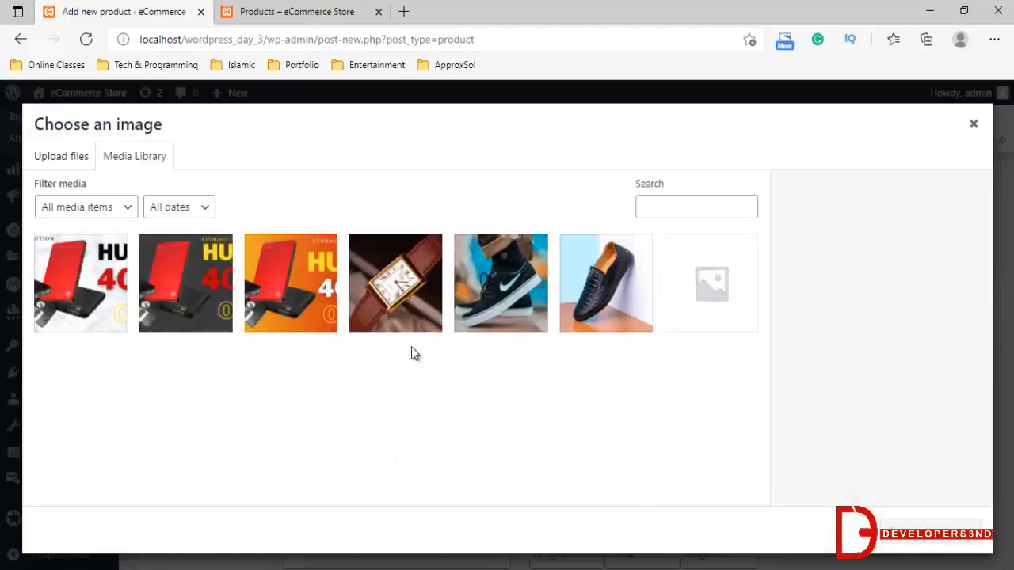
{"action": "left_click", "coordinate": [973, 123]}
{"action": "scroll", "coordinate": [426, 365], "scroll_direction": "down", "scroll_amount": 1}
{"action": "scroll", "coordinate": [426, 363], "scroll_direction": "up", "scroll_amount": 1}
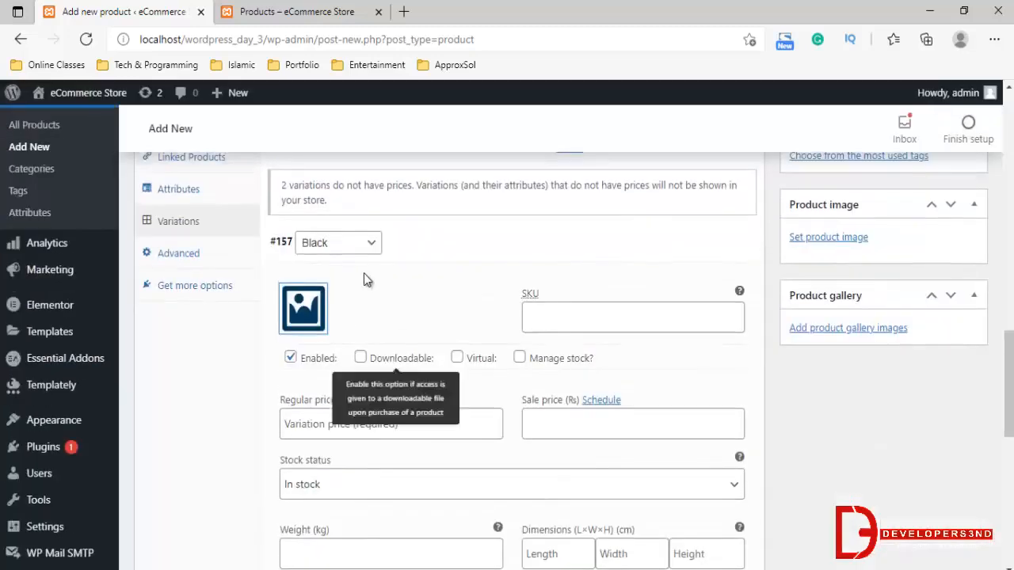
{"action": "left_click", "coordinate": [303, 313]}
{"action": "left_click", "coordinate": [619, 324]}
{"action": "left_click", "coordinate": [929, 530]}
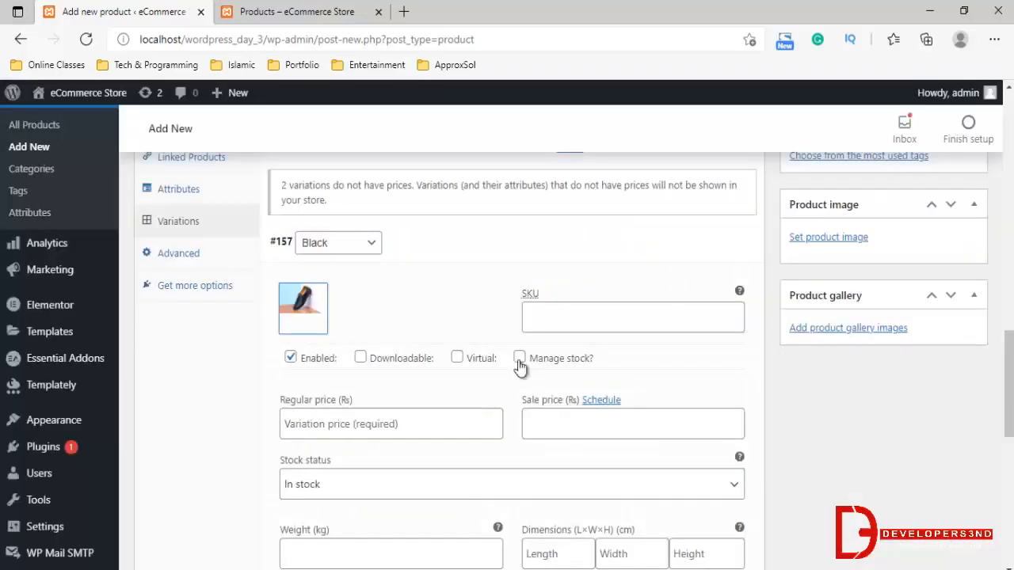
Set the Black variation's regular price to 350 and its sale price to 299
{"action": "scroll", "coordinate": [475, 341], "scroll_direction": "down", "scroll_amount": 1}
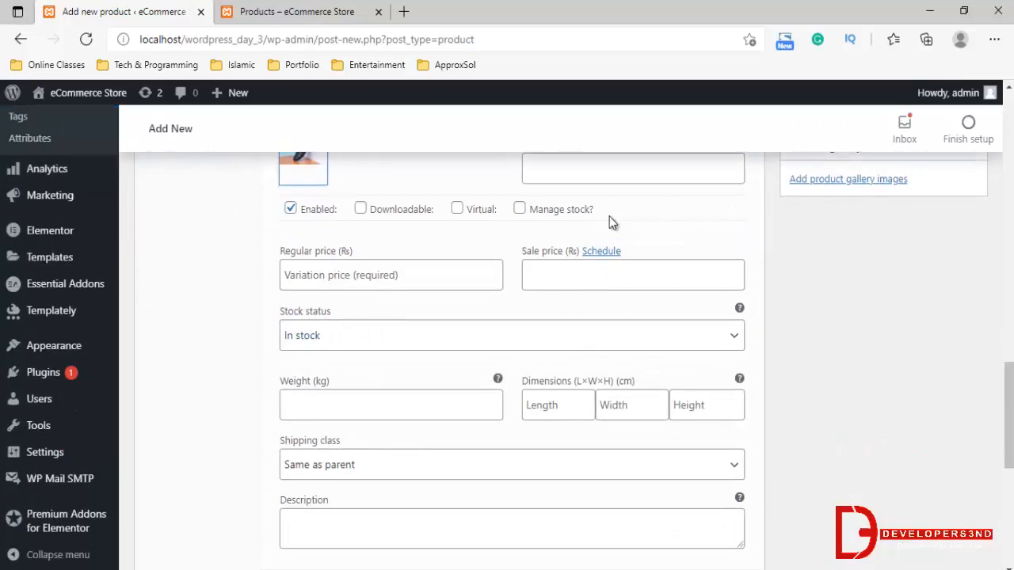
{"action": "left_click", "coordinate": [455, 274]}
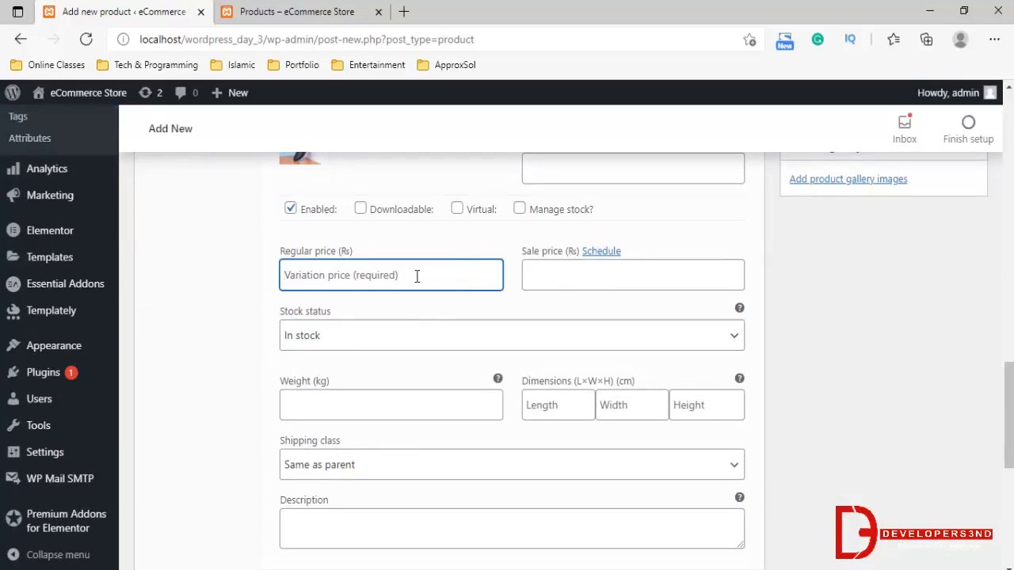
{"action": "type", "text": "2"}
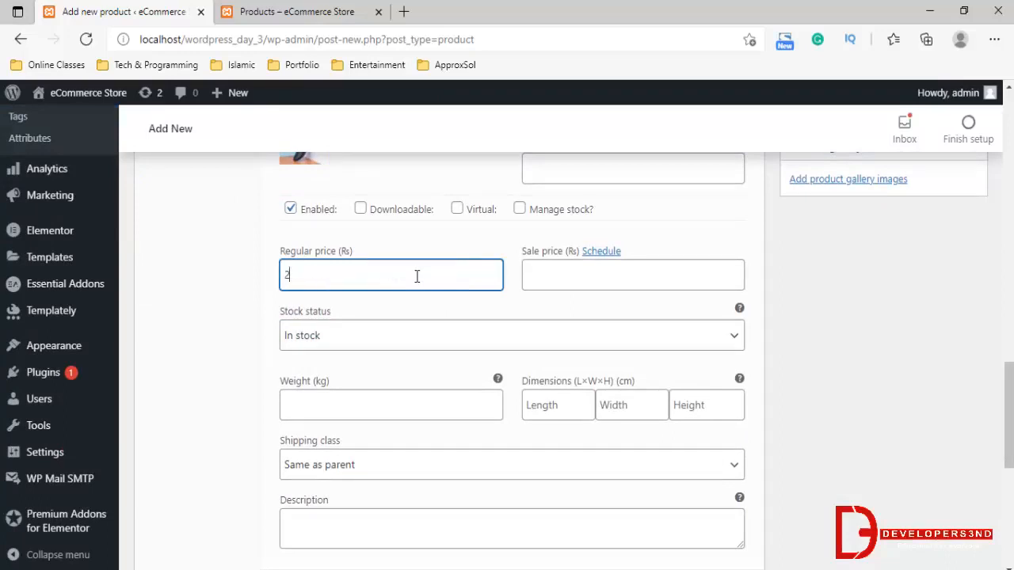
{"action": "key", "text": "ctrl+a"}
{"action": "type", "text": "350"}
{"action": "left_click", "coordinate": [550, 270]}
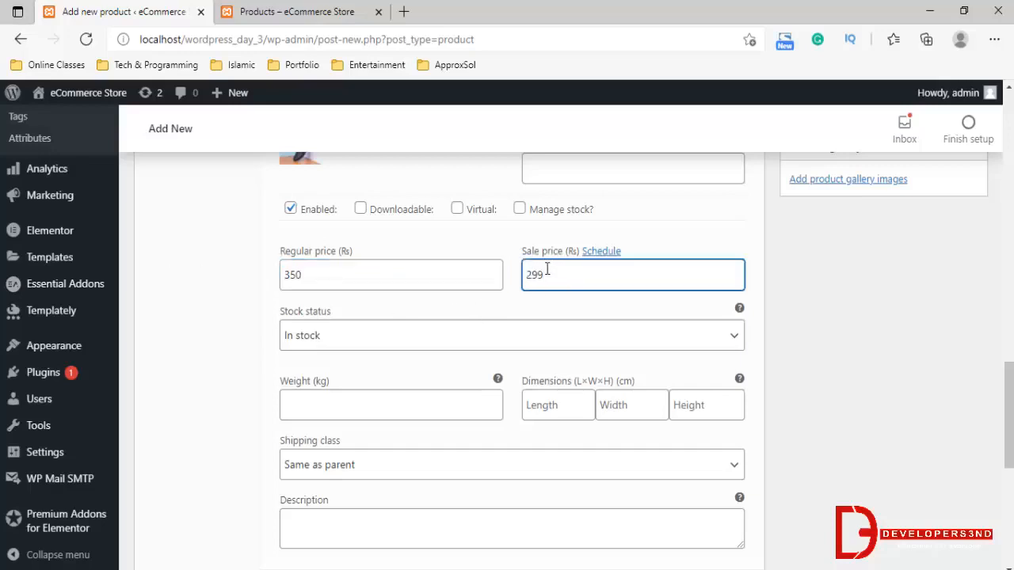
{"action": "left_click", "coordinate": [484, 305]}
Switch the second variation's color to Black and save the variation changes
{"action": "scroll", "coordinate": [485, 306], "scroll_direction": "down", "scroll_amount": 1}
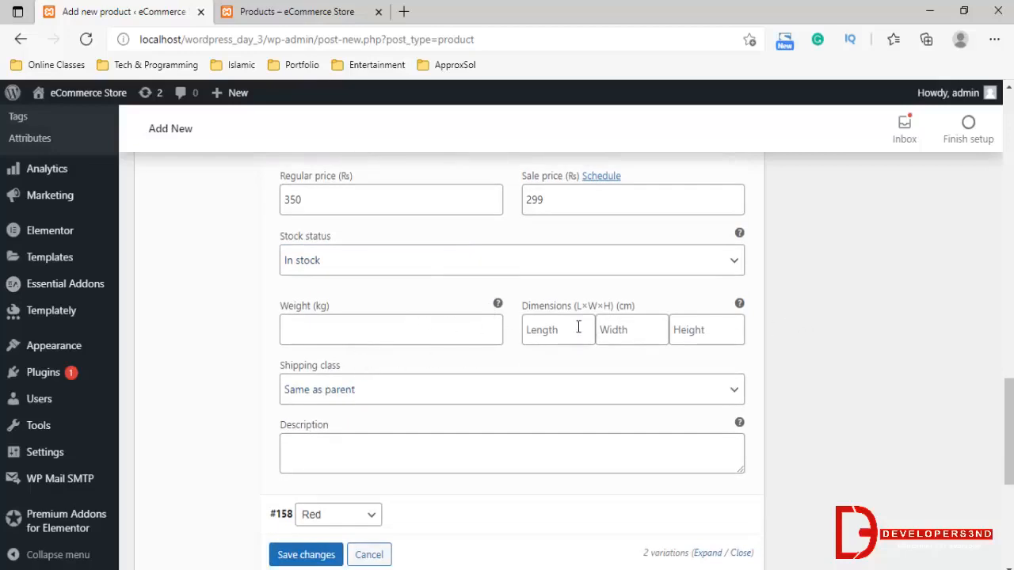
{"action": "scroll", "coordinate": [350, 440], "scroll_direction": "down", "scroll_amount": 3}
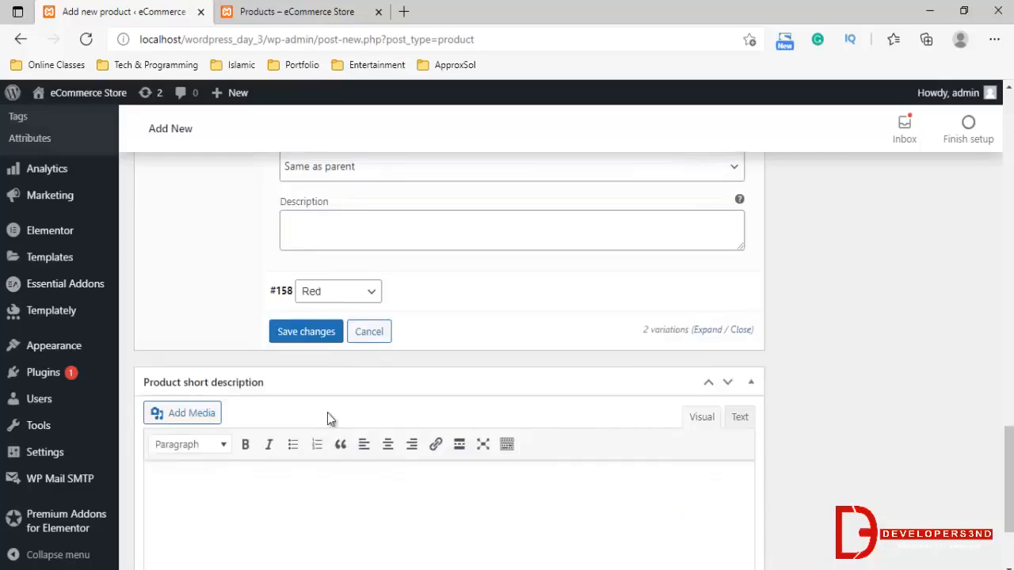
{"action": "left_click", "coordinate": [336, 293]}
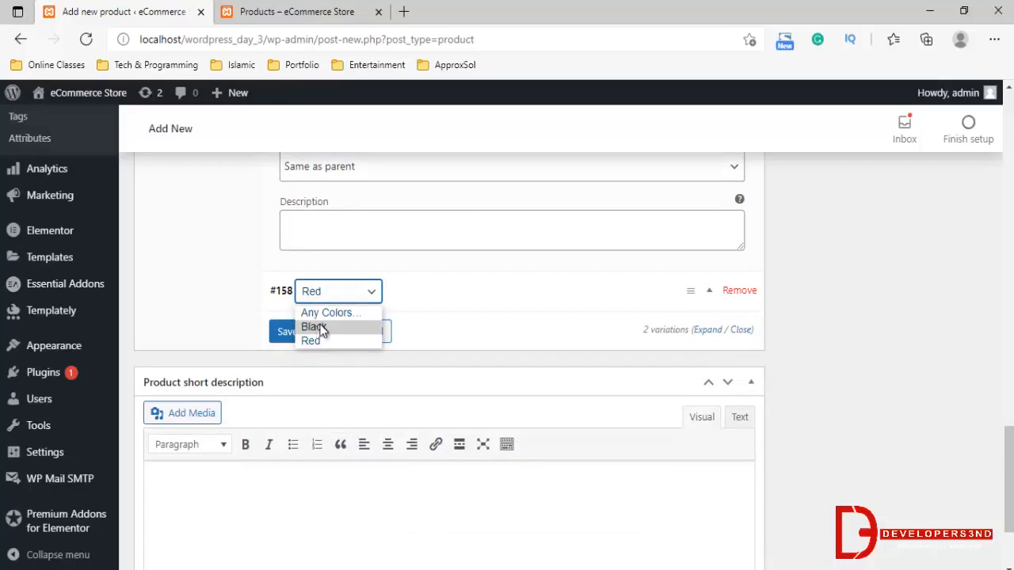
{"action": "left_click", "coordinate": [320, 331]}
{"action": "left_click", "coordinate": [312, 332]}
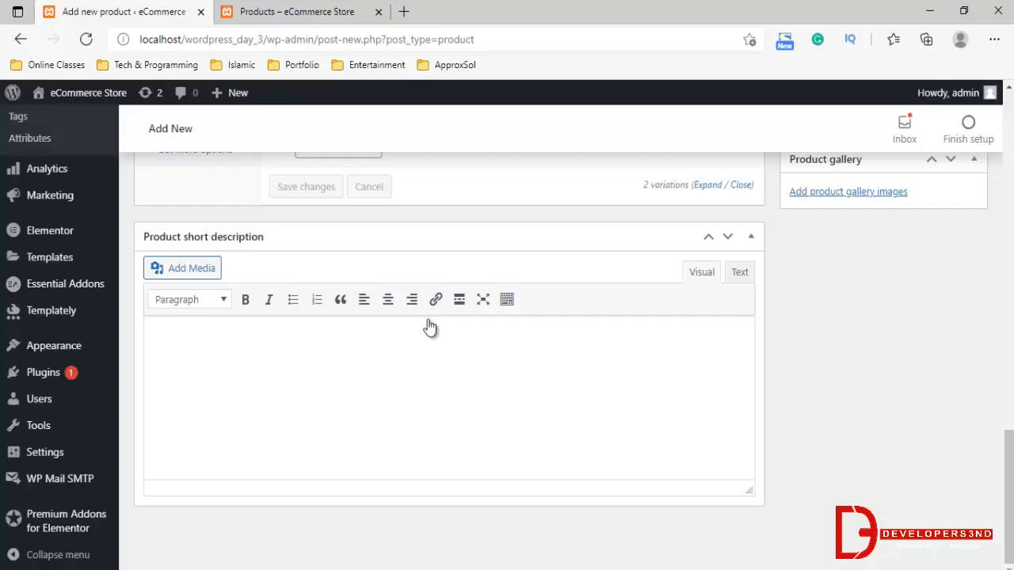
Set the color of the second variation, #158, to Red
{"action": "scroll", "coordinate": [428, 320], "scroll_direction": "up", "scroll_amount": 4}
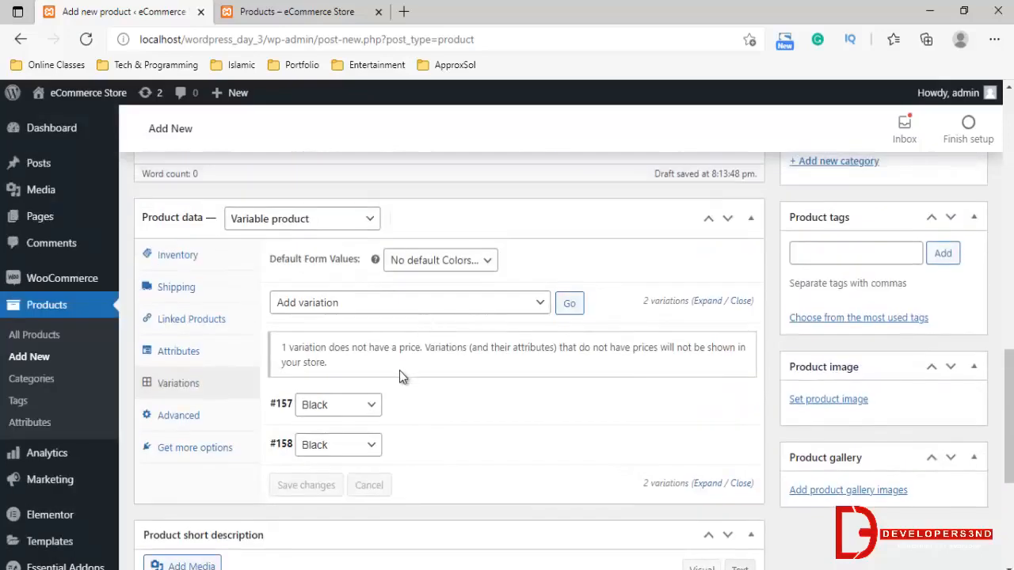
{"action": "scroll", "coordinate": [400, 402], "scroll_direction": "down", "scroll_amount": 1}
{"action": "left_click", "coordinate": [357, 371]}
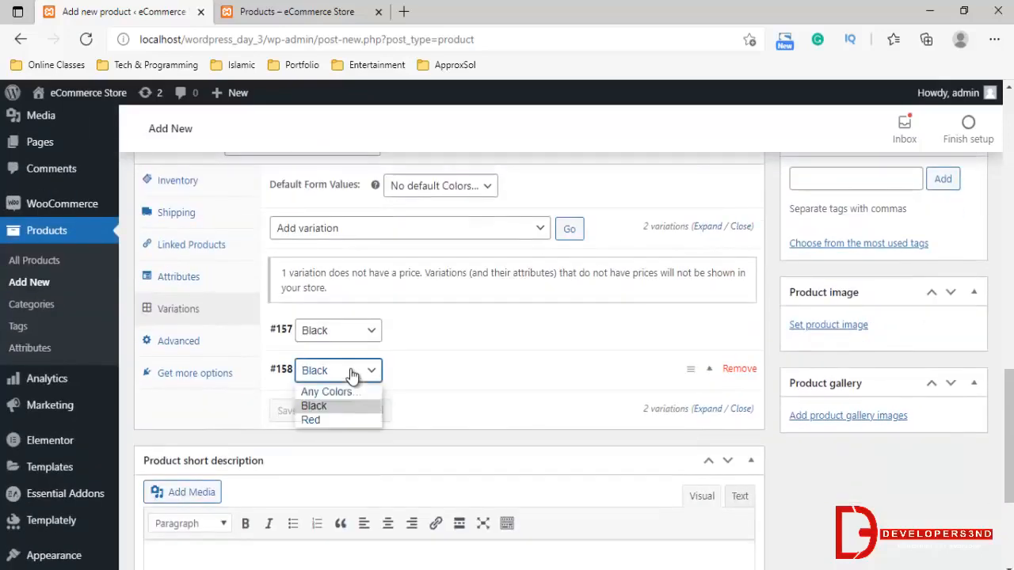
{"action": "left_click", "coordinate": [327, 418]}
Assign the wristwatch image grid3.jpg from the media library to the Red variation
{"action": "left_click", "coordinate": [428, 385]}
{"action": "scroll", "coordinate": [423, 384], "scroll_direction": "down", "scroll_amount": 3}
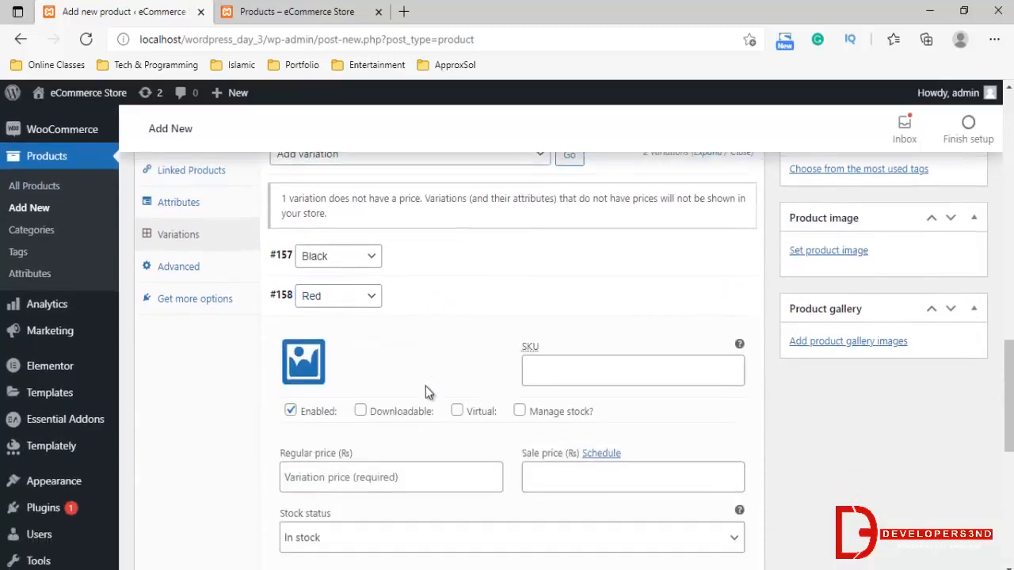
{"action": "left_click", "coordinate": [304, 259]}
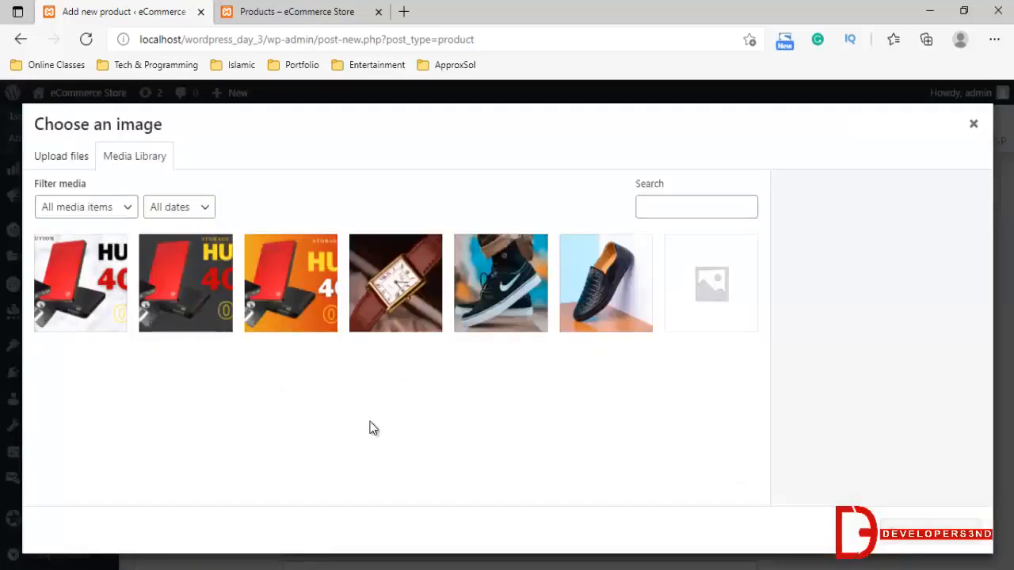
{"action": "left_click", "coordinate": [419, 270]}
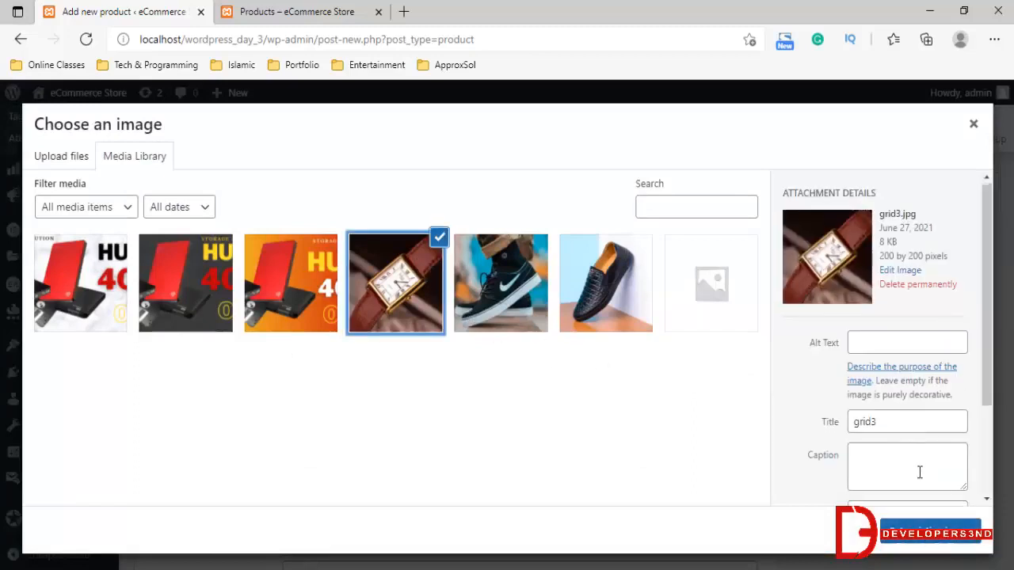
{"action": "scroll", "coordinate": [919, 473], "scroll_direction": "down", "scroll_amount": 3}
{"action": "left_click", "coordinate": [931, 531]}
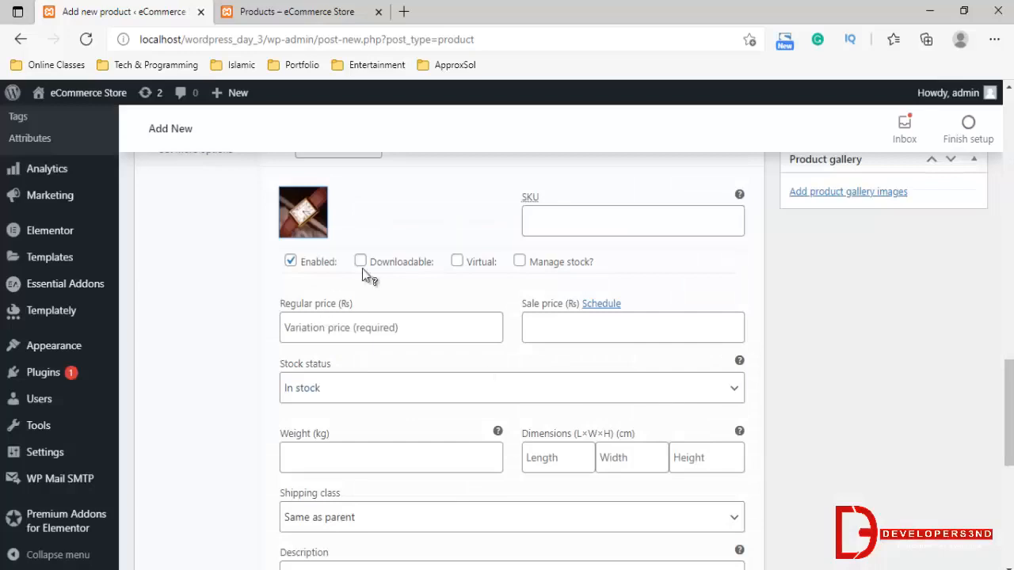
Try to set both the regular price and the sale price of the Red variation to 299
{"action": "scroll", "coordinate": [364, 285], "scroll_direction": "down", "scroll_amount": 2}
{"action": "scroll", "coordinate": [475, 273], "scroll_direction": "up", "scroll_amount": 1}
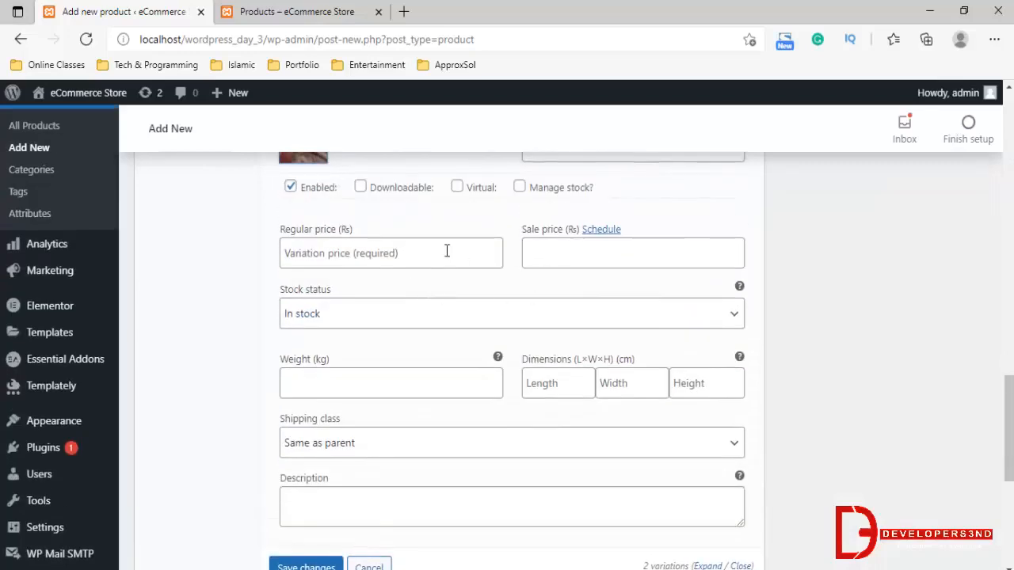
{"action": "left_click", "coordinate": [339, 260]}
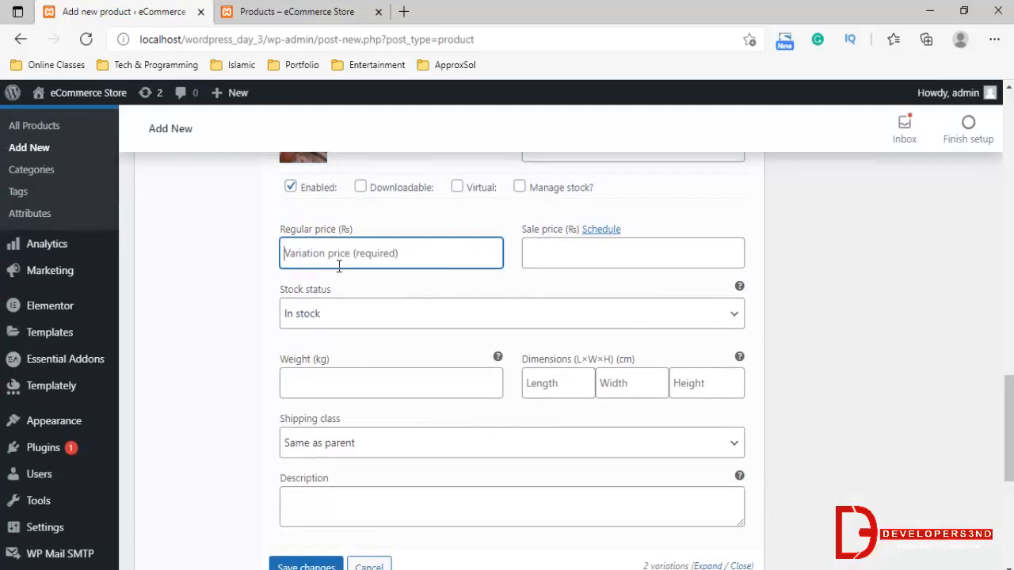
{"action": "type", "text": "299"}
{"action": "key", "text": "Tab"}
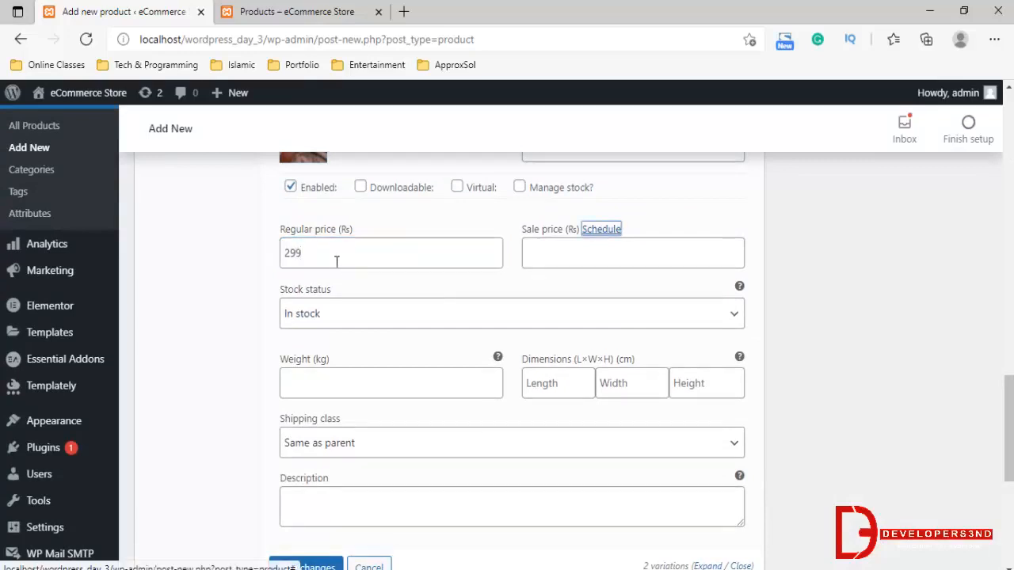
{"action": "key", "text": "shift+Tab"}
{"action": "left_click", "coordinate": [596, 255]}
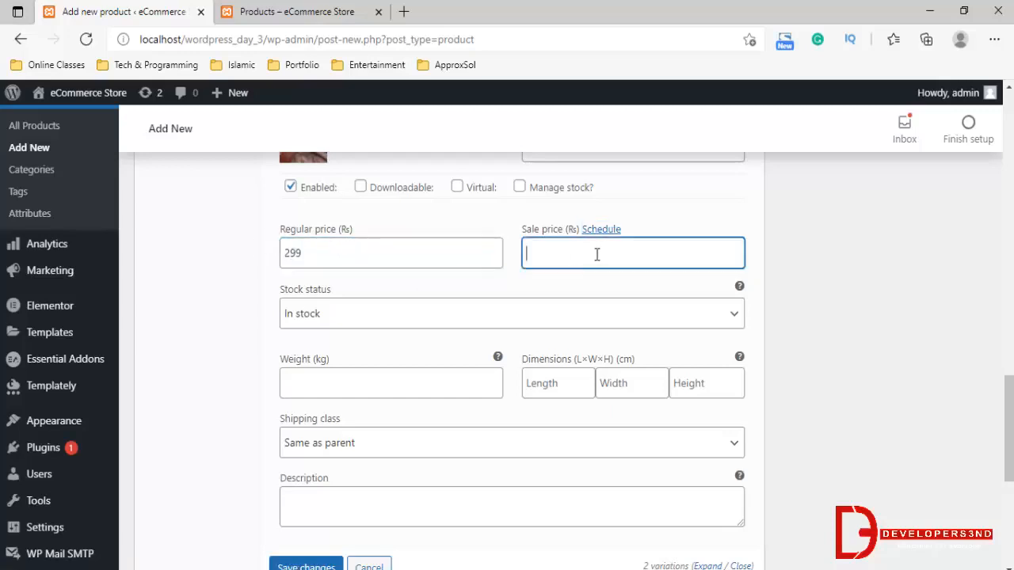
{"action": "type", "text": "299"}
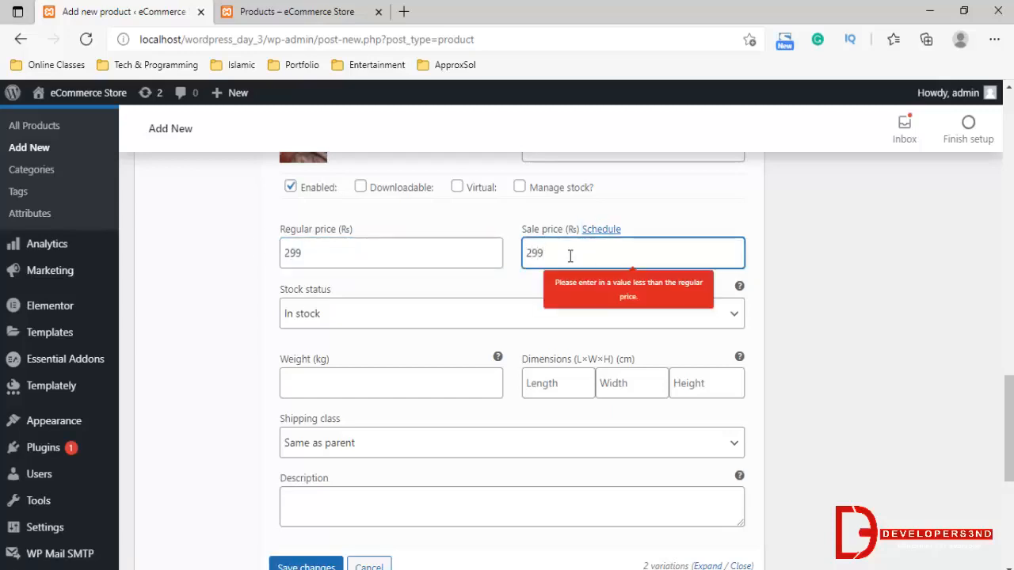
{"action": "key", "text": "BackSpace"}
{"action": "key", "text": "BackSpace"}
{"action": "key", "text": "BackSpace"}
Set the Red variation's regular price to 399 and its sale price to 299, and save the variation changes
{"action": "key", "text": "shift+Tab"}
{"action": "mouse_move", "coordinate": [113, 249]}
{"action": "type", "text": "3"}
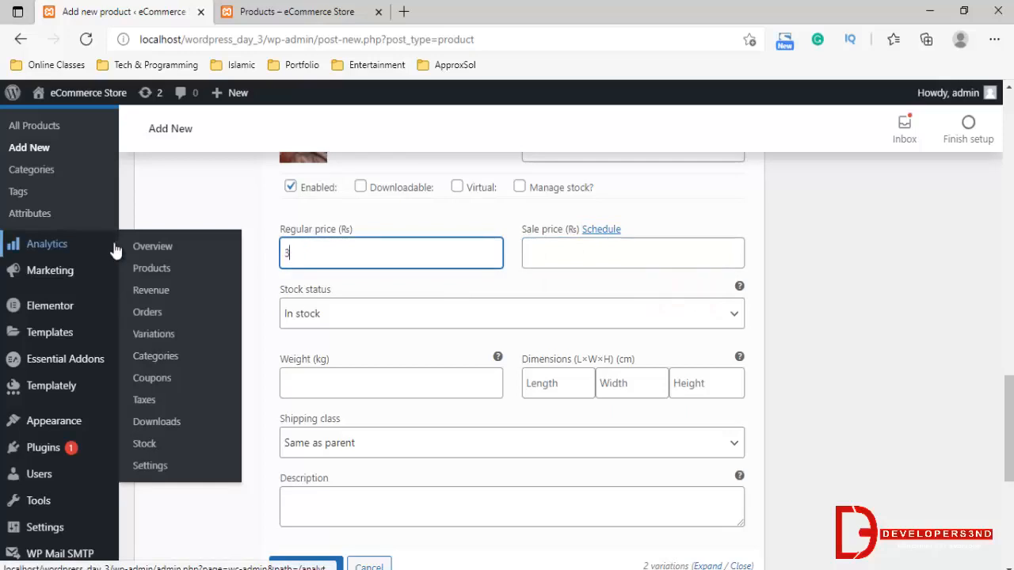
{"action": "type", "text": "99"}
{"action": "left_click", "coordinate": [540, 252]}
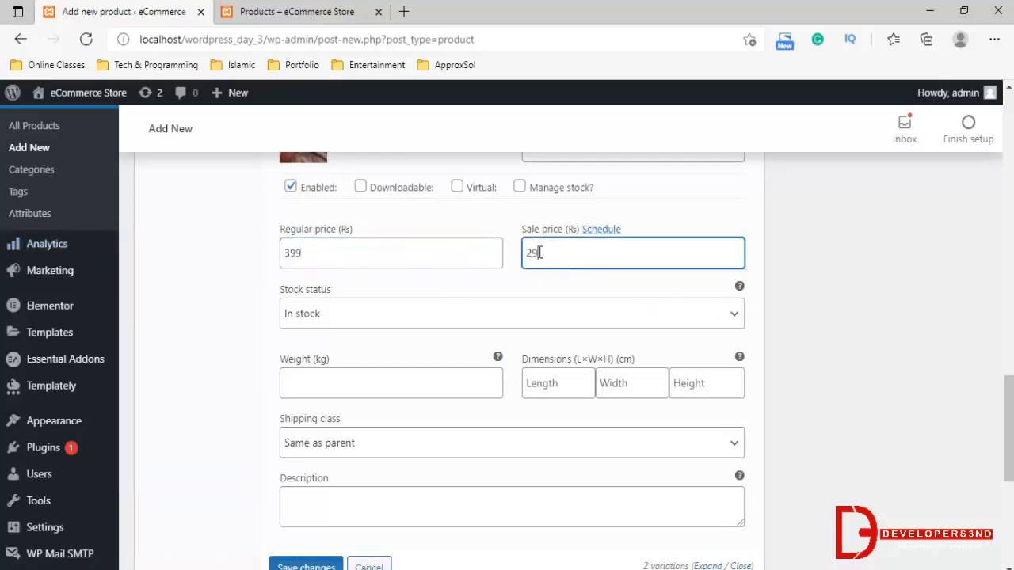
{"action": "scroll", "coordinate": [502, 355], "scroll_direction": "down", "scroll_amount": 2}
{"action": "left_click", "coordinate": [324, 418]}
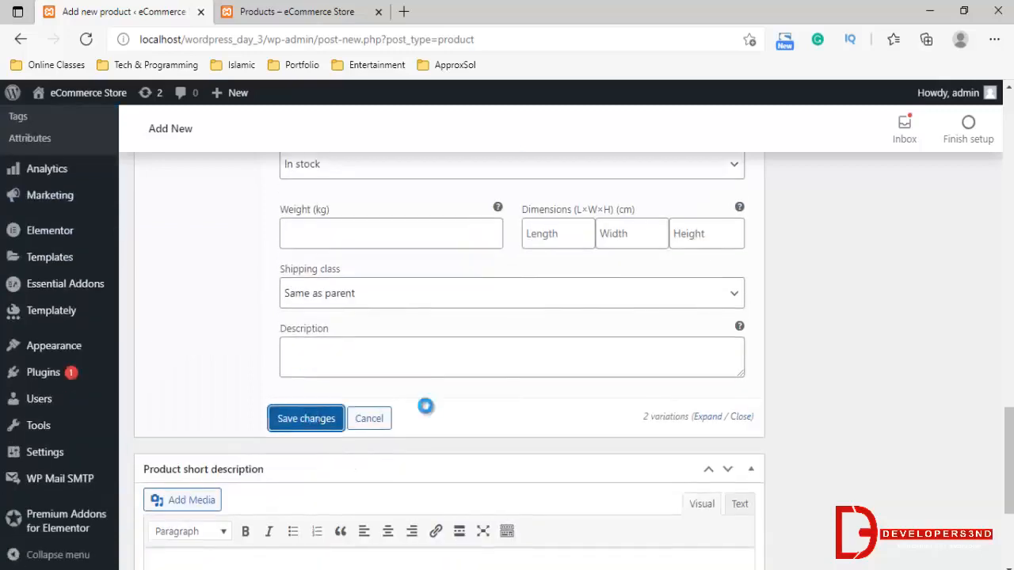
Set the black sneaker picture grid2.jpg from the media library as the product image
{"action": "scroll", "coordinate": [430, 383], "scroll_direction": "up", "scroll_amount": 3}
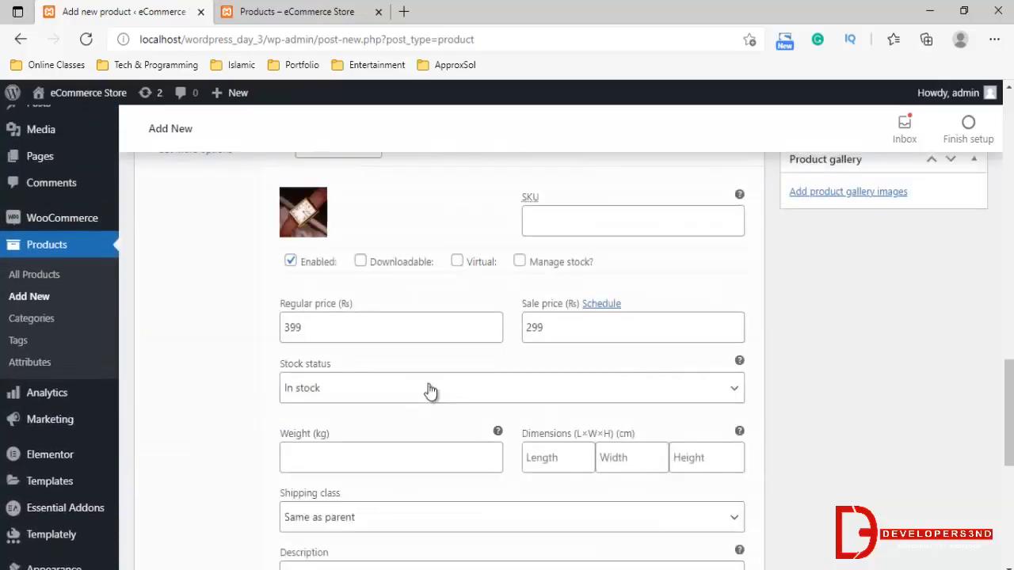
{"action": "scroll", "coordinate": [312, 306], "scroll_direction": "up", "scroll_amount": 5}
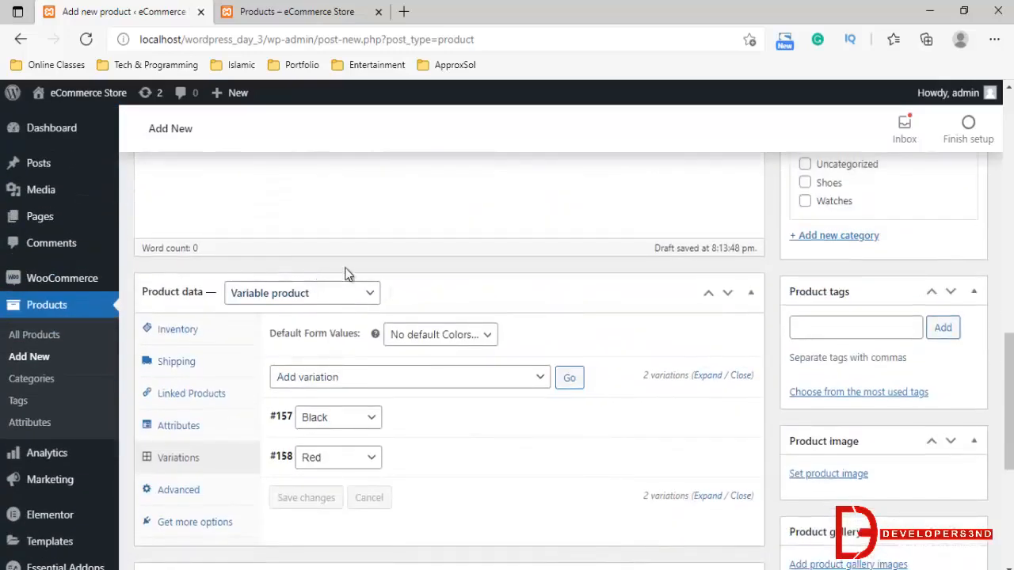
{"action": "scroll", "coordinate": [409, 363], "scroll_direction": "up", "scroll_amount": 3}
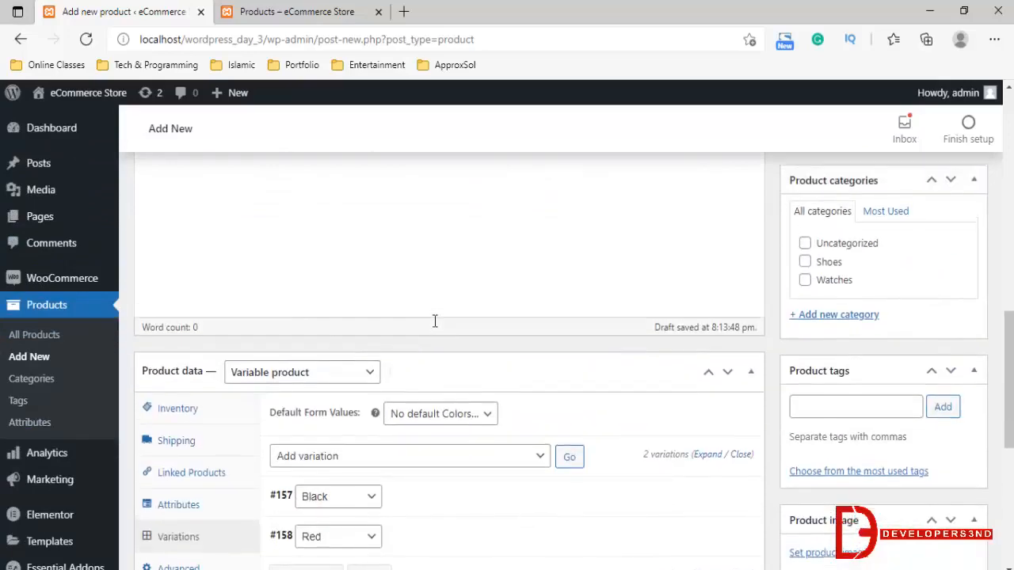
{"action": "scroll", "coordinate": [440, 321], "scroll_direction": "up", "scroll_amount": 2}
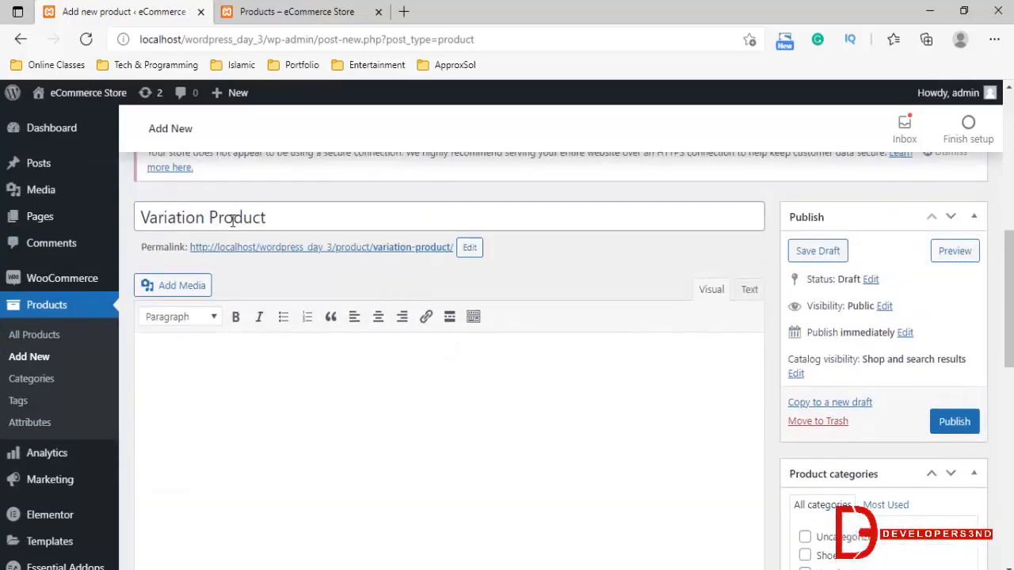
{"action": "scroll", "coordinate": [329, 350], "scroll_direction": "down", "scroll_amount": 5}
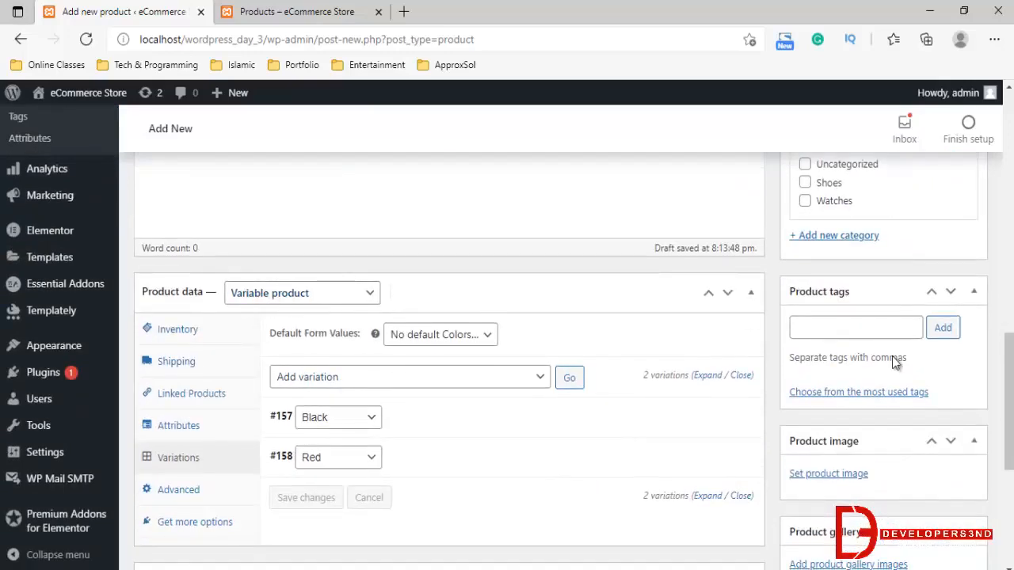
{"action": "scroll", "coordinate": [891, 355], "scroll_direction": "down", "scroll_amount": 2}
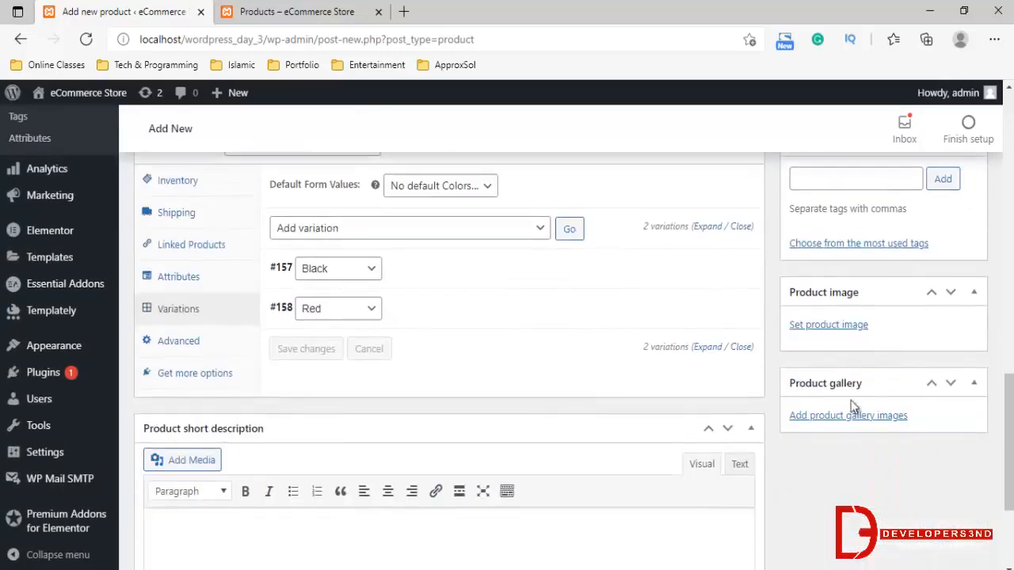
{"action": "left_click", "coordinate": [837, 322]}
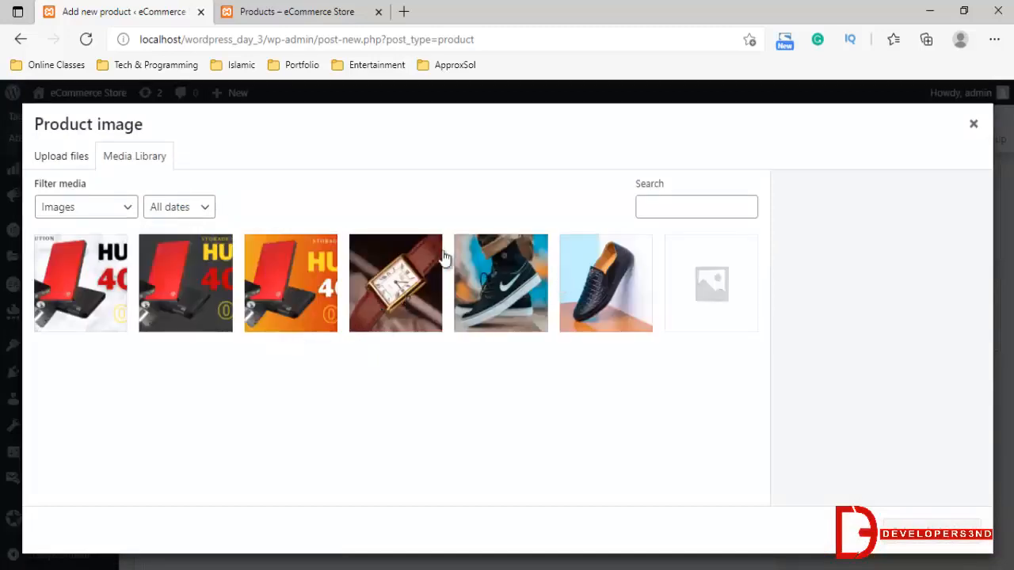
{"action": "left_click", "coordinate": [476, 261]}
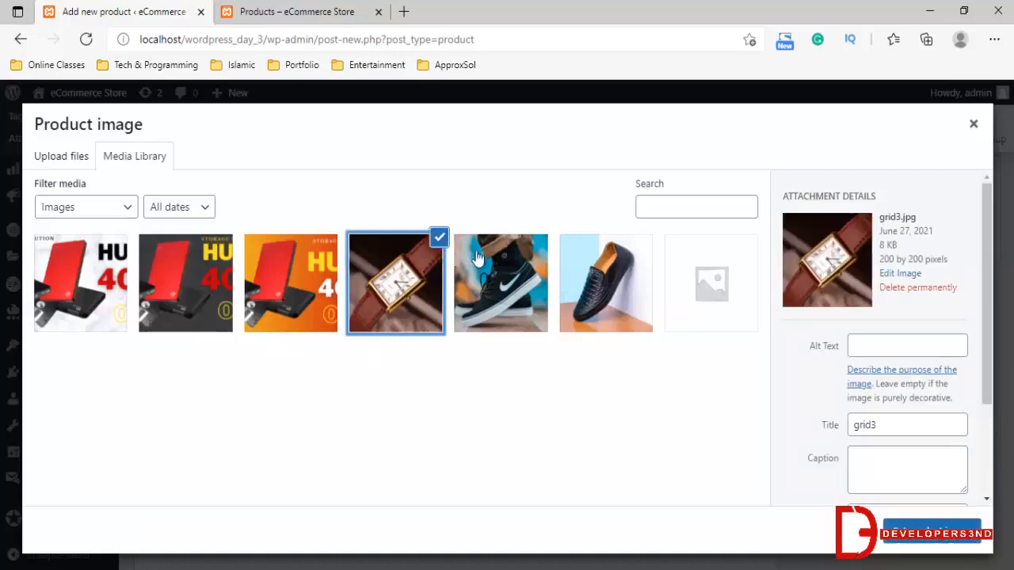
{"action": "left_click", "coordinate": [927, 552]}
Assign the product to the Shoes category and publish it
{"action": "scroll", "coordinate": [840, 326], "scroll_direction": "up", "scroll_amount": 3}
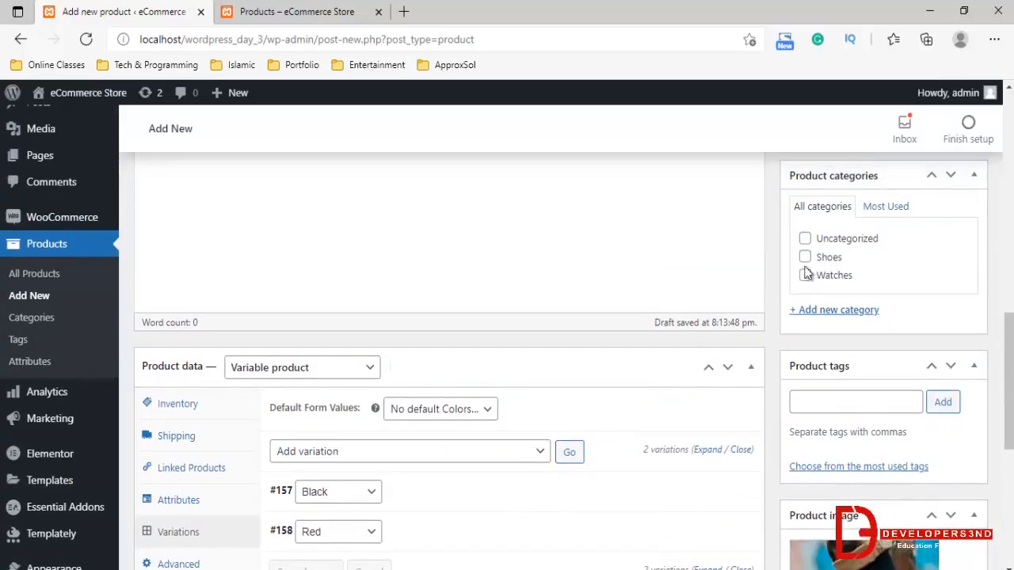
{"action": "scroll", "coordinate": [970, 342], "scroll_direction": "down", "scroll_amount": 5}
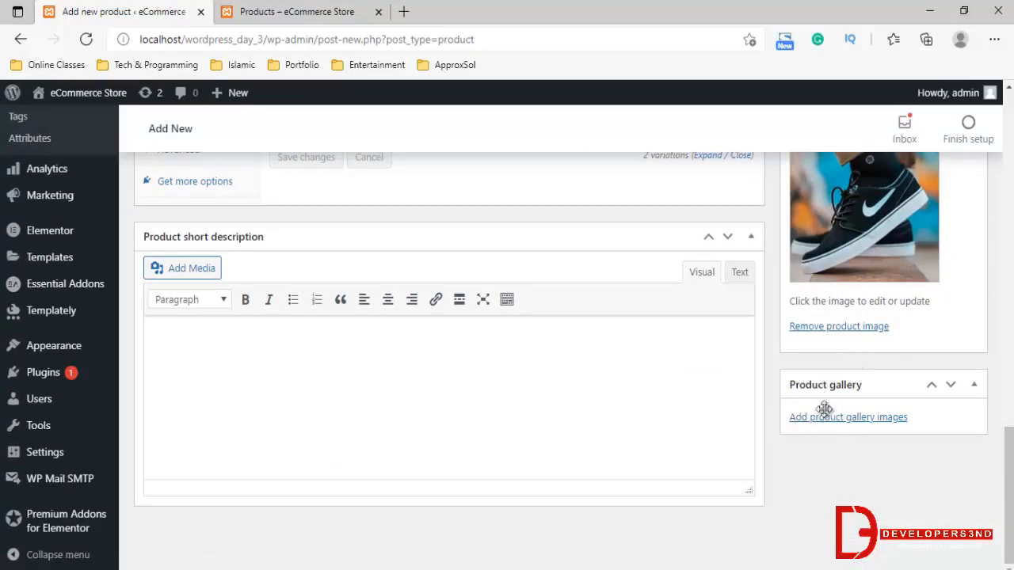
{"action": "scroll", "coordinate": [824, 409], "scroll_direction": "up", "scroll_amount": 4}
{"action": "scroll", "coordinate": [855, 285], "scroll_direction": "up", "scroll_amount": 3}
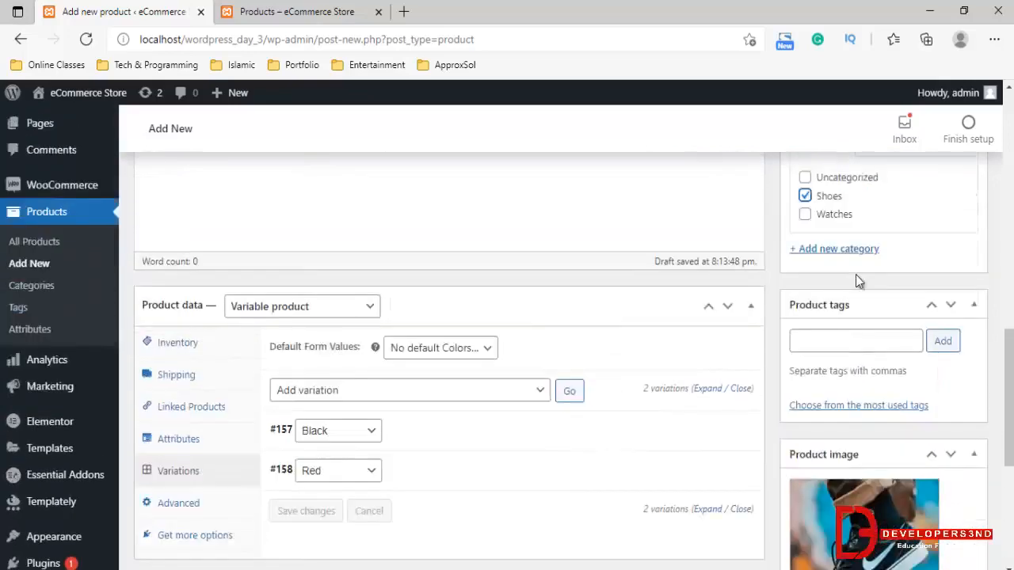
{"action": "left_click", "coordinate": [953, 305]}
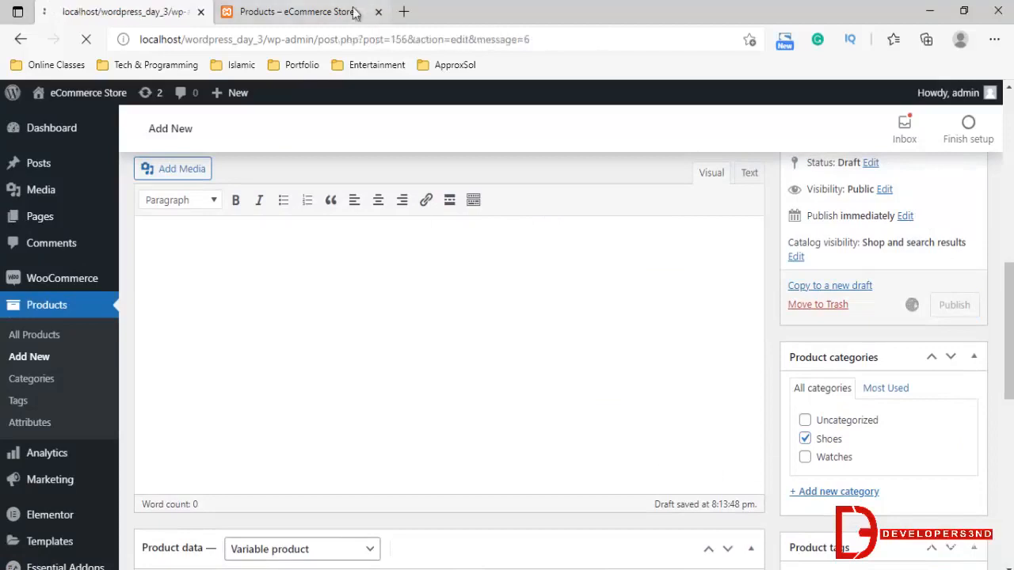
Reload the storefront's shop page and open the Variation Product page from the product grid
{"action": "left_click", "coordinate": [261, 11]}
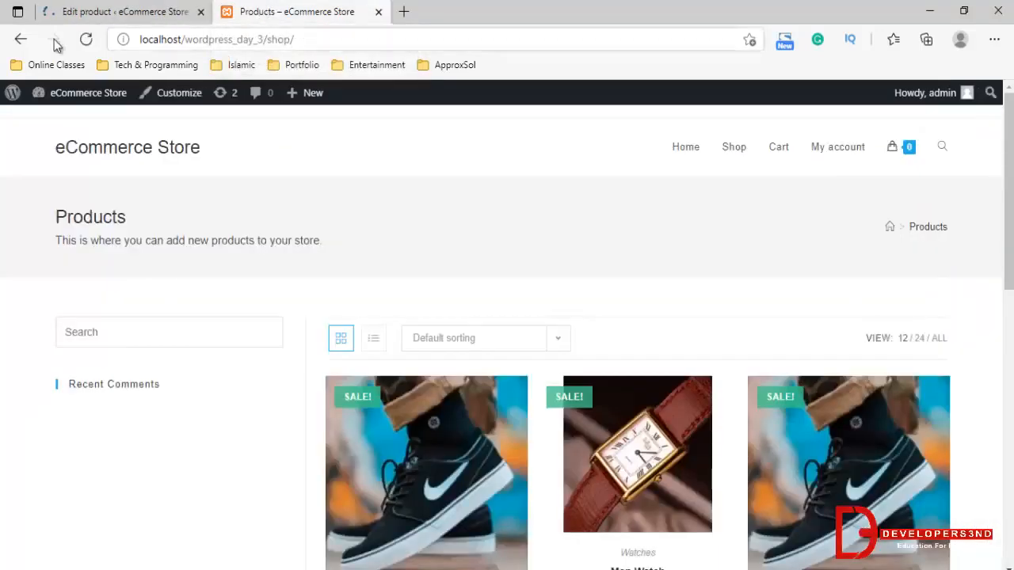
{"action": "left_click", "coordinate": [85, 40]}
{"action": "left_click", "coordinate": [119, 6]}
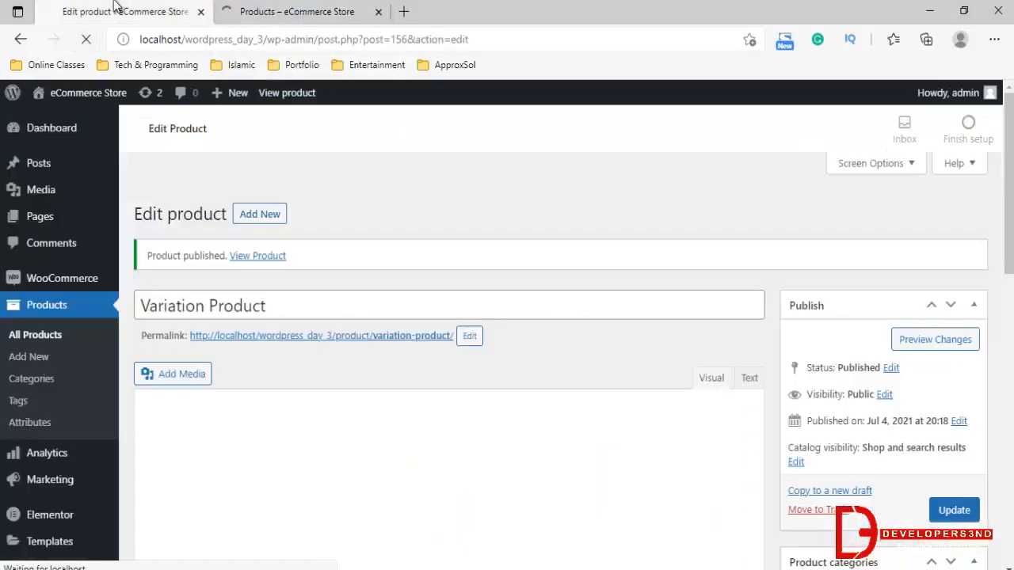
{"action": "left_click", "coordinate": [279, 8]}
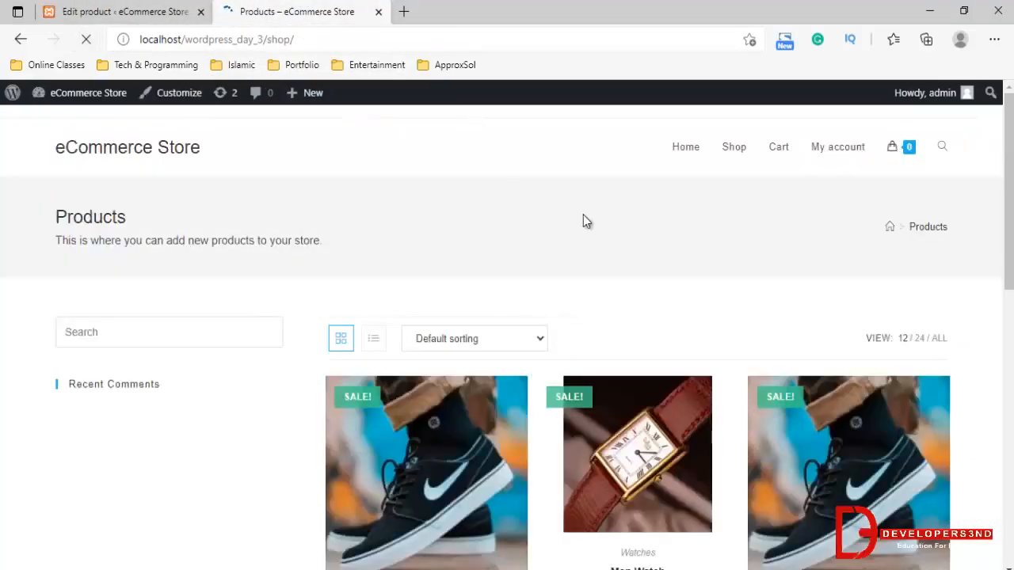
{"action": "scroll", "coordinate": [581, 224], "scroll_direction": "down", "scroll_amount": 8}
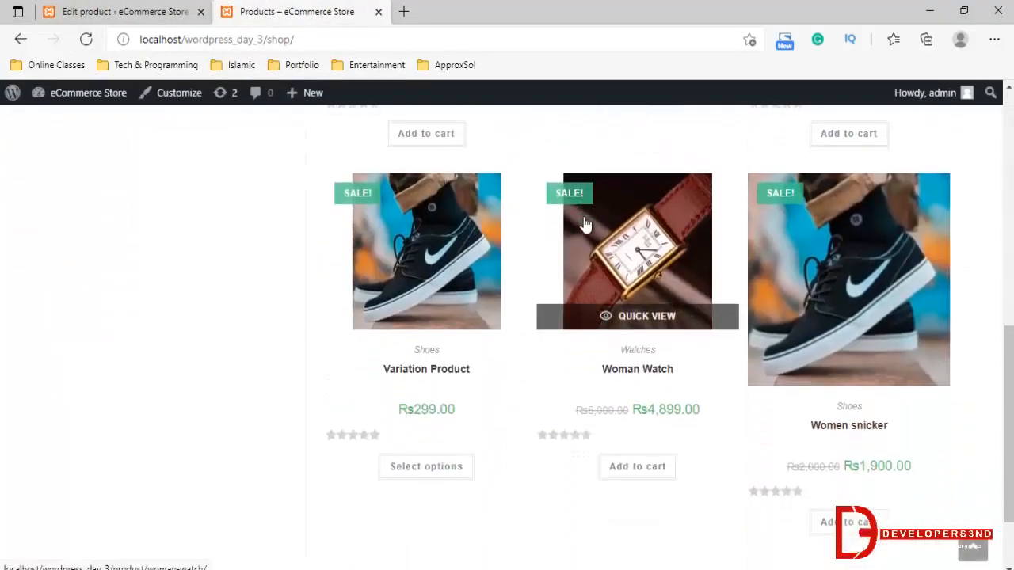
{"action": "scroll", "coordinate": [585, 225], "scroll_direction": "down", "scroll_amount": 1}
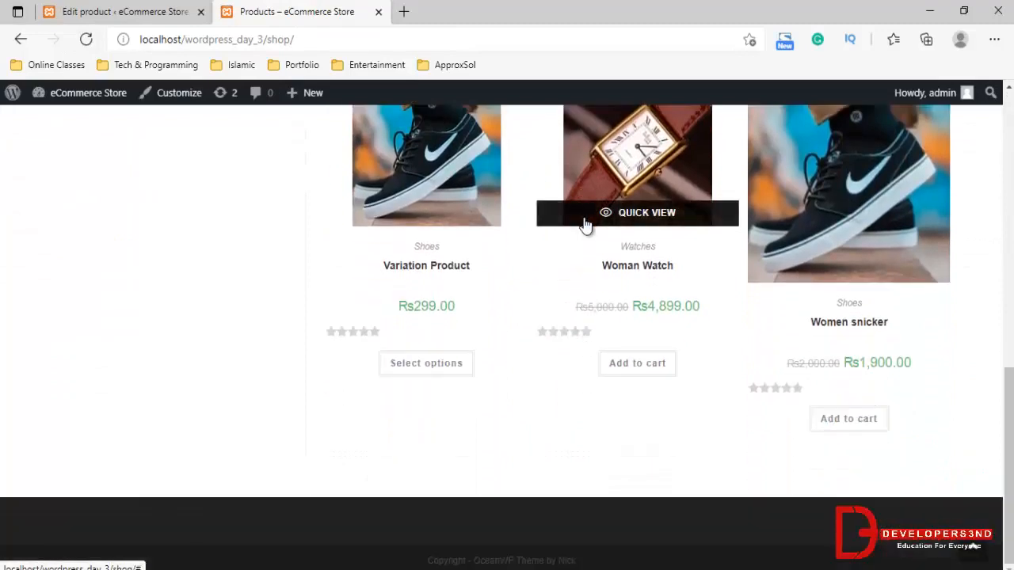
{"action": "left_click", "coordinate": [422, 265]}
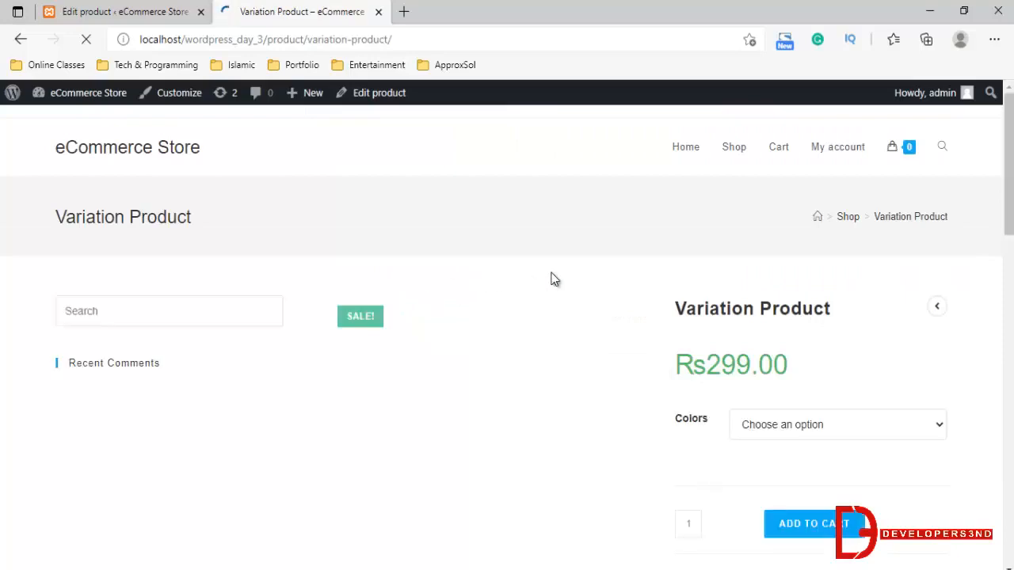
Preview the Black and Red color options on the product page, and clear the selection
{"action": "scroll", "coordinate": [811, 325], "scroll_direction": "down", "scroll_amount": 1}
{"action": "scroll", "coordinate": [811, 320], "scroll_direction": "down", "scroll_amount": 1}
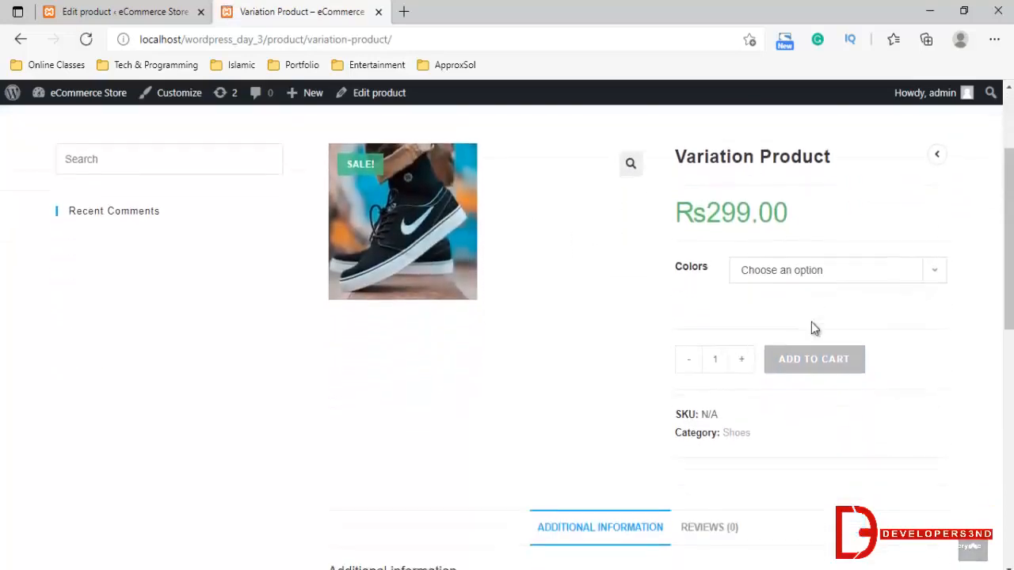
{"action": "left_click", "coordinate": [779, 267]}
{"action": "left_click", "coordinate": [753, 309]}
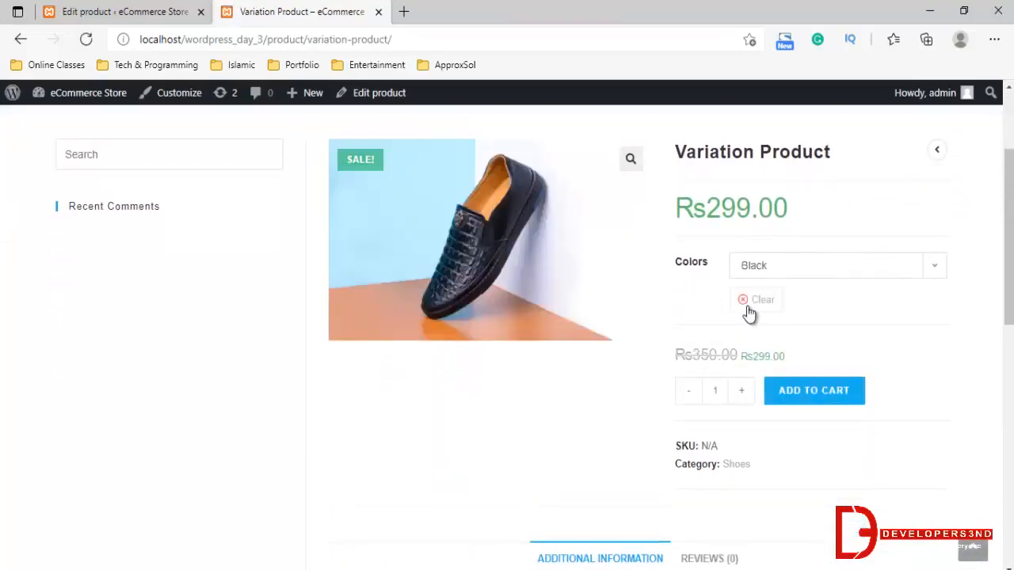
{"action": "left_click", "coordinate": [783, 270]}
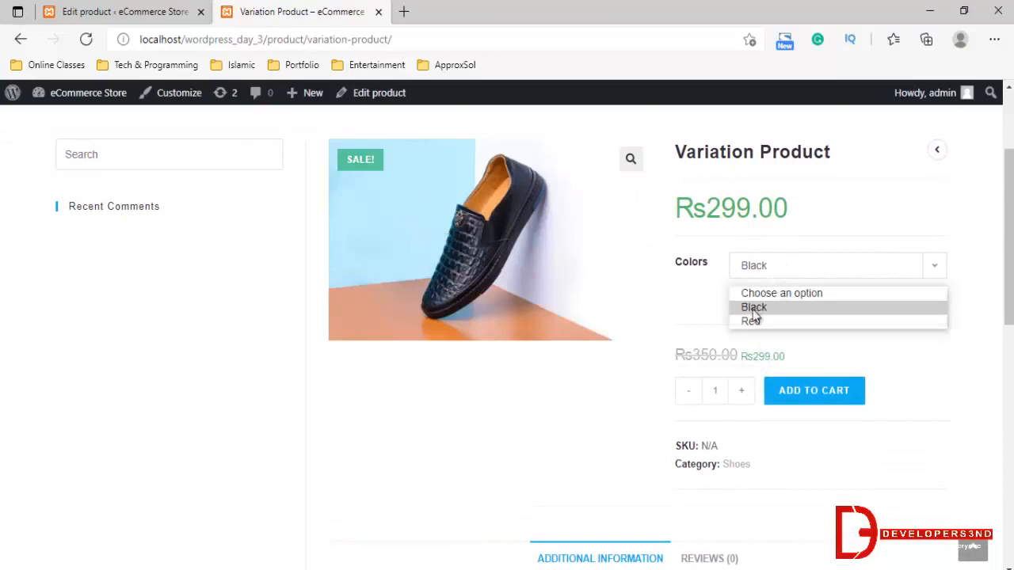
{"action": "left_click", "coordinate": [775, 323]}
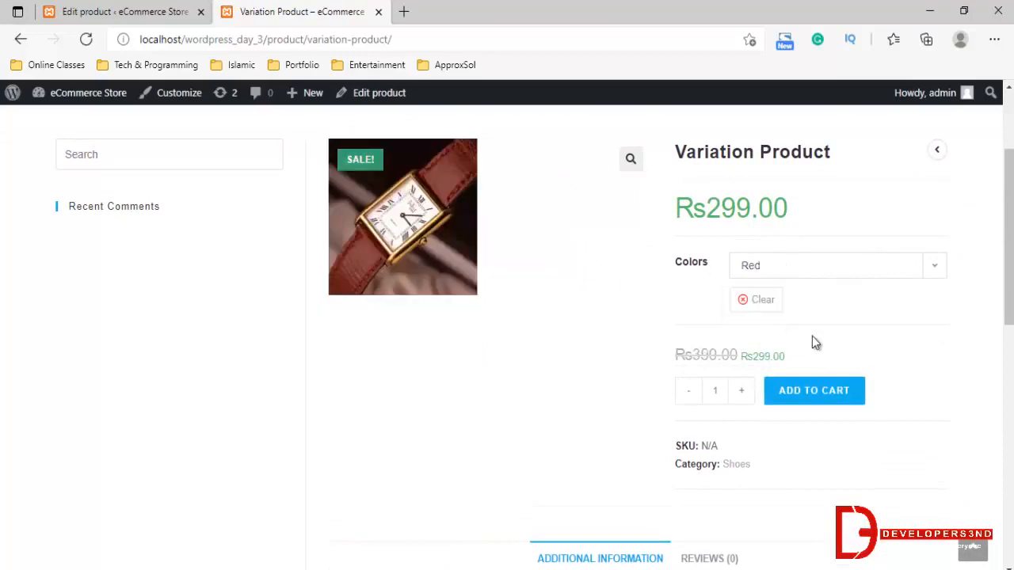
{"action": "left_click", "coordinate": [765, 303]}
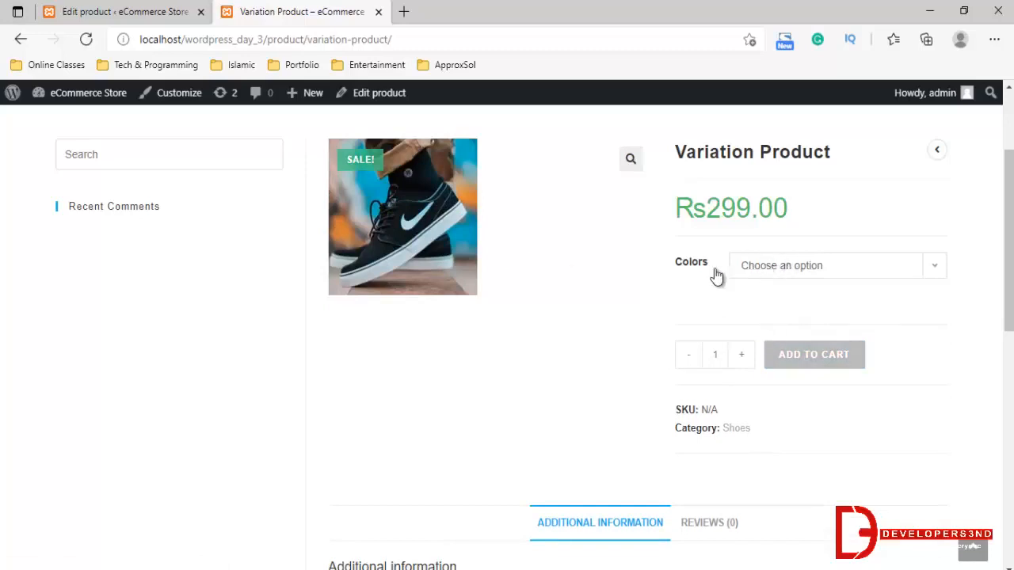
Return to the WordPress admin and open the list of all products
{"action": "left_click", "coordinate": [137, 13]}
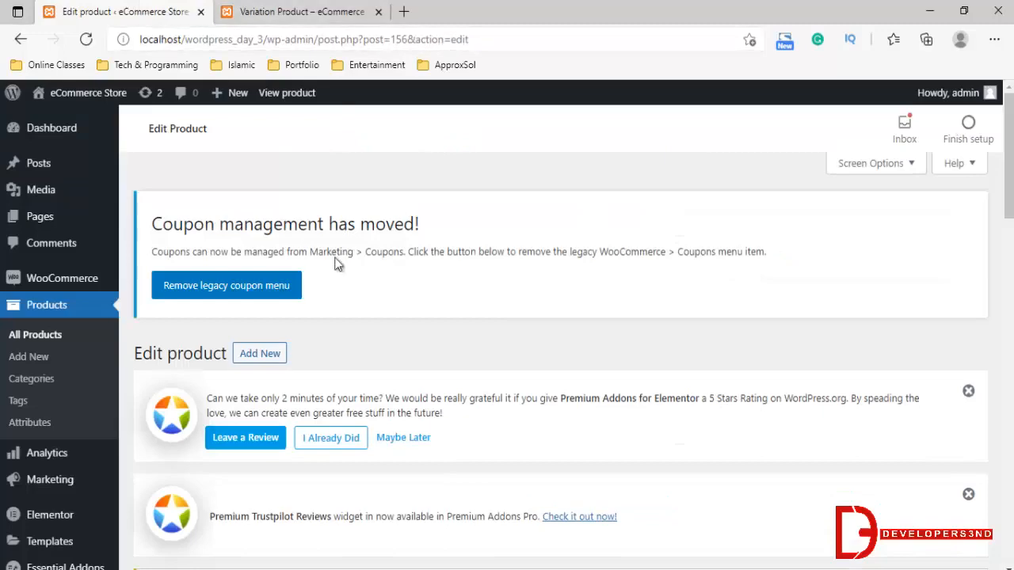
{"action": "scroll", "coordinate": [335, 261], "scroll_direction": "down", "scroll_amount": 10}
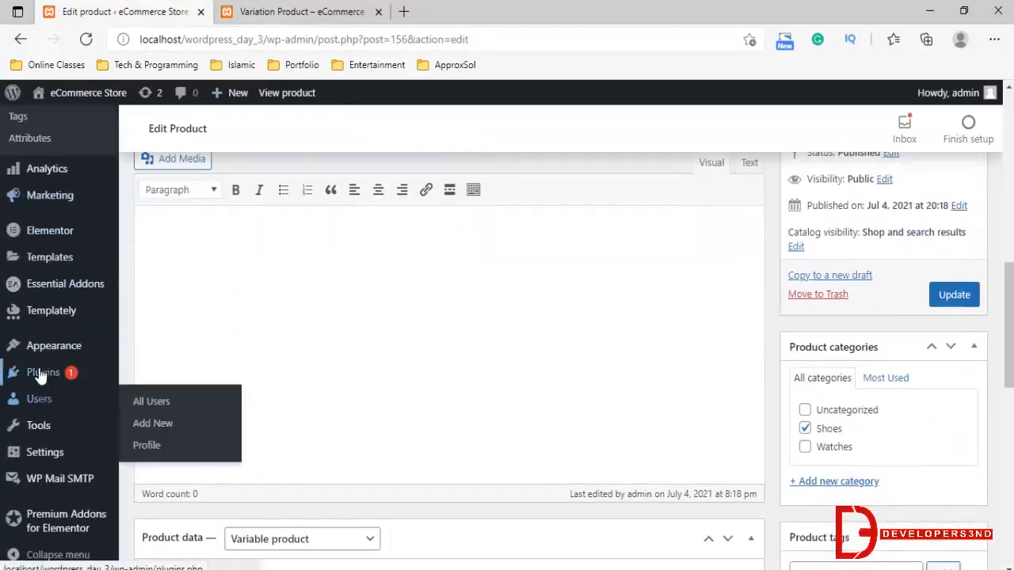
{"action": "scroll", "coordinate": [46, 230], "scroll_direction": "up", "scroll_amount": 5}
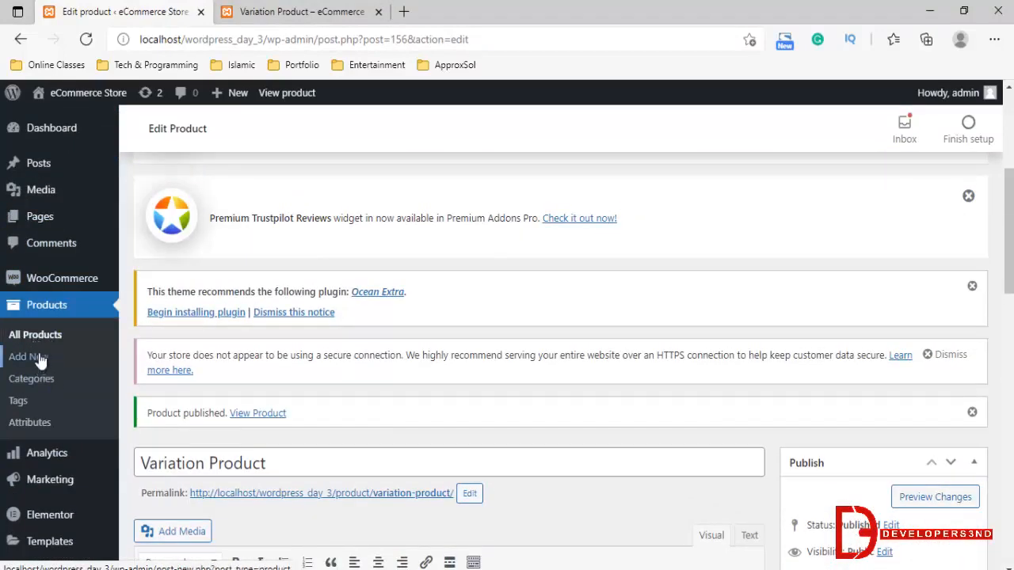
{"action": "left_click", "coordinate": [84, 335]}
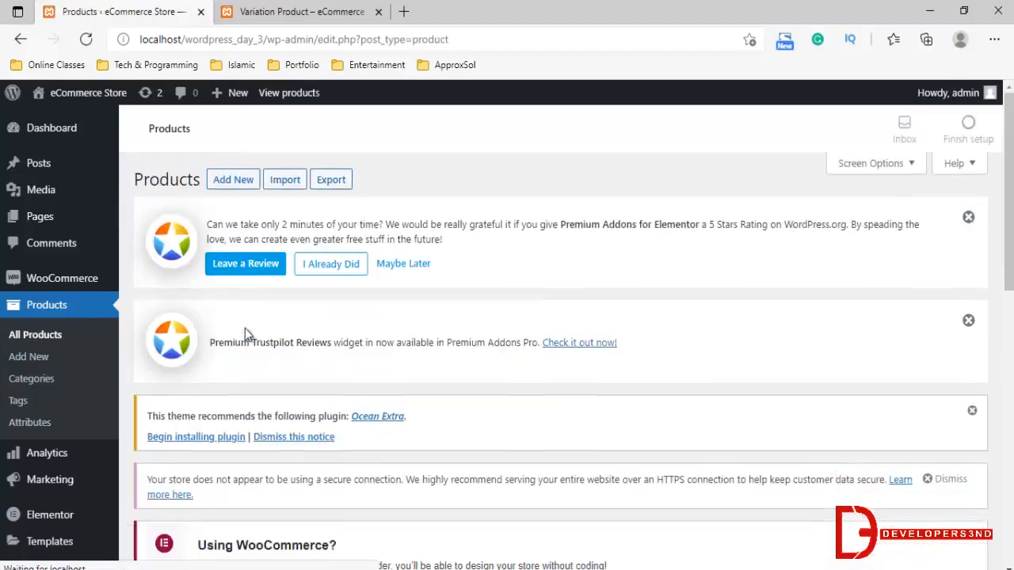
Open the Variation Product for editing and go to its product data section
{"action": "scroll", "coordinate": [245, 328], "scroll_direction": "down", "scroll_amount": 5}
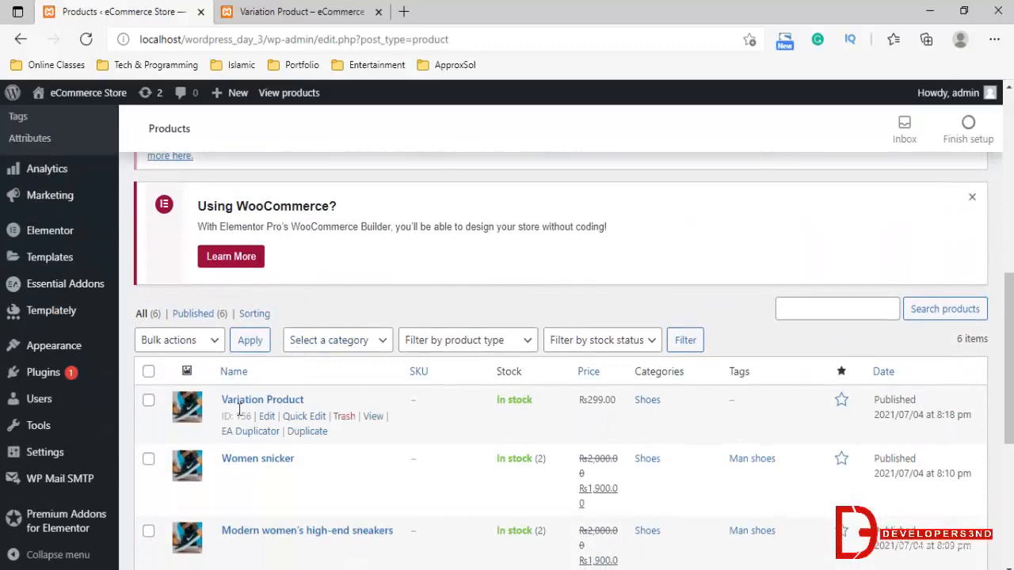
{"action": "left_click", "coordinate": [267, 416]}
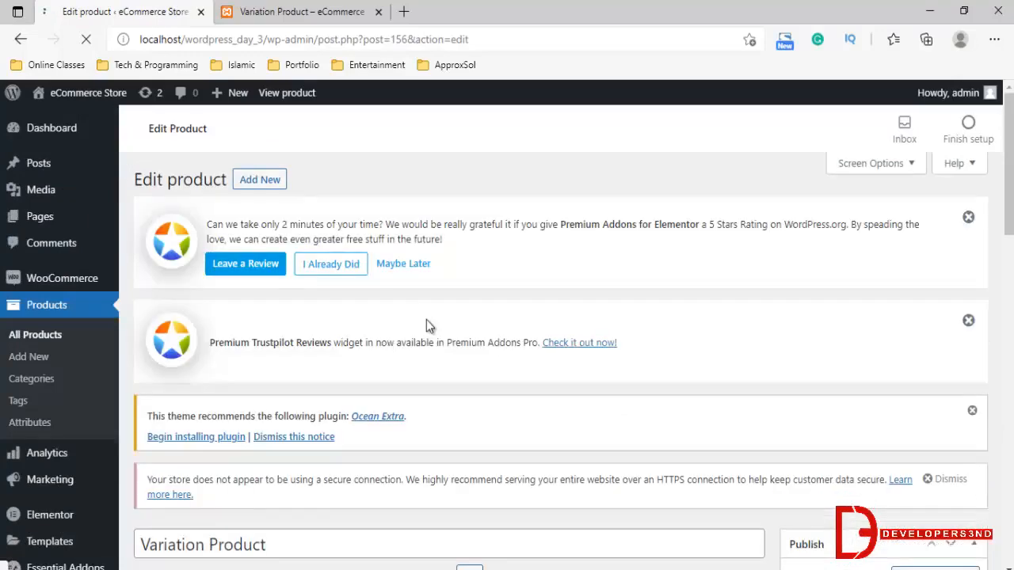
{"action": "scroll", "coordinate": [425, 317], "scroll_direction": "down", "scroll_amount": 5}
{"action": "scroll", "coordinate": [456, 305], "scroll_direction": "up", "scroll_amount": 3}
{"action": "scroll", "coordinate": [448, 333], "scroll_direction": "down", "scroll_amount": 6}
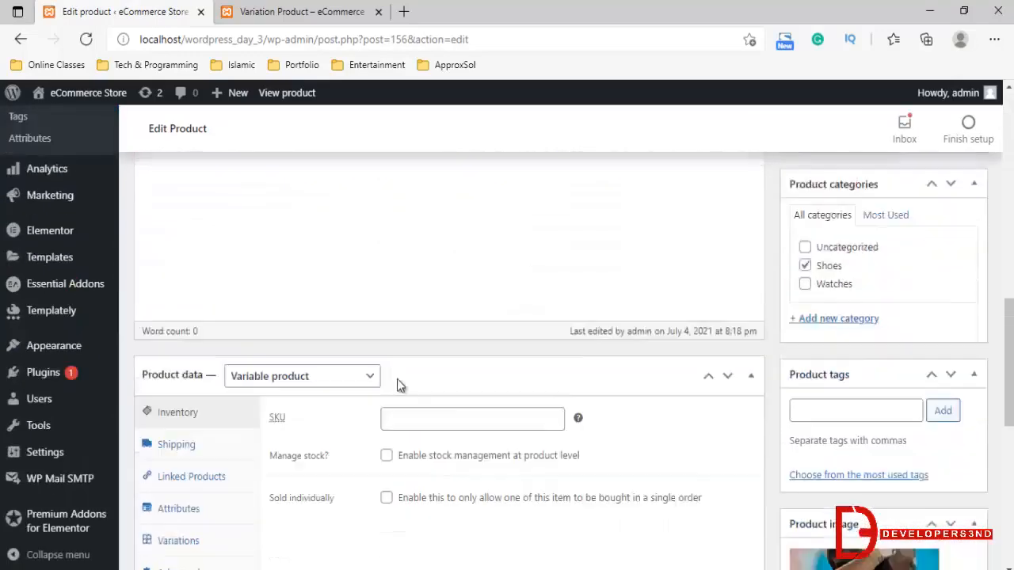
{"action": "scroll", "coordinate": [440, 345], "scroll_direction": "down", "scroll_amount": 2}
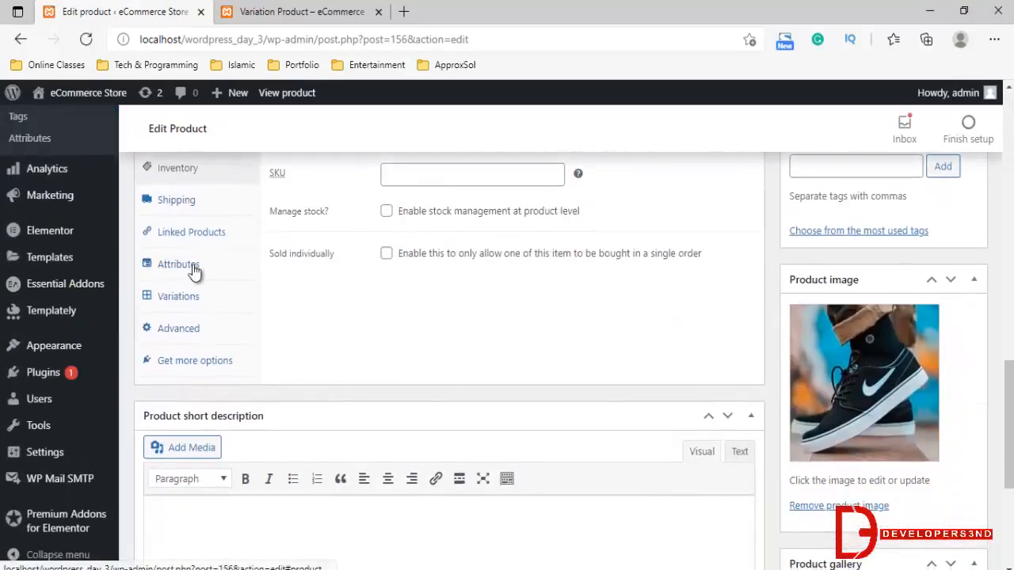
Add the Size attribute to the product's attributes
{"action": "left_click", "coordinate": [190, 266]}
{"action": "scroll", "coordinate": [437, 306], "scroll_direction": "up", "scroll_amount": 2}
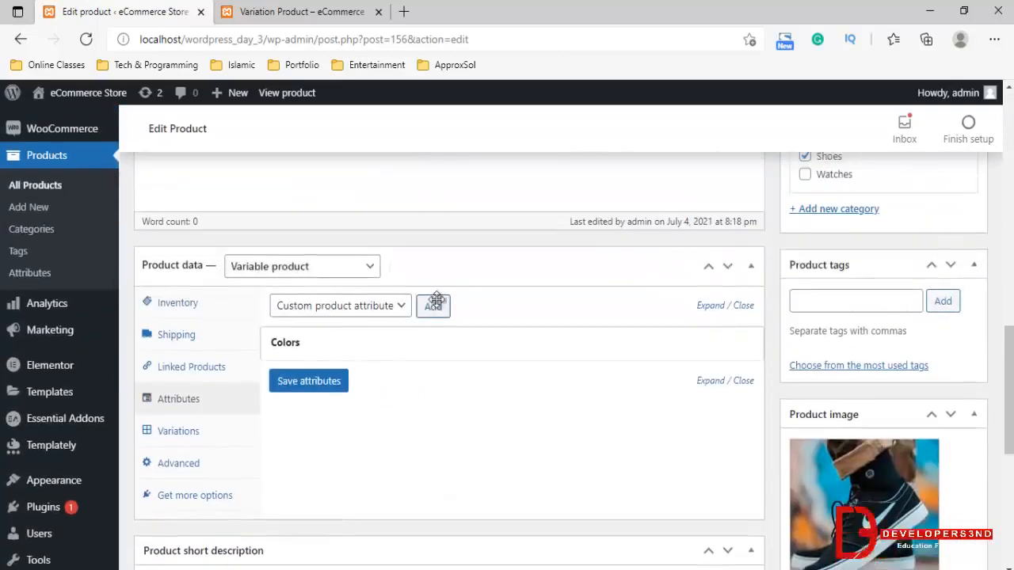
{"action": "left_click", "coordinate": [380, 321]}
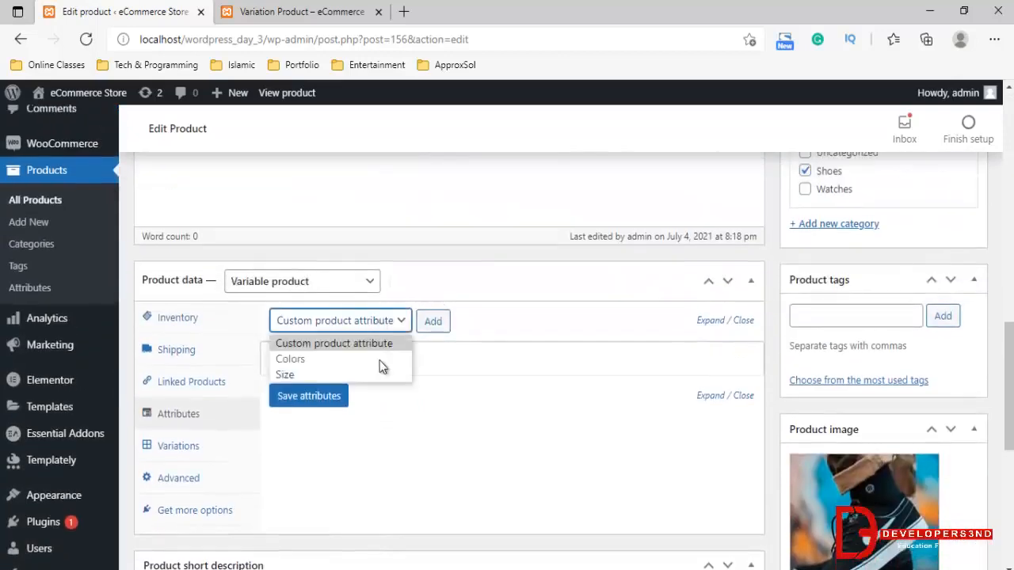
{"action": "left_click", "coordinate": [285, 374]}
{"action": "left_click", "coordinate": [434, 321]}
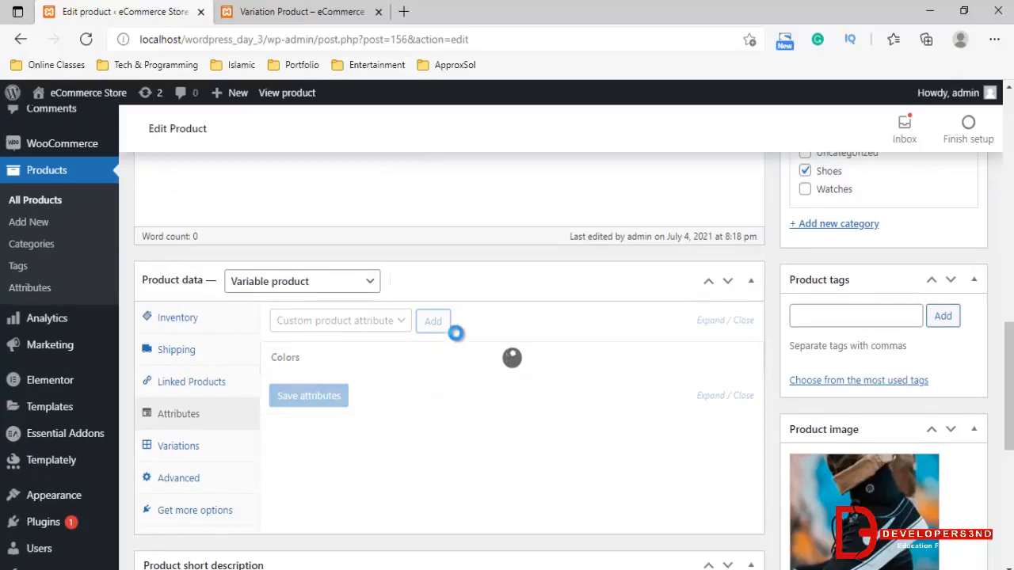
Give the Size attribute the values L and M, enable it for variations, and save the attributes
{"action": "scroll", "coordinate": [470, 298], "scroll_direction": "down", "scroll_amount": 2}
{"action": "left_click", "coordinate": [475, 296]}
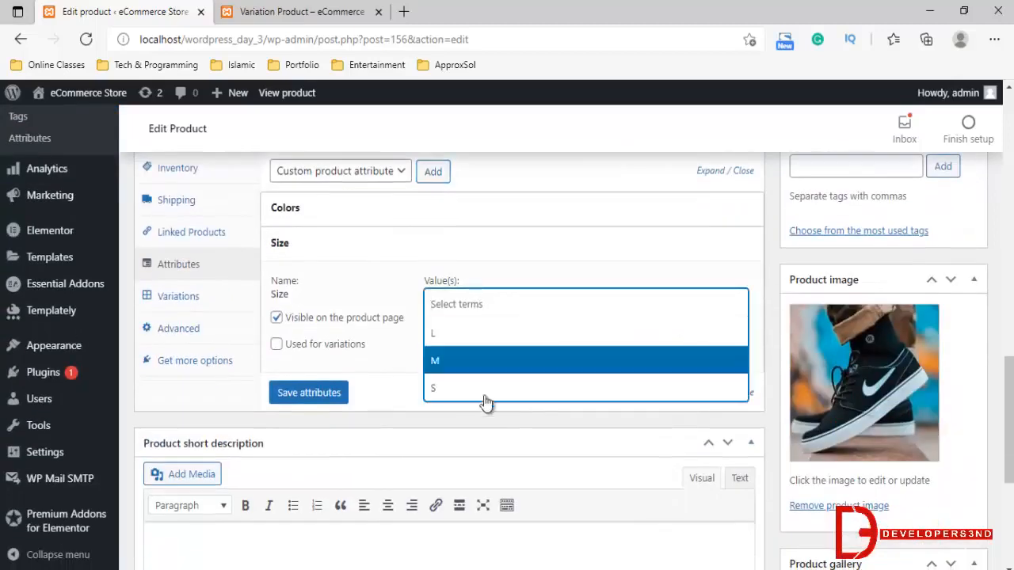
{"action": "left_click", "coordinate": [408, 362]}
{"action": "left_click", "coordinate": [454, 308]}
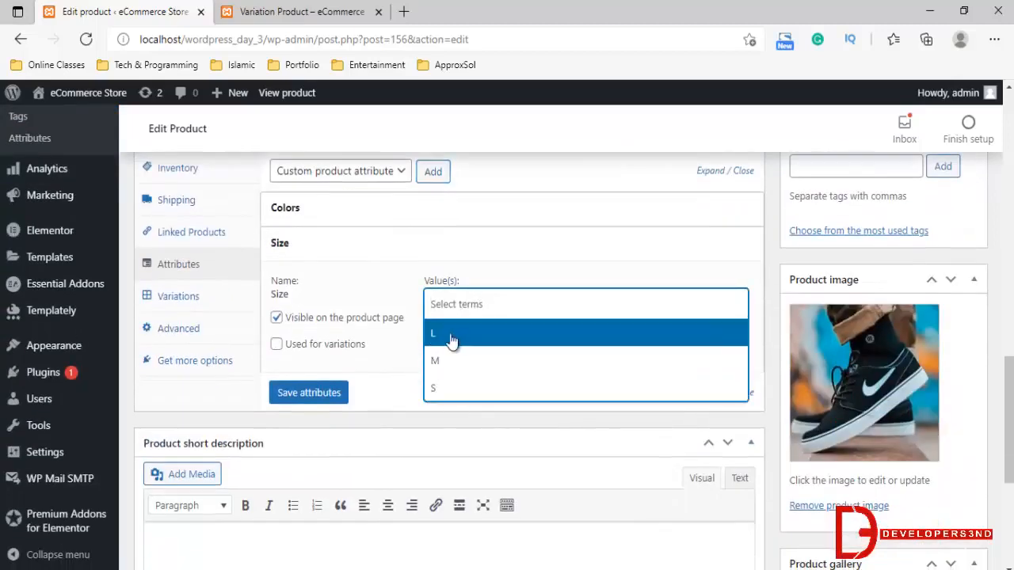
{"action": "left_click", "coordinate": [441, 361]}
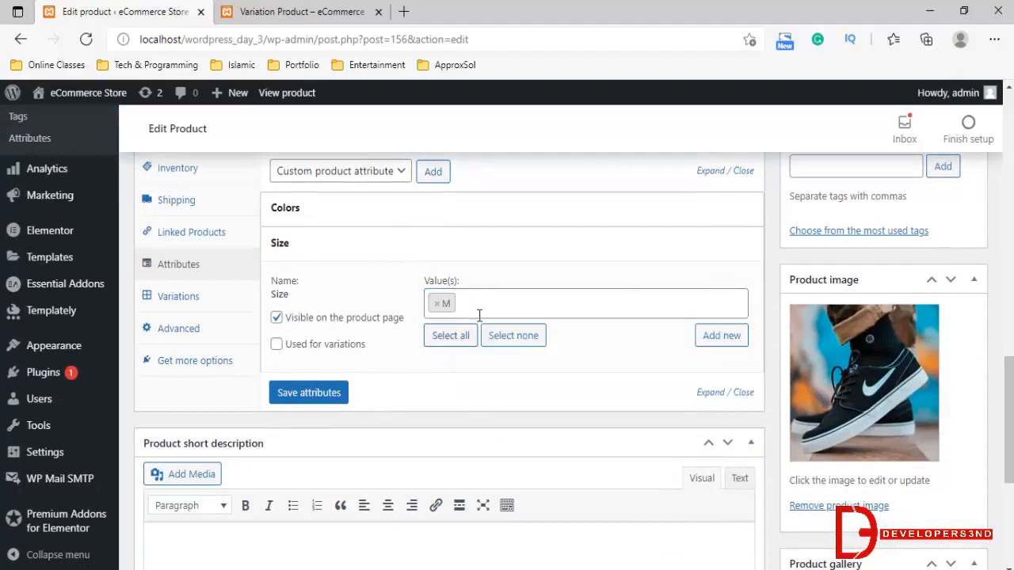
{"action": "left_click", "coordinate": [467, 311]}
{"action": "left_click", "coordinate": [465, 341]}
{"action": "left_click", "coordinate": [308, 348]}
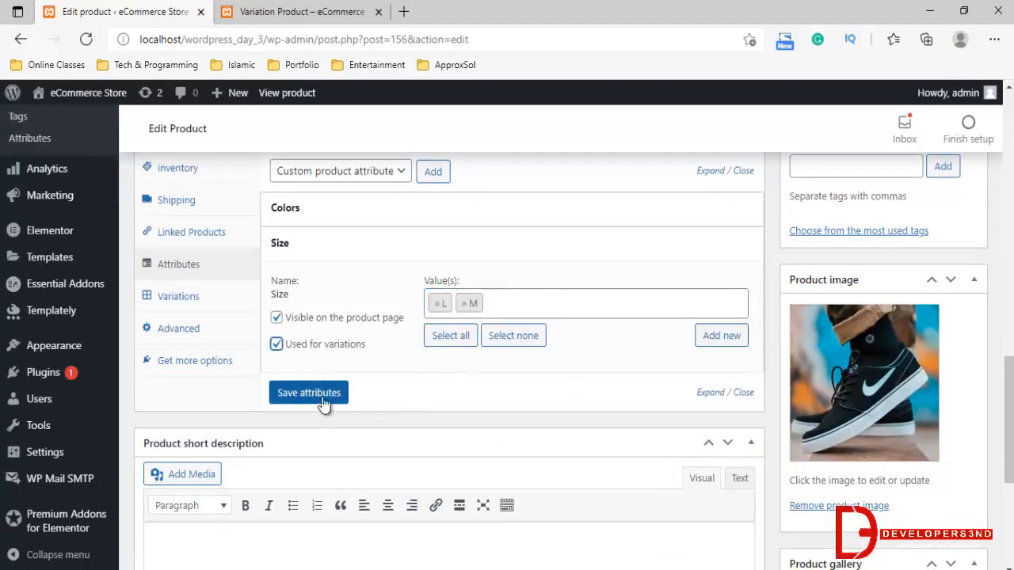
{"action": "left_click", "coordinate": [329, 394]}
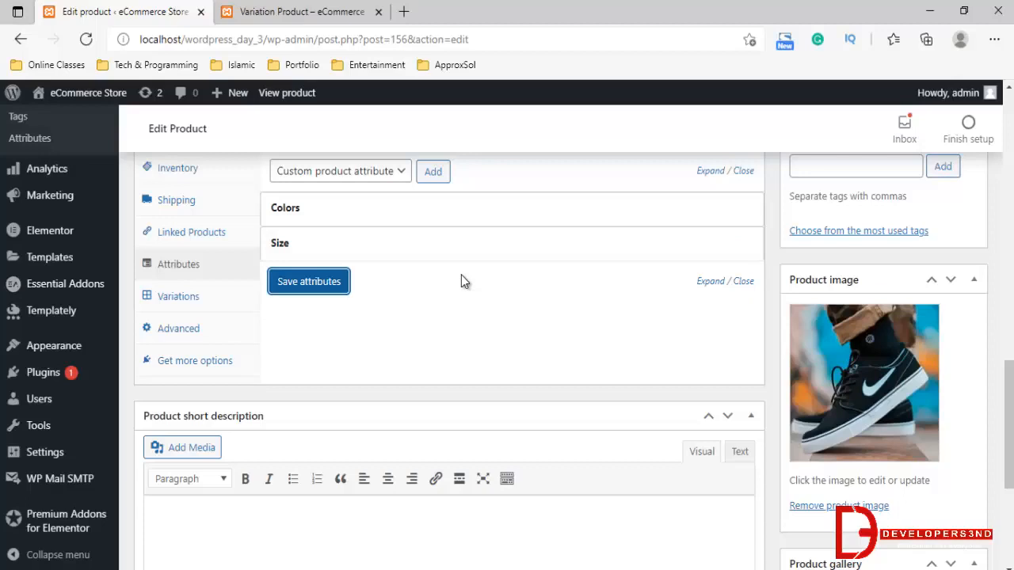
Open the product's variations and review the available bulk actions without applying any
{"action": "left_click", "coordinate": [198, 307]}
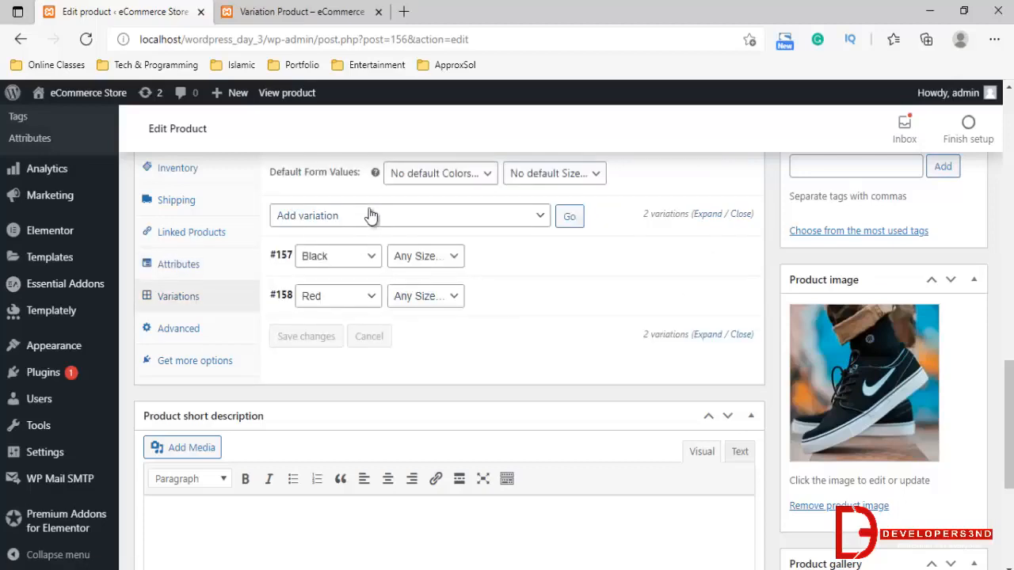
{"action": "scroll", "coordinate": [358, 225], "scroll_direction": "up", "scroll_amount": 1}
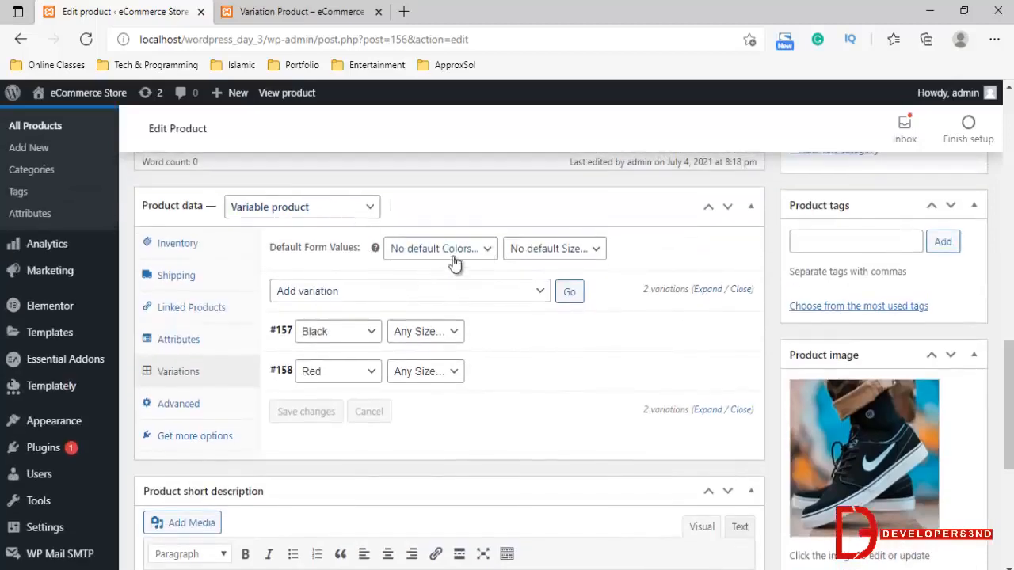
{"action": "left_click", "coordinate": [358, 293]}
{"action": "scroll", "coordinate": [331, 183], "scroll_direction": "down", "scroll_amount": 2}
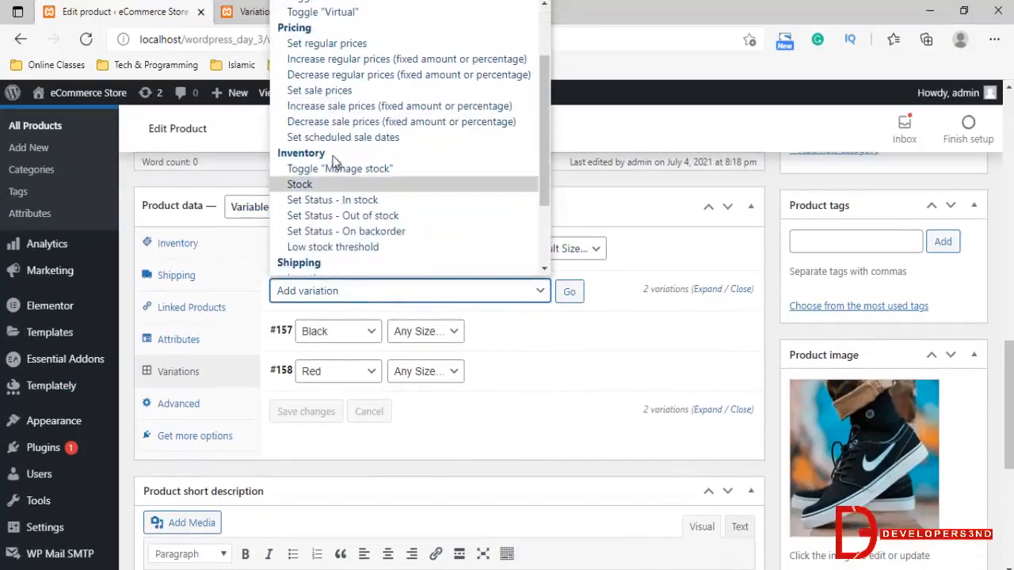
{"action": "scroll", "coordinate": [326, 194], "scroll_direction": "up", "scroll_amount": 2}
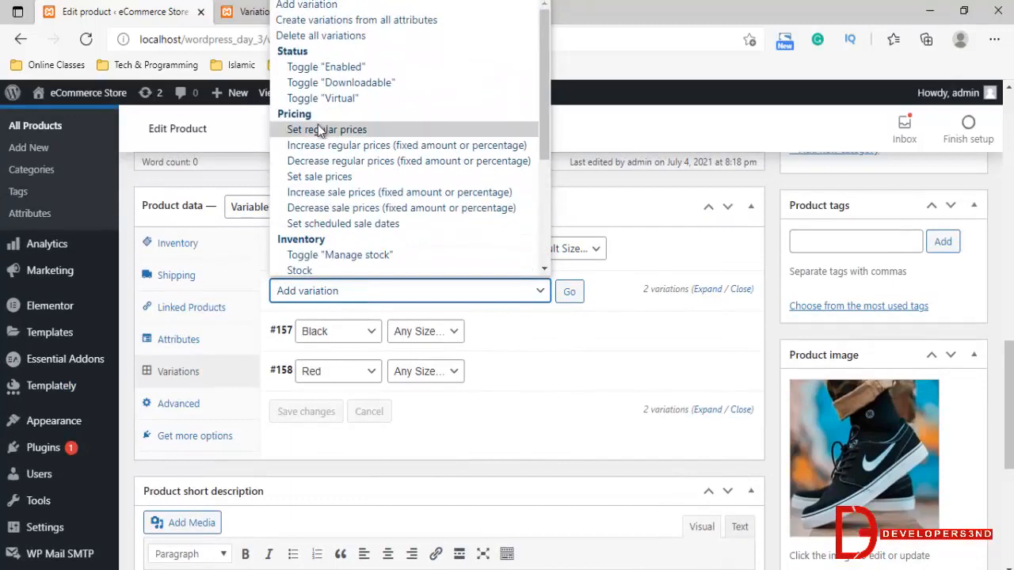
{"action": "scroll", "coordinate": [322, 174], "scroll_direction": "down", "scroll_amount": 2}
{"action": "scroll", "coordinate": [322, 179], "scroll_direction": "down", "scroll_amount": 2}
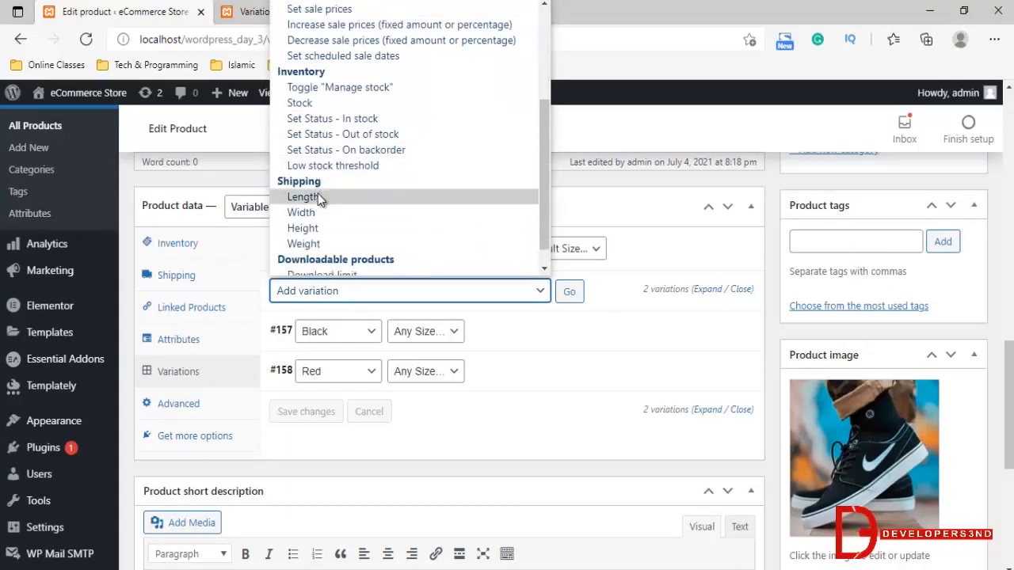
{"action": "left_click", "coordinate": [643, 282]}
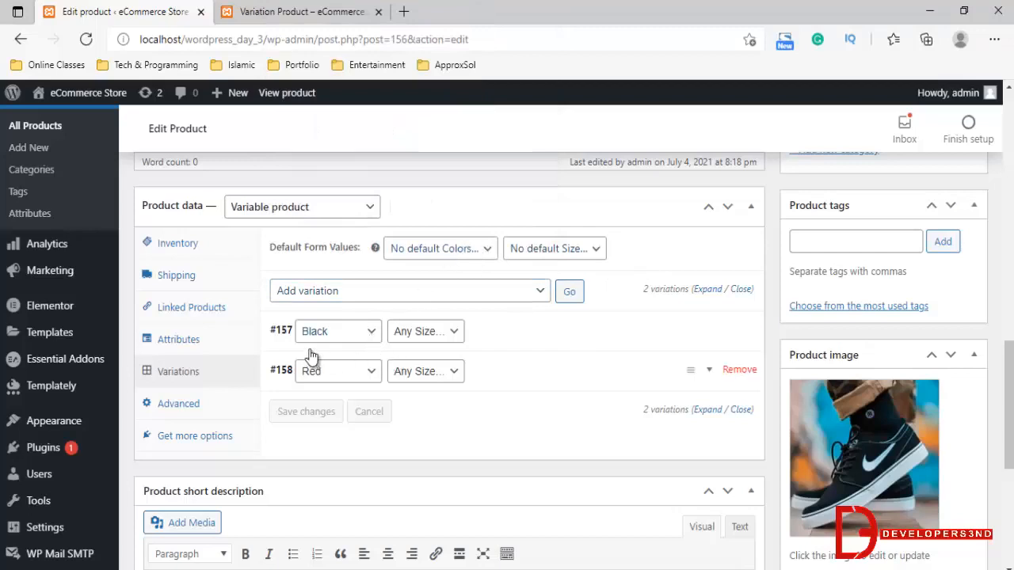
Assign size L to the Black variation and size M to the Red variation, and save the changes
{"action": "left_click", "coordinate": [418, 334]}
{"action": "left_click", "coordinate": [411, 371]}
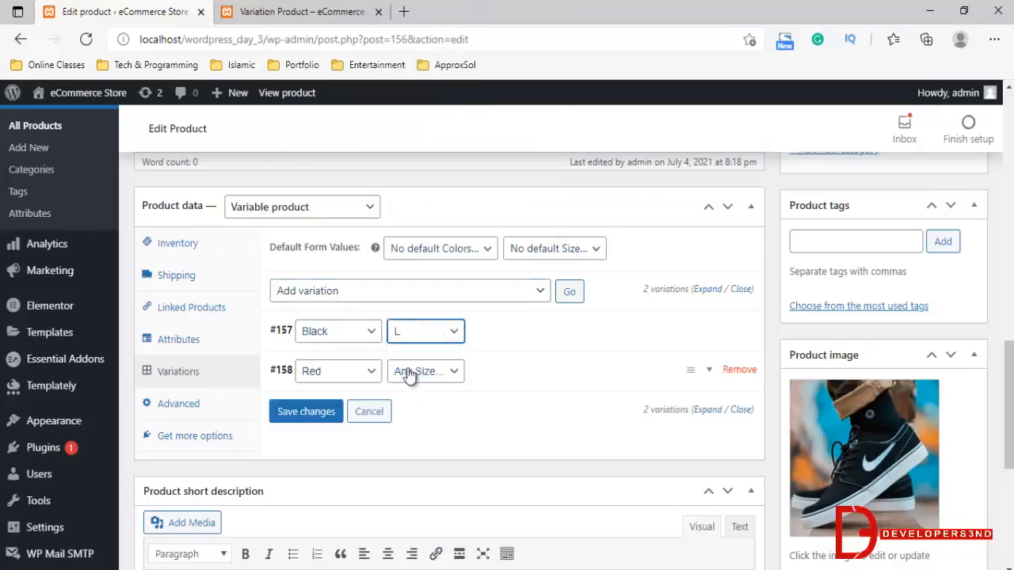
{"action": "left_click", "coordinate": [417, 377]}
{"action": "left_click", "coordinate": [403, 421]}
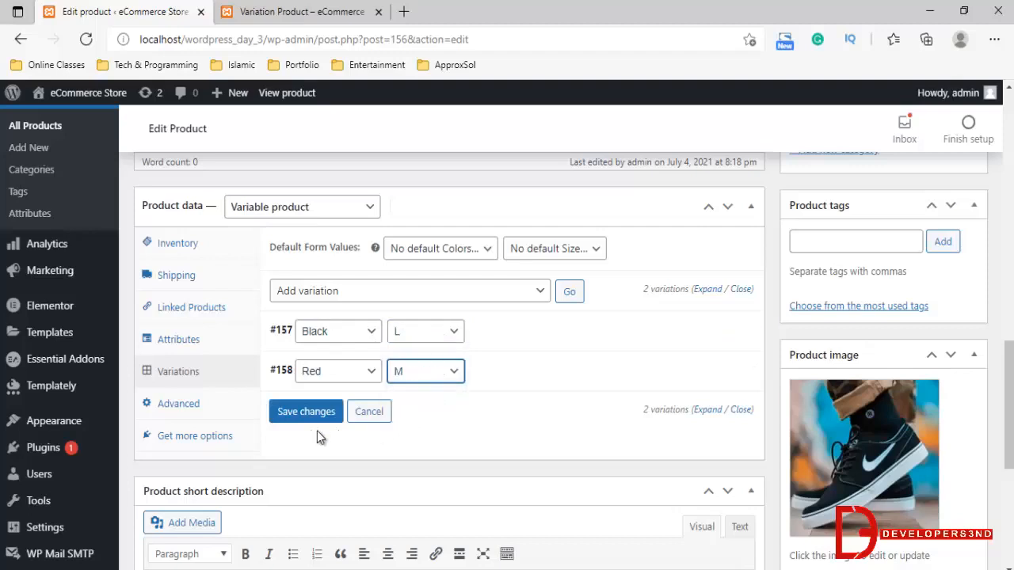
{"action": "left_click", "coordinate": [327, 418]}
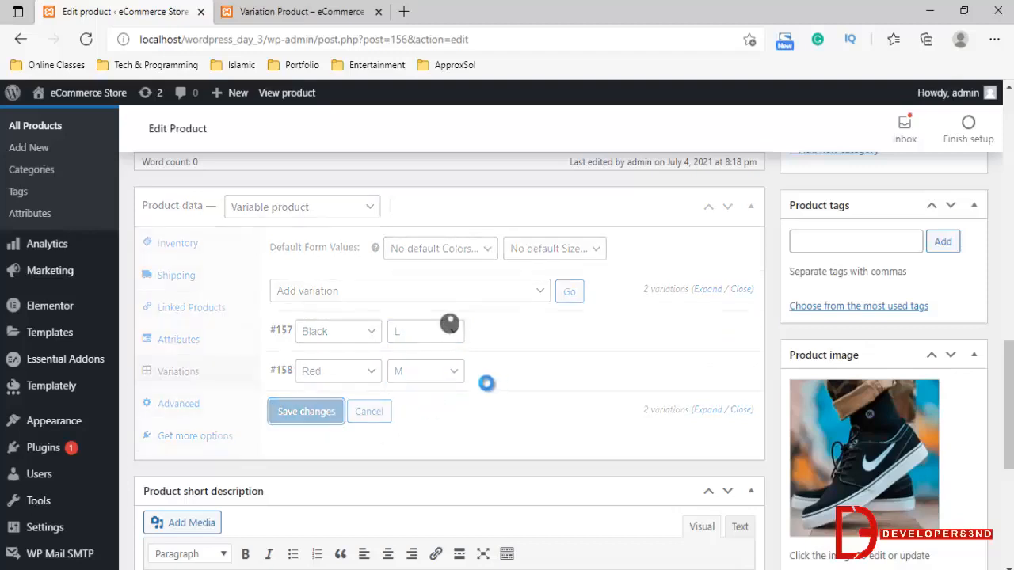
Add the existing tag "Man shoes" to the product
{"action": "scroll", "coordinate": [485, 383], "scroll_direction": "down", "scroll_amount": 3}
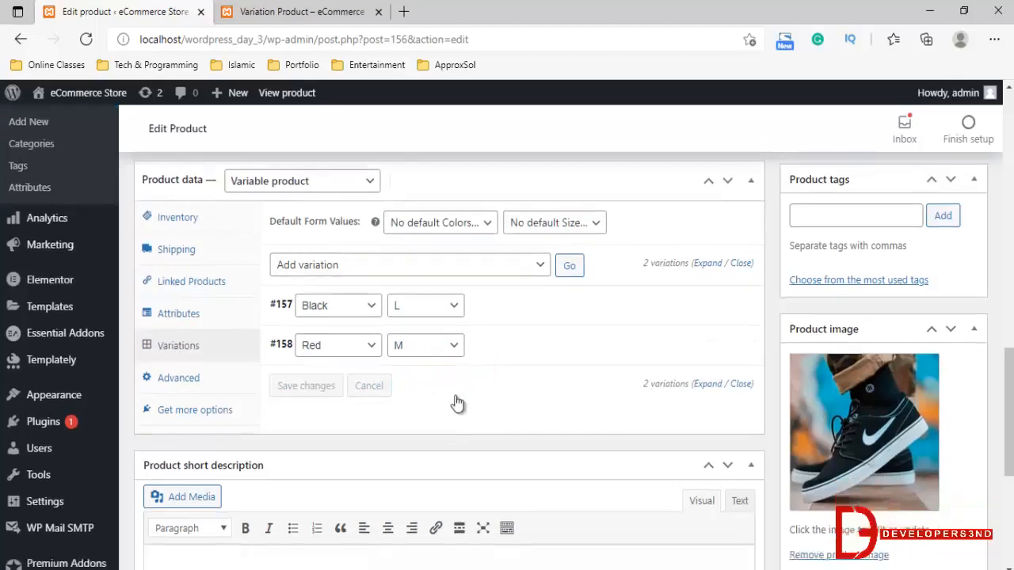
{"action": "scroll", "coordinate": [849, 270], "scroll_direction": "up", "scroll_amount": 10}
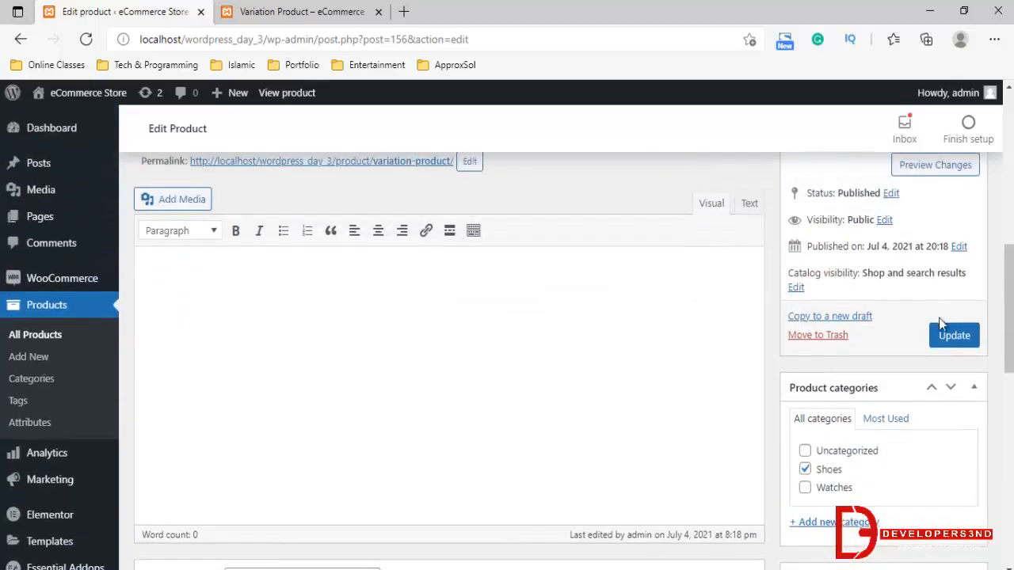
{"action": "scroll", "coordinate": [883, 392], "scroll_direction": "down", "scroll_amount": 5}
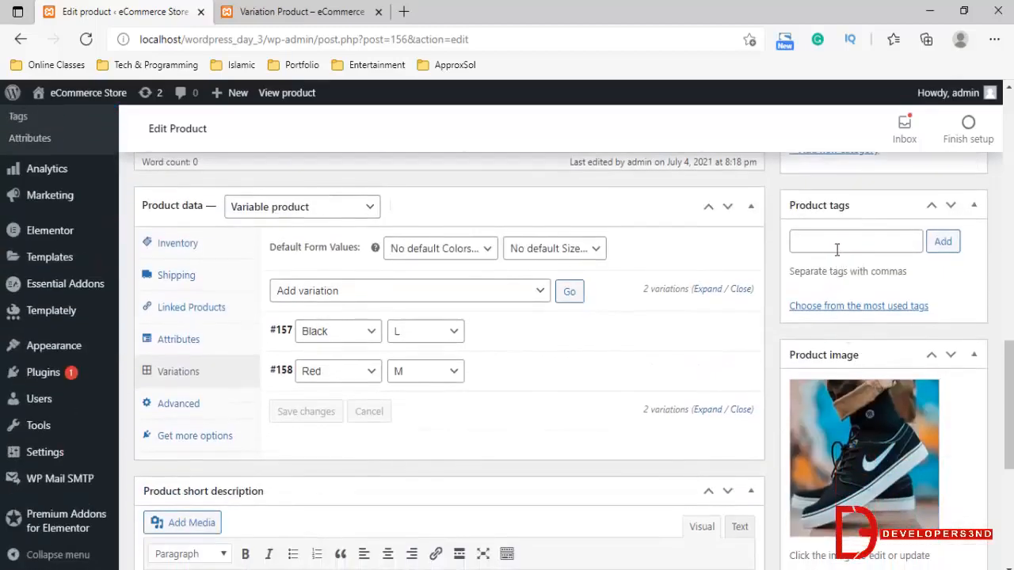
{"action": "left_click", "coordinate": [836, 244]}
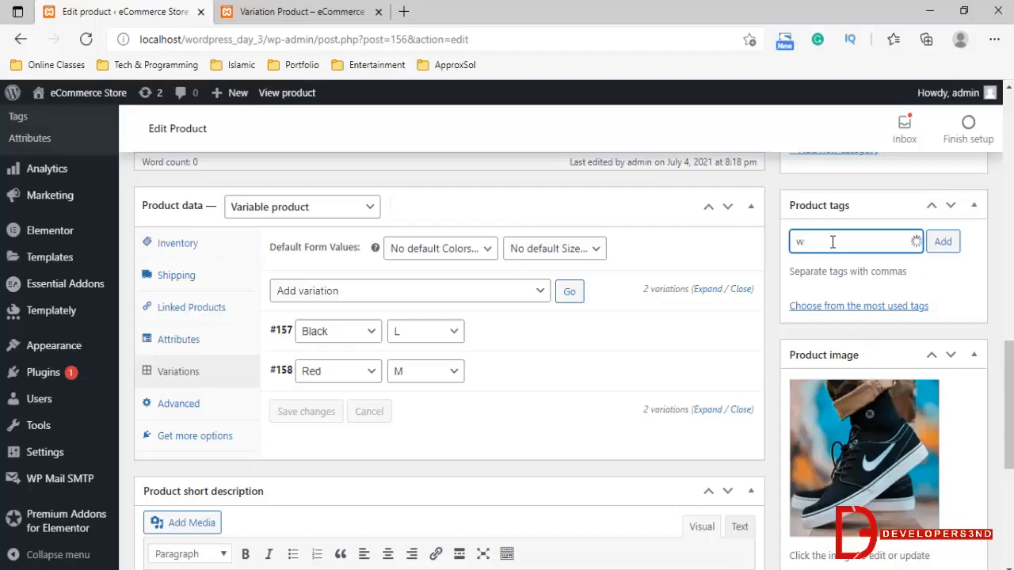
{"action": "type", "text": "e"}
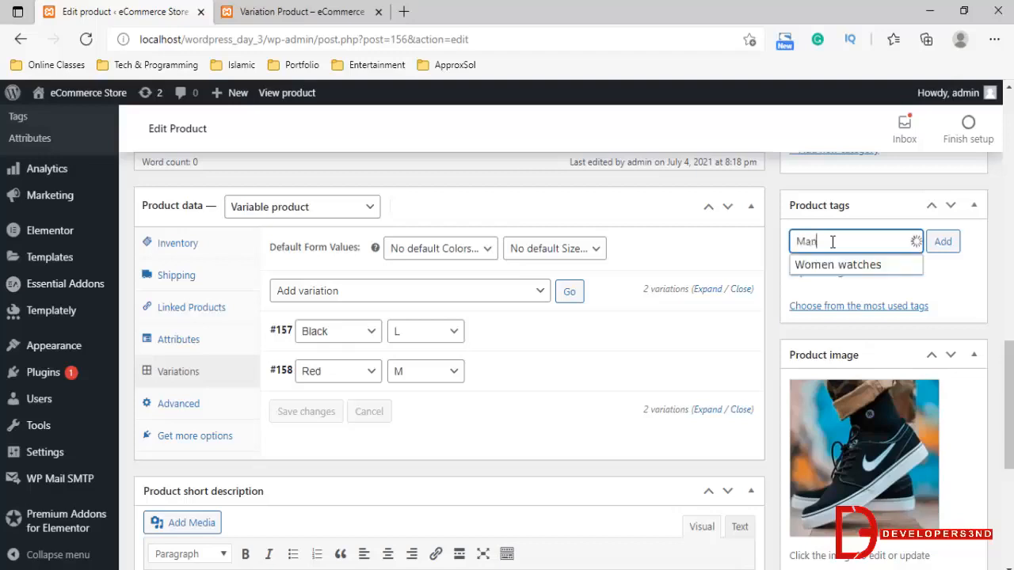
{"action": "type", "text": "n"}
{"action": "left_click", "coordinate": [824, 265]}
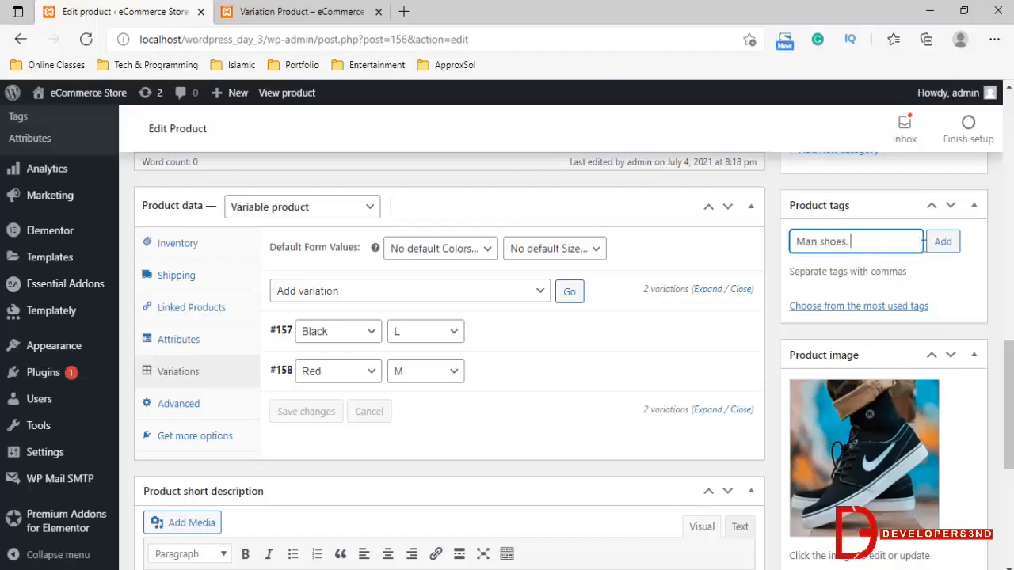
{"action": "key", "text": "Return"}
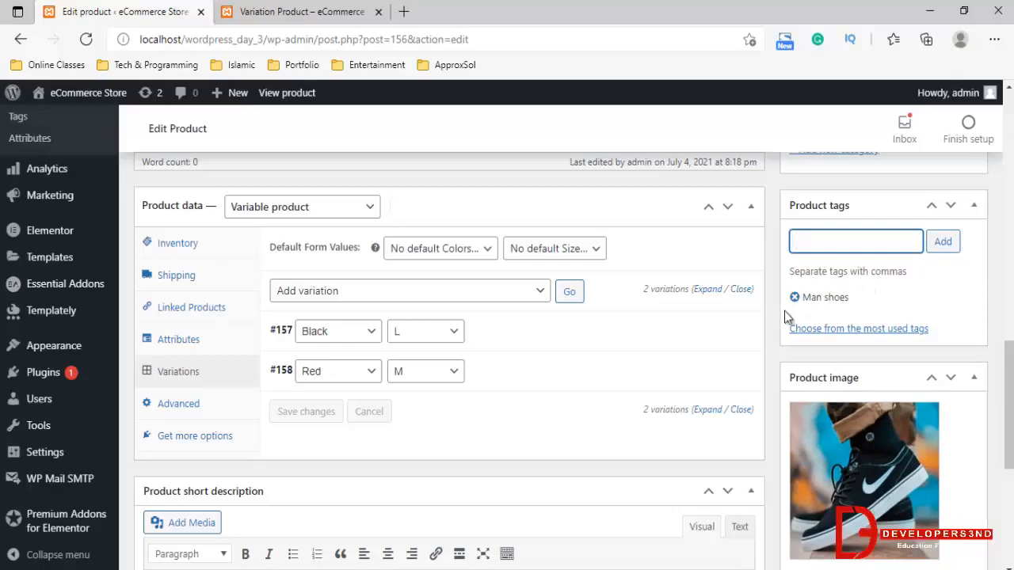
Update the product and reload its storefront page
{"action": "scroll", "coordinate": [712, 372], "scroll_direction": "down", "scroll_amount": 4}
{"action": "scroll", "coordinate": [658, 423], "scroll_direction": "up", "scroll_amount": 11}
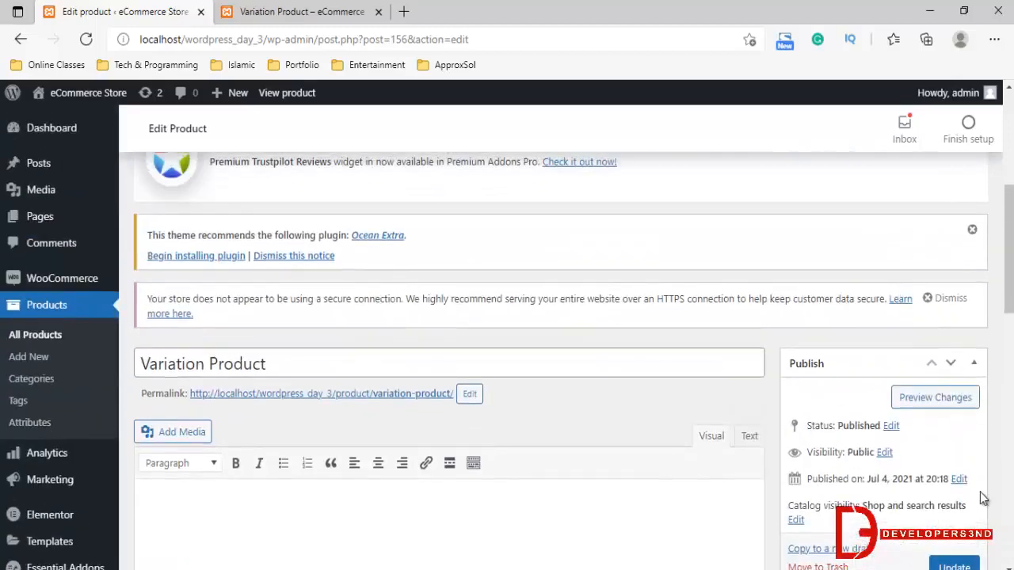
{"action": "scroll", "coordinate": [982, 497], "scroll_direction": "down", "scroll_amount": 2}
{"action": "left_click", "coordinate": [954, 419]}
{"action": "left_click", "coordinate": [332, 11]}
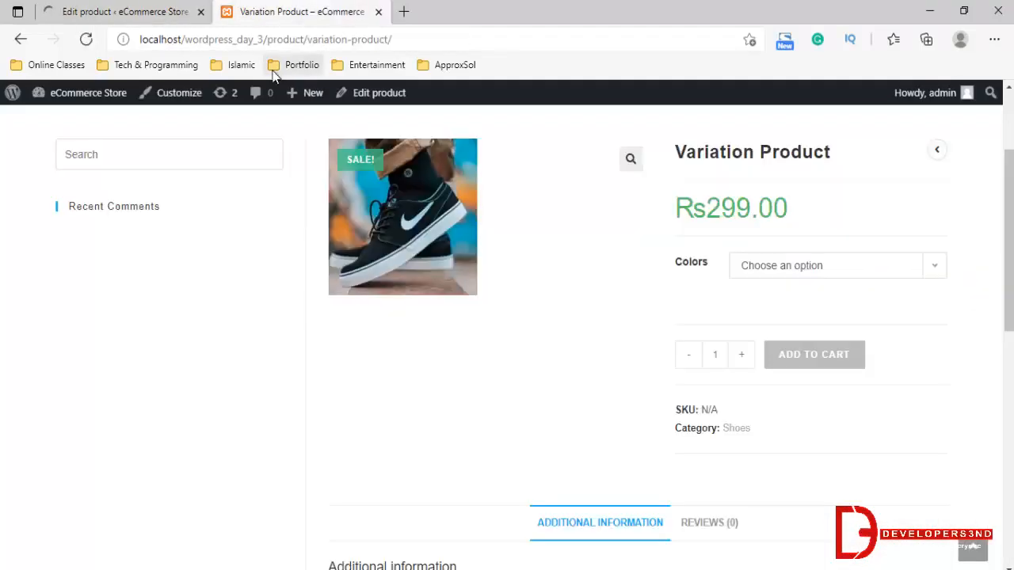
{"action": "left_click", "coordinate": [87, 39]}
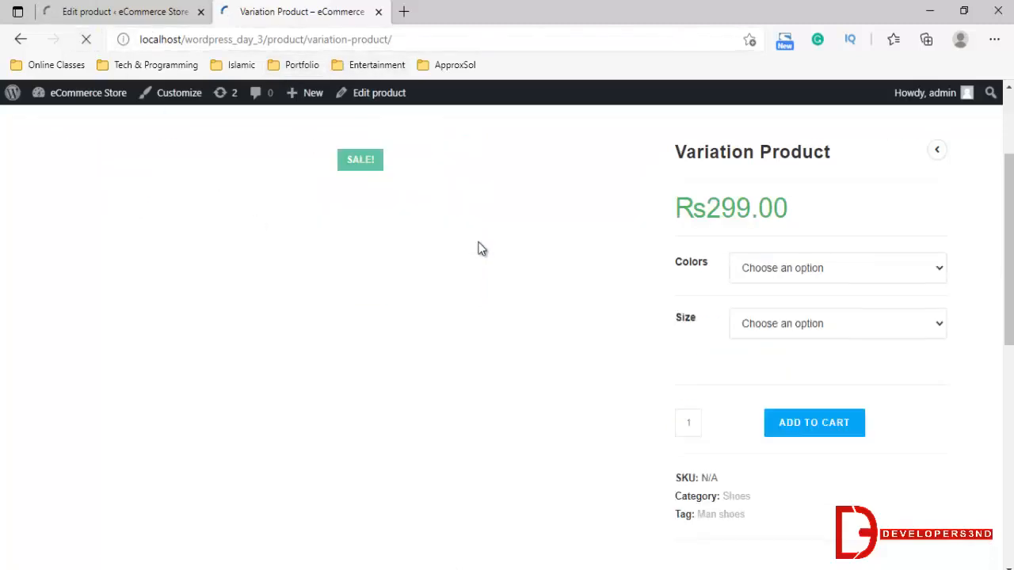
Preview the variation with size L and color Black on the product page
{"action": "left_click", "coordinate": [750, 317]}
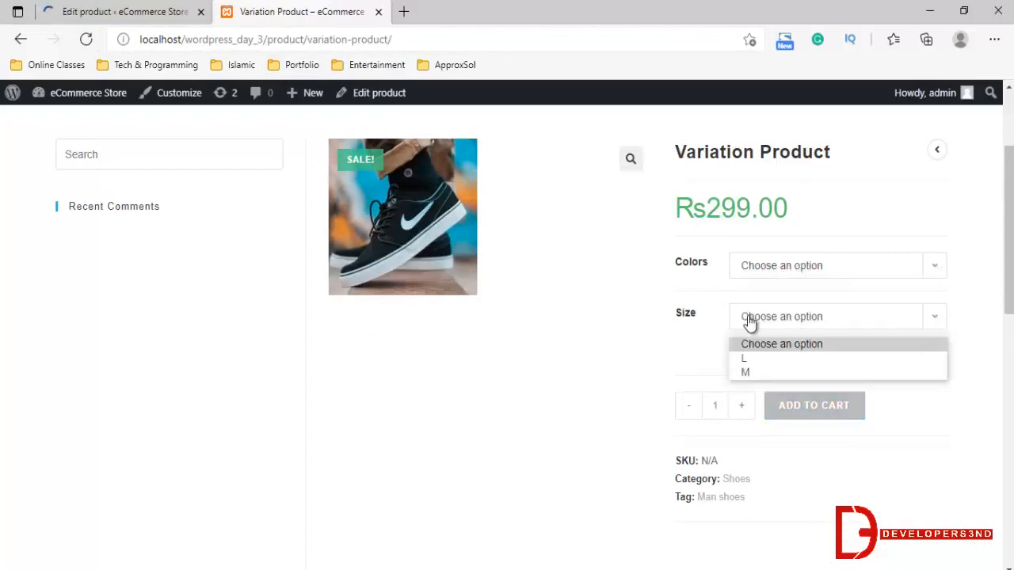
{"action": "left_click", "coordinate": [744, 357]}
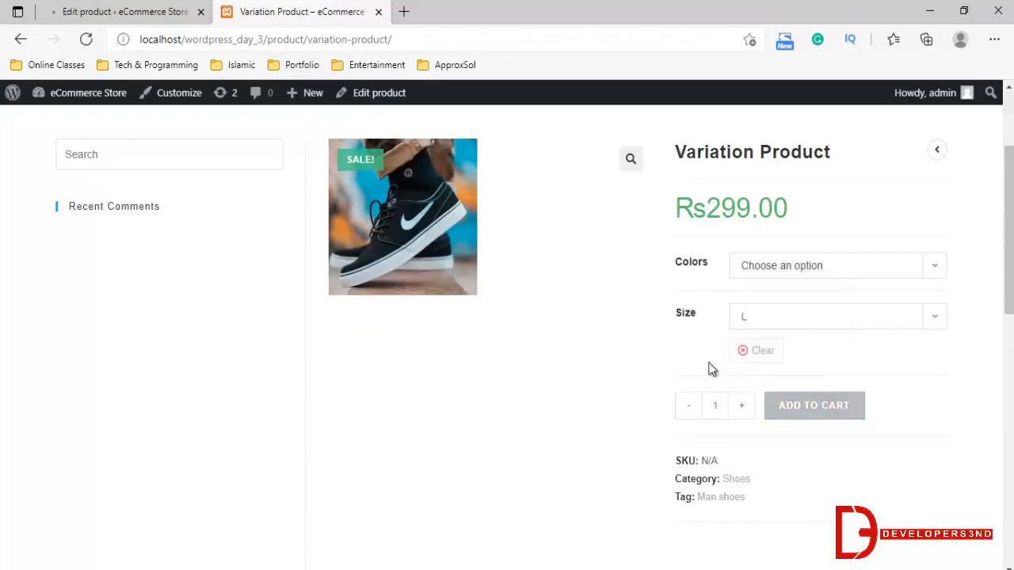
{"action": "left_click", "coordinate": [772, 267]}
{"action": "left_click", "coordinate": [753, 308]}
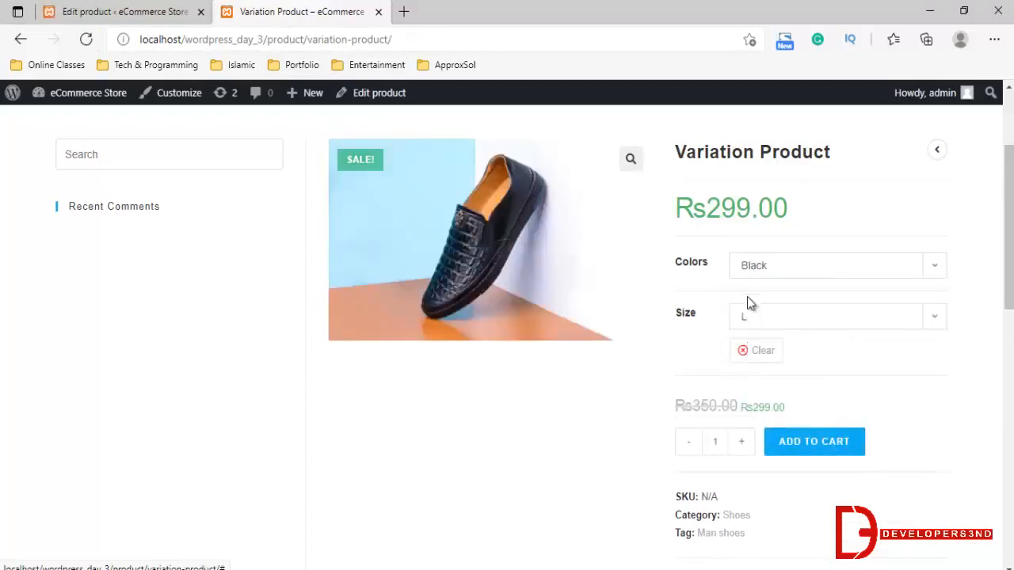
Clear the selected options and choose the color Black on its own
{"action": "left_click", "coordinate": [749, 352]}
{"action": "left_click", "coordinate": [774, 269]}
{"action": "left_click", "coordinate": [756, 304]}
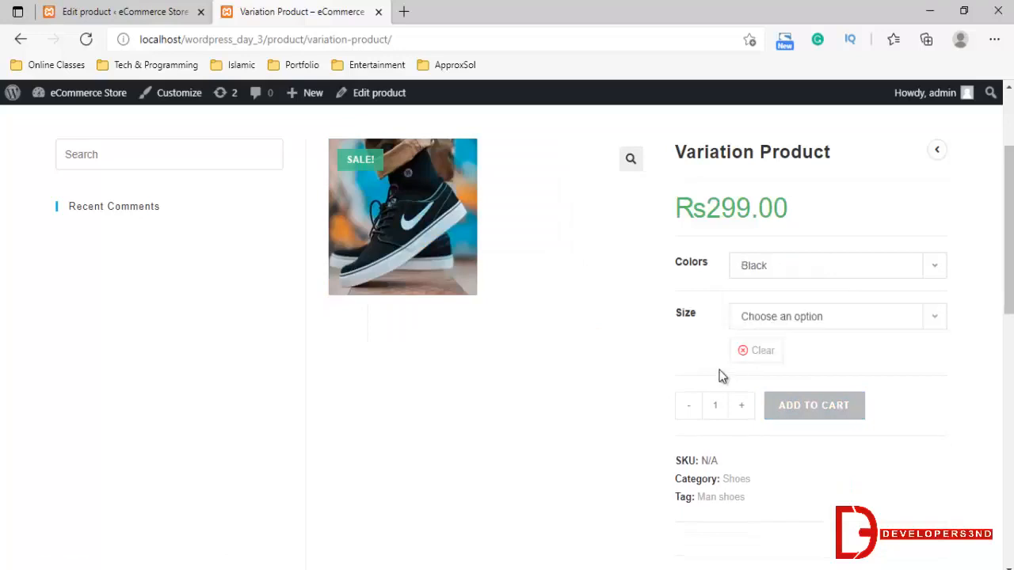
Select size L for the Black variation on the product page and check the color choices offered with it
{"action": "left_click", "coordinate": [776, 319]}
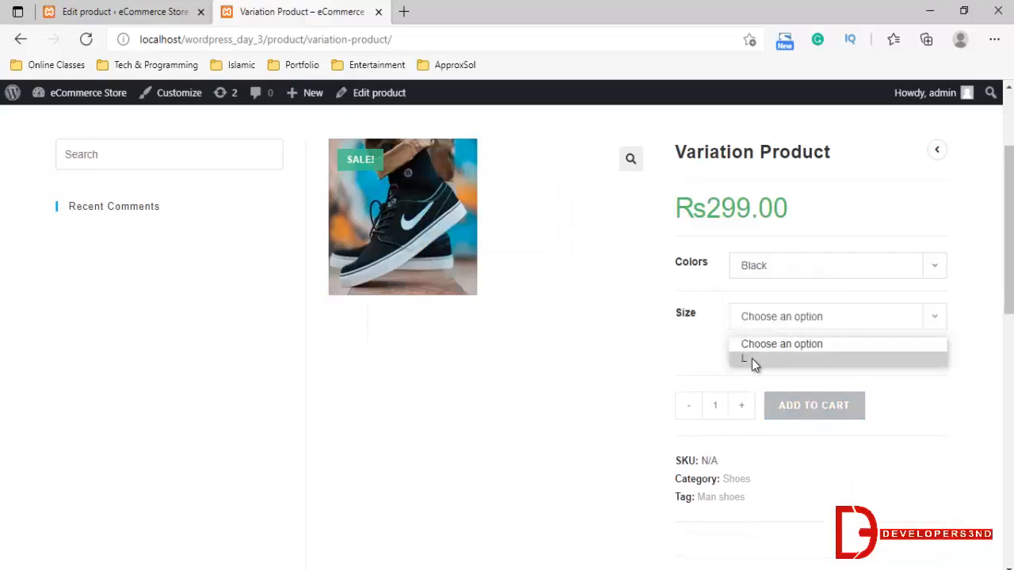
{"action": "left_click", "coordinate": [751, 358]}
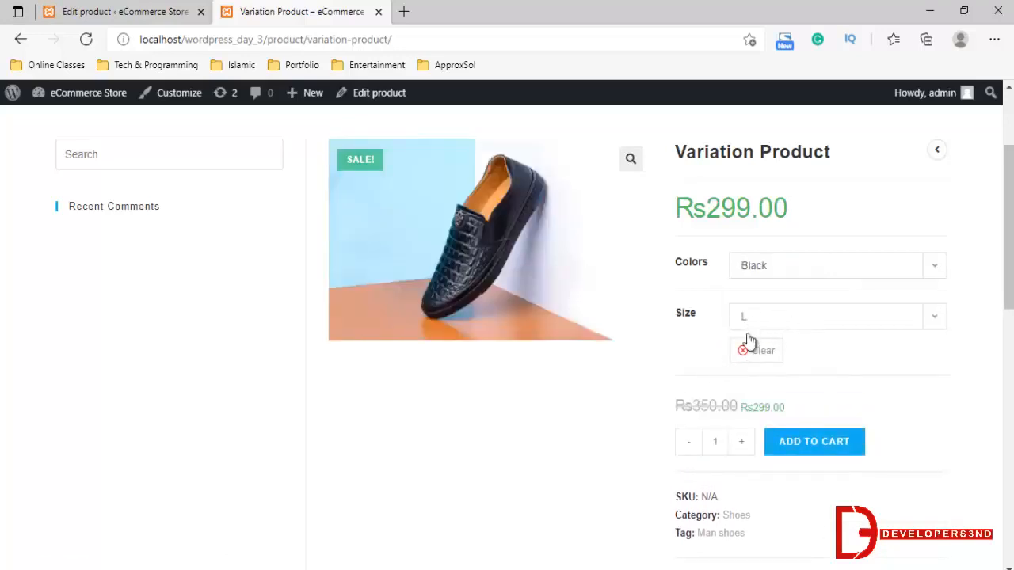
{"action": "left_click", "coordinate": [776, 277]}
{"action": "left_click", "coordinate": [758, 275]}
Clear the selected options, preview the variation with color Red and size M, and review its product details
{"action": "left_click", "coordinate": [758, 350]}
{"action": "left_click", "coordinate": [760, 269]}
{"action": "left_click", "coordinate": [774, 327]}
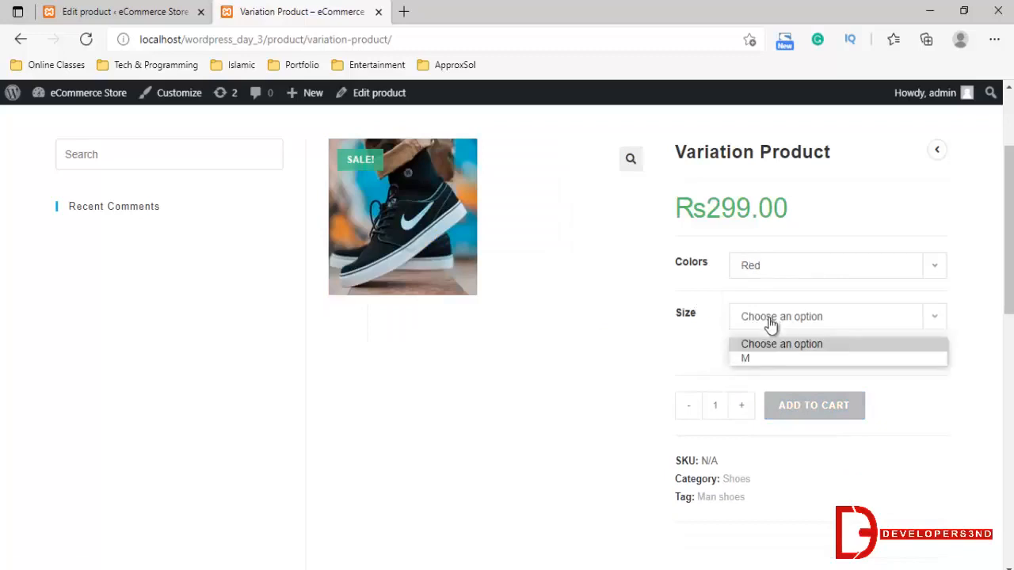
{"action": "left_click", "coordinate": [754, 359]}
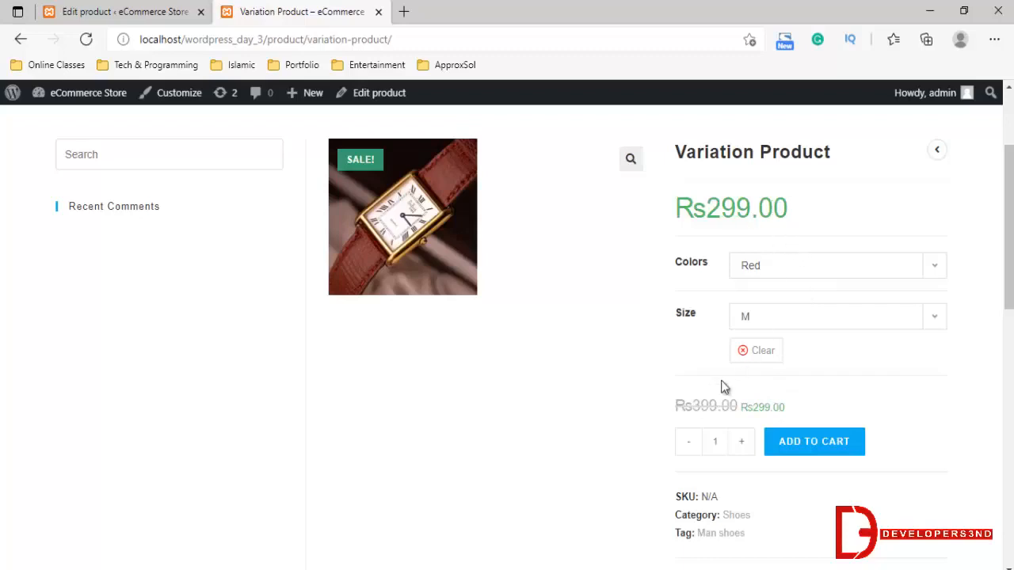
{"action": "scroll", "coordinate": [722, 381], "scroll_direction": "down", "scroll_amount": 1}
{"action": "scroll", "coordinate": [722, 381], "scroll_direction": "down", "scroll_amount": 1}
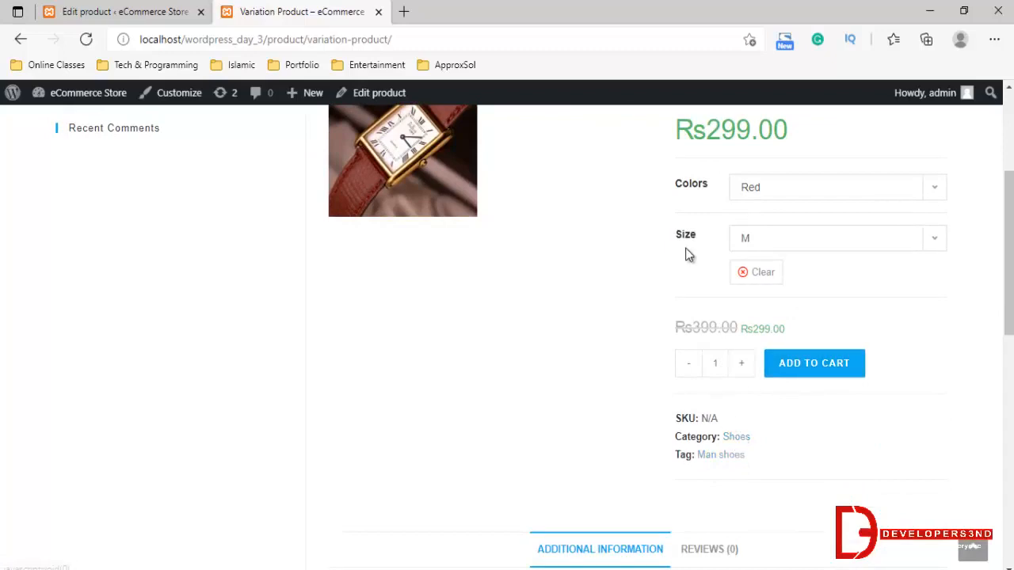
{"action": "scroll", "coordinate": [702, 382], "scroll_direction": "up", "scroll_amount": 3}
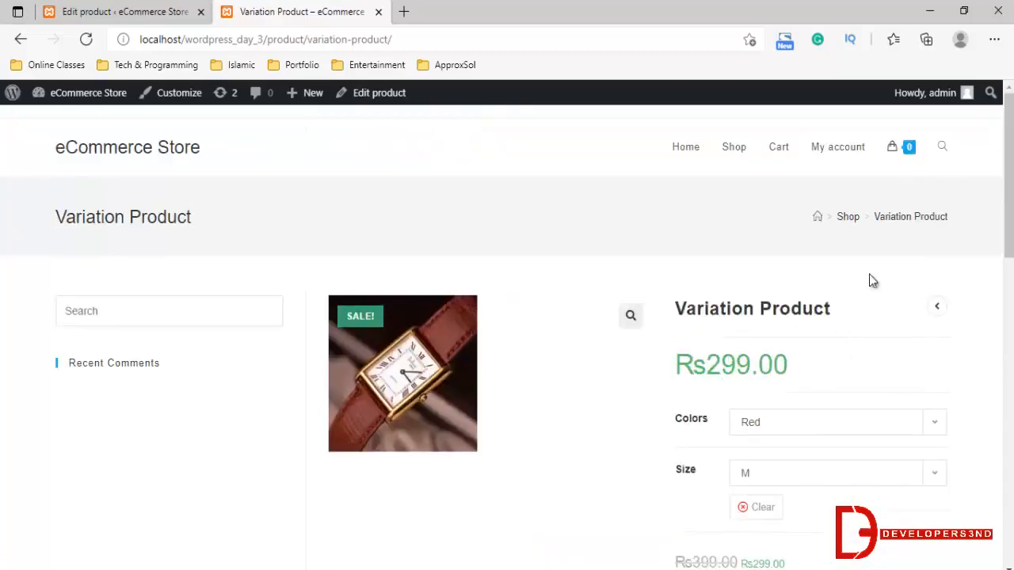
Open the store's homepage and examine the product listings under New Arrivals
{"action": "left_click", "coordinate": [817, 218]}
{"action": "scroll", "coordinate": [421, 343], "scroll_direction": "down", "scroll_amount": 6}
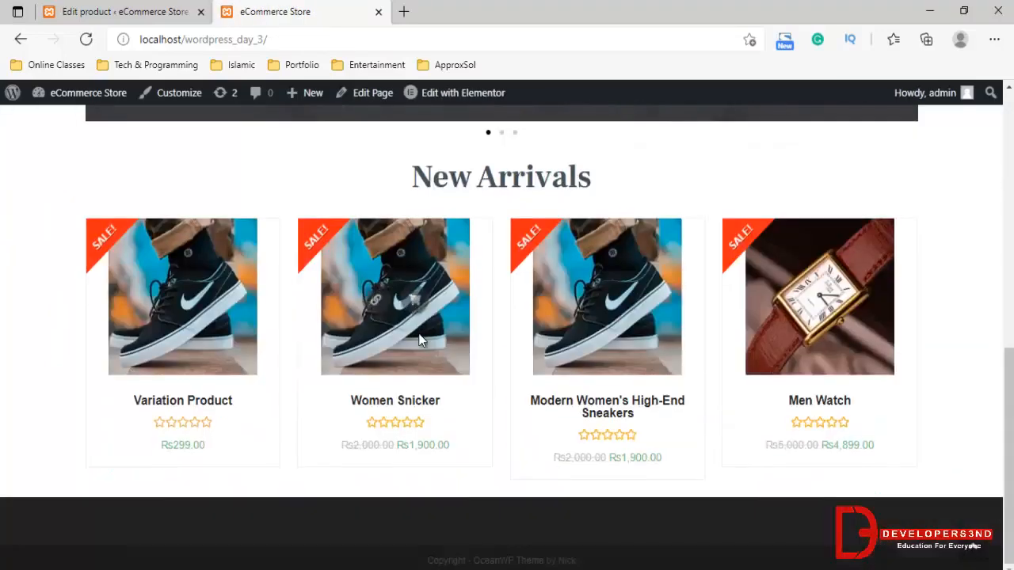
{"action": "scroll", "coordinate": [421, 341], "scroll_direction": "up", "scroll_amount": 6}
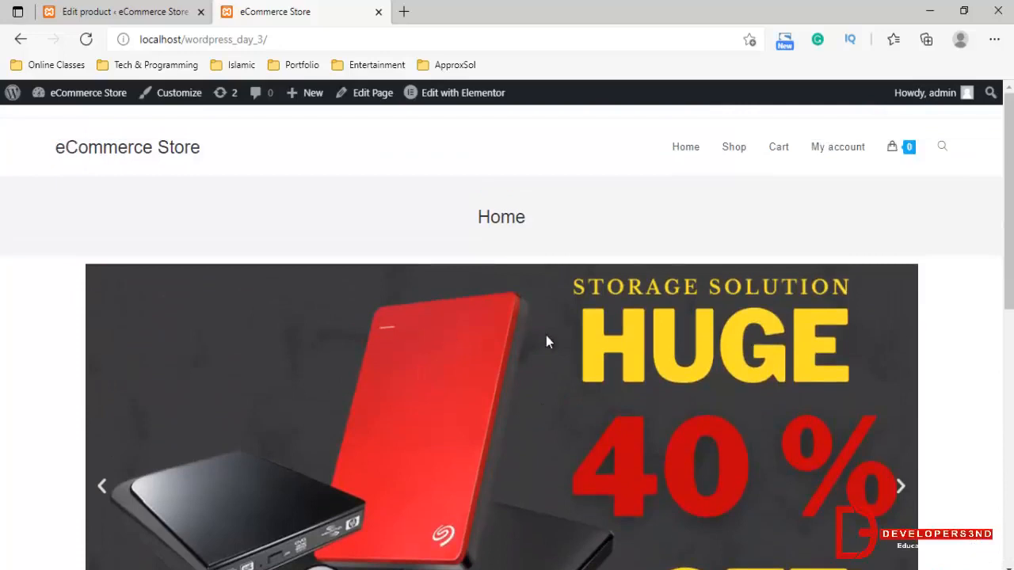
{"action": "left_click", "coordinate": [168, 10]}
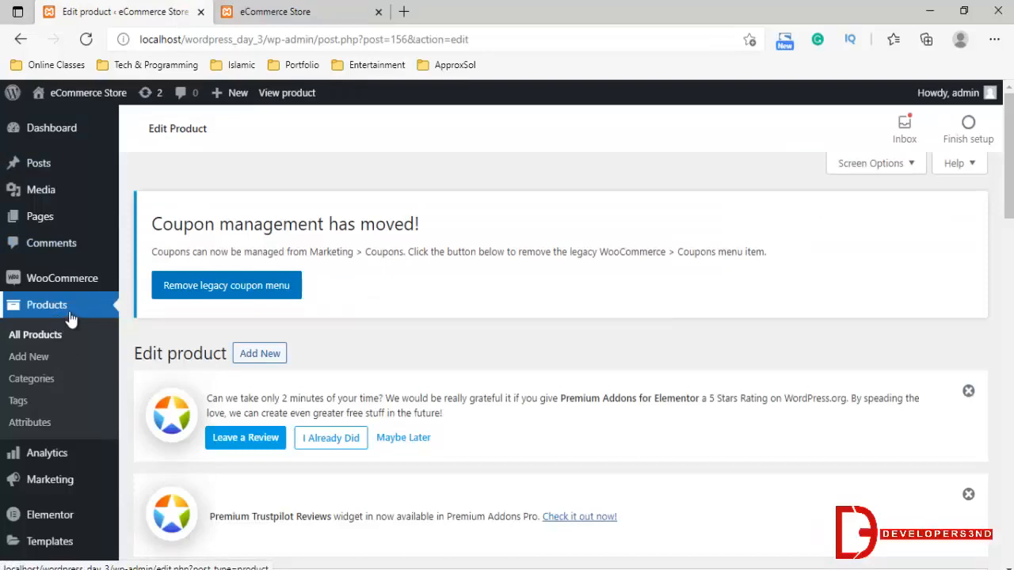
{"action": "key", "text": "ctrl+Tab"}
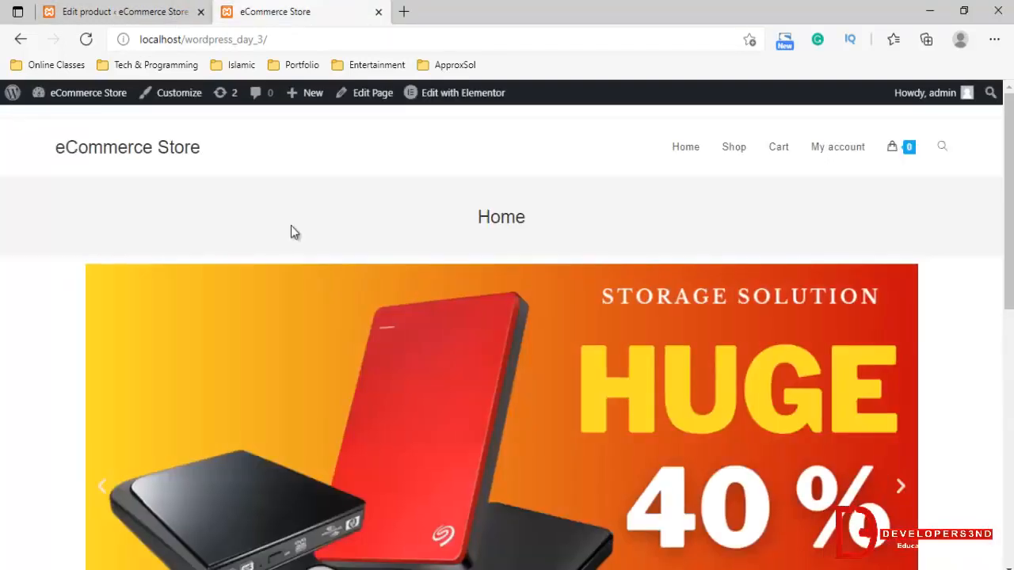